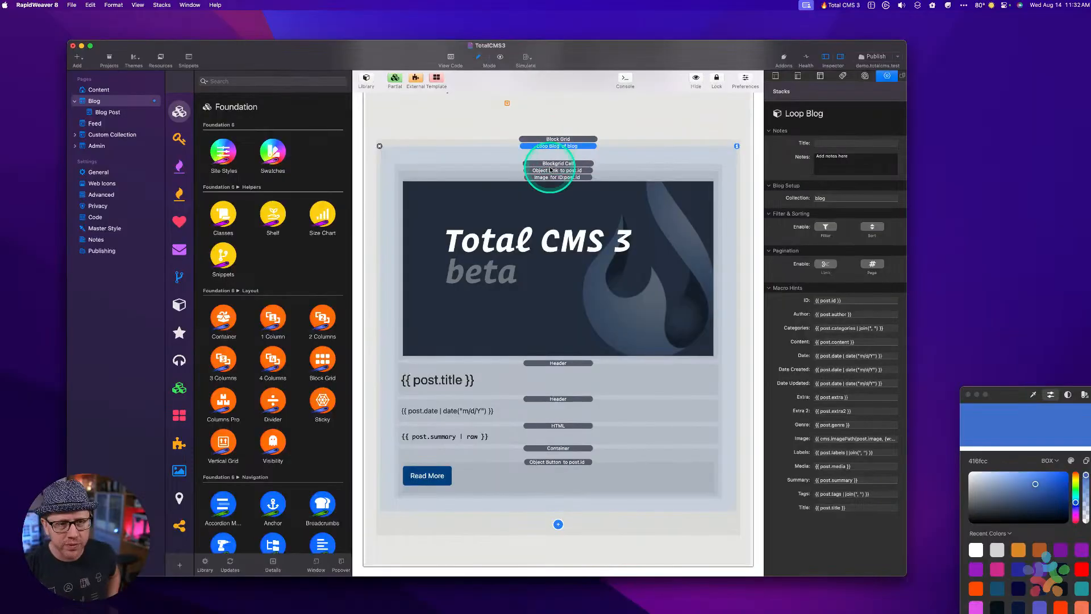
Enable filtering, sorting, the item limit and paging on the Loop Blog stack.
scroll(554, 162, "up", 3)
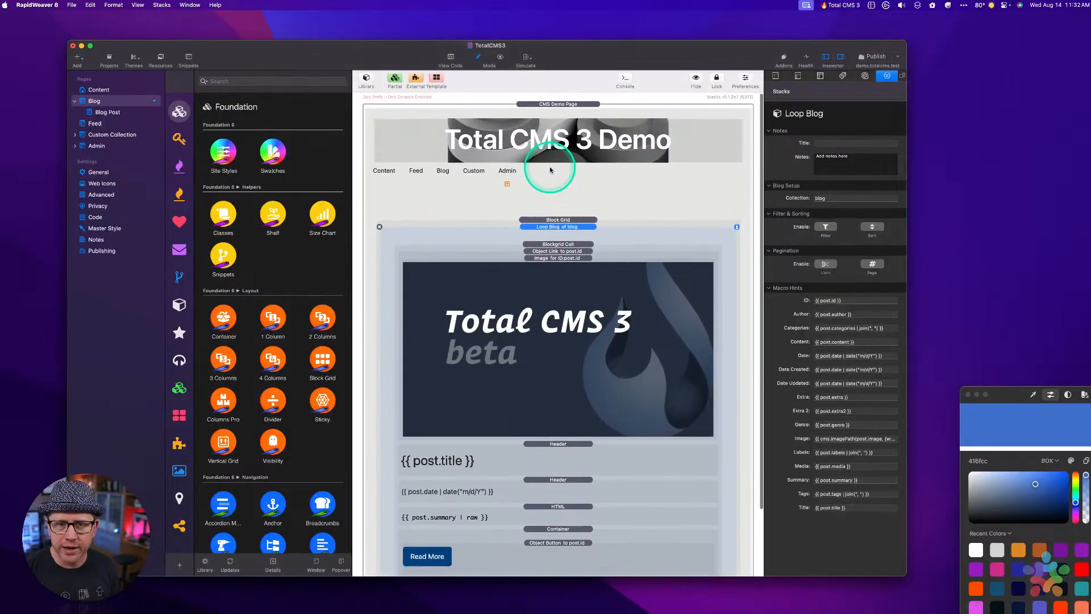
left_click(825, 227)
left_click(872, 227)
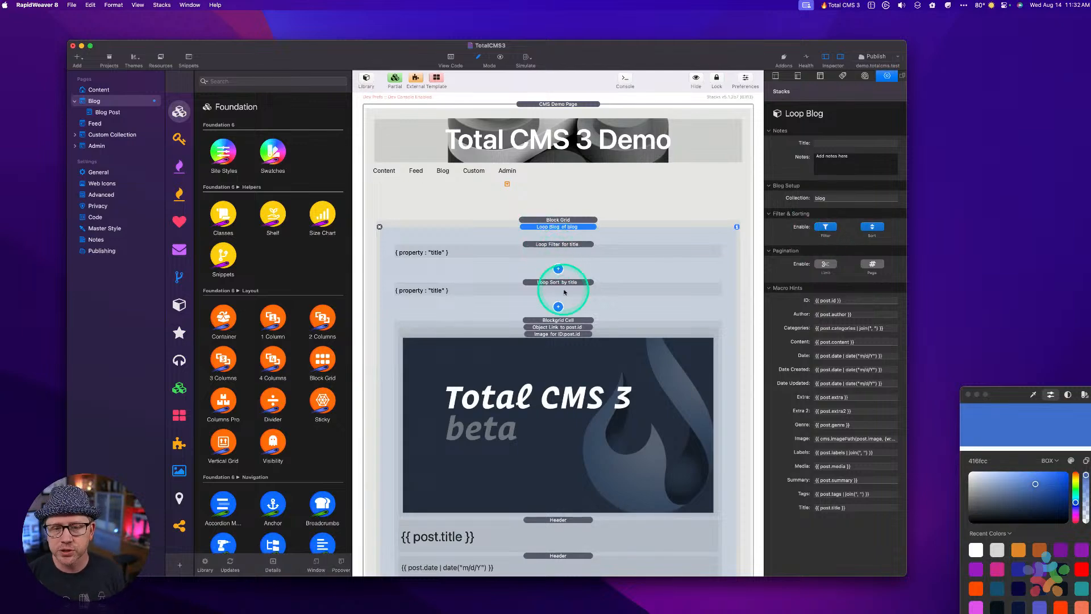
left_click(831, 267)
left_click(872, 264)
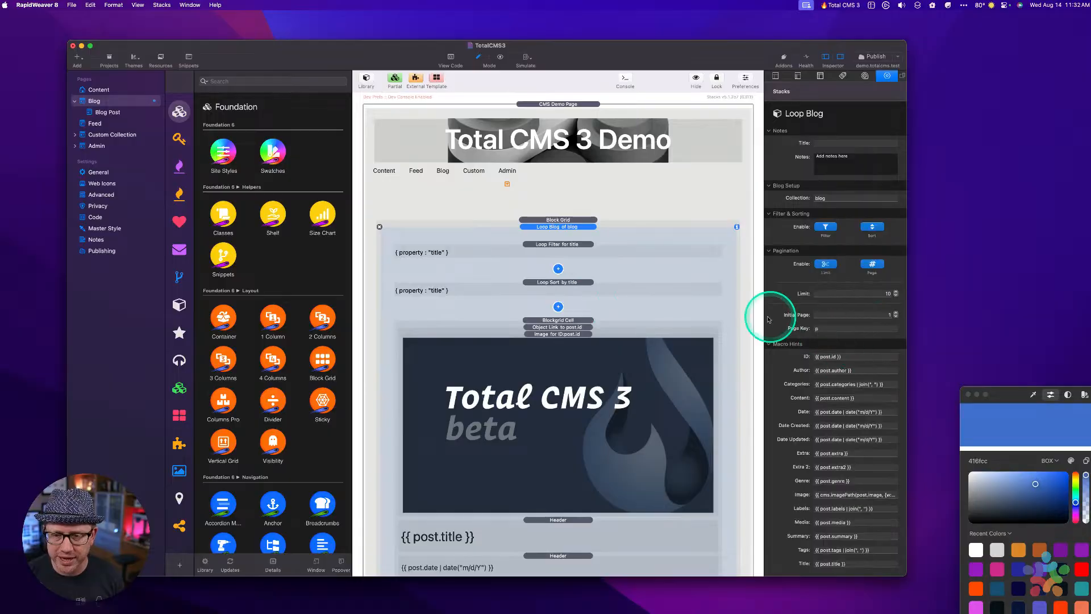
Turn off paging, the item limit, filtering and sorting on the Loop Blog stack.
left_click(873, 264)
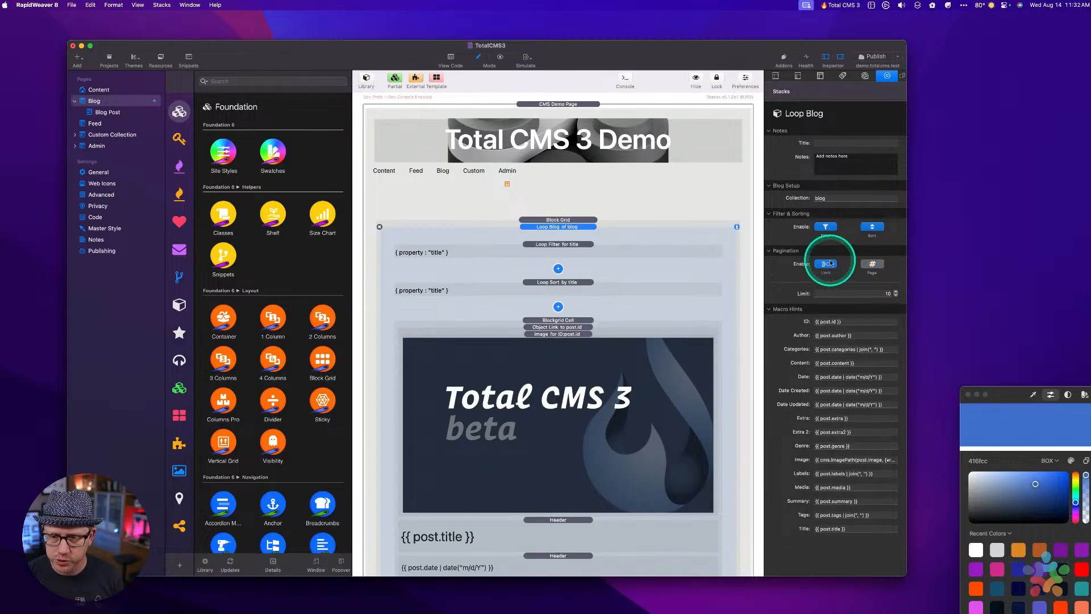
left_click(831, 263)
left_click(825, 227)
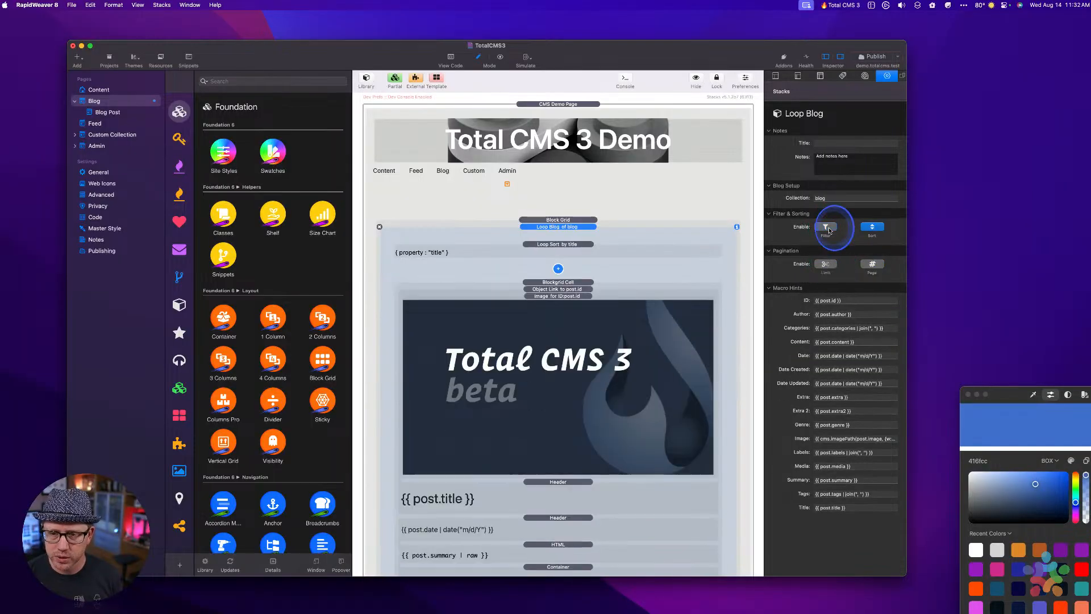
left_click(871, 227)
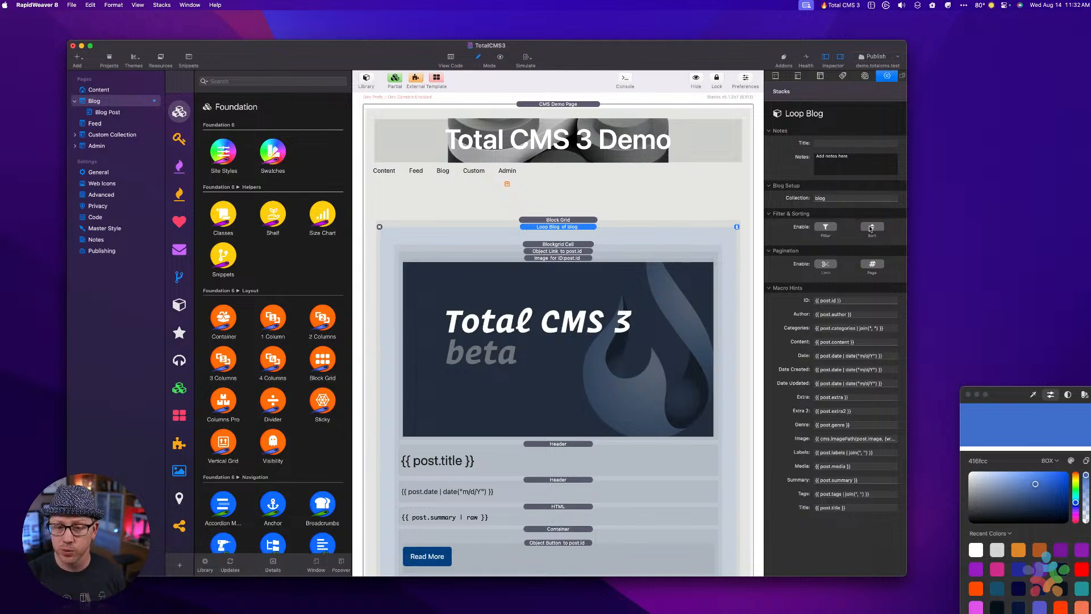
Enable filtering on the Loop Blog stack and add a second Loop Filter beneath the first one.
left_click(826, 228)
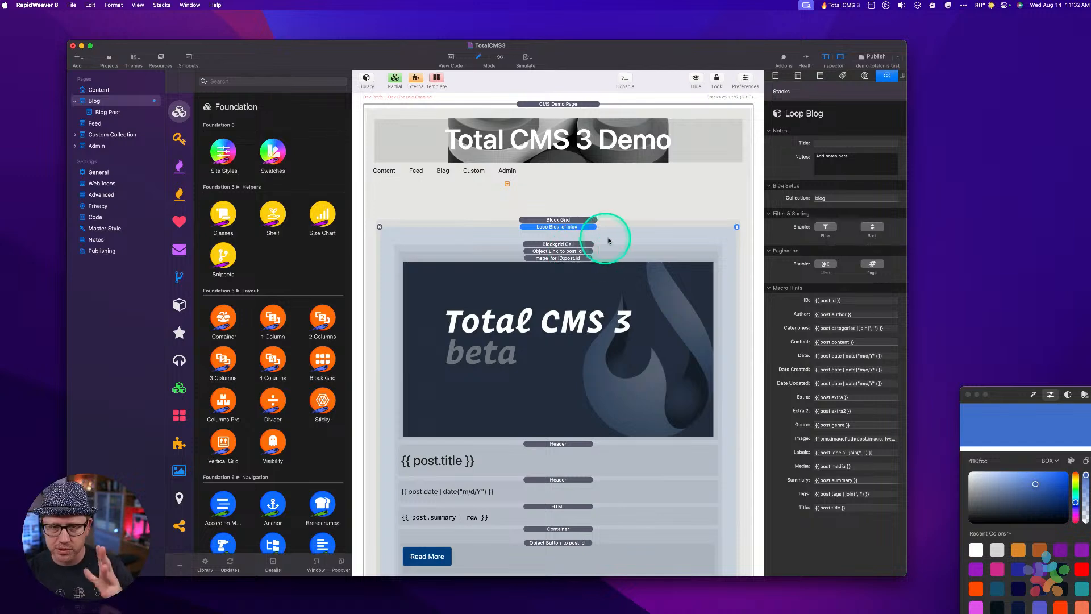
left_click(826, 227)
left_click(871, 226)
left_click(871, 227)
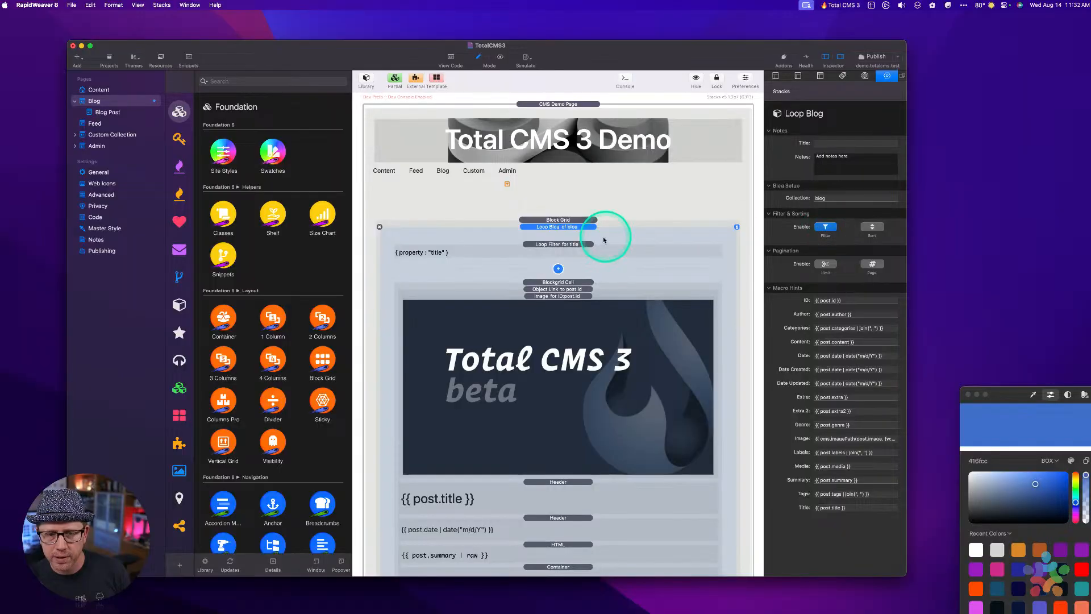
left_click(558, 269)
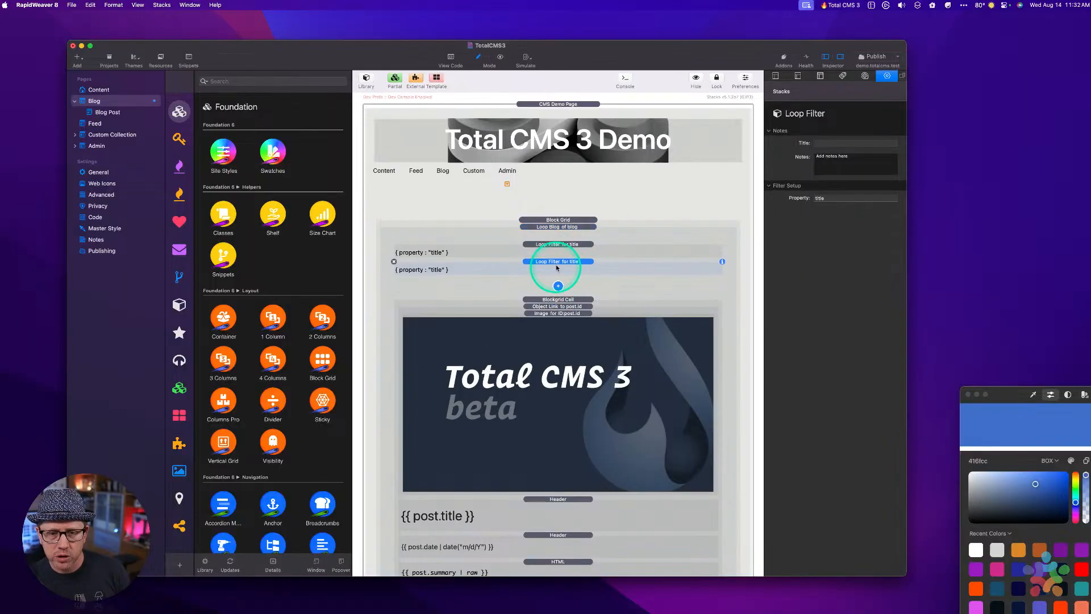
Examine the property setting of each of the two Loop Filters.
left_click(562, 245)
left_click(563, 268)
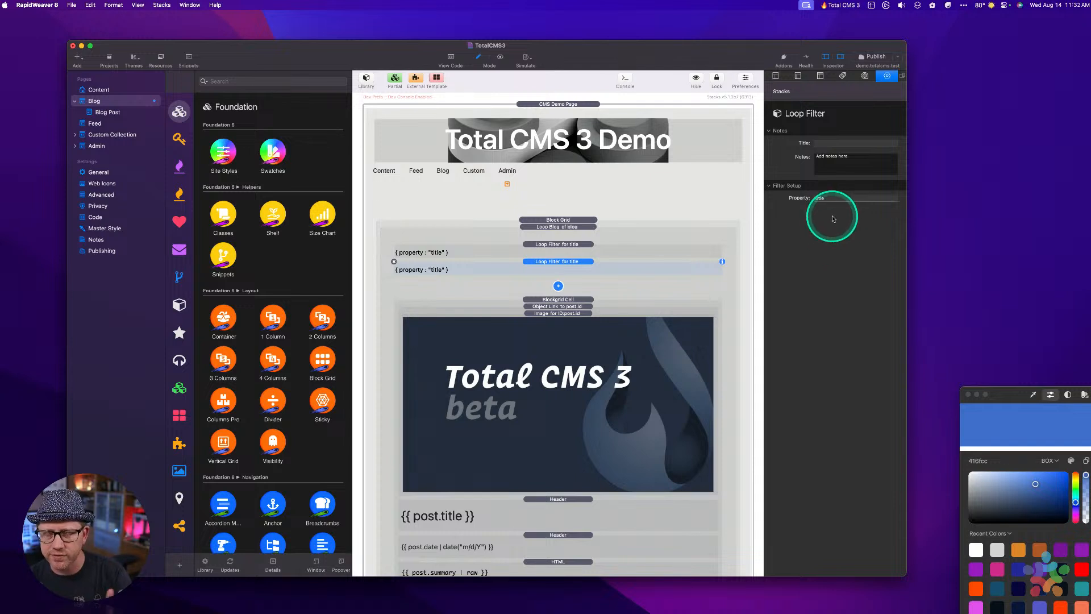
left_click(568, 245)
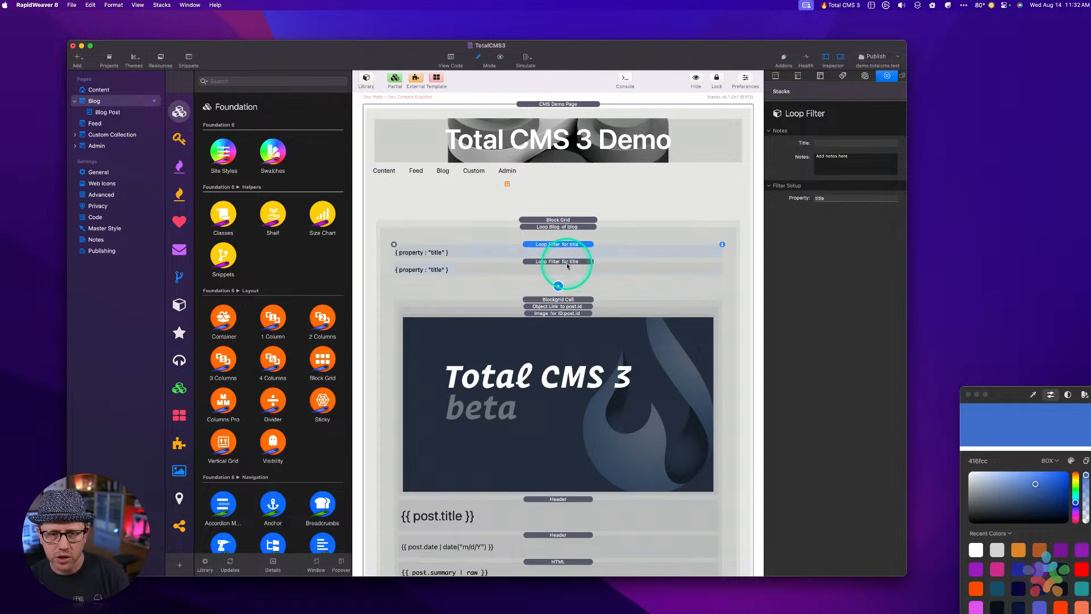
left_click(564, 272)
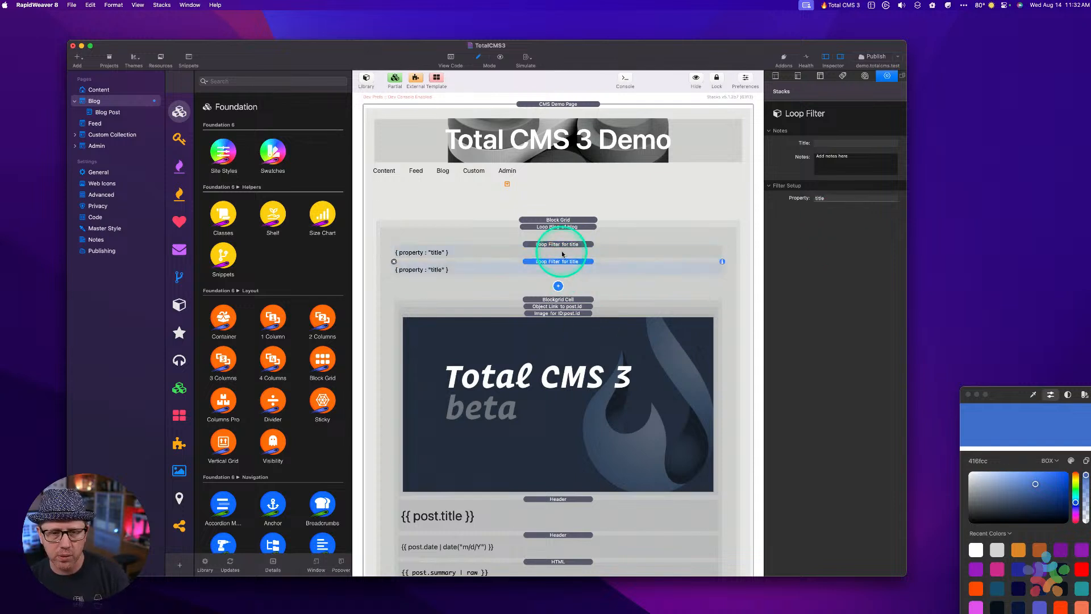
left_click(560, 244)
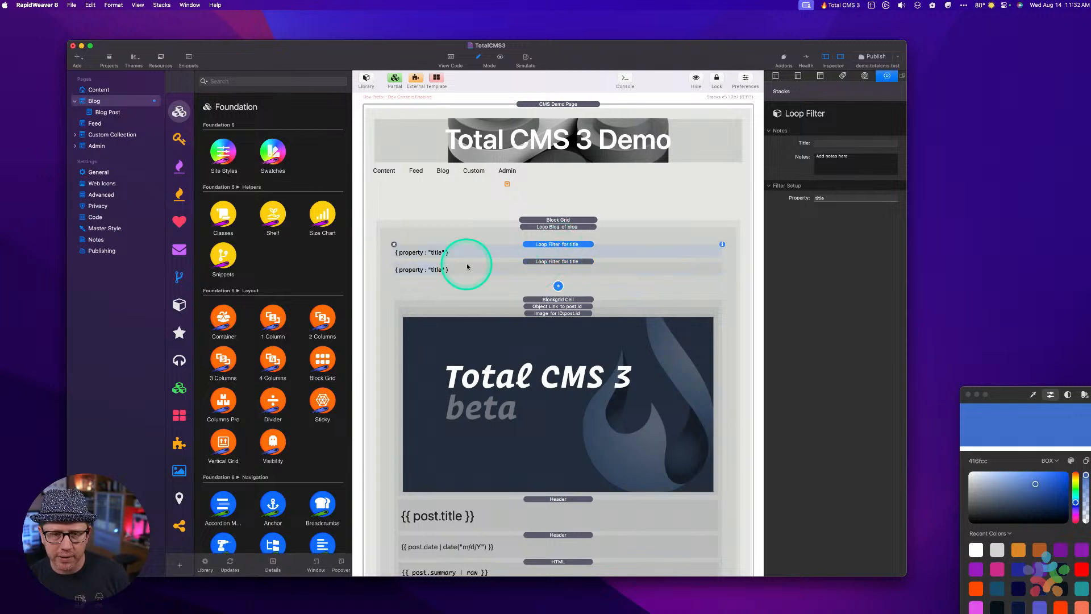
Delete both Loop Filters and disable filtering on the Loop Blog stack.
left_click(400, 265)
left_click(394, 262)
left_click(394, 244)
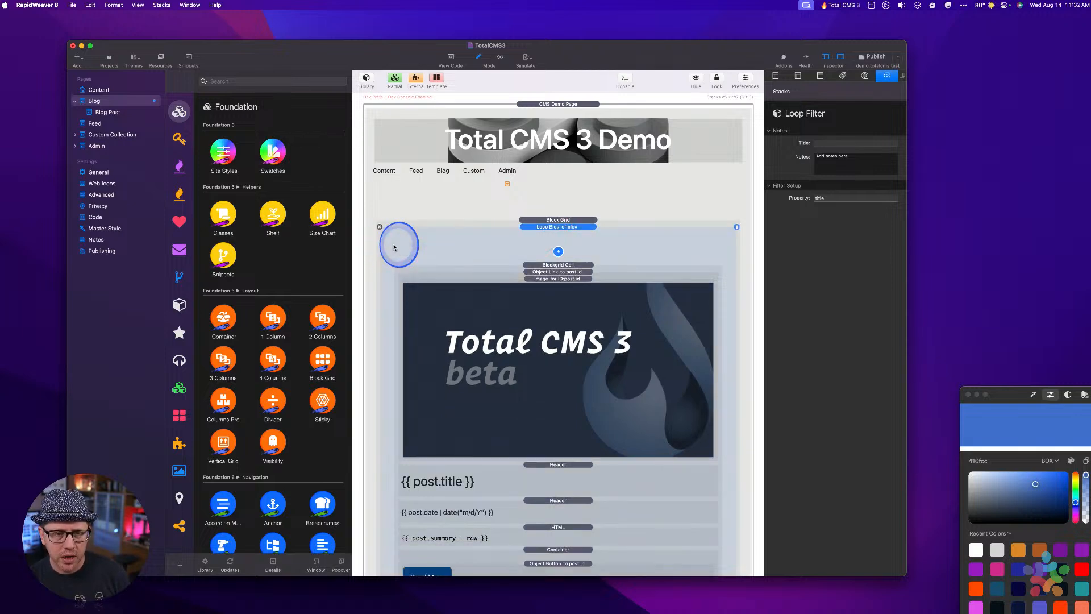
left_click(826, 228)
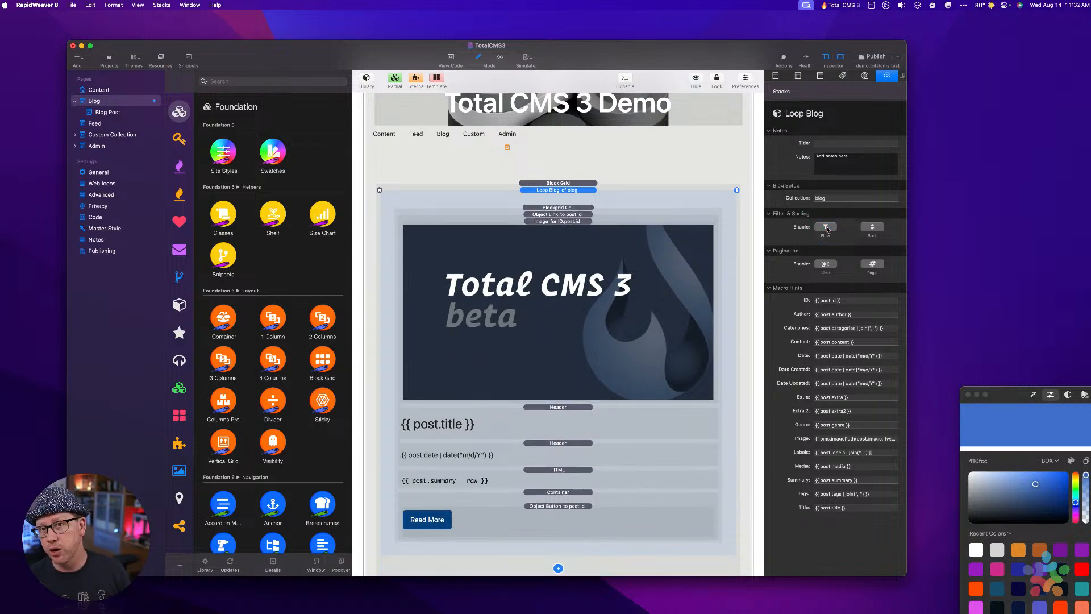
Preview the Blog page in the browser and open the Admin Dashboard from the site's Admin page.
left_click(369, 246)
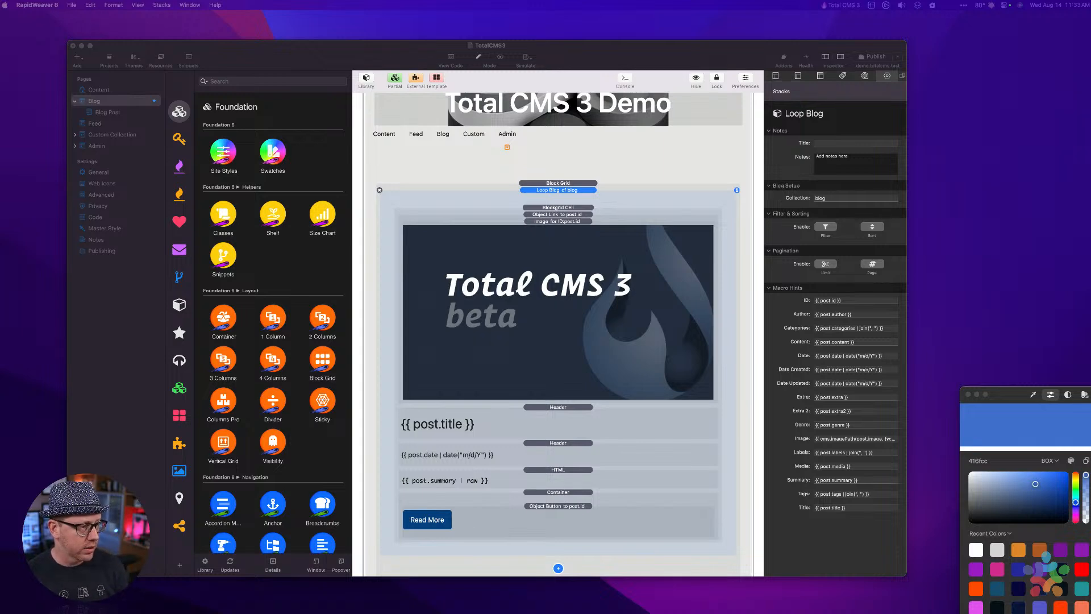
left_click_drag(584, 59, 590, 62)
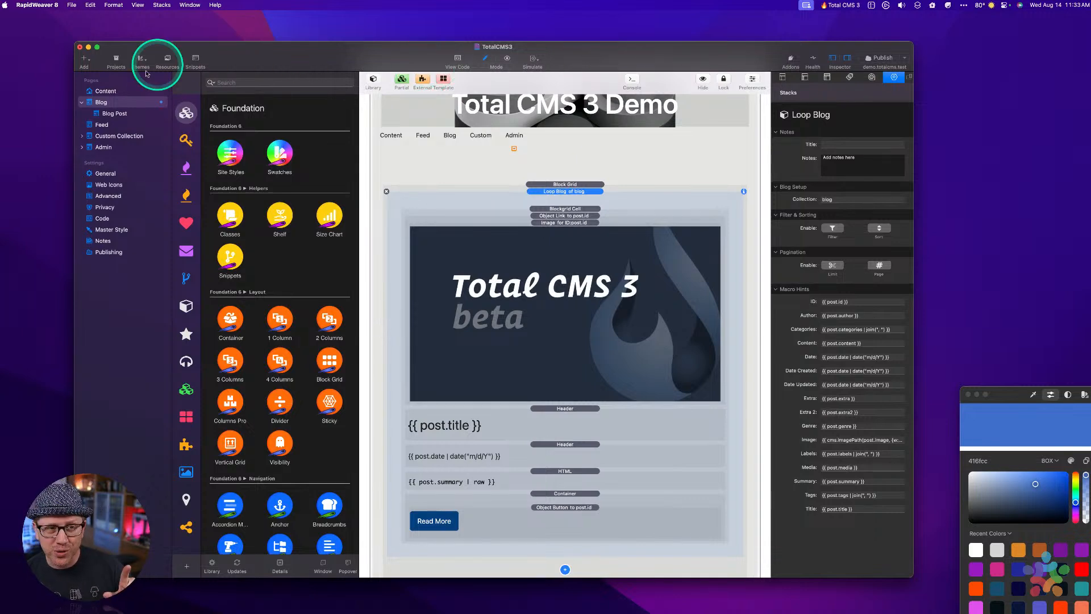
left_click_drag(326, 60, 333, 66)
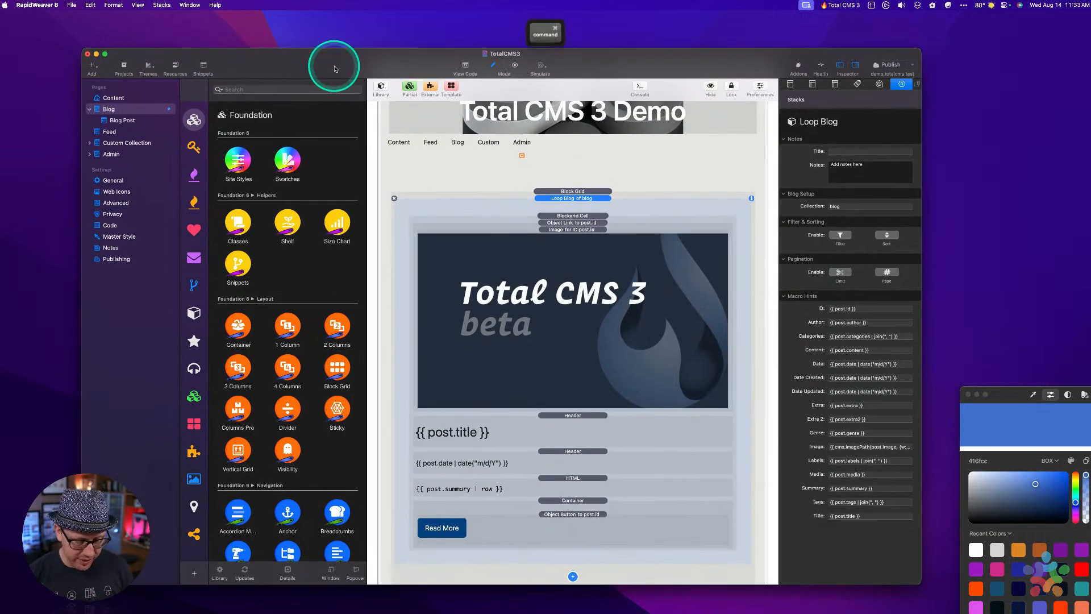
key("super+p")
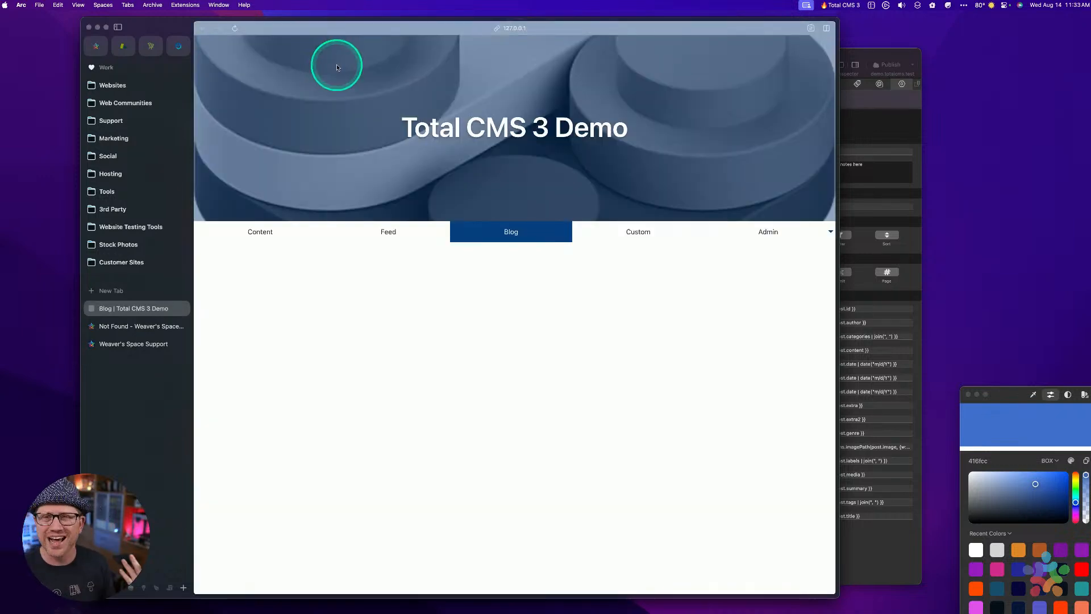
left_click(771, 233)
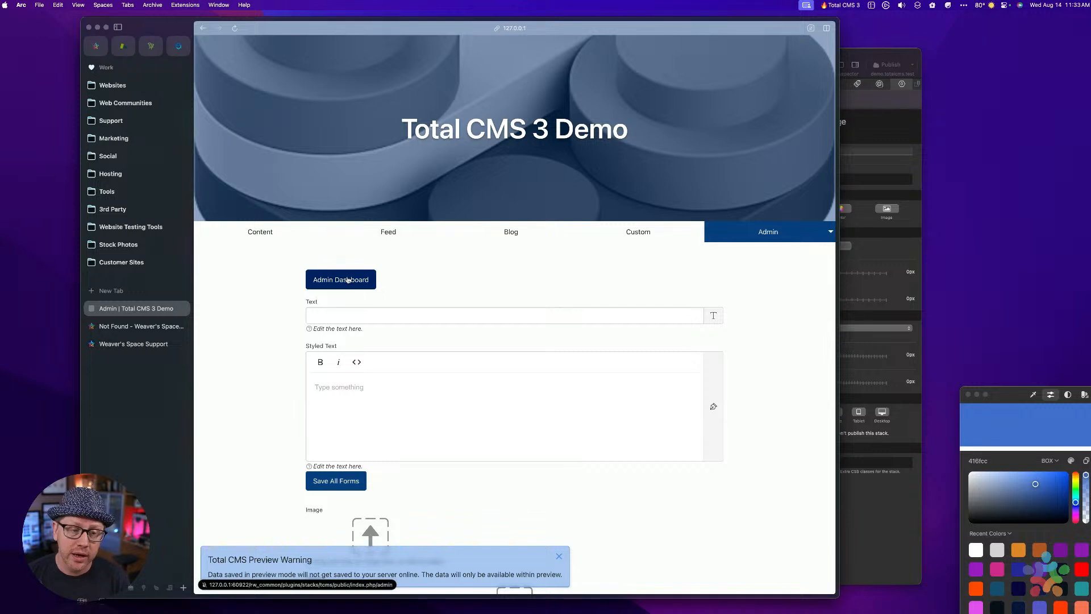
left_click(348, 280)
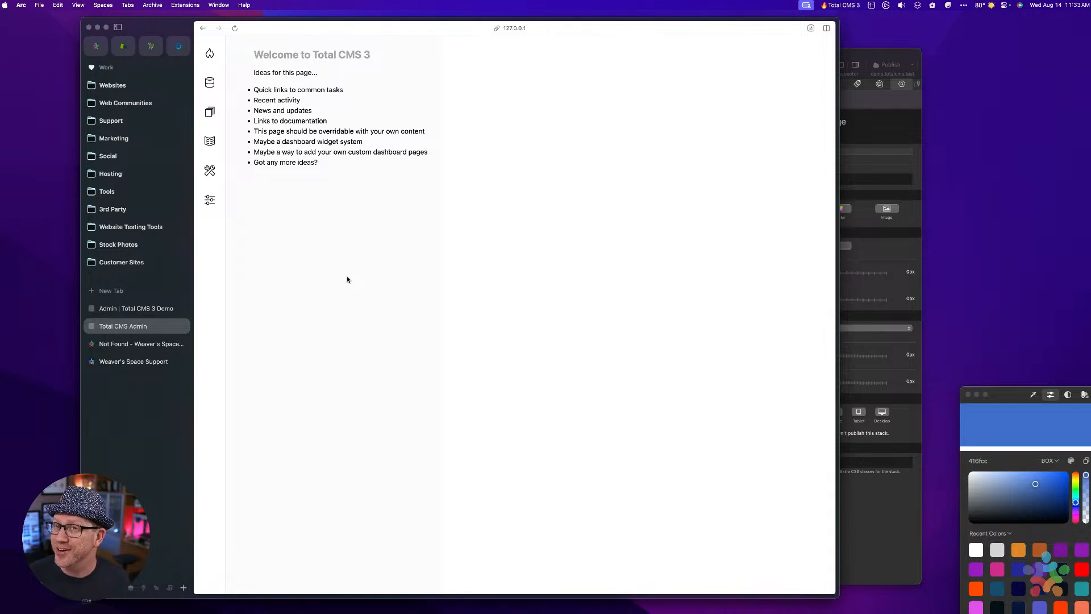
Browse the dashboard's schemas, collections and documentation sections.
left_click(210, 83)
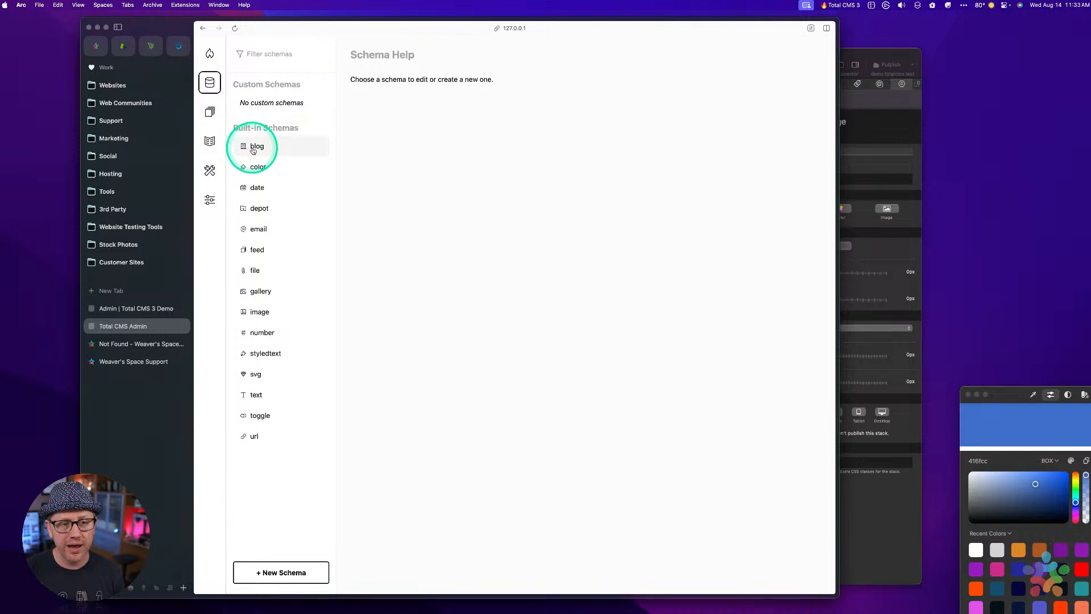
left_click(209, 112)
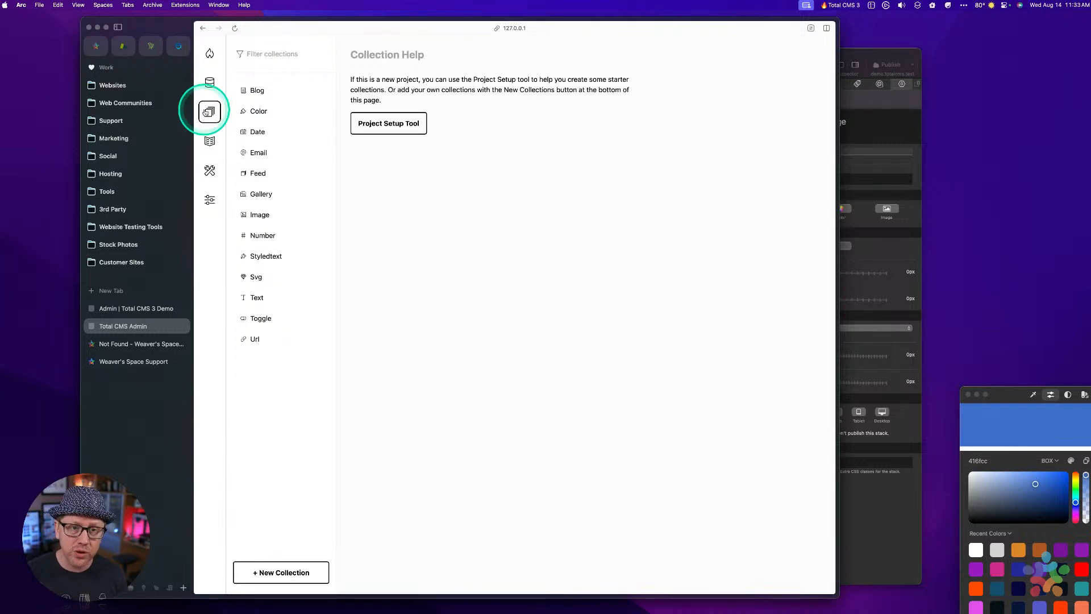
left_click(210, 142)
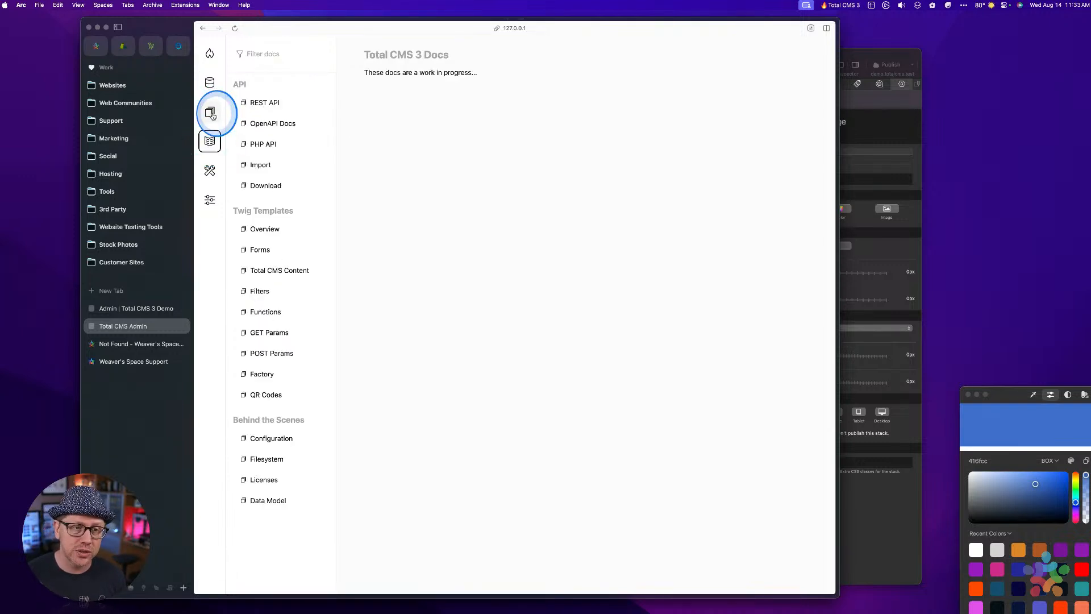
left_click(210, 111)
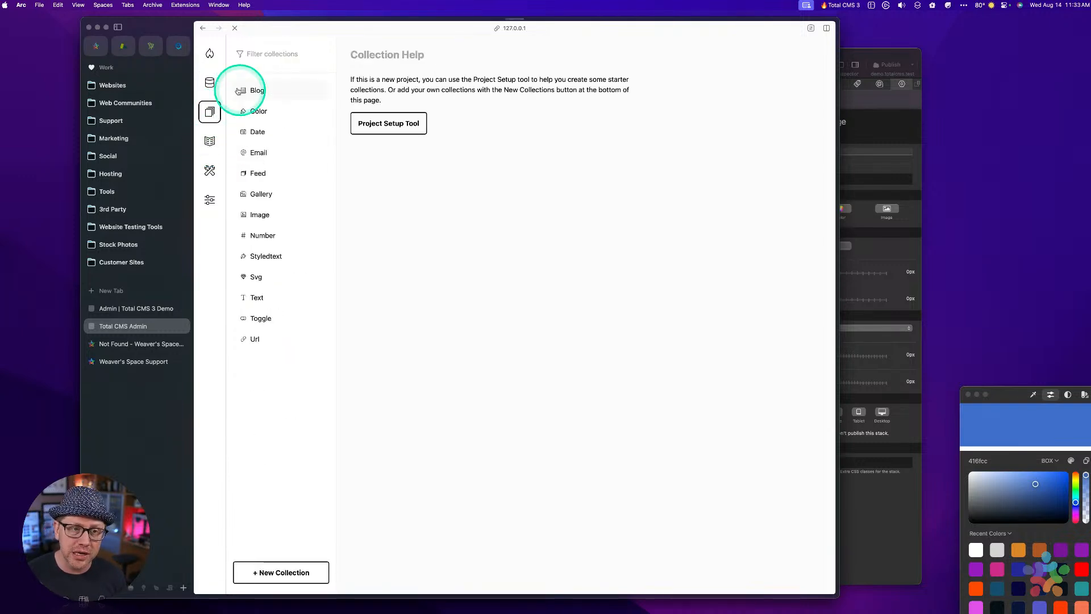
left_click(210, 141)
left_click(269, 110)
left_click(210, 111)
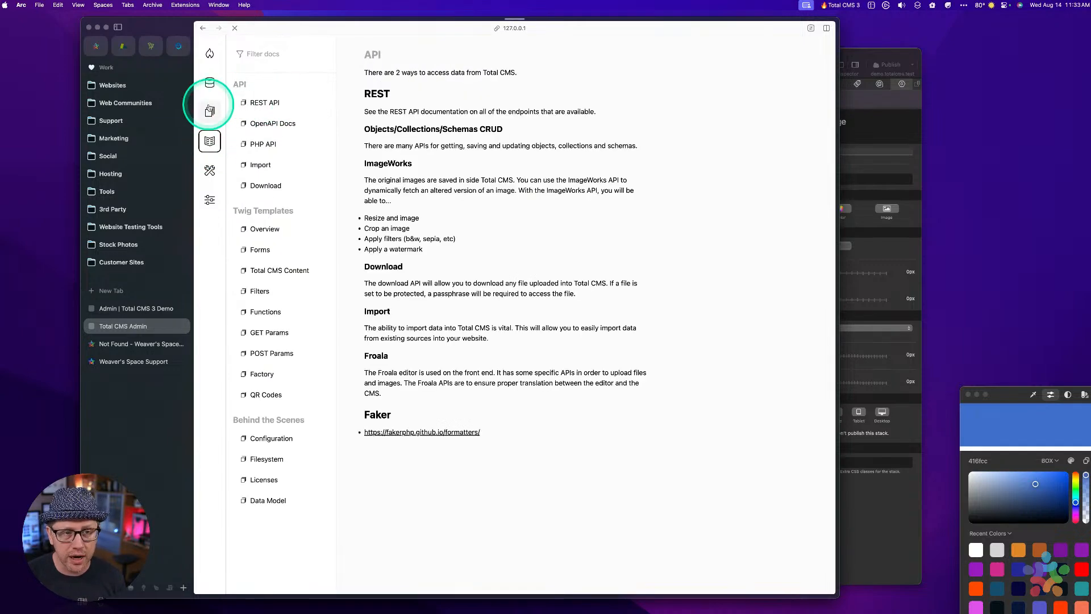
Open the Blog collection and look through its form for a new object.
left_click(264, 110)
left_click(256, 90)
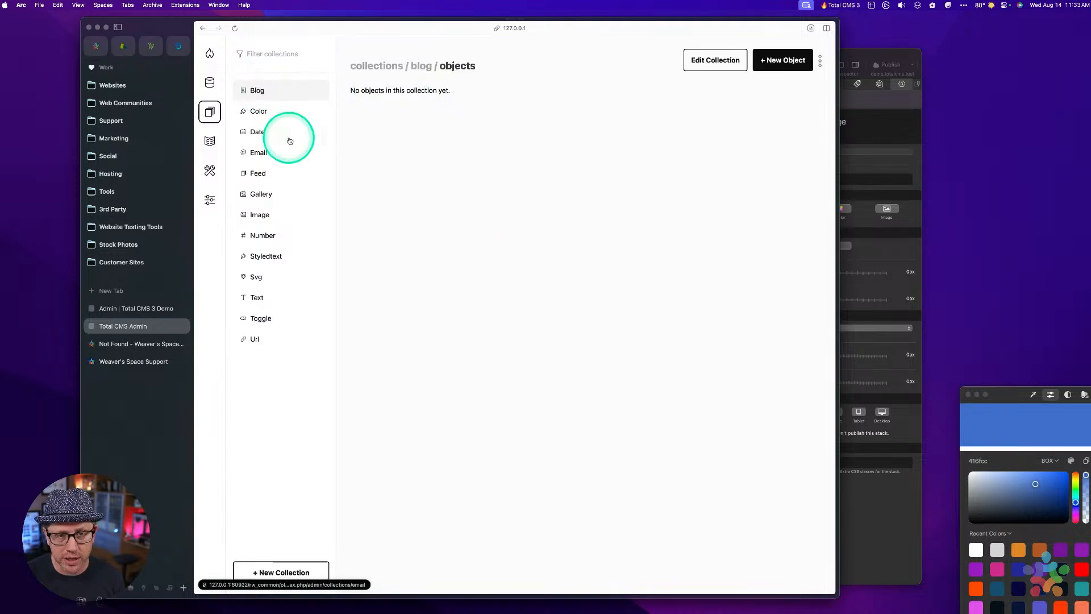
left_click(786, 60)
scroll(466, 469, "down", 3)
scroll(466, 468, "up", 3)
Review the schemas again and open the Project Setup utility for default collections.
left_click(211, 77)
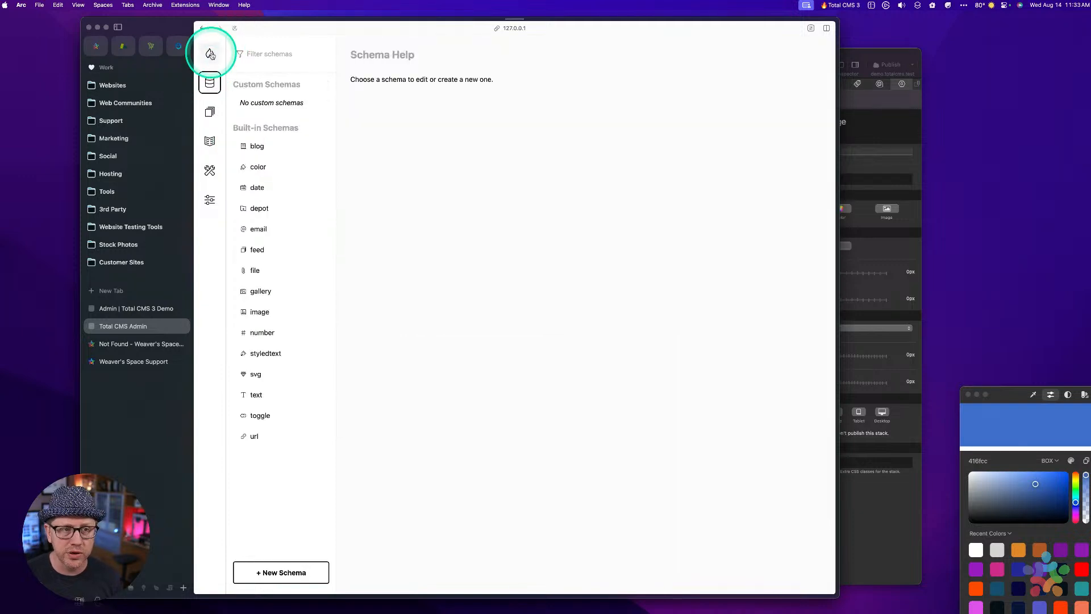
left_click(211, 54)
left_click(210, 169)
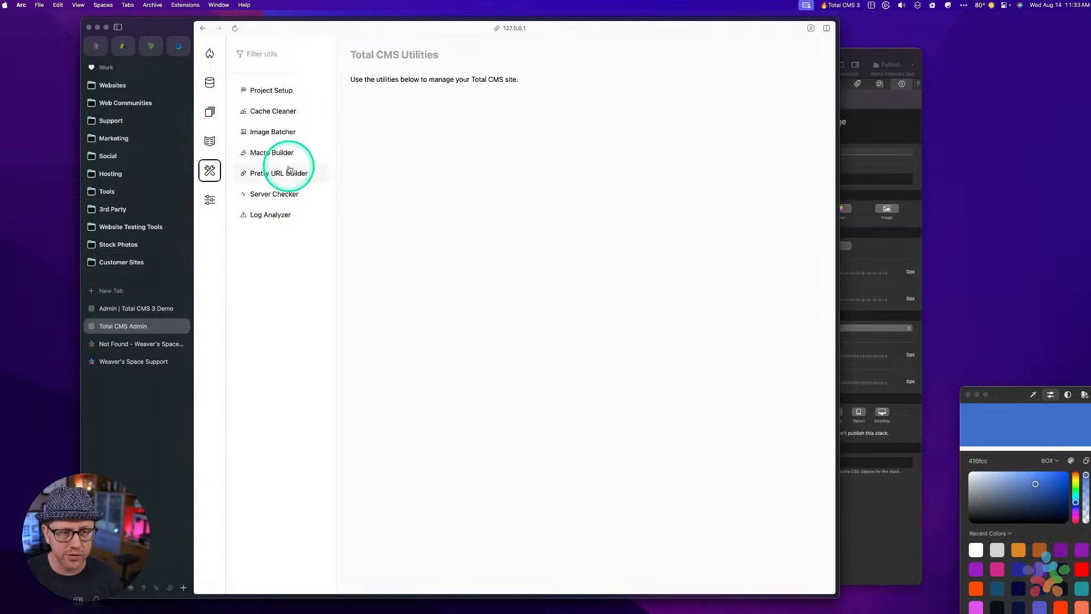
left_click(271, 92)
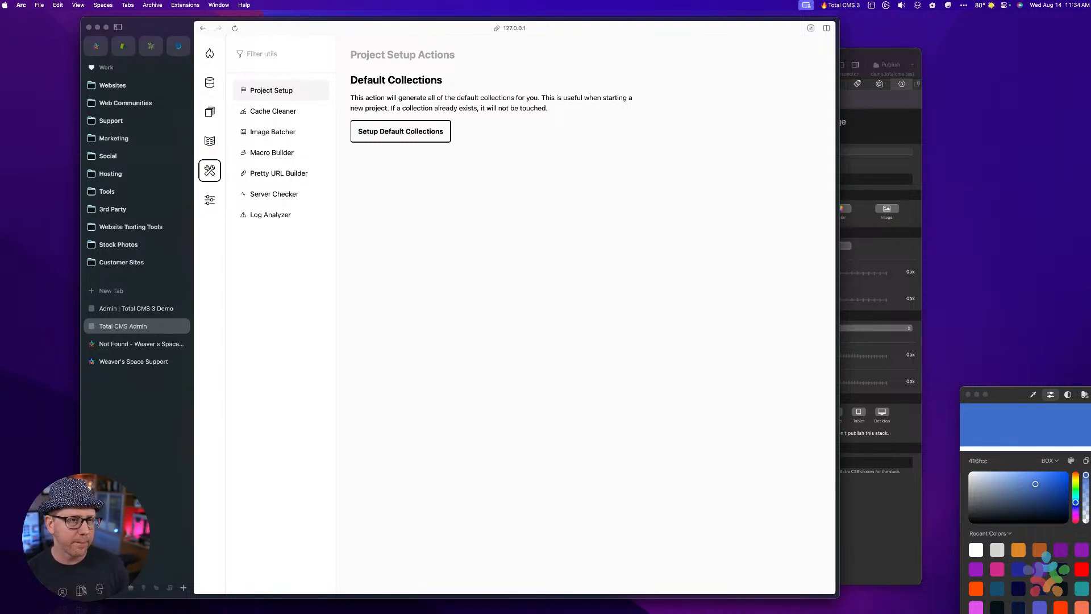
Close the browser preview and close the TotalCMS3 project in RapidWeaver without saving its changes.
left_click(89, 27)
left_click(435, 54)
key("super+w")
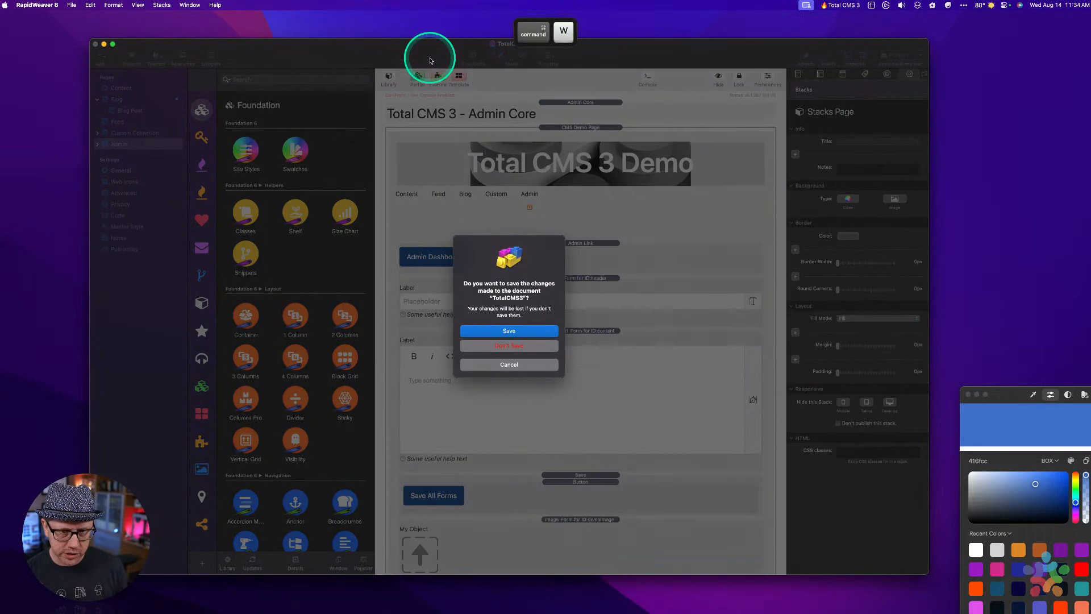
left_click(487, 346)
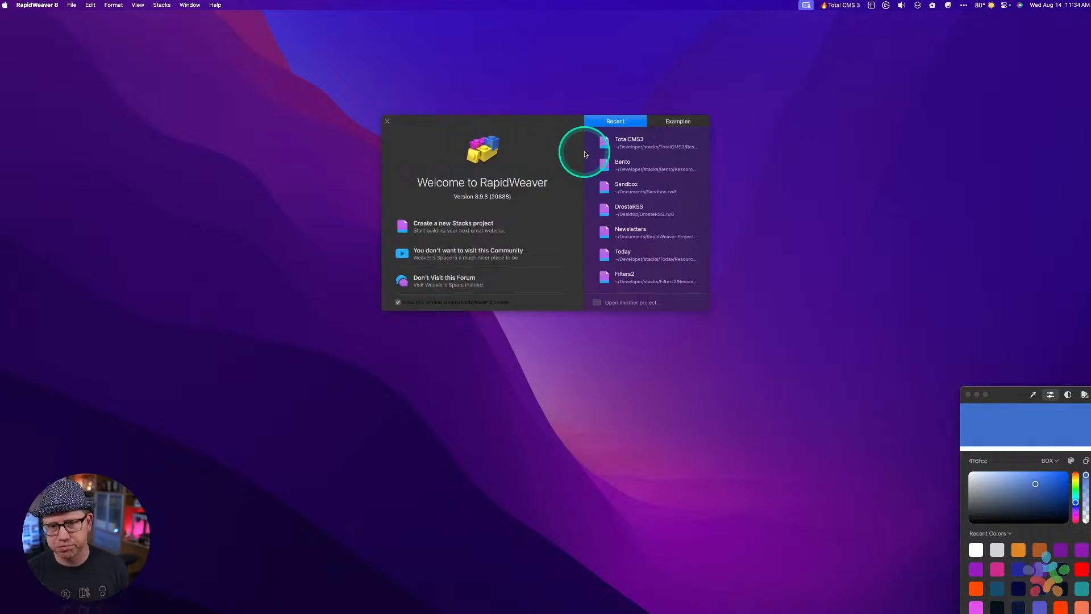
Create a new project and add an empty Stacks page to it.
key("shift+super+n")
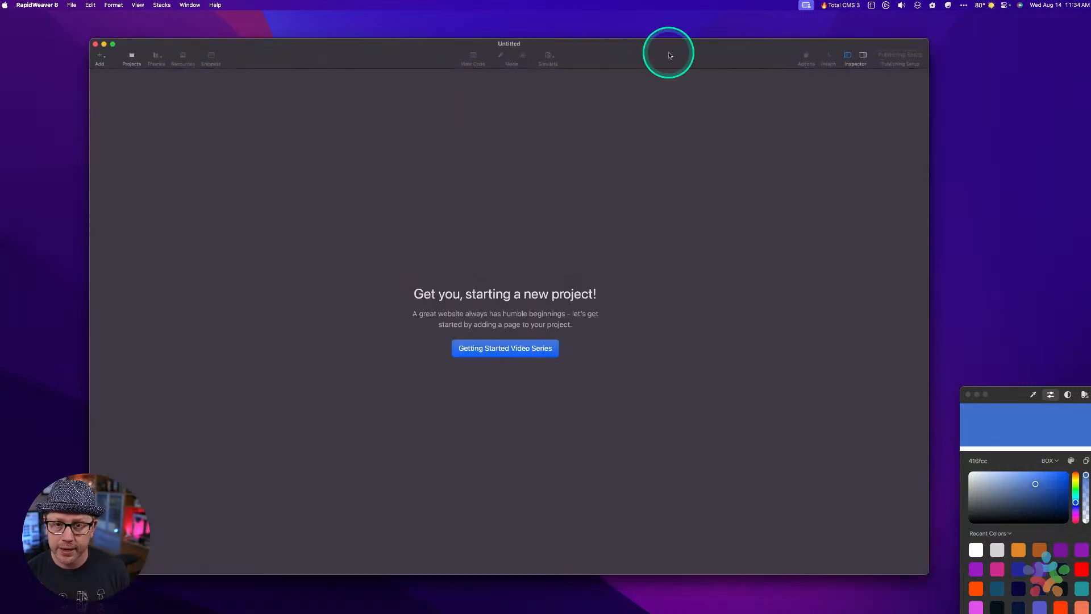
left_click_drag(668, 52, 681, 80)
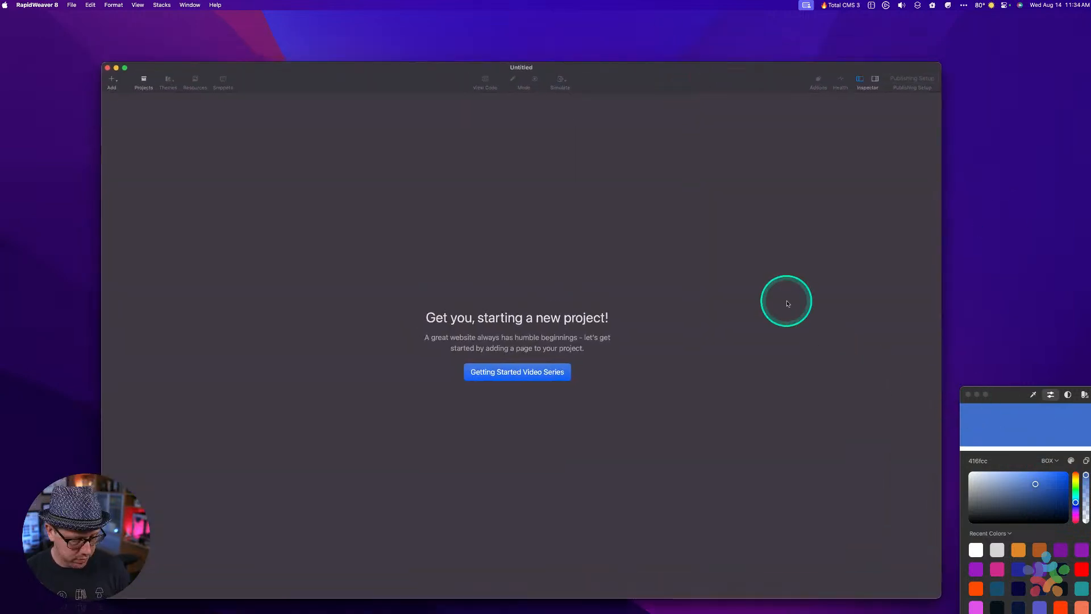
key("super+n")
key("Return")
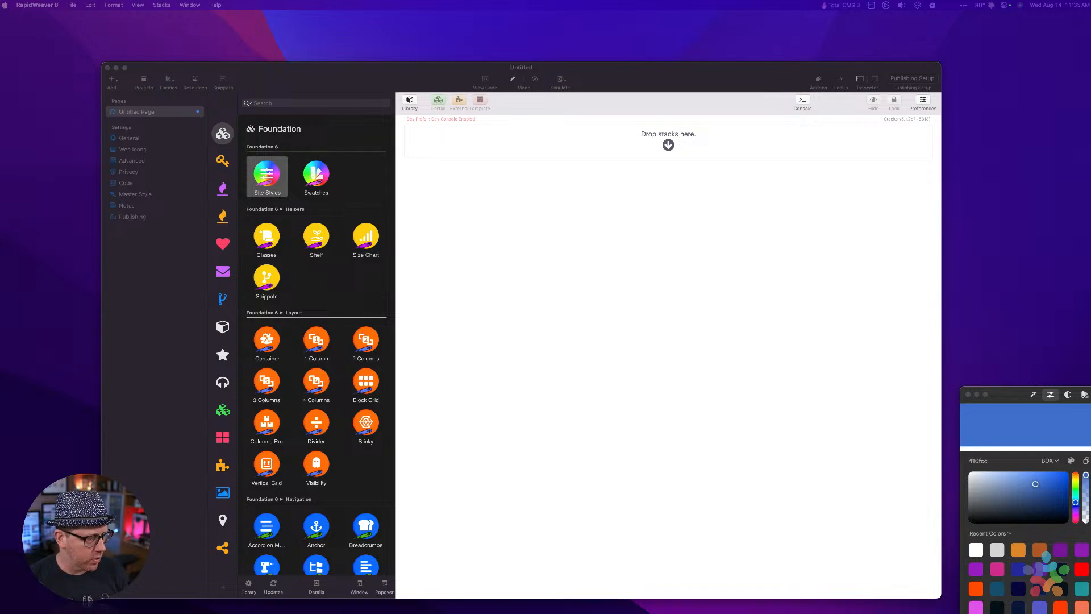
Switch to the Arc browser and bring up the community post about the General Setting / Display Badge.
key("super+space")
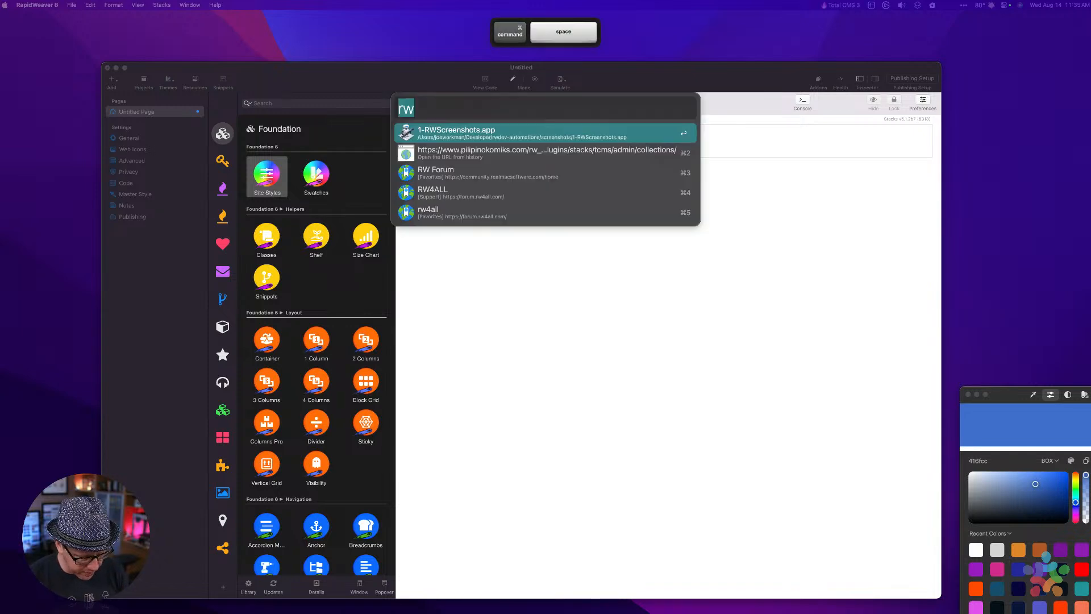
type("th")
key("Return")
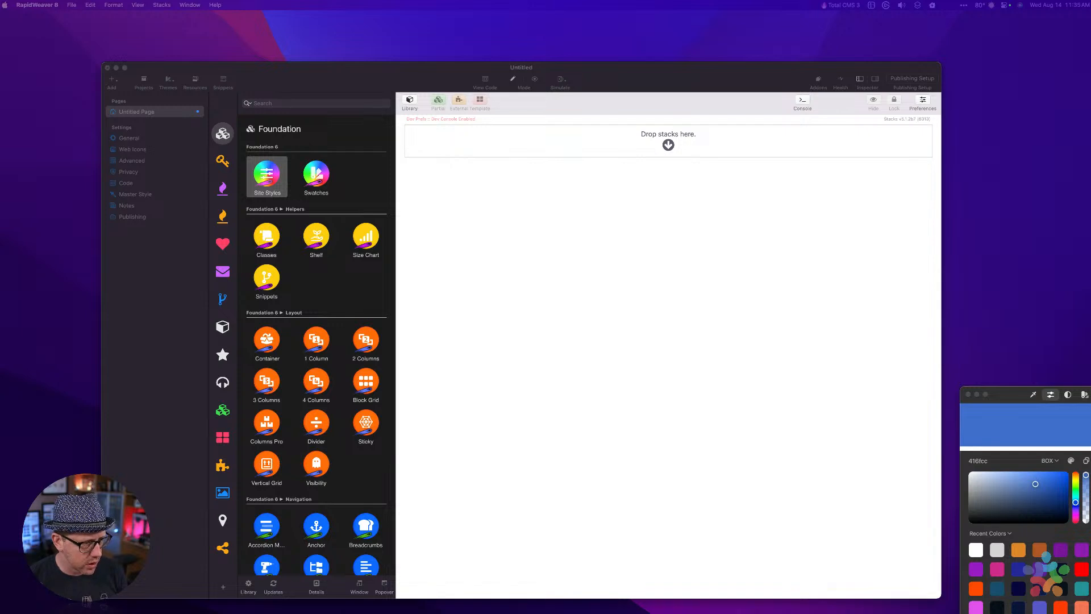
left_click_drag(0, 62, 549, 29)
left_click_drag(854, 163, 781, 165)
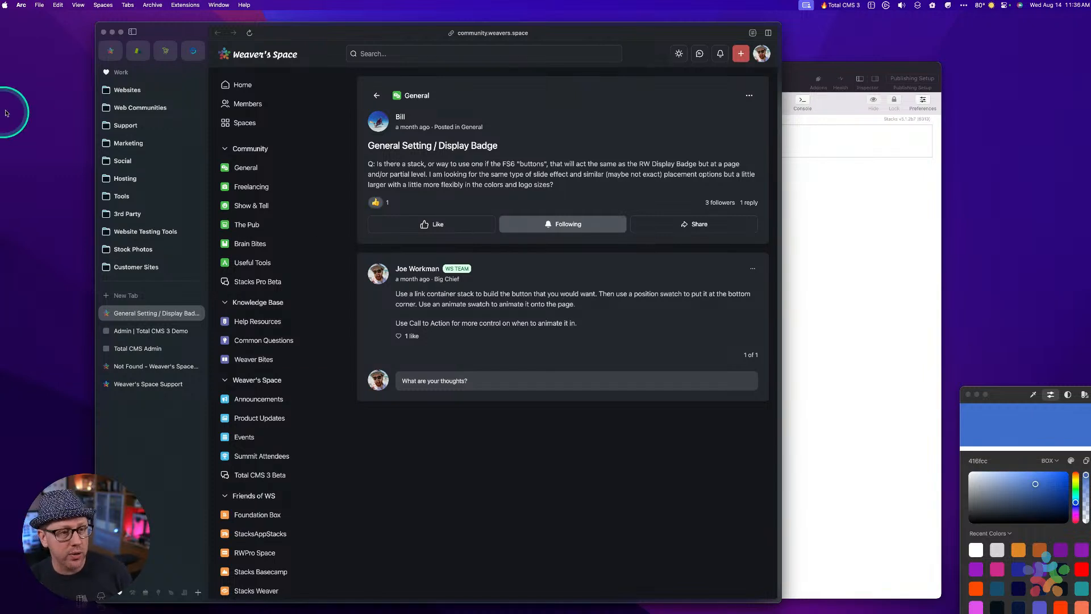
Go to the Weaver's Space website's home page in the browser.
key("super+n")
type("wea")
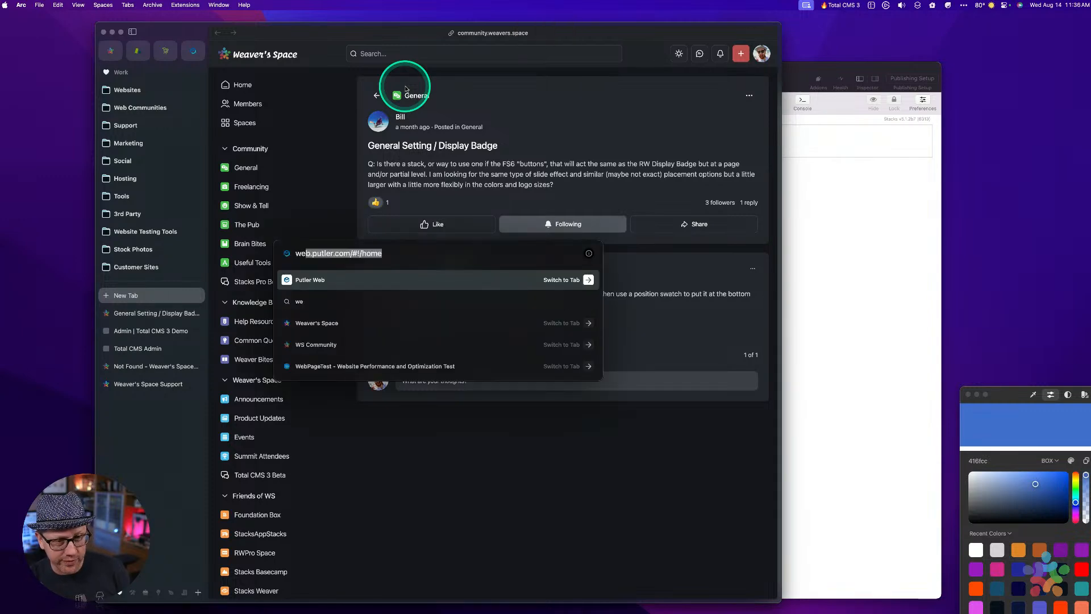
key("Return")
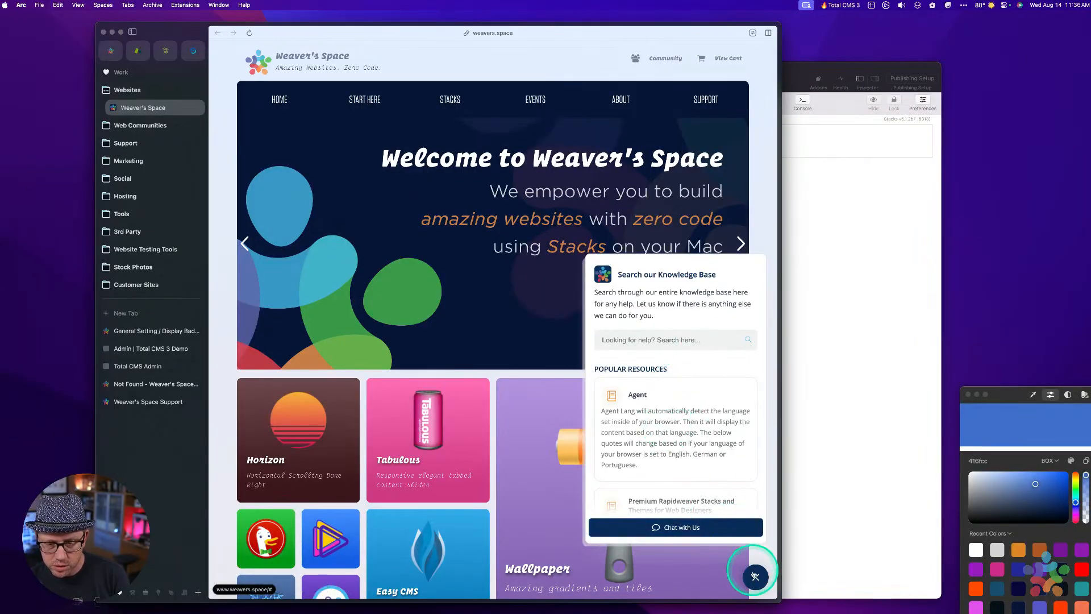
Toggle the site's floating help badge to examine its knowledge base popup, and close the browser window.
left_click(754, 576)
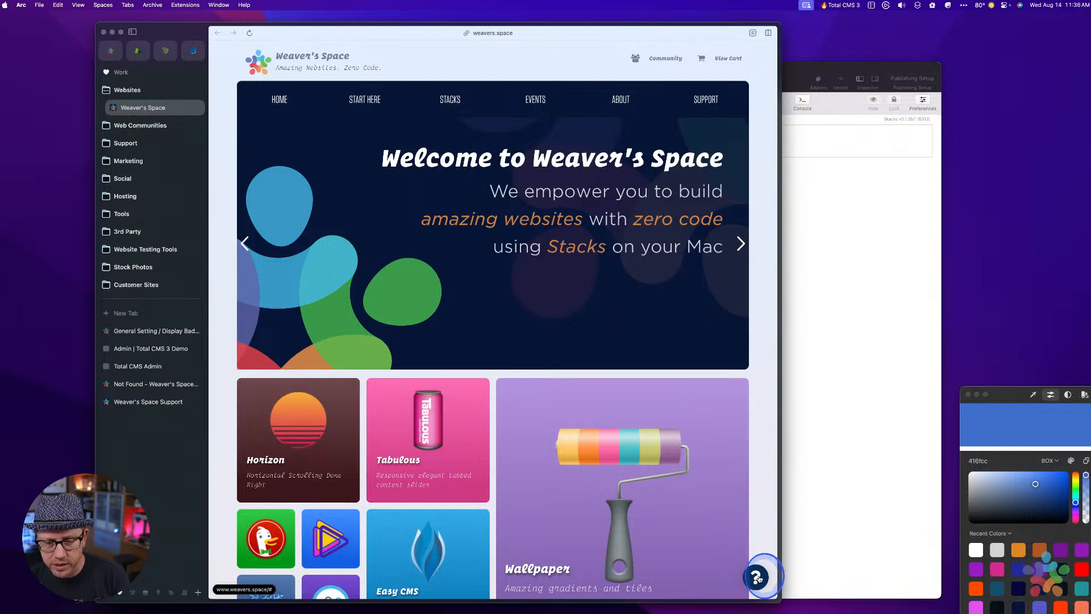
left_click(756, 575)
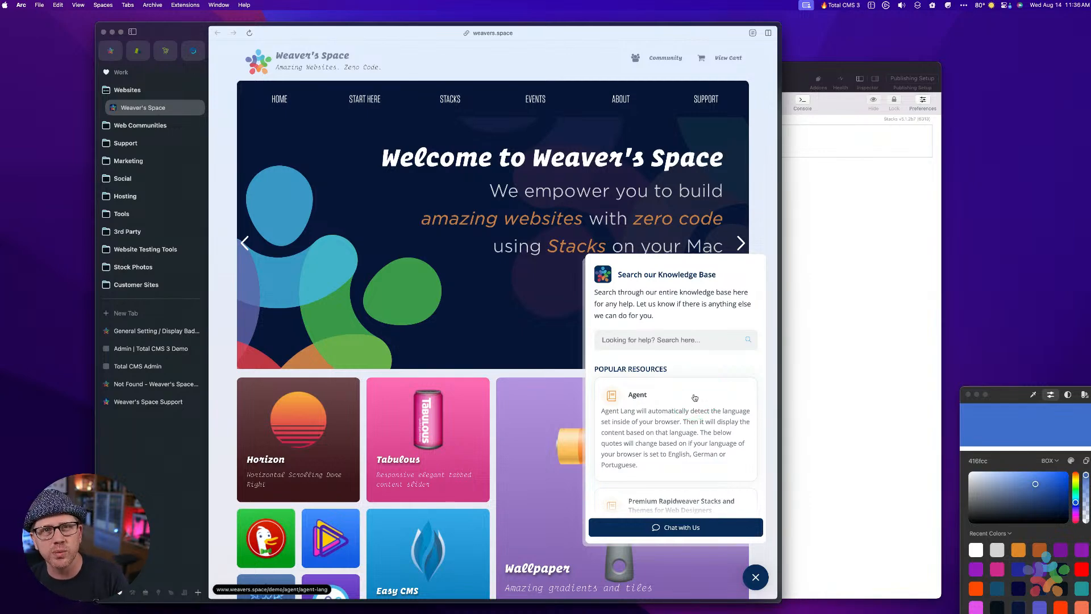
left_click(756, 576)
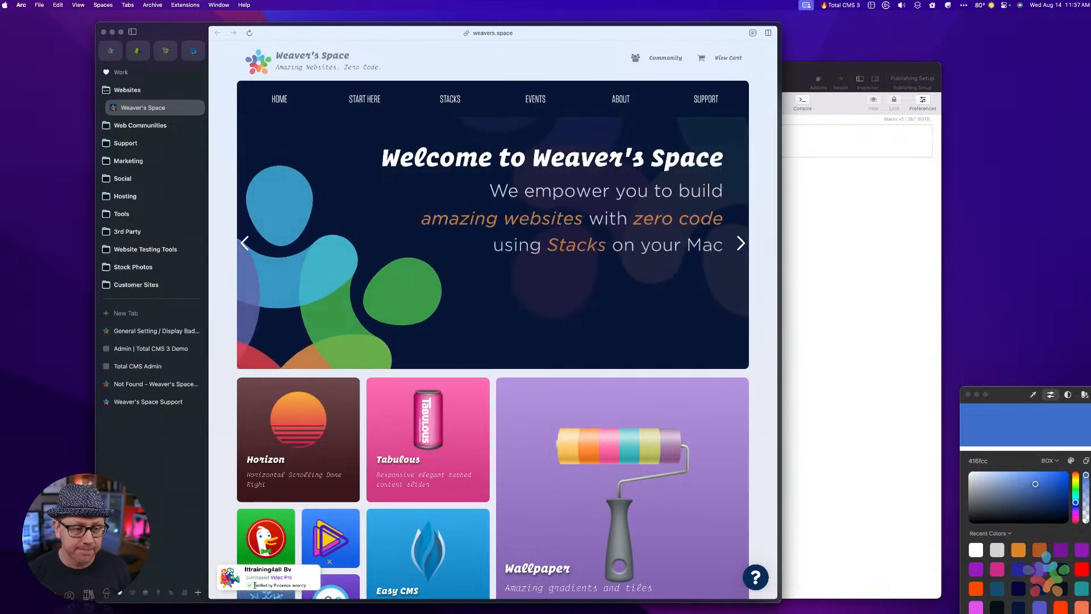
left_click(104, 32)
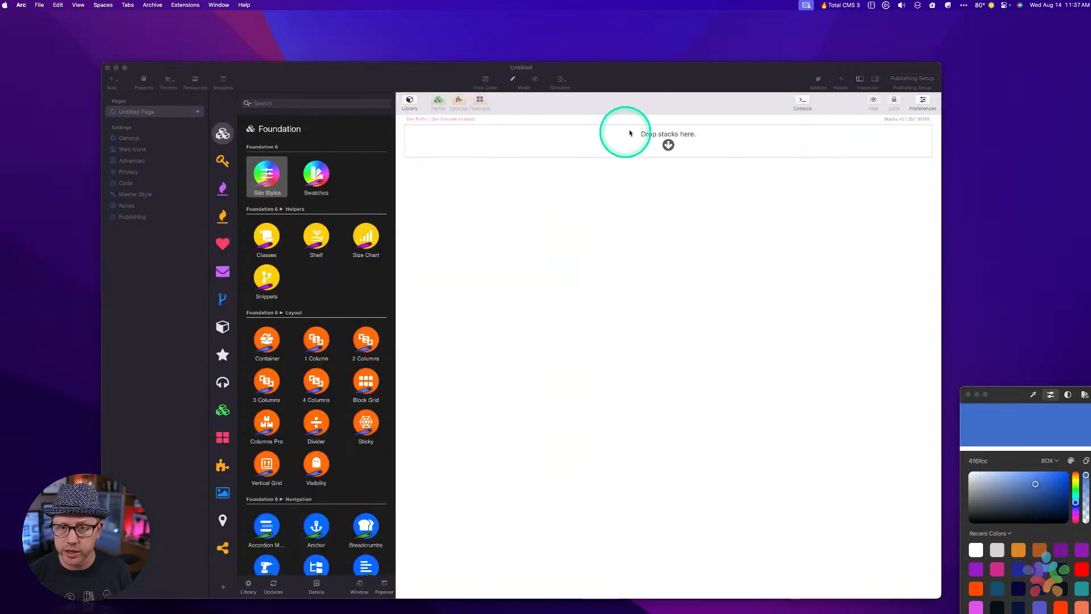
Switch back to RapidWeaver and save the untitled project as NotificationBadge on the Desktop.
left_click_drag(694, 76, 704, 48)
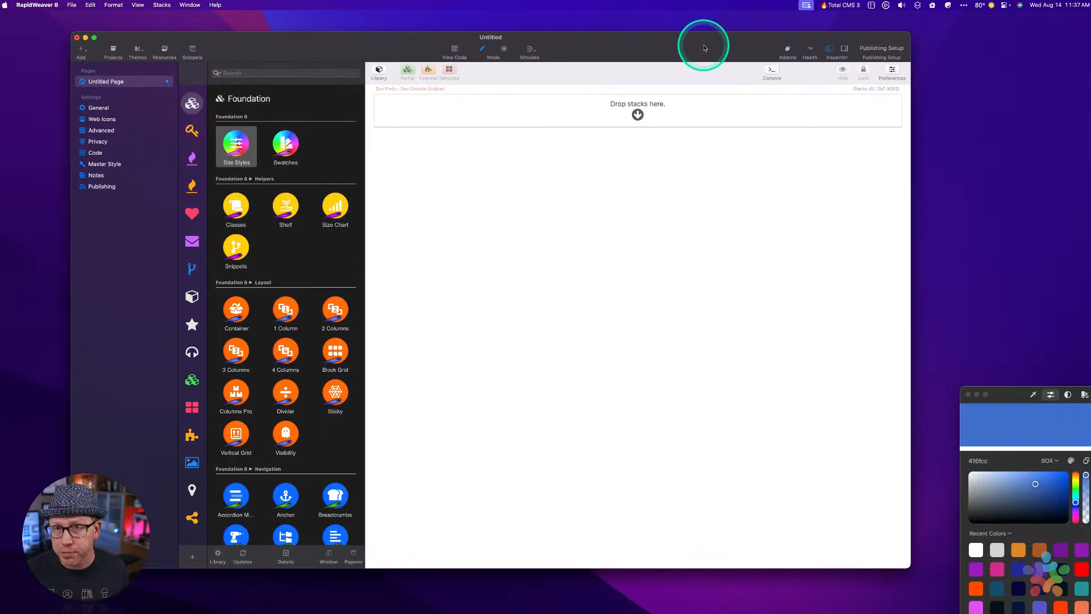
key("super+s")
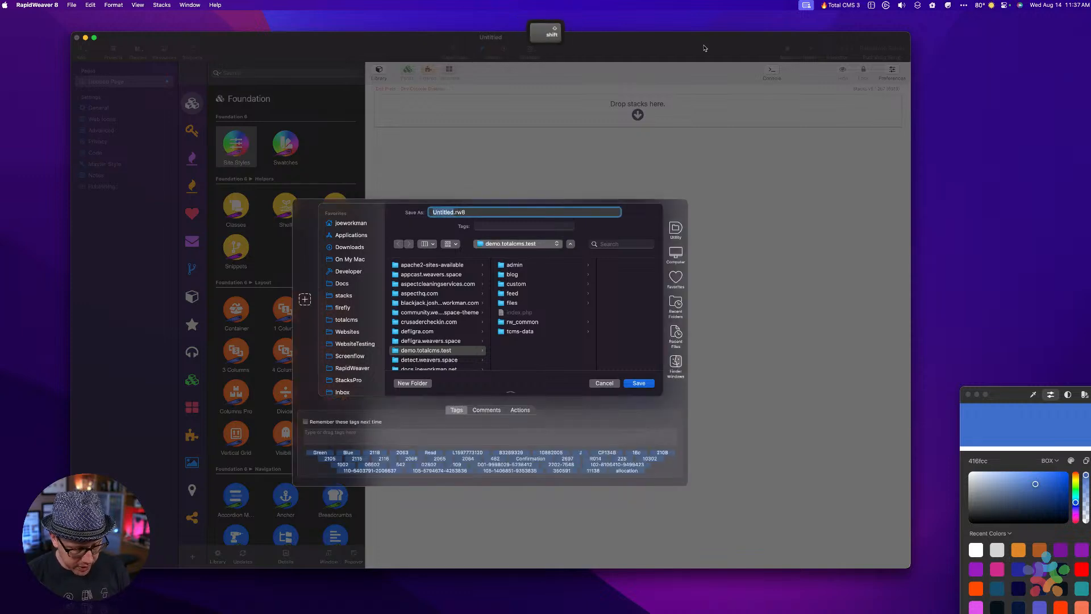
type("No")
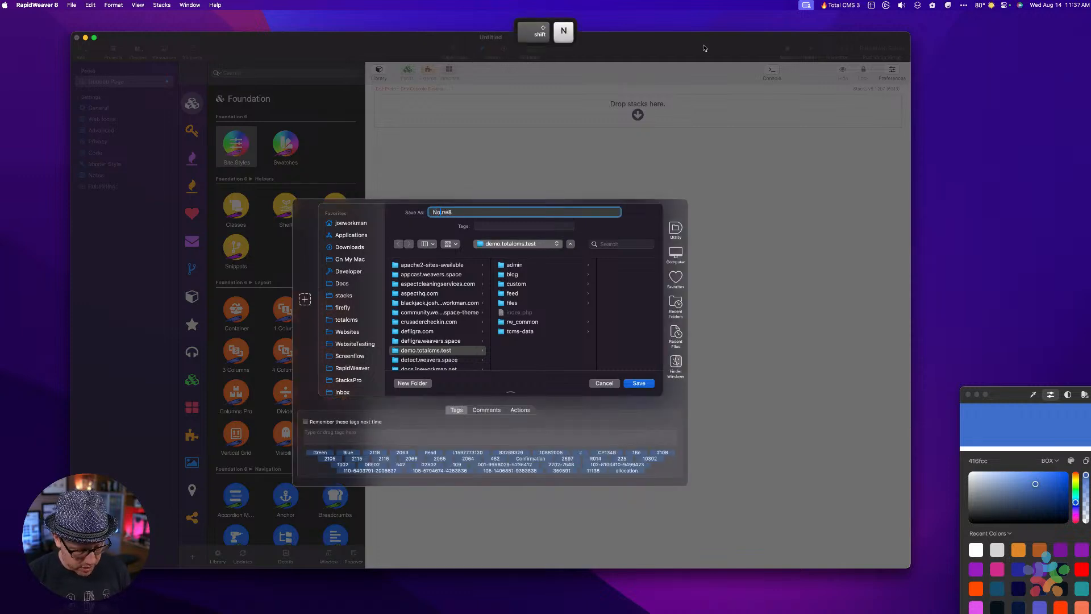
type("tificationBadge")
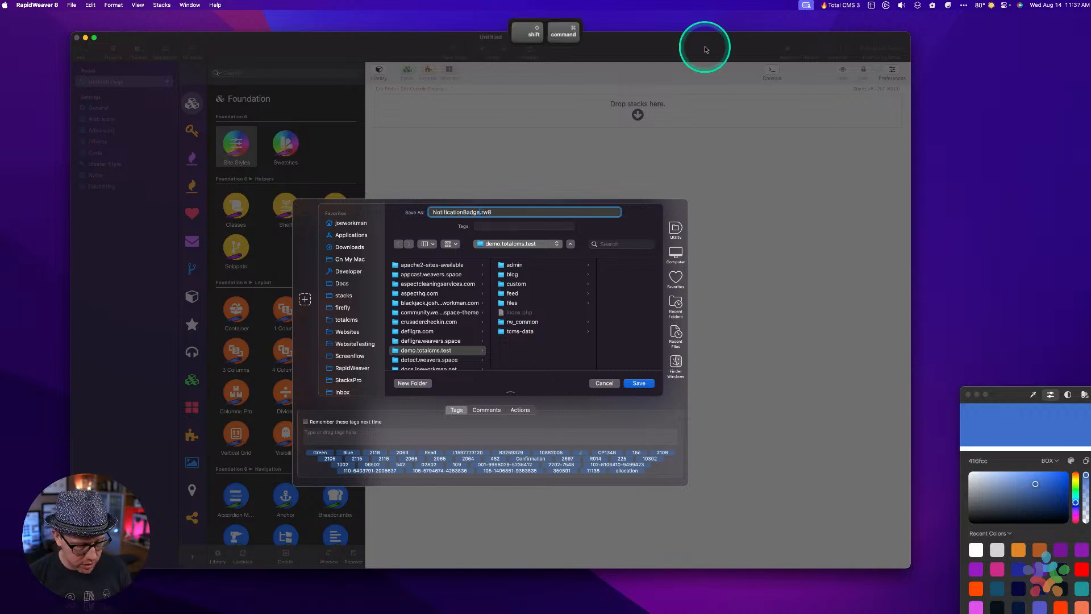
key("super+shift+d")
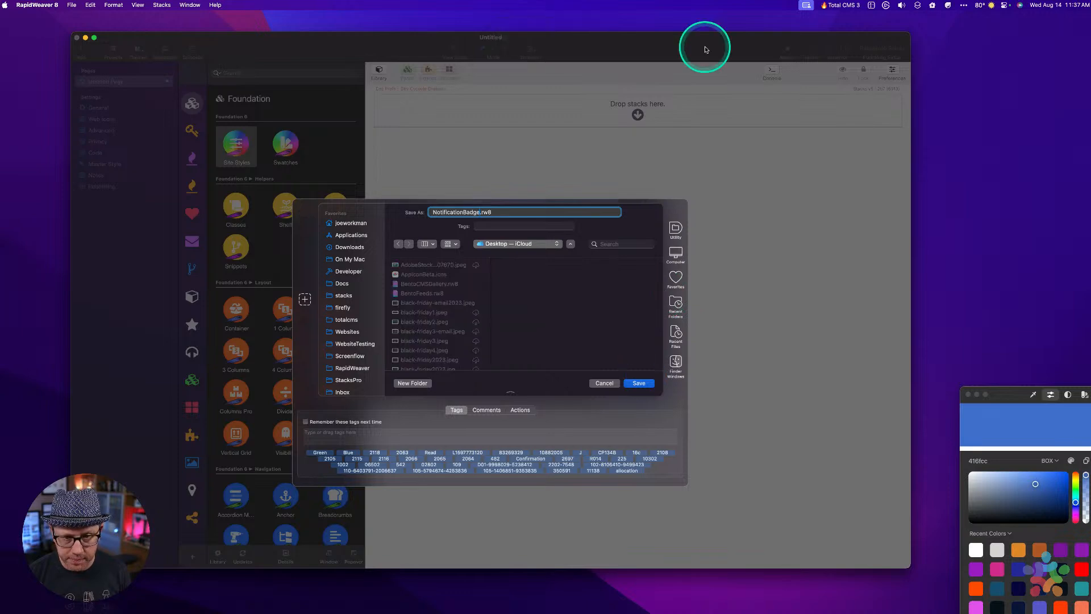
key("Return")
left_click_drag(717, 52, 717, 54)
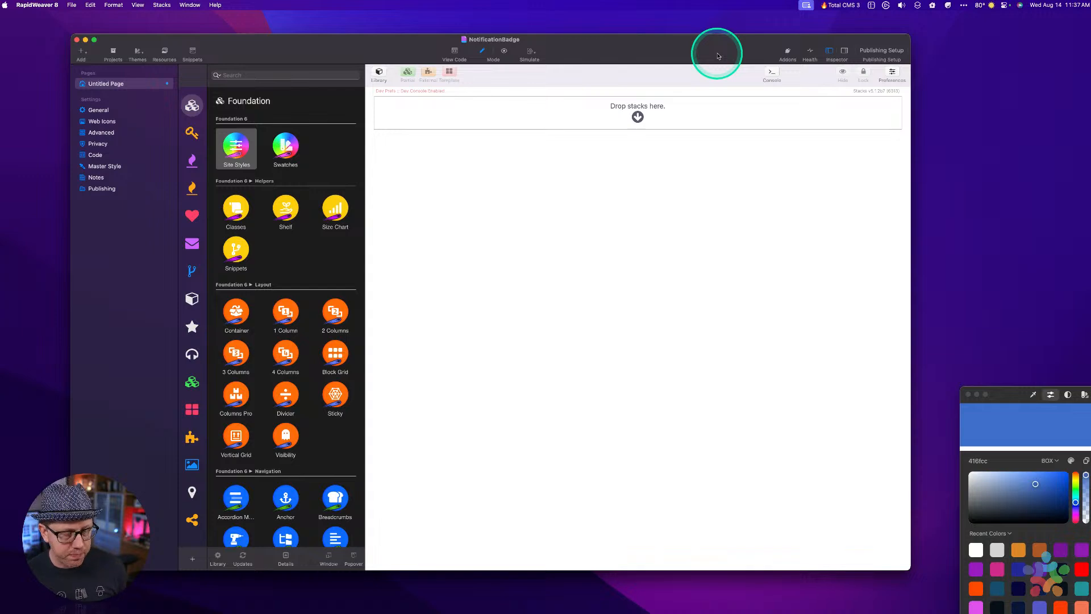
Rename the untitled Stacks page to Home.
double_click(116, 84)
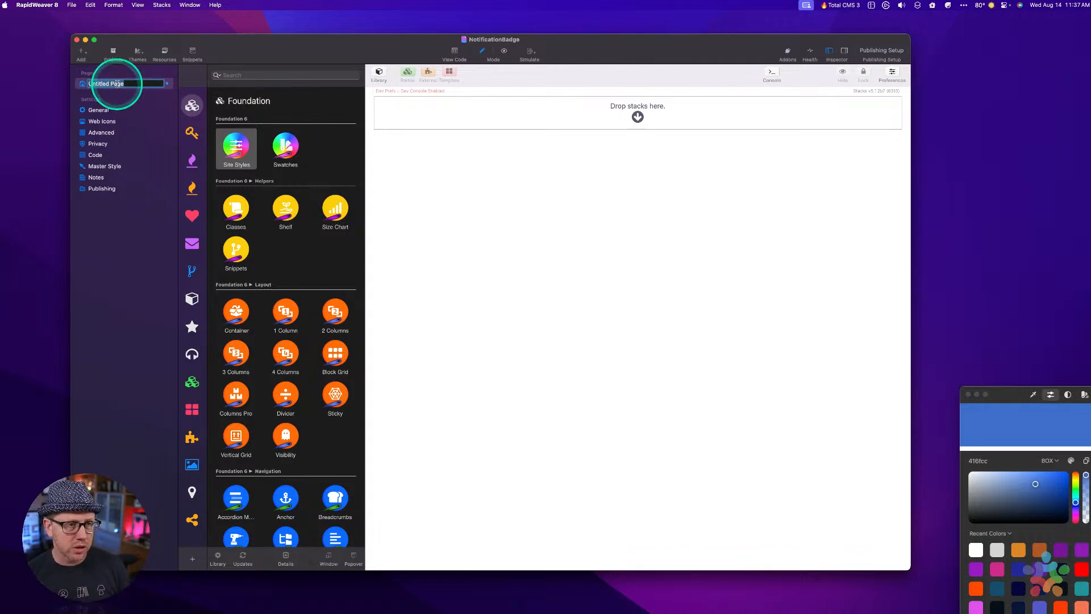
type("Home")
key("Return")
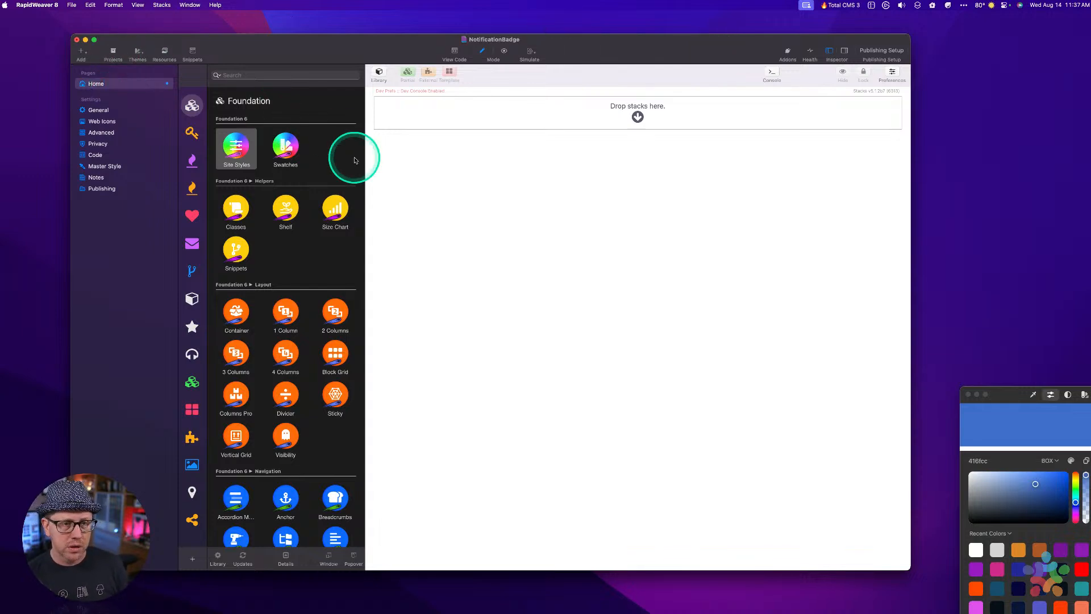
Add a Site Styles stack to the Home page and disable its colour palettes and sizing chart display.
left_click_drag(236, 146, 489, 99)
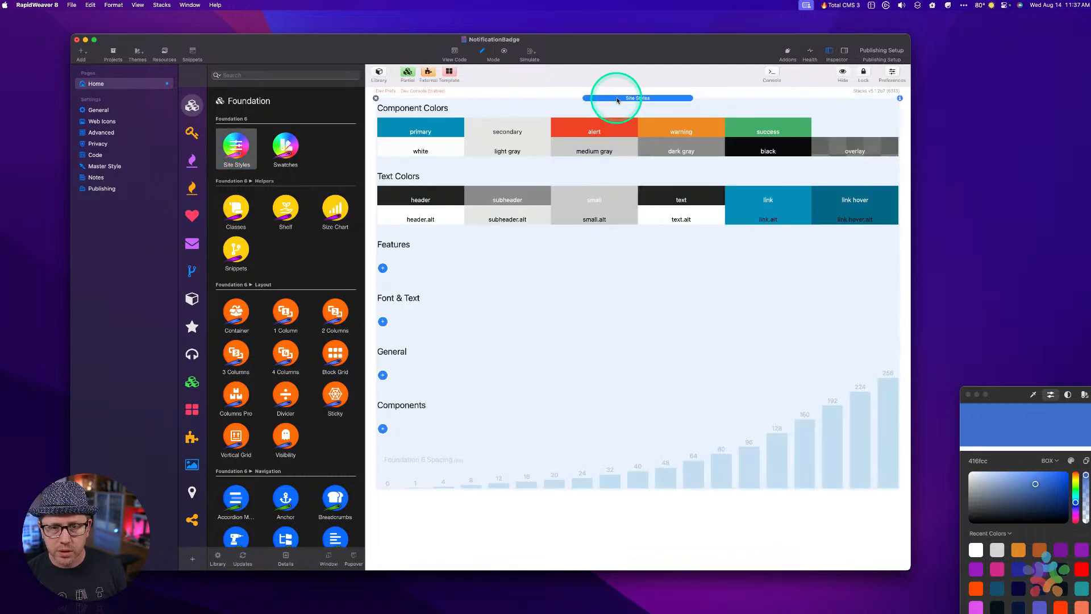
left_click(618, 100)
left_click(819, 148)
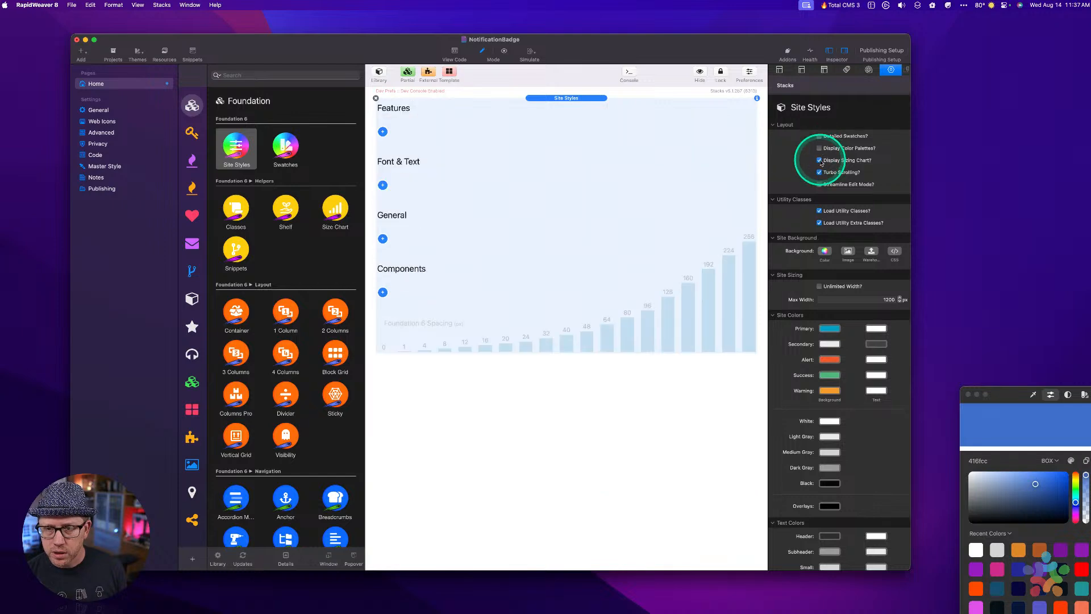
left_click(820, 161)
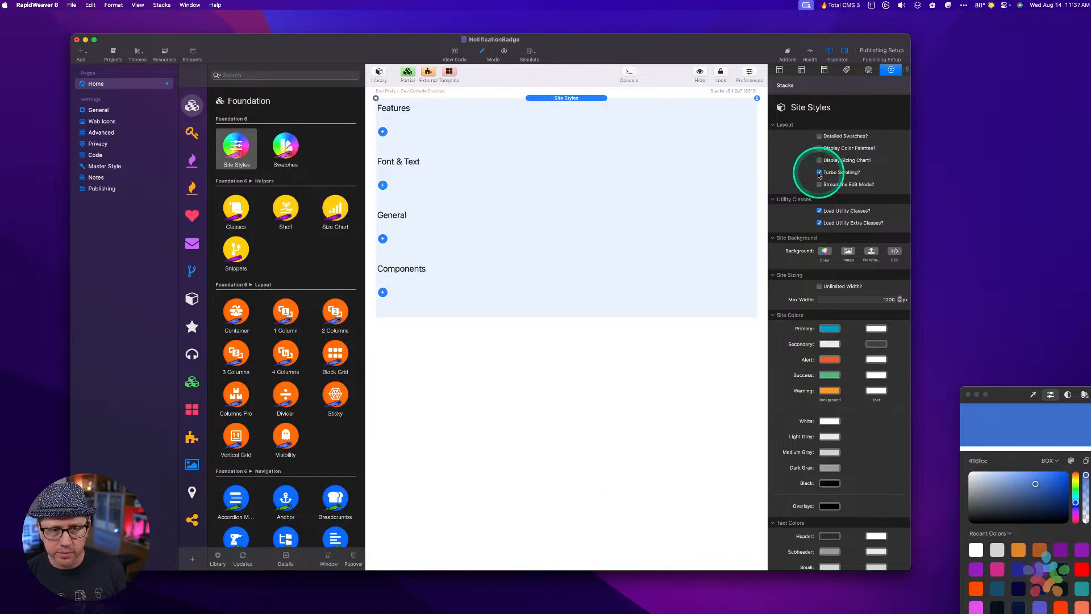
left_click_drag(639, 58, 631, 43)
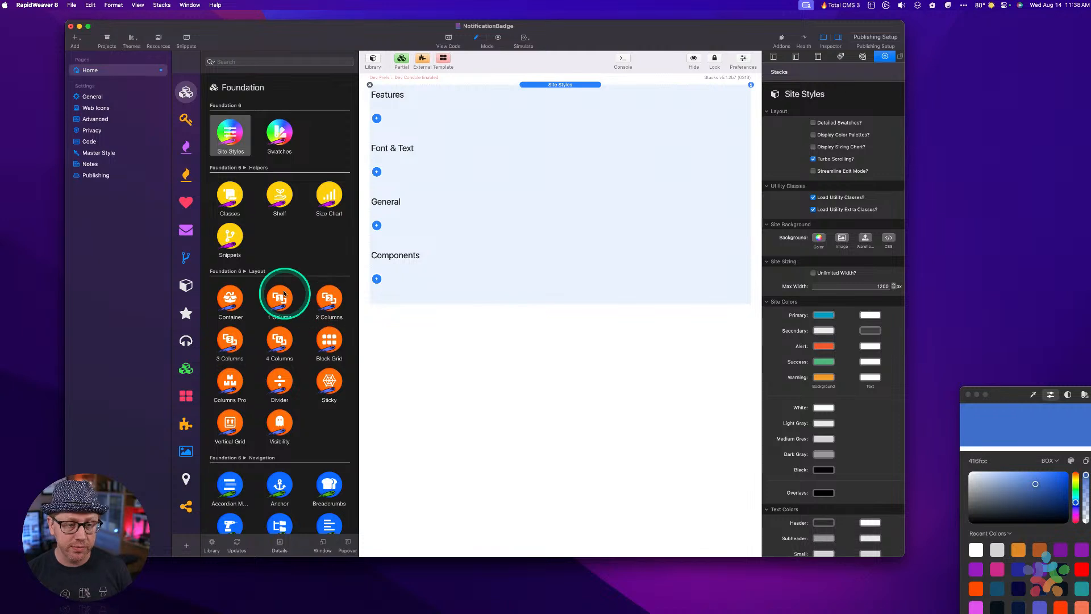
Add a Container stack below Site Styles and give it the custom class p:128.
left_click_drag(234, 299, 500, 327)
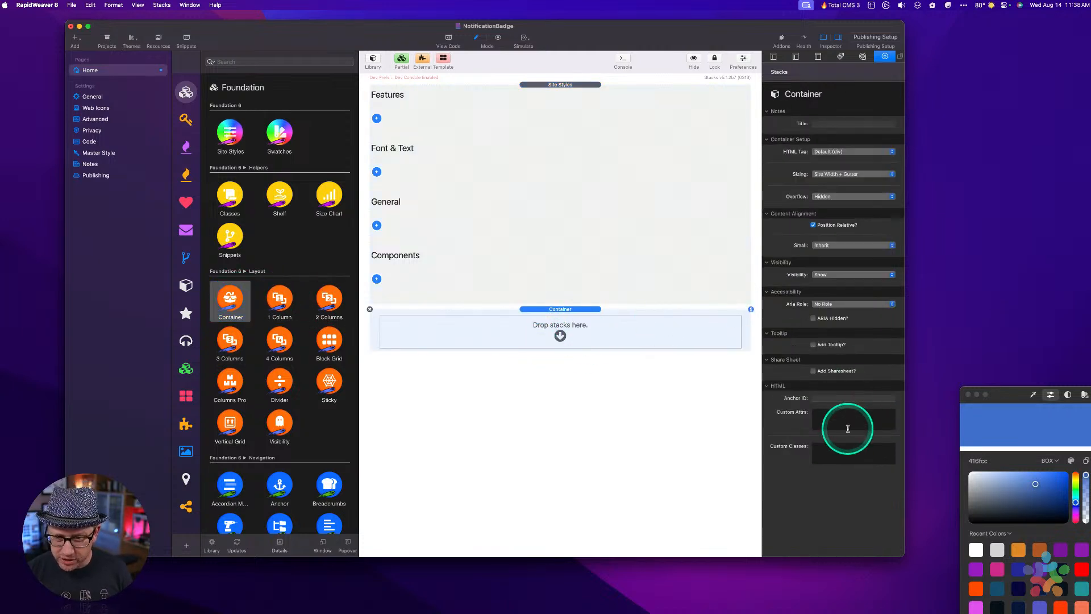
left_click(842, 451)
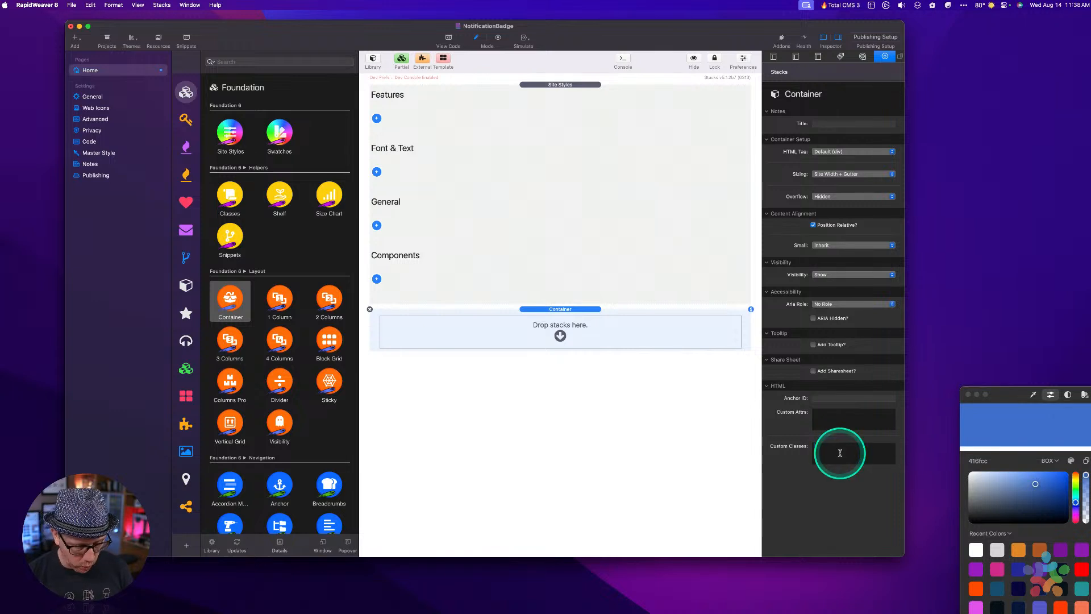
type("p:128")
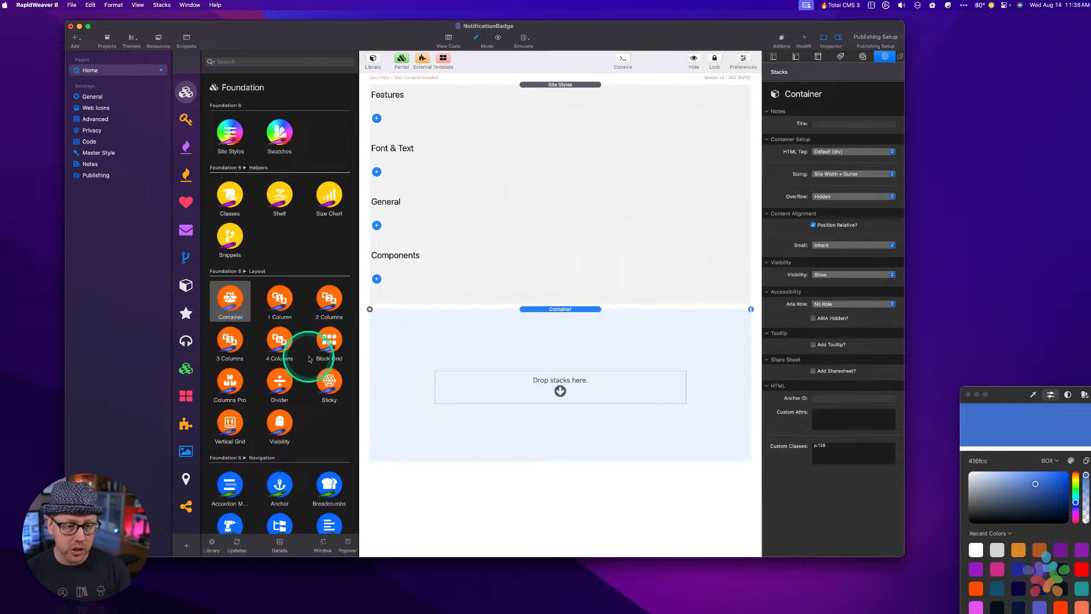
Place a Link Container stack inside the Container and give it the custom class notif-badge.
scroll(314, 352, "down", 10)
scroll(316, 350, "down", 15)
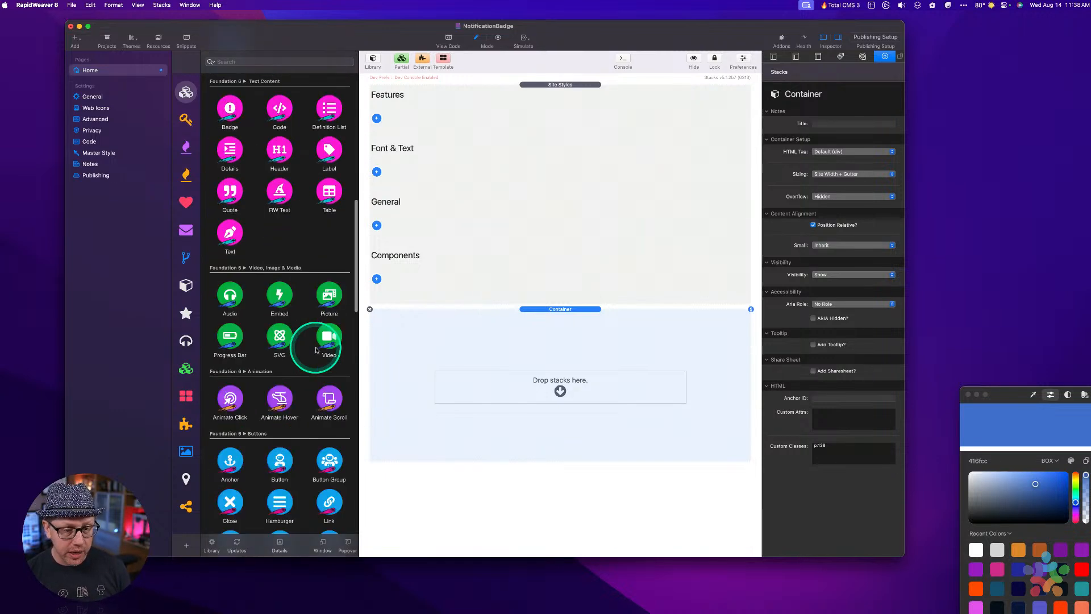
left_click_drag(329, 360, 511, 392)
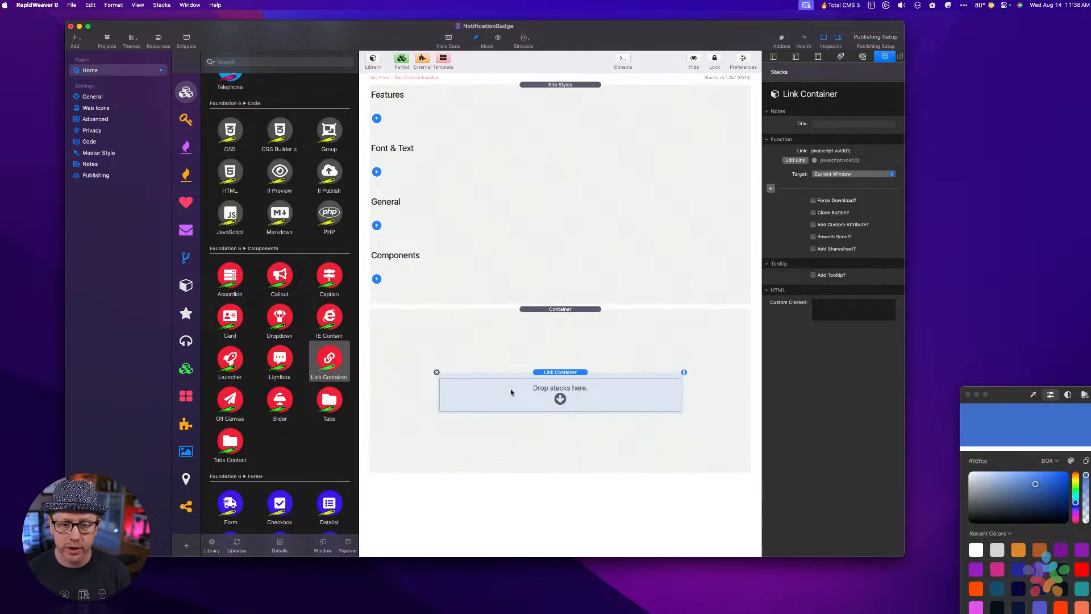
left_click(835, 302)
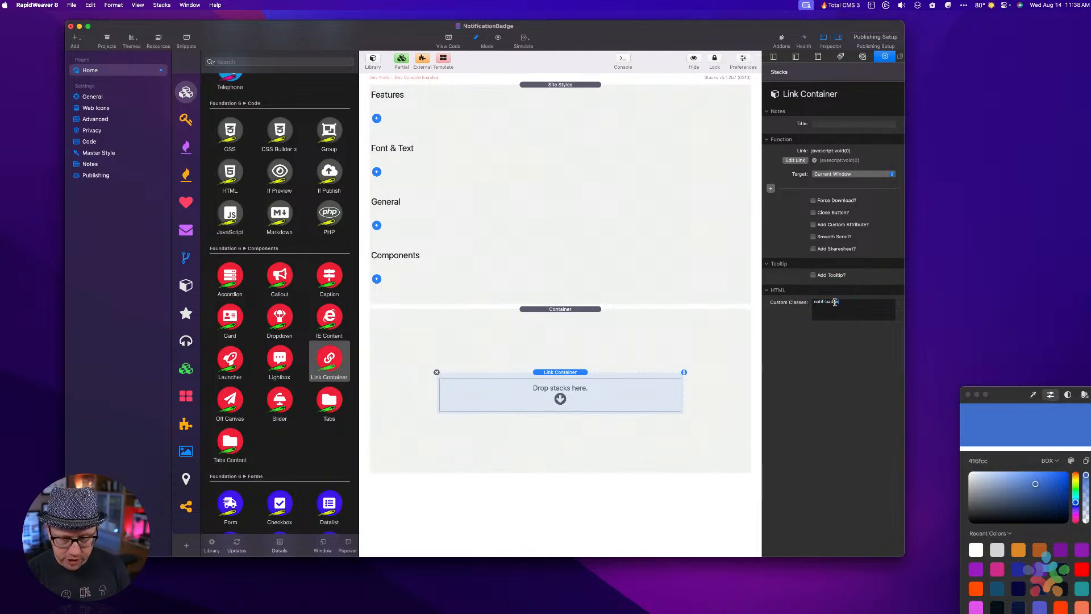
left_click(554, 373)
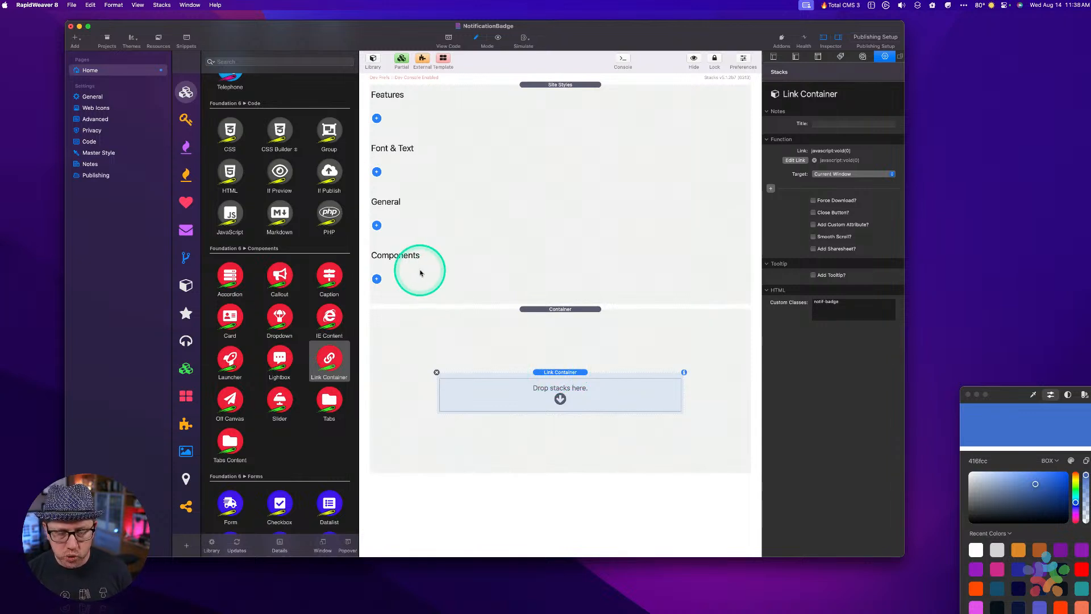
Add a Background swatch to the General section of Site Styles and set its class to notif-badge.
left_click(377, 226)
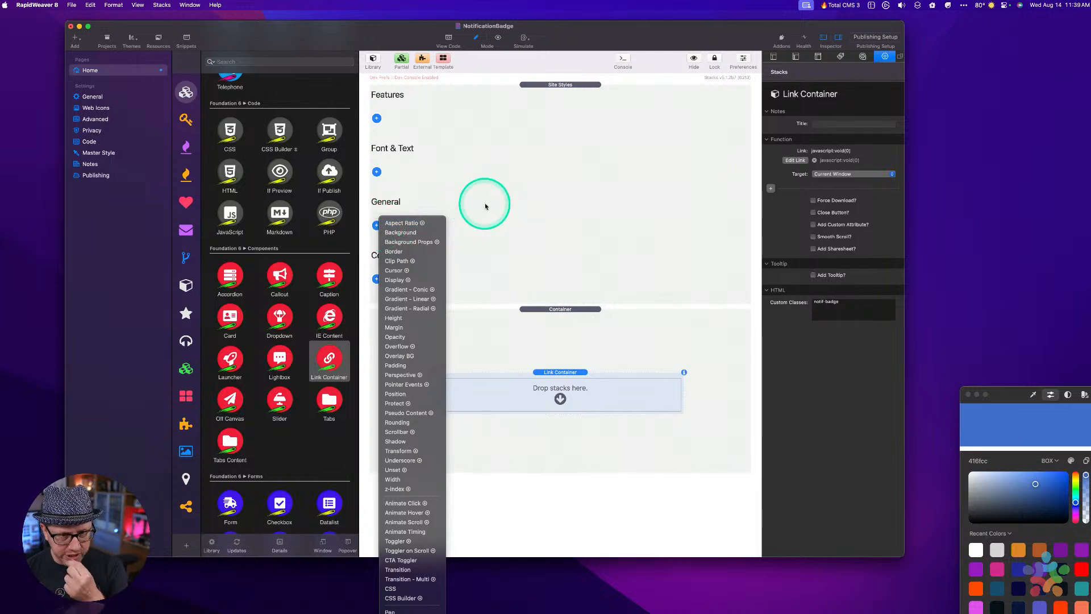
left_click(418, 232)
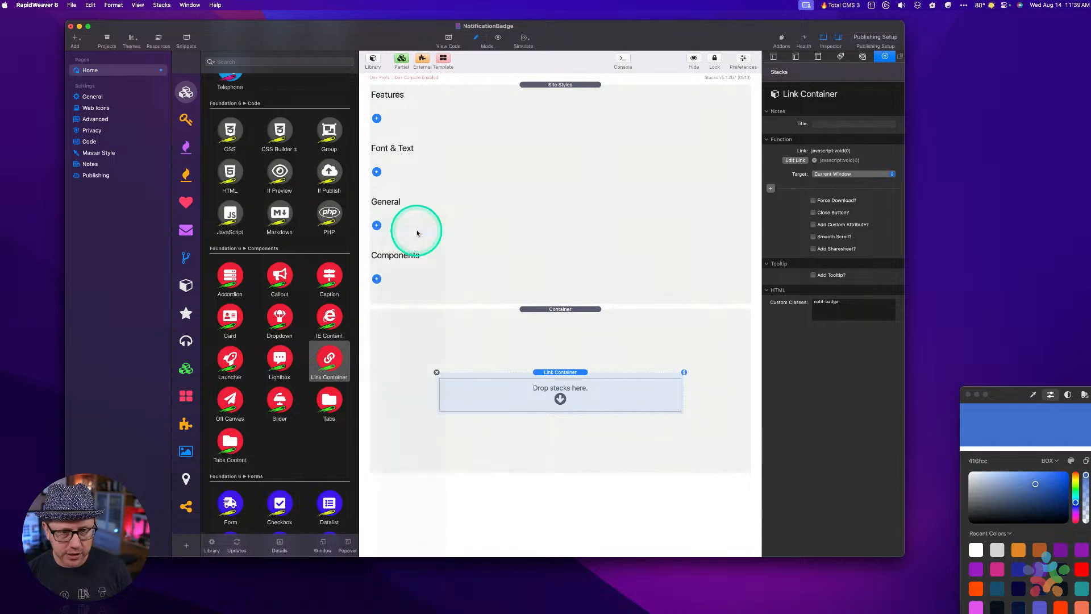
double_click(849, 147)
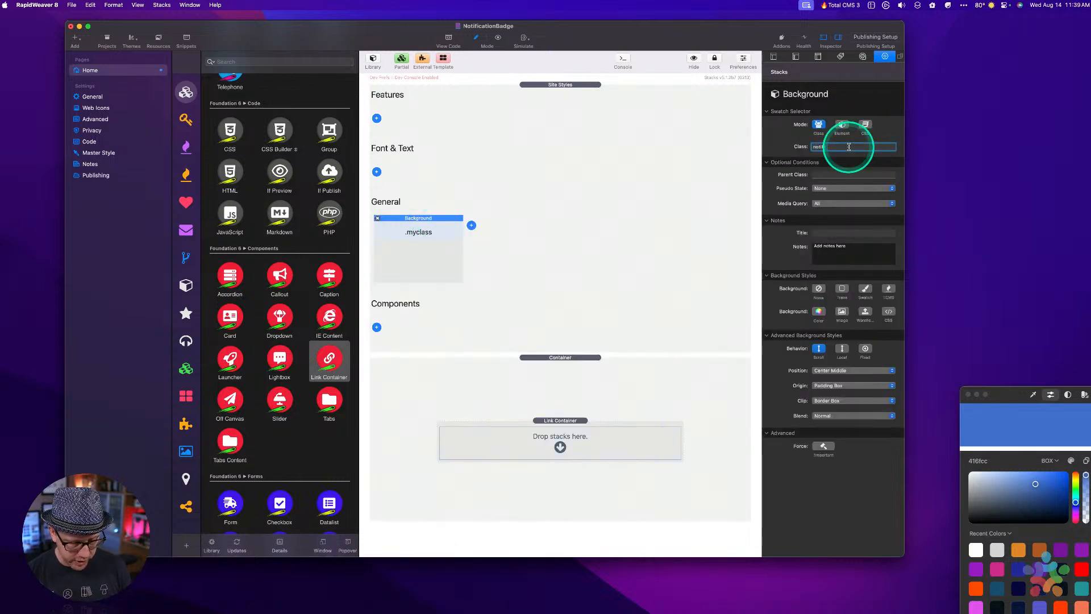
type("notif-badge")
key("Tab")
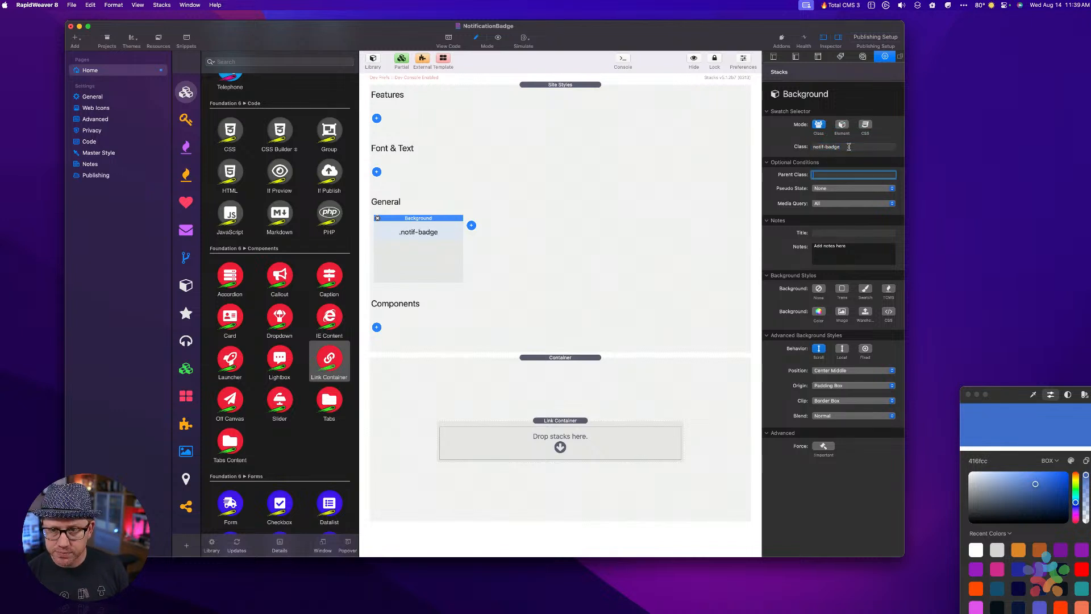
Give the notif-badge Background swatch a solid colour fill with hex value F8F8F8.
left_click(818, 311)
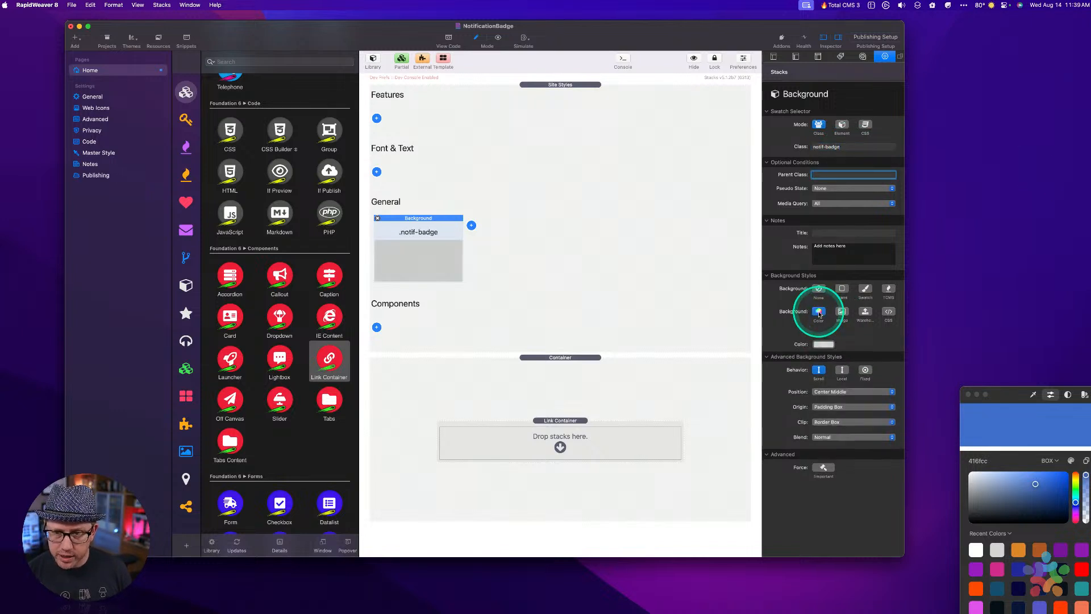
left_click(823, 341)
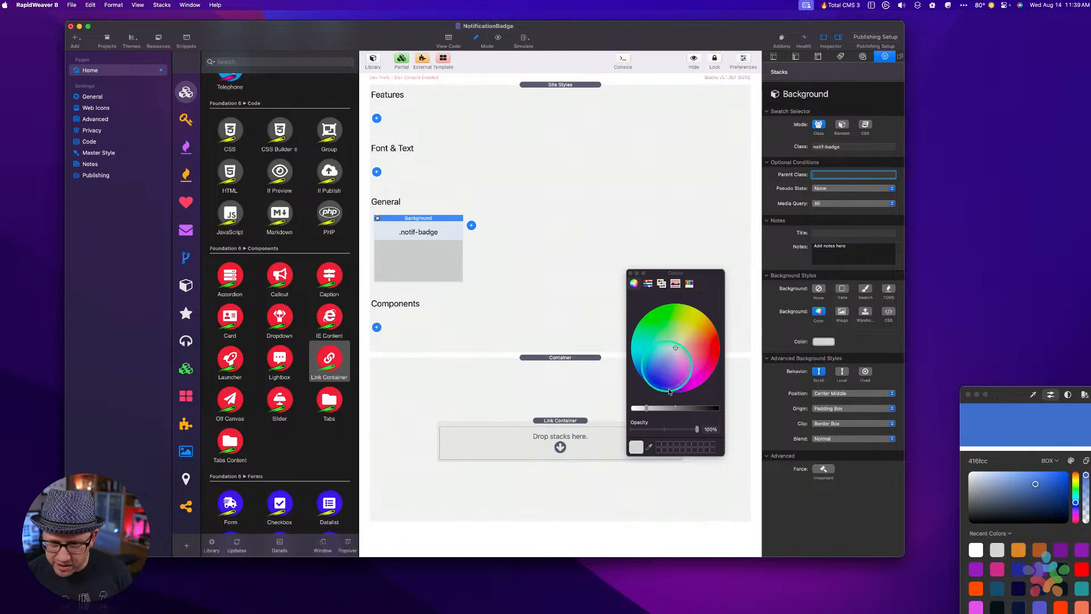
left_click(648, 283)
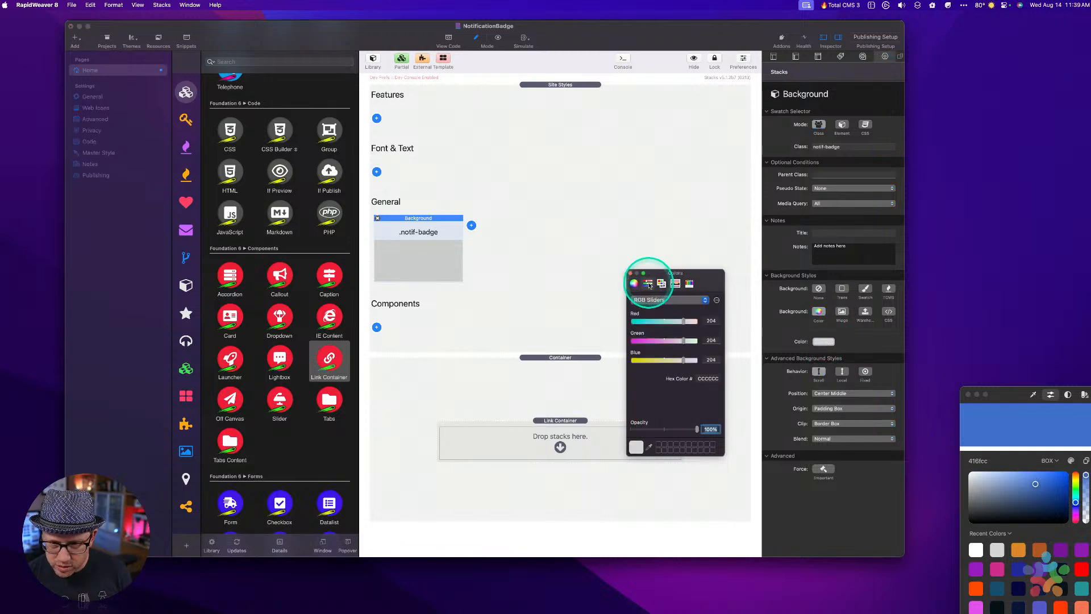
left_click(708, 378)
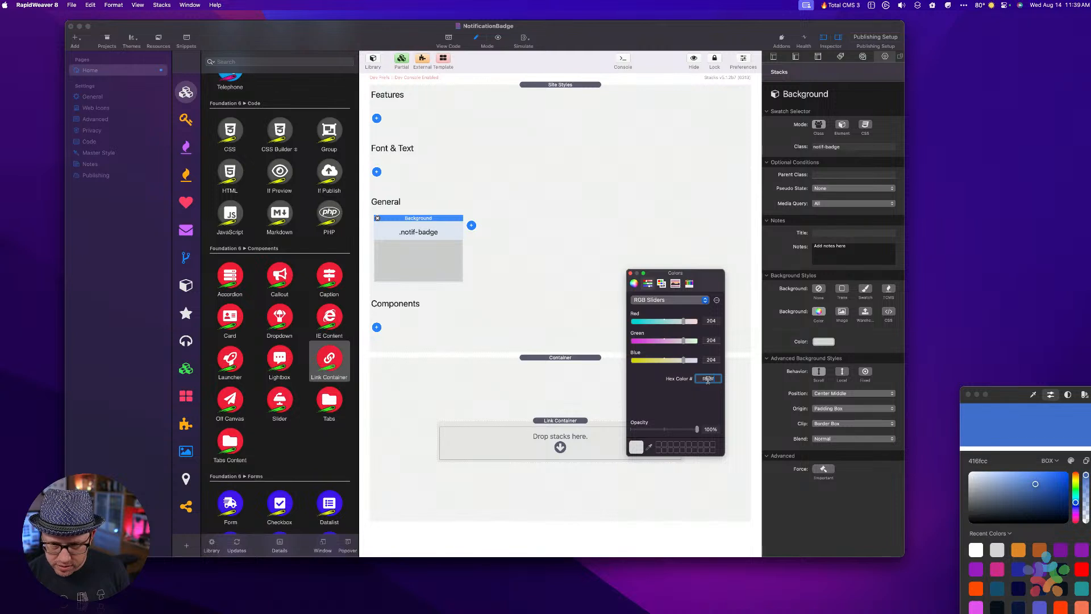
key("Return")
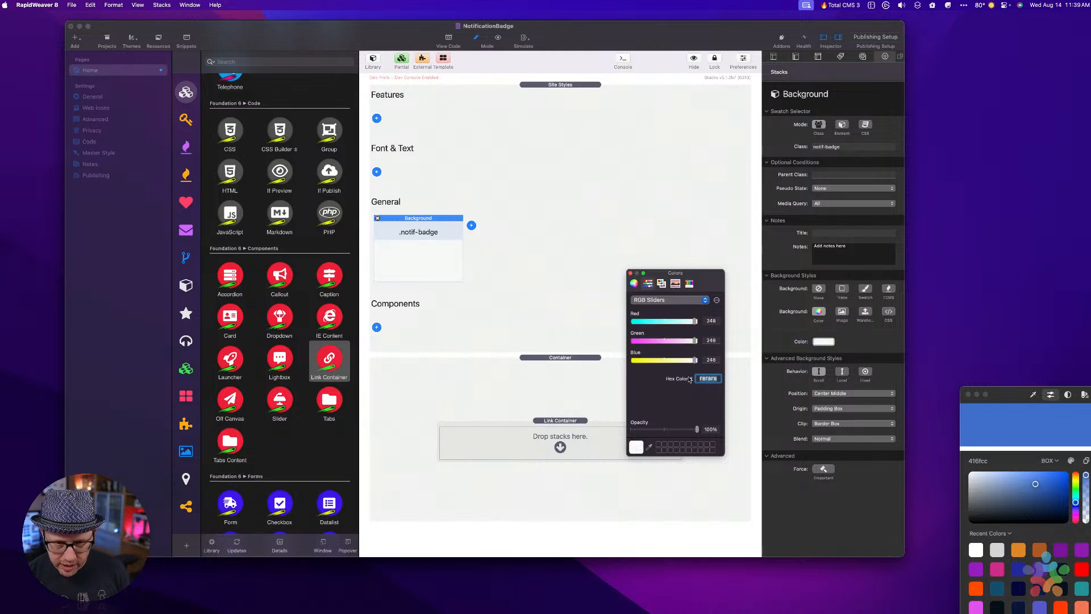
left_click(630, 273)
left_click(427, 228)
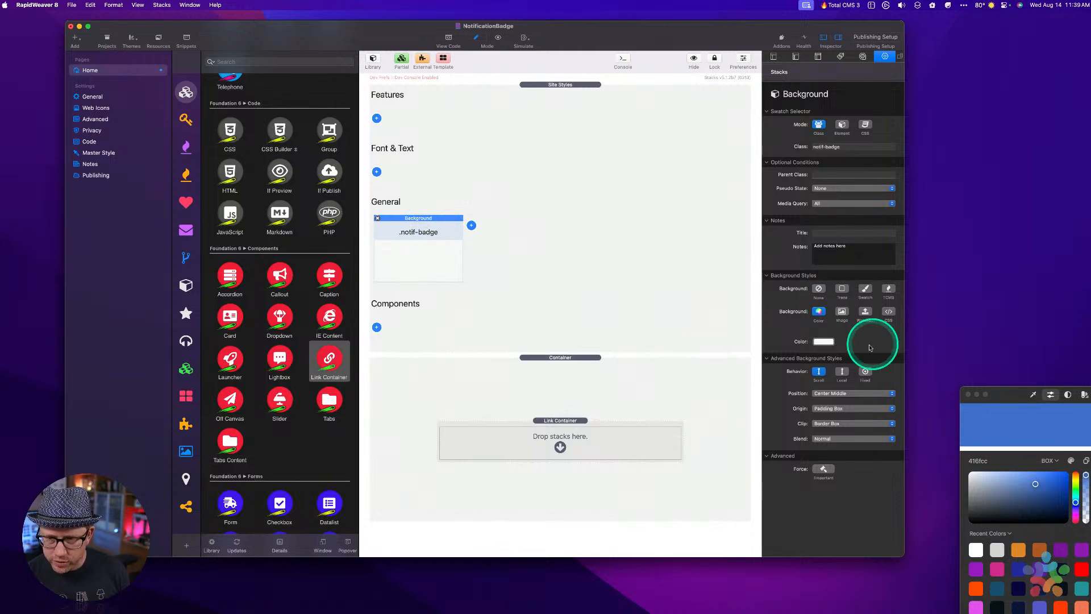
Add a Rounding swatch to the General section of Site Styles and set its class to notif-badge.
left_click(471, 225)
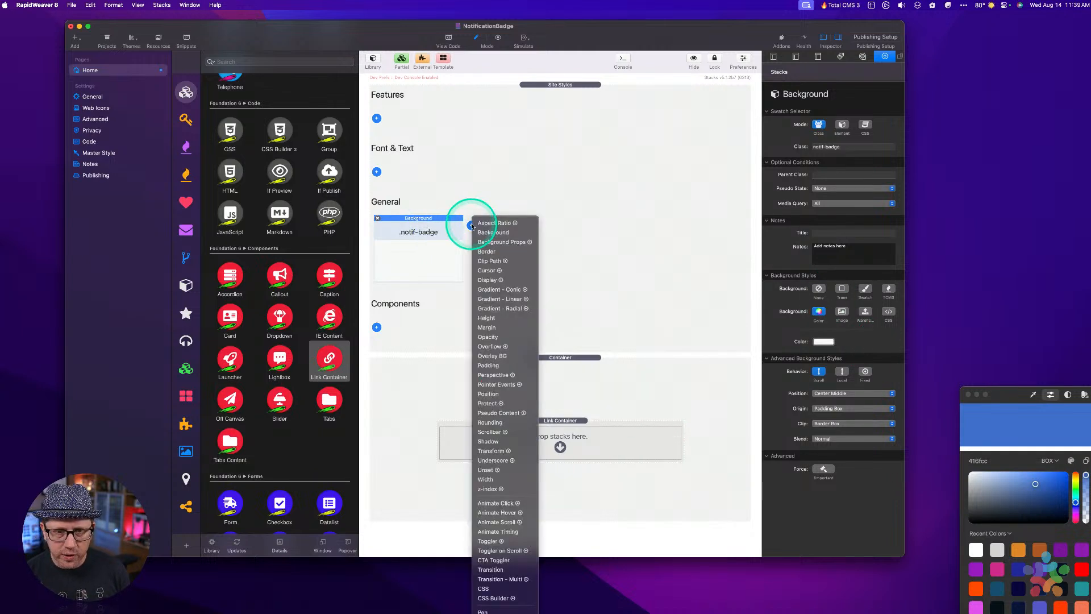
left_click(495, 423)
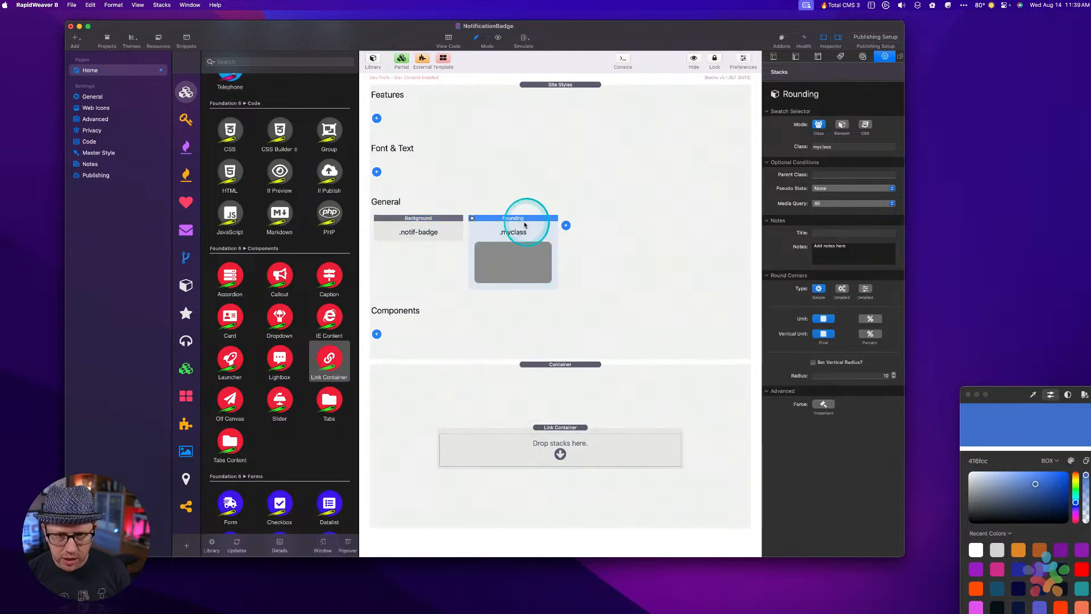
double_click(843, 152)
key("alt+super+space")
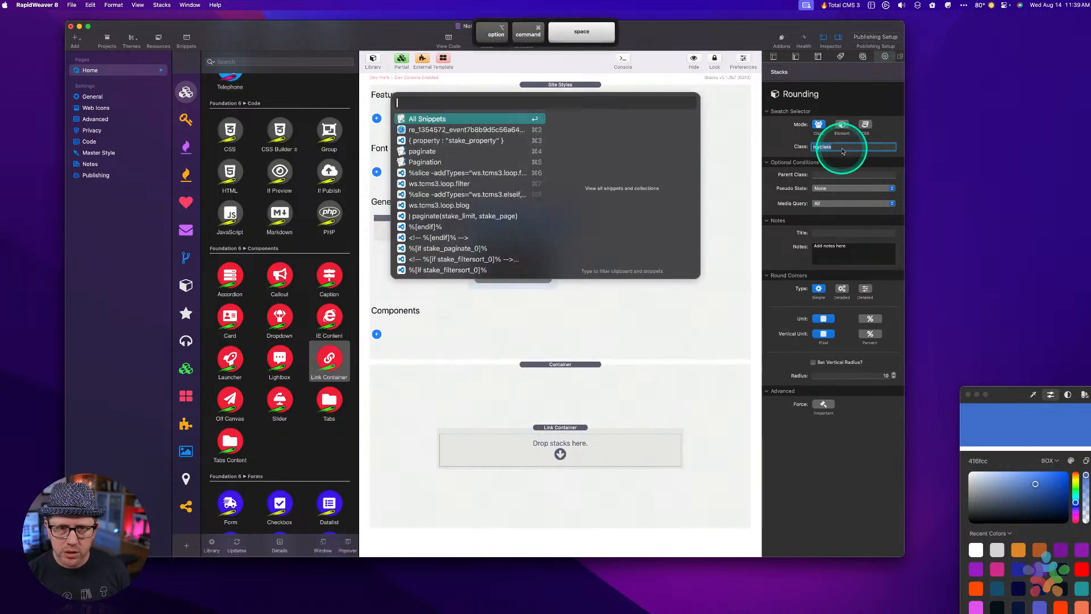
key("Escape")
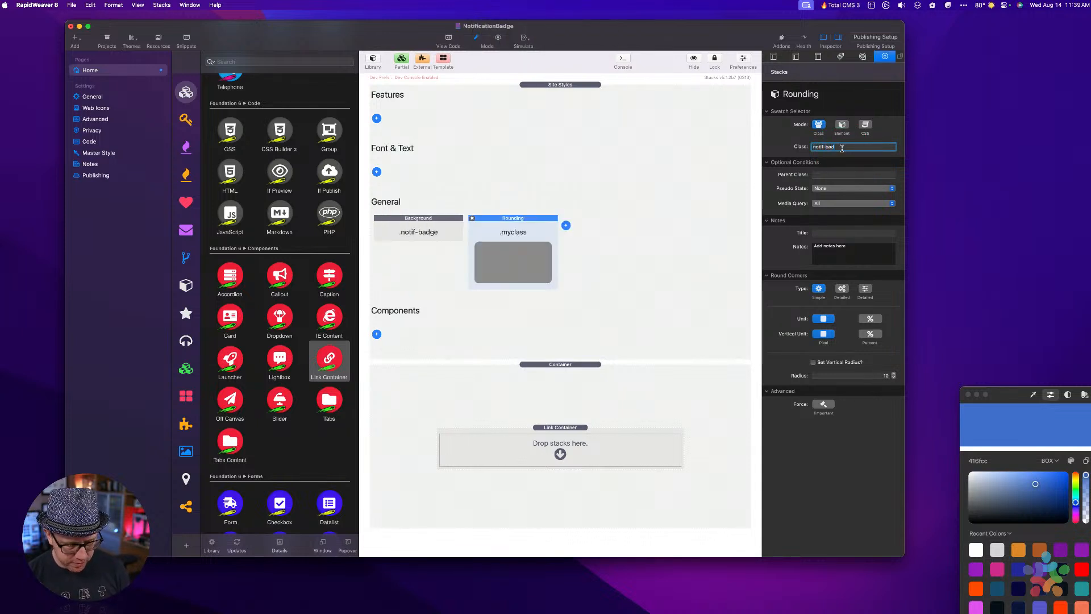
key("shift+super+Left")
key("super+c")
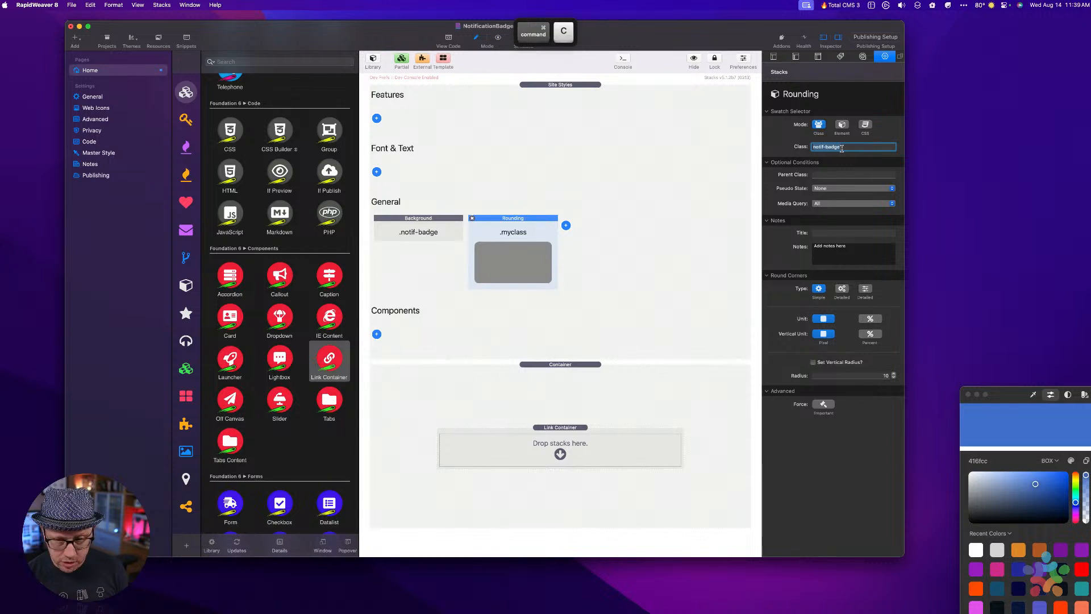
key("Tab")
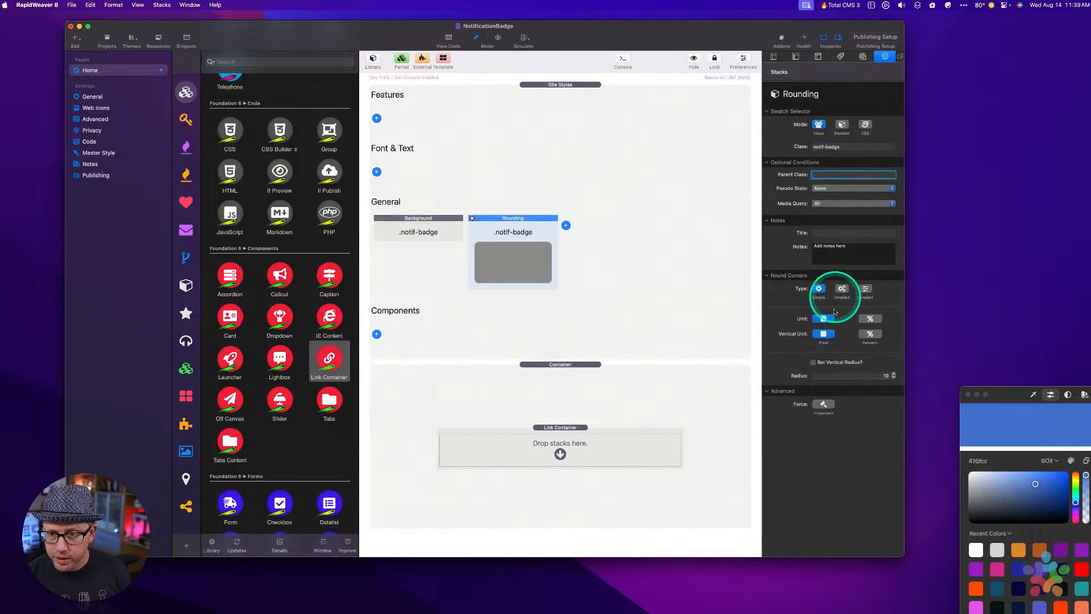
left_click(877, 376)
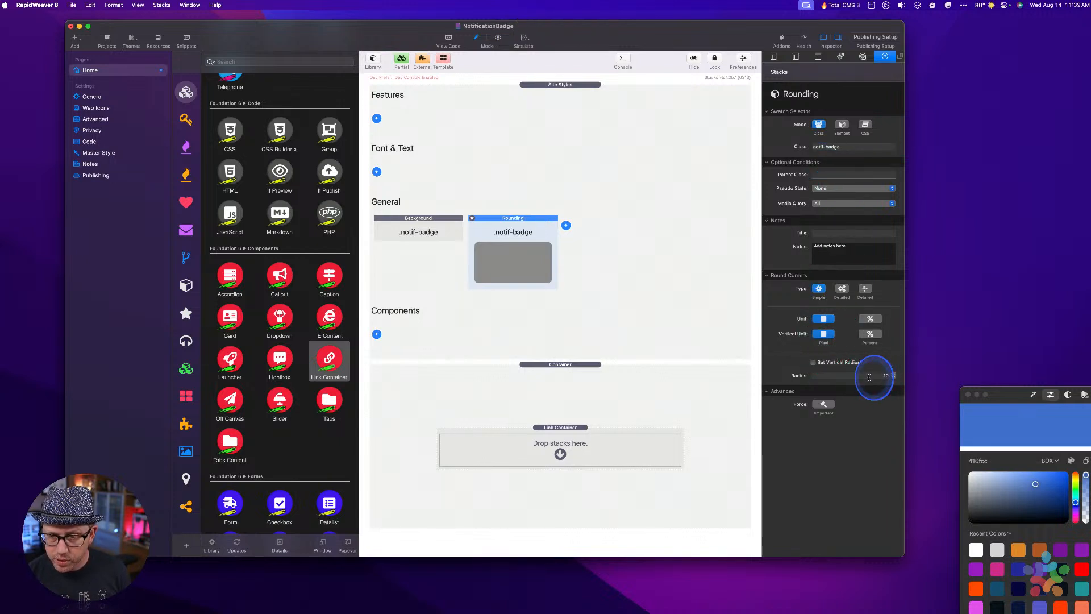
left_click(519, 224)
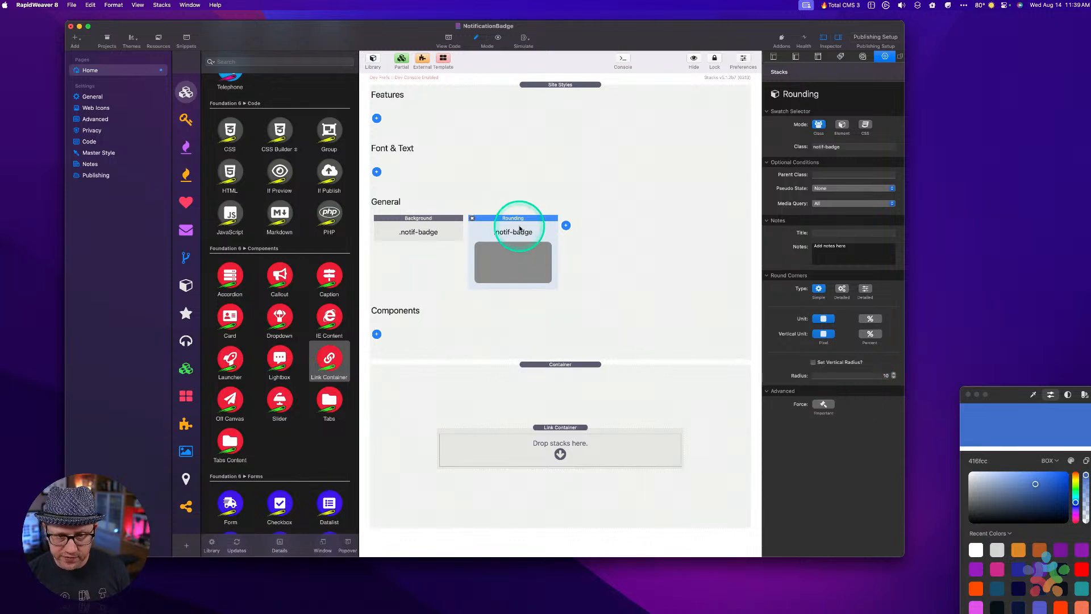
Add a Shadow swatch after the Rounding swatch and set its class to notif-badge.
left_click(566, 227)
key("Down")
key("Down")
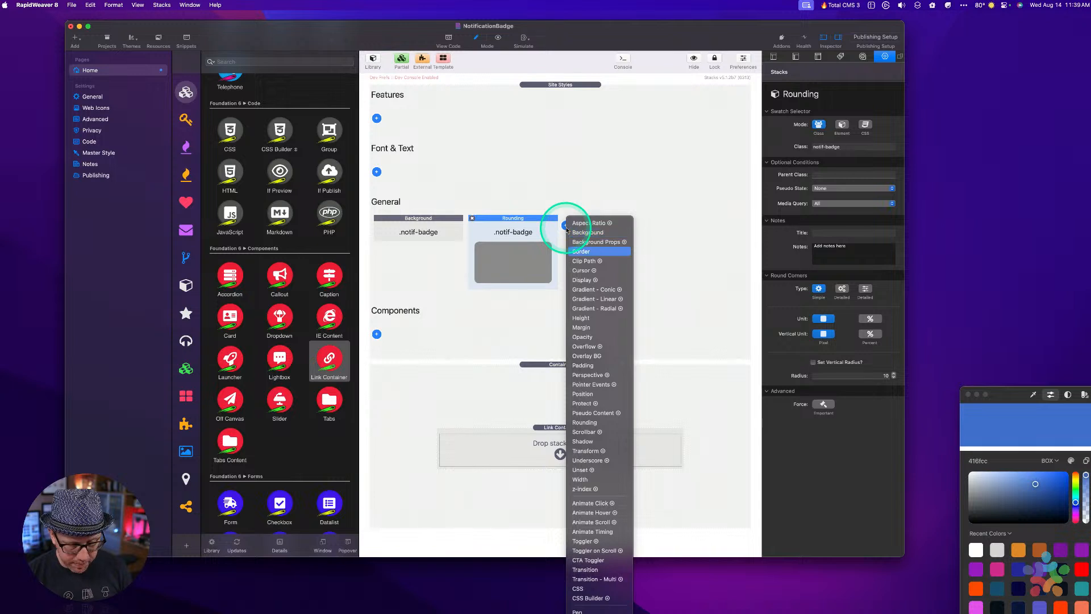
key("s")
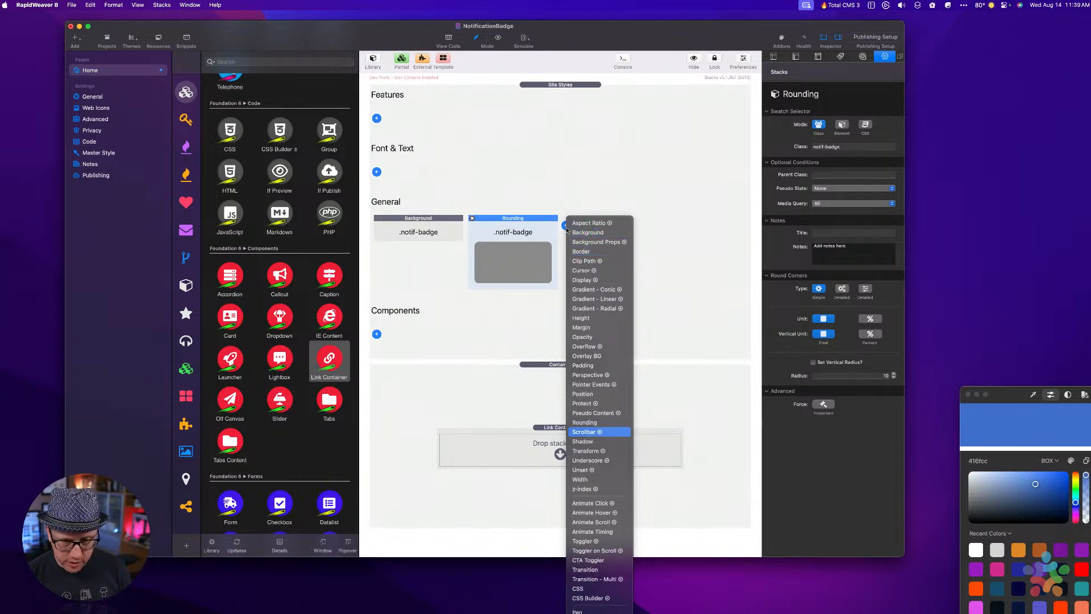
key("Down")
key("Return")
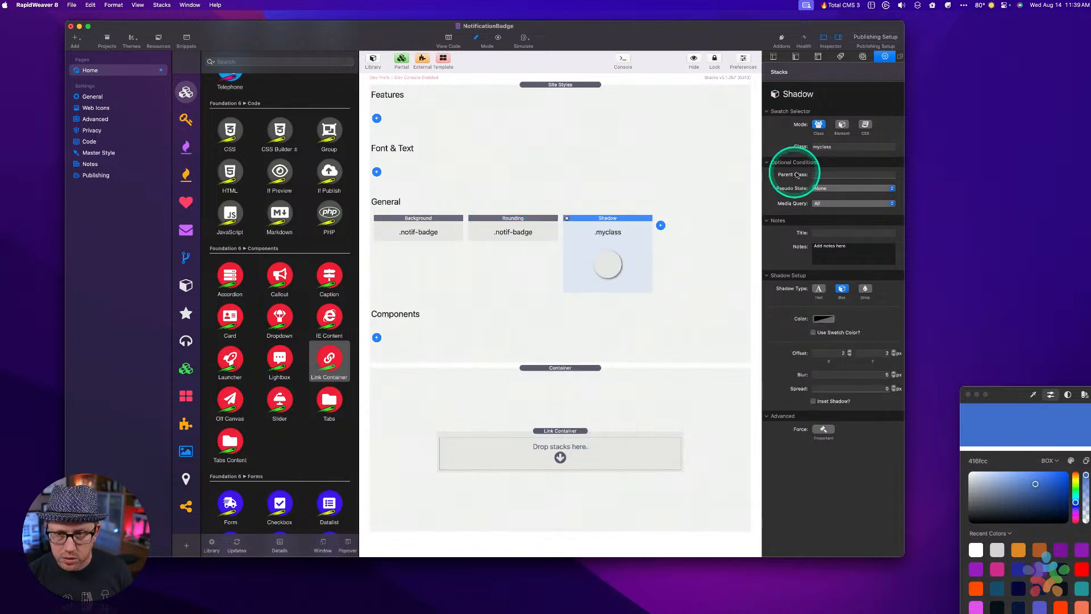
double_click(826, 148)
key("super+v")
key("Tab")
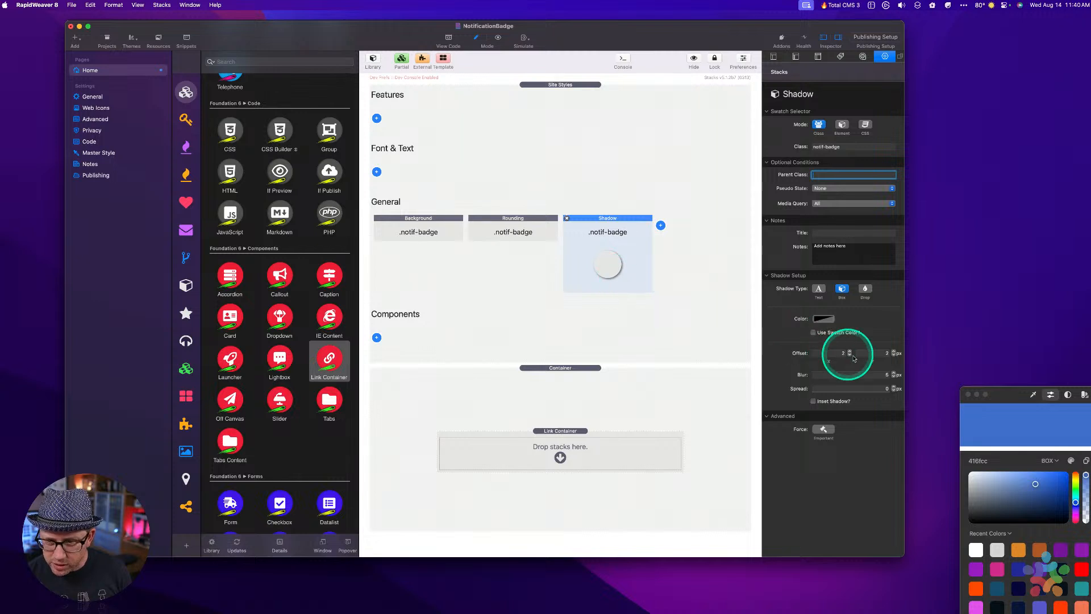
Reduce the opacity of the Shadow swatch's colour to 22%.
left_click(823, 320)
left_click_drag(664, 429, 642, 430)
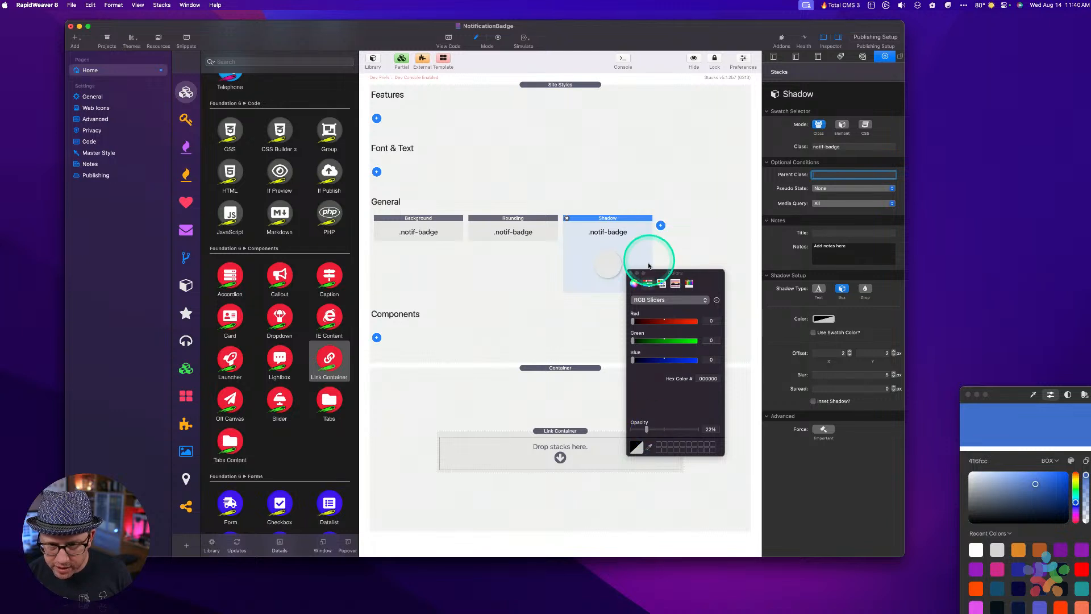
left_click(633, 274)
Set the Shadow swatch's offset to X 0 and Y 1 px and its blur to 8 px.
left_click(879, 352)
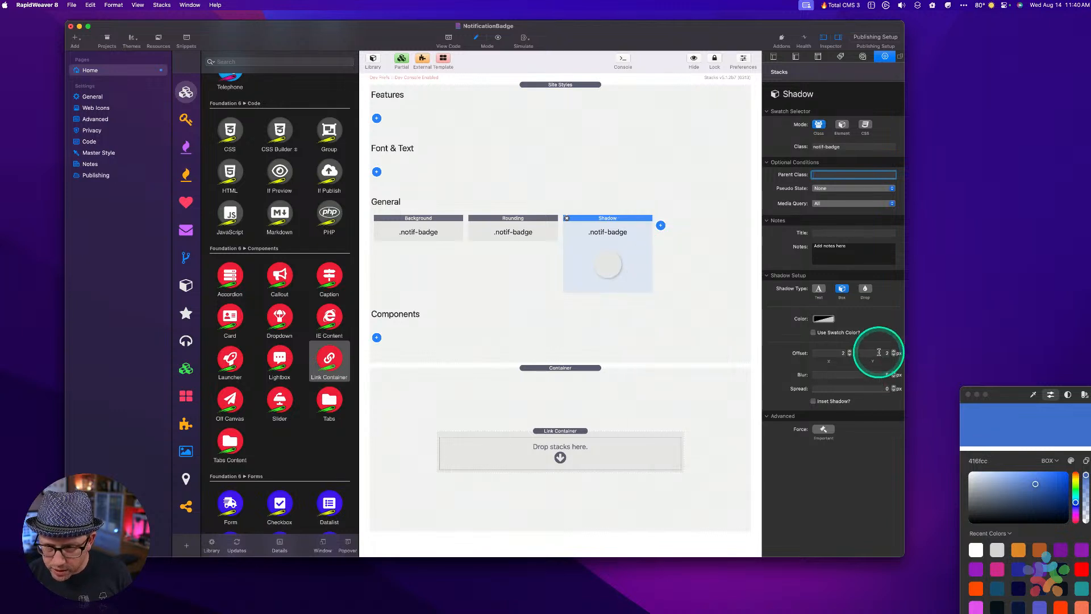
left_click(836, 353)
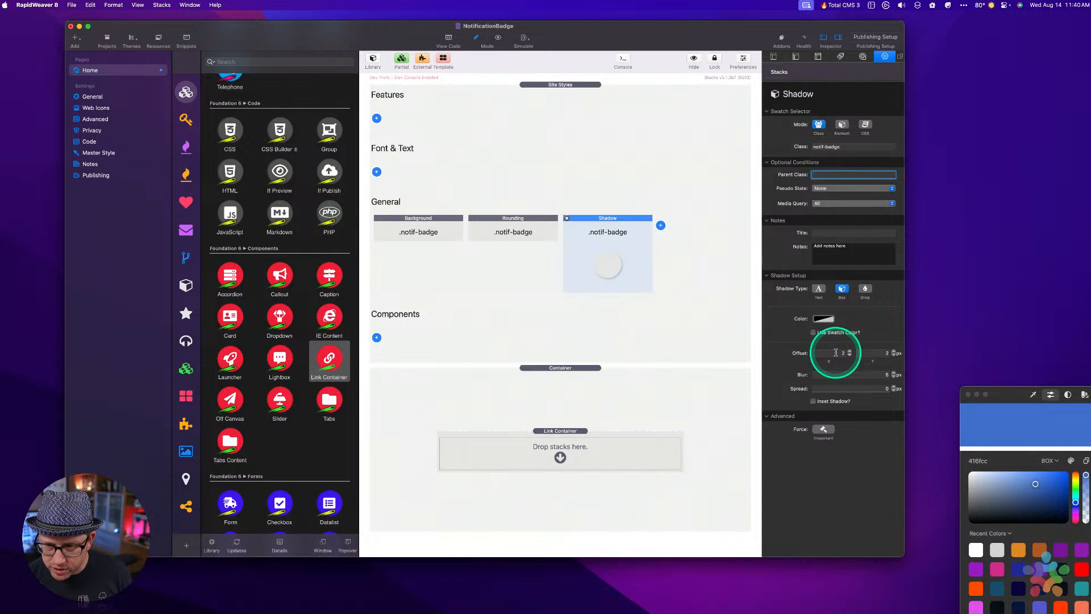
double_click(835, 352)
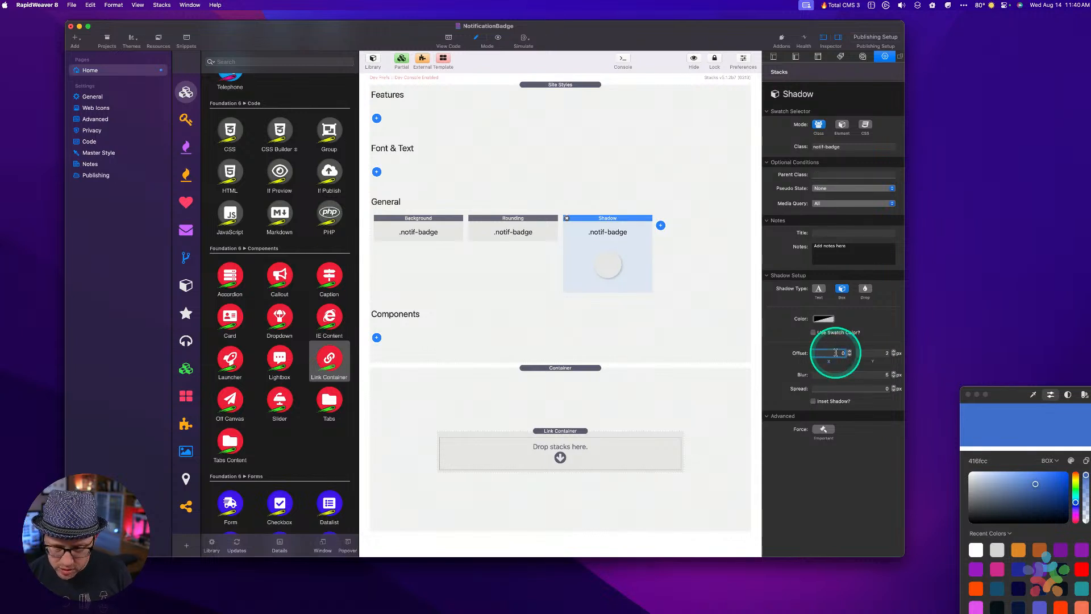
key("Tab")
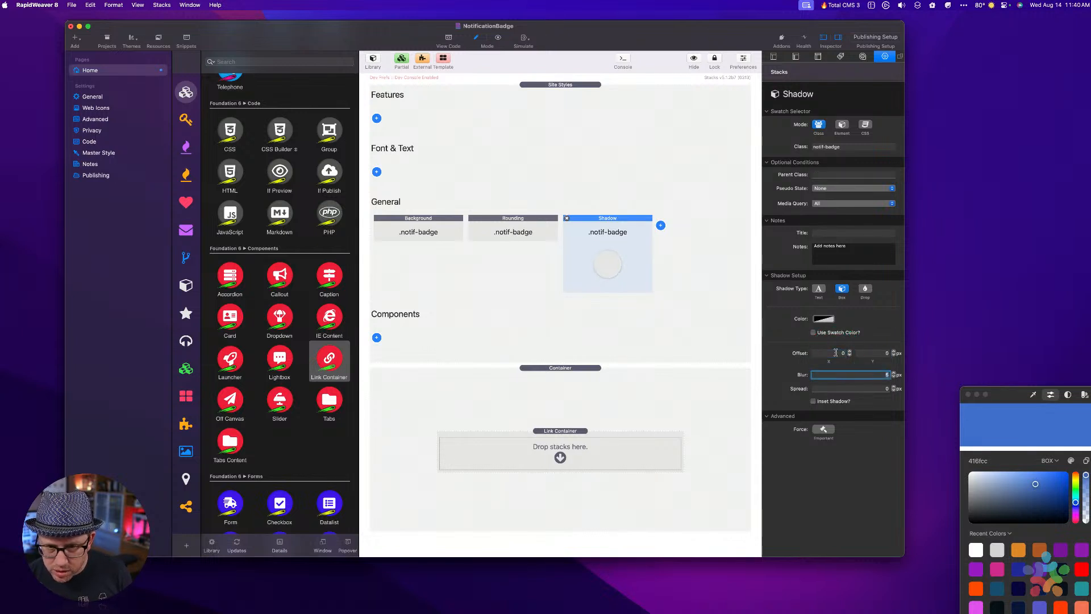
key("shift+Tab")
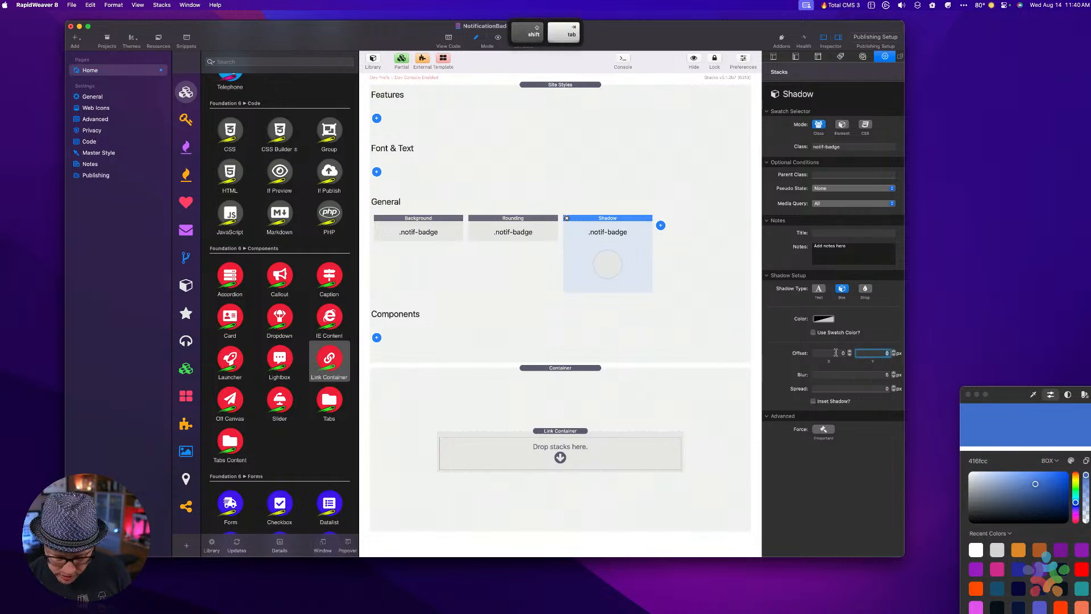
type("1")
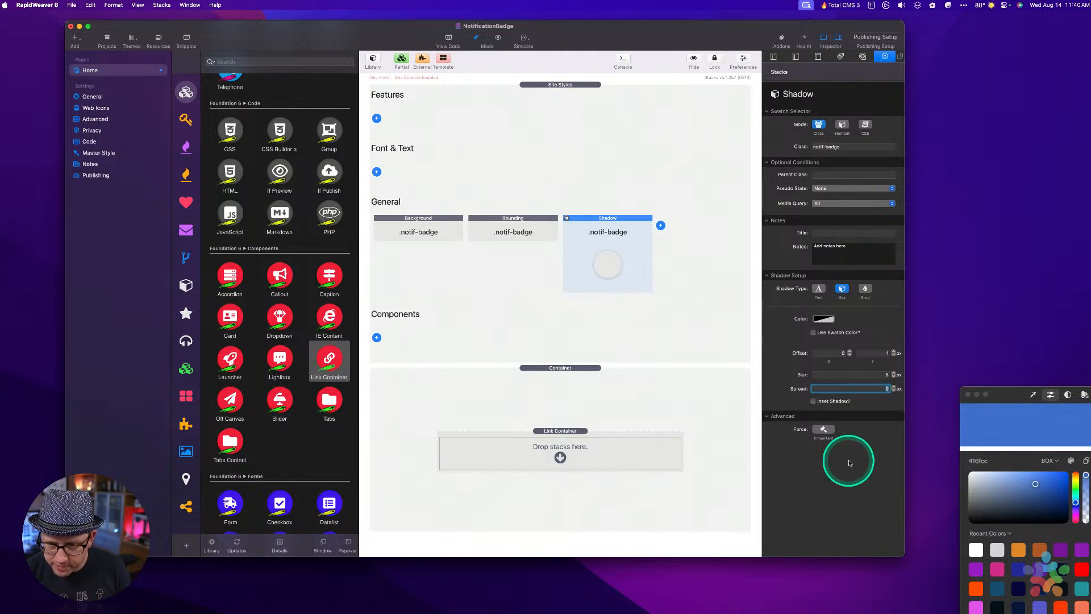
left_click(636, 220)
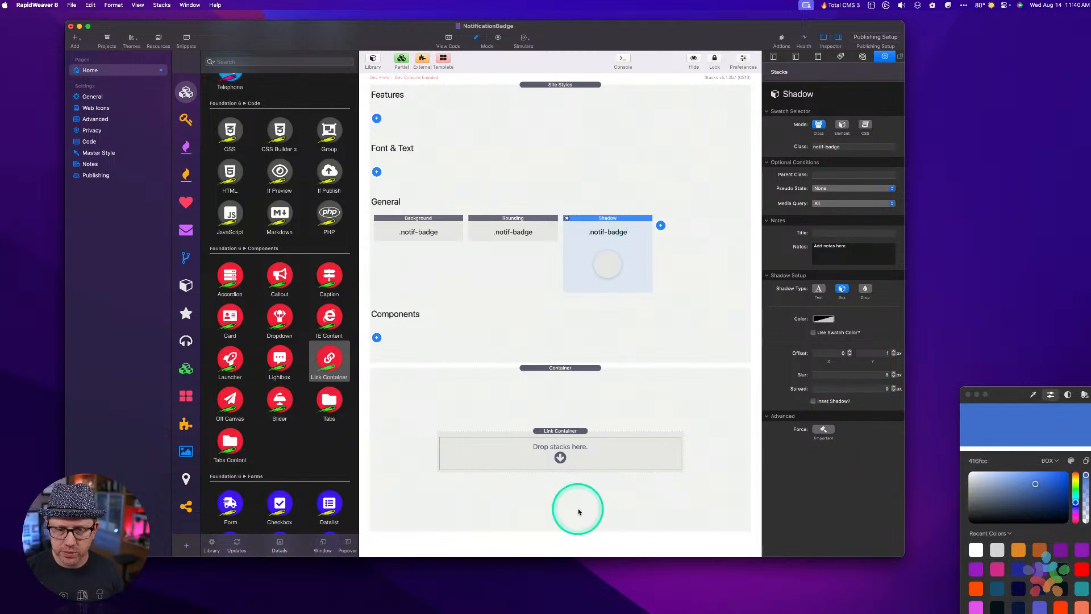
Compare the Link Container's custom class with the class used by the Background, Rounding and Shadow swatches.
left_click(576, 432)
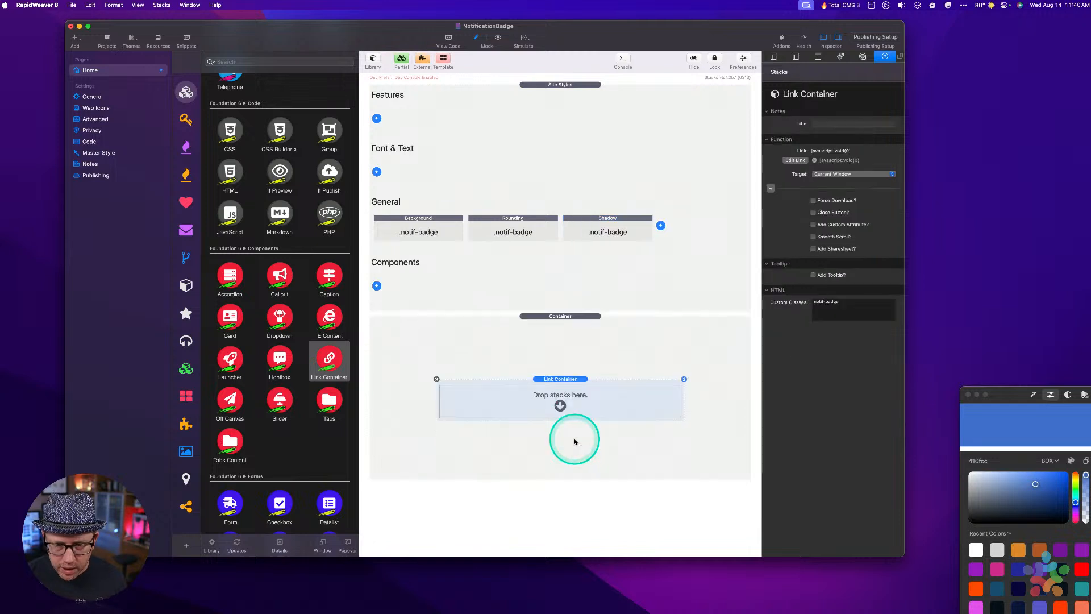
left_click(448, 236)
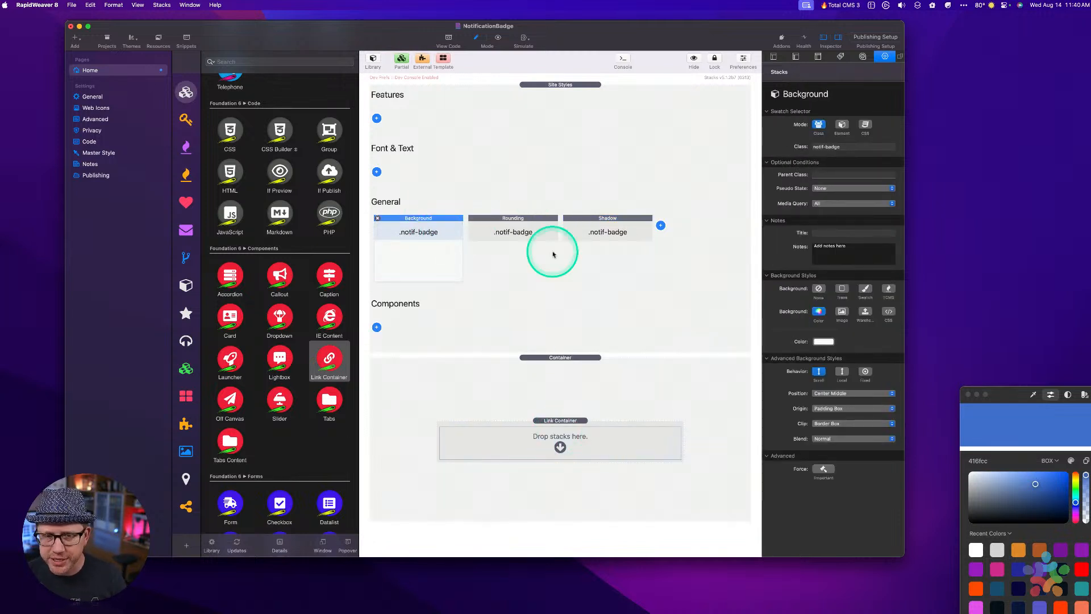
left_click(520, 222)
left_click(602, 227)
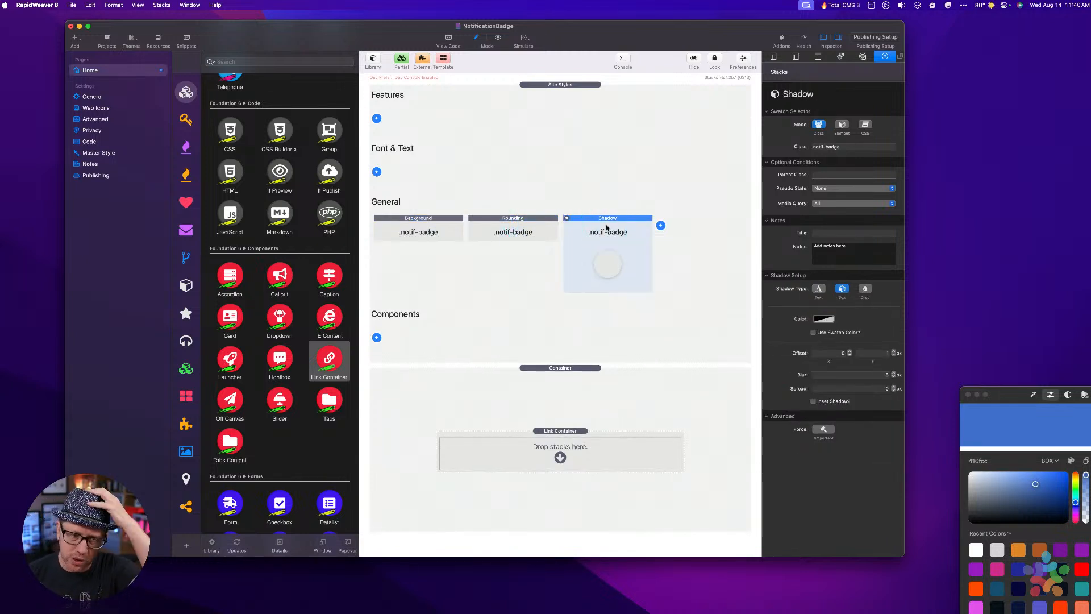
left_click(448, 224)
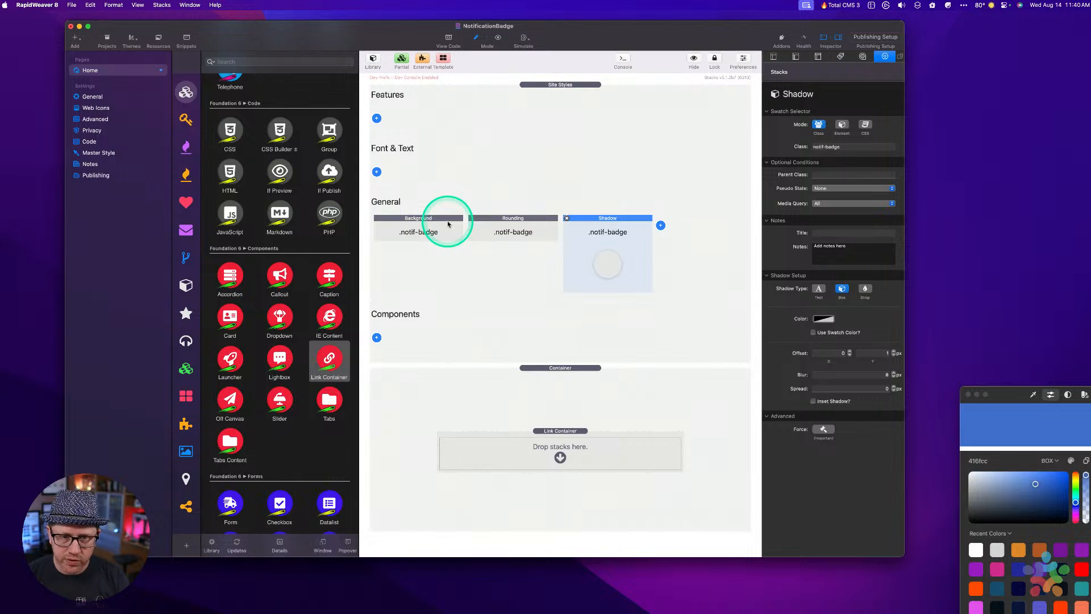
Place a 2 Columns stack inside the Link Container and set Column 1's small size to Shrink to Content.
left_click(556, 453)
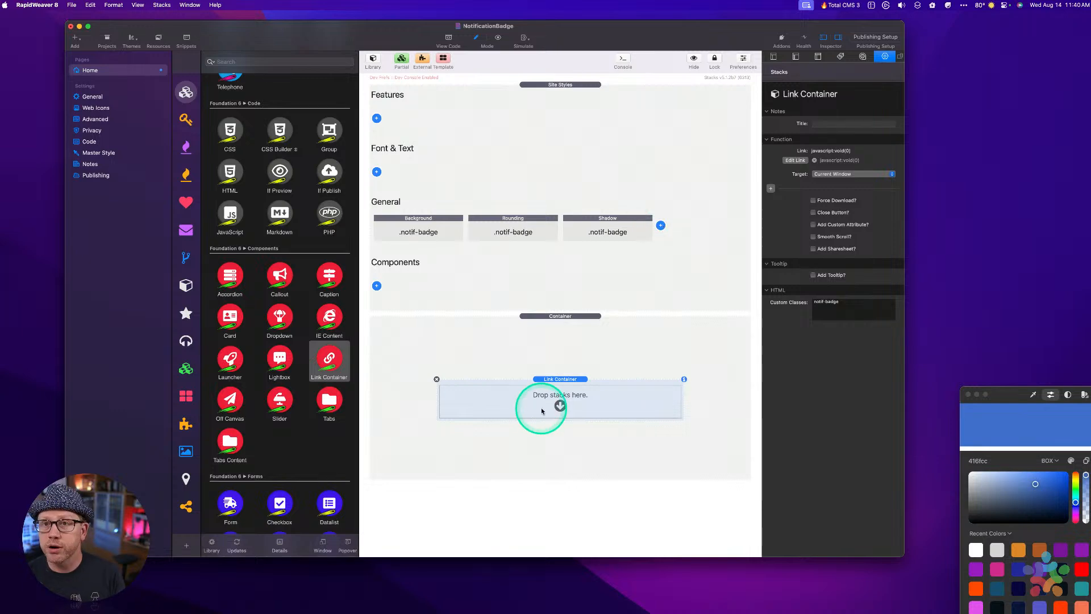
scroll(329, 227, "down", 15)
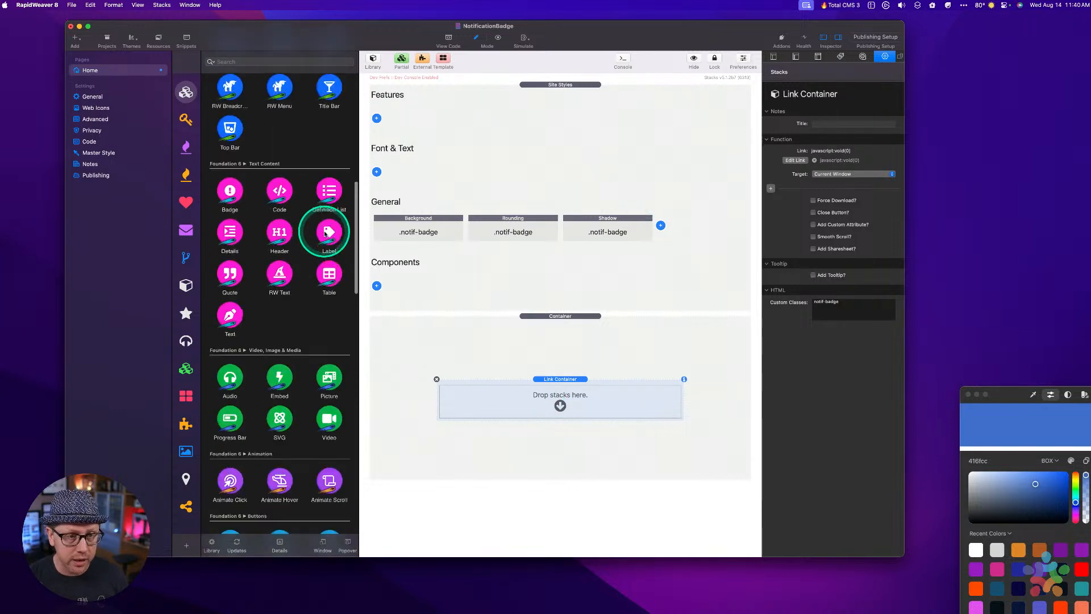
scroll(325, 233, "up", 5)
left_click(331, 246)
left_click_drag(331, 246, 519, 396)
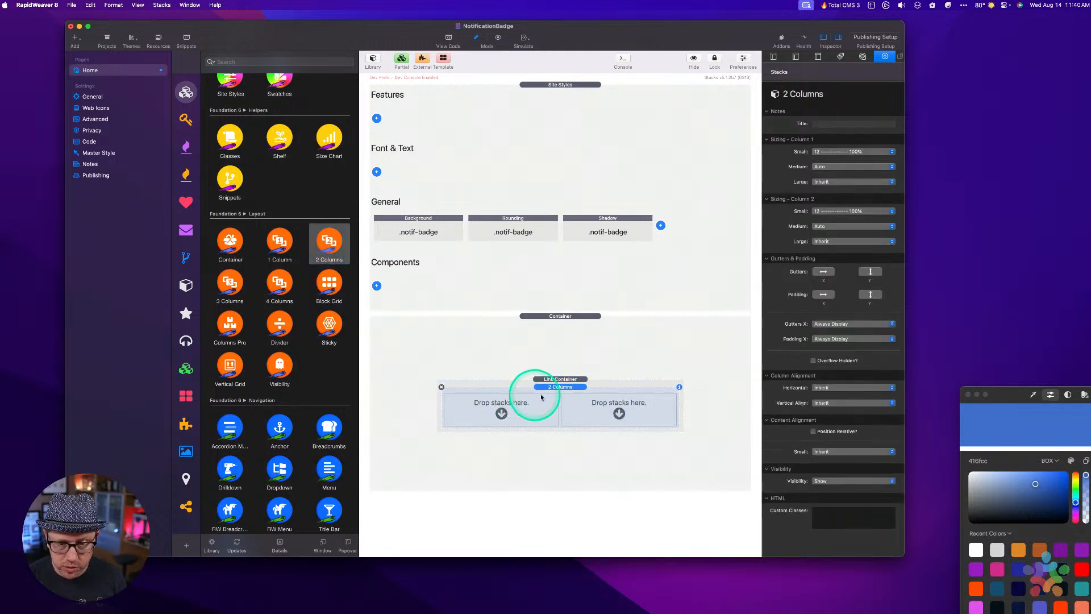
left_click(829, 152)
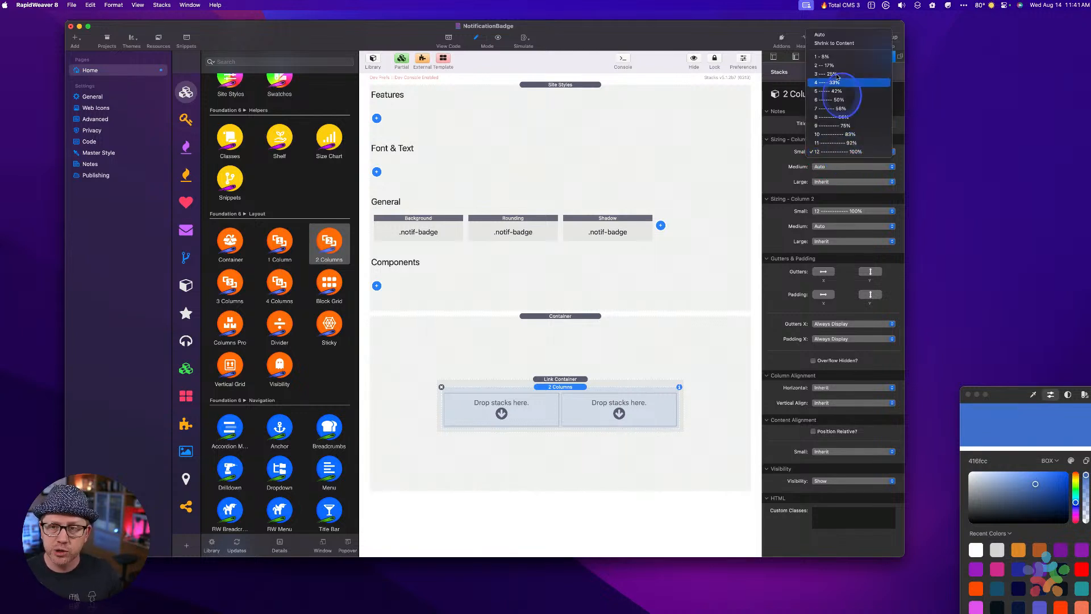
left_click(833, 44)
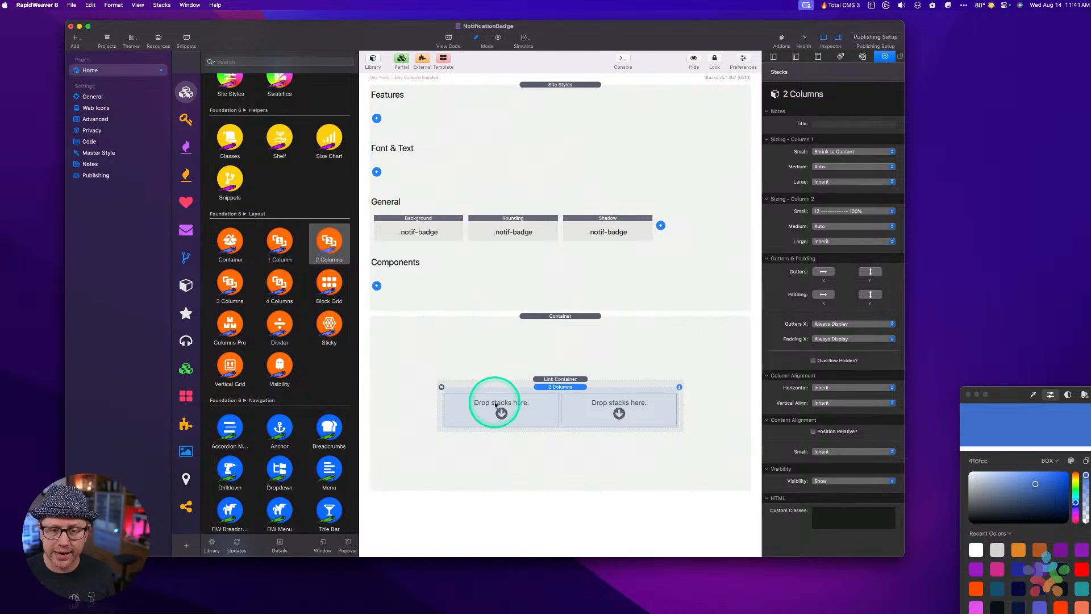
Set Column 1's medium size to Inherit, and Column 2's small size to Auto and medium size to Inherit.
left_click(835, 166)
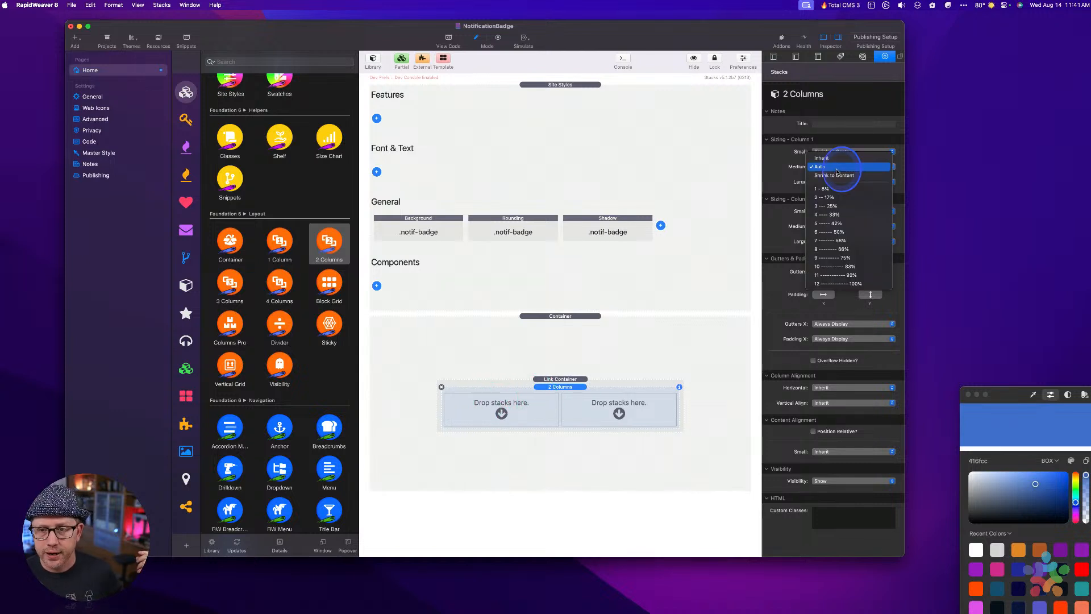
left_click(835, 163)
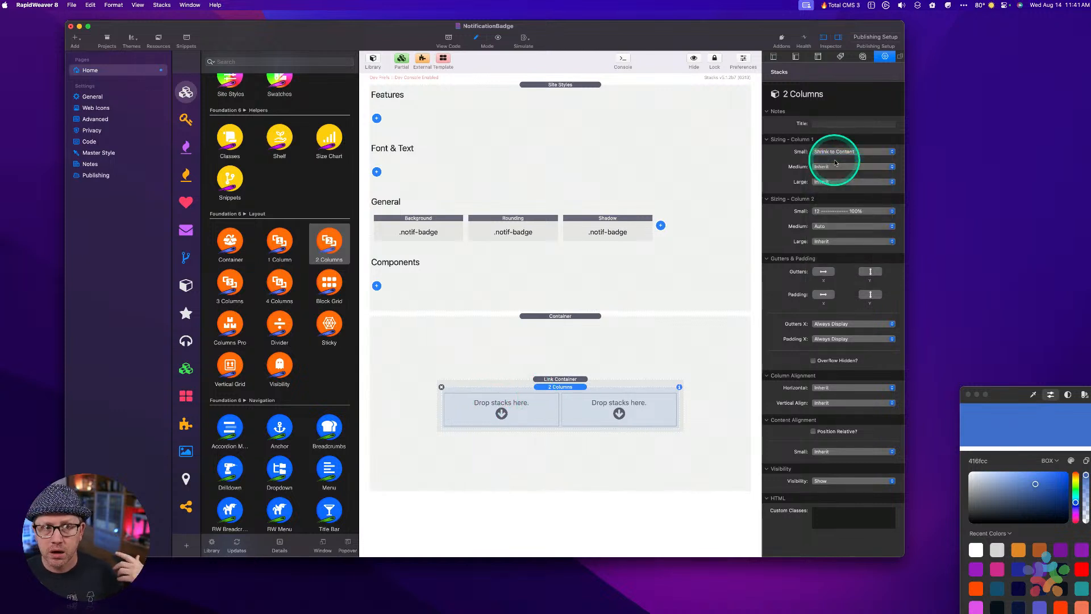
left_click(826, 212)
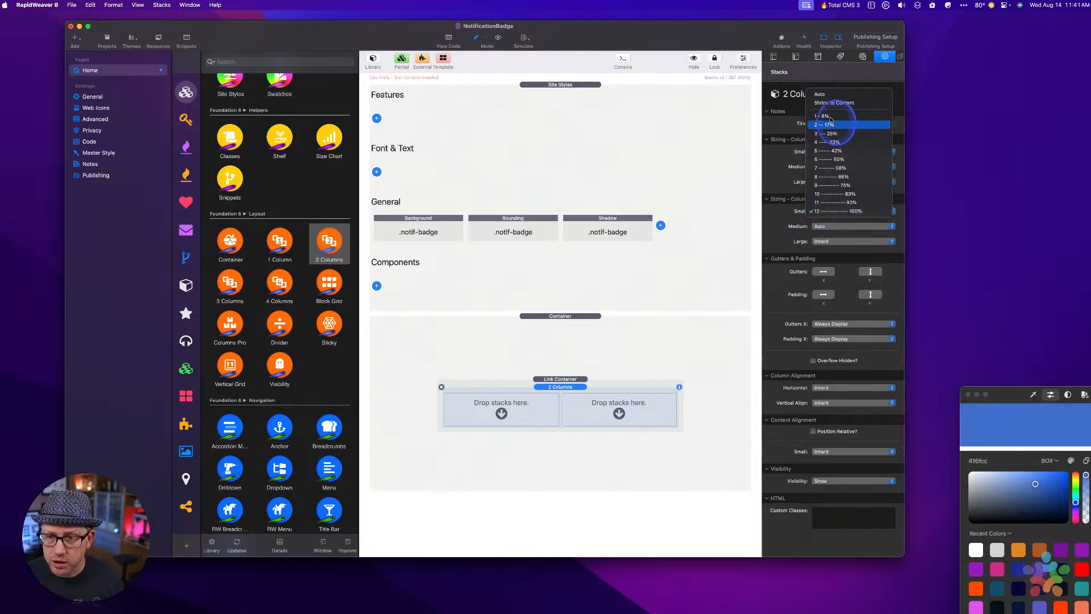
left_click(821, 94)
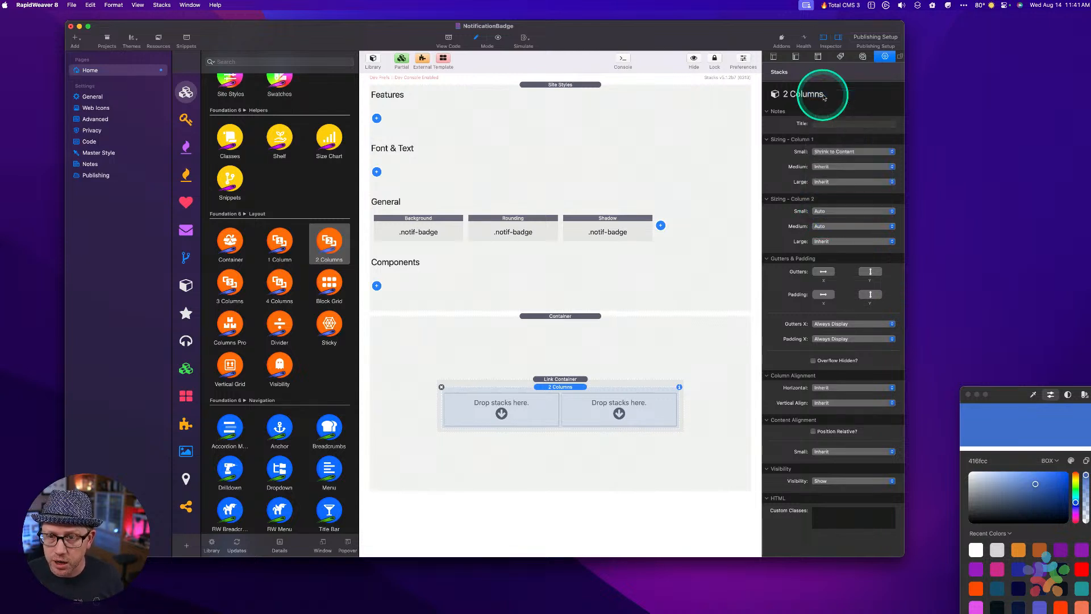
left_click(827, 226)
left_click(830, 215)
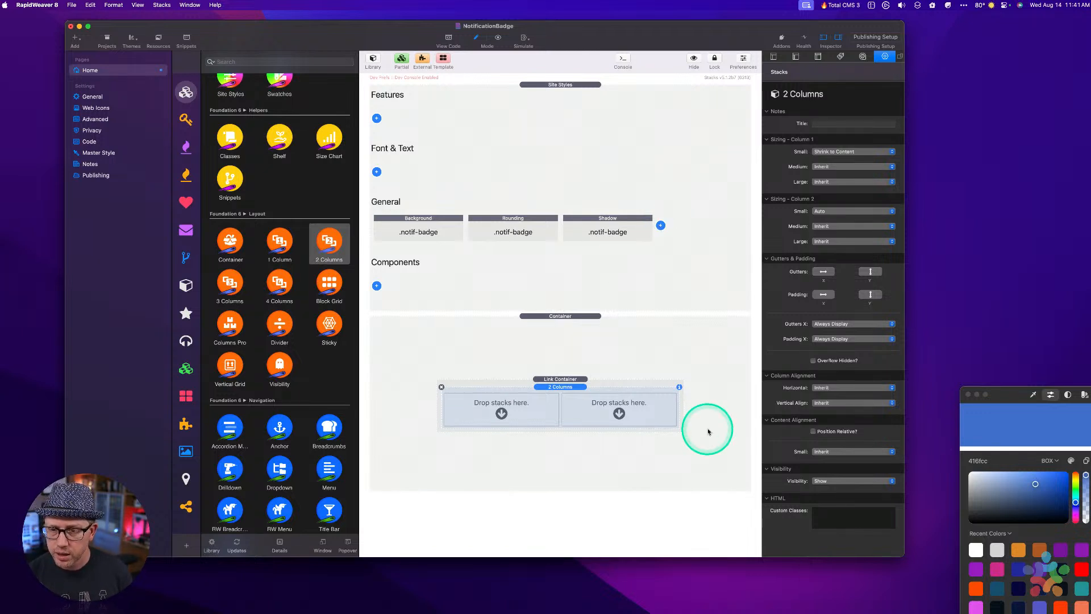
Place a Picture stack in the first column and load the colourful four-button icon from the Placeholder Images folder as its image.
left_click(561, 379)
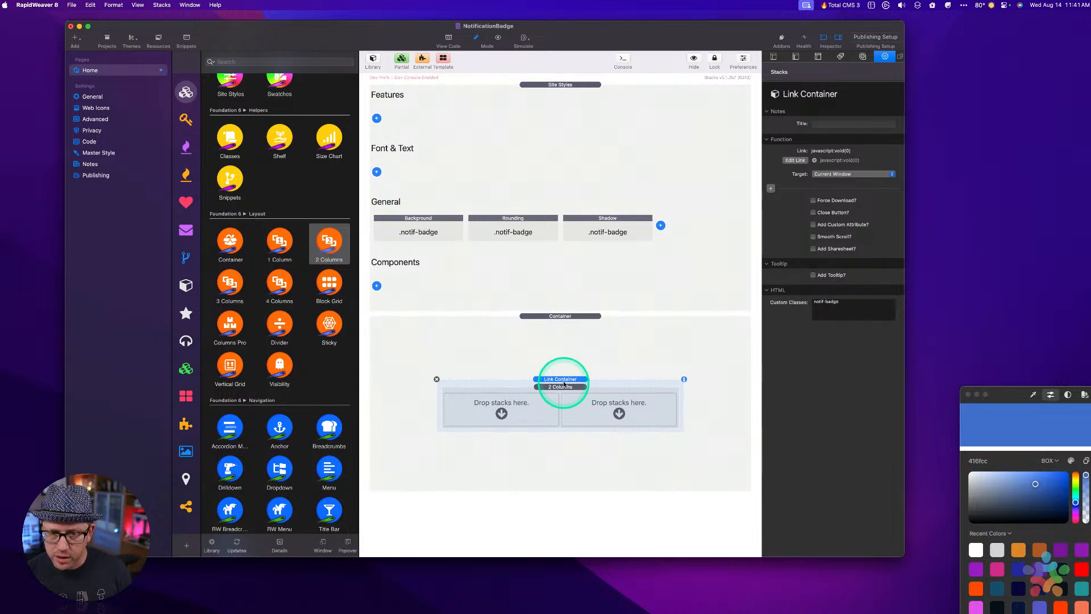
left_click(561, 386)
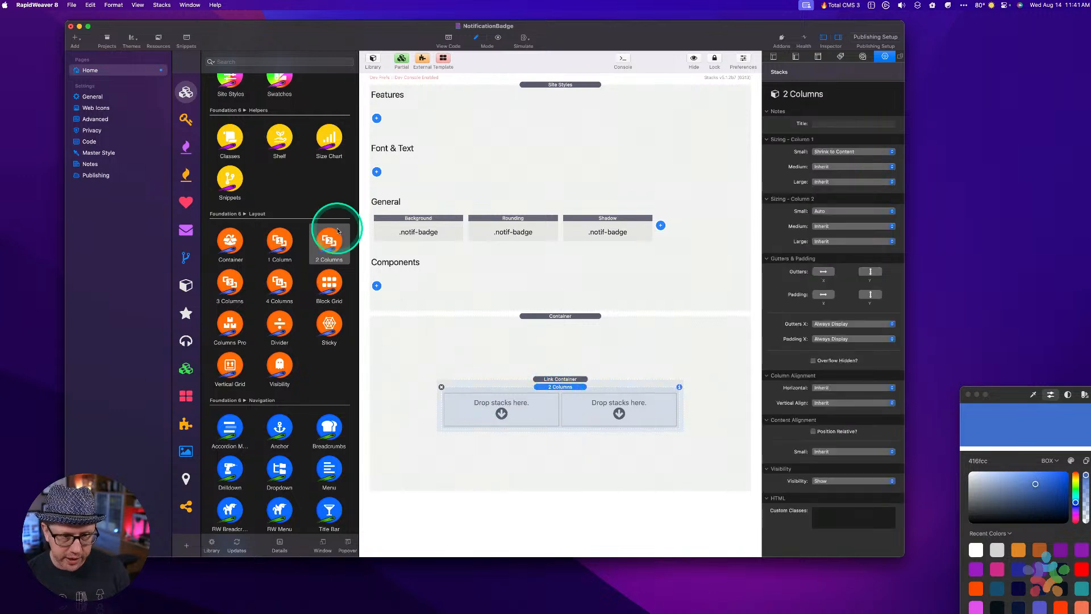
scroll(263, 416, "down", 5)
scroll(266, 421, "down", 5)
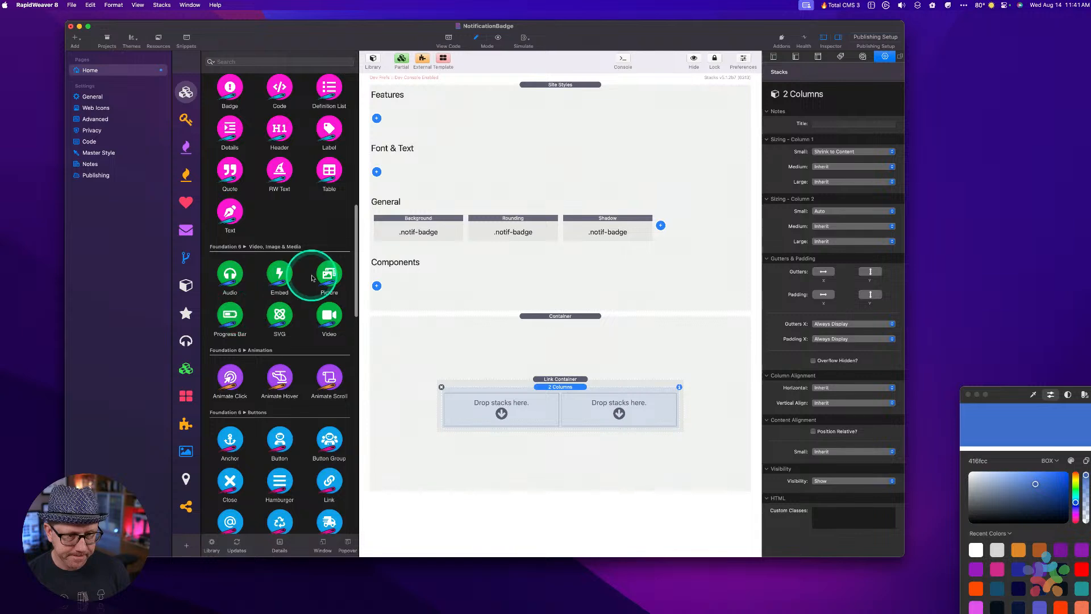
left_click_drag(329, 274, 513, 400)
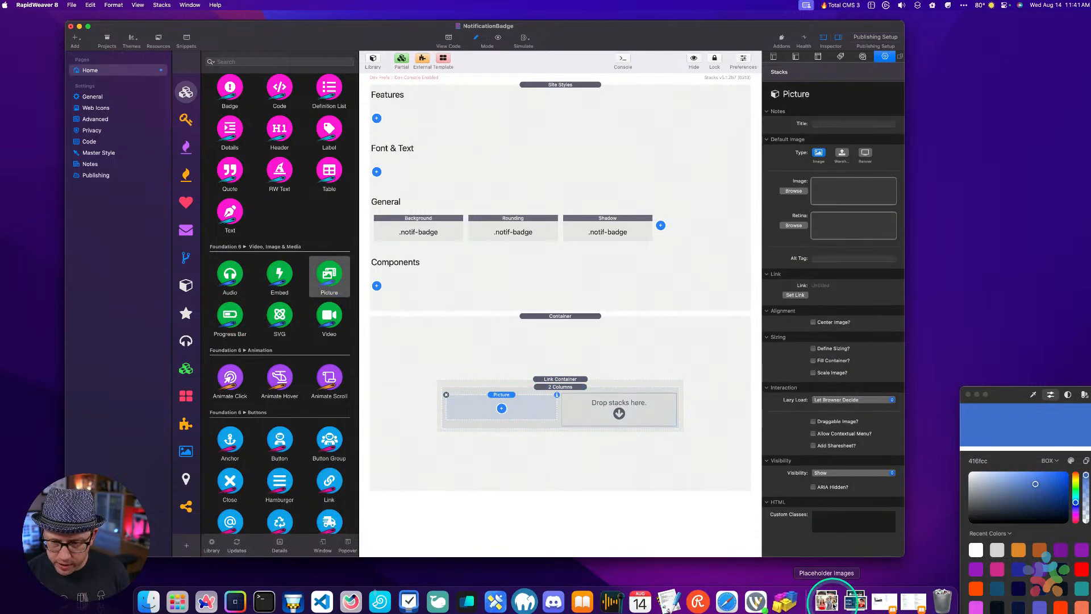
left_click(827, 601)
left_click_drag(893, 543, 850, 191)
left_click(509, 535)
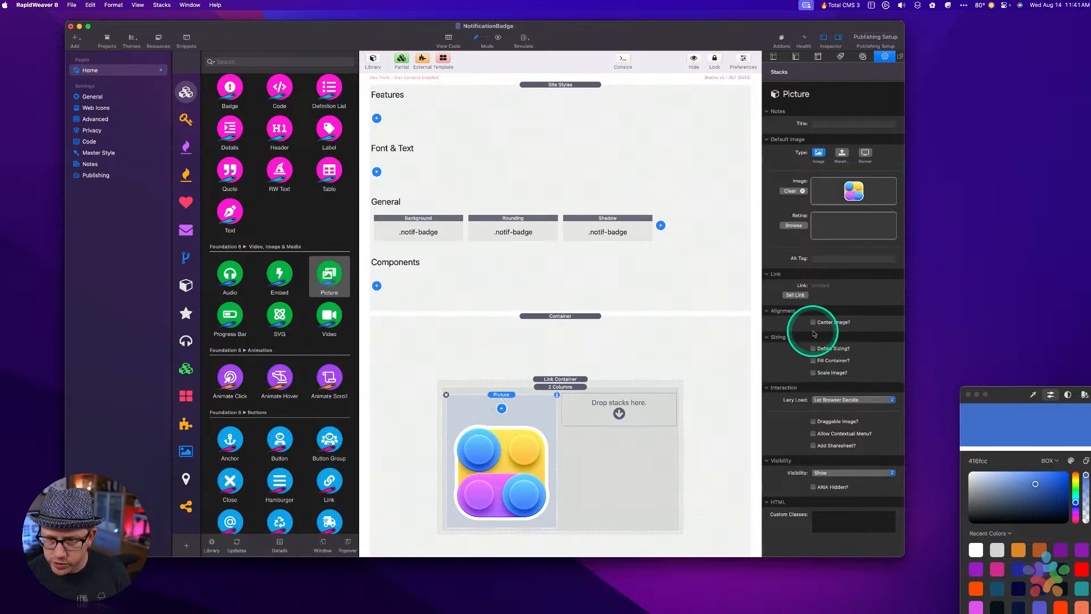
Turn on image scaling for the Picture stack and set its maximum width to 64 px.
left_click(813, 373)
left_click(859, 385)
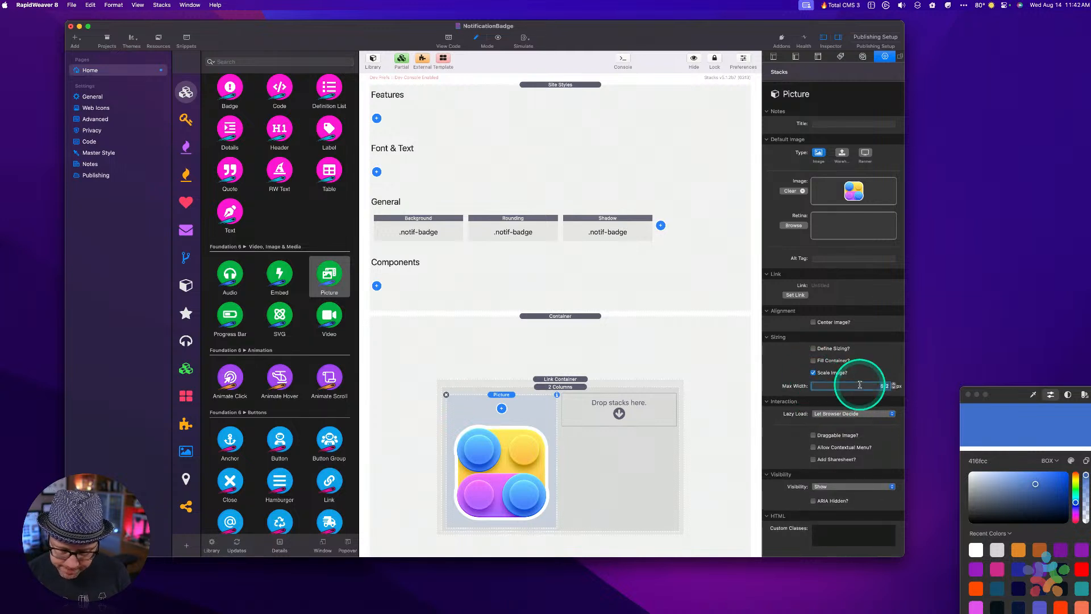
key("Tab")
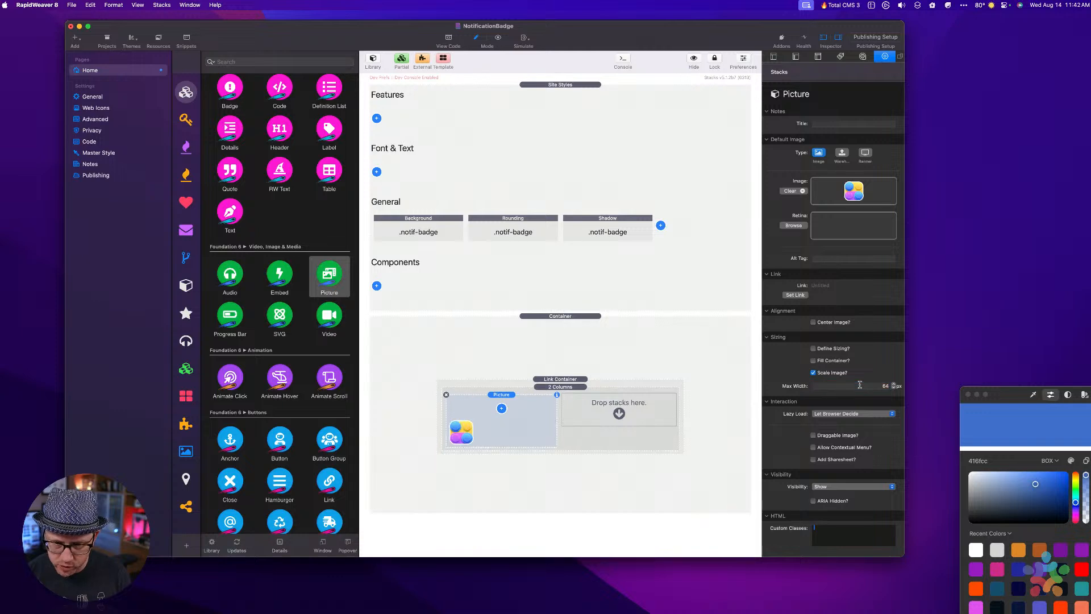
Place a Header stack in the second column, leaving it at the H3 - Section size.
left_click(572, 410)
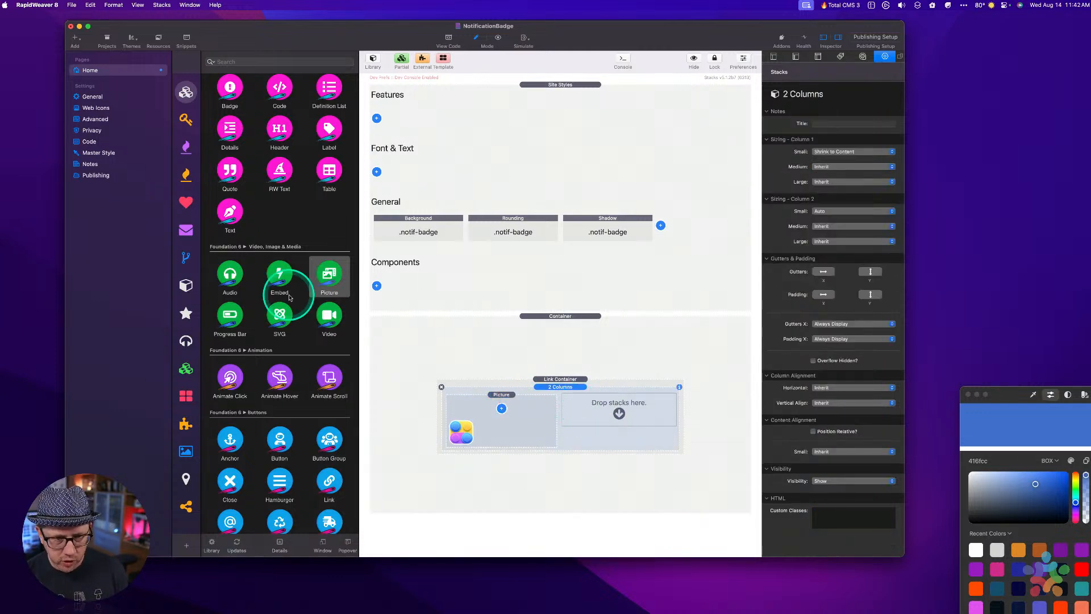
scroll(290, 238, "up", 5)
scroll(292, 238, "down", 2)
left_click_drag(277, 311, 631, 412)
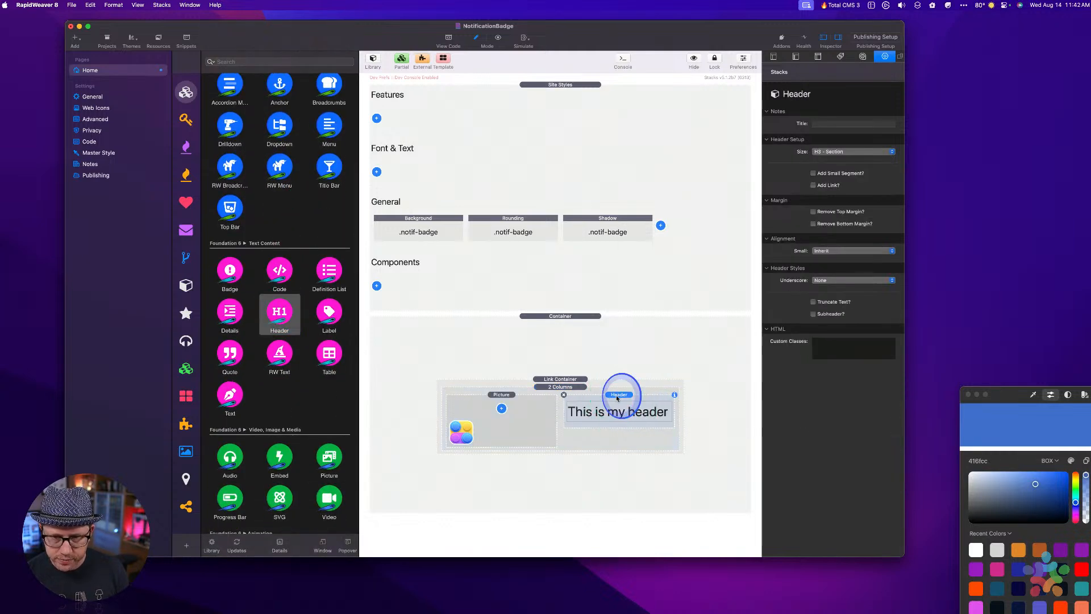
left_click(835, 153)
left_click(835, 152)
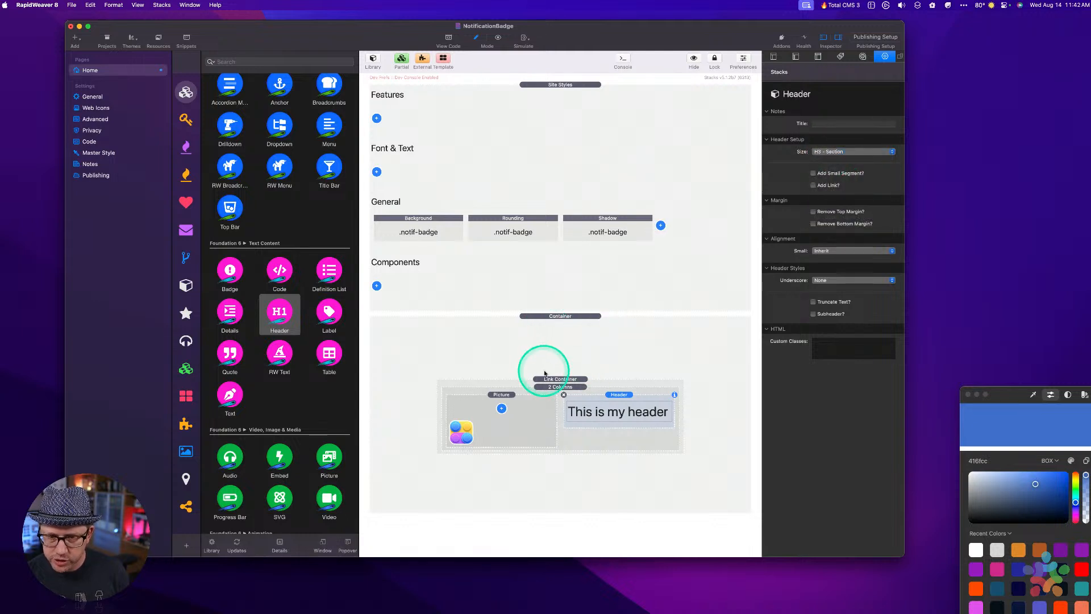
Replace the header's placeholder text with "Stacks Pro is Coming".
double_click(602, 407)
triple_click(595, 407)
type("Stac")
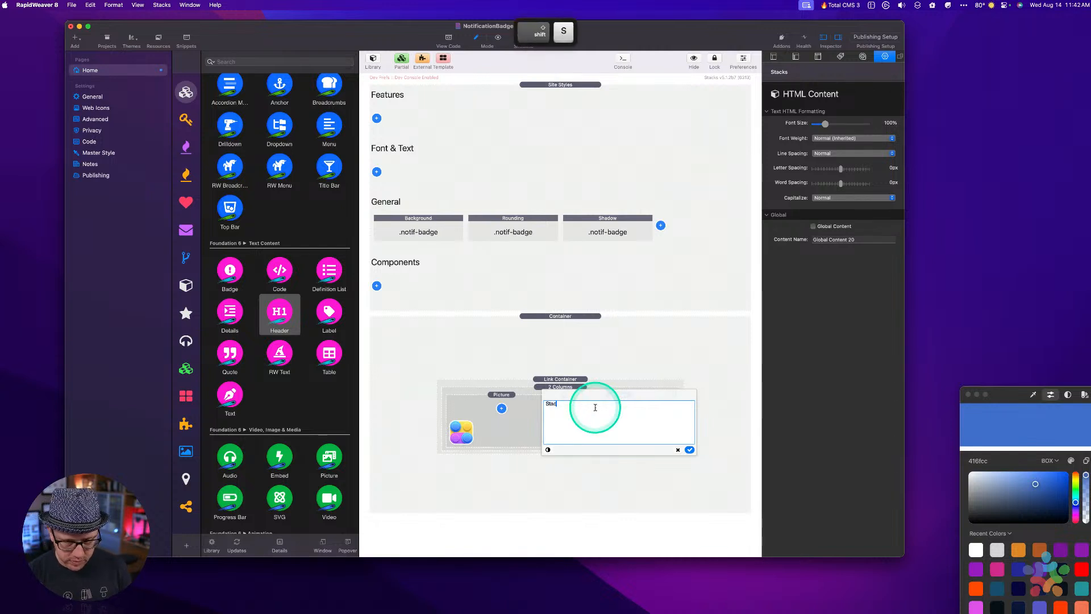
type("ks Pro ")
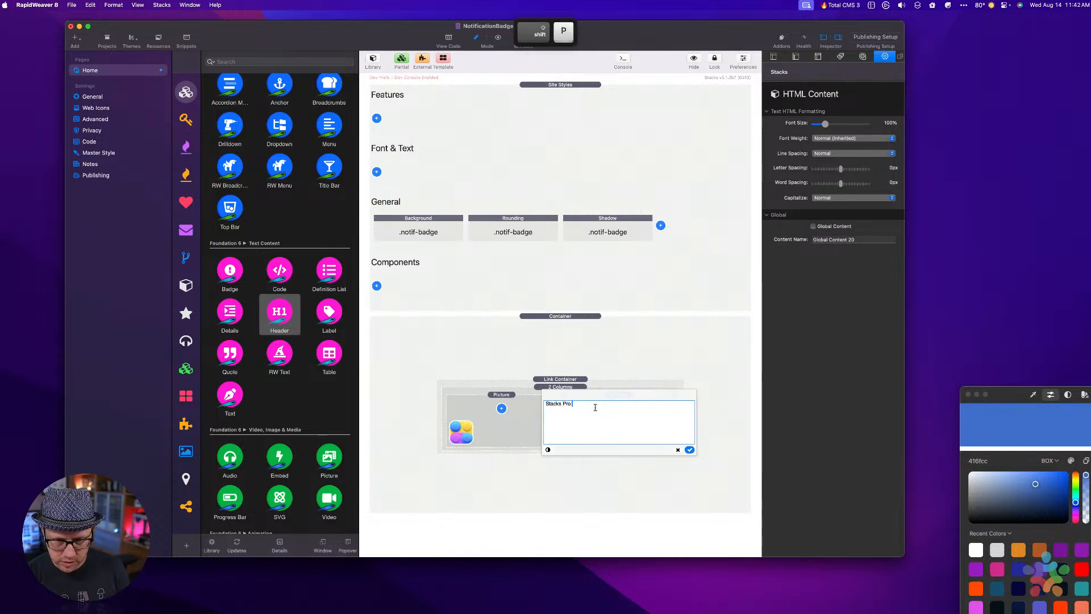
type("u")
type("s Coming")
key("Tab")
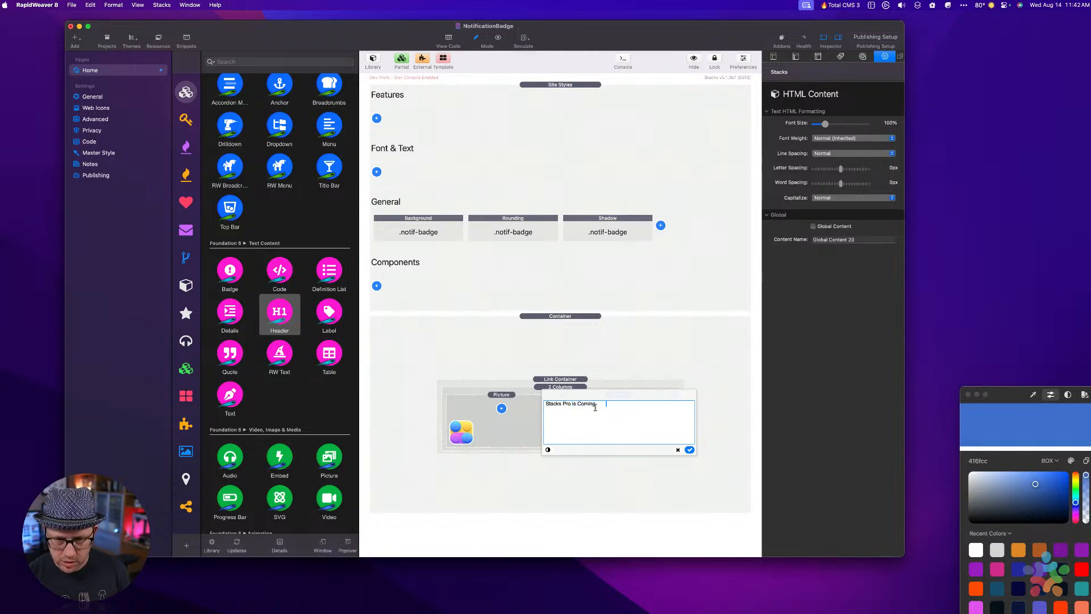
left_click(689, 450)
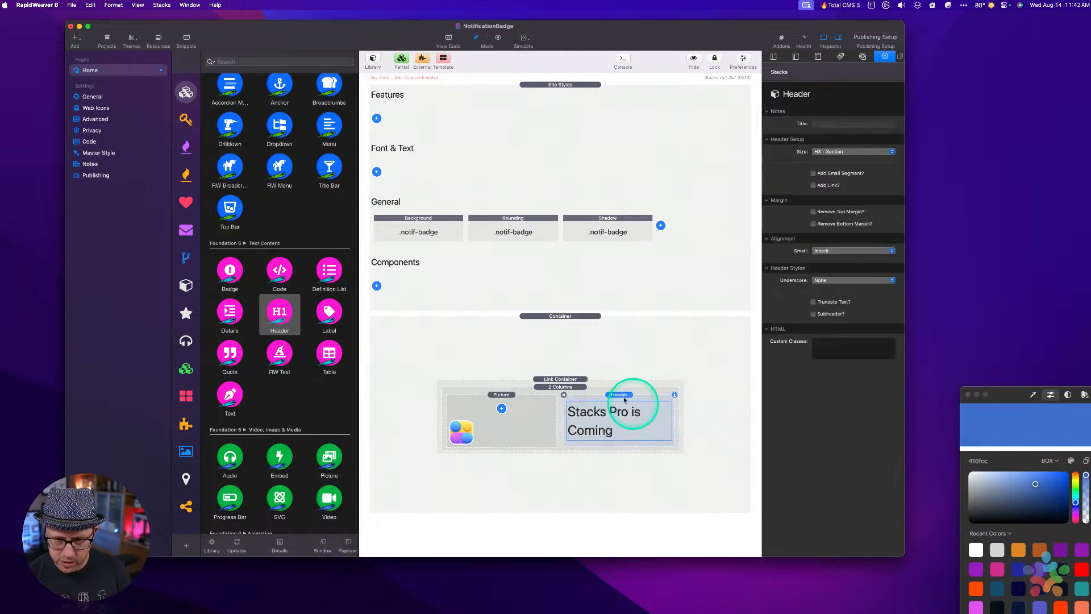
Duplicate the "Stacks Pro is Coming" header directly beneath the original in the second column.
left_click(830, 153)
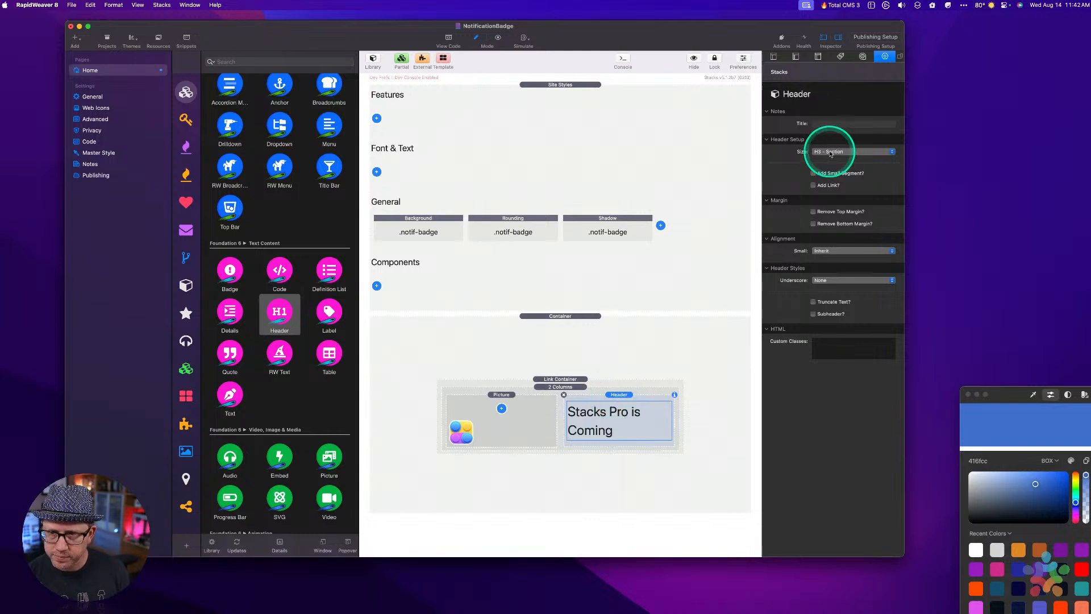
left_click(830, 152)
left_click(618, 396)
key("super+c")
key("super+v")
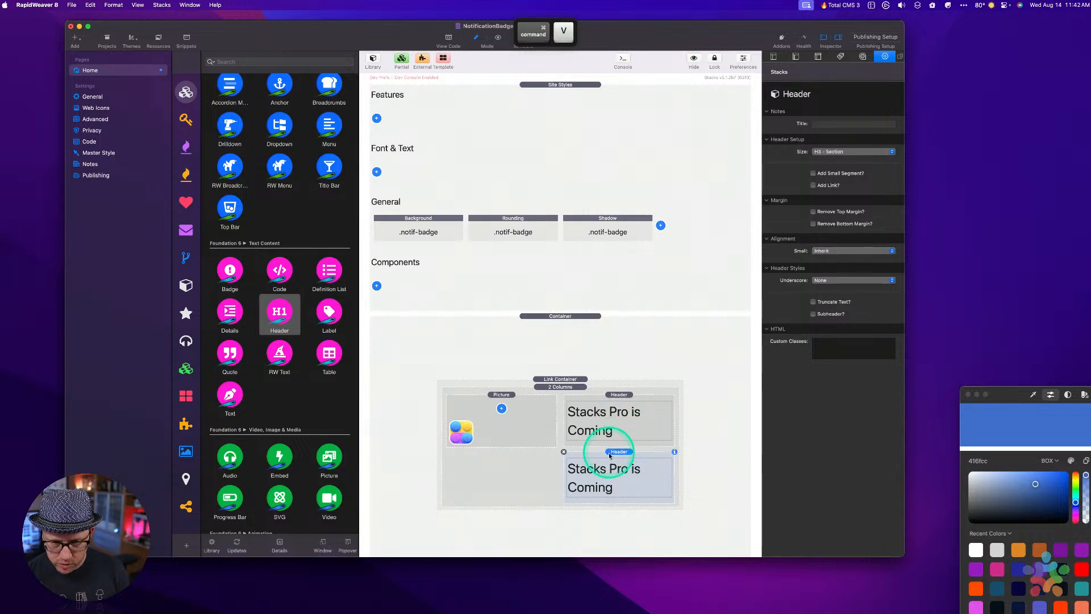
Set the duplicated lower header's size to H4 - Subsection.
left_click(608, 475)
double_click(589, 463)
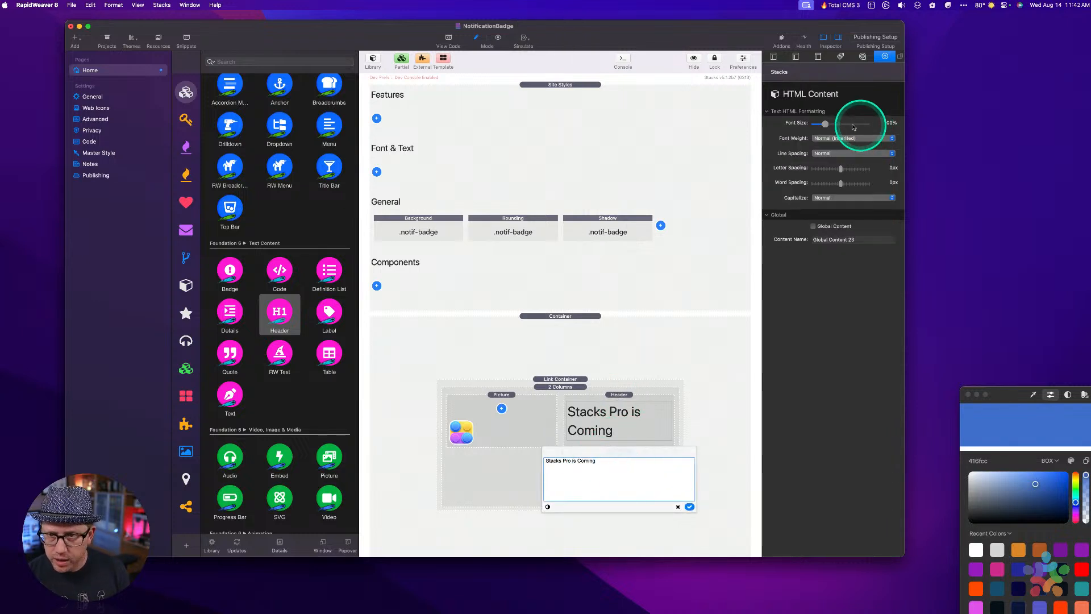
left_click(679, 506)
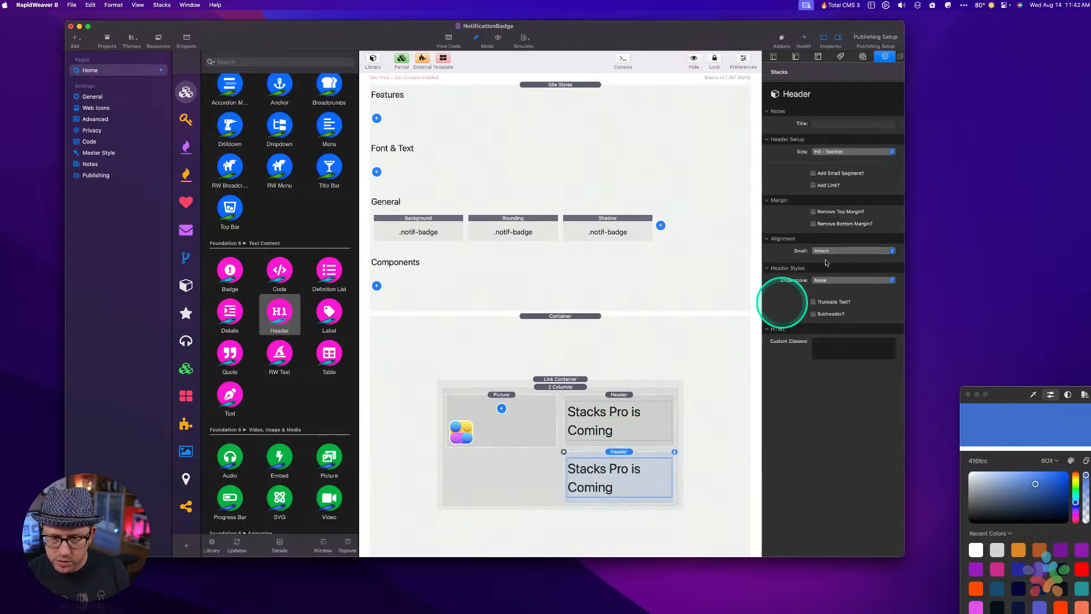
left_click(840, 152)
left_click(838, 160)
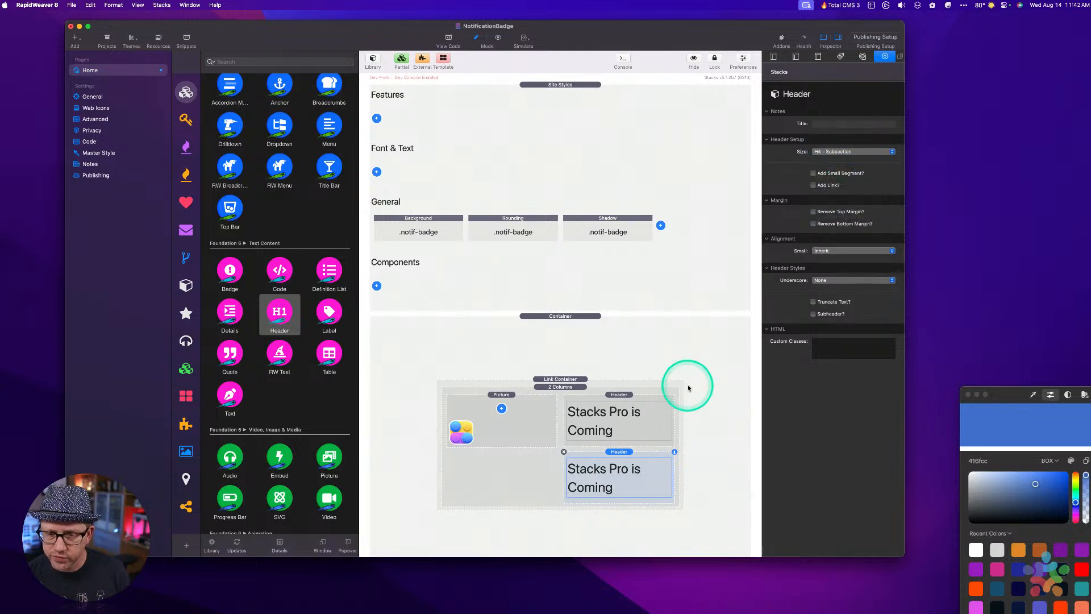
Replace the lower header's text with "You are going to love it!".
left_click(598, 458)
left_click(598, 465)
left_click(597, 467)
left_click(597, 469)
double_click(590, 468)
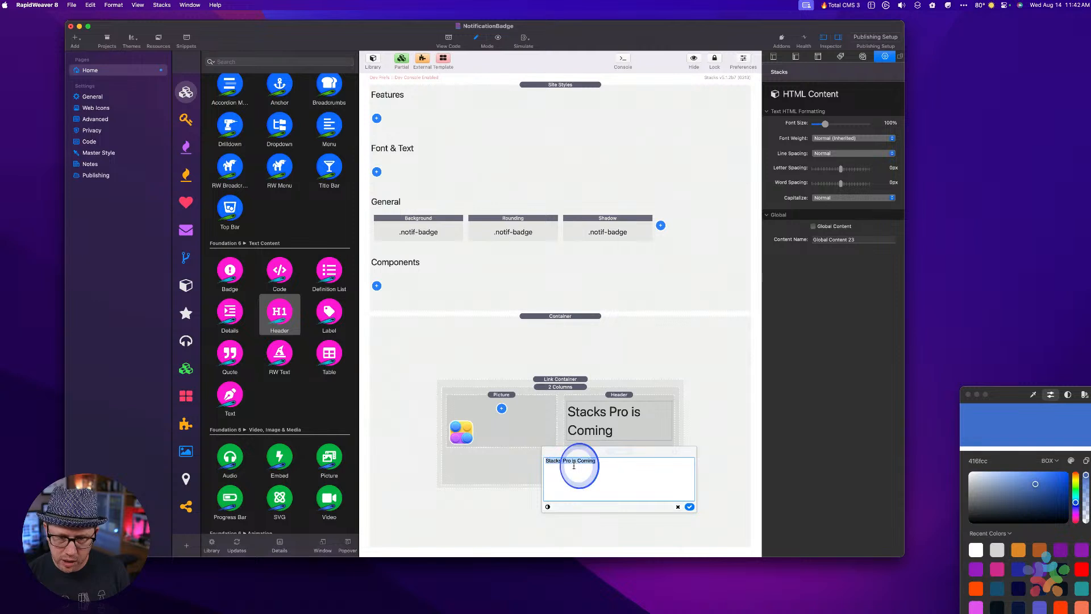
type("Y")
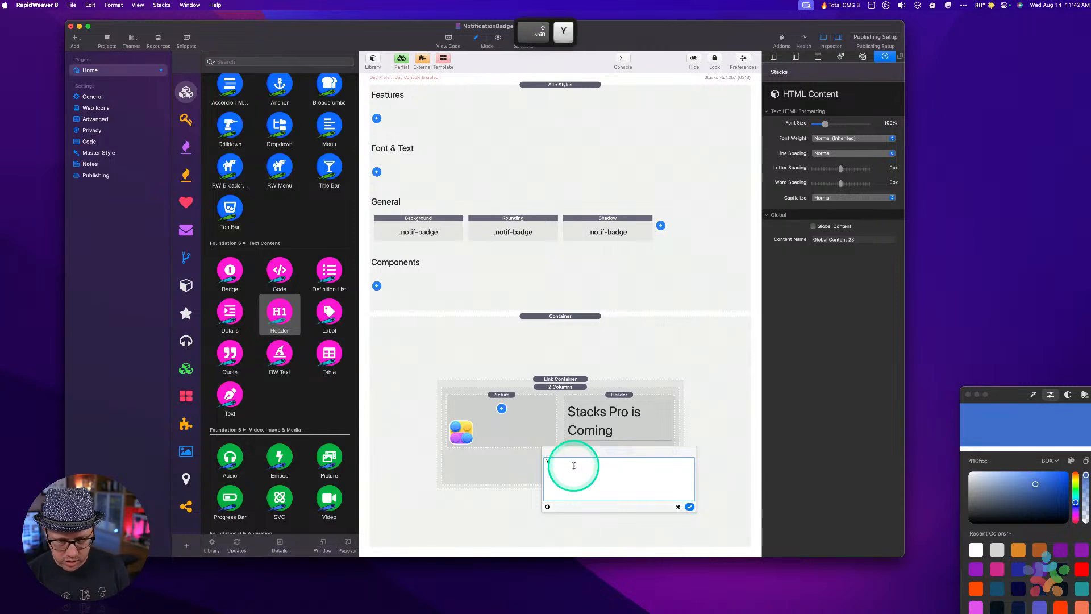
type("ou are going")
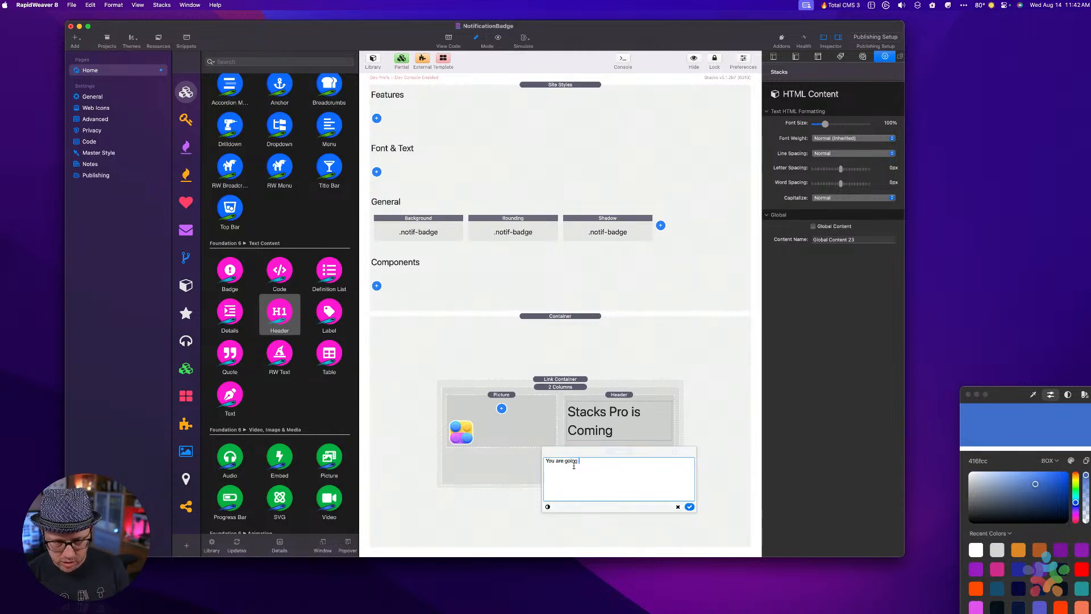
type(" to love ")
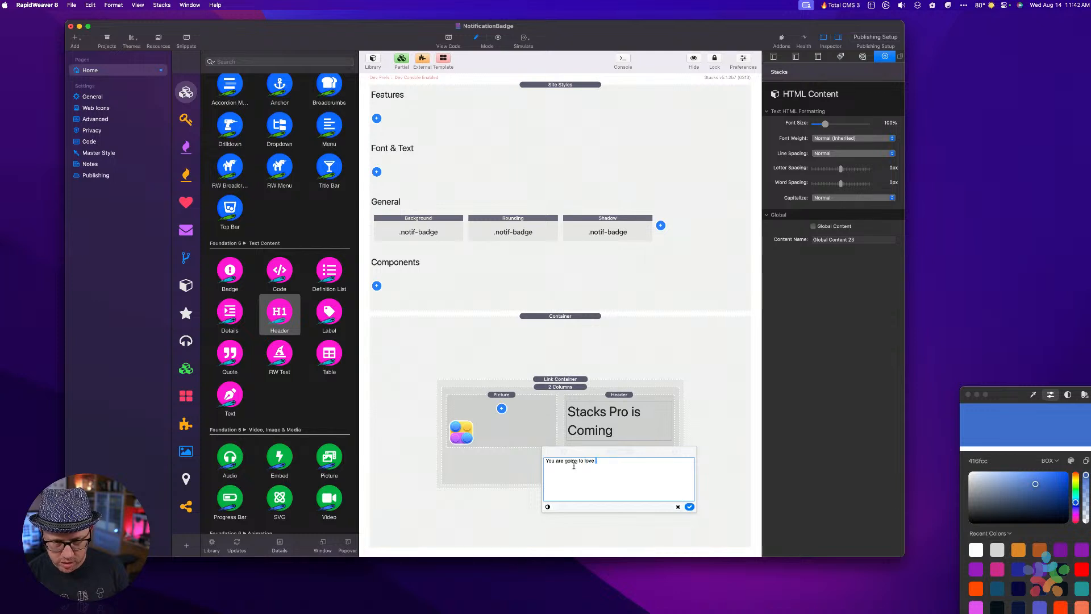
type("it!")
left_click(689, 506)
Preview the page to check the badge's layout and return to editing.
left_click(609, 399)
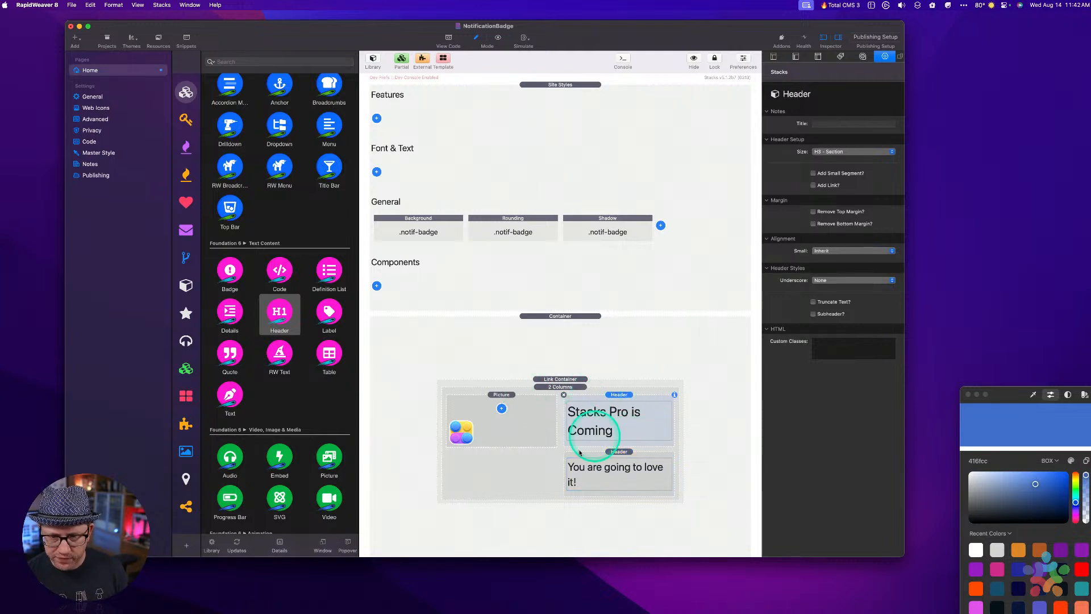
left_click(557, 379)
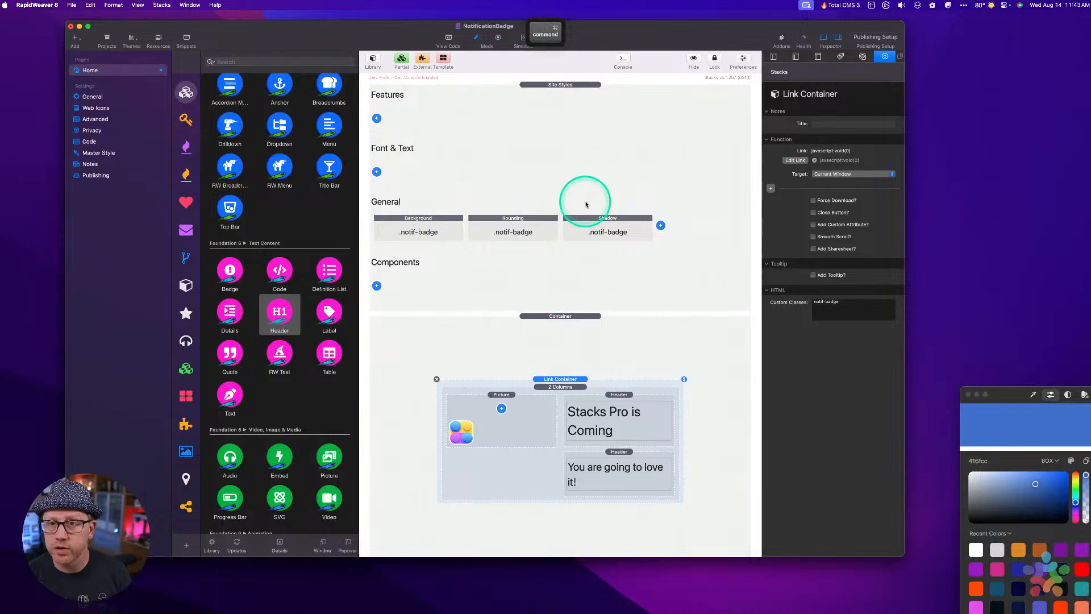
key("super+r")
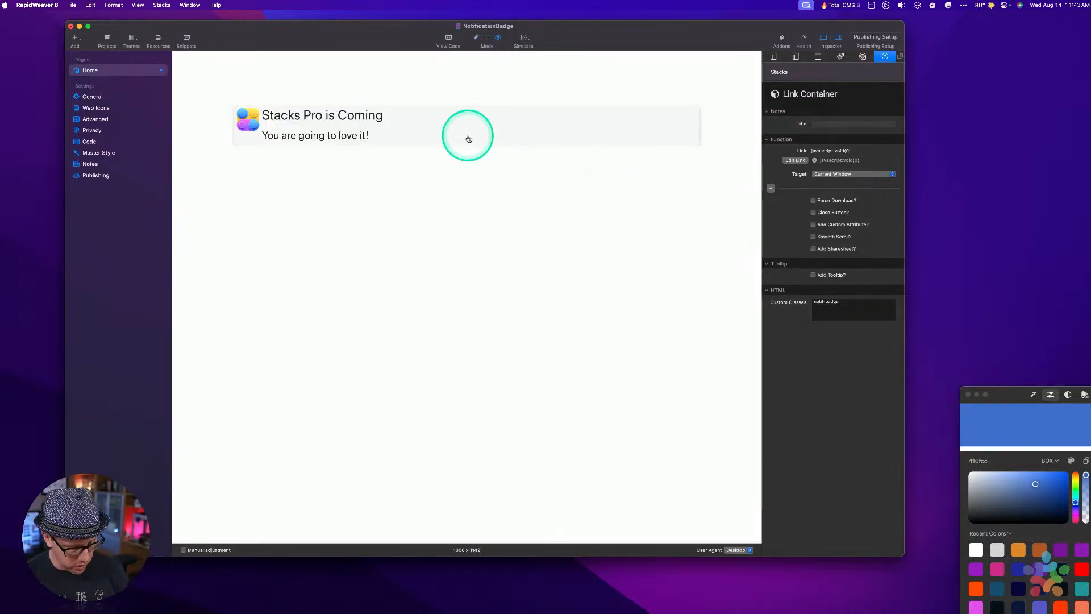
key("super+r")
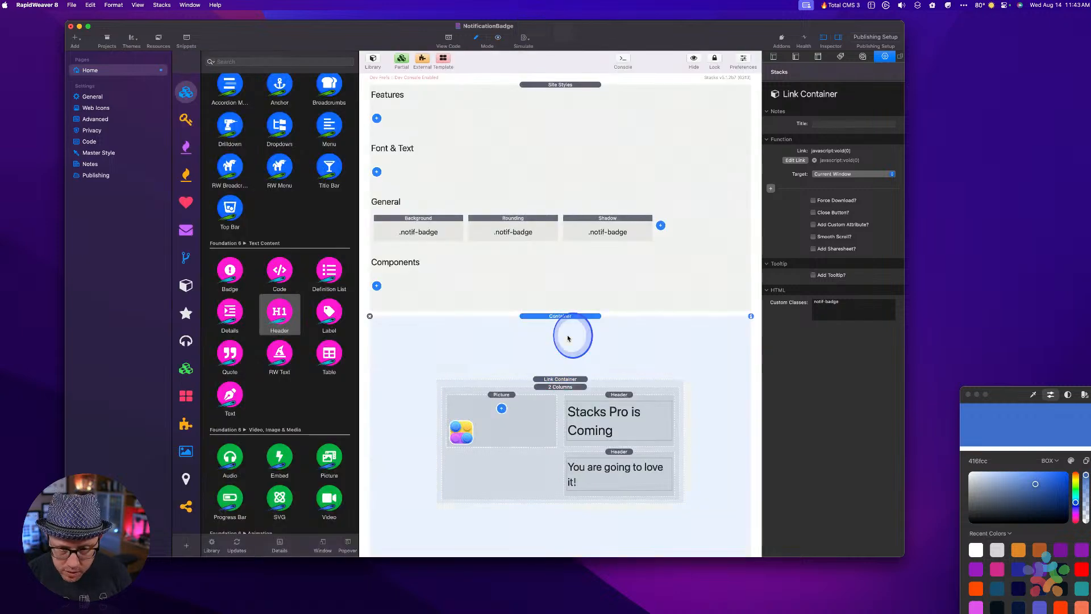
Set the overflow of the outer Container stack around the Link Container to Visible.
left_click(566, 341)
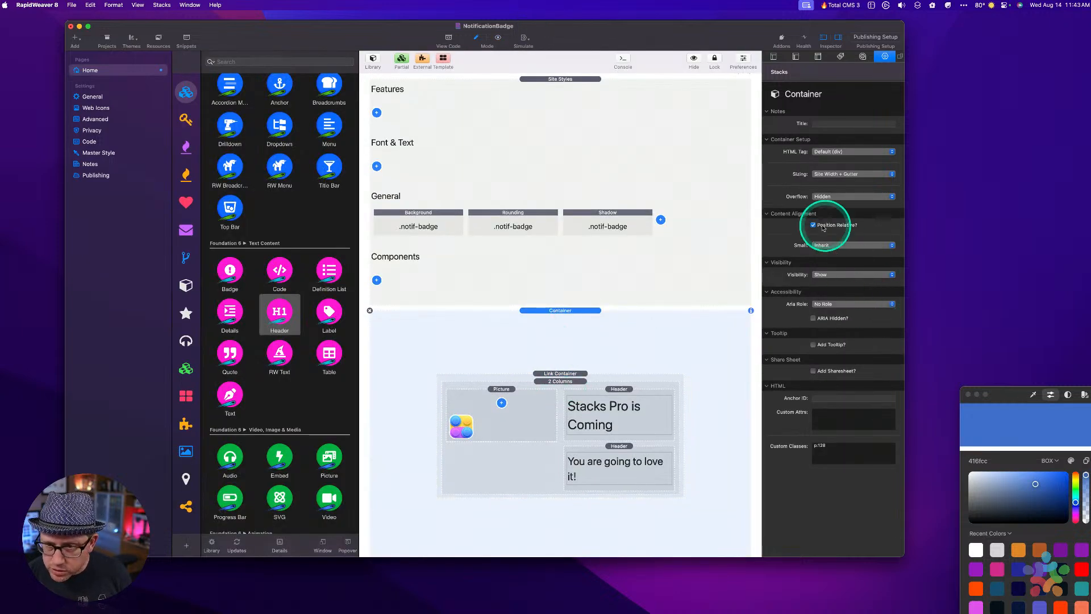
left_click(822, 198)
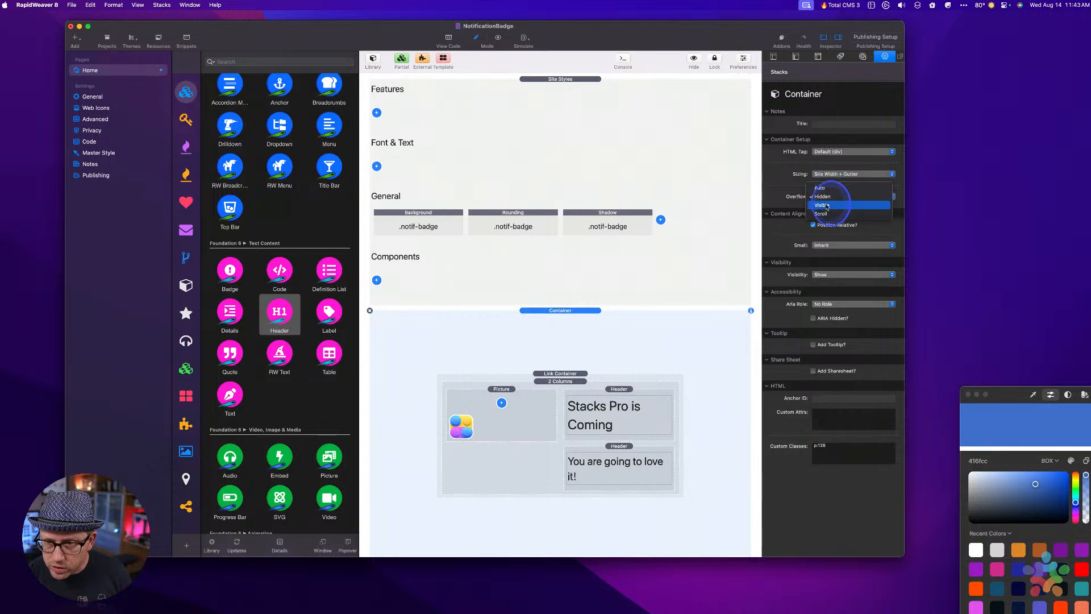
left_click(826, 205)
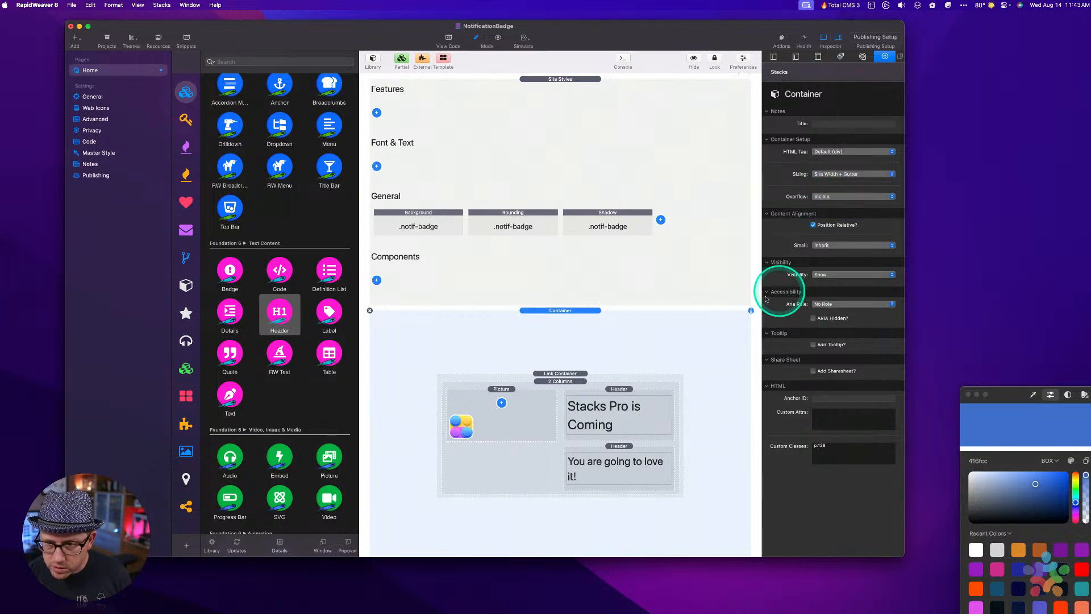
Turn on the horizontal and vertical gutters and padding of the 2 Columns stack, and preview the badge.
key("super+r")
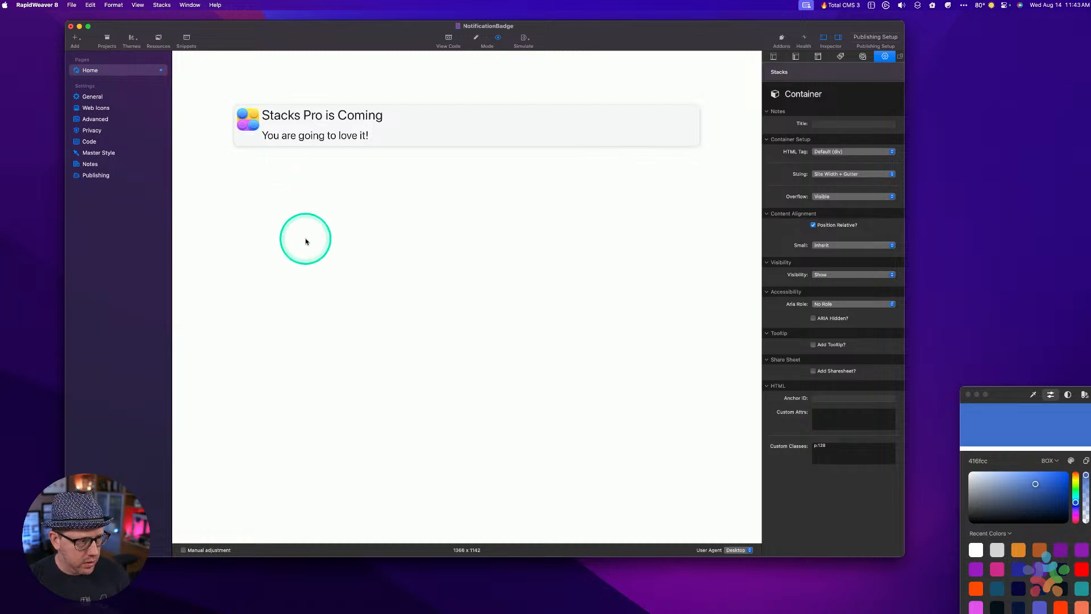
left_click(305, 242, "super")
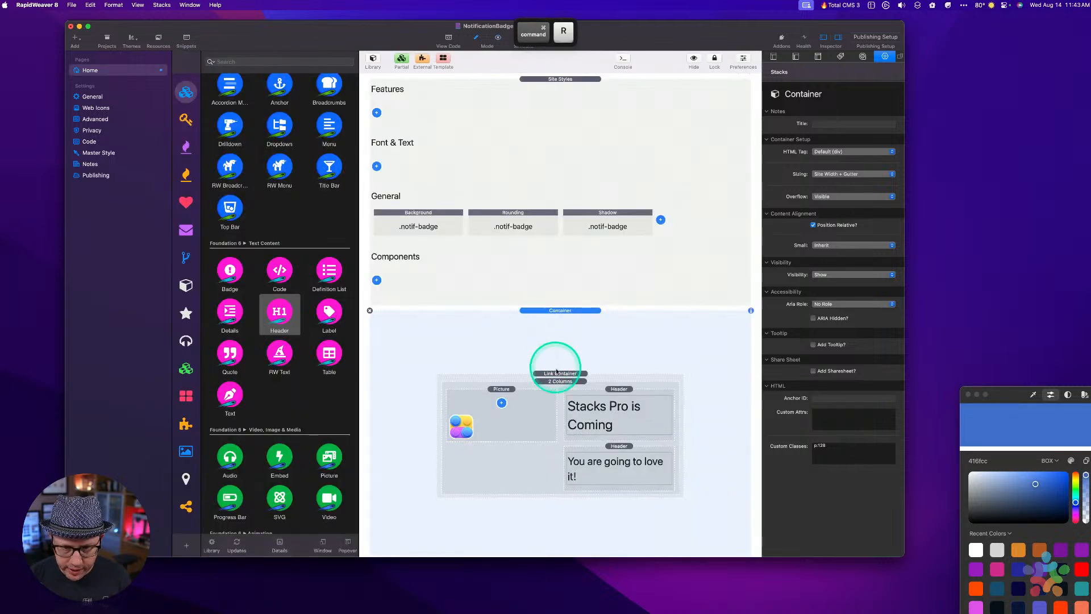
left_click(557, 382)
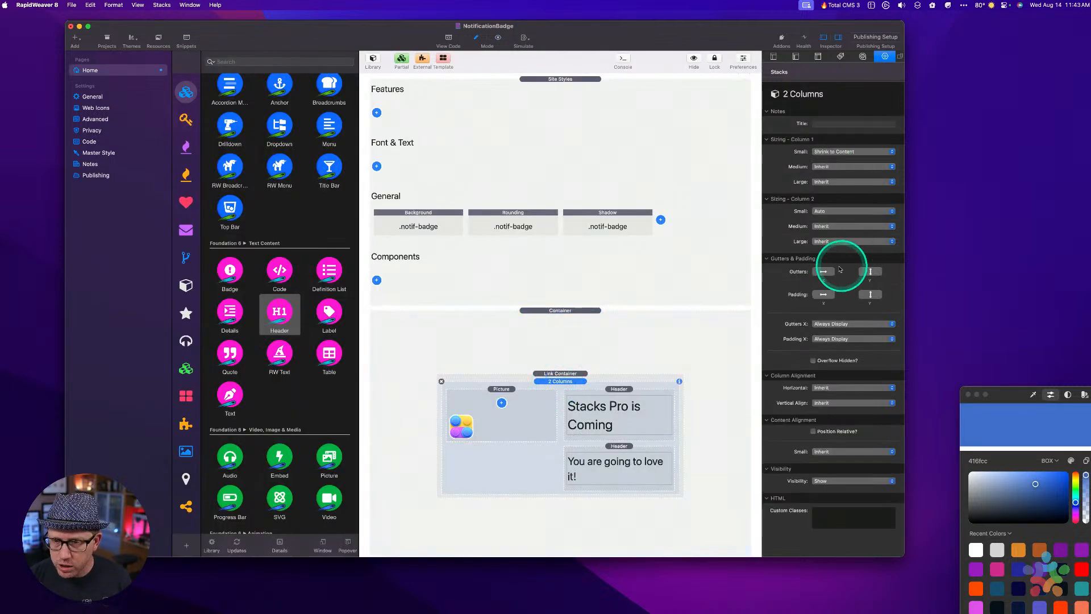
left_click(824, 272)
left_click(871, 273)
left_click(870, 294)
left_click(823, 295)
left_click(700, 262, "super")
key("super+r")
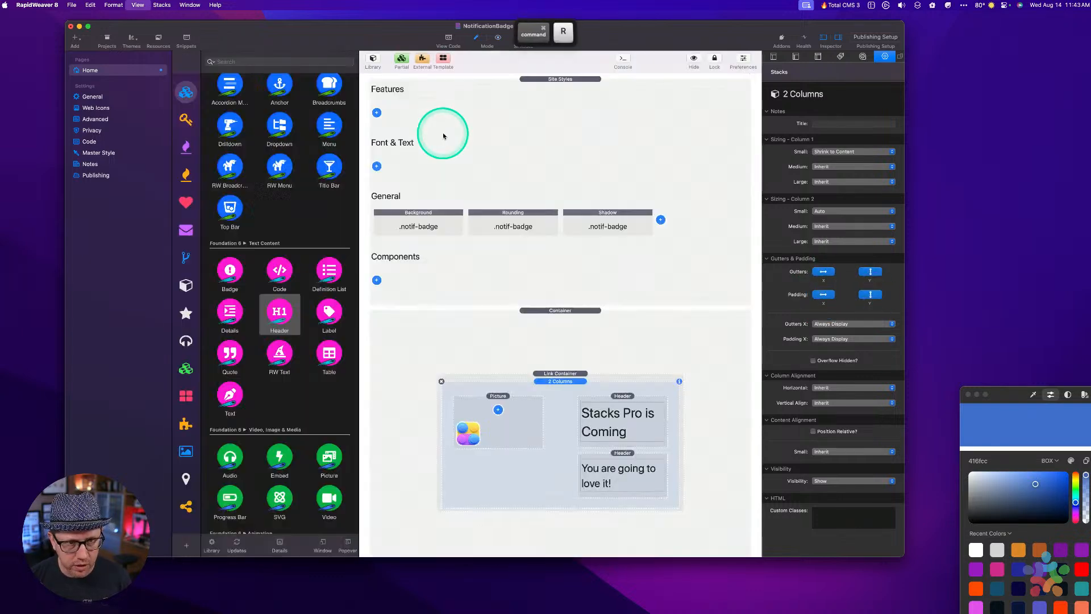
key("super+r")
Turn off the vertical gutter and both paddings of the 2 Columns stack, and check the badge in preview.
left_click(869, 294)
left_click(823, 295)
left_click(866, 277)
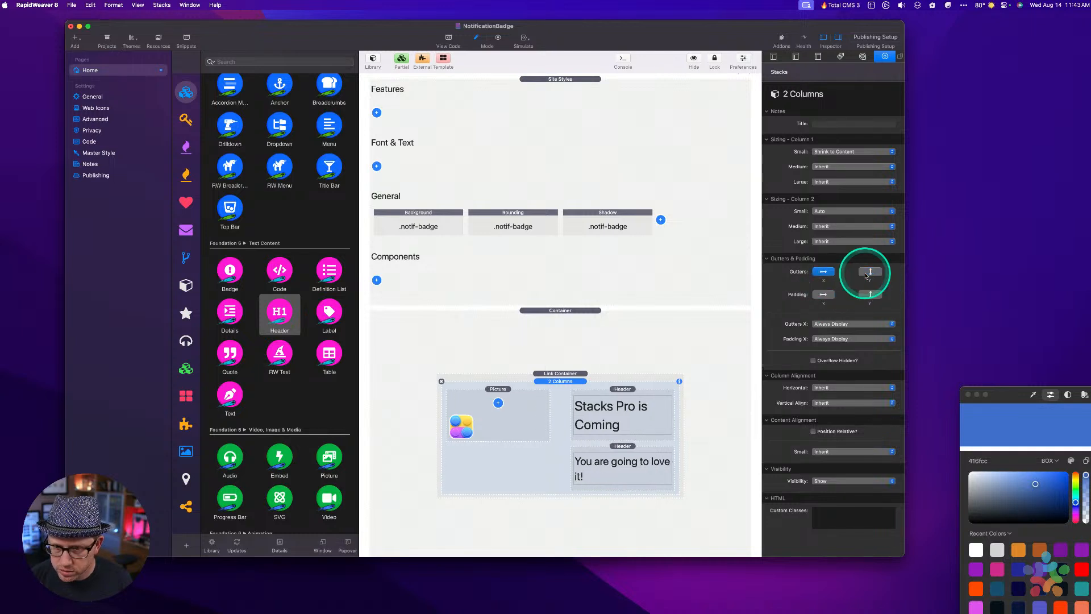
key("super+r")
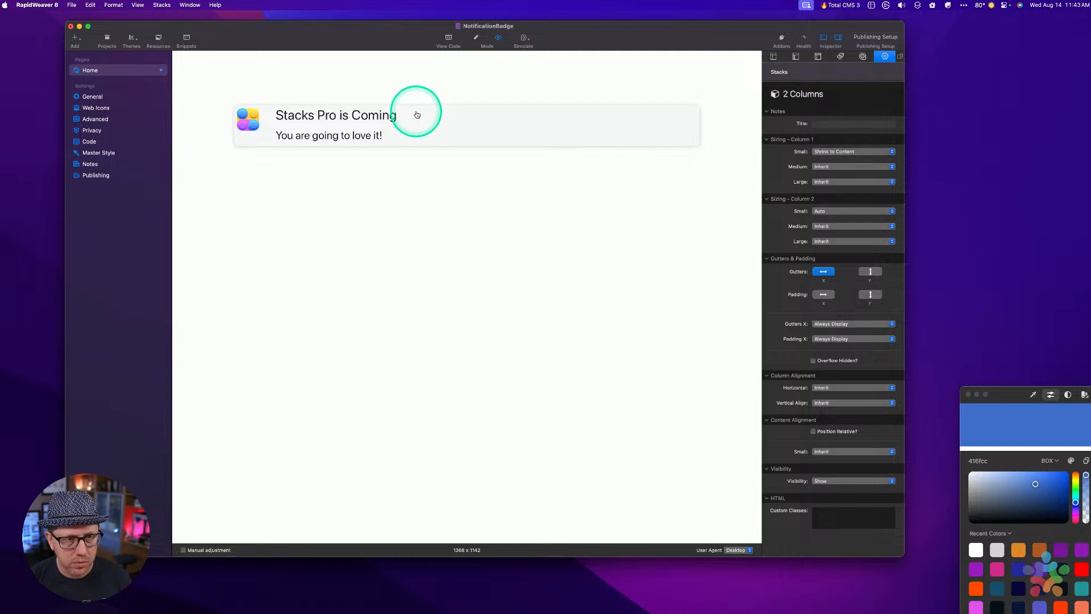
key("super+r")
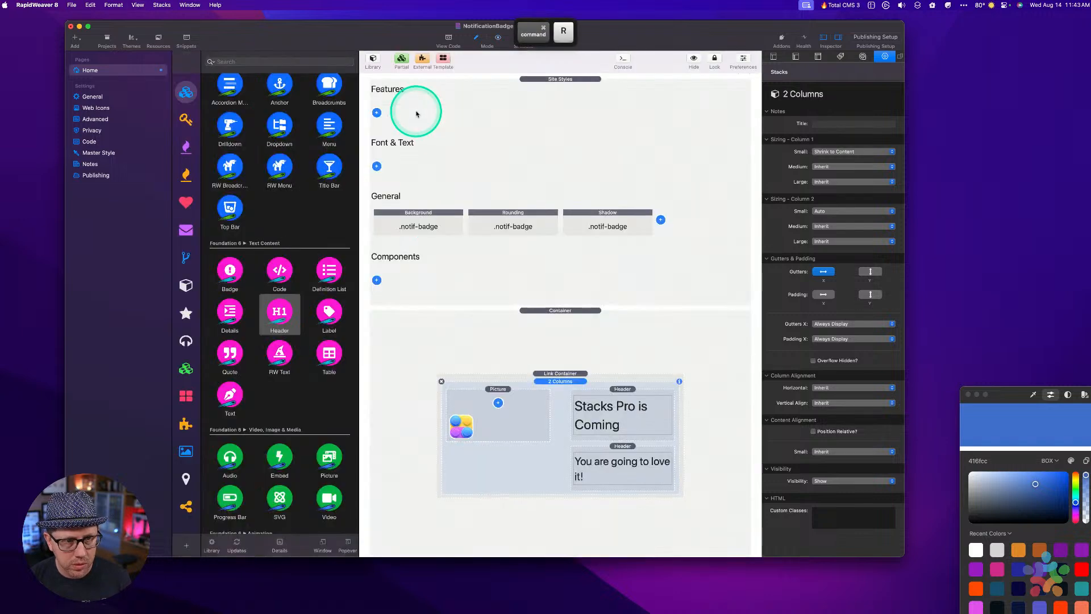
Check the upper header's settings and how its text looks in the page preview.
left_click(620, 396)
key("super+r")
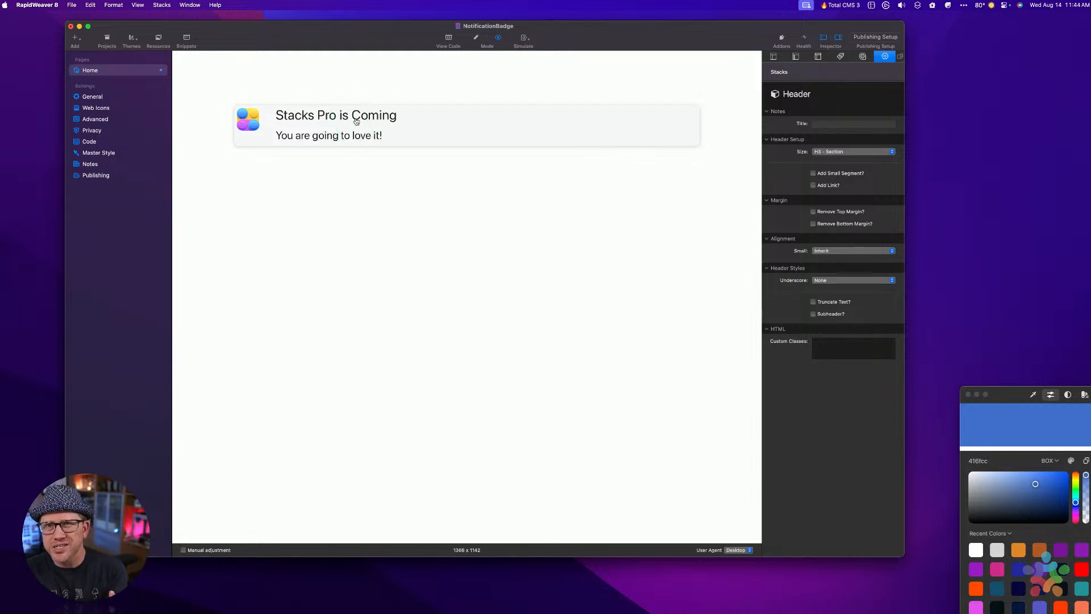
key("super+e")
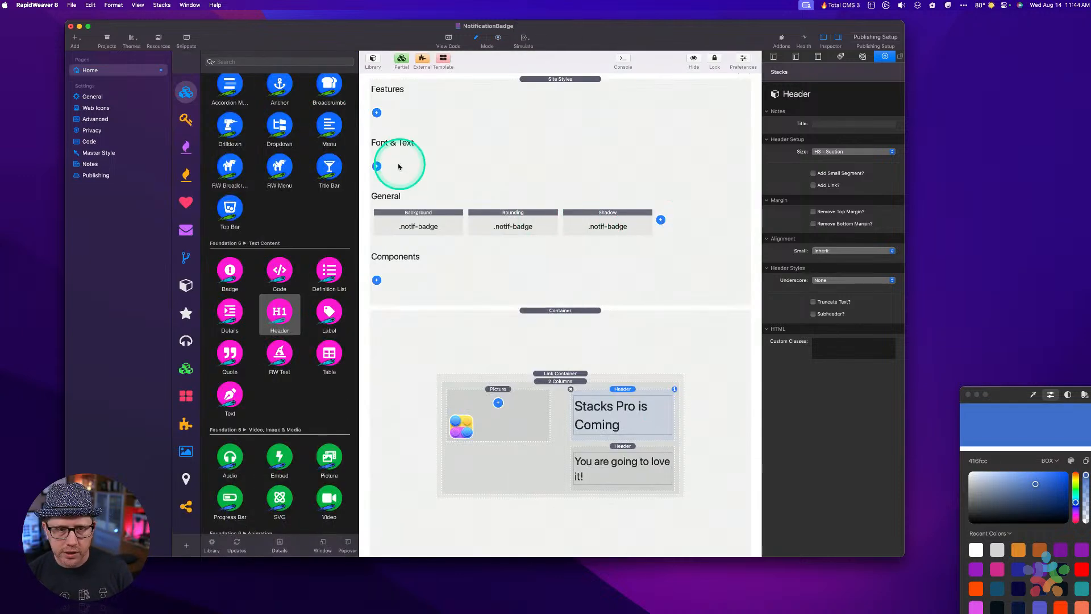
Add a Font Style swatch under Font & Text and set its class to "notif-badge h3".
left_click(376, 166)
left_click(396, 191)
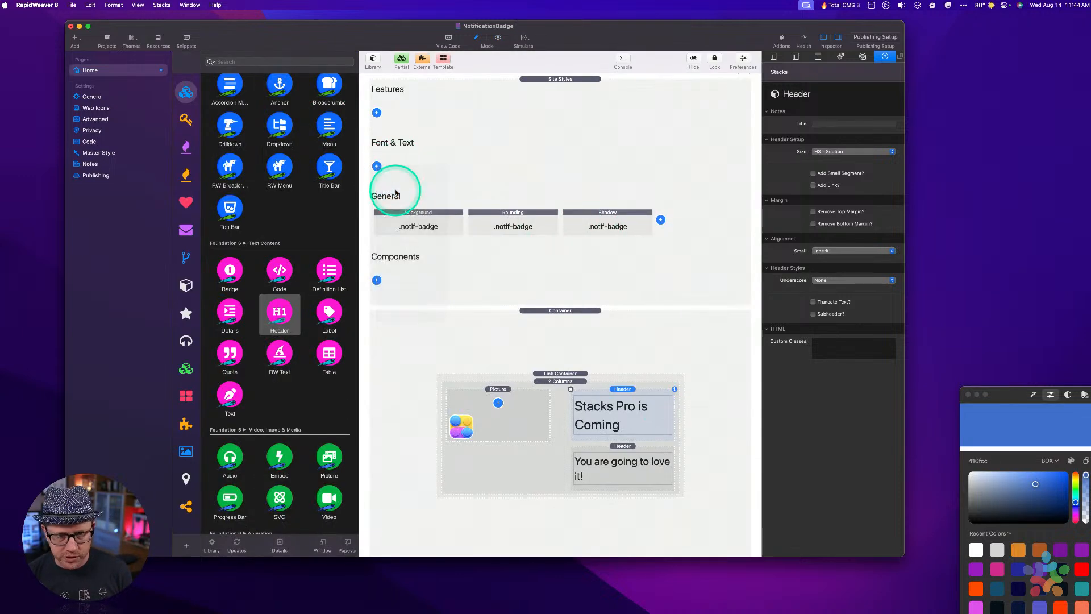
left_click(834, 242)
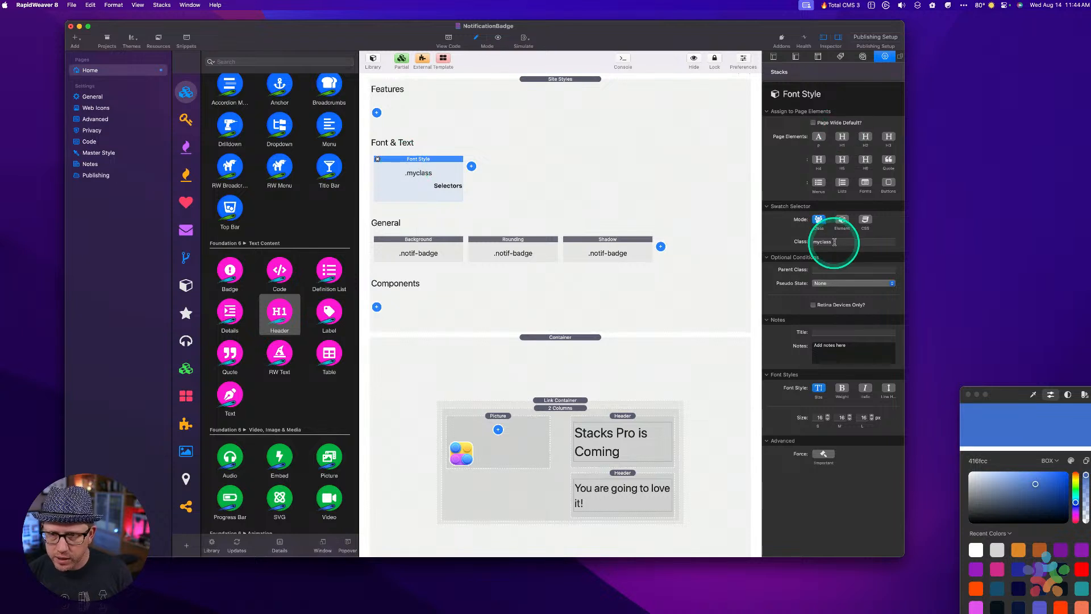
key("alt+super+space")
key("Down")
key("Return")
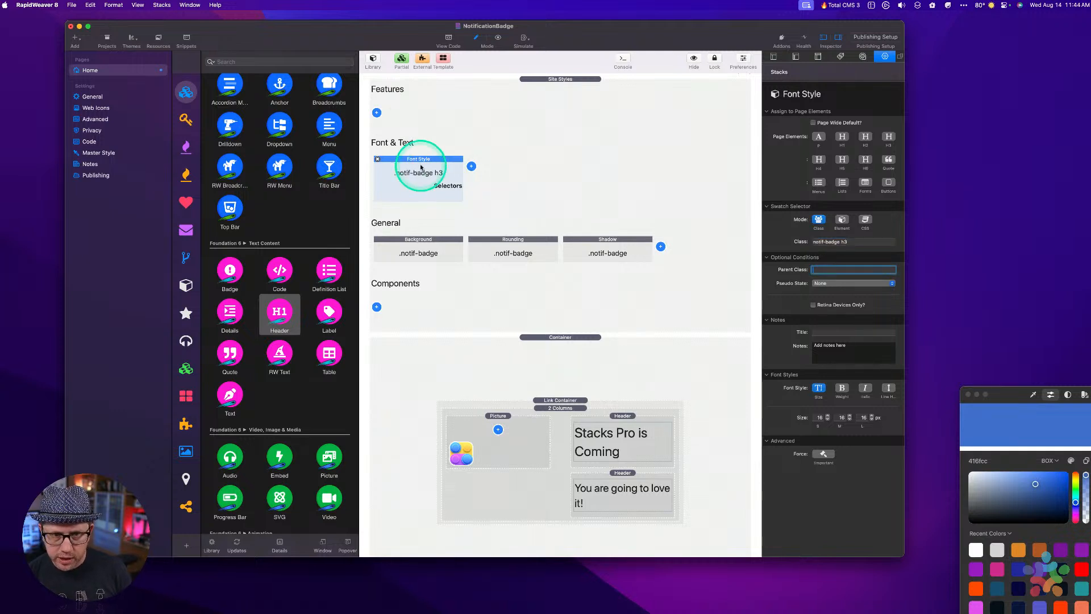
Compare the upper header's settings with the new Font Style swatch and preview the swatch's effect.
left_click(623, 415)
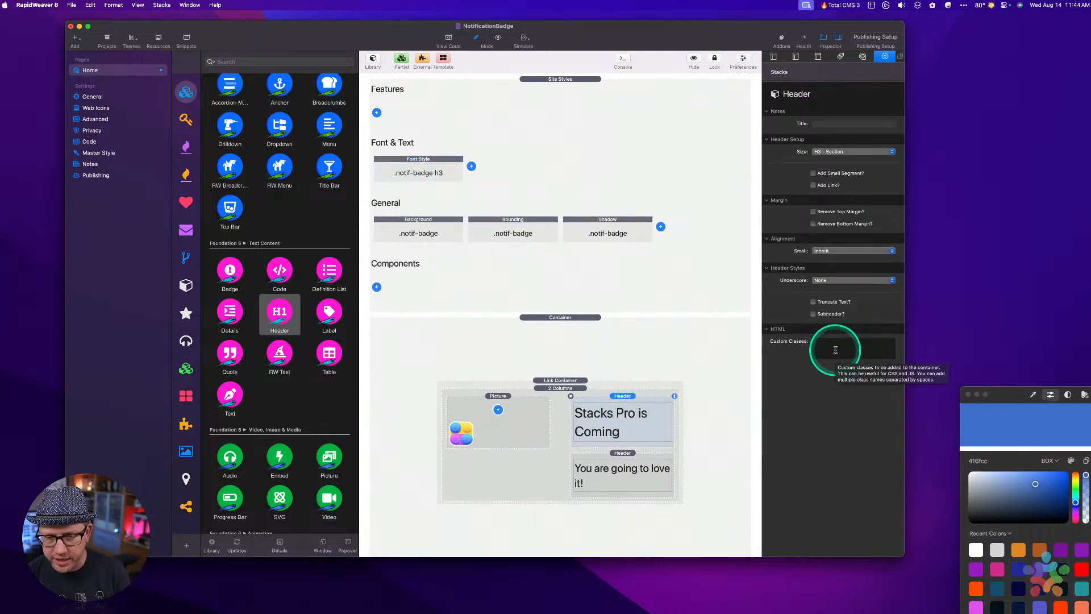
left_click(439, 165)
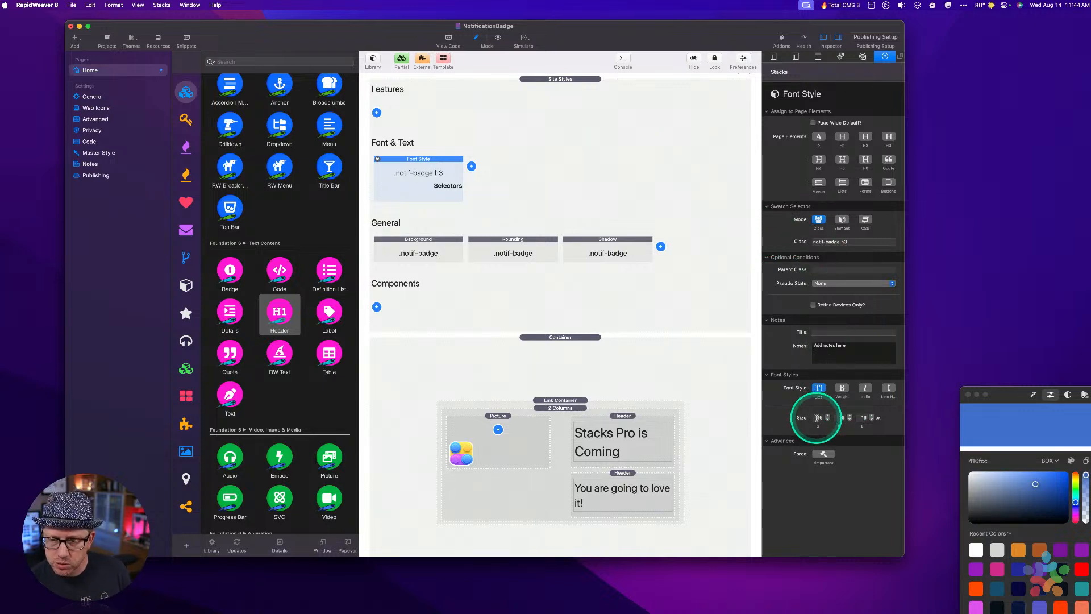
key("super+r")
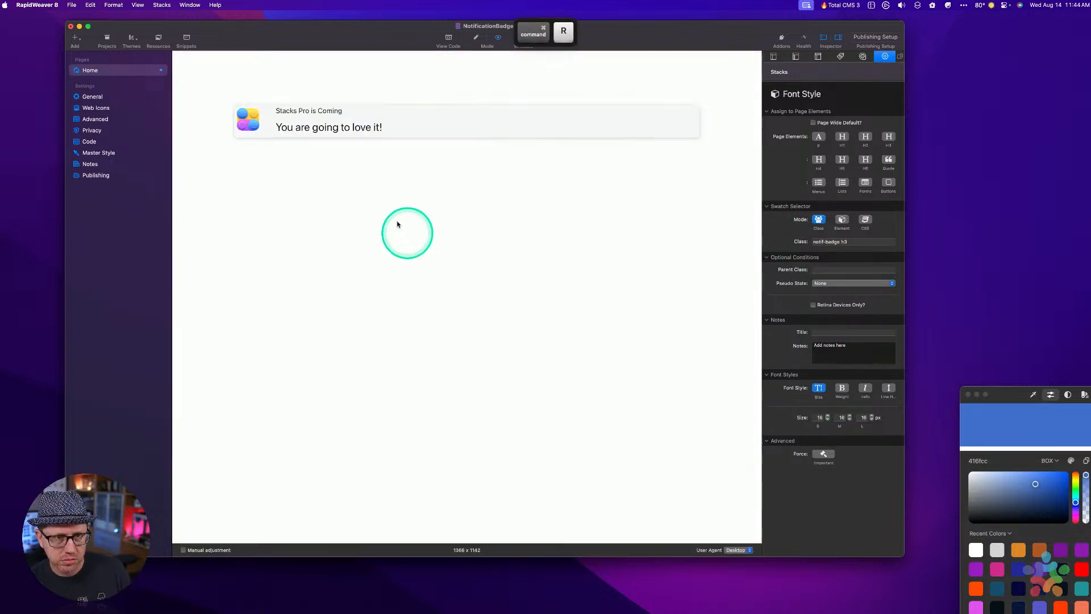
key("super+r")
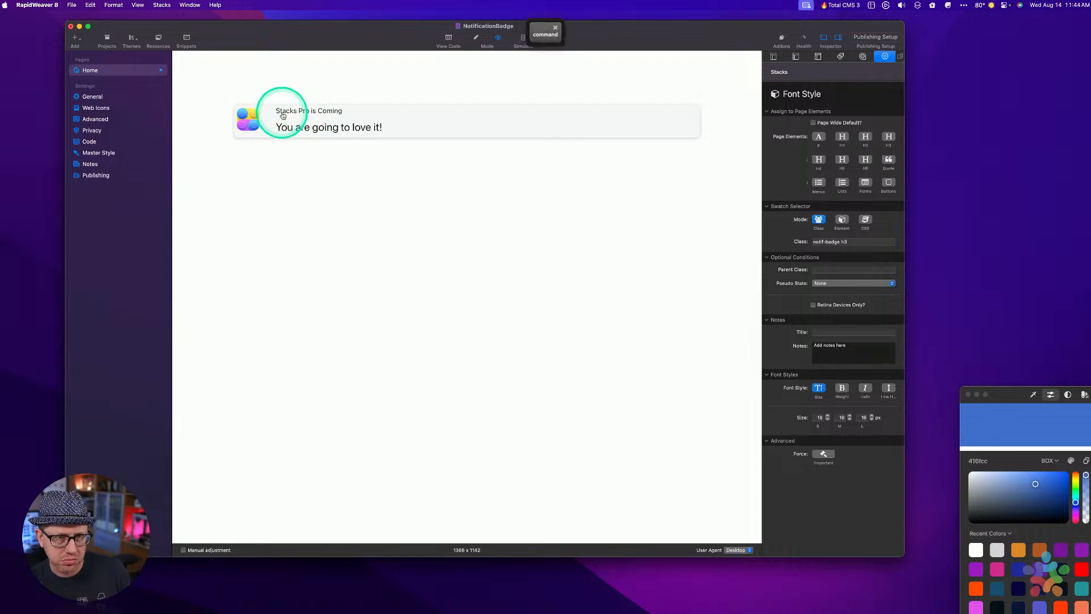
Enable font weight on the notif-badge h3 swatch, set the size to 24 px and the weight to 600, and preview the badge.
left_click(842, 388)
left_click(819, 418)
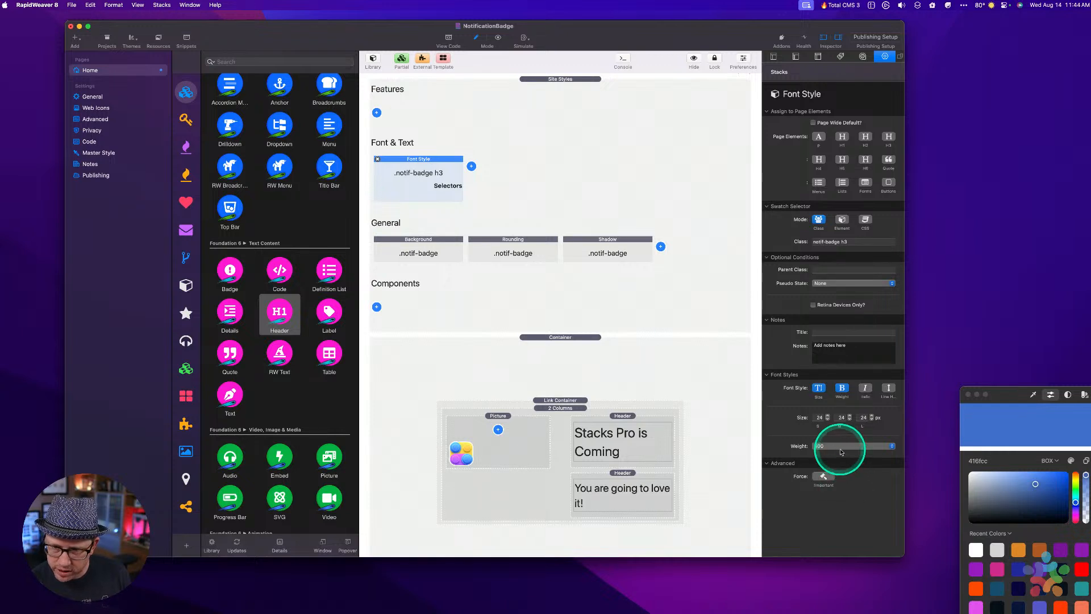
left_click(845, 445)
left_click(835, 463)
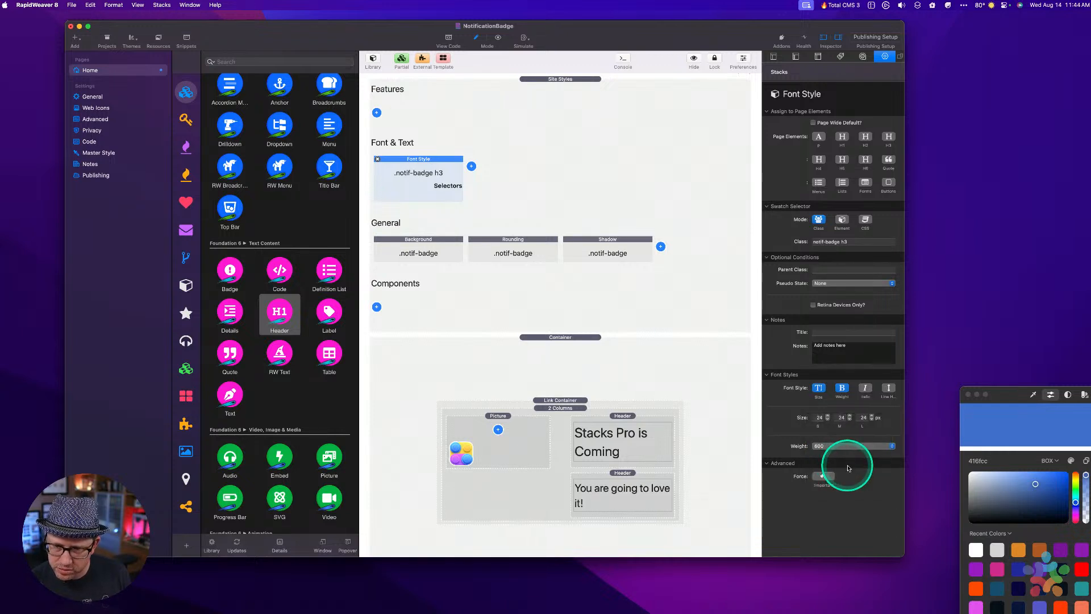
key("super+r")
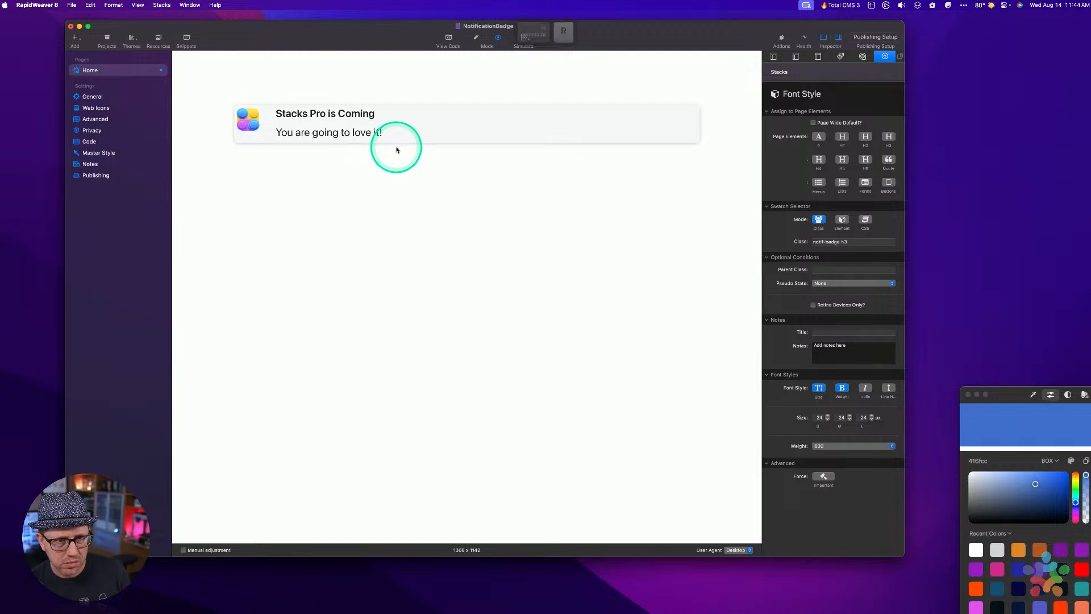
key("super+r")
Set the notif-badge h3 swatch's font size to 18 px and check the result in preview.
double_click(816, 416)
key("super")
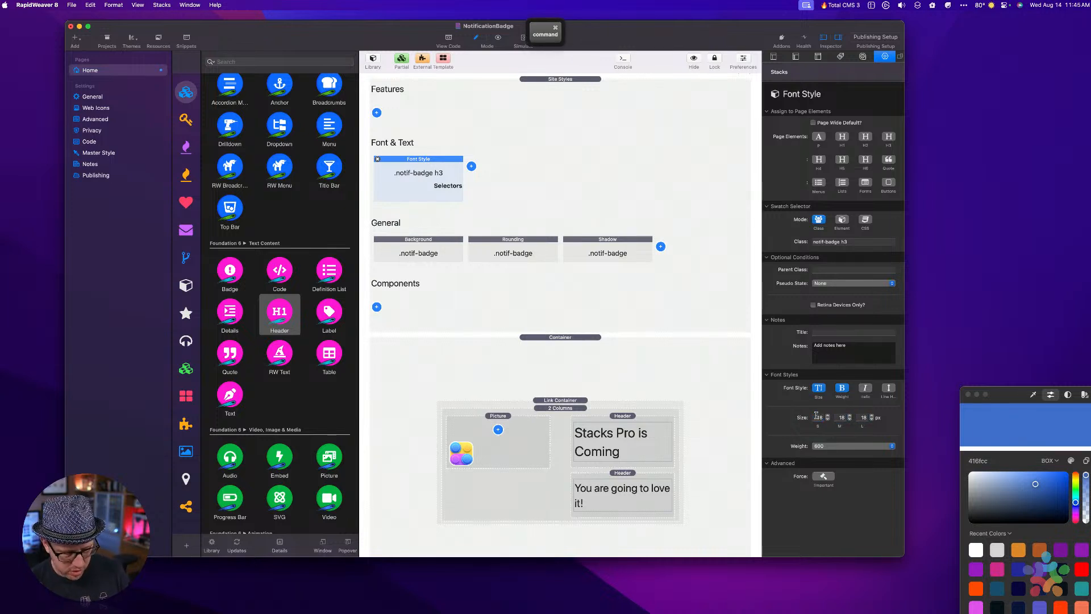
key("super+r")
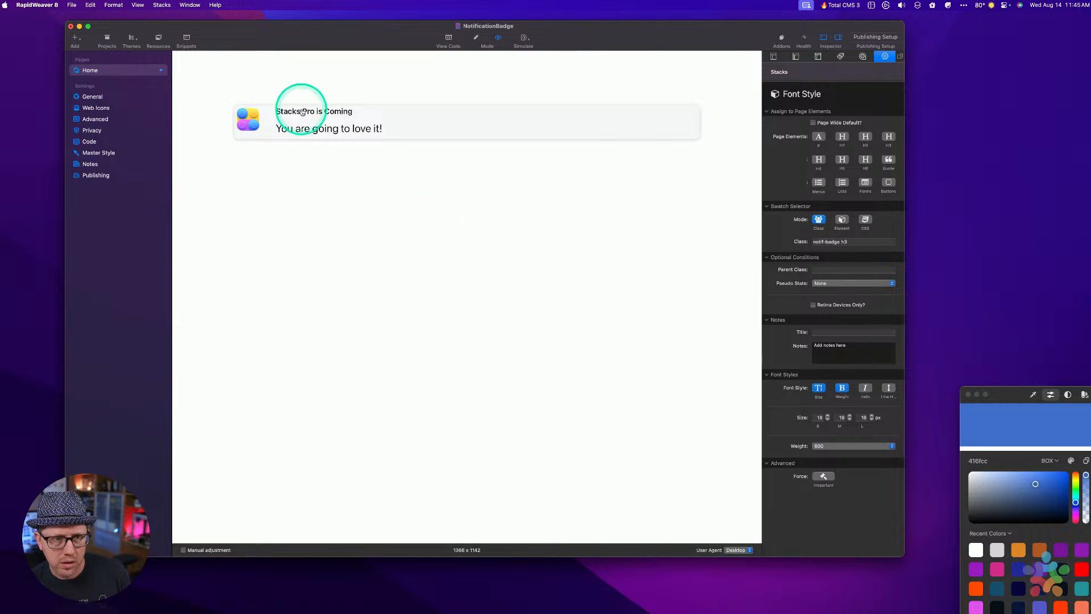
key("super+r")
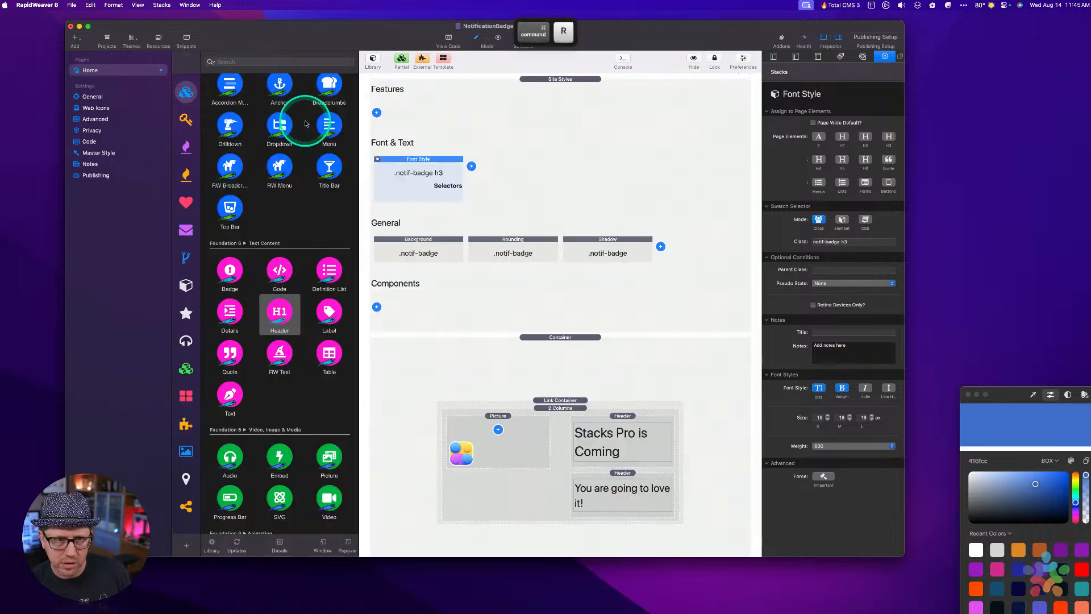
left_click(563, 420)
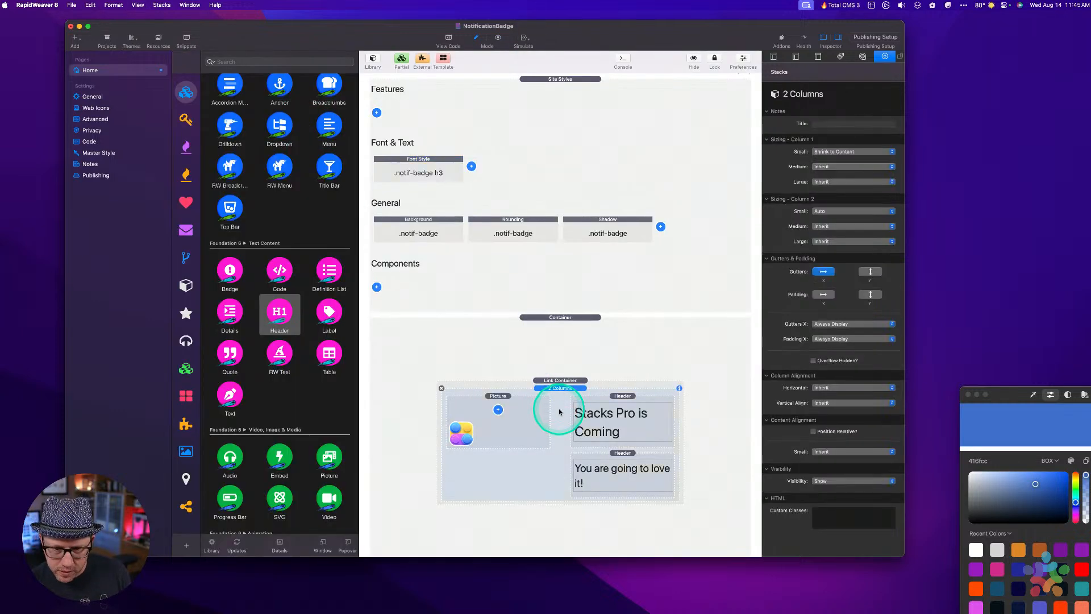
left_click(497, 397)
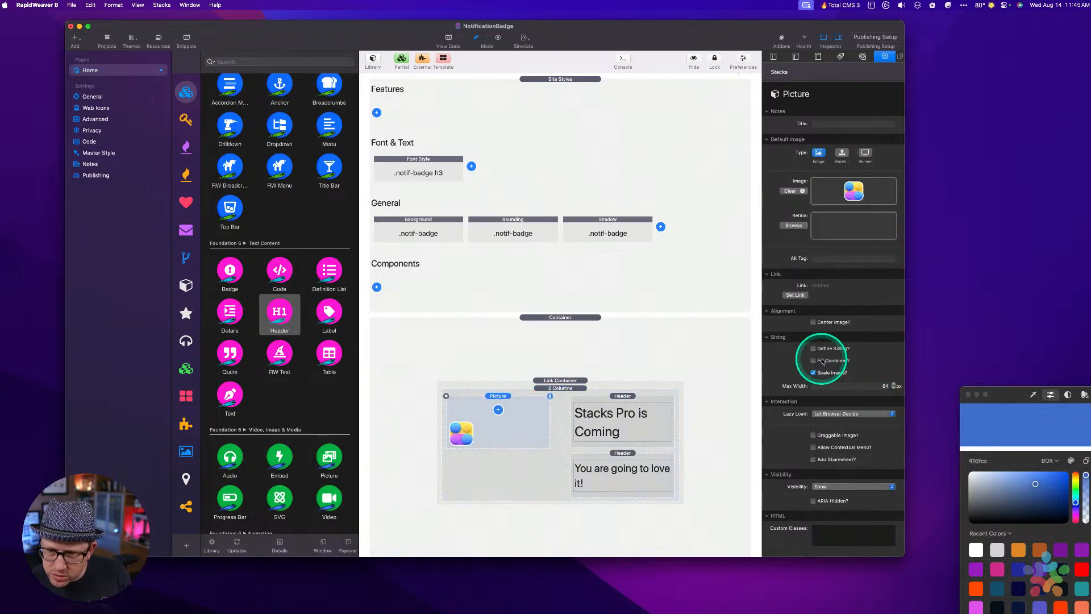
left_click(563, 388)
Duplicate the notif-badge h3 Font Style swatch and change the copy's class to "notif-badge h4".
left_click(430, 170)
key("super+c")
key("super+v")
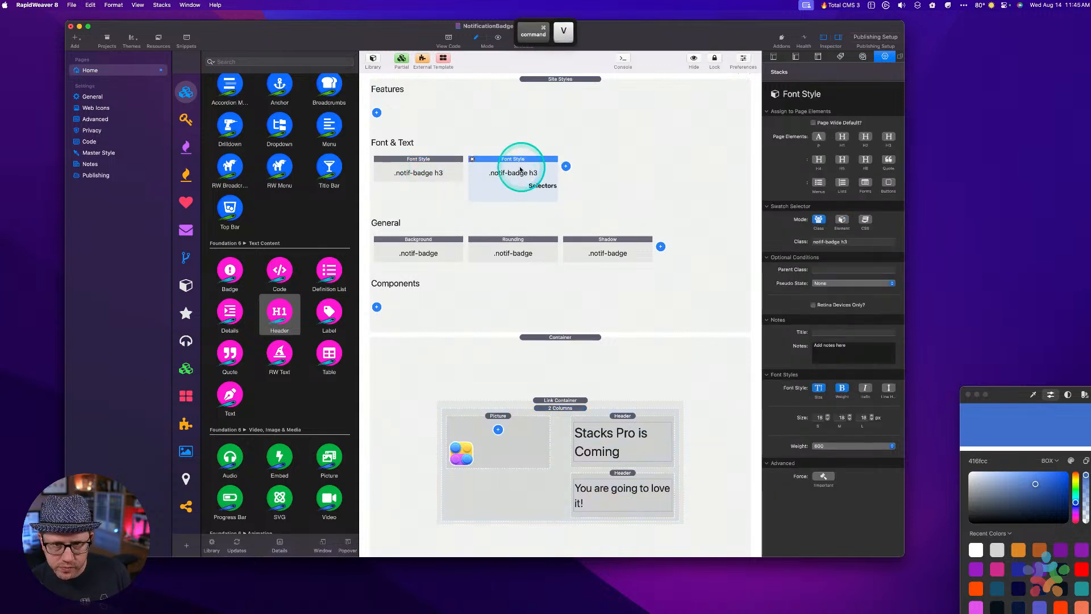
left_click(860, 243)
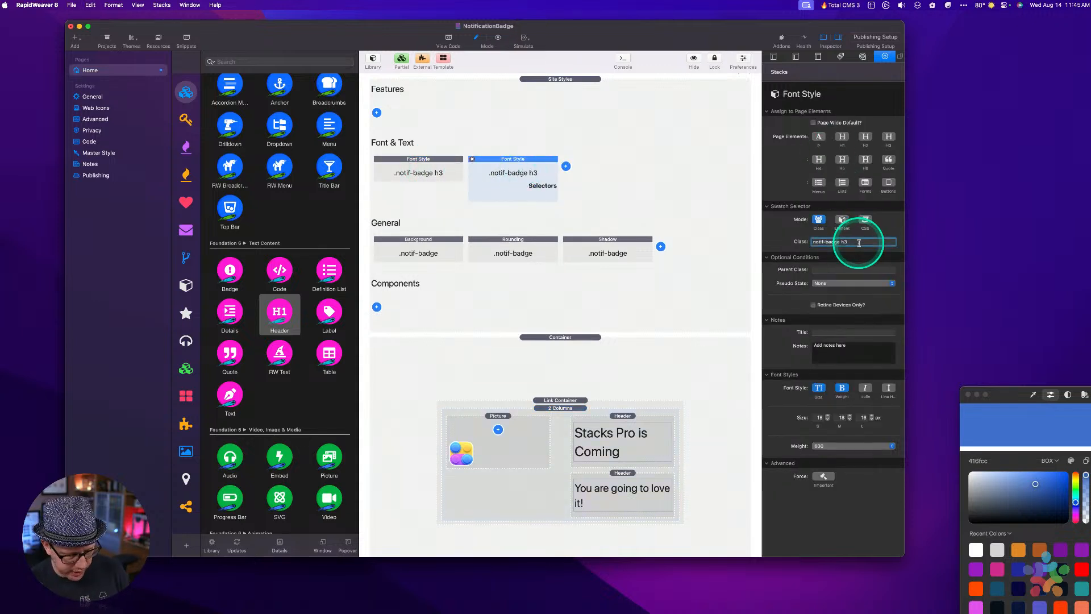
Set the notif-badge h4 swatch's font size to 14 px and its weight to 400, and preview the badge.
left_click(816, 417)
key("Tab")
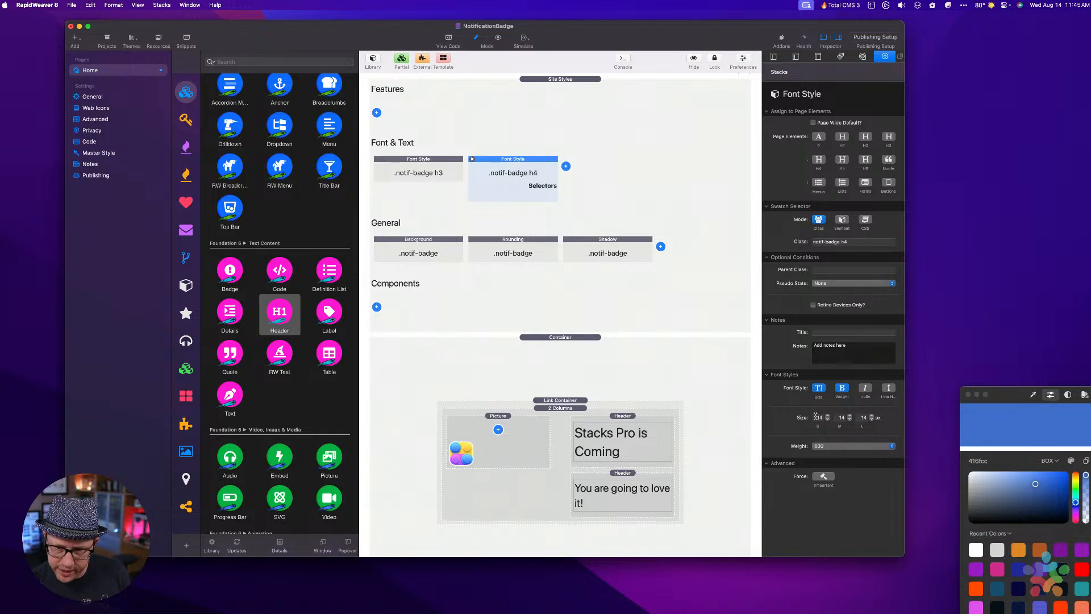
left_click(842, 389)
left_click(843, 389)
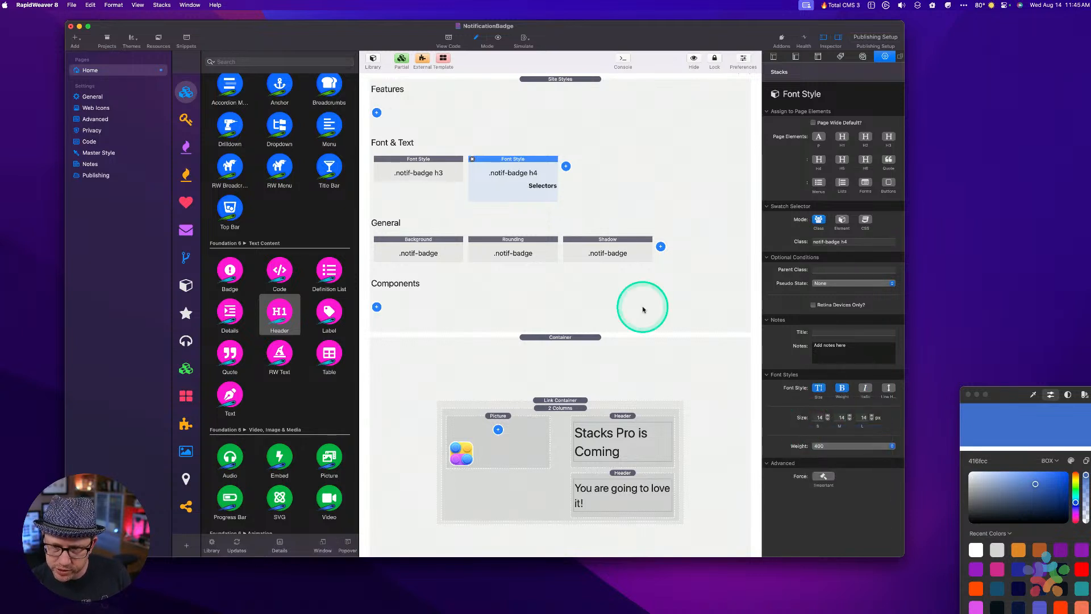
key("super+r")
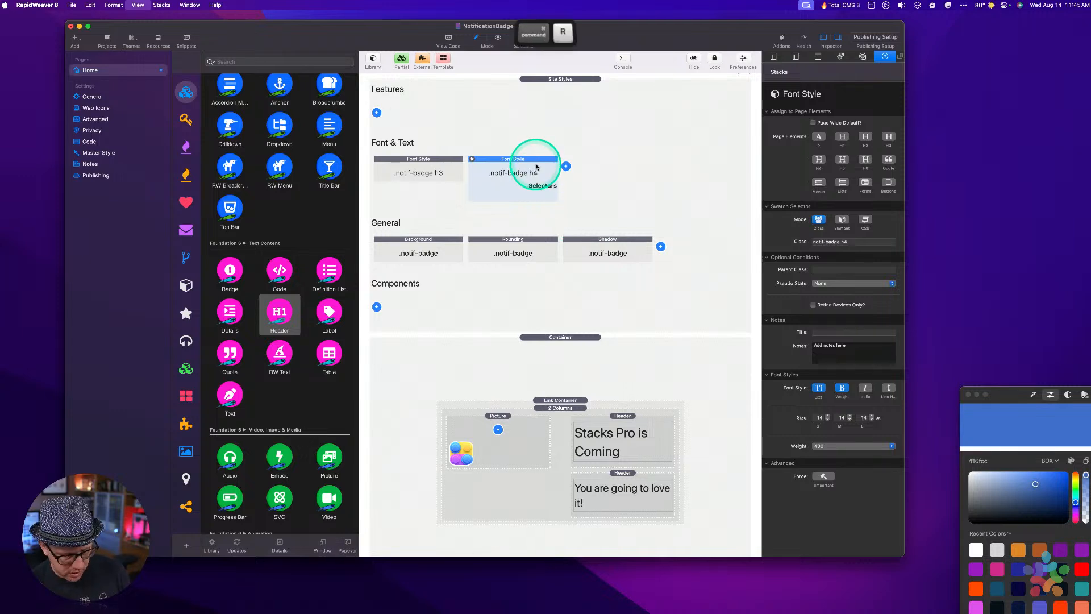
key("super+r")
Remove the top and bottom margins of both the upper and lower headers in the badge.
left_click(622, 421)
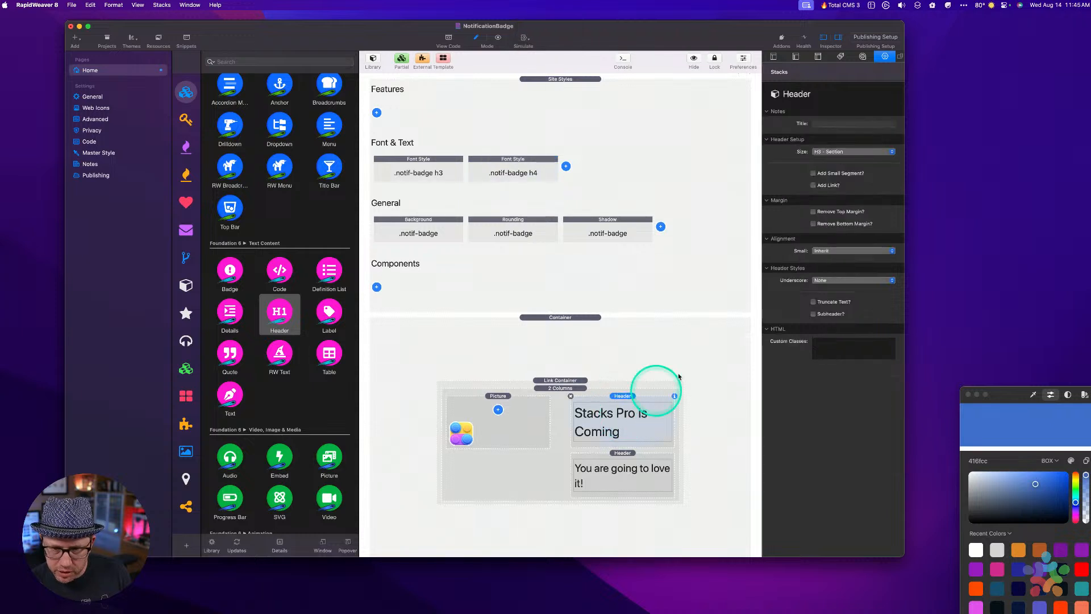
left_click(813, 212)
left_click(814, 224)
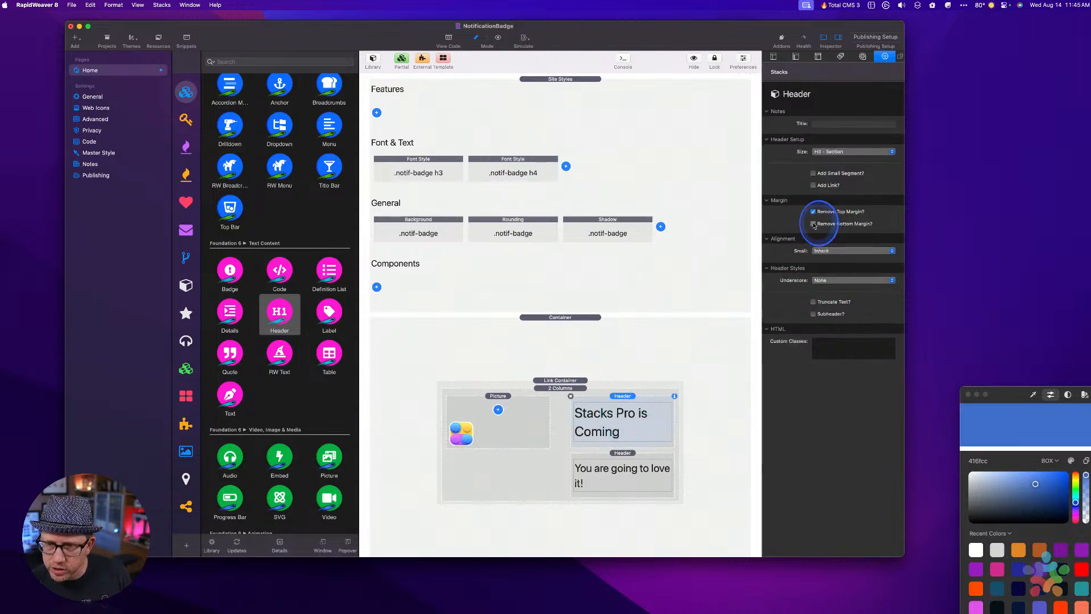
left_click(621, 455)
left_click(814, 212)
left_click(813, 224)
Preview the badge to check the spacing between its headers and return to editing.
left_click(502, 304)
key("ctrl+r")
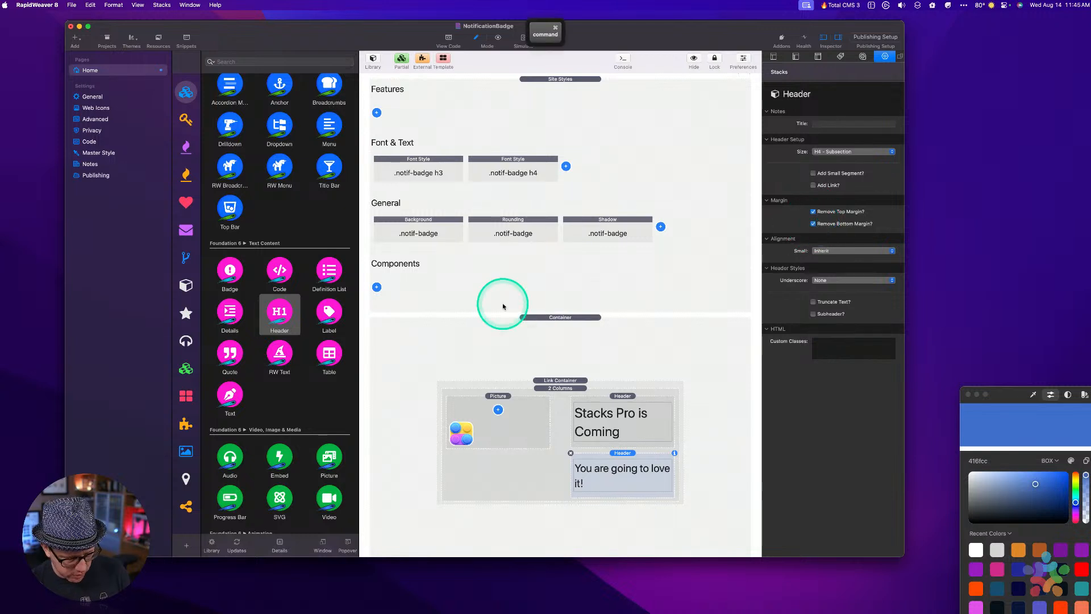
left_click(256, 193)
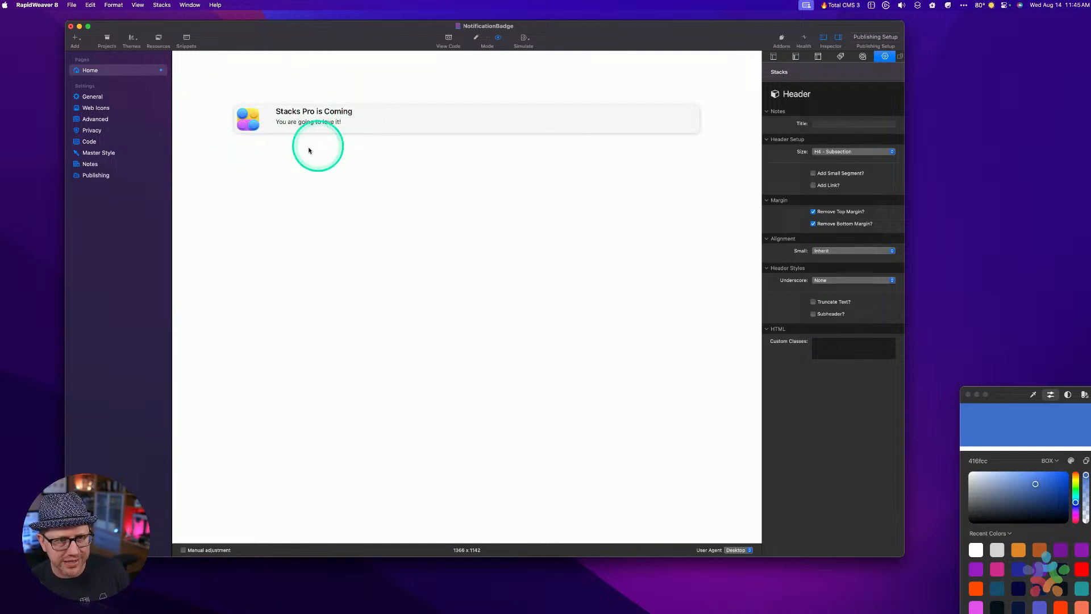
key("super+r")
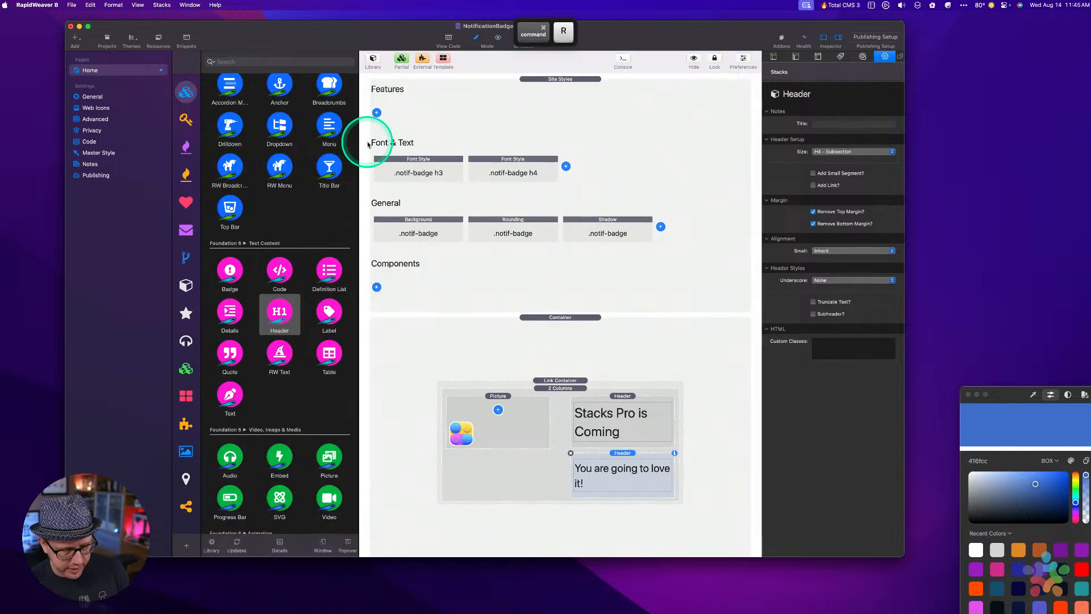
Add a Padding swatch to the General site styles and set its class to "notif-badge".
left_click(559, 381)
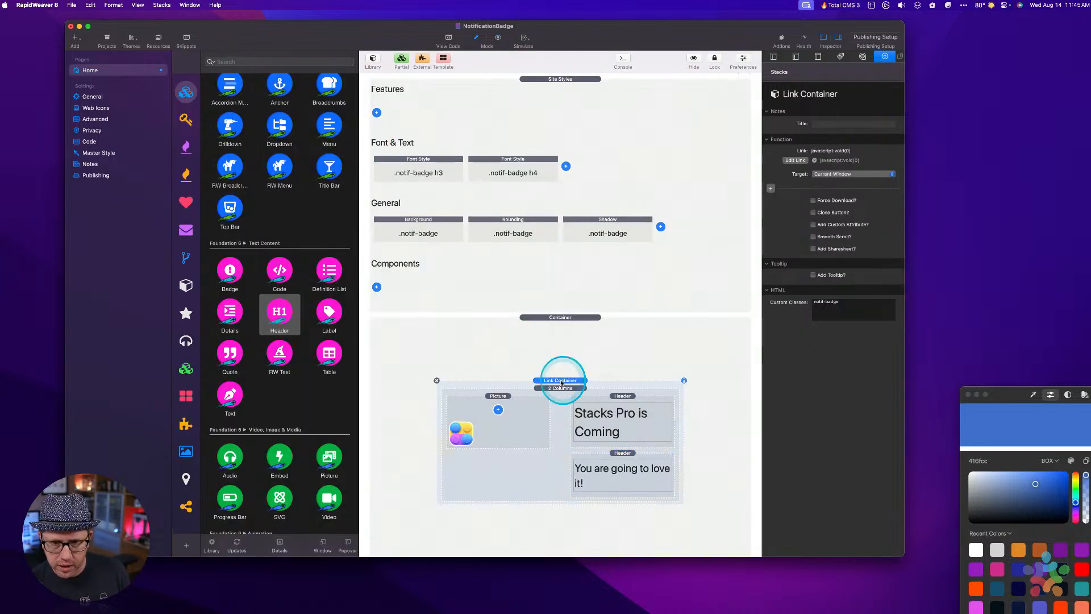
left_click(660, 227)
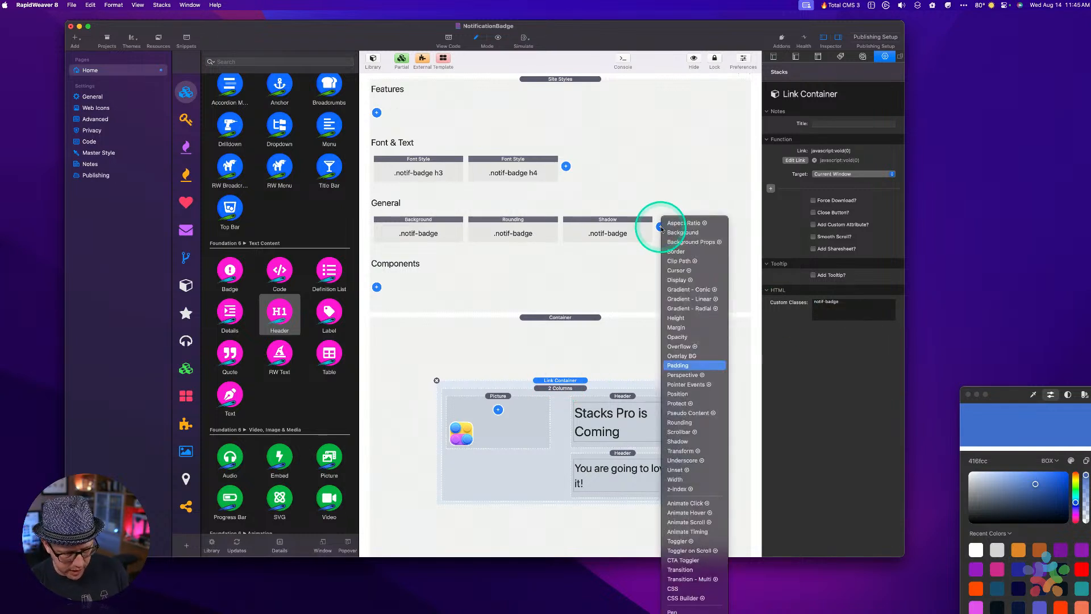
left_click(677, 365)
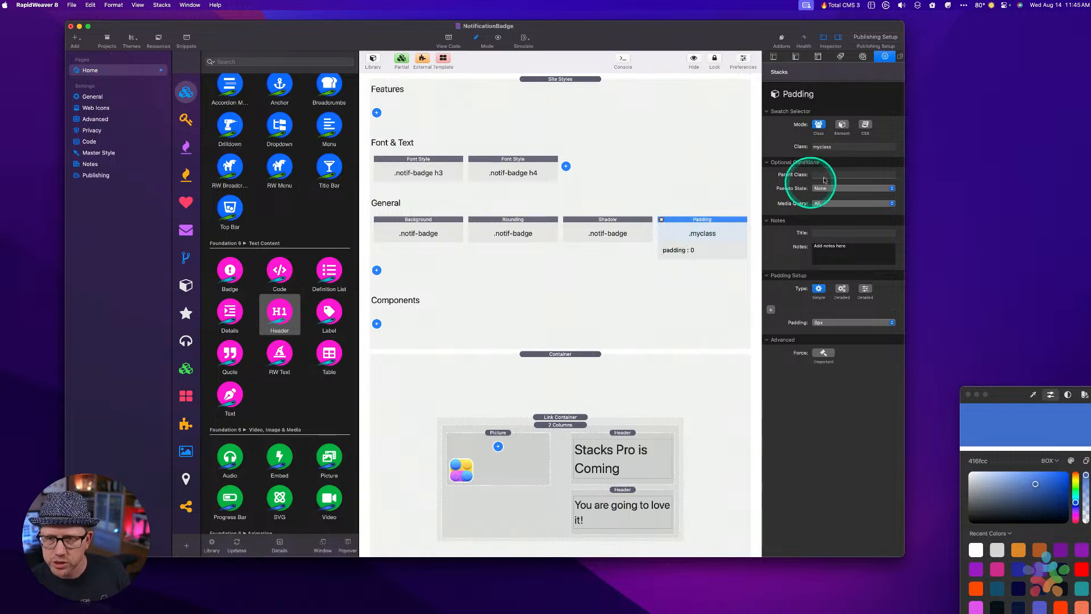
left_click(835, 148)
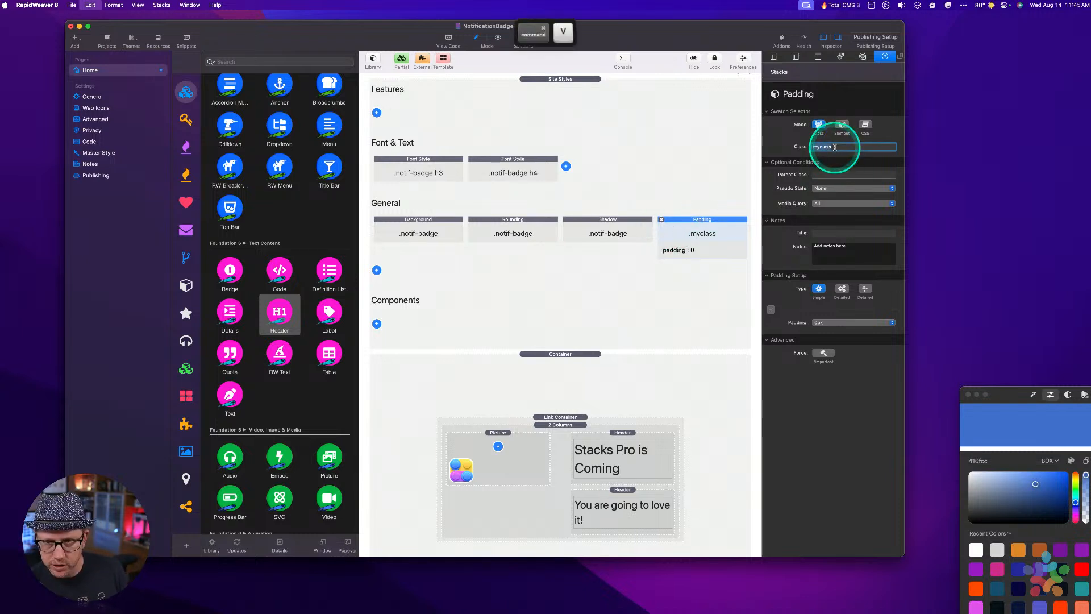
key("super+shift+v")
key("Down")
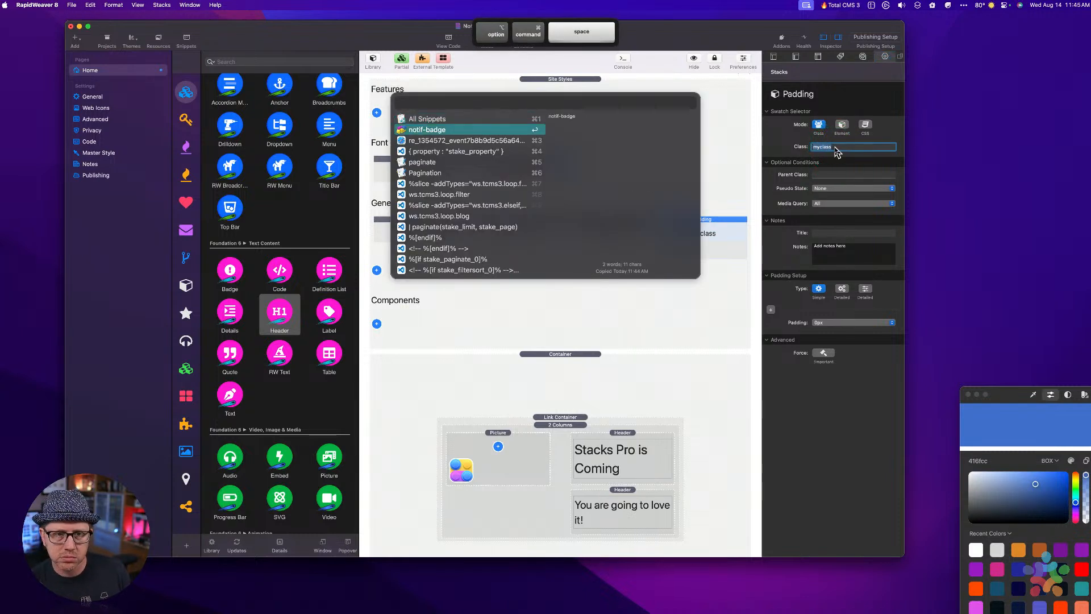
key("Return")
key("Tab")
Set the notif-badge Padding swatch's padding to 8px and preview the badge.
left_click(817, 320)
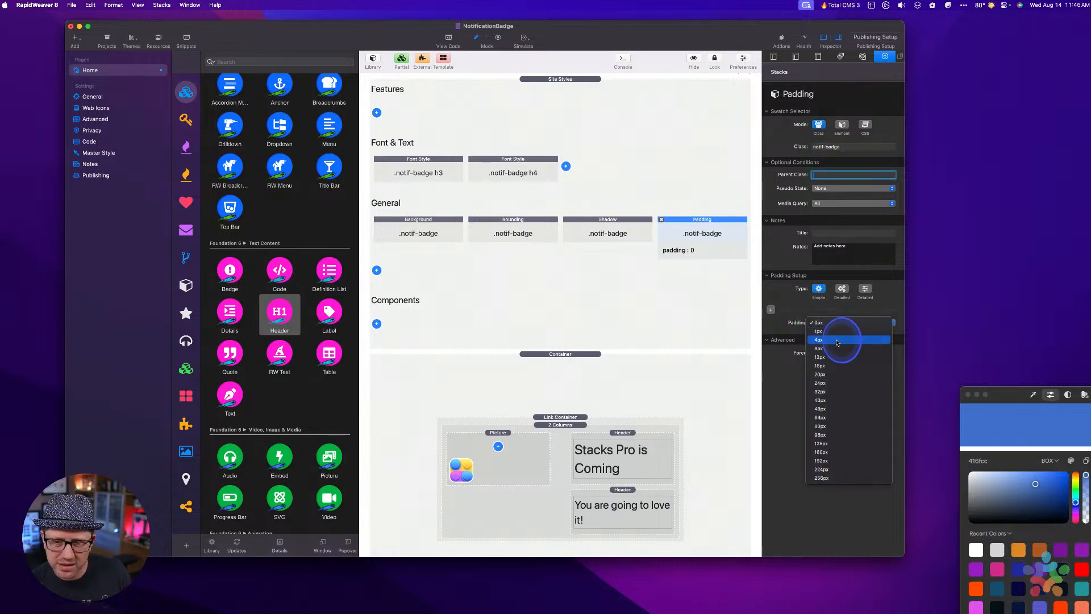
left_click(834, 349)
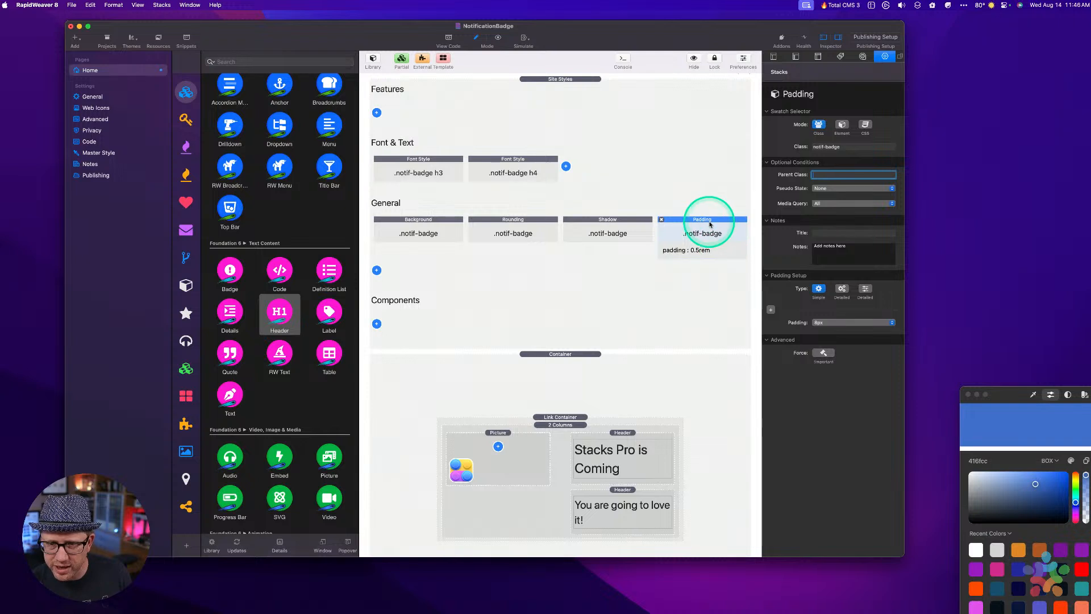
left_click(633, 272)
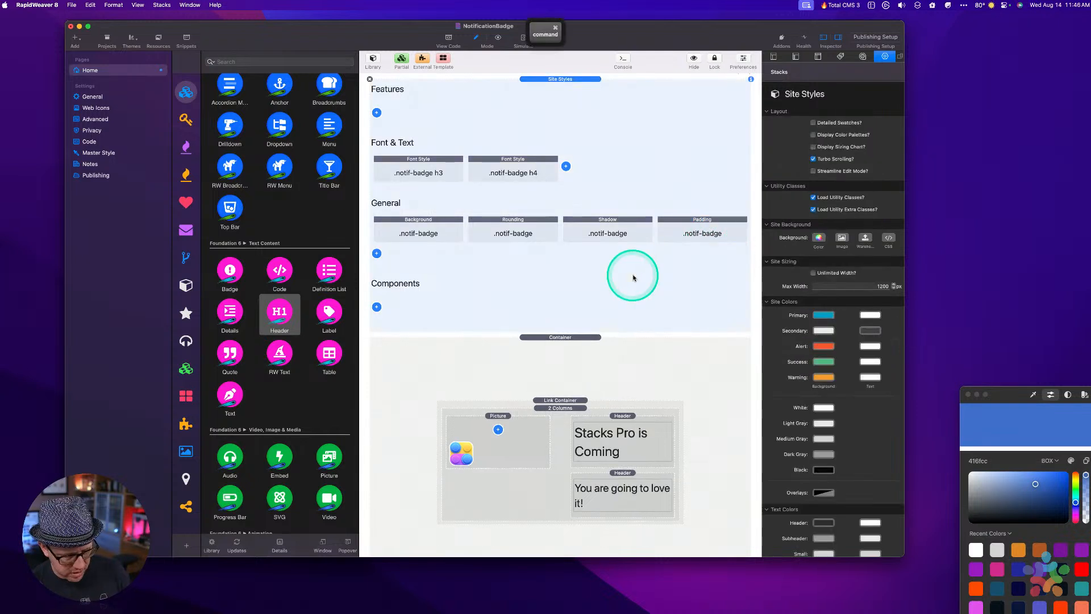
key("ctrl+r")
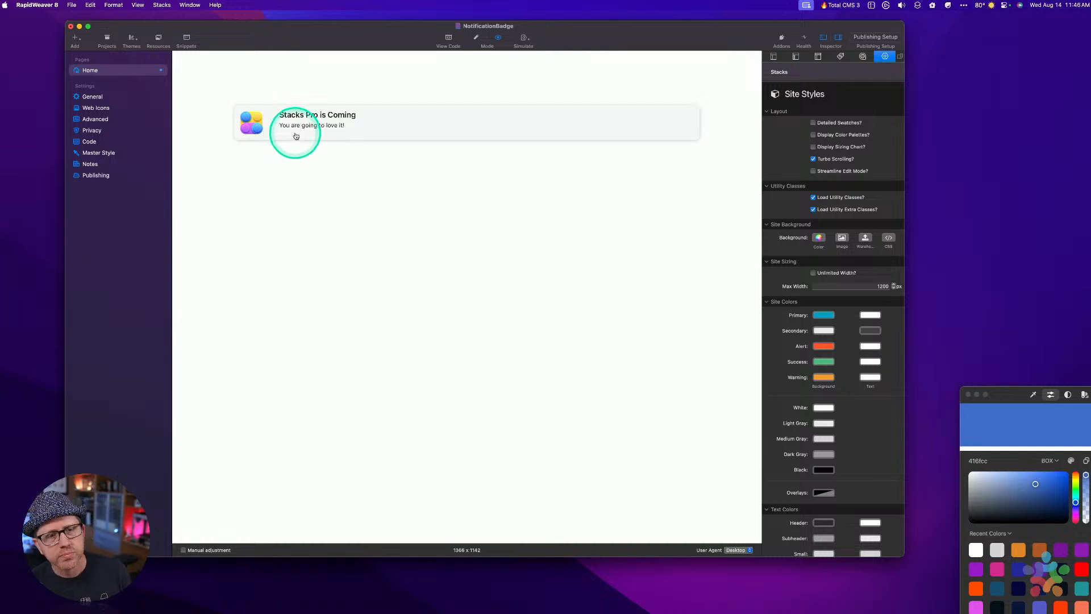
key("super+shift+p")
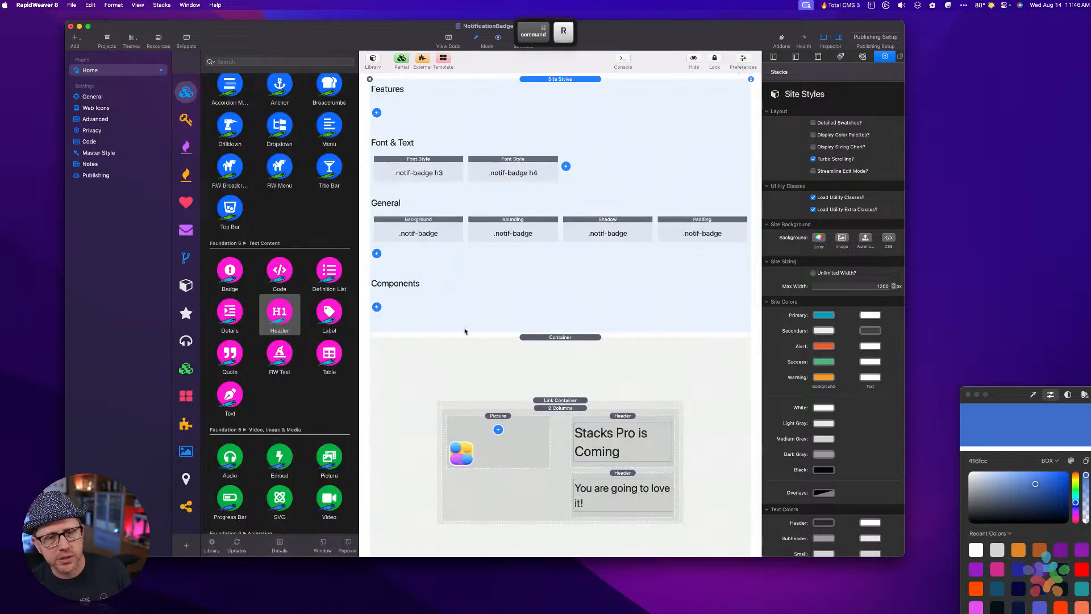
Set column 2's small sizing in the badge's 2 Columns stack to Shrink to Content and preview the page.
left_click(566, 410)
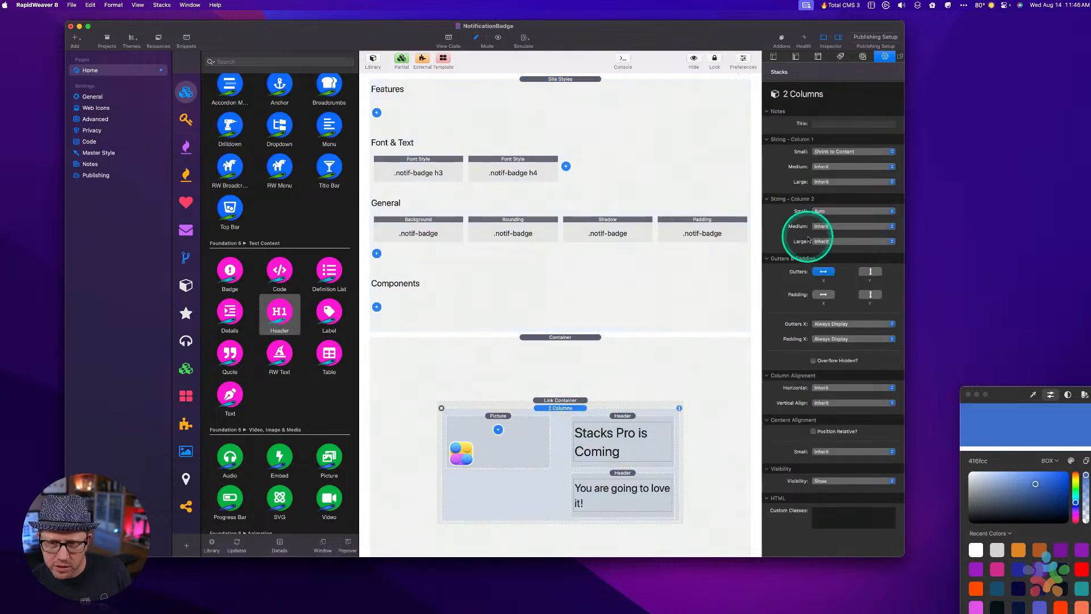
left_click(836, 211)
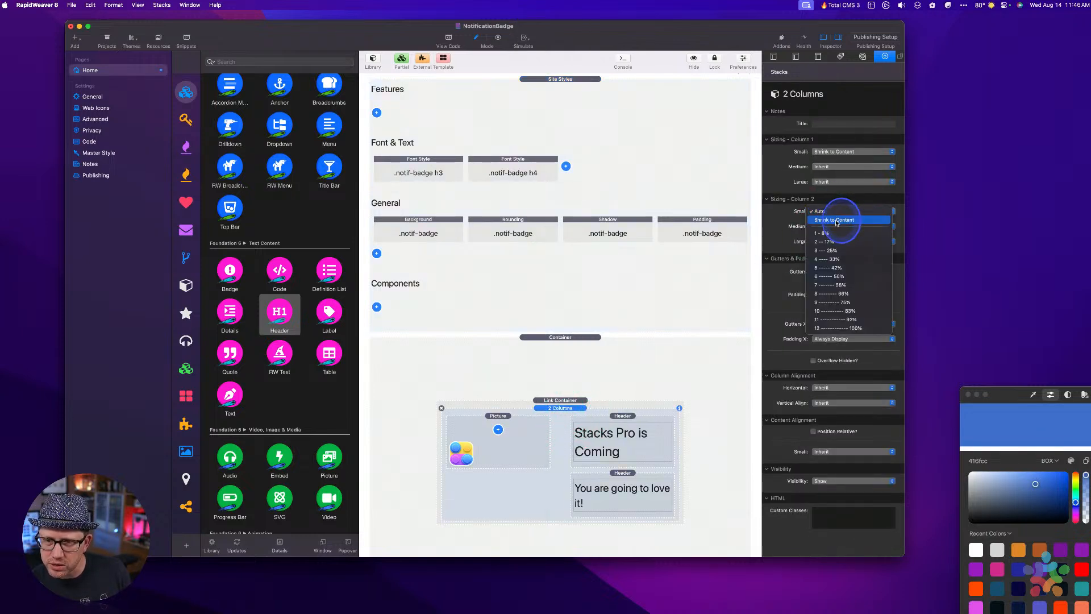
left_click(835, 220)
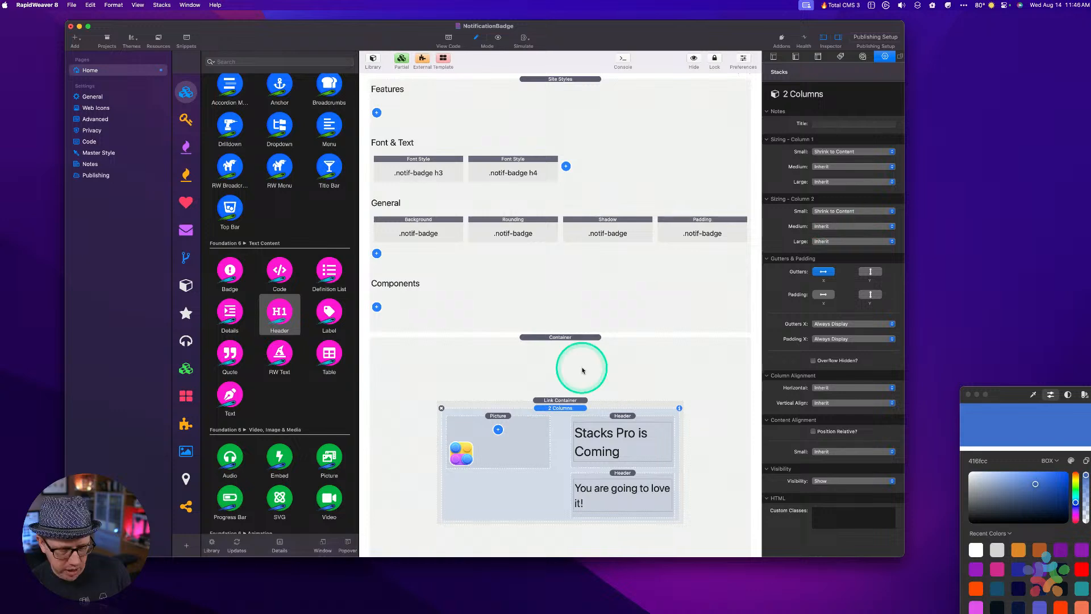
key("super+r")
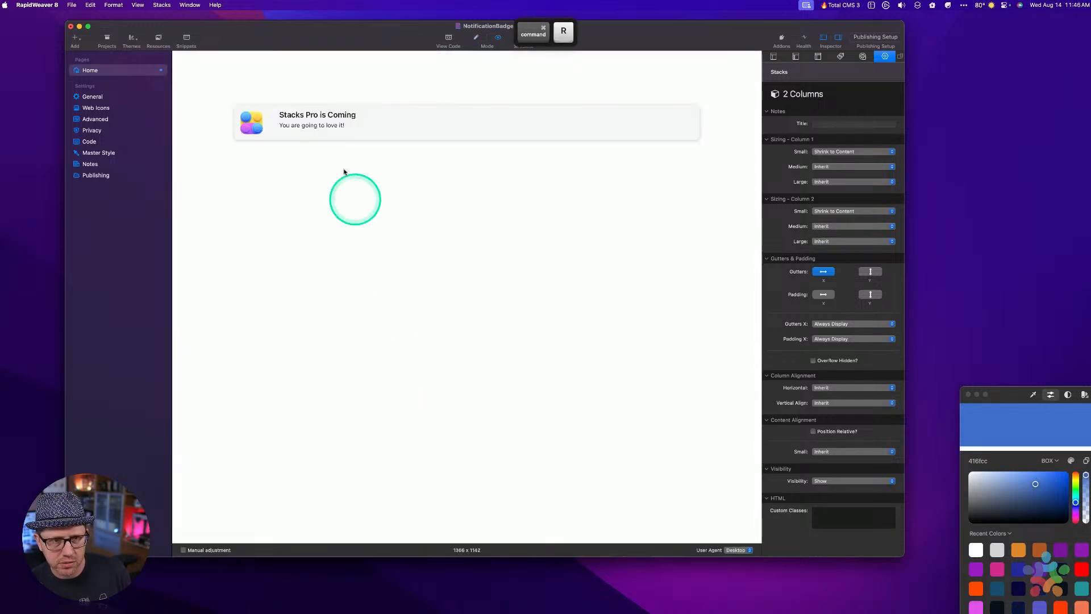
key("super+r")
Add a Display swatch to the General site styles.
left_click(550, 401)
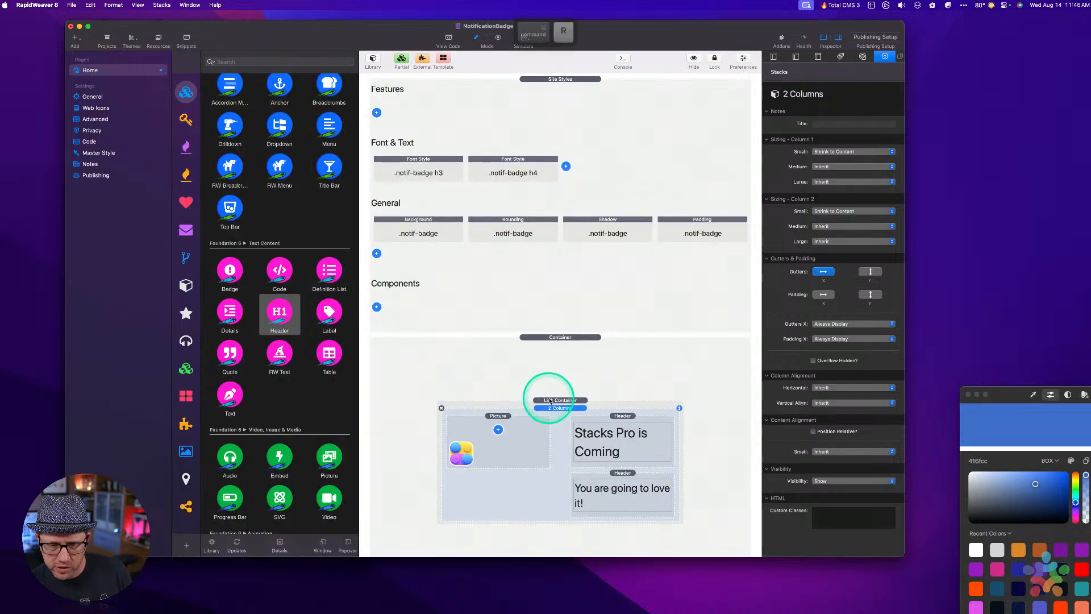
left_click(376, 253)
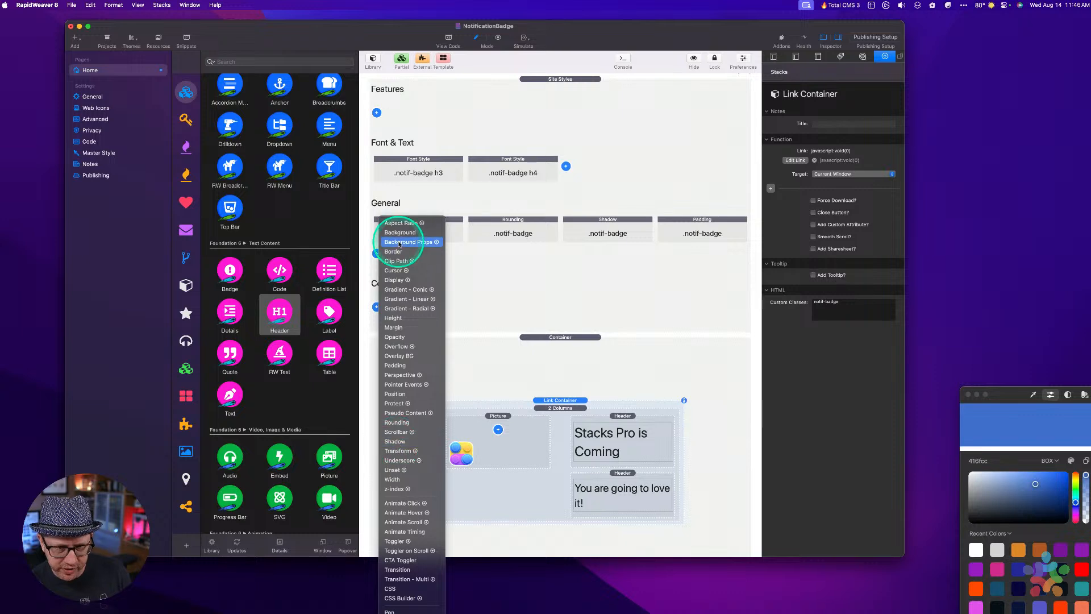
left_click(396, 279)
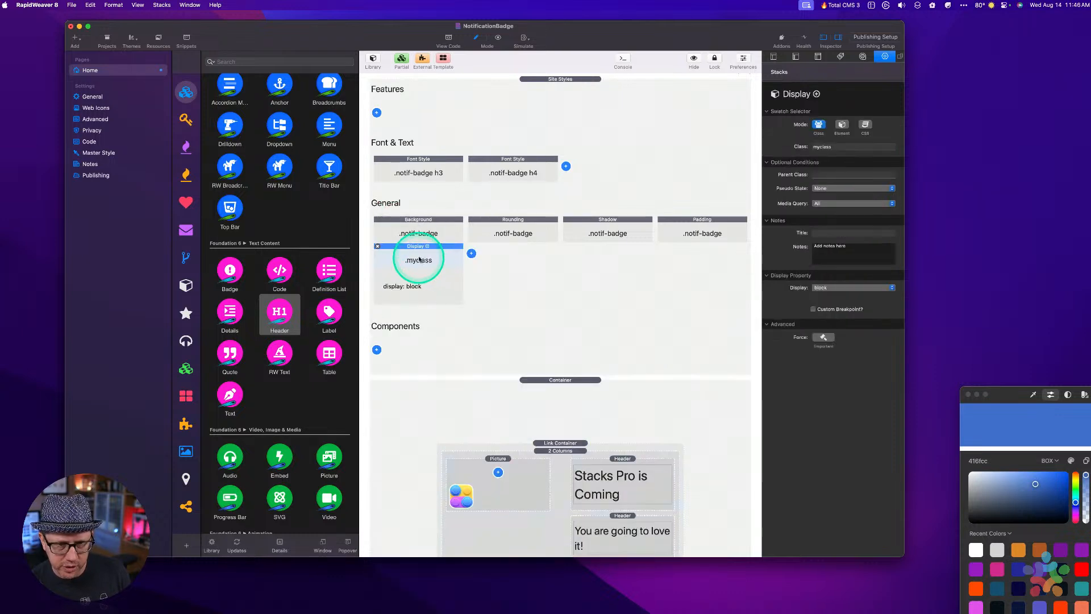
left_click(847, 146)
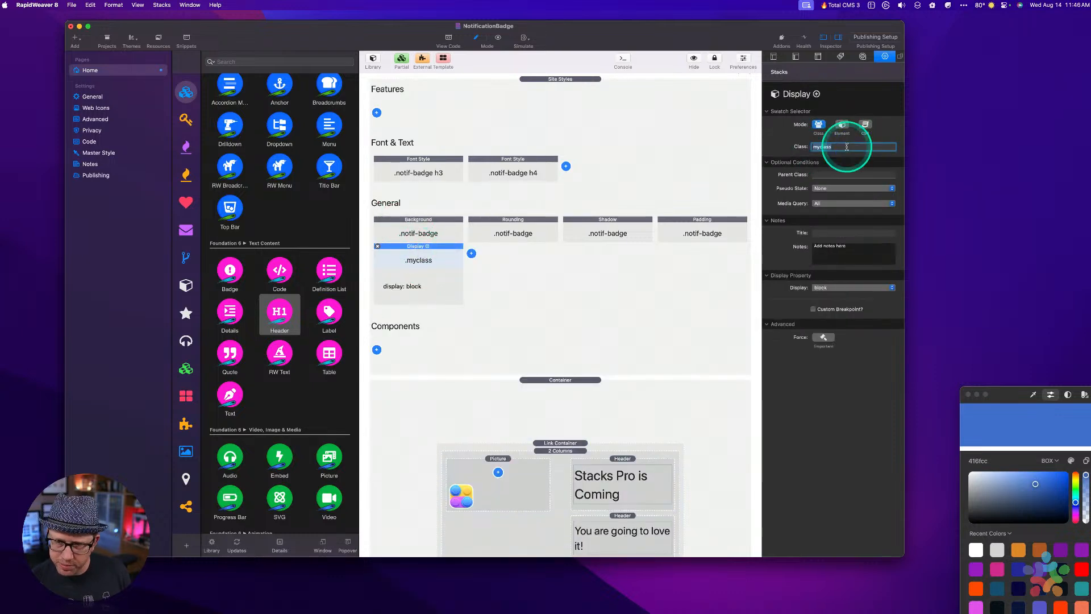
key("super+m")
key("alt+super+c")
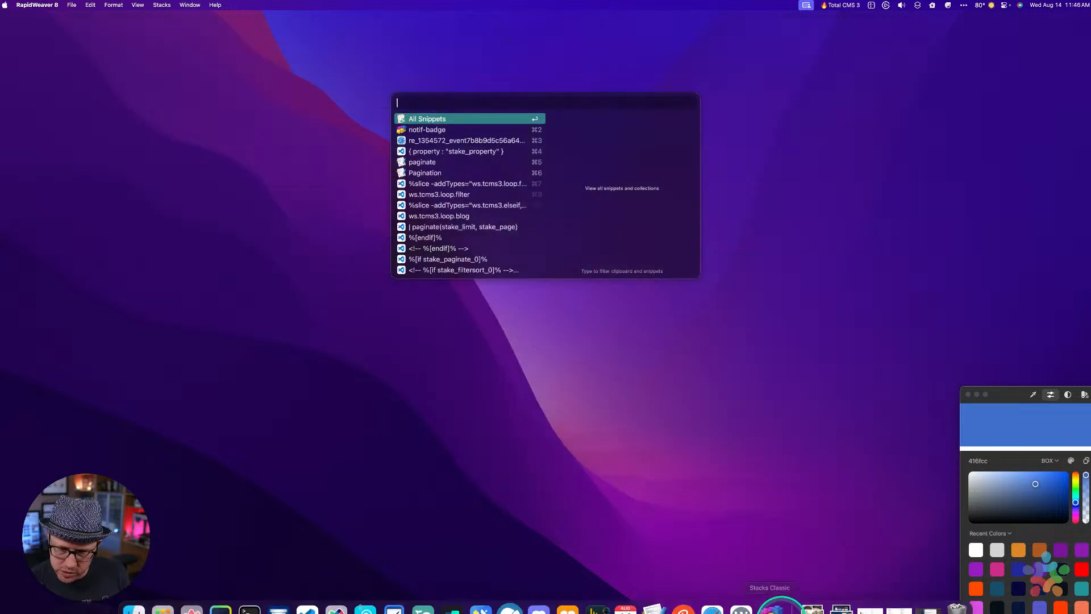
left_click(914, 594)
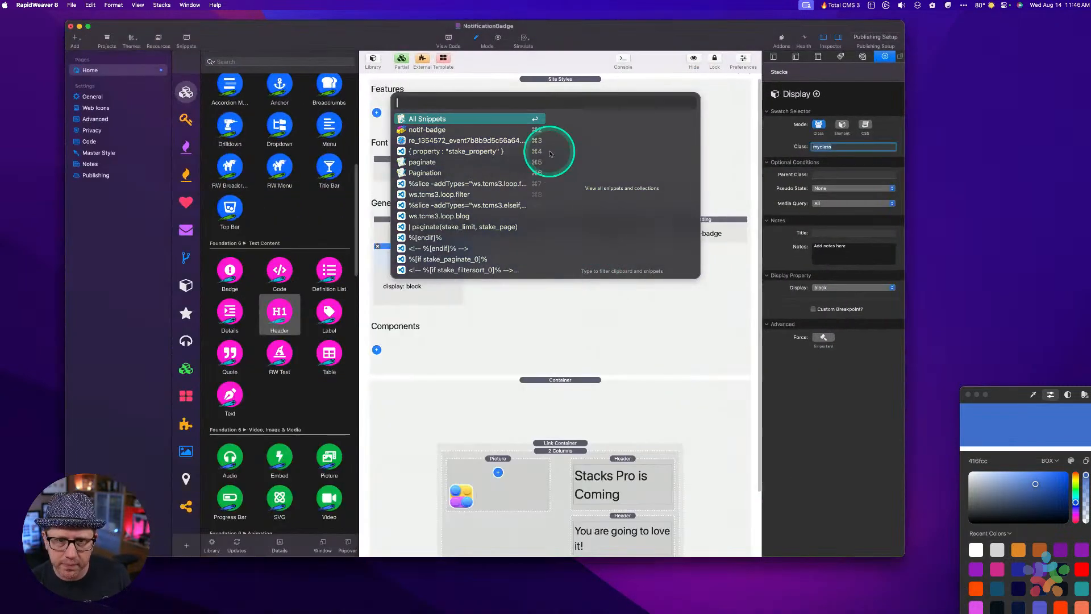
left_click(436, 132)
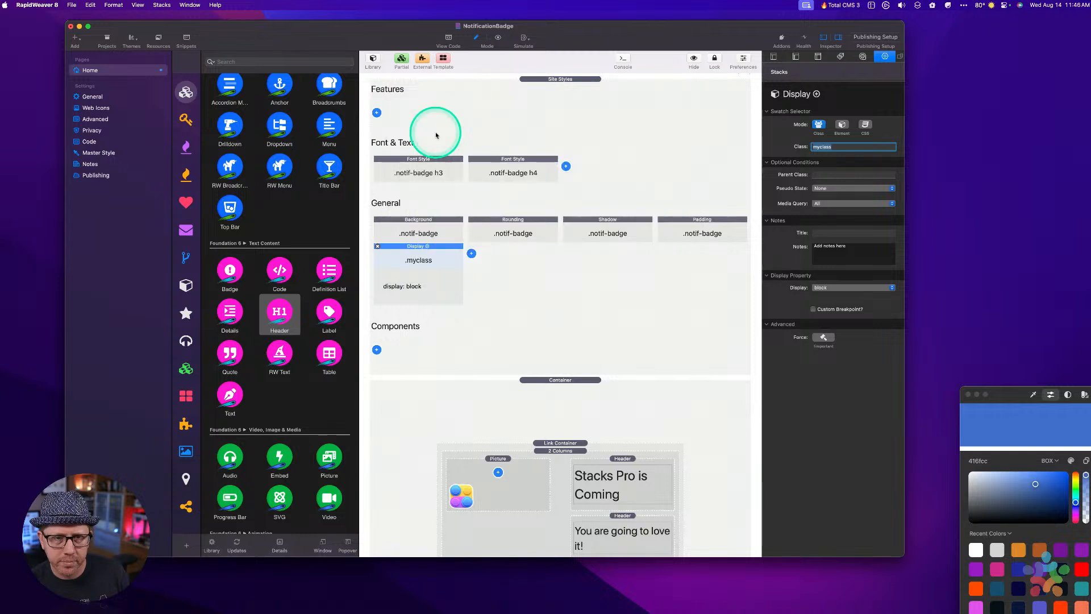
Set the Display swatch's class to "notif-badge" from the clipboard history.
left_click(833, 148)
key("alt+super+space")
key("Down")
key("Return")
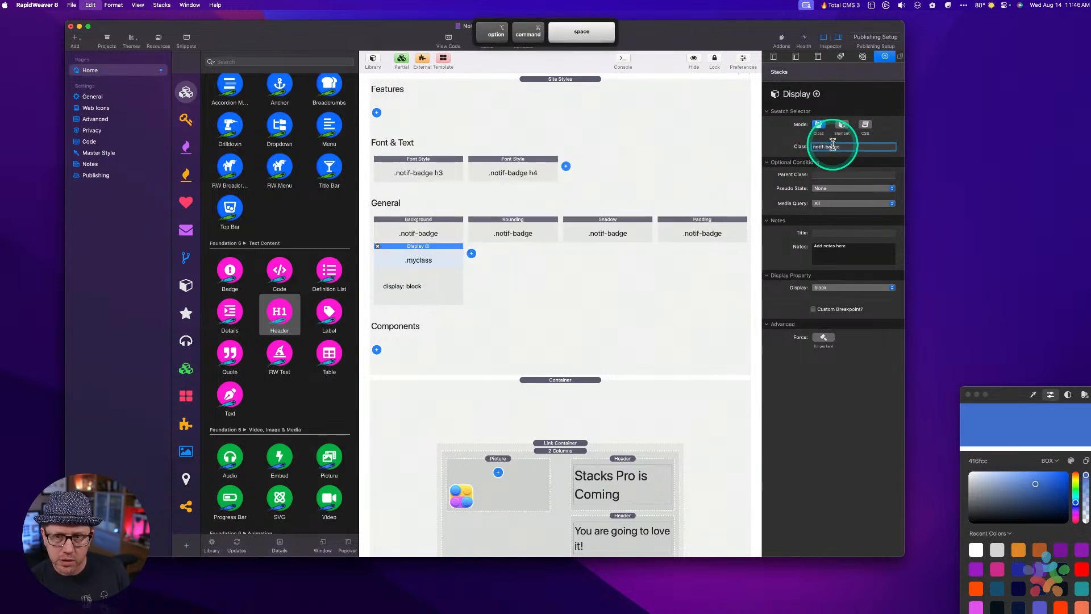
key("Tab")
Set the notif-badge Display swatch's display property to inline-block and preview the badge.
left_click(830, 288)
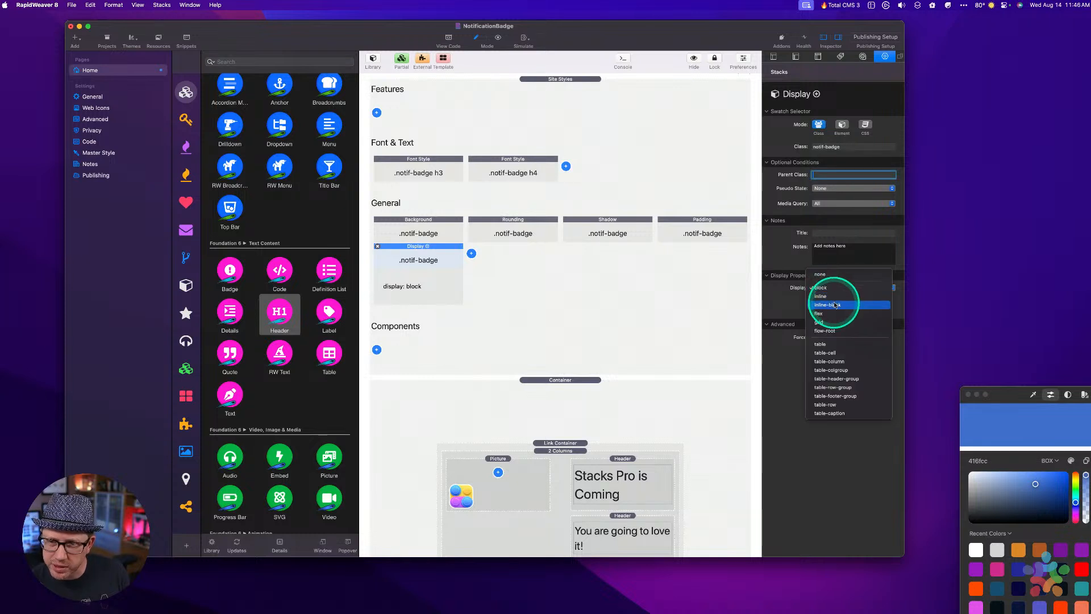
left_click(834, 305)
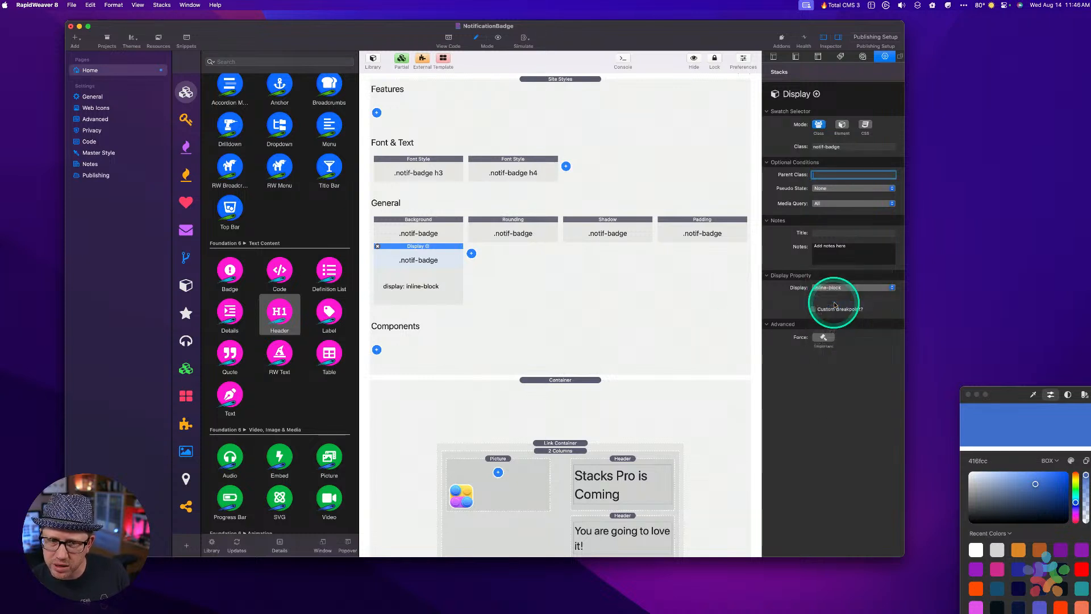
left_click(543, 280)
key("cmd+r")
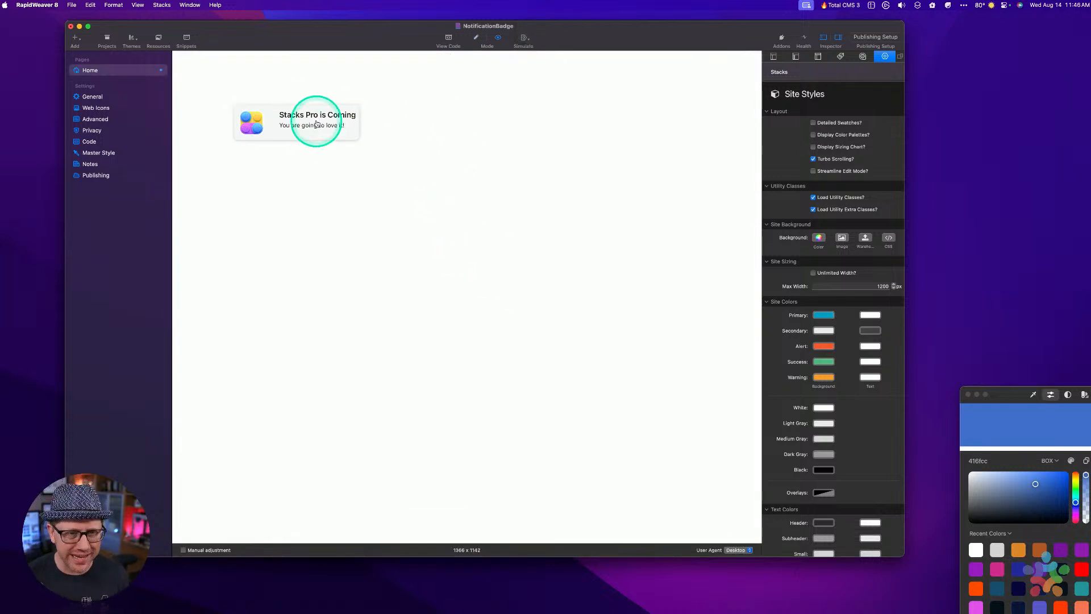
key("super+r")
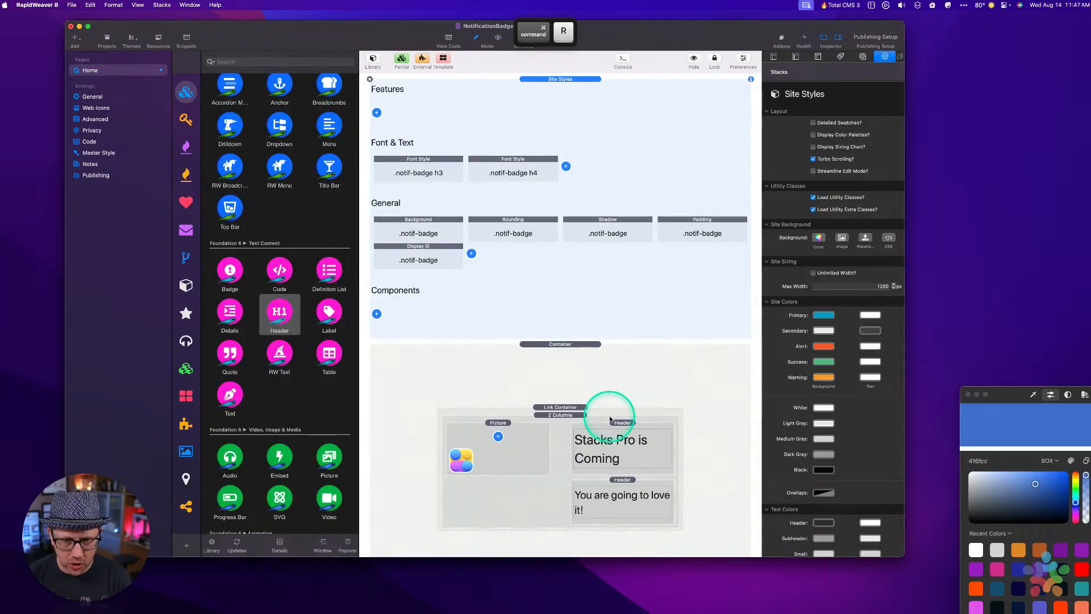
Turn off the horizontal gutters of the badge's 2 Columns stack and preview the result.
left_click(565, 416)
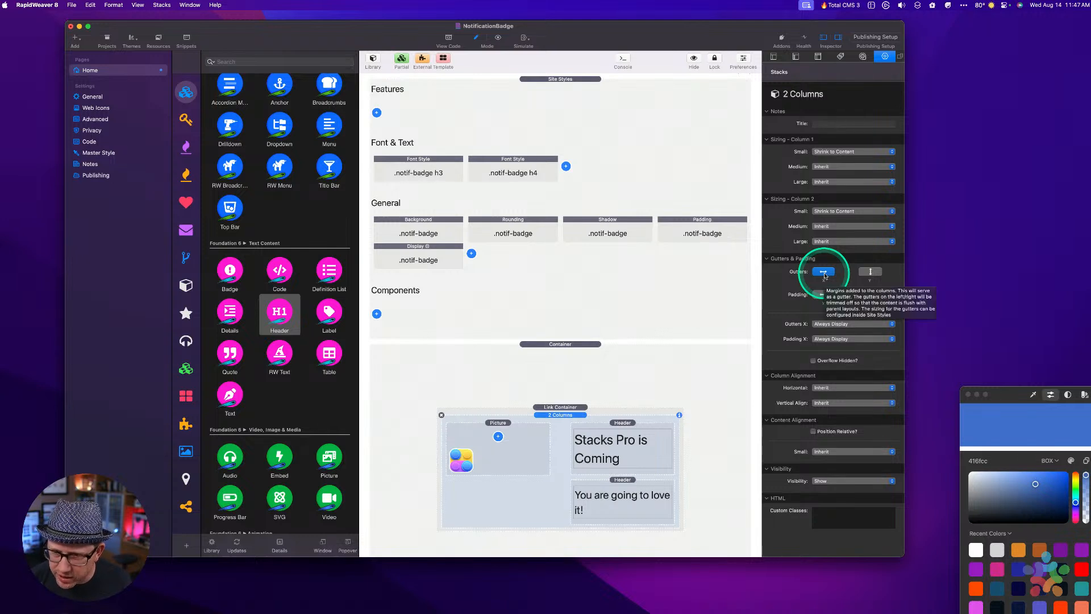
key("super+r")
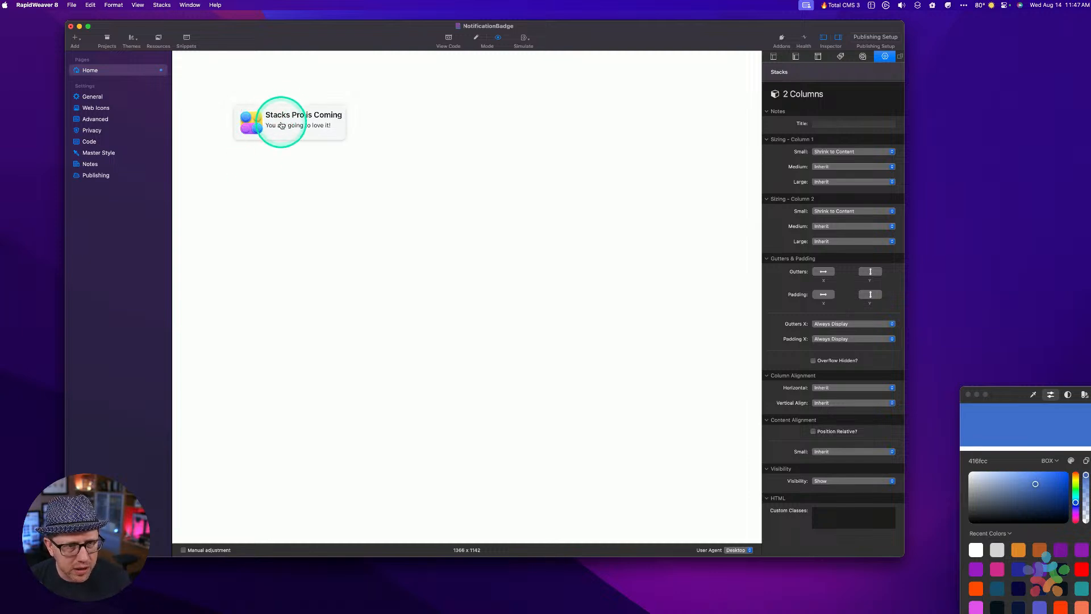
key("super+r")
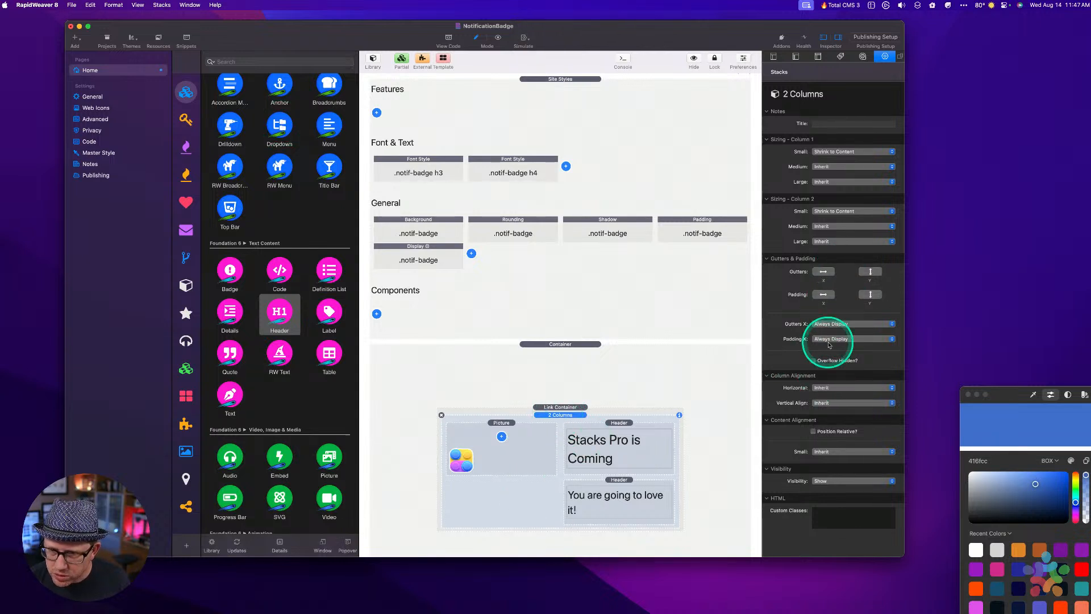
left_click(827, 389)
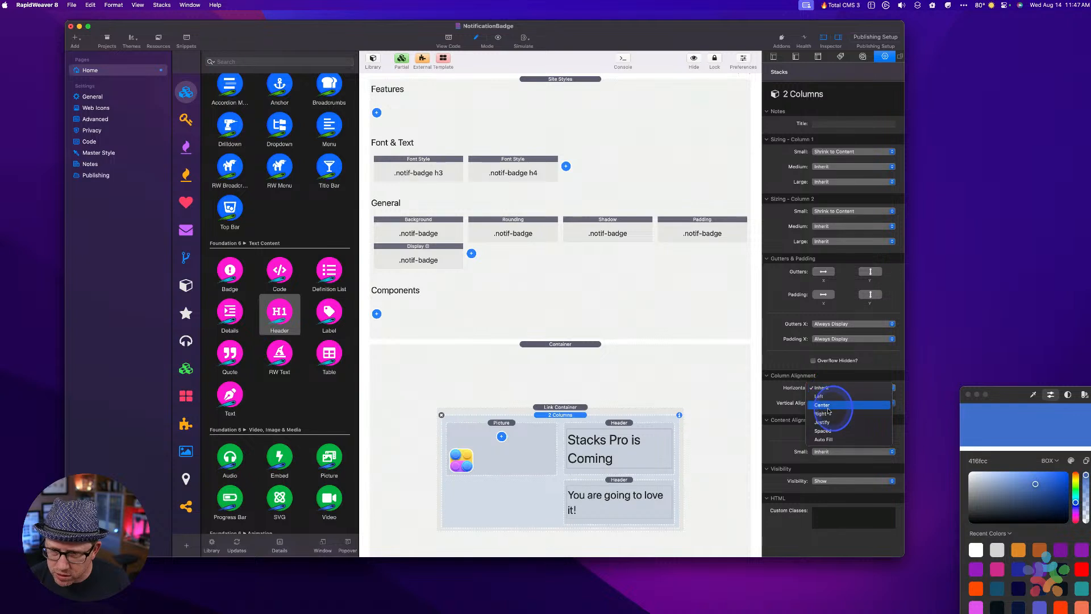
left_click(828, 406)
left_click(828, 388)
left_click(828, 372)
Try Middle vertical alignment on the badge's two columns in preview, and restore the alignment to Inherit.
left_click(824, 402)
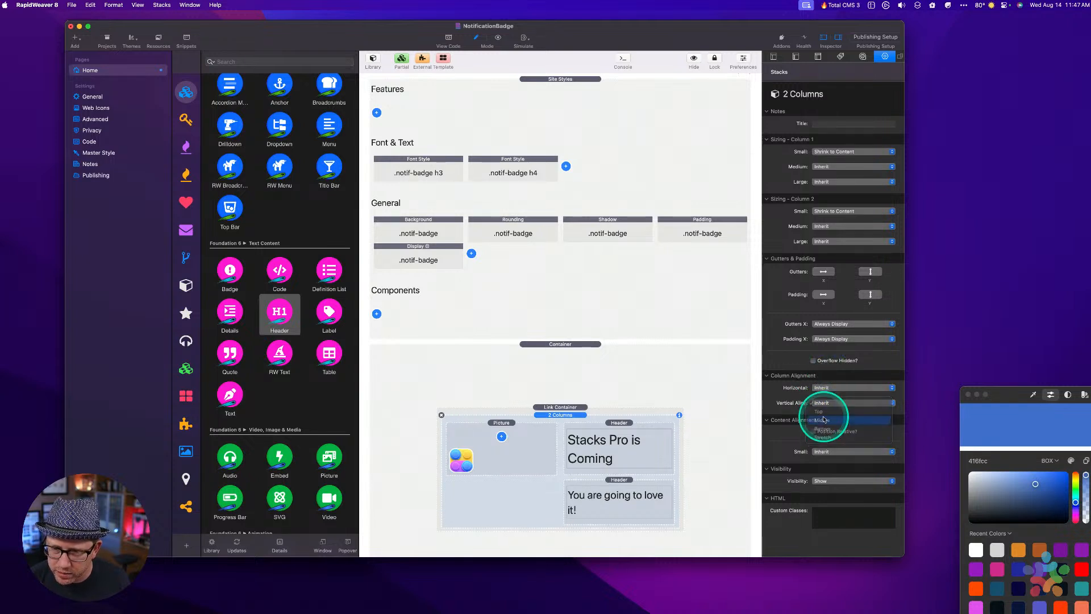
left_click(827, 421)
key("super+r")
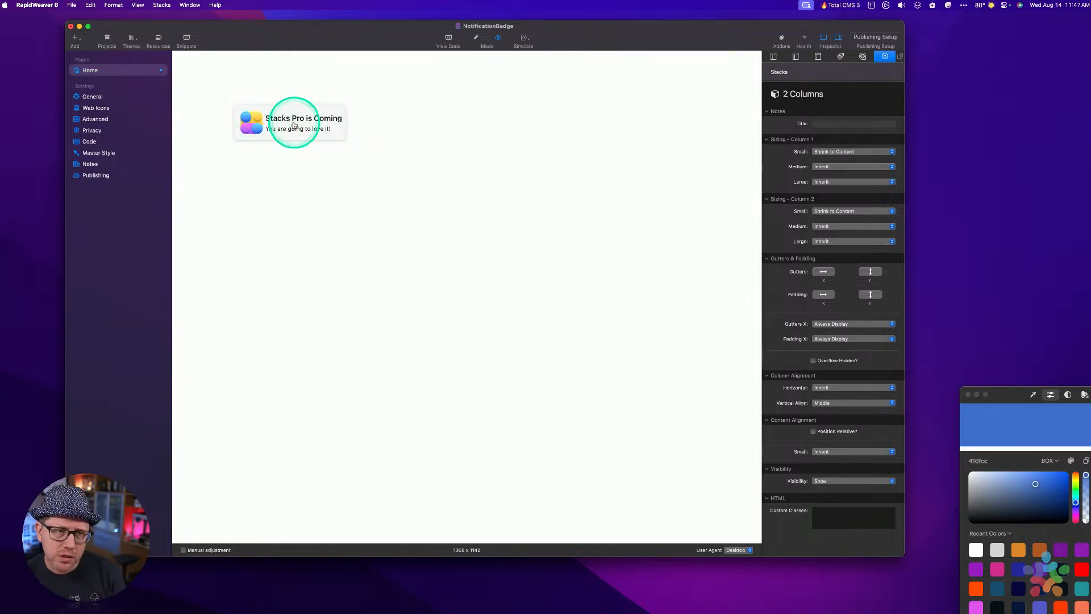
key("super+shift+p")
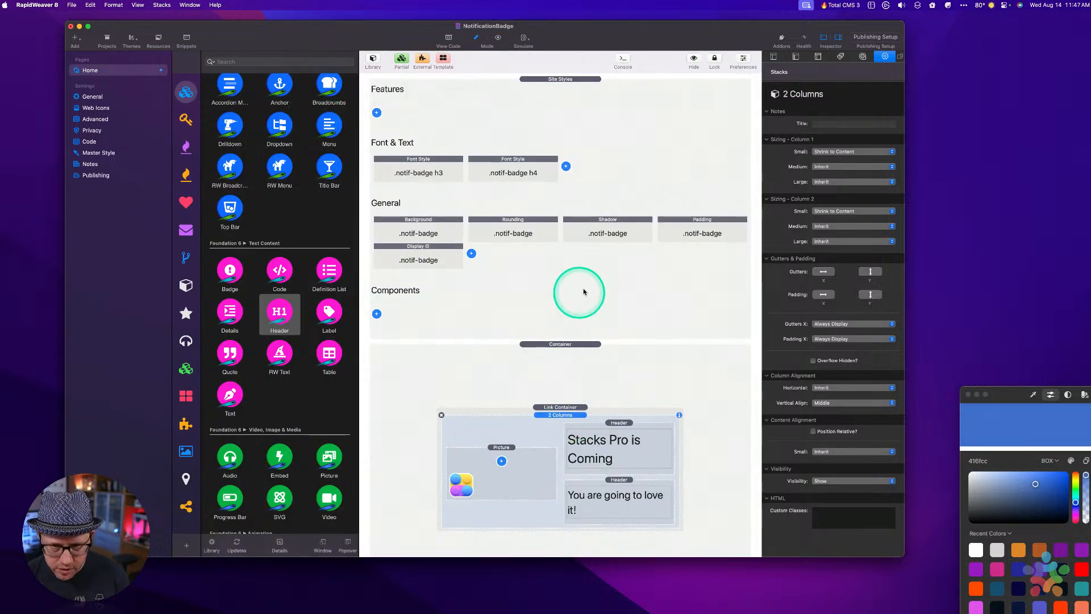
left_click(842, 402)
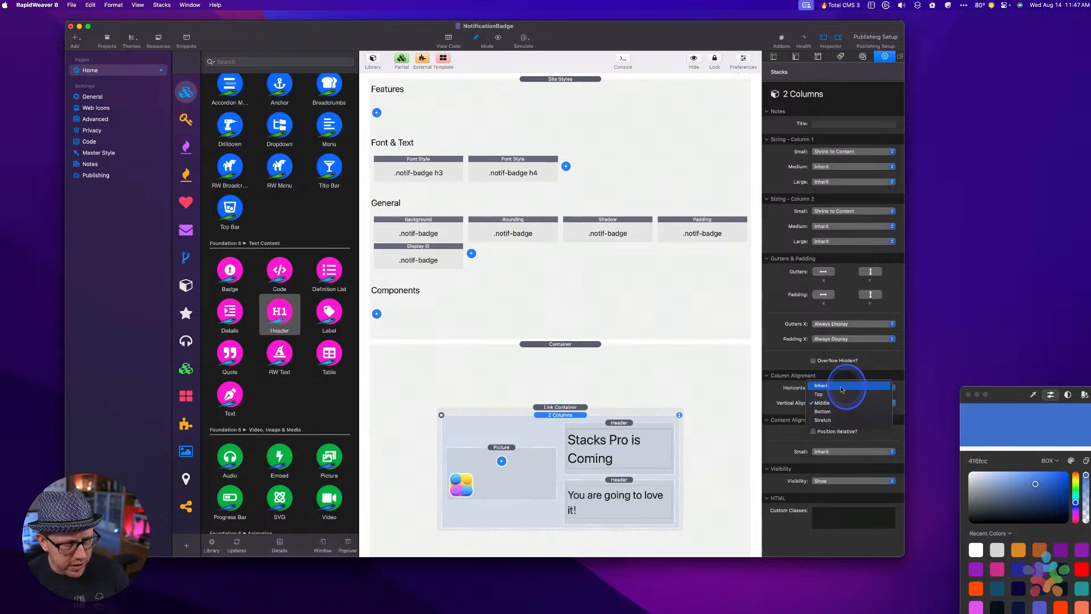
left_click(842, 386)
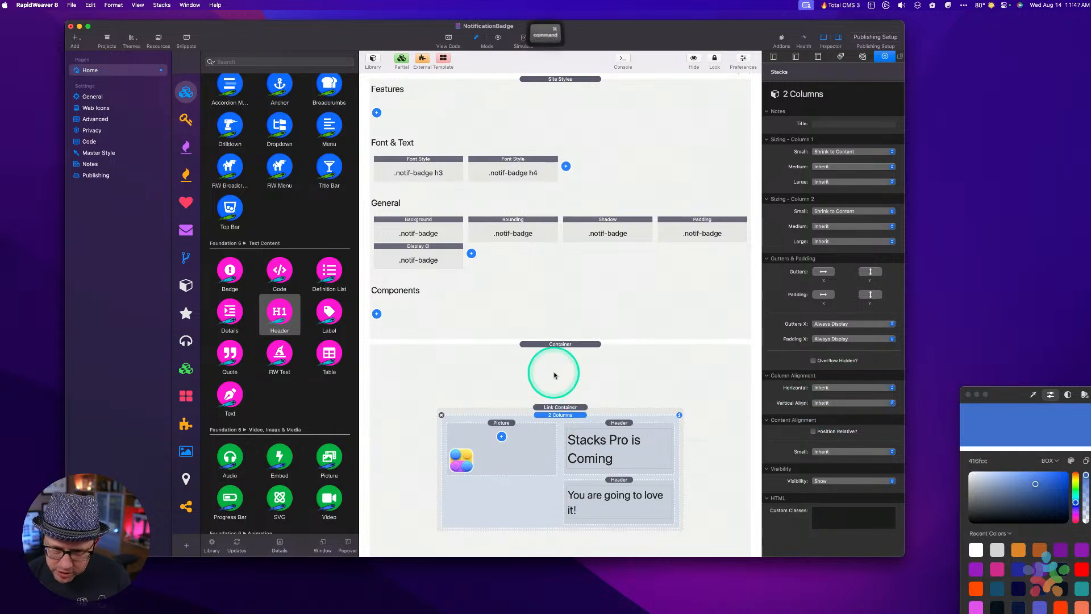
Turn off top margin removal for the "Stacks Pro is Coming" header and preview the badge.
key("super+r")
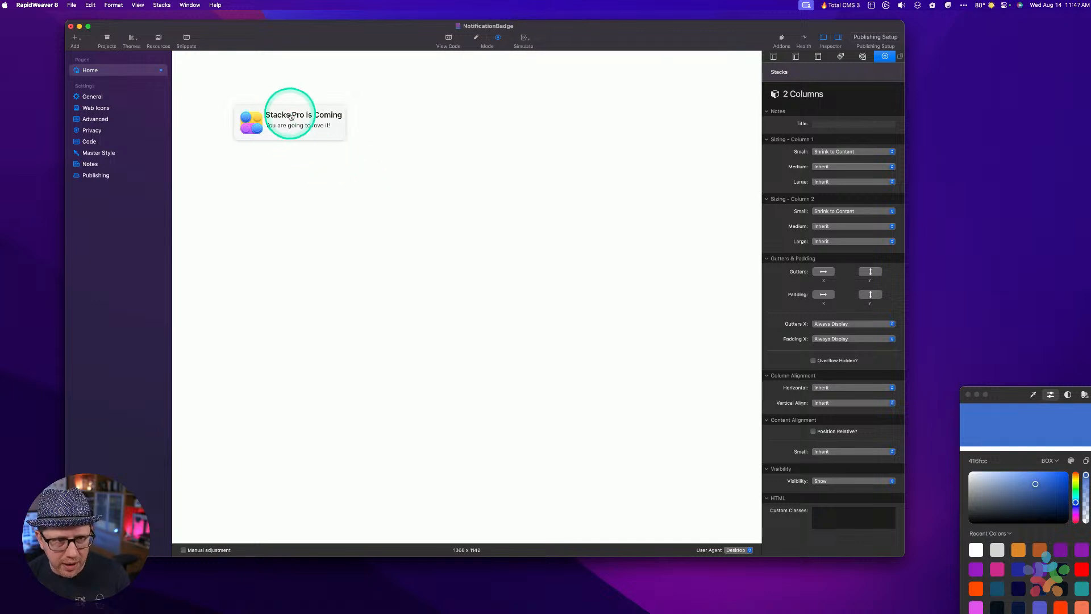
key("super+r")
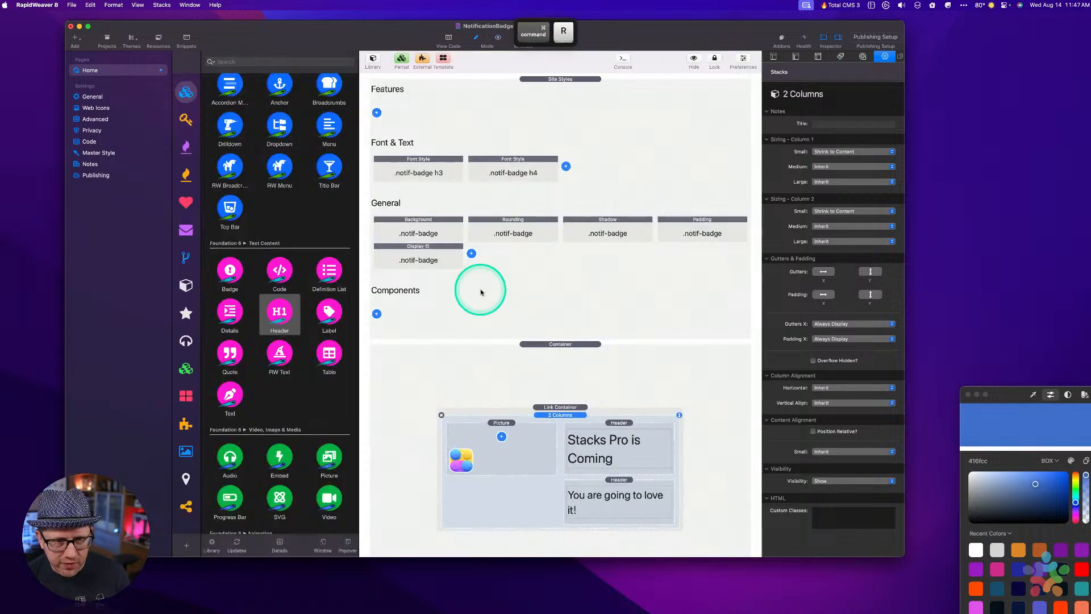
left_click(614, 434)
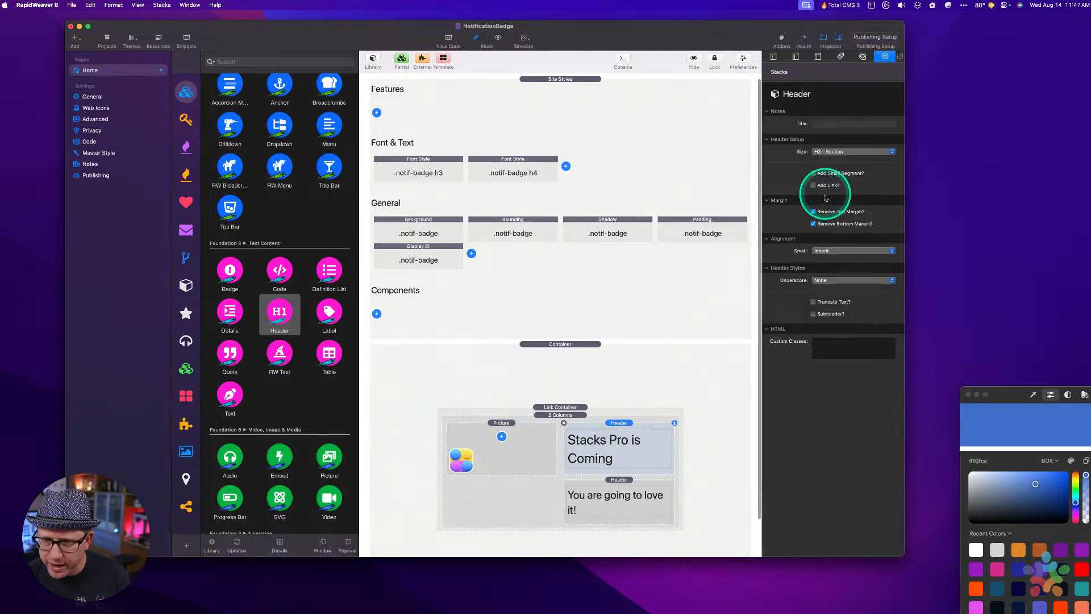
left_click(813, 212)
key("super+r")
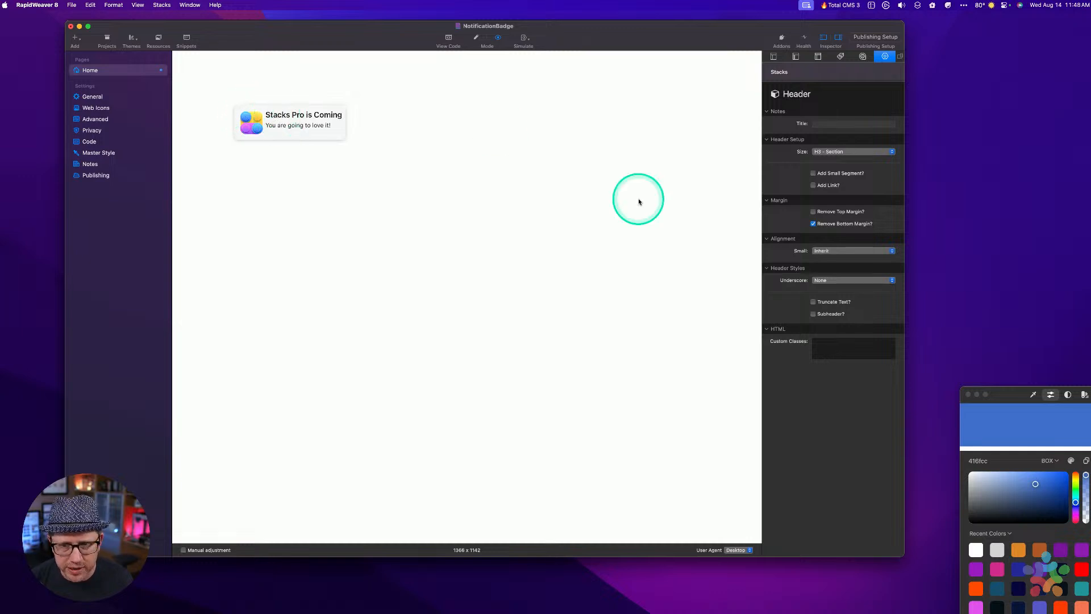
key("super+r")
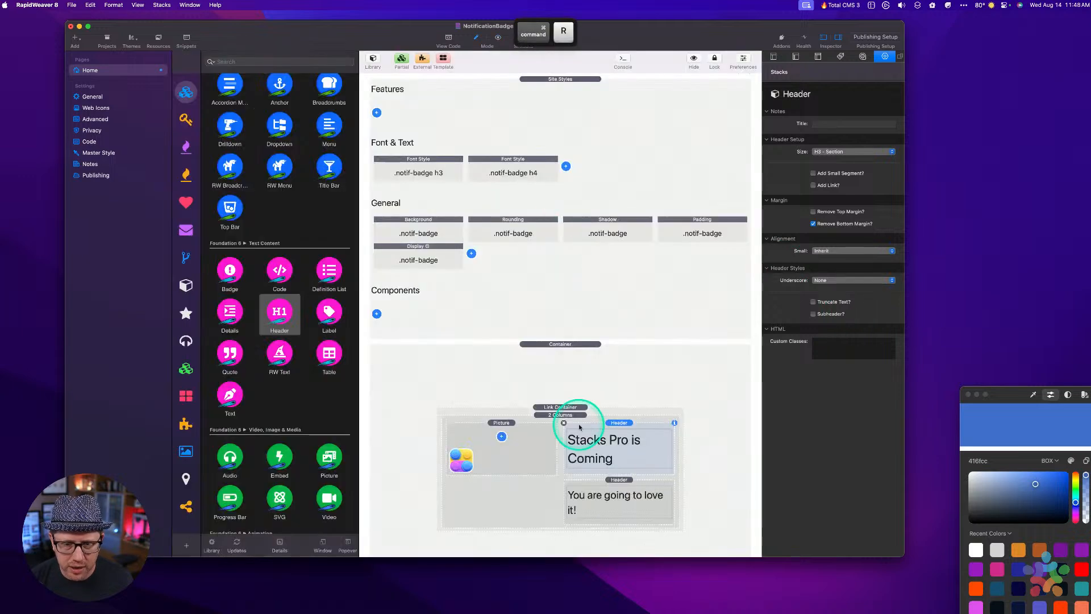
Try a custom top-spacing utility class on the "Stacks Pro is Coming" header and check the page in the Arc browser.
left_click(621, 423)
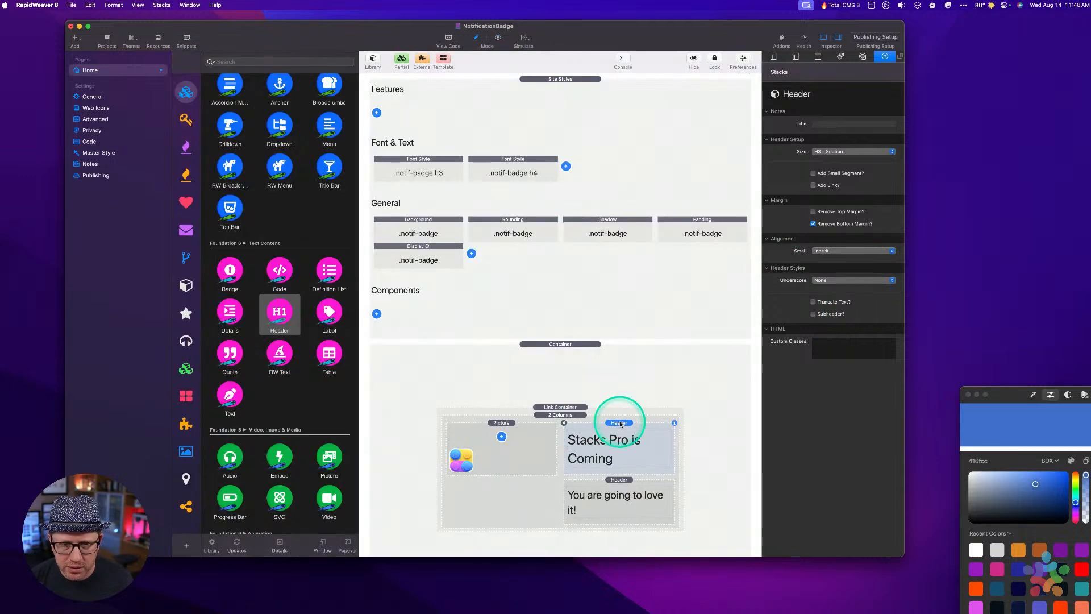
left_click(845, 354)
type("pt:")
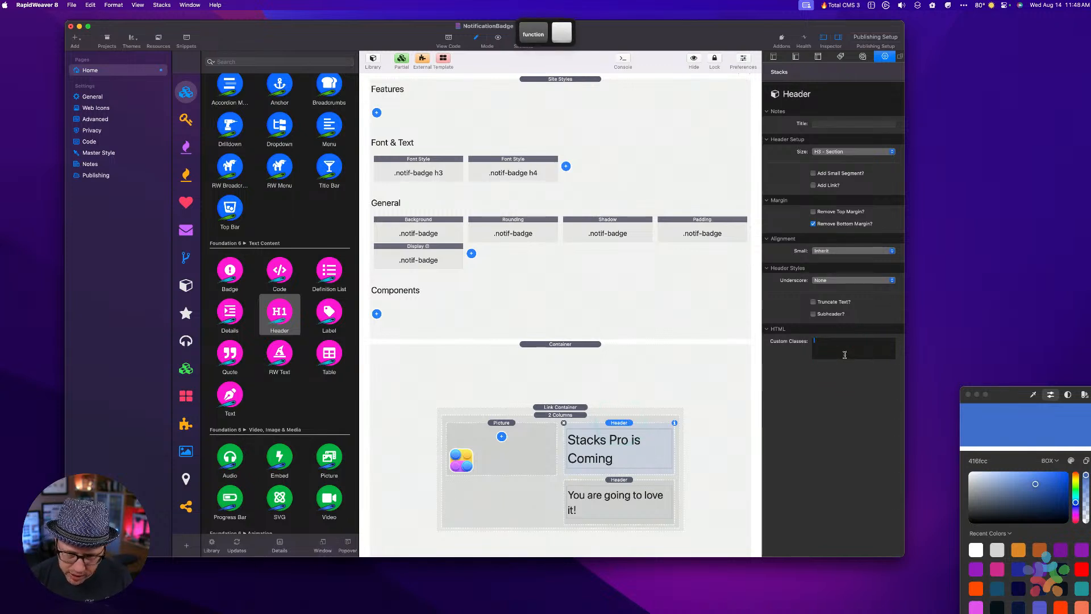
type("n")
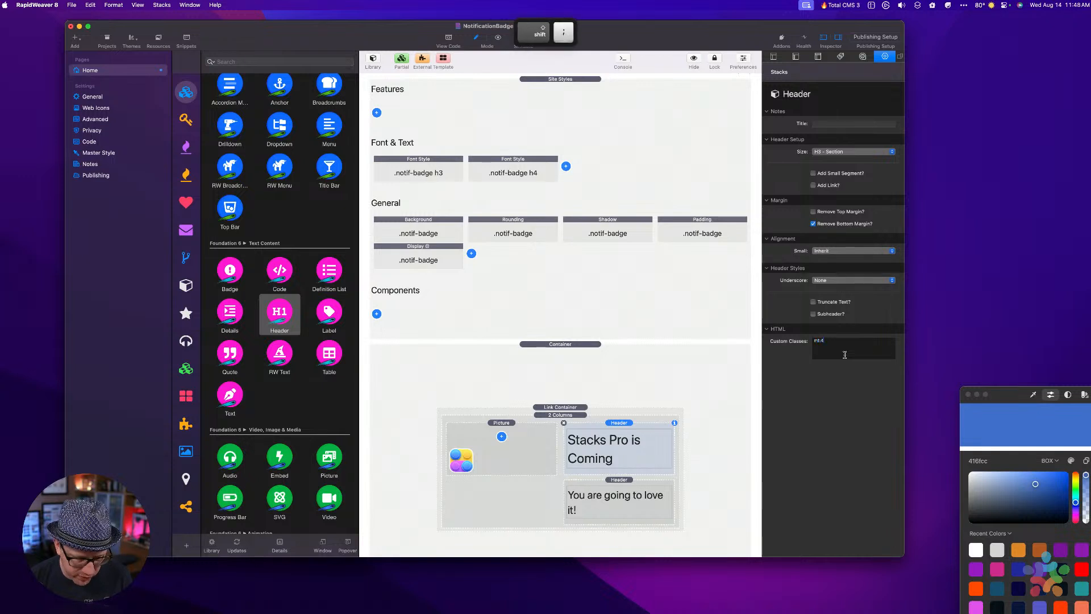
key("super+p")
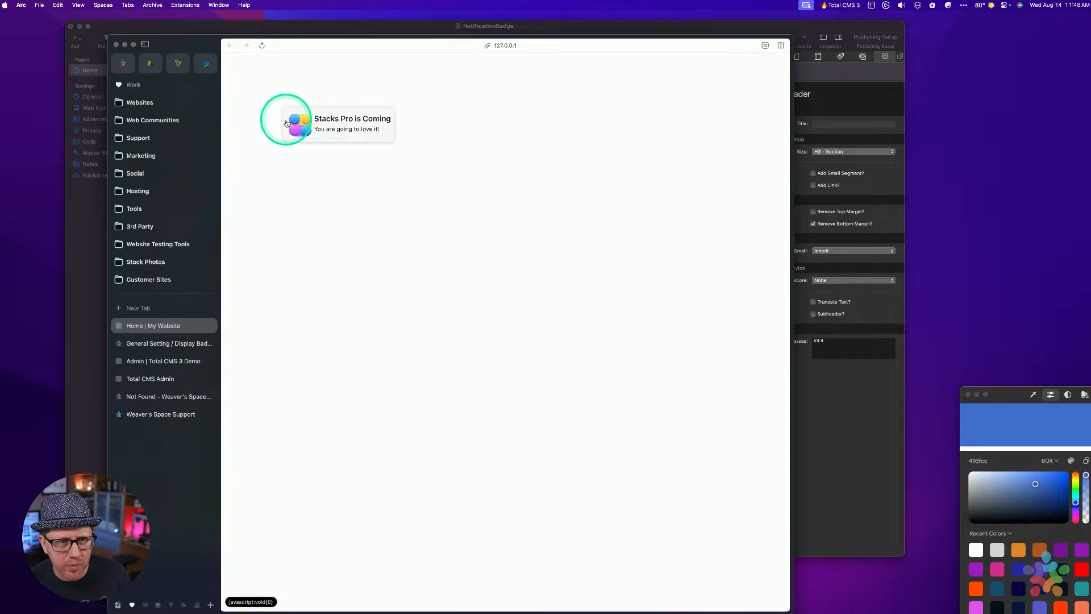
key("super+r")
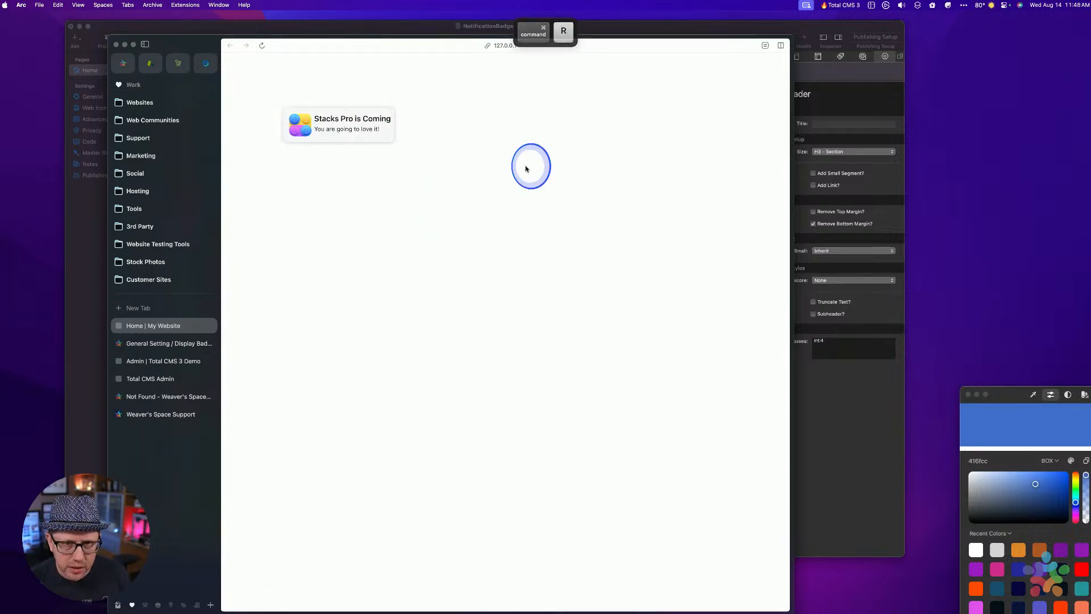
left_click(114, 44)
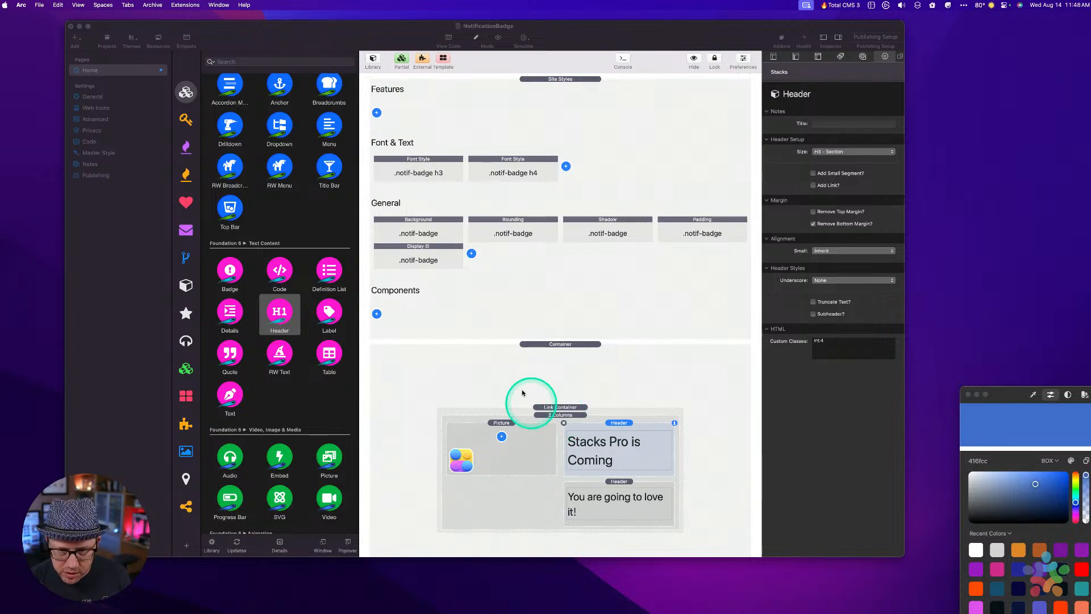
Clear the custom class from the "Stacks Pro is Coming" header.
left_click(621, 424)
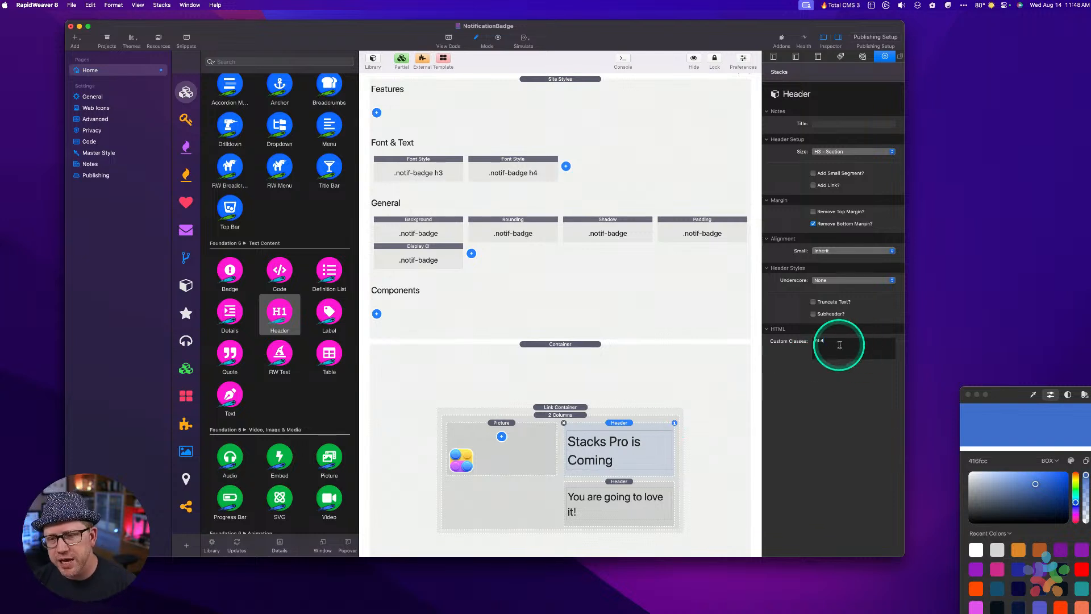
left_click(472, 253)
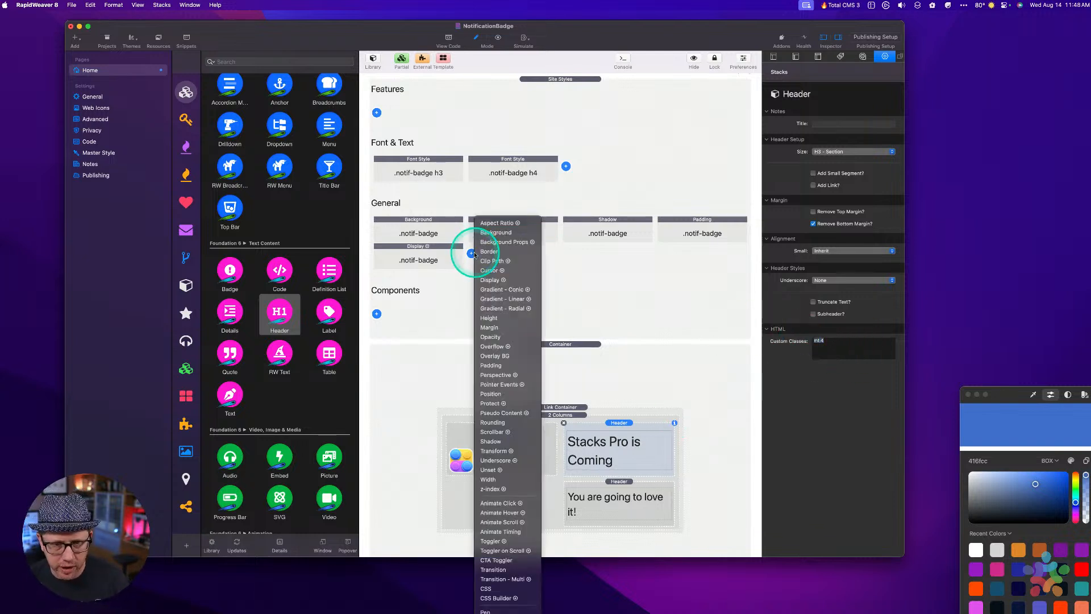
left_click(838, 348)
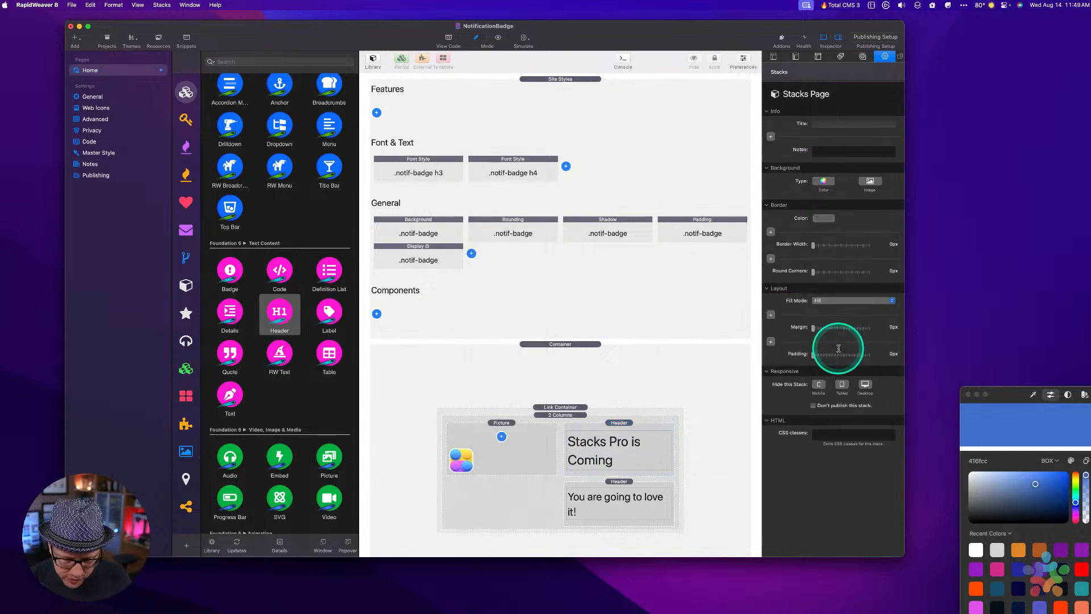
left_click(622, 427)
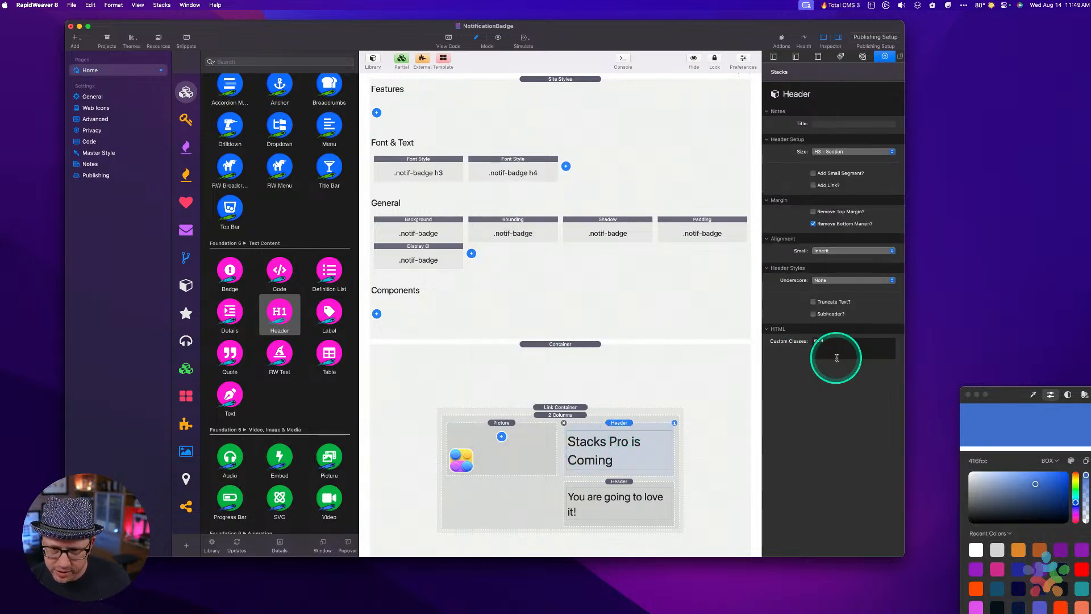
left_click(836, 345)
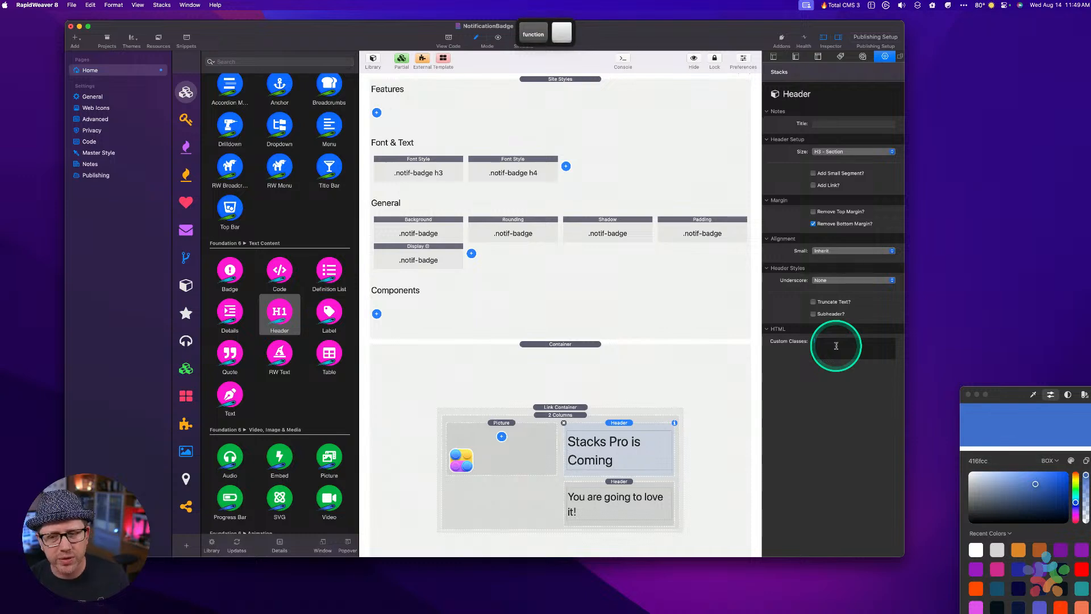
Add a Margin swatch to the General site styles and set its class to "notif-badge h3" from the clipboard history.
left_click(519, 260)
left_click(472, 254)
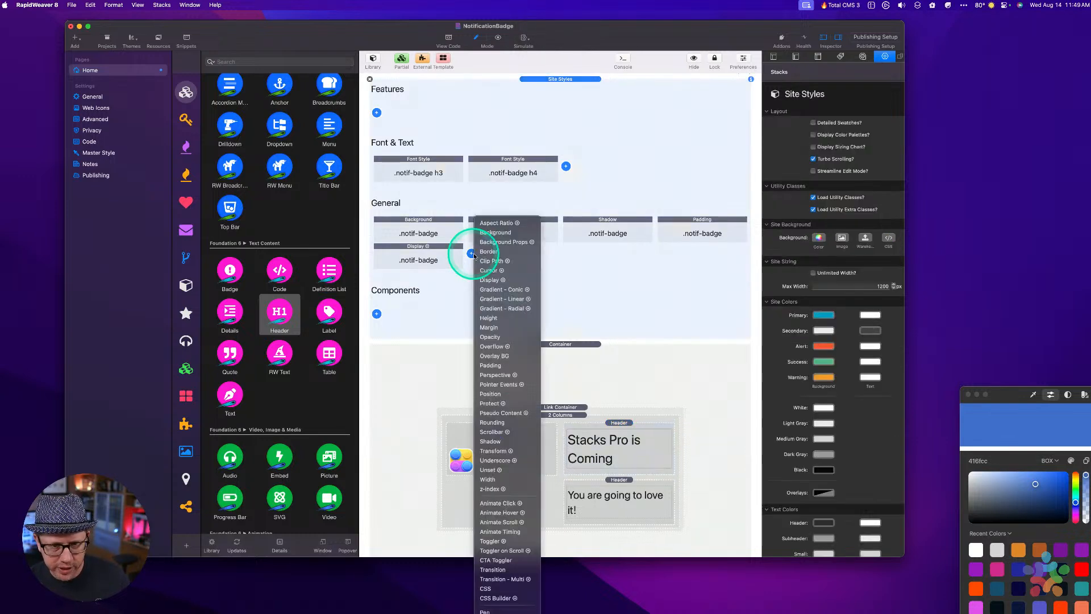
key("Return")
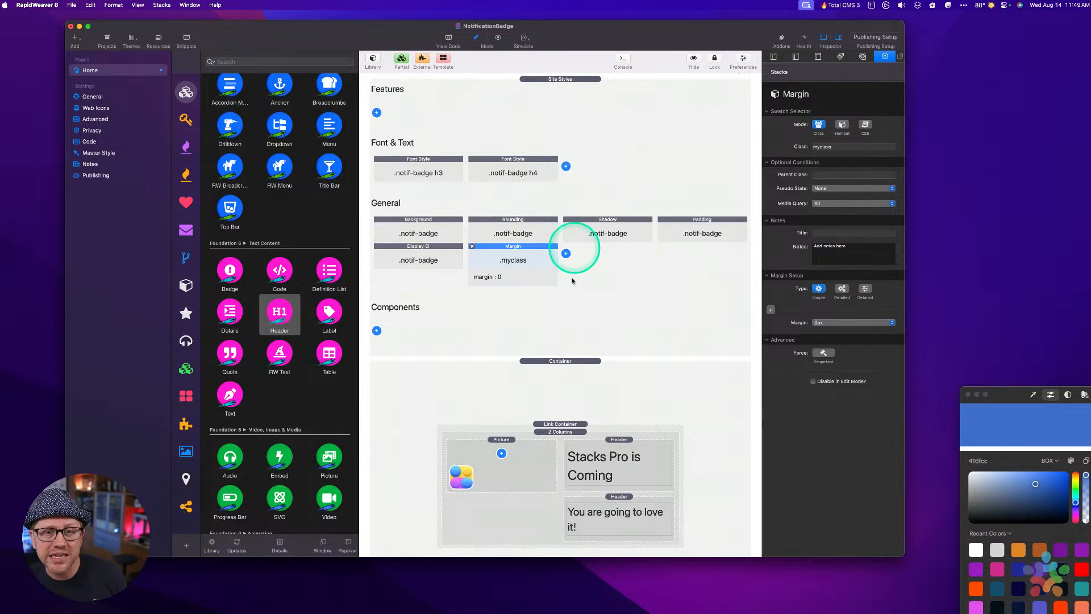
left_click(841, 146)
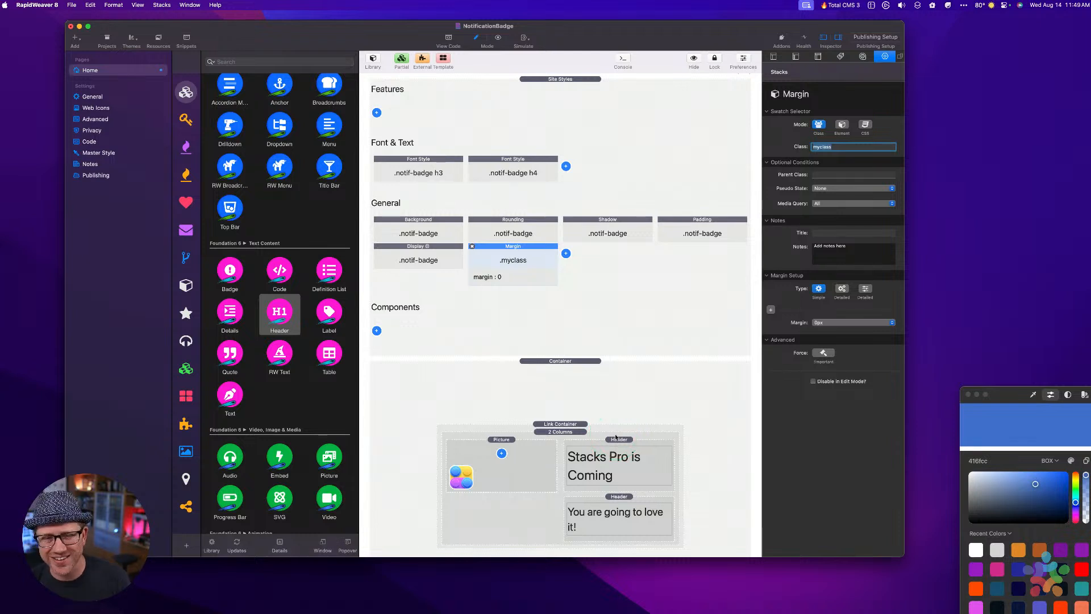
key("alt+super+space")
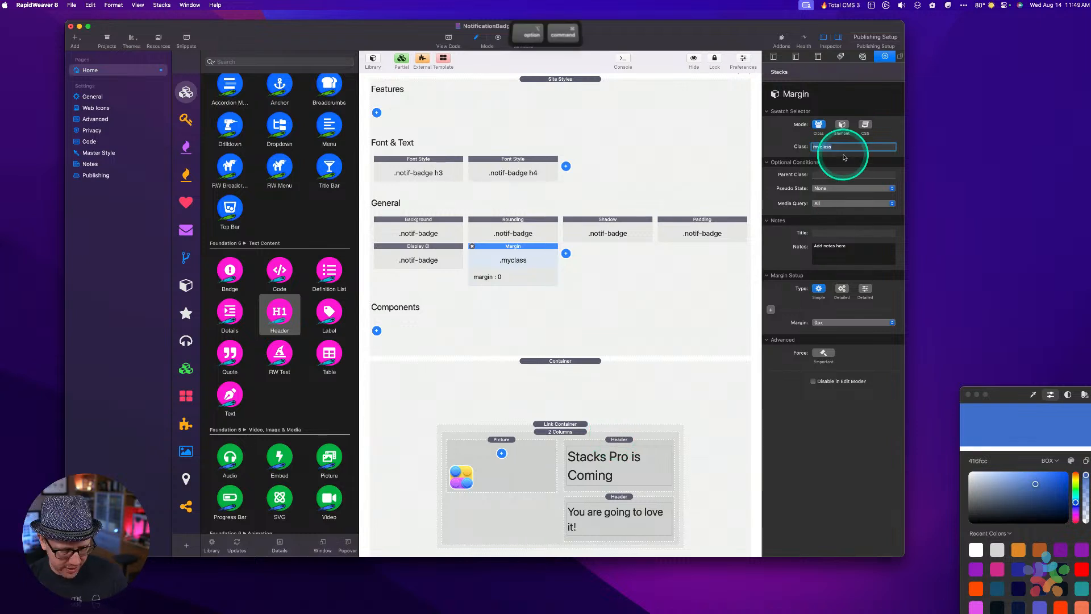
key("Down")
key("Down")
key("Up")
key("Return")
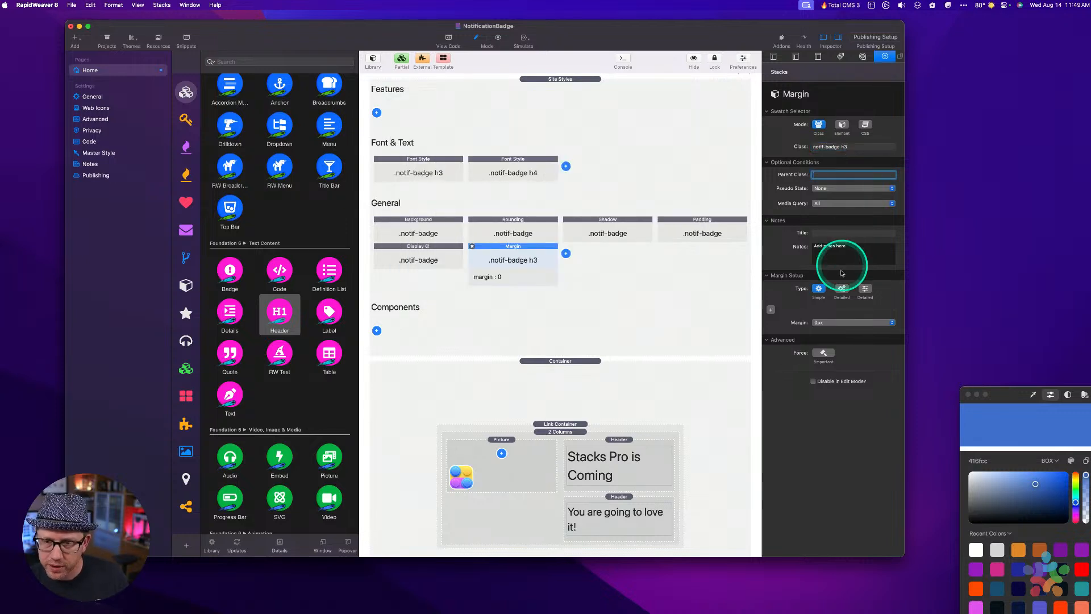
Switch the notif-badge h3 Margin swatch to detailed margins and set its top margin to 4px.
left_click(771, 310)
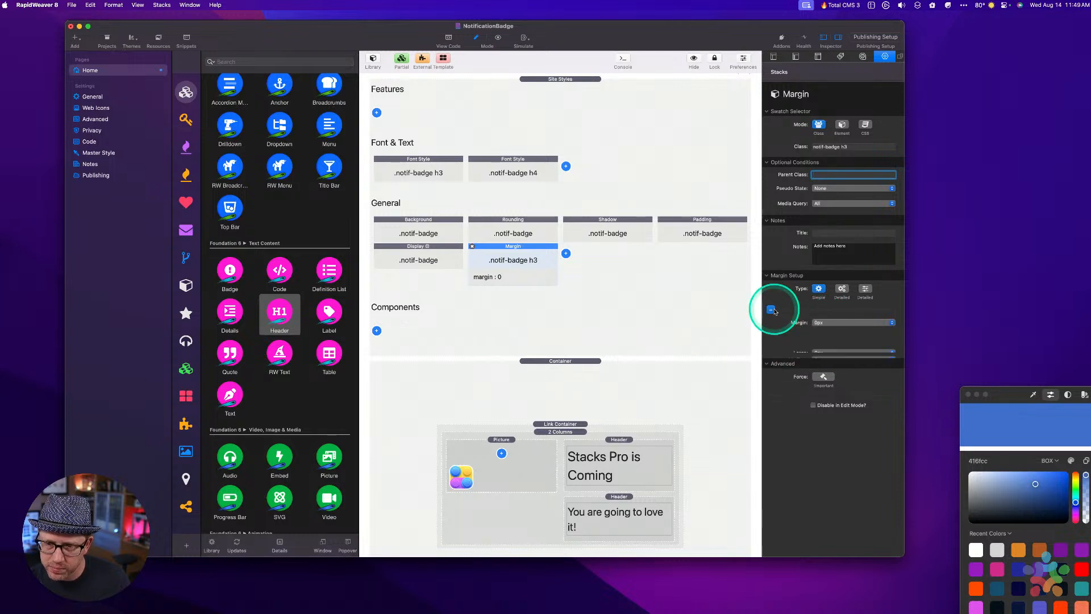
left_click(842, 289)
left_click(826, 323)
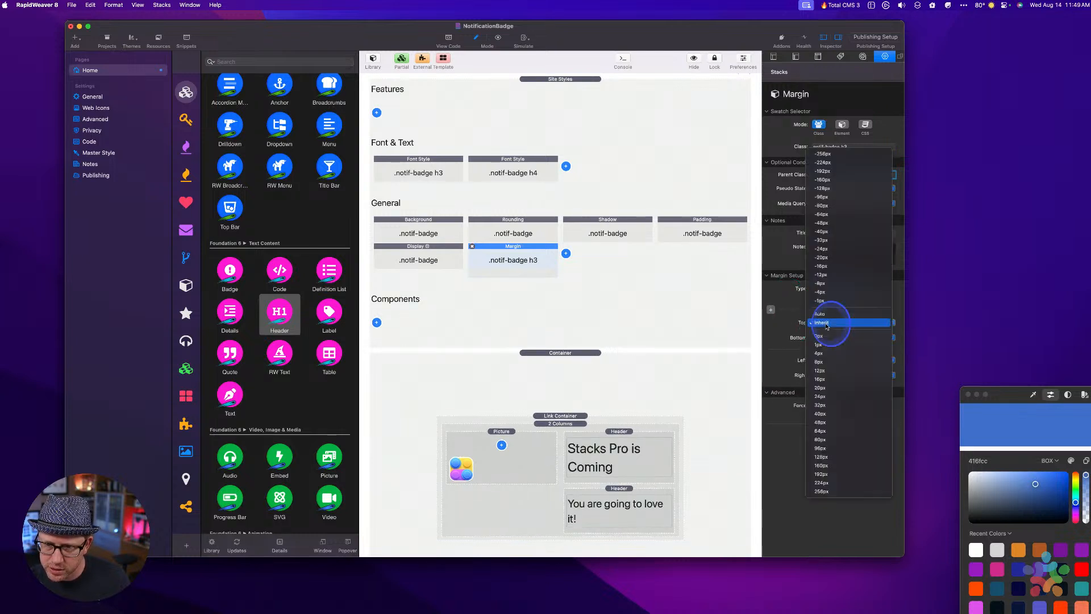
left_click(824, 353)
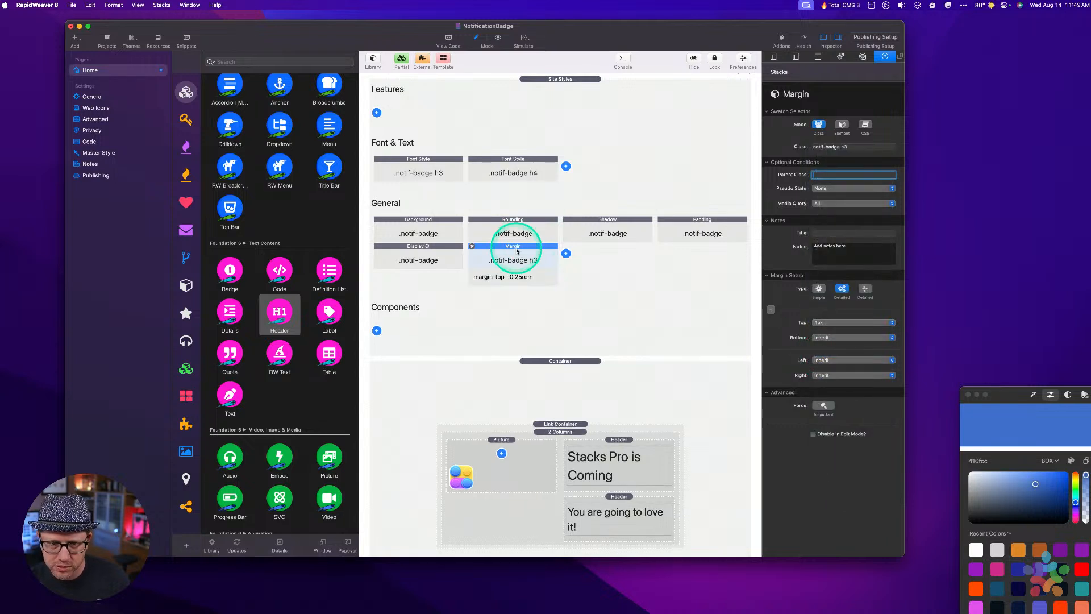
left_click(638, 273)
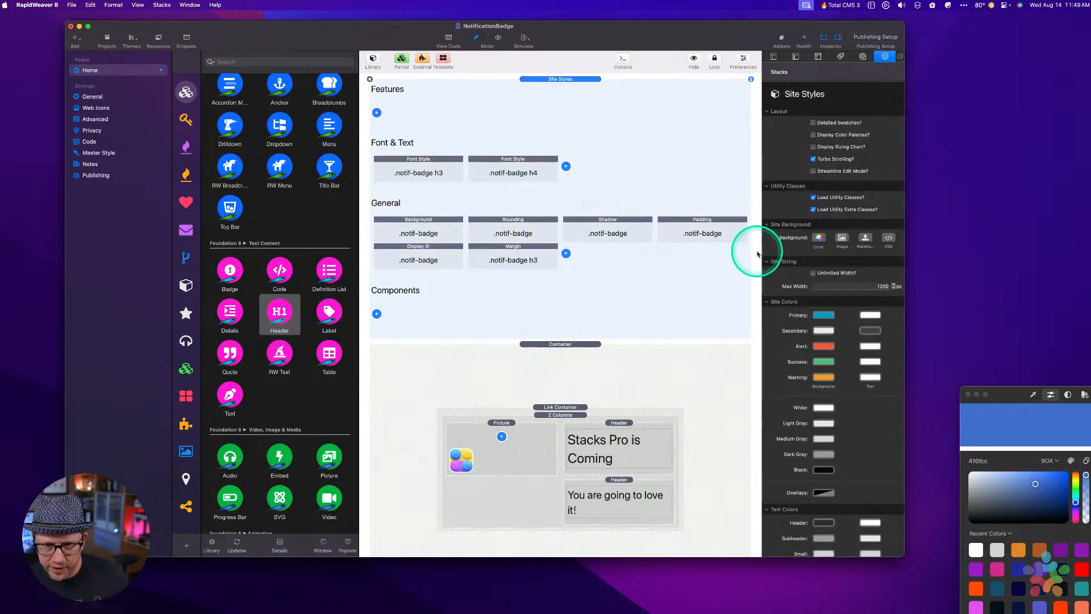
Switch the notif-badge Padding swatch to detailed padding, with 8px for top and bottom and 12px for left and right.
left_click(705, 231)
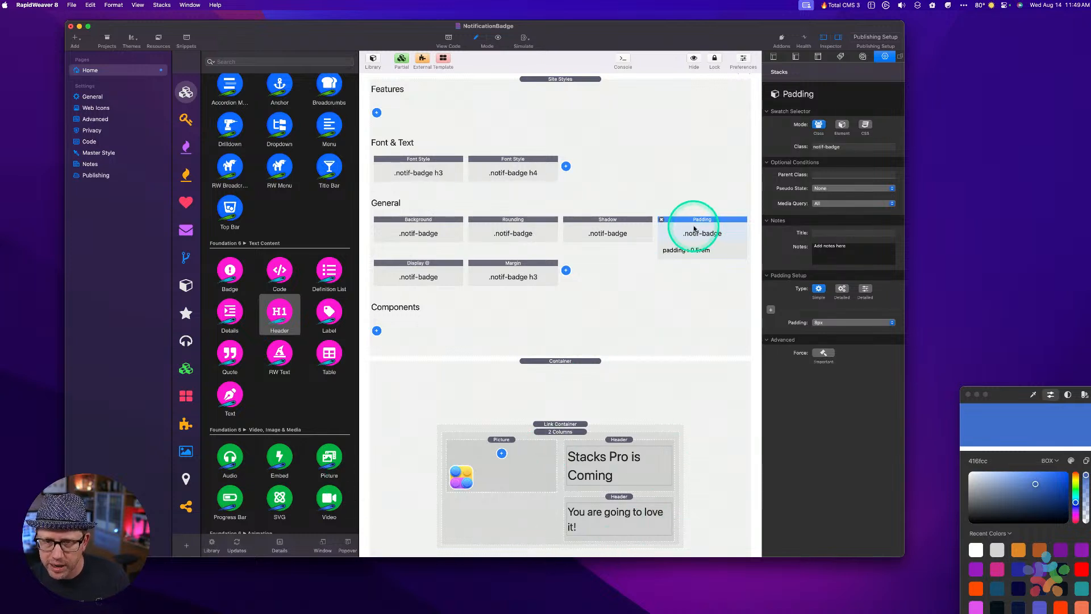
left_click(852, 322)
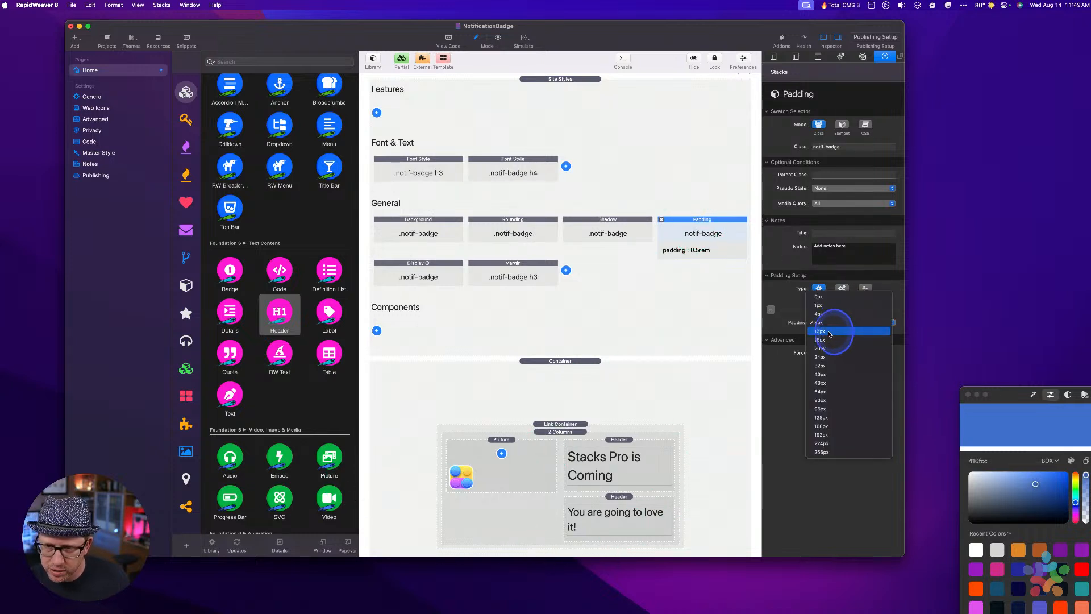
left_click(849, 289)
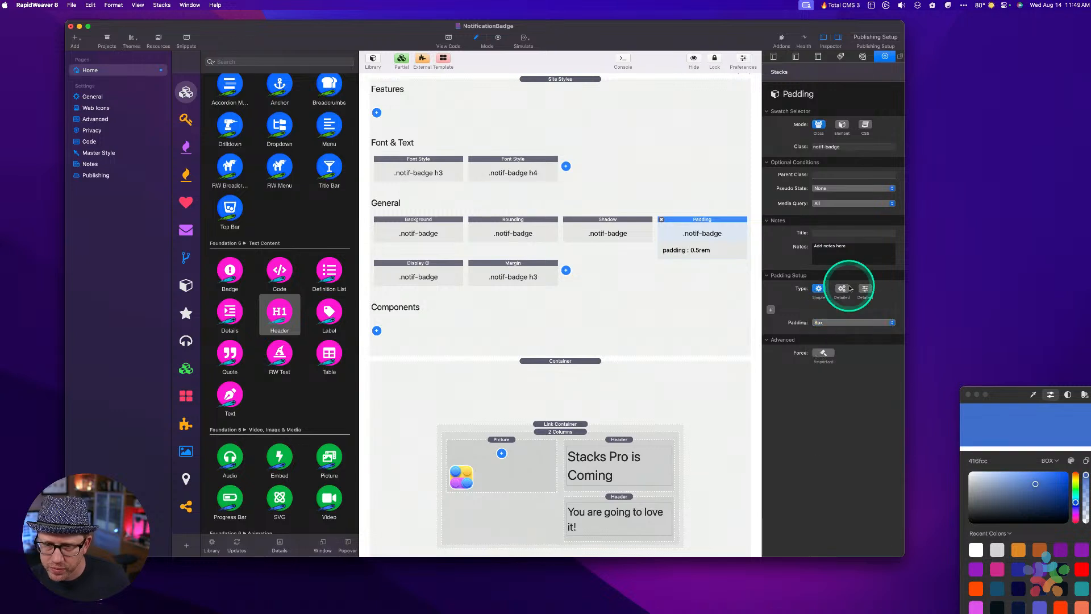
left_click(845, 289)
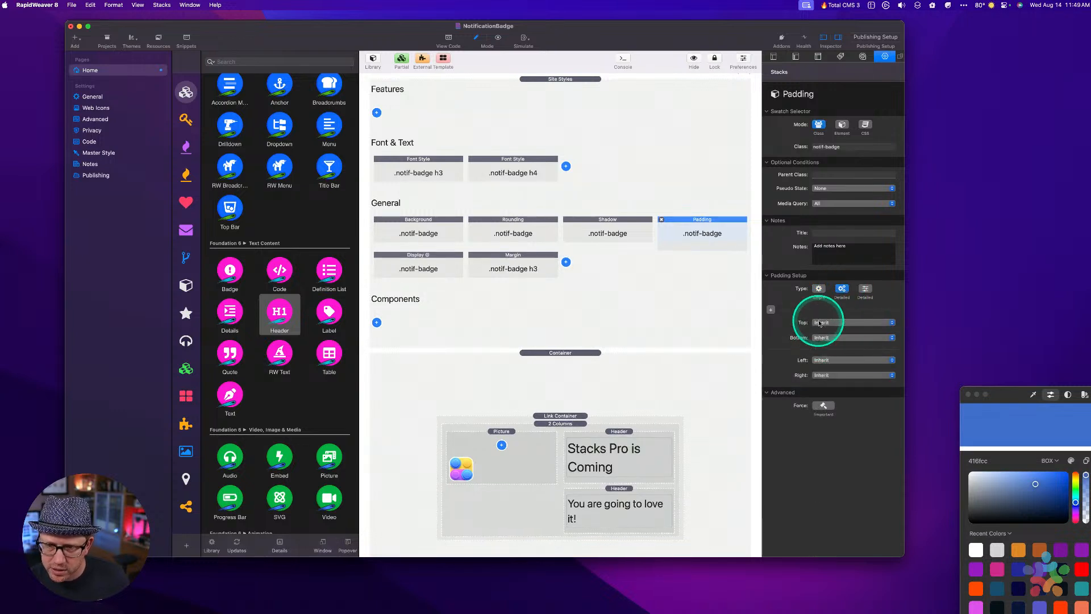
left_click(820, 323)
left_click(823, 341)
left_click(823, 338)
left_click(821, 372)
left_click(825, 360)
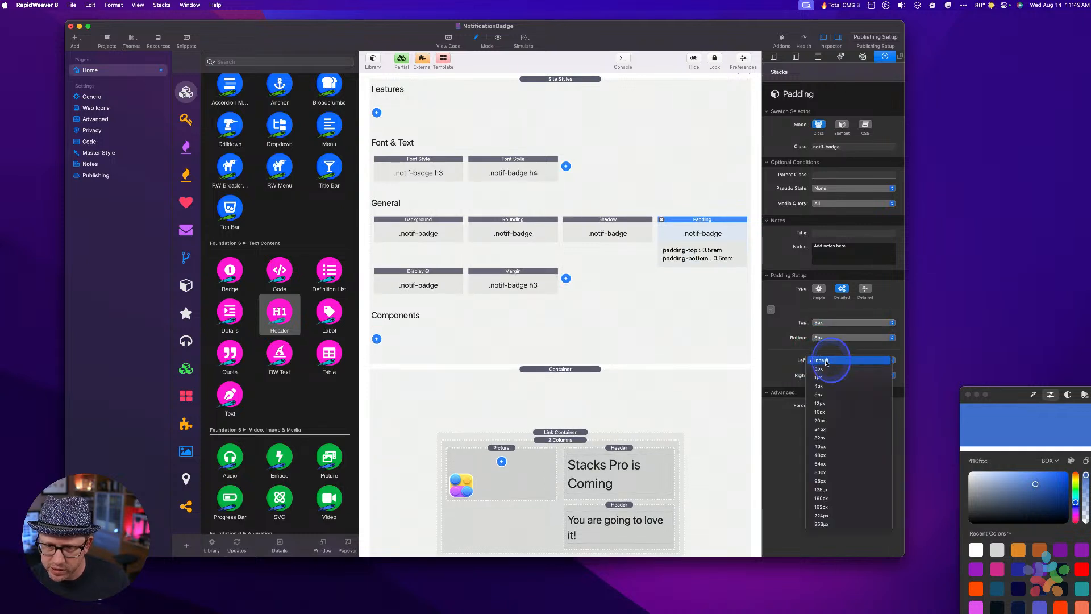
left_click(819, 403)
left_click(825, 375)
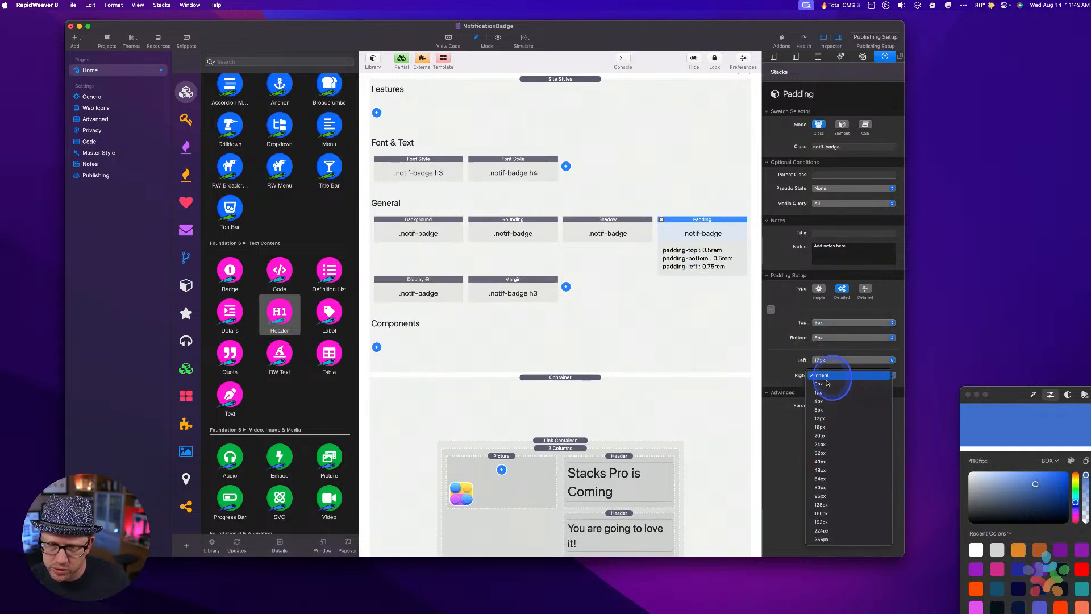
left_click(820, 418)
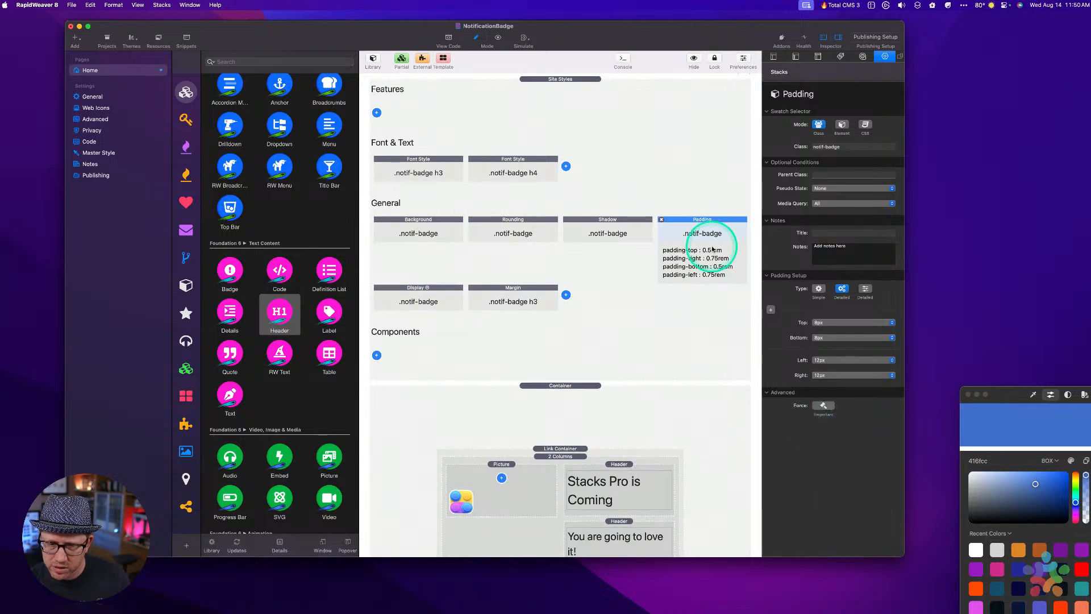
Preview the badge to check its header margin and padding, and return to edit mode.
left_click(608, 262)
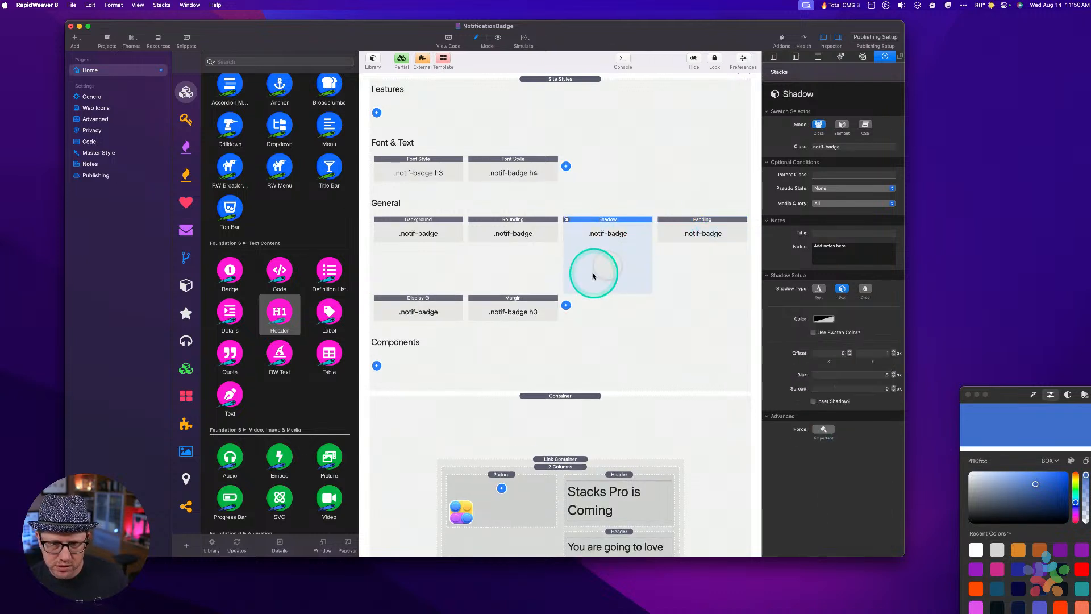
left_click(628, 317)
key("super+r")
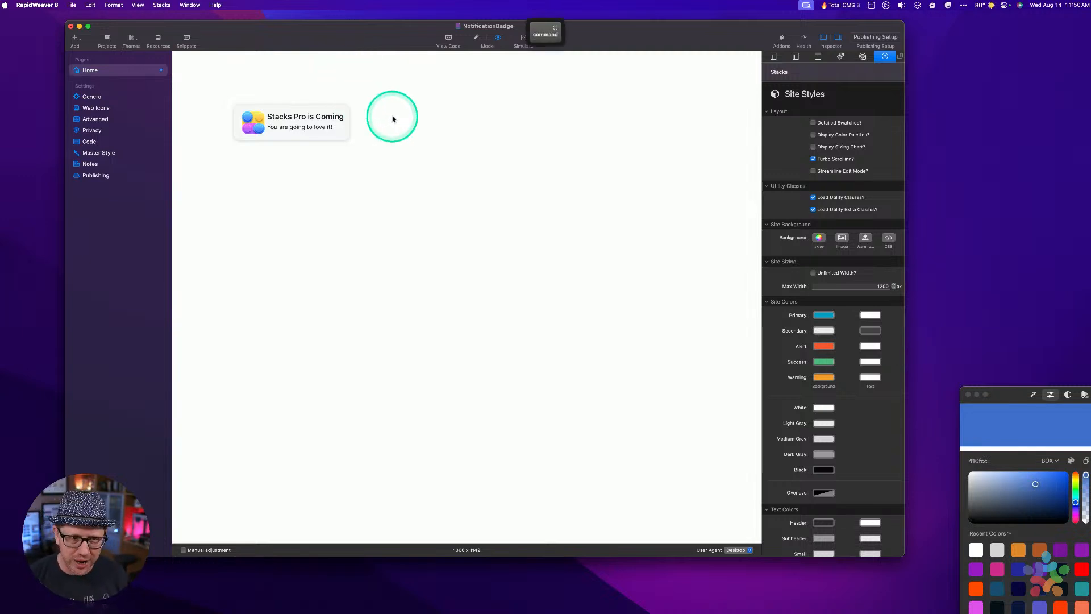
key("super+e")
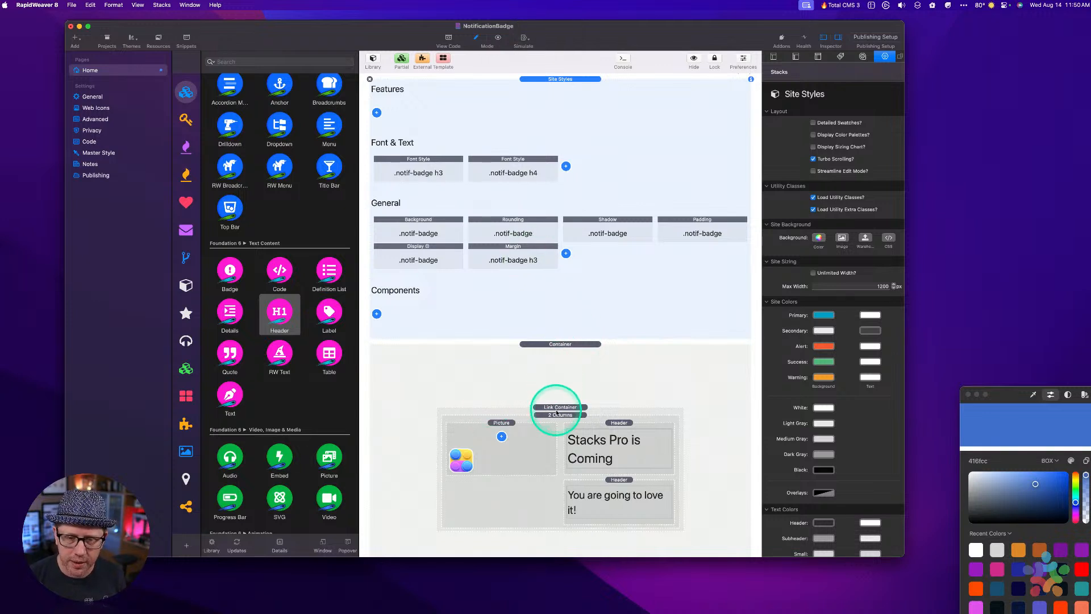
Try setting Column 2's Small sizing to Auto in the badge's 2 Columns stack, preview the result, and return to edit mode.
left_click(557, 408)
left_click(560, 416)
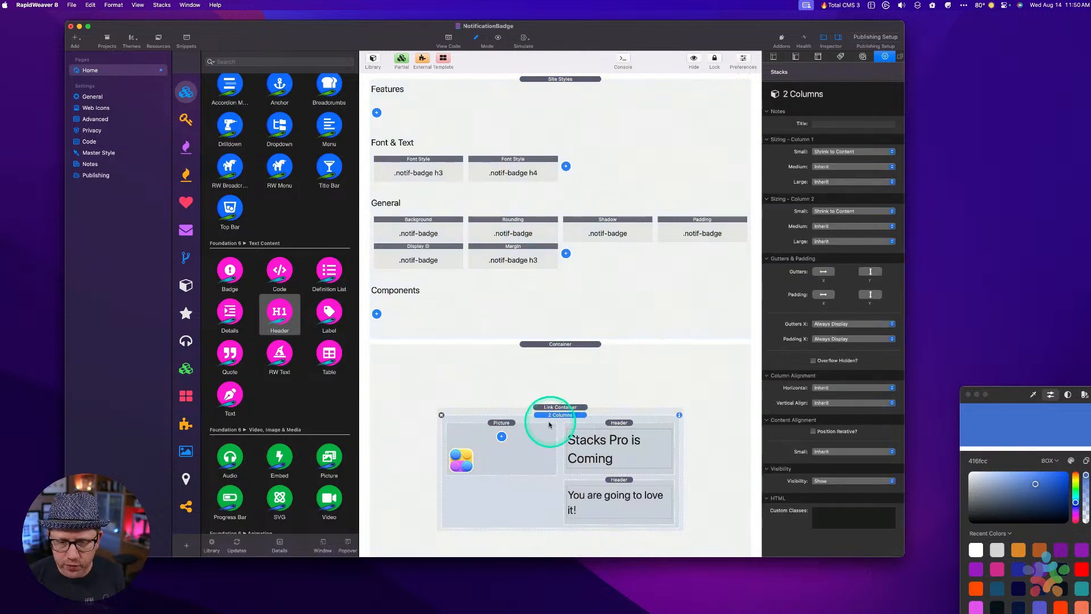
left_click(839, 210)
left_click(839, 204)
key("super+r")
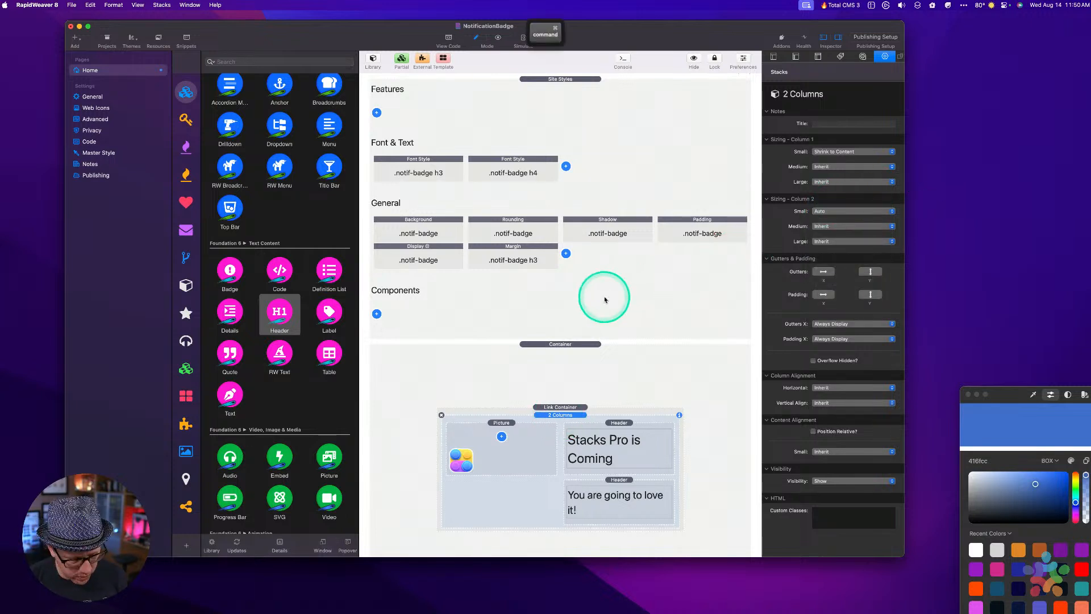
key("super+e")
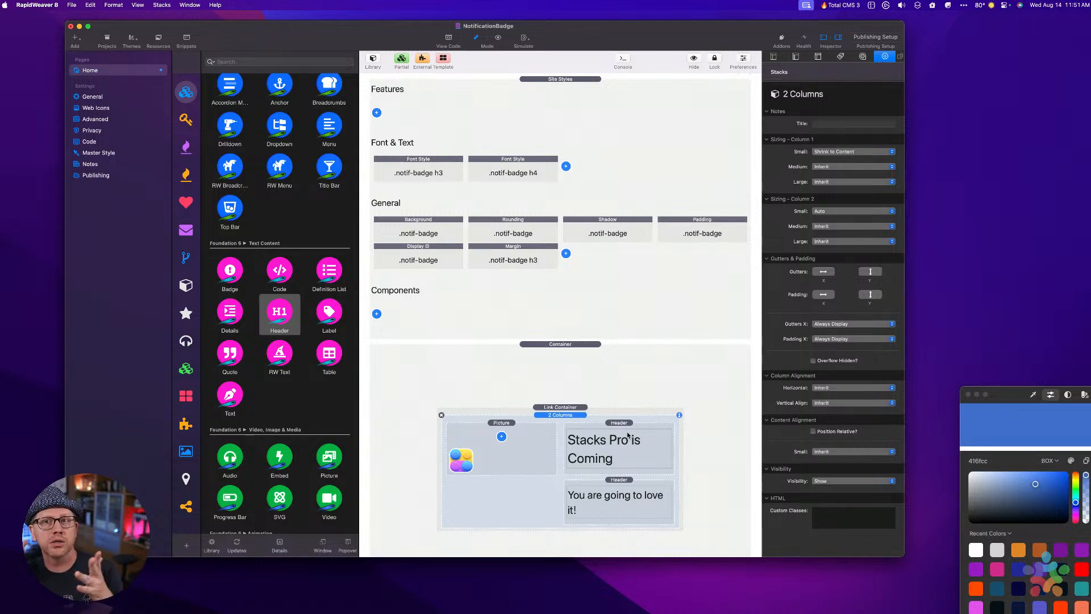
Set Column 2's Small sizing back to Shrink to Content, preview the badge, and return to edit mode.
left_click(833, 211)
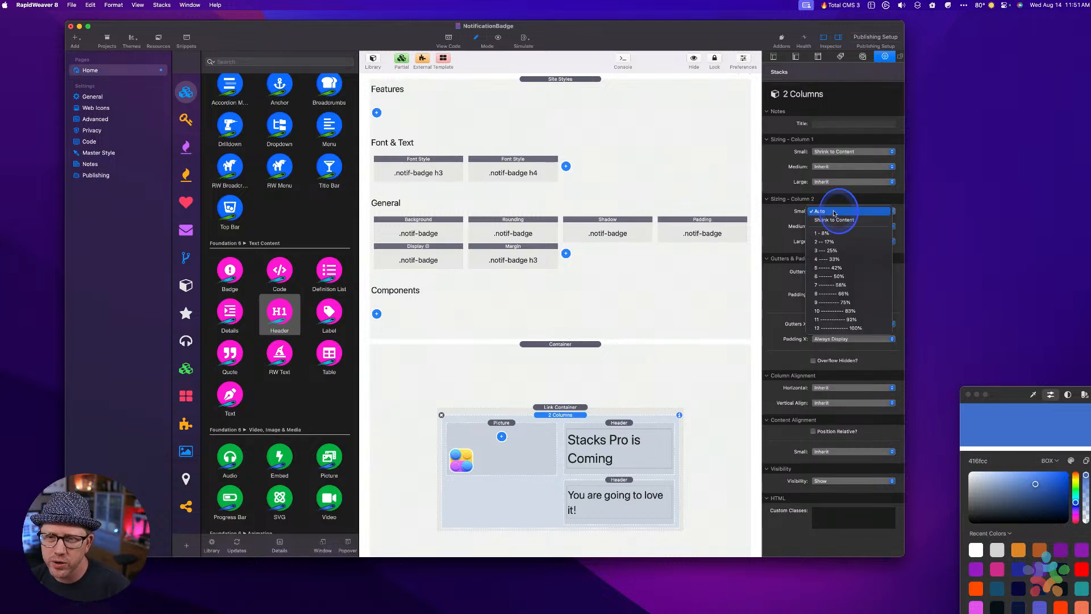
left_click(835, 220)
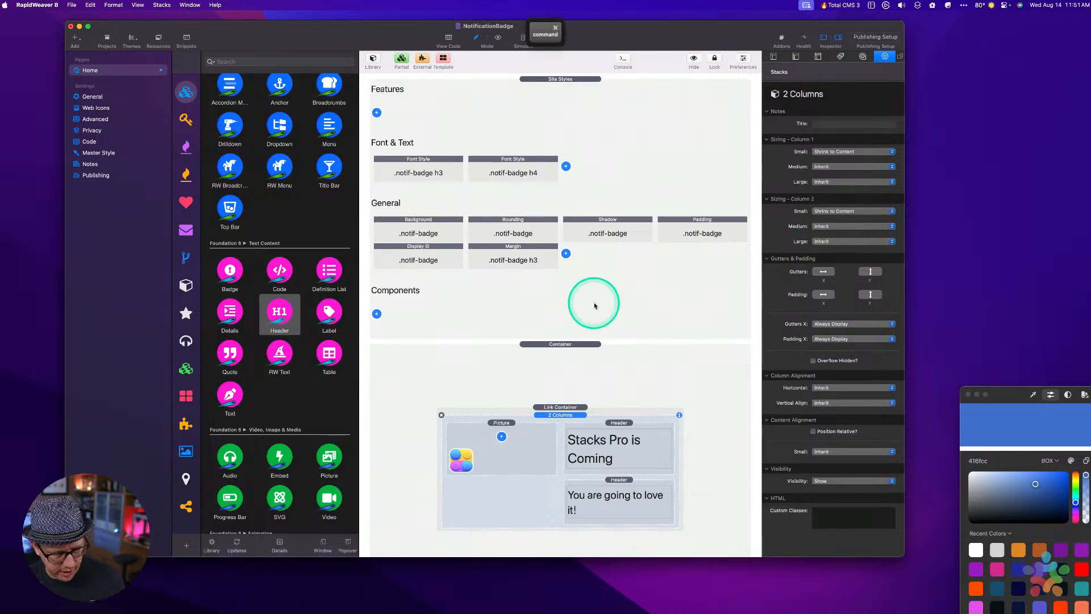
key("super+r")
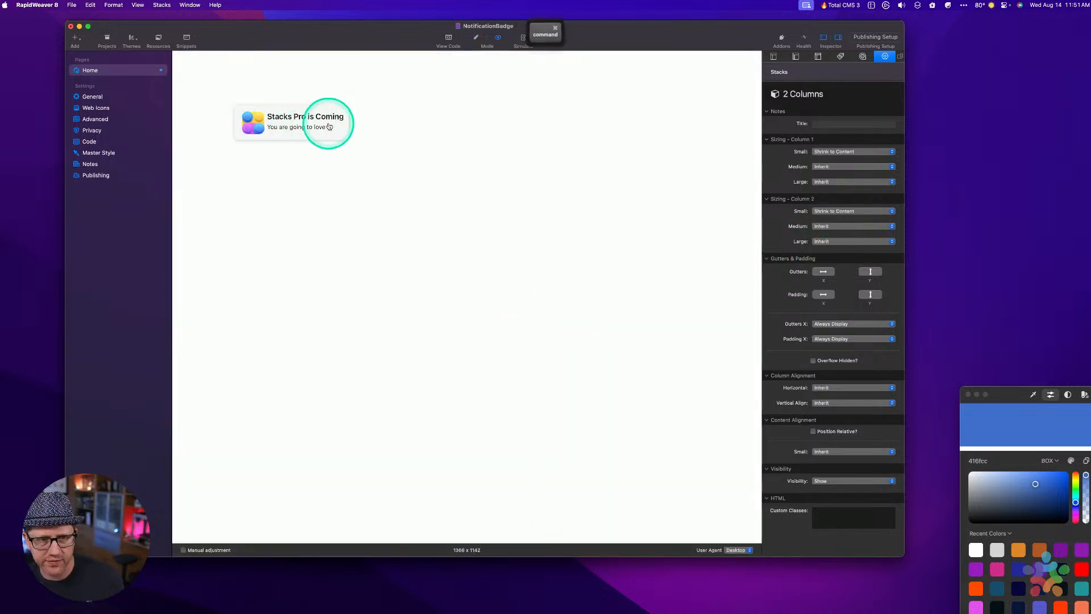
key("super+r")
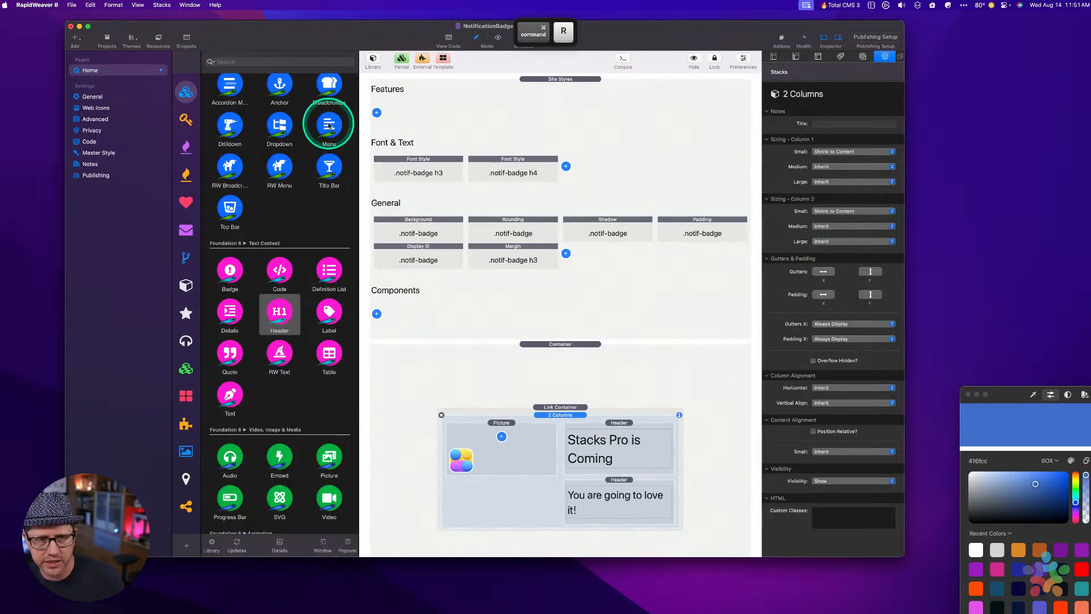
Try deleting the notif-badge Display swatch, preview the badge without it, and undo the deletion.
left_click(560, 407)
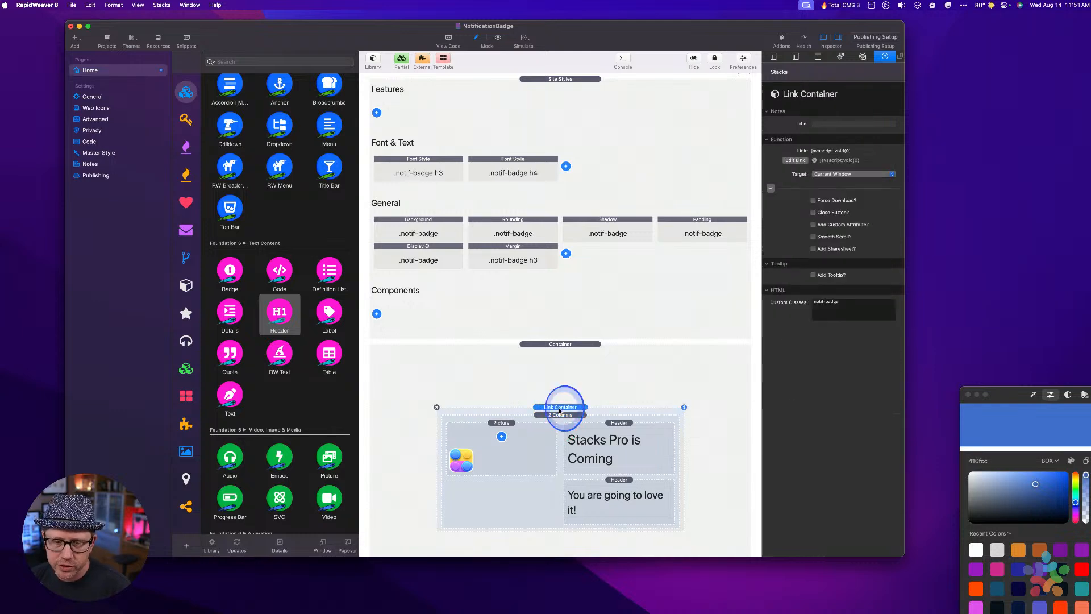
left_click(420, 255)
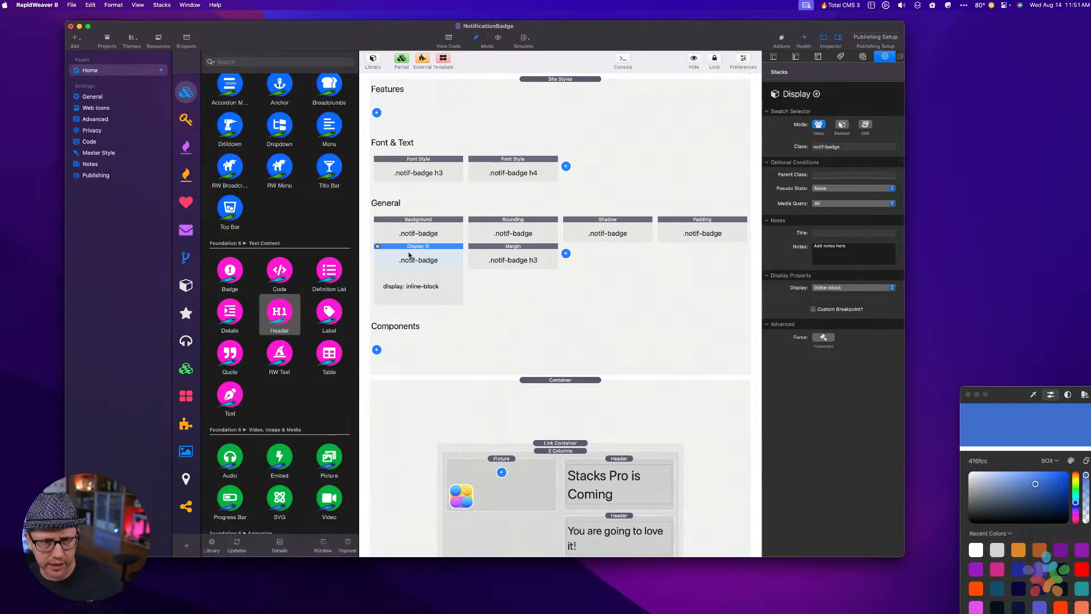
key("super+BackSpace")
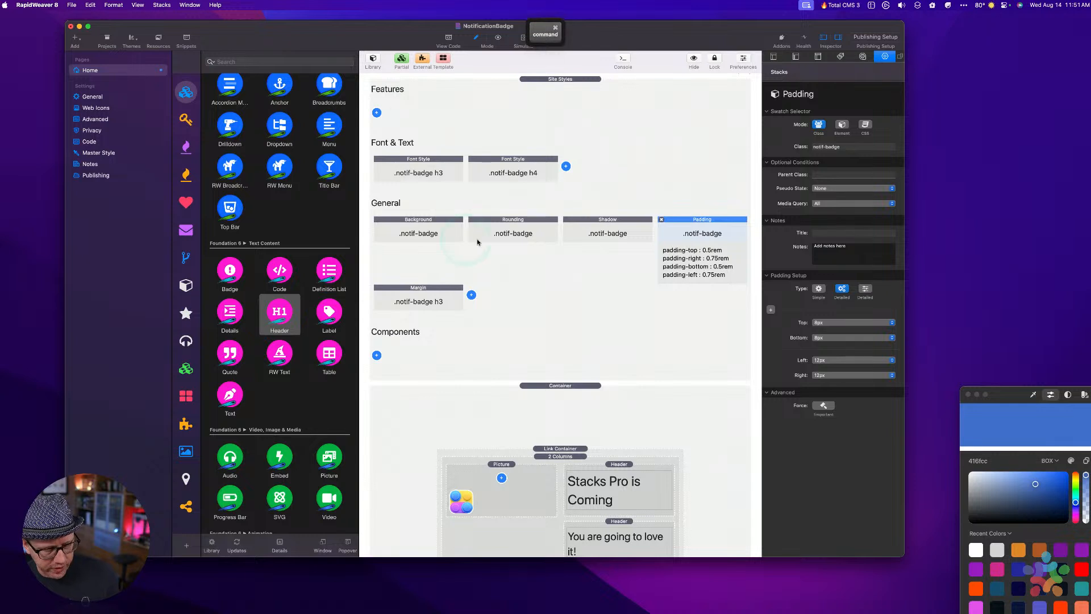
left_click(567, 309)
key("super+r")
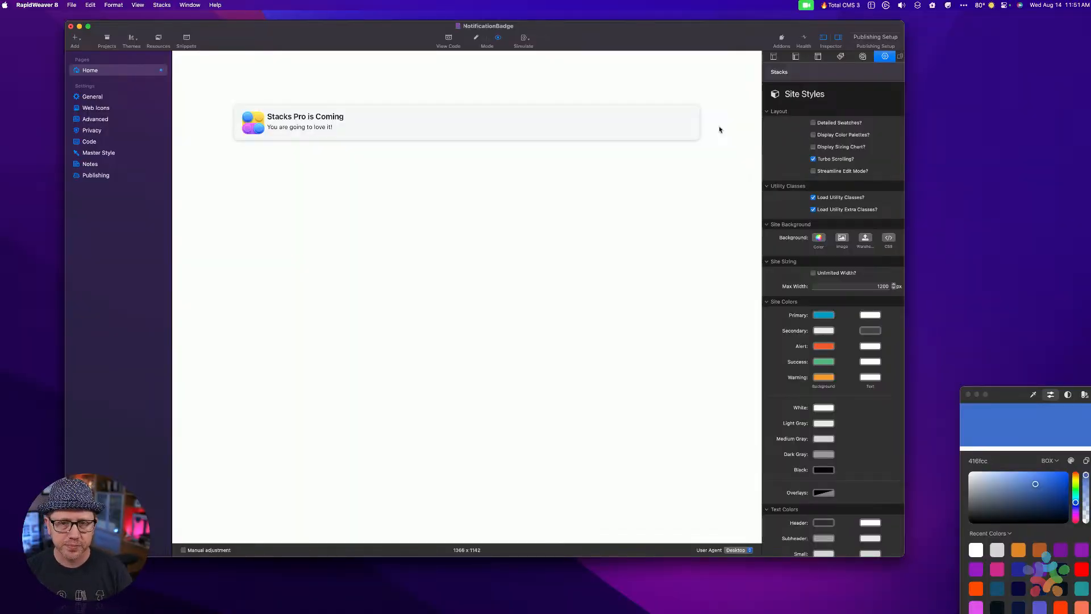
key("super+r")
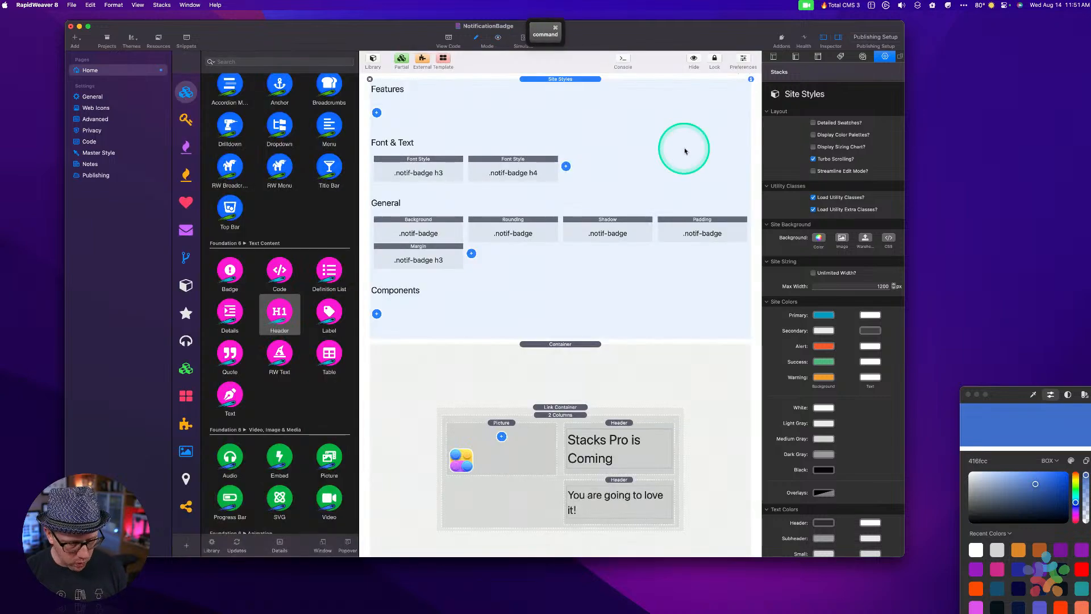
key("super+z")
Review the display property options of the notif-badge Display swatch, keeping inline-block selected.
left_click(434, 249)
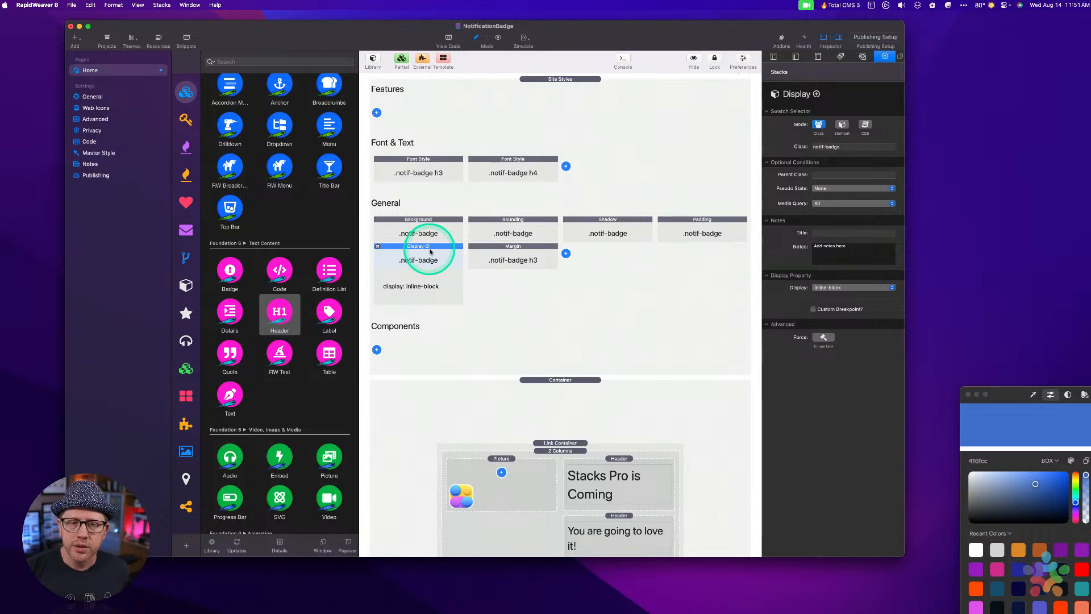
left_click(829, 289)
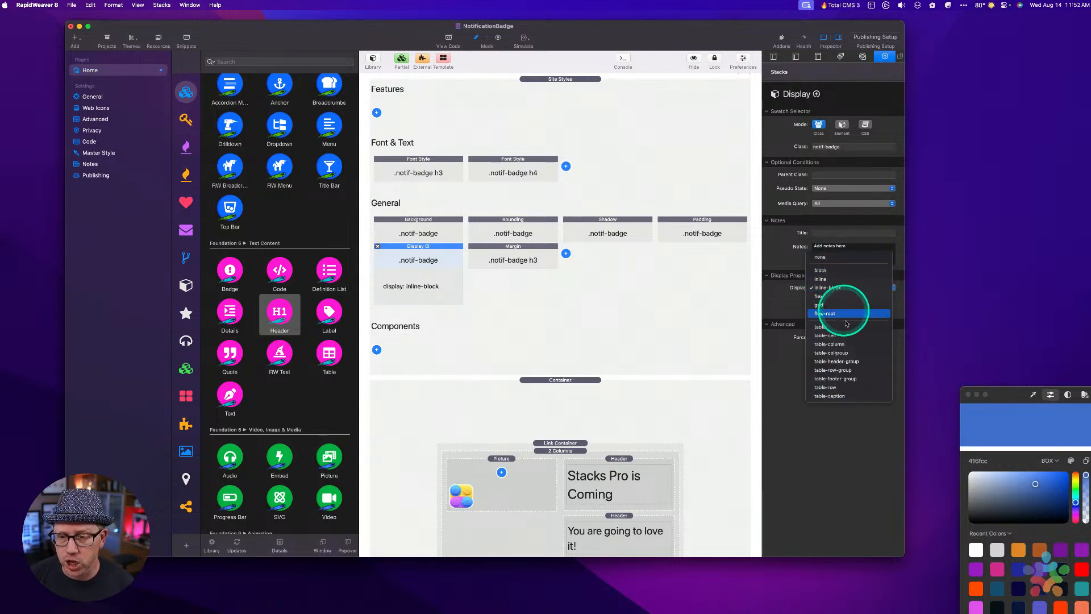
left_click(853, 259)
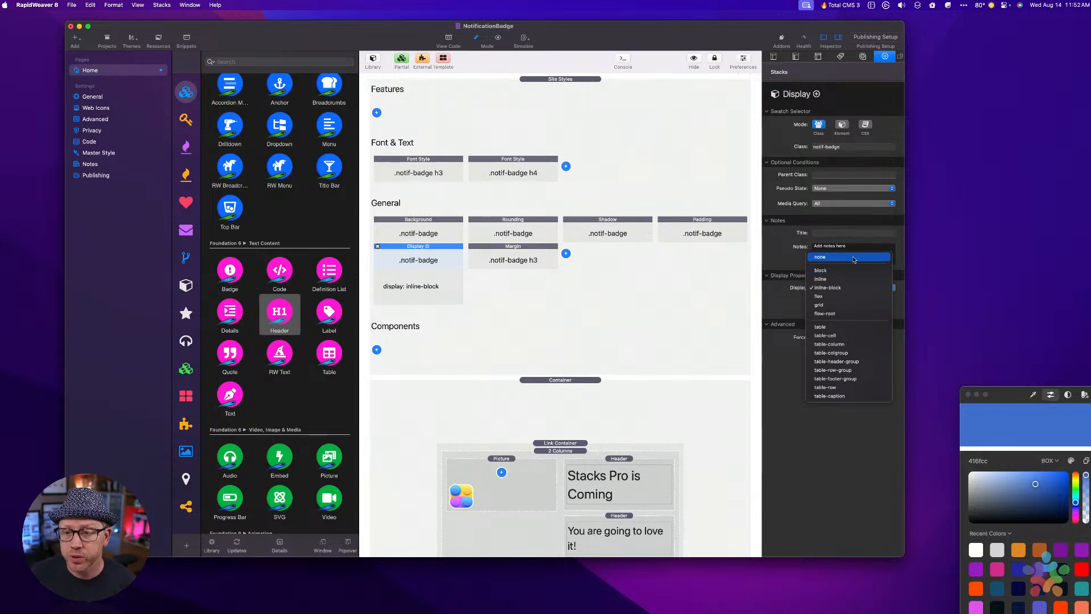
left_click(841, 274)
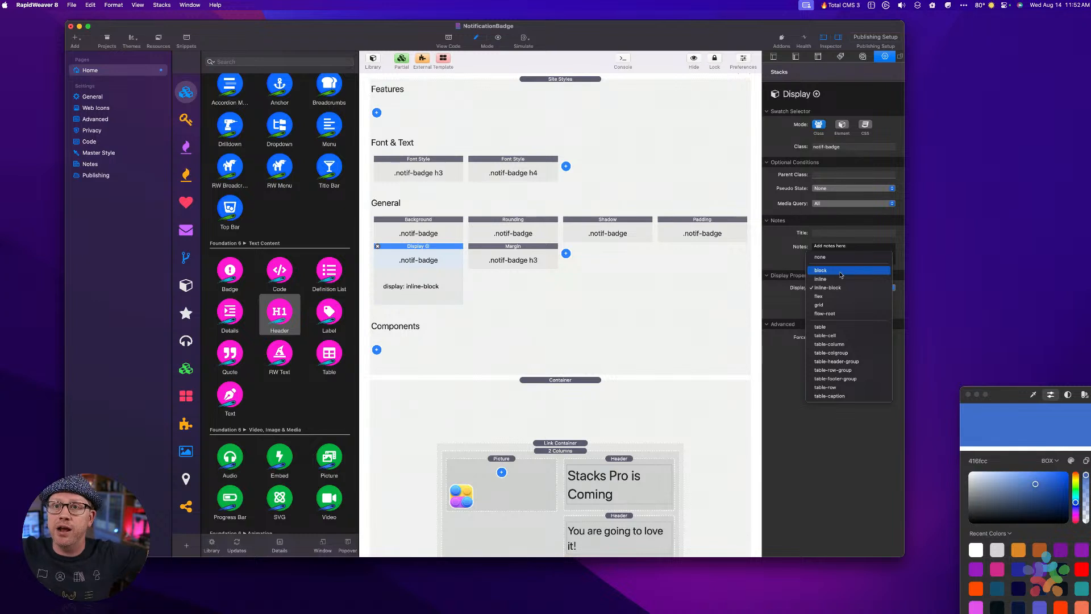
left_click(837, 278)
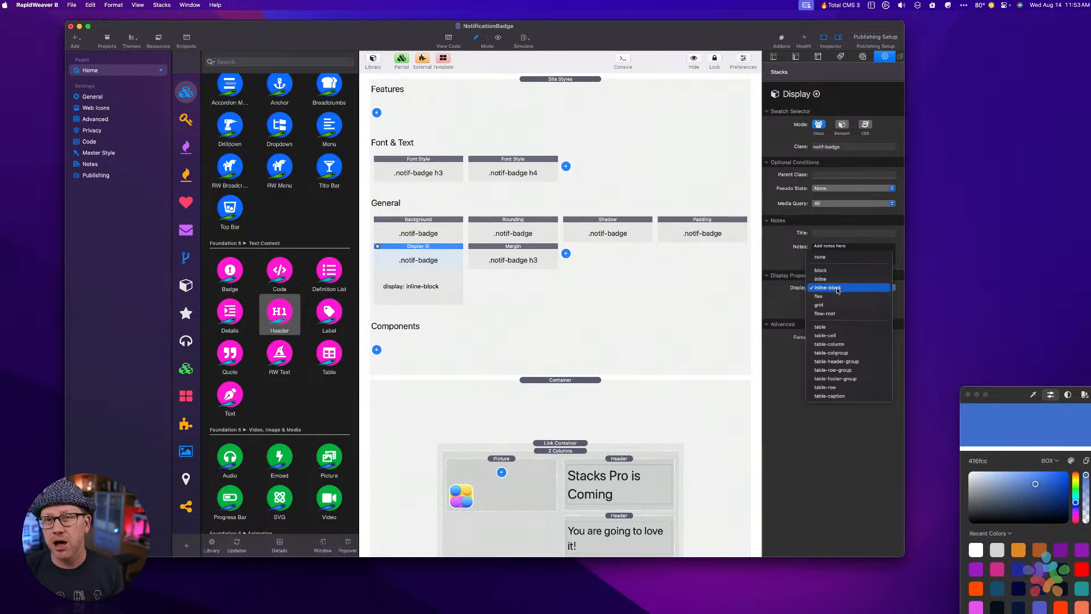
left_click(836, 279)
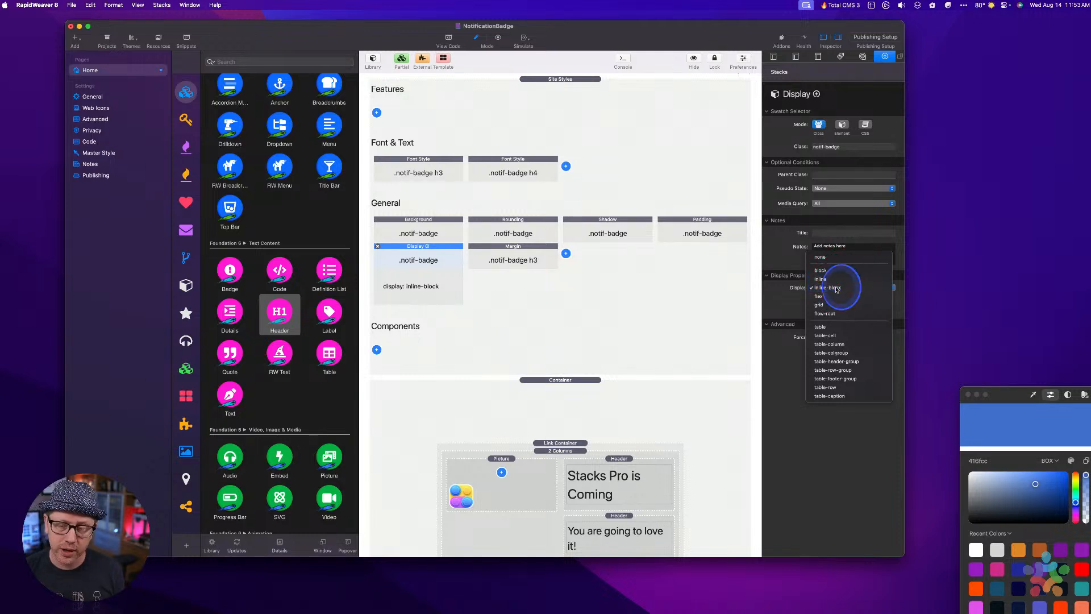
left_click(836, 288)
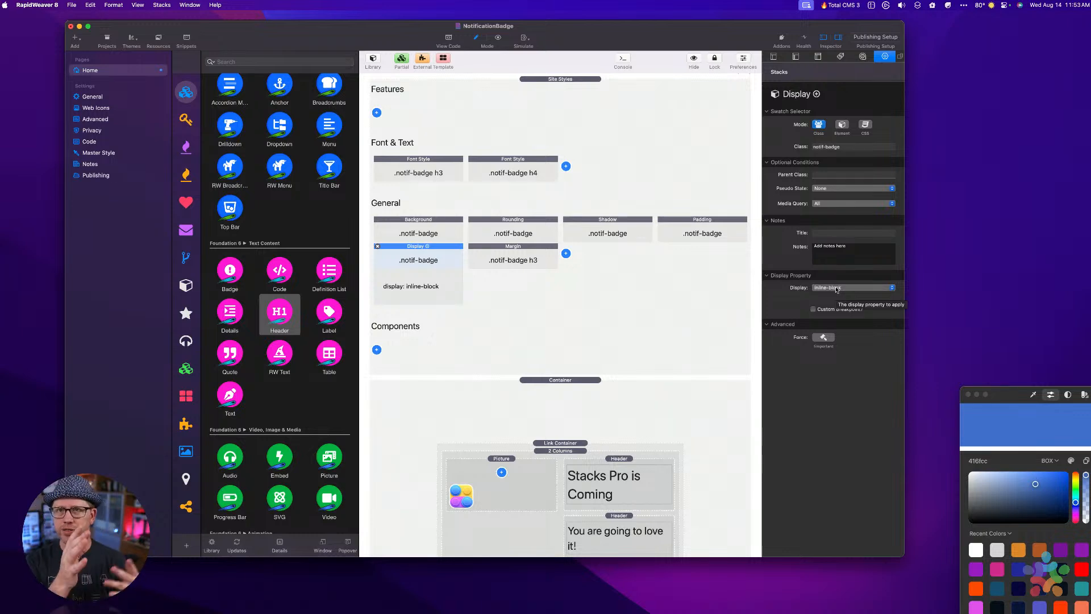
Select the badge's Picture stack, preview the page to check the badge's width, and return to edit mode.
left_click(686, 415)
scroll(609, 385, "down", 3)
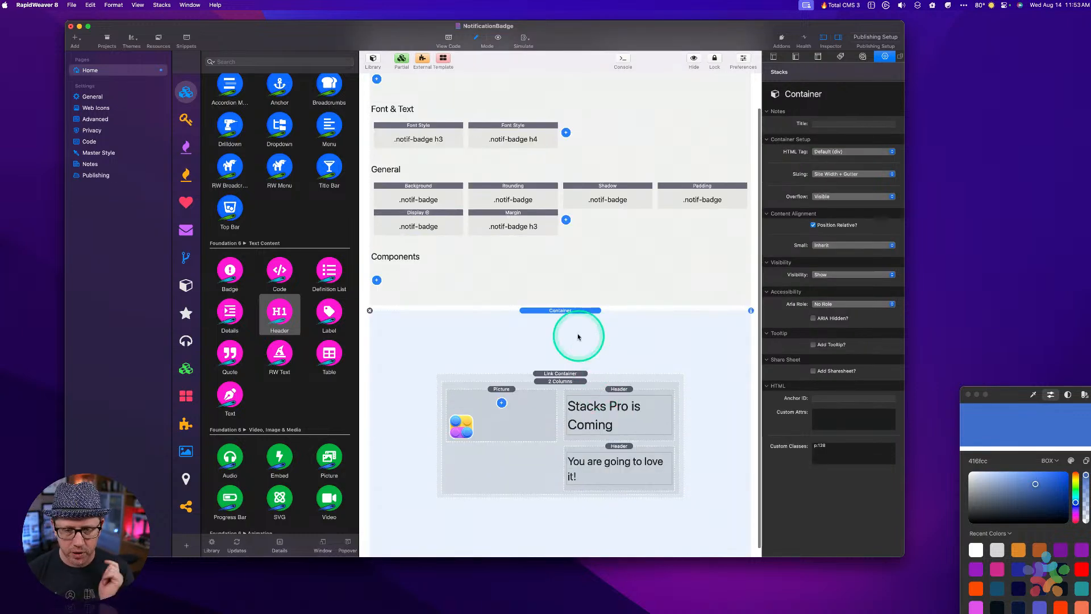
scroll(561, 318, "down", 1)
left_click(516, 393)
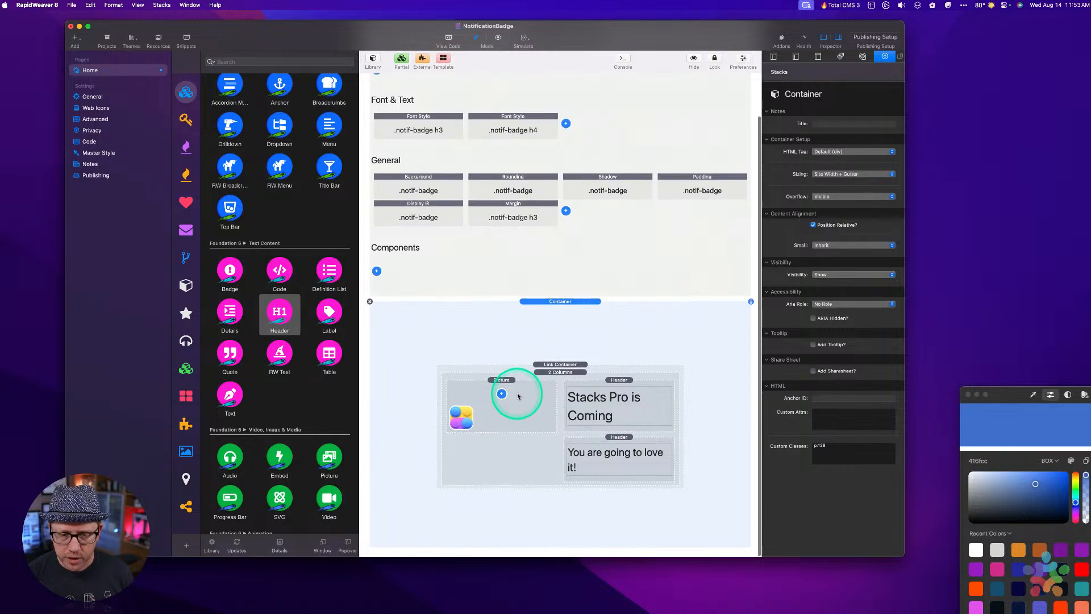
key("super+r")
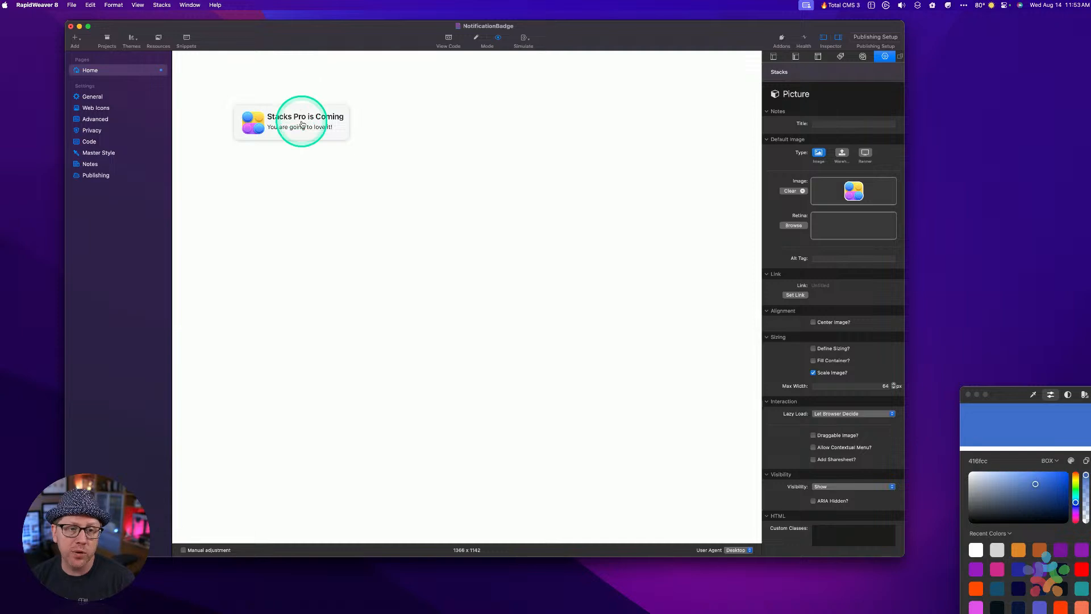
key("super+r")
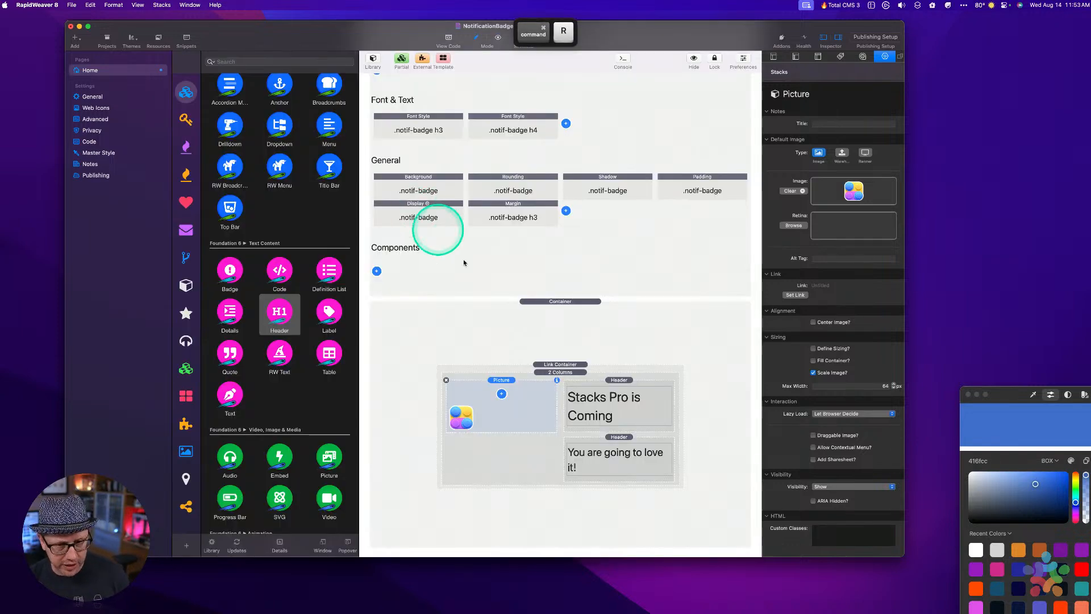
Inspect the Link Container's link settings without changing them, and preview the badge's placement on the page before returning to edit mode.
left_click(546, 366)
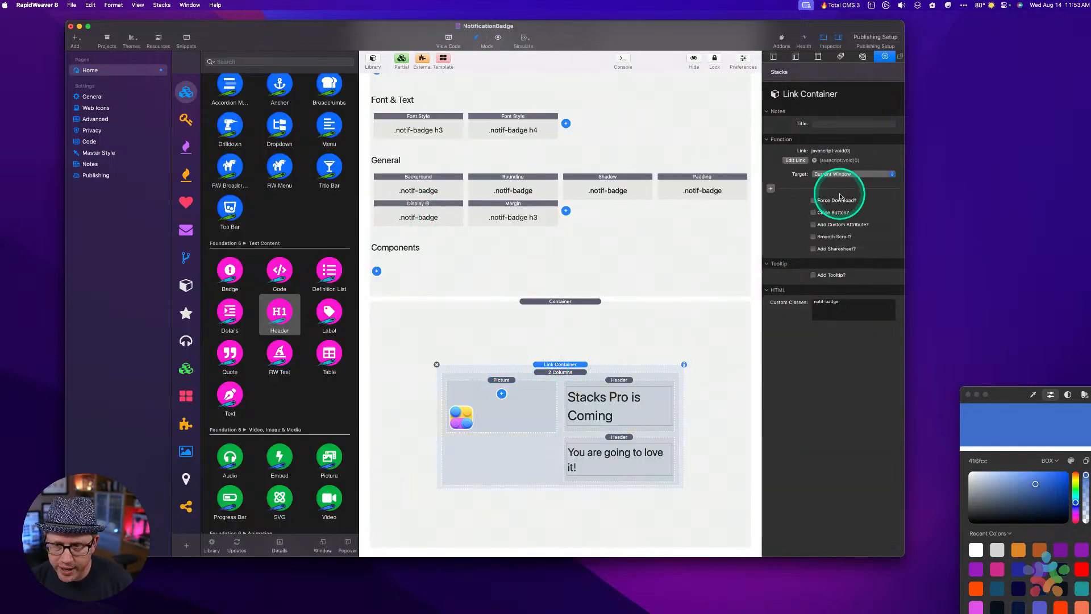
left_click(795, 160)
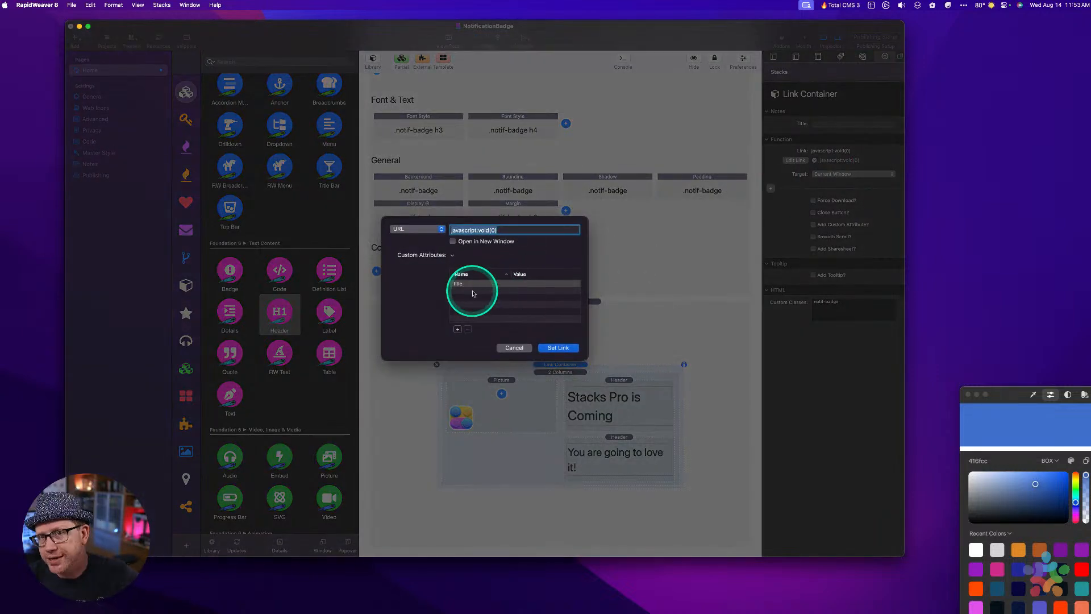
left_click(514, 348)
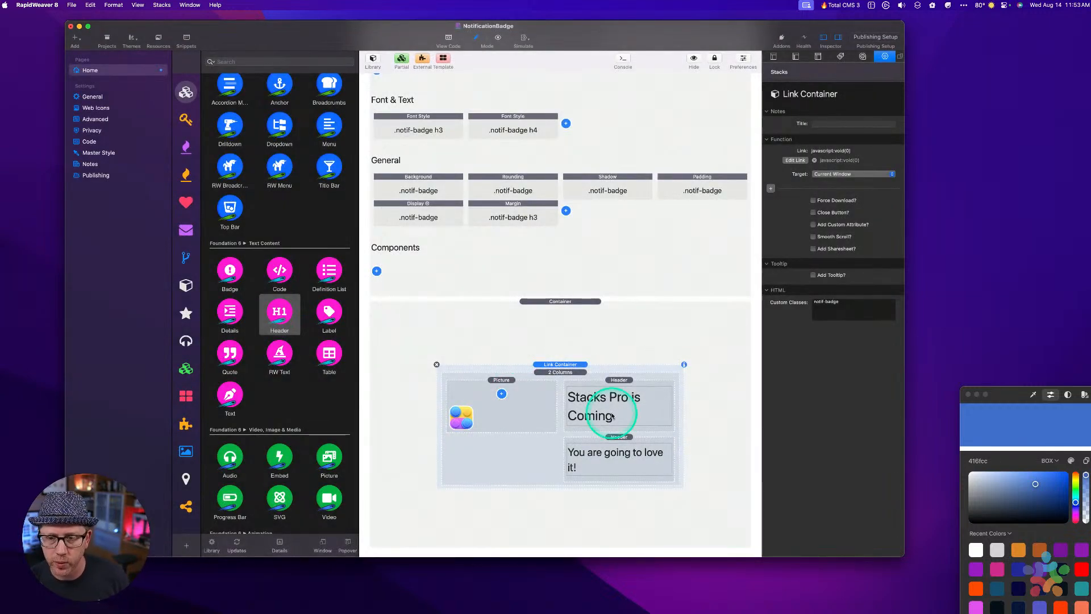
left_click(562, 318)
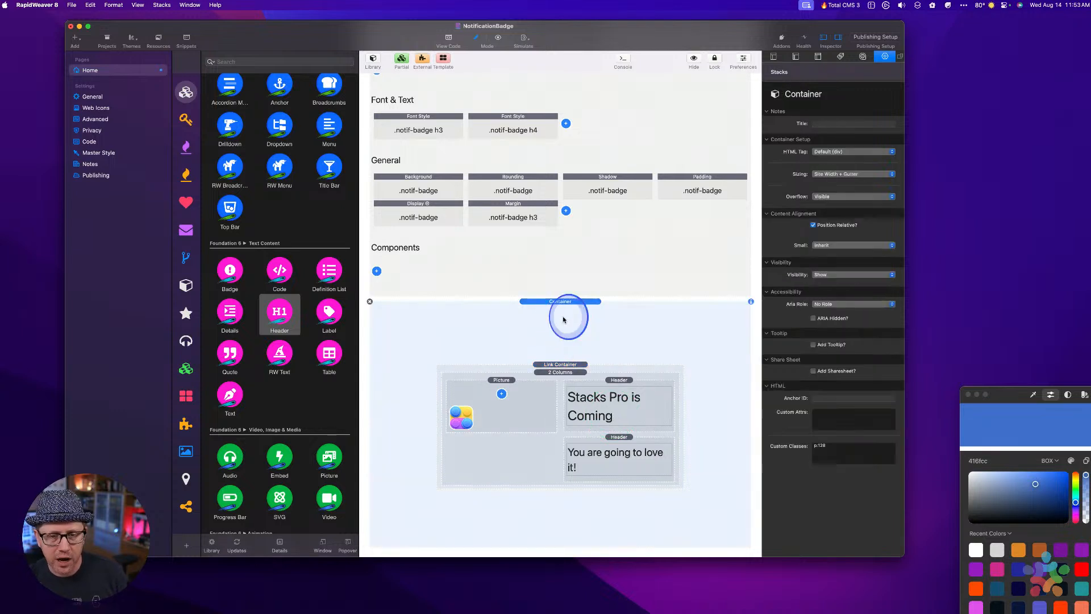
key("cmd+r")
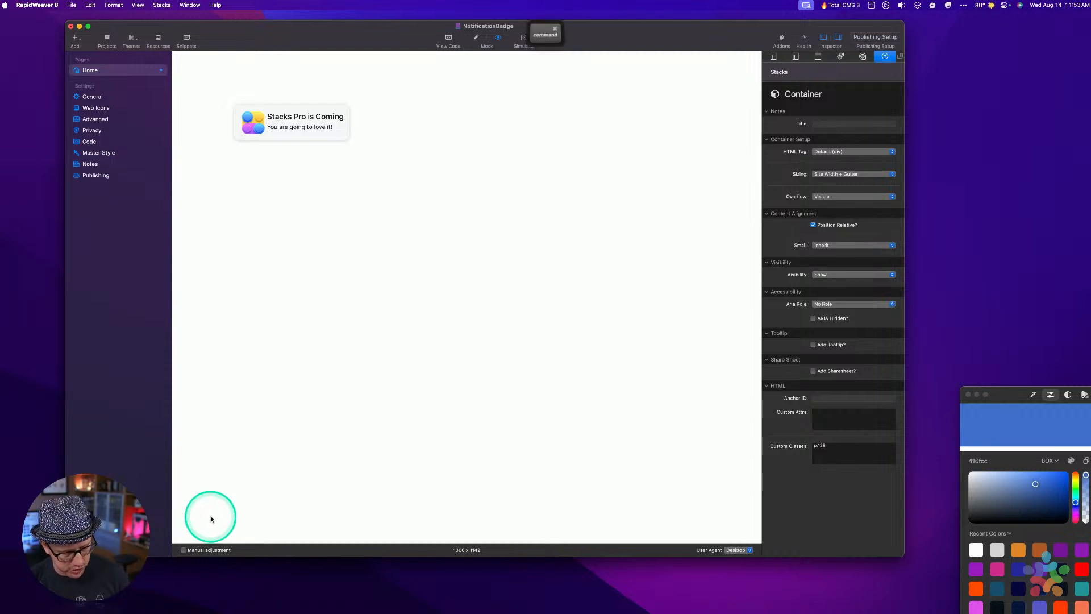
key("cmd+r")
Add a Position swatch to the General site styles and set its class to "notif-badge" from the clipboard history.
left_click(583, 243)
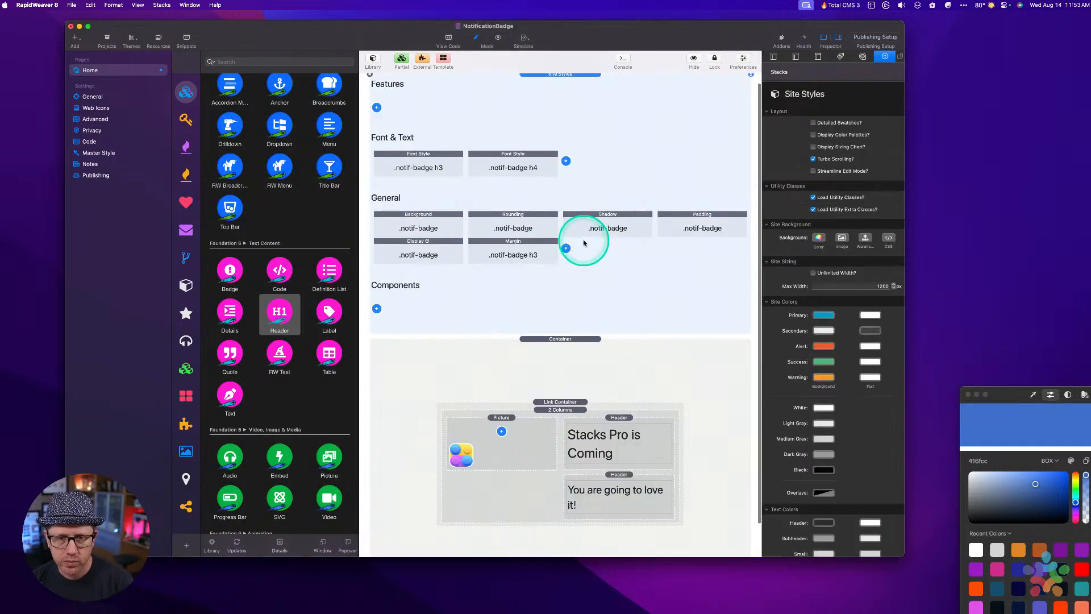
left_click(566, 248)
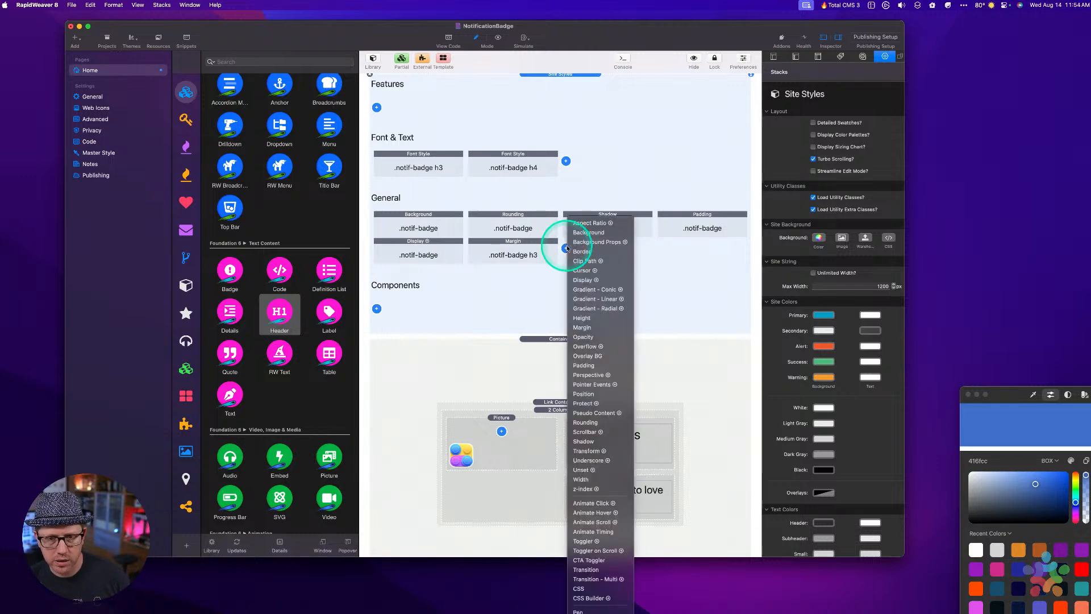
type("pos")
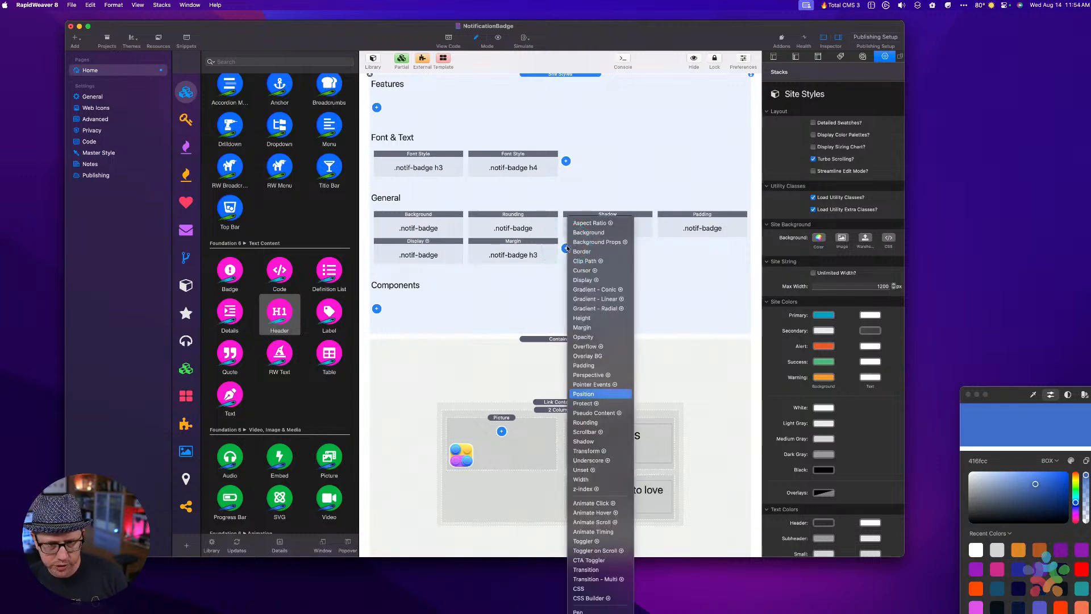
key("Return")
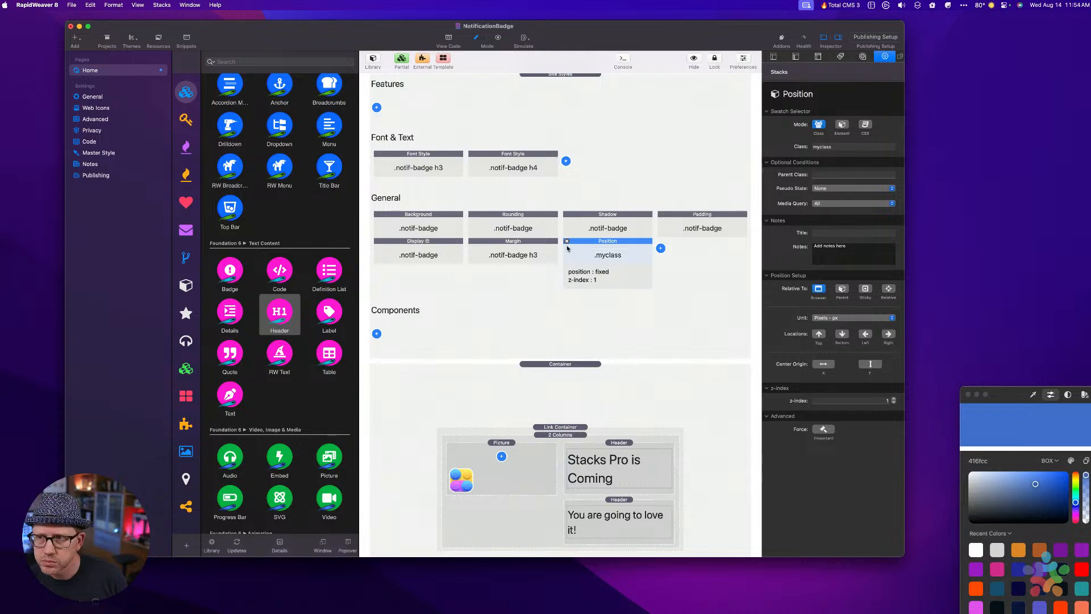
double_click(835, 149)
key("alt+super+c")
key("Down")
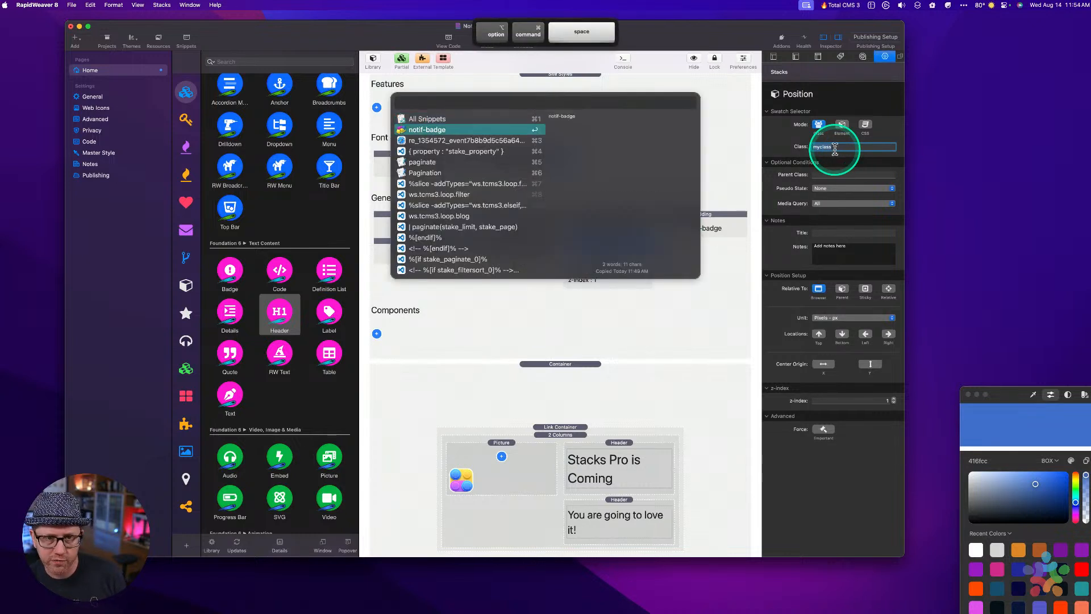
key("Return")
key("Tab")
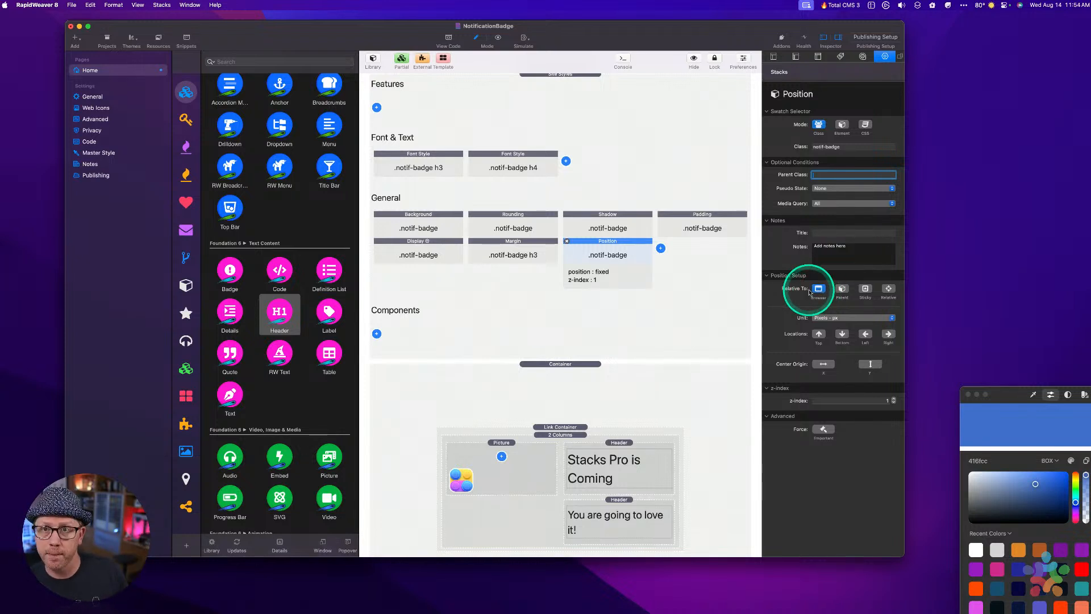
Anchor the notif-badge Position swatch to the bottom and left of the browser, and preview the page before returning to edit mode.
left_click(841, 335)
left_click(866, 335)
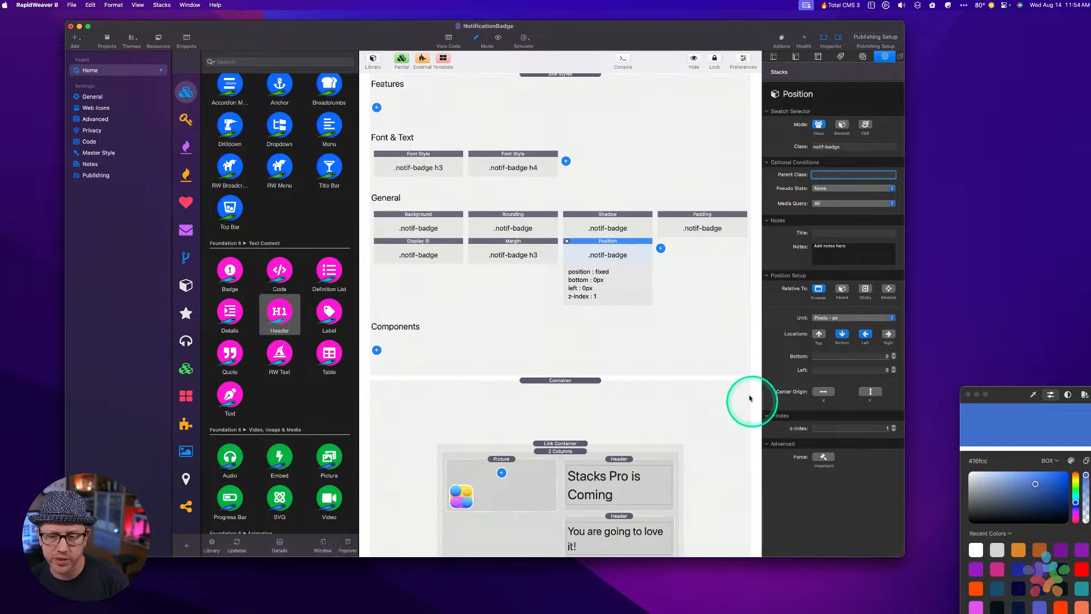
key("super+r")
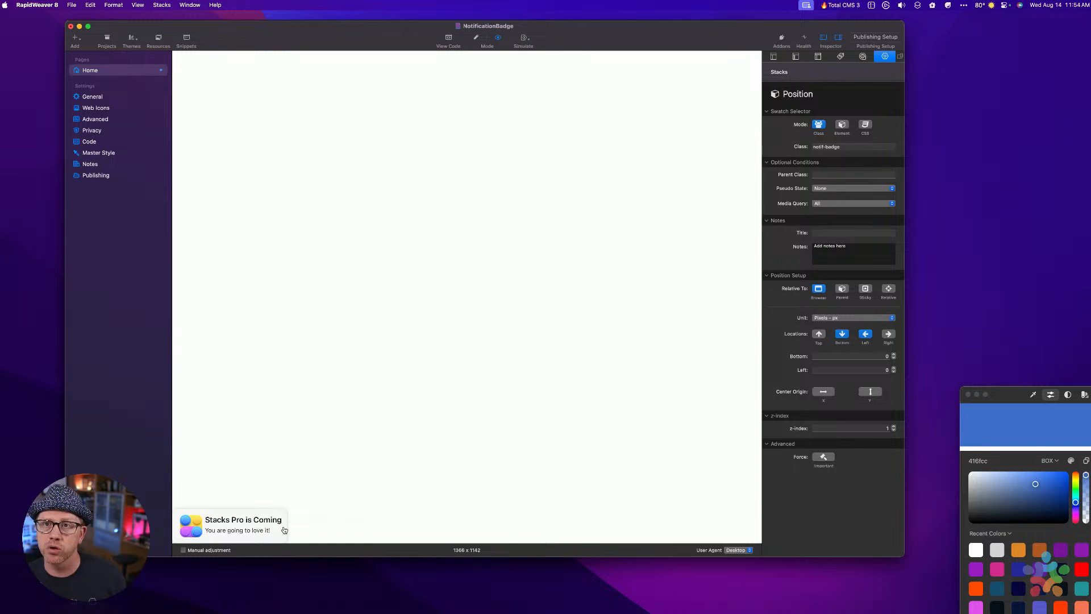
key("super+r")
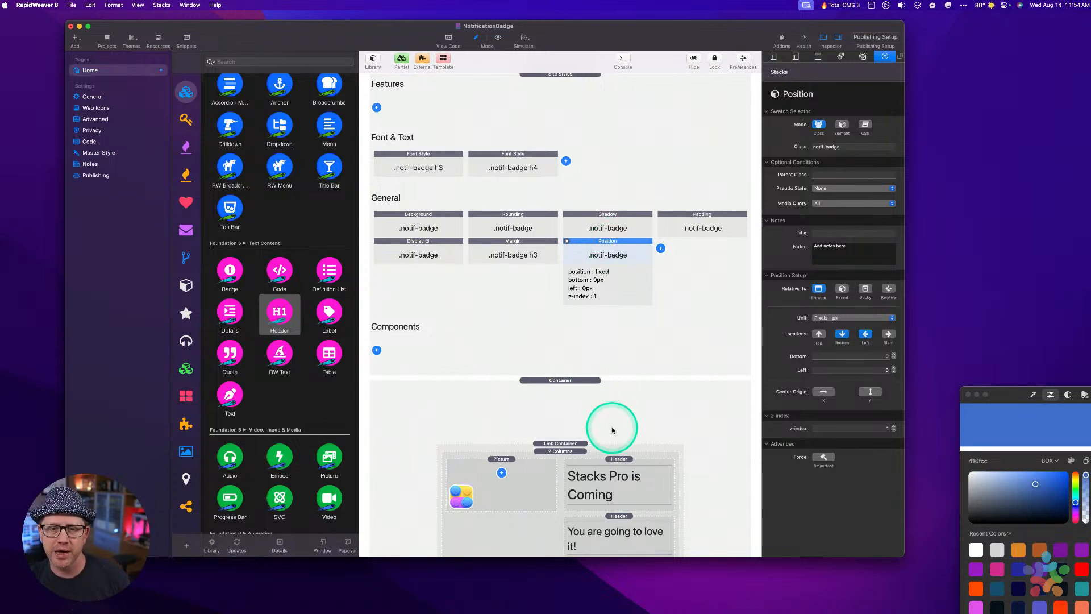
Set the Position swatch's bottom and left offsets to 15 px each and preview the page.
left_click(875, 355)
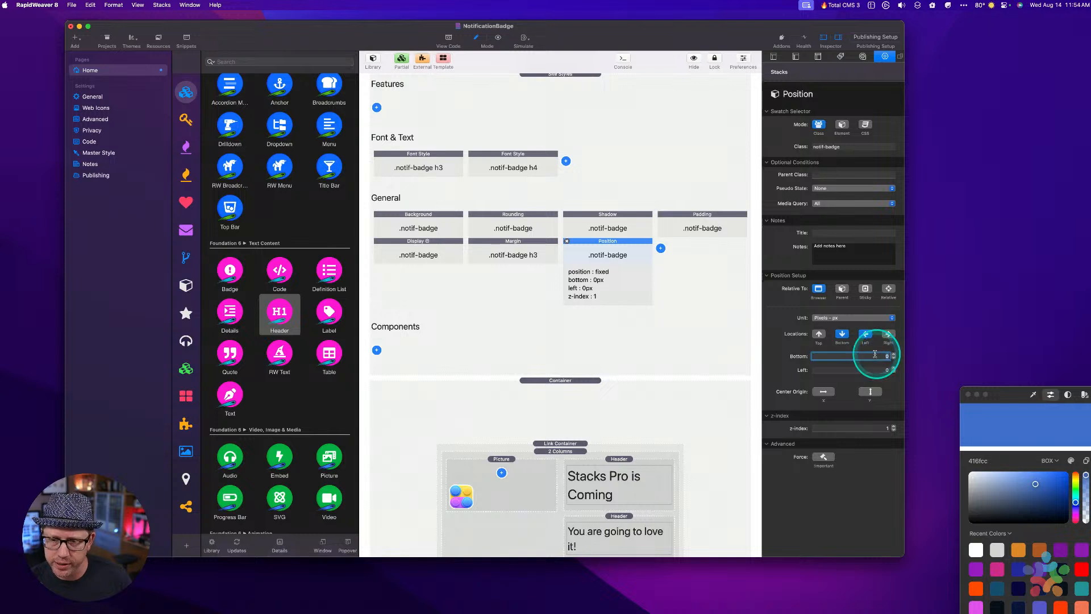
type("15")
key("Tab")
type("15")
key("Tab")
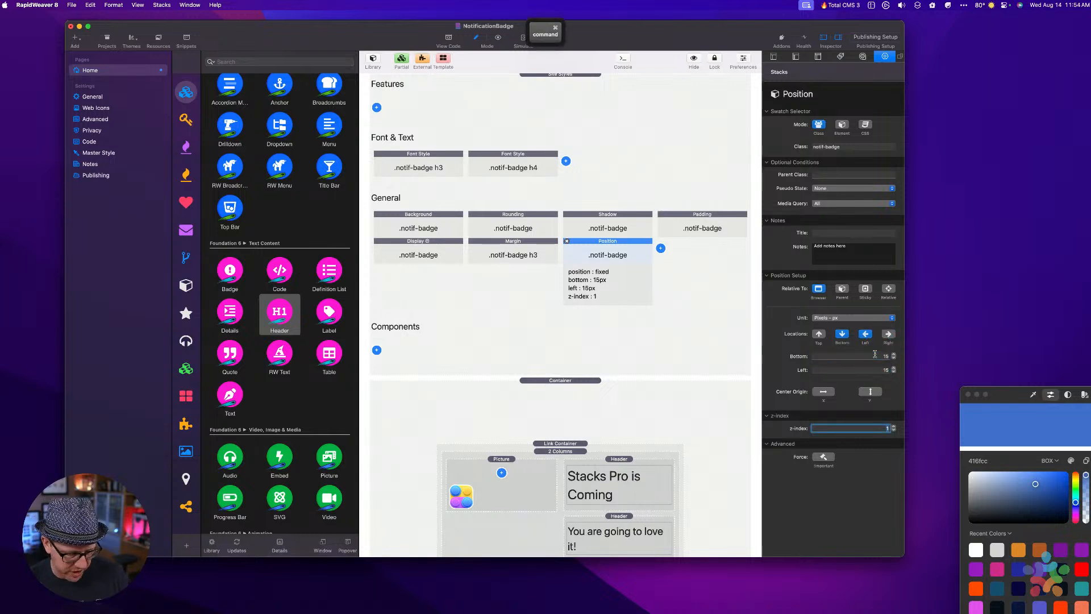
key("super+r")
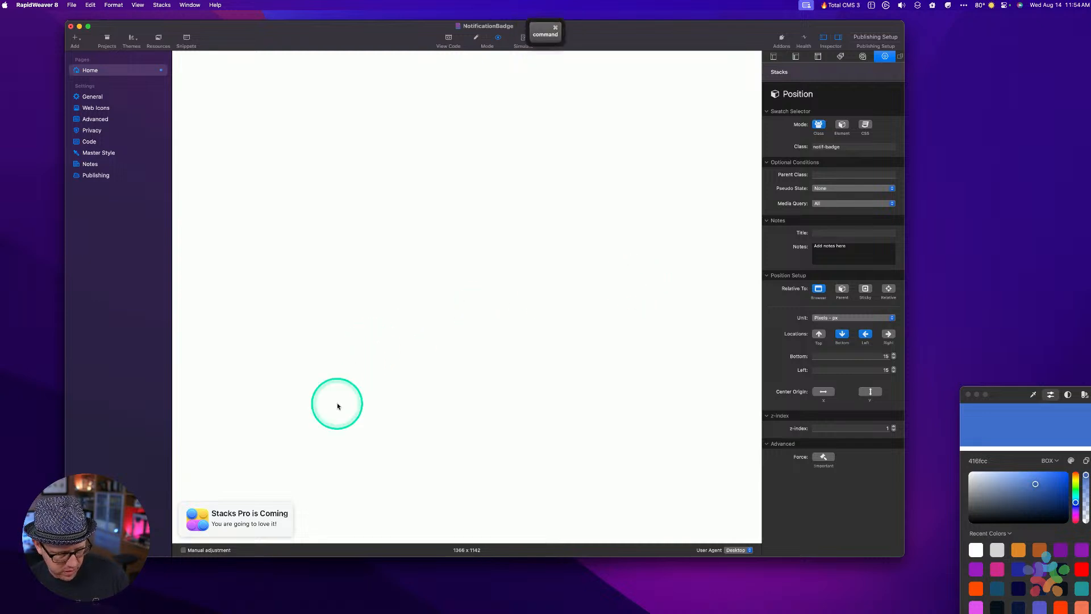
Set the Position swatch's bottom offset to 24 px and check the badge's placement in the preview.
left_click(882, 357)
double_click(882, 358)
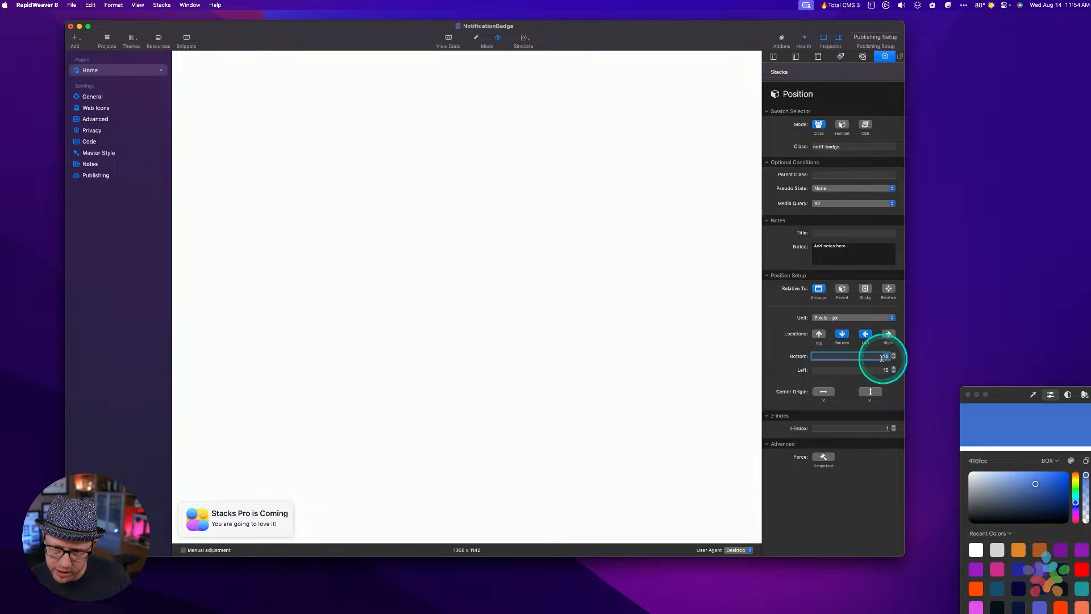
type("147")
key("Return")
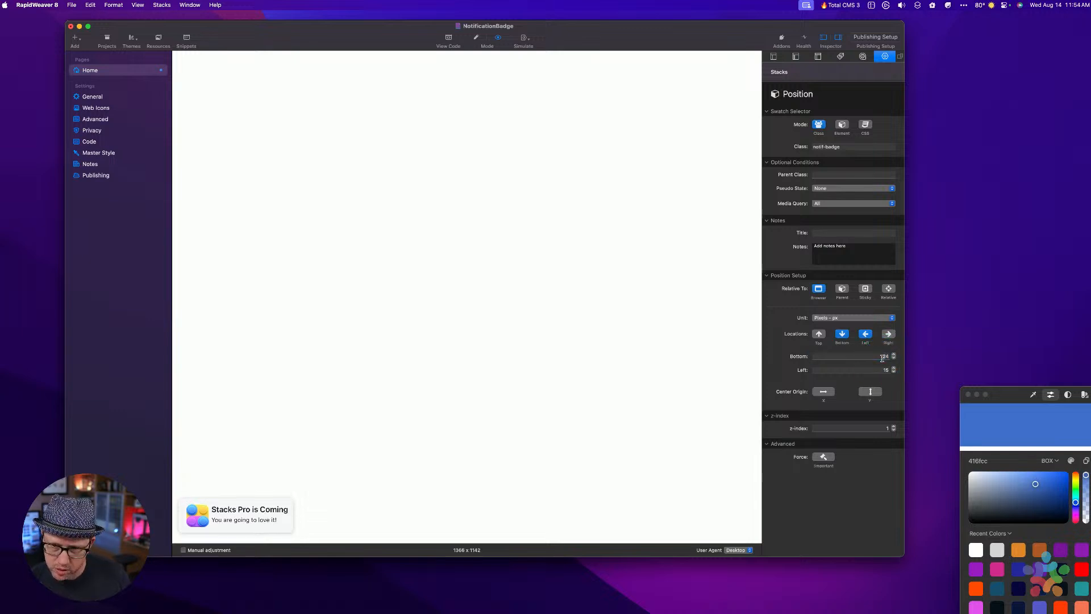
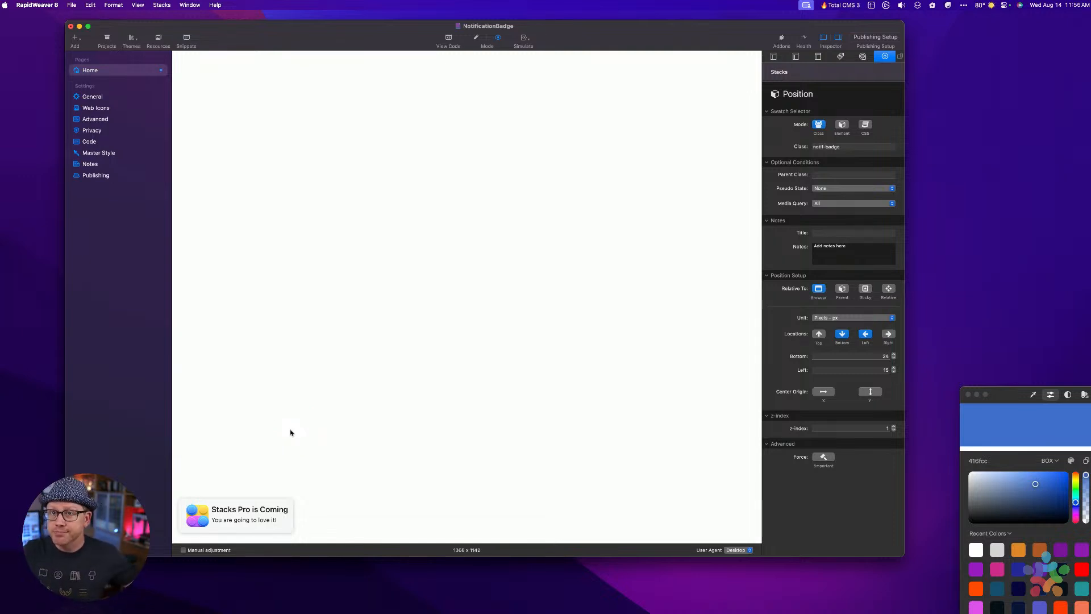
key("super+r")
key("super+r")
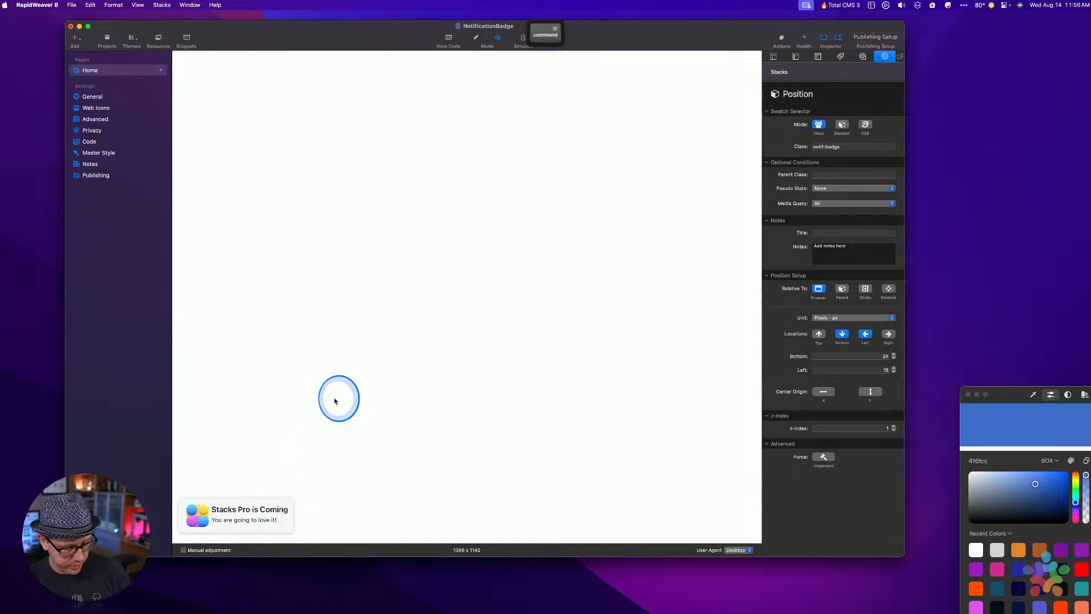
Add an Animate Scroll swatch to the General site styles in edit mode and set its class to "notif-badge" from the clipboard history.
key("super+r")
left_click(697, 263)
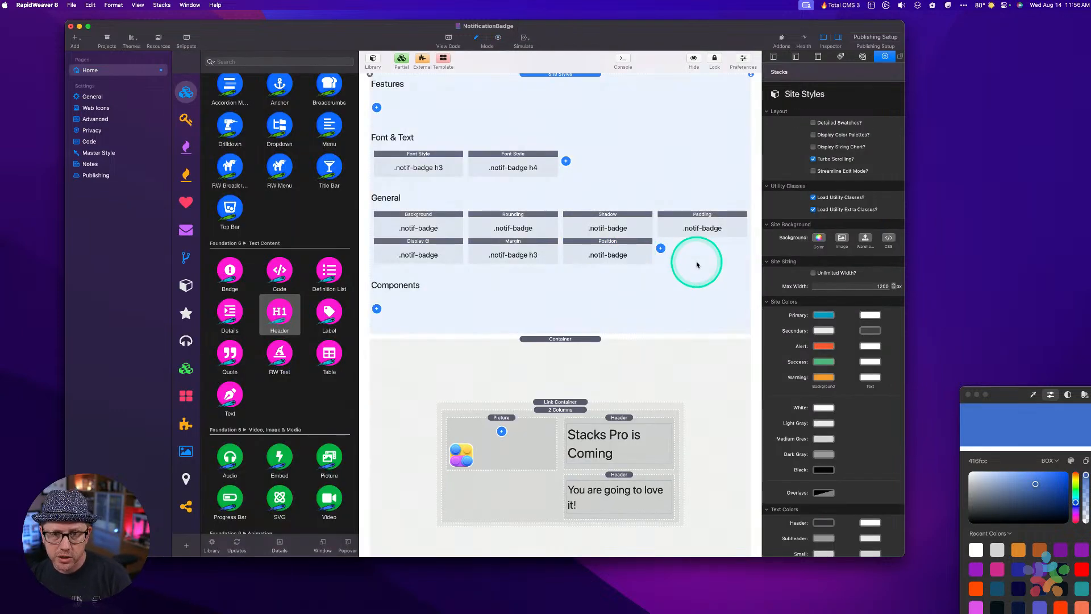
left_click(660, 249)
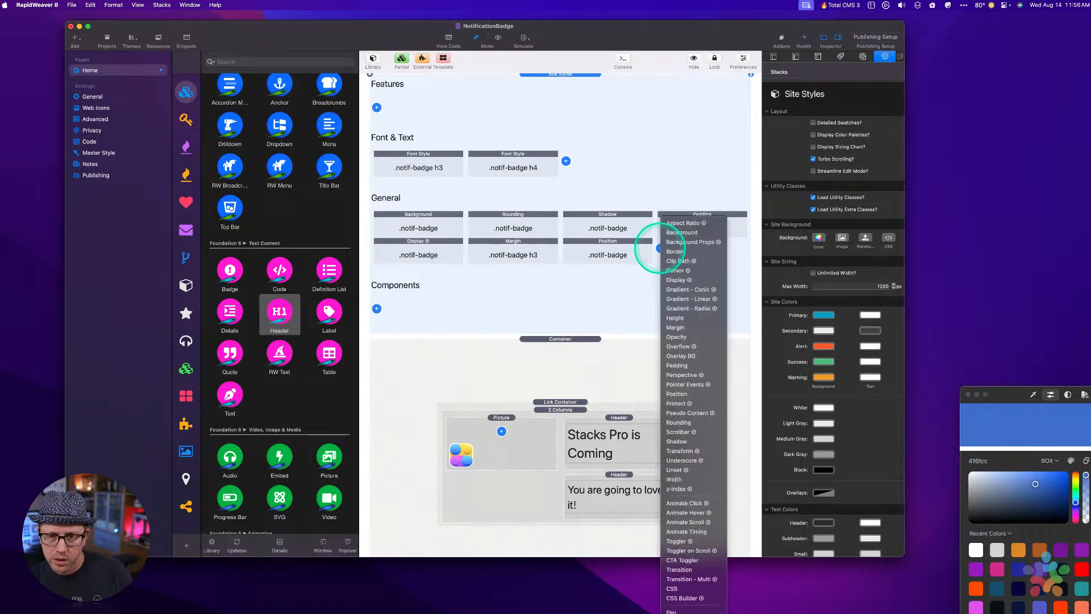
left_click(696, 523)
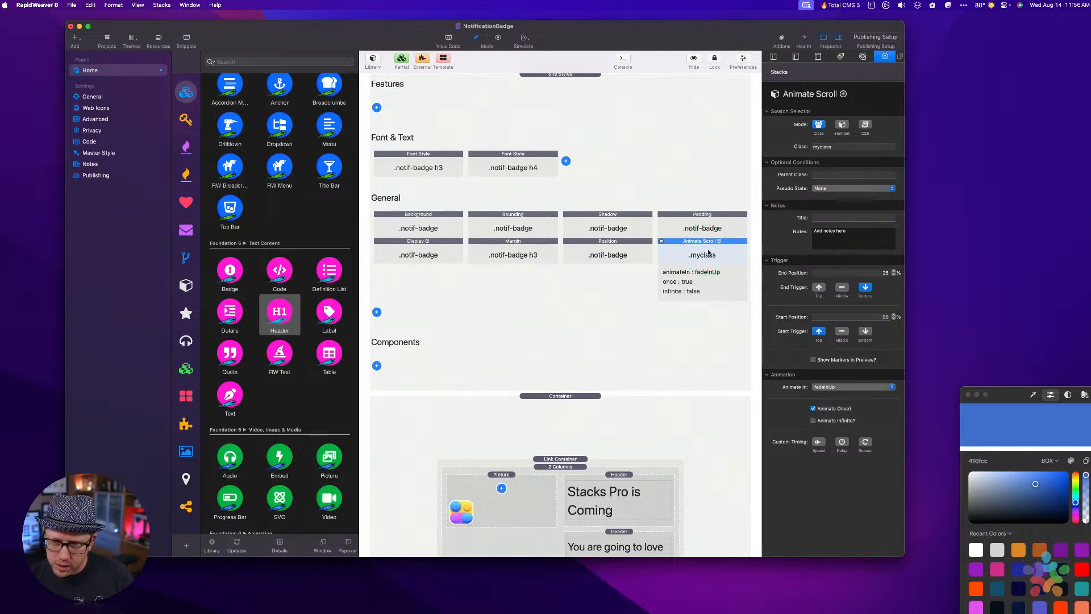
left_click(663, 243)
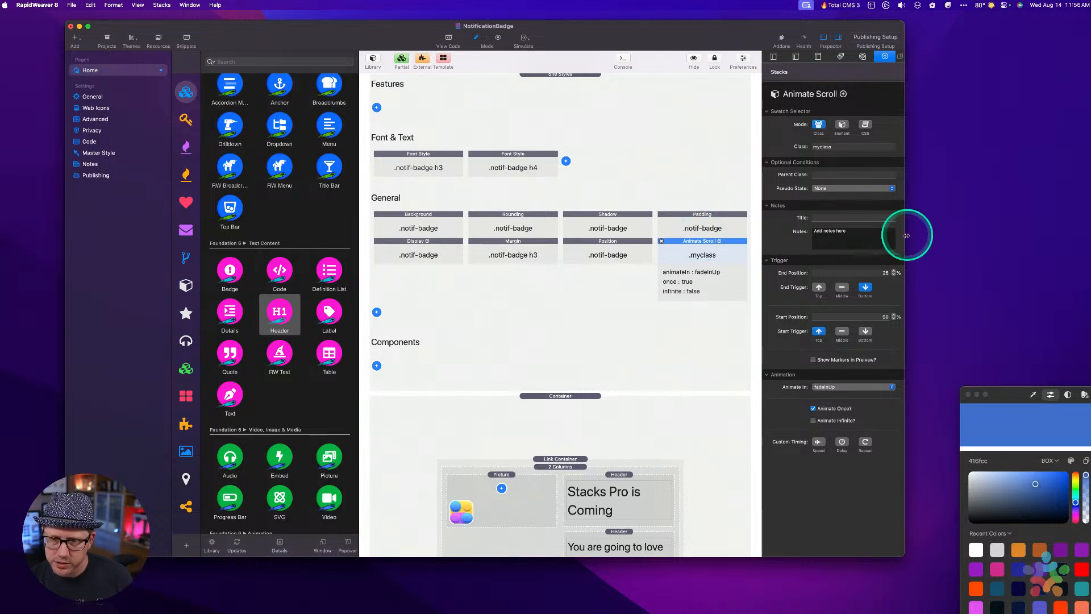
left_click(844, 145)
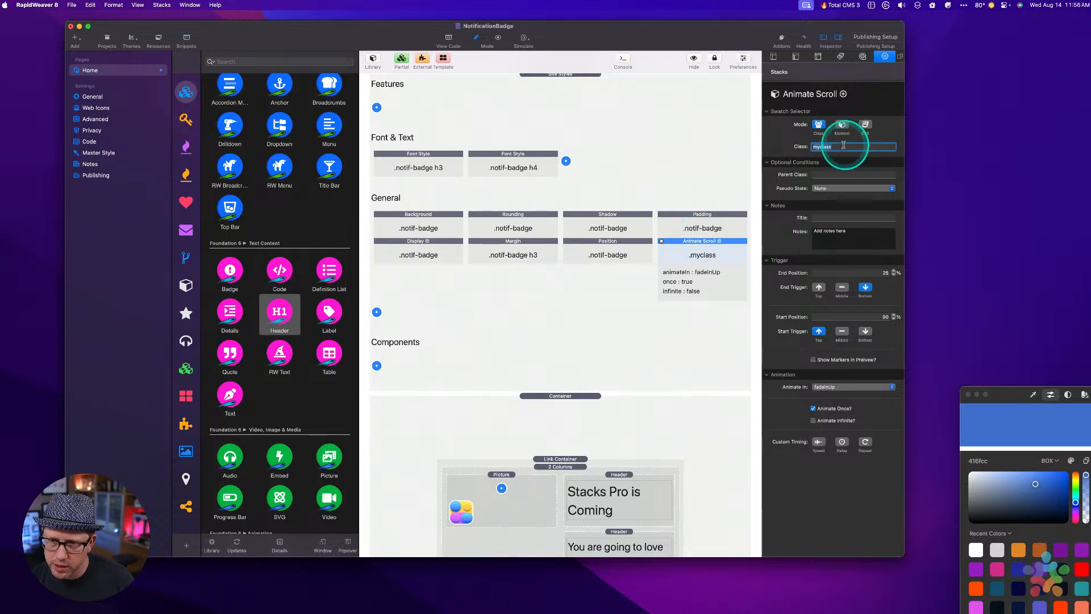
key("alt+super+space")
key("Return")
key("Tab")
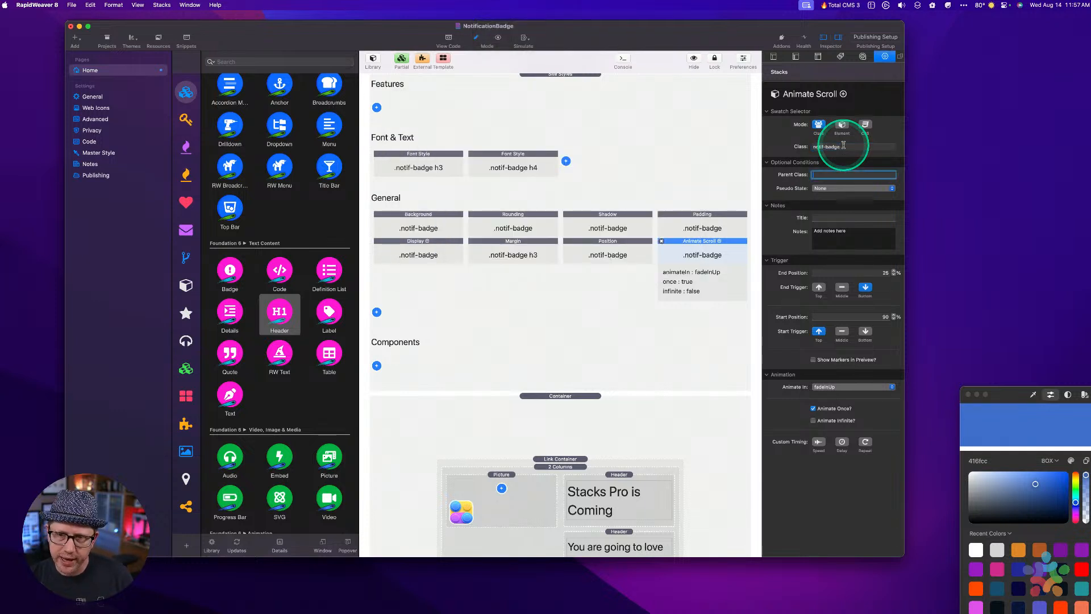
Set the Animate Scroll swatch's entrance animation to fadeInLeft and preview the page.
left_click(829, 272)
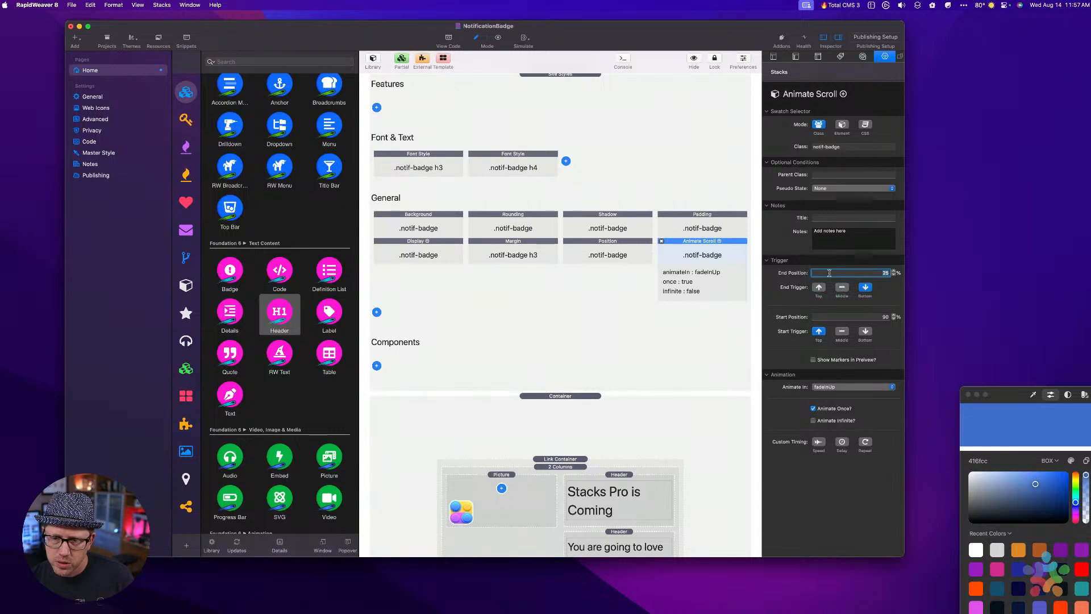
left_click(675, 243)
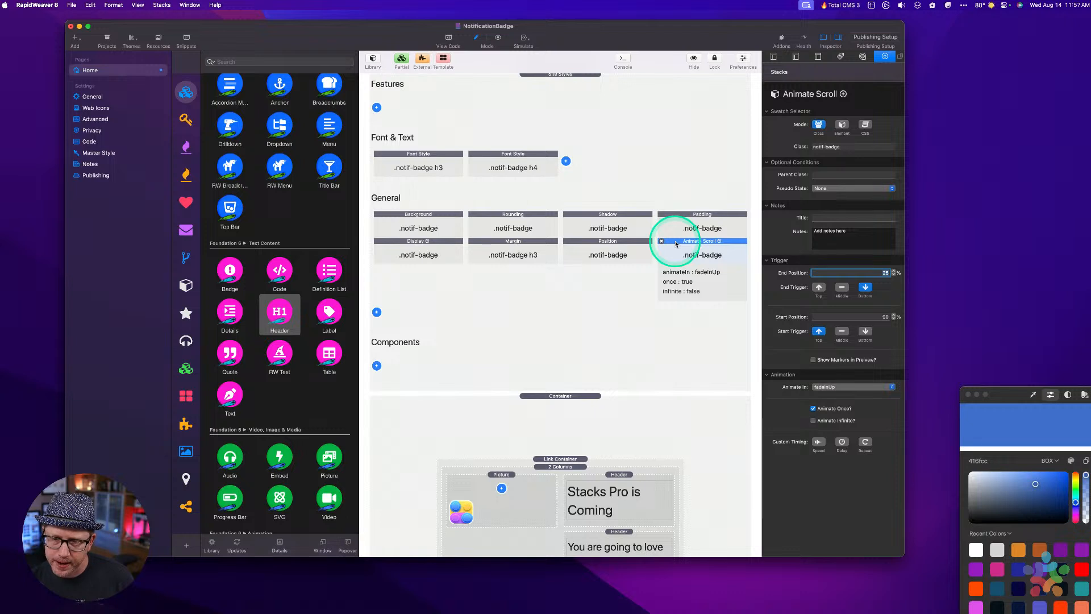
left_click(827, 387)
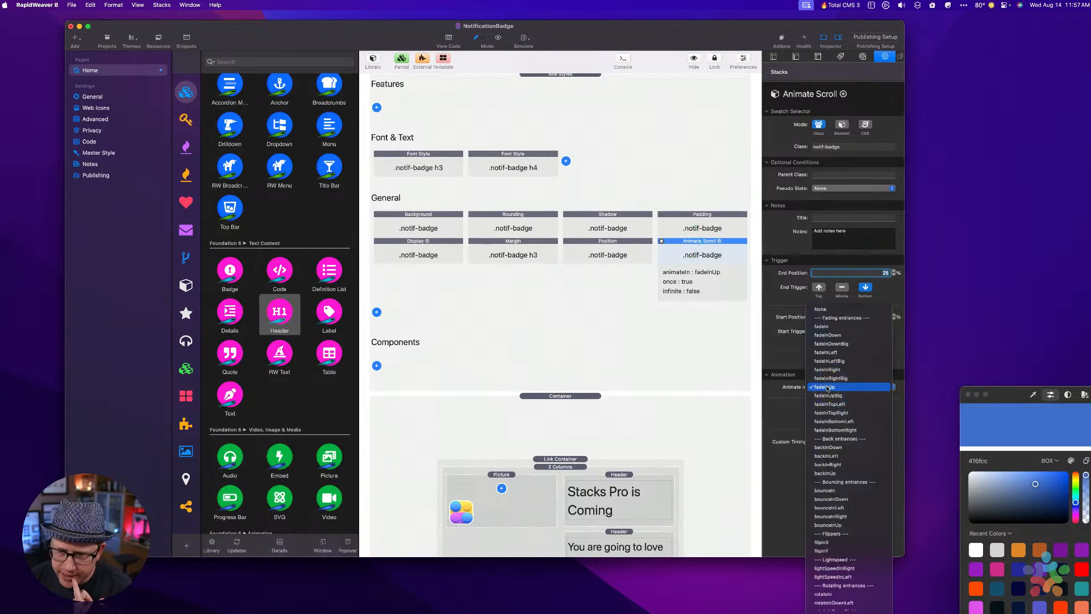
left_click(838, 355)
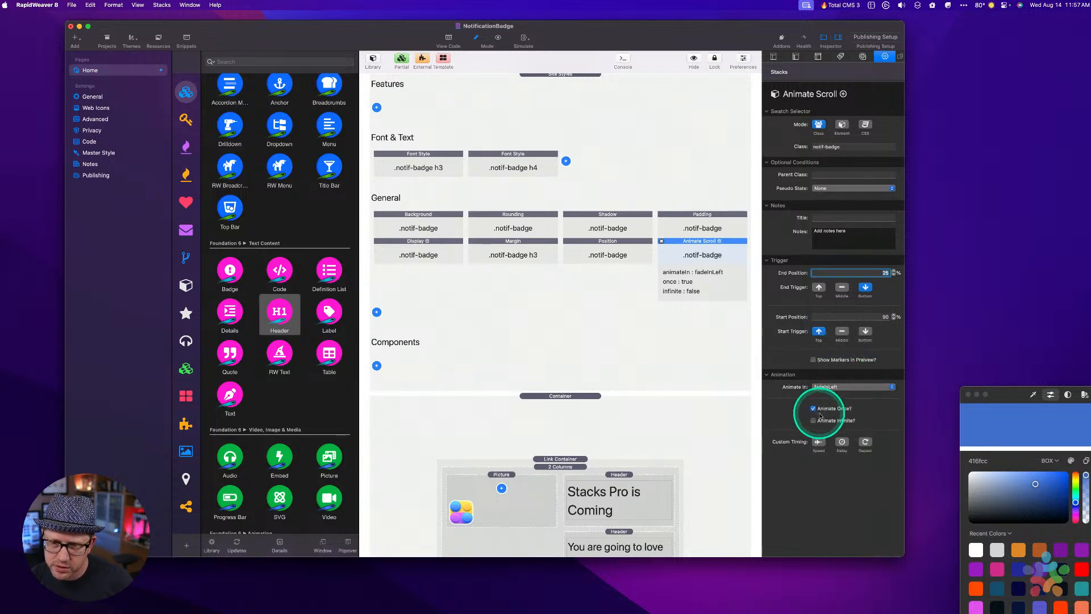
key("super+r")
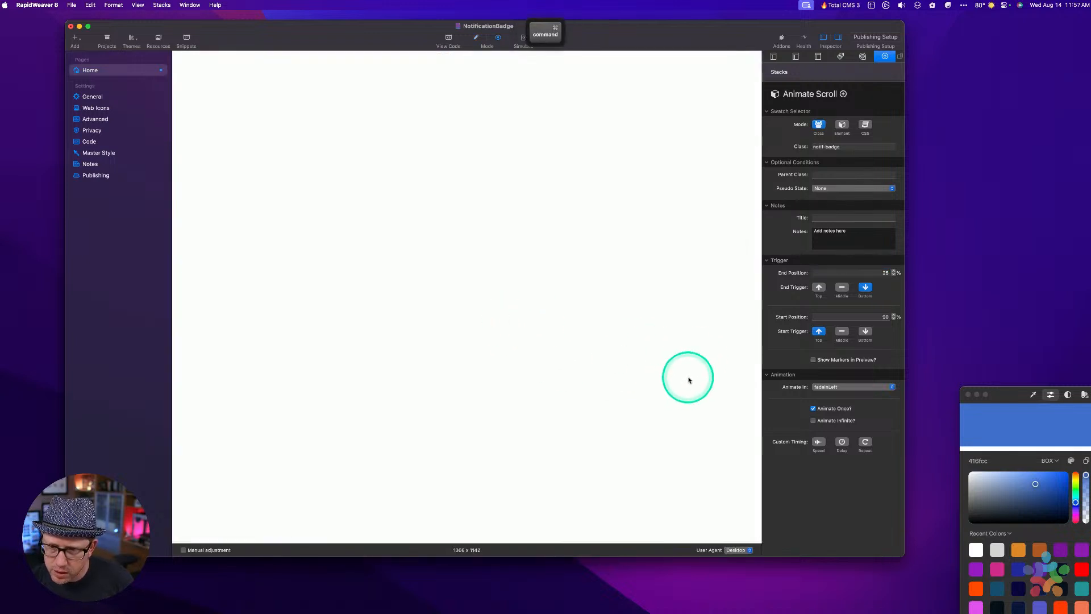
Turn on the Animate Scroll swatch's trigger markers and preview where they sit on the page.
key("super+r")
left_click(812, 360)
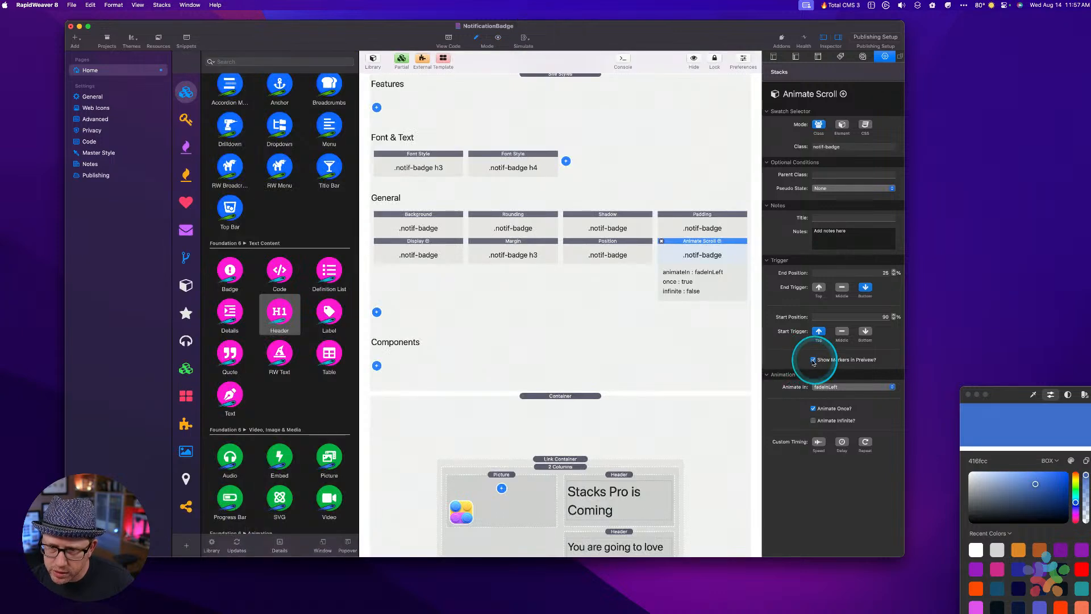
key("super+r")
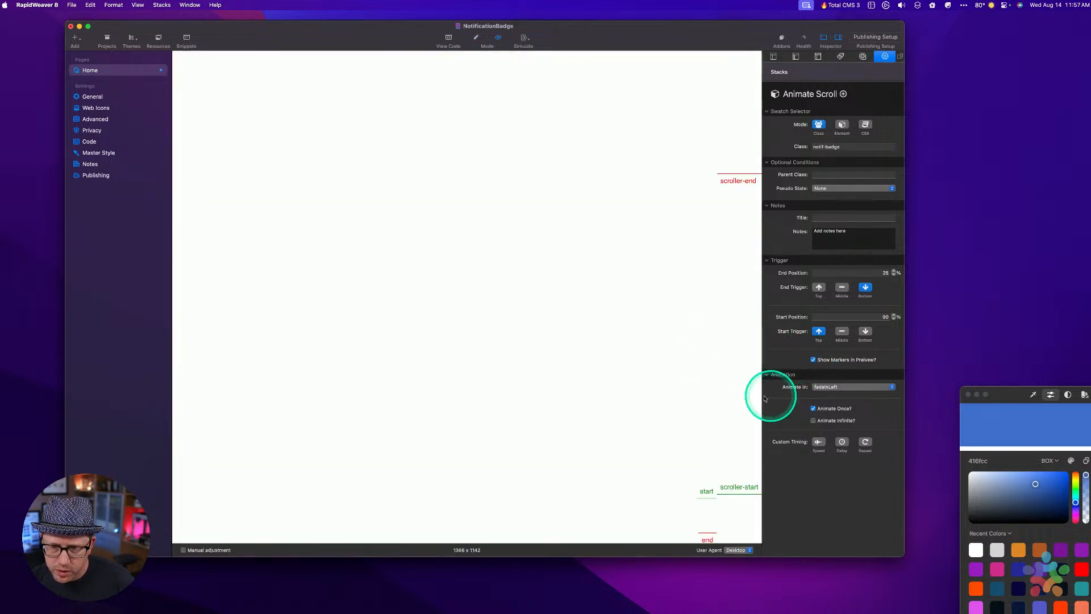
Set the Animate Scroll trigger's start position to 100% and return to edit mode.
left_click(857, 318)
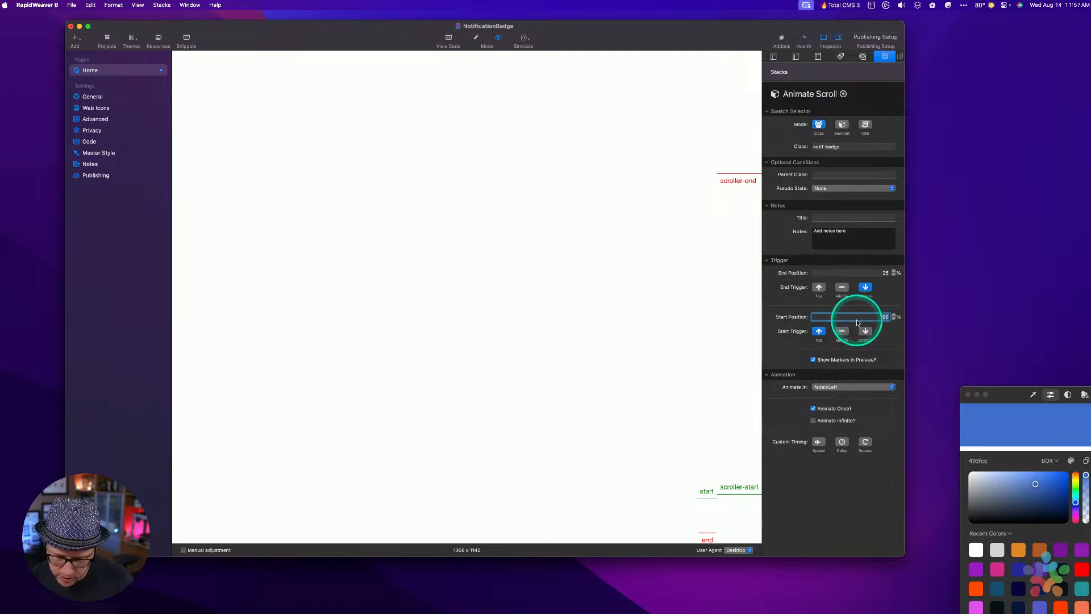
type("100")
key("Return")
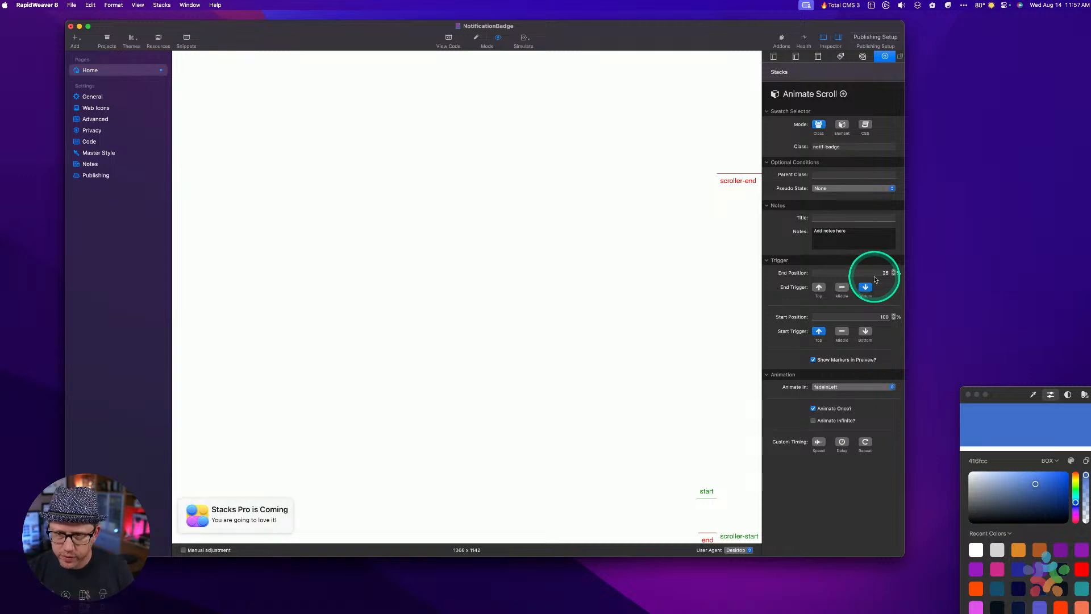
left_click(612, 164)
key("super+r")
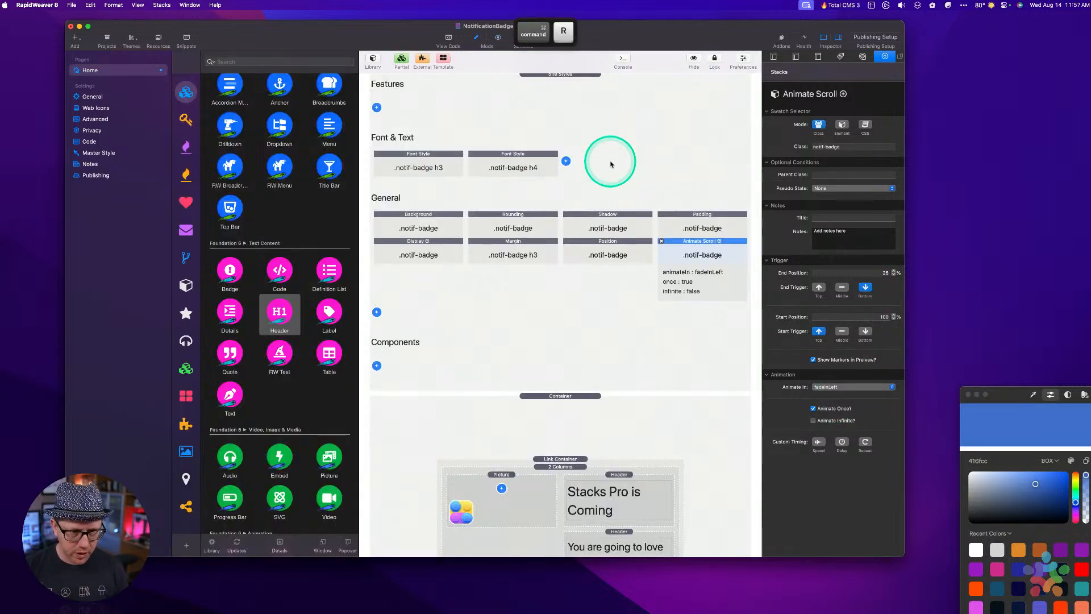
Turn off the Animate Scroll swatch's preview markers and preview the badge's animation.
left_click(688, 247)
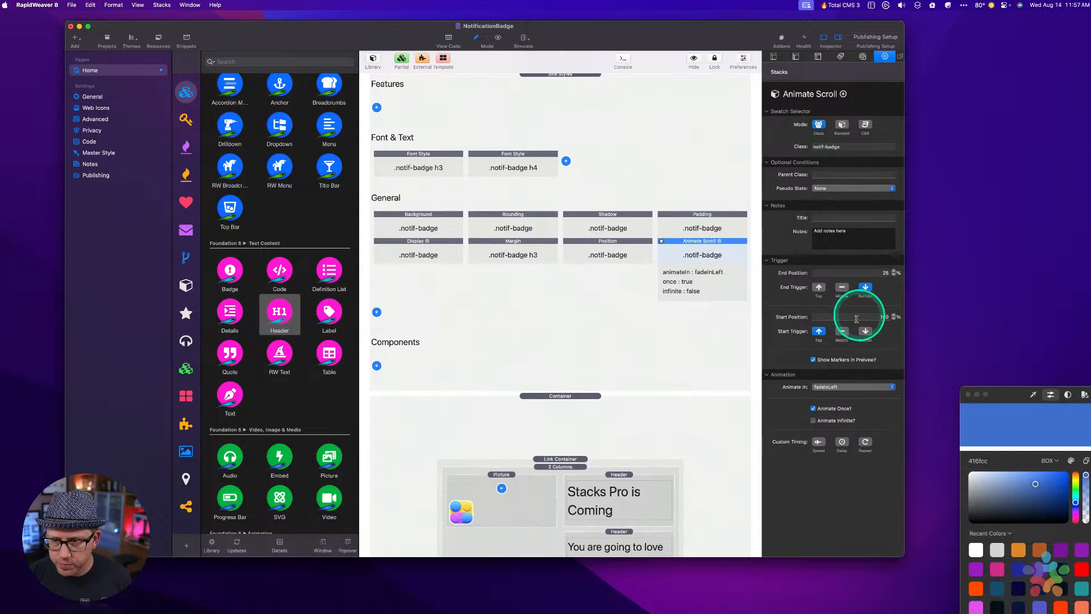
left_click(813, 359)
key("super+r")
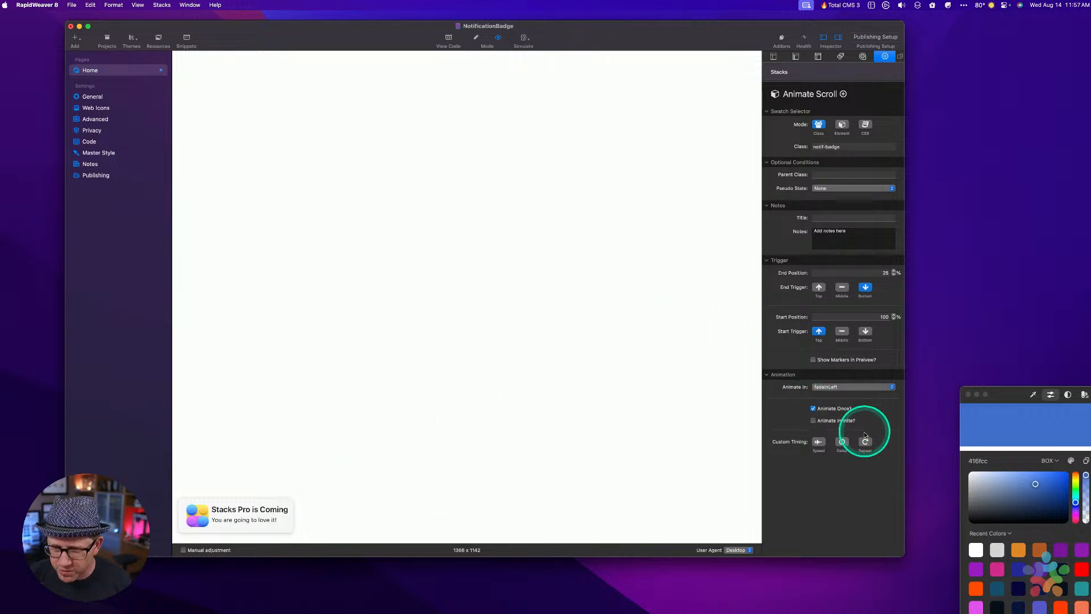
Enable a custom delay of 2000 ms for the badge's entrance animation and watch it in the preview.
left_click(842, 442)
left_click(856, 464)
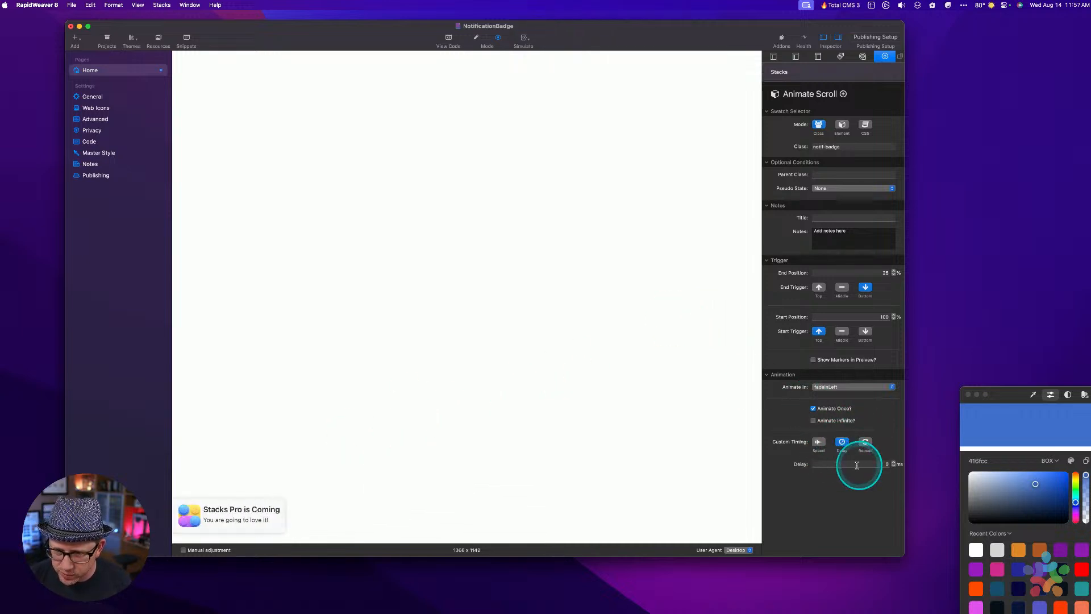
type("100")
key("BackSpace")
key("BackSpace")
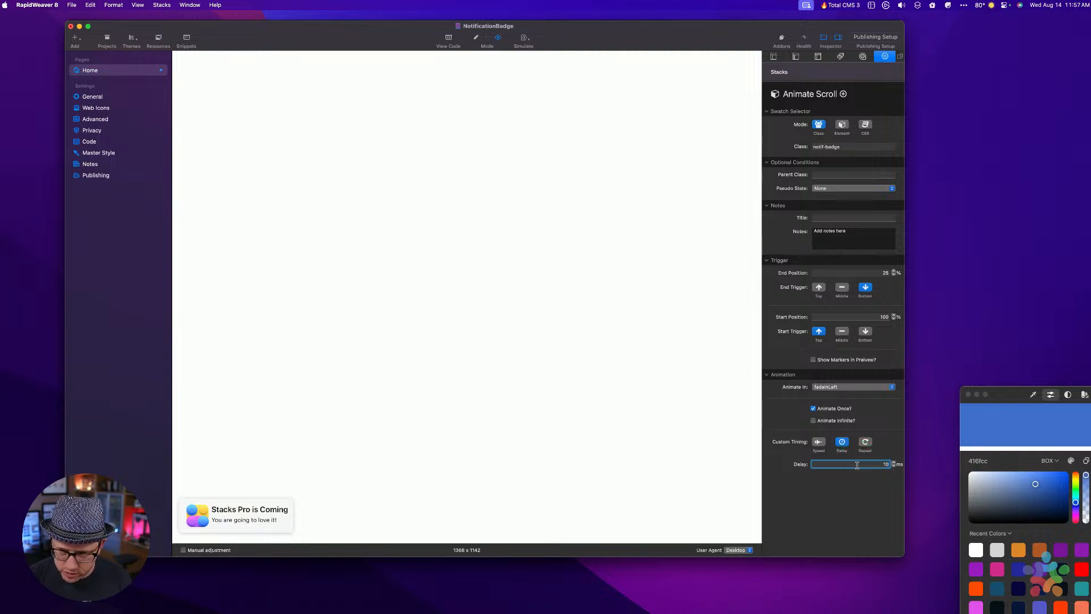
key("Return")
left_click(650, 403)
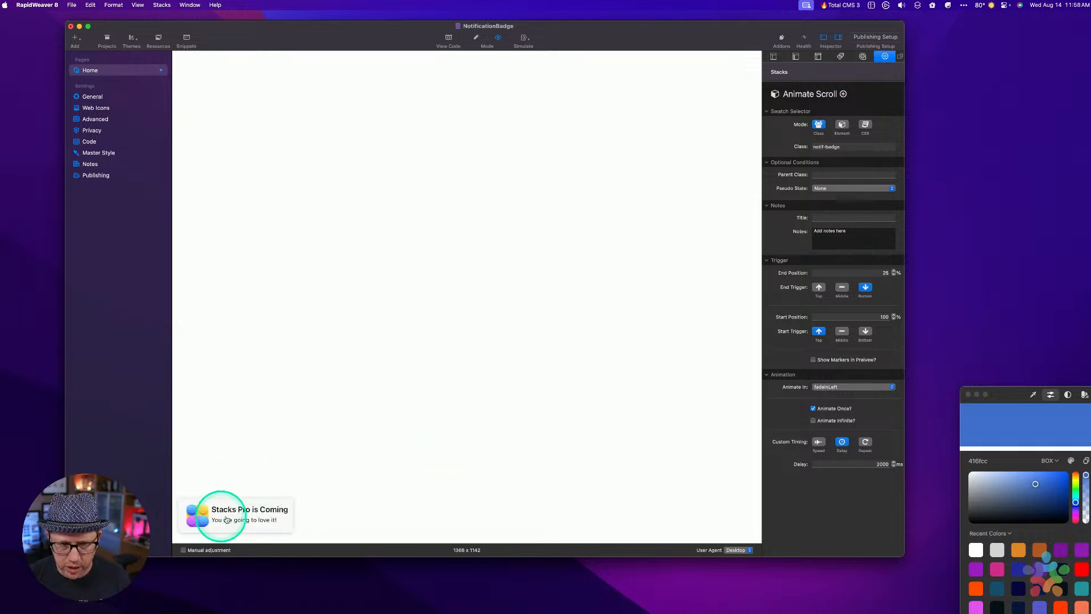
Change the badge's entrance animation to fadeInBottomLeft and watch it in the preview.
left_click(830, 387)
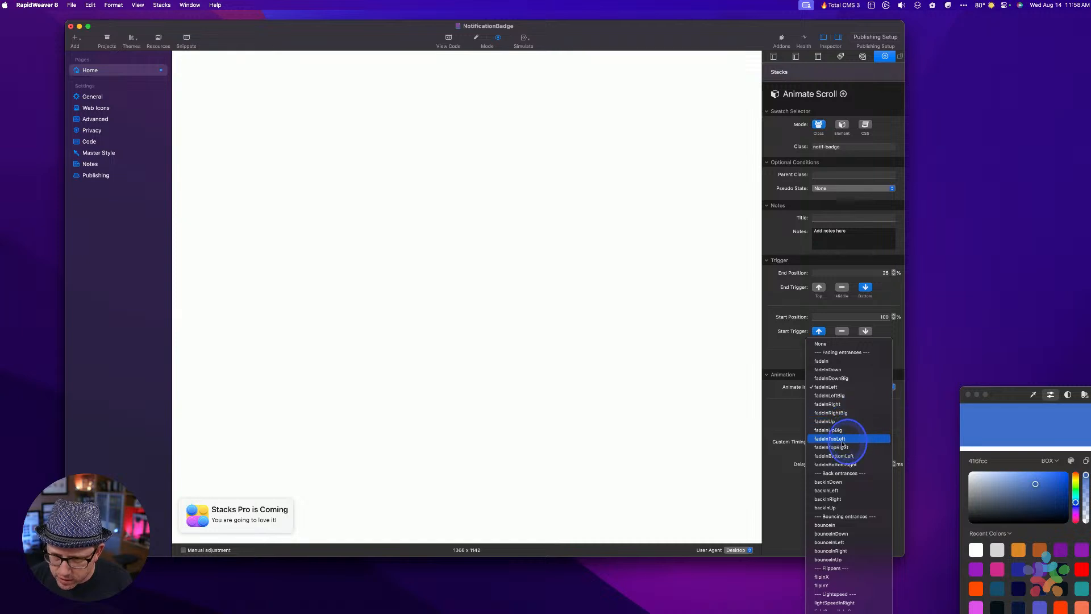
left_click(865, 455)
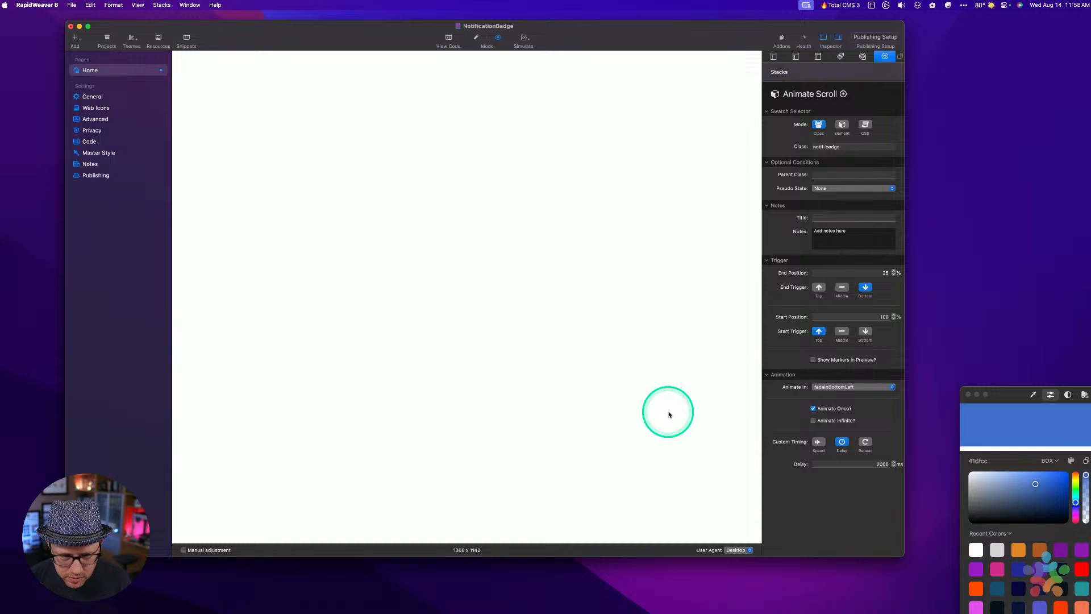
left_click(833, 405)
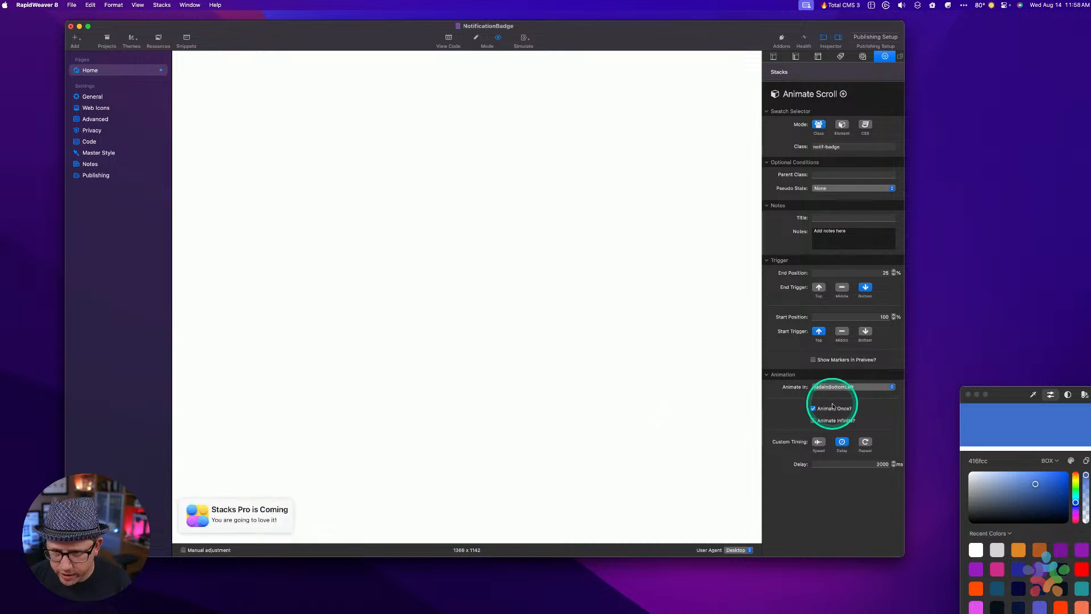
Try the bounceInLeft and rotateInUpLeft entrance animations on the badge and watch each in the preview.
left_click(841, 387)
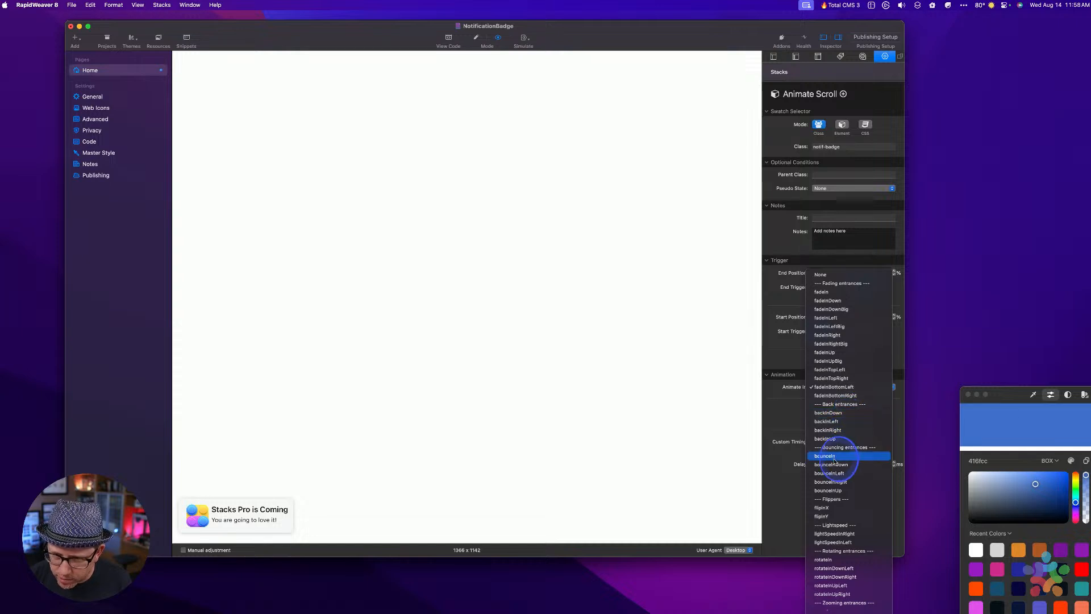
left_click(829, 473)
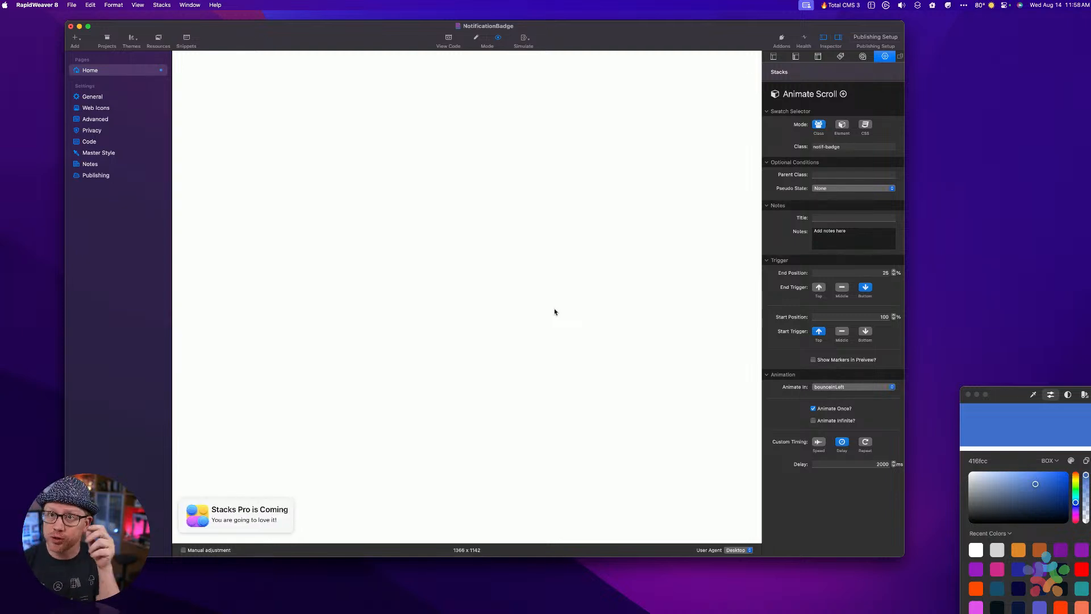
left_click(829, 387)
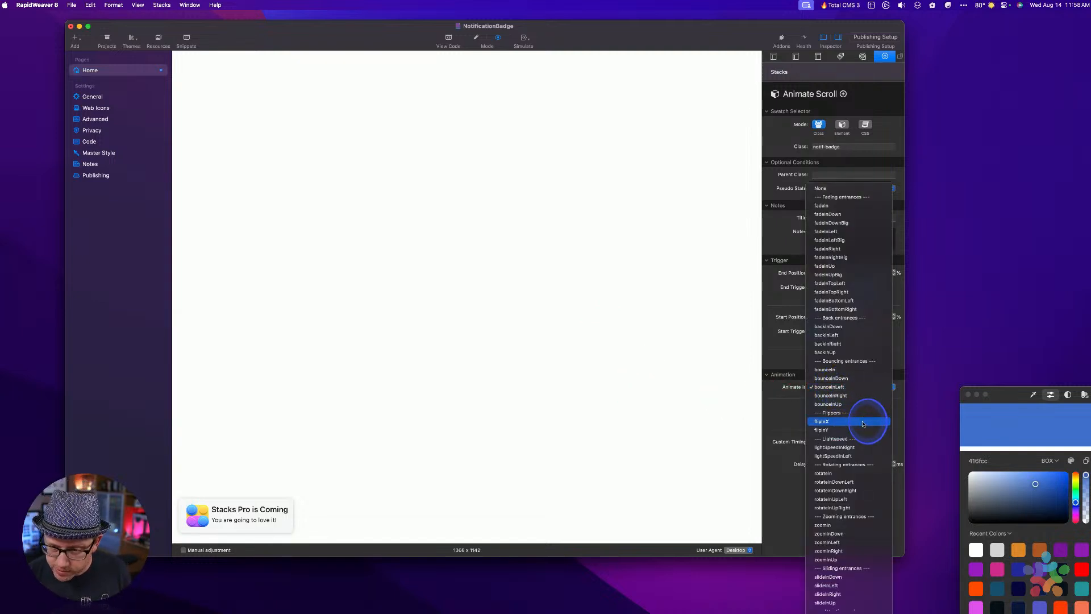
left_click(857, 500)
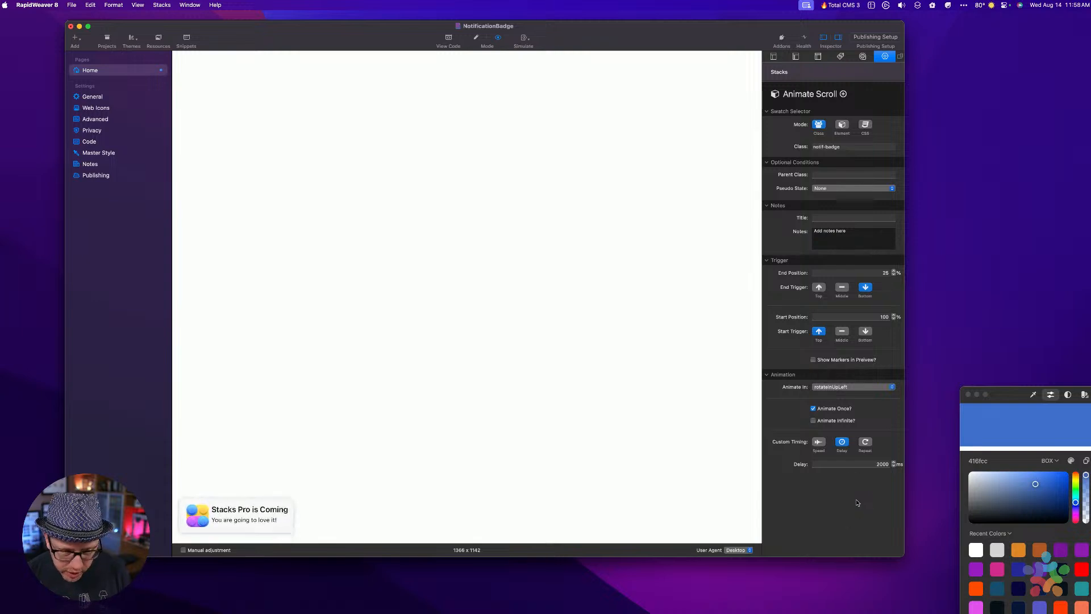
left_click(353, 396)
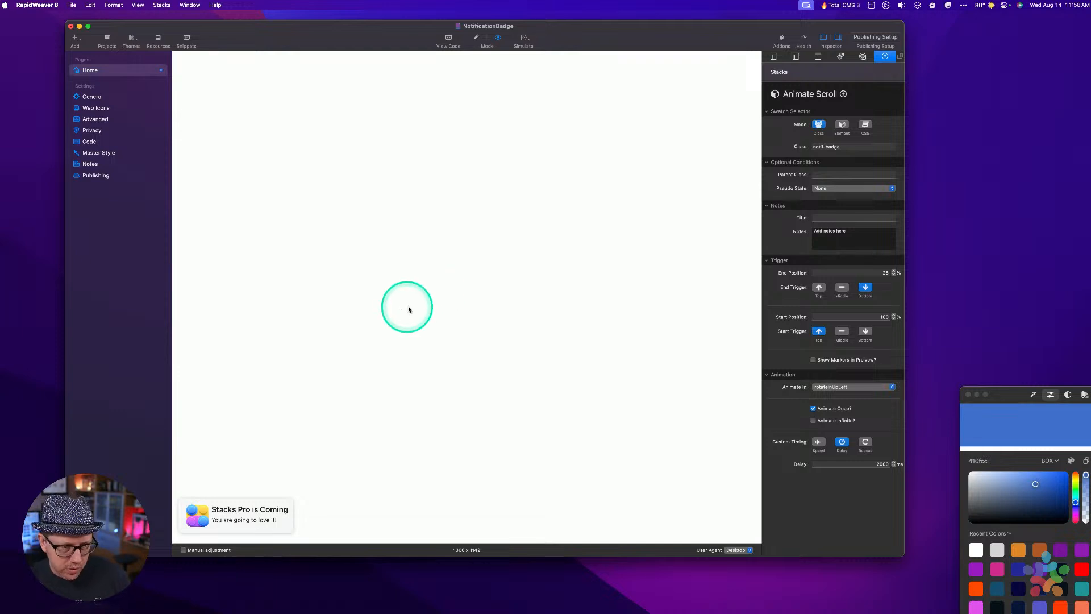
key("super+r")
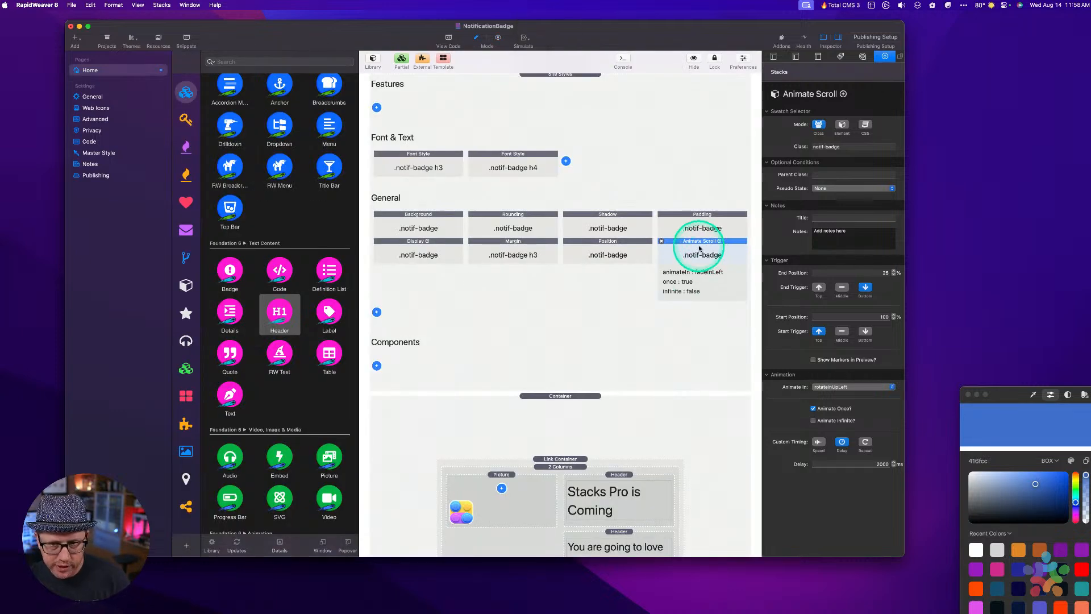
key("super+r")
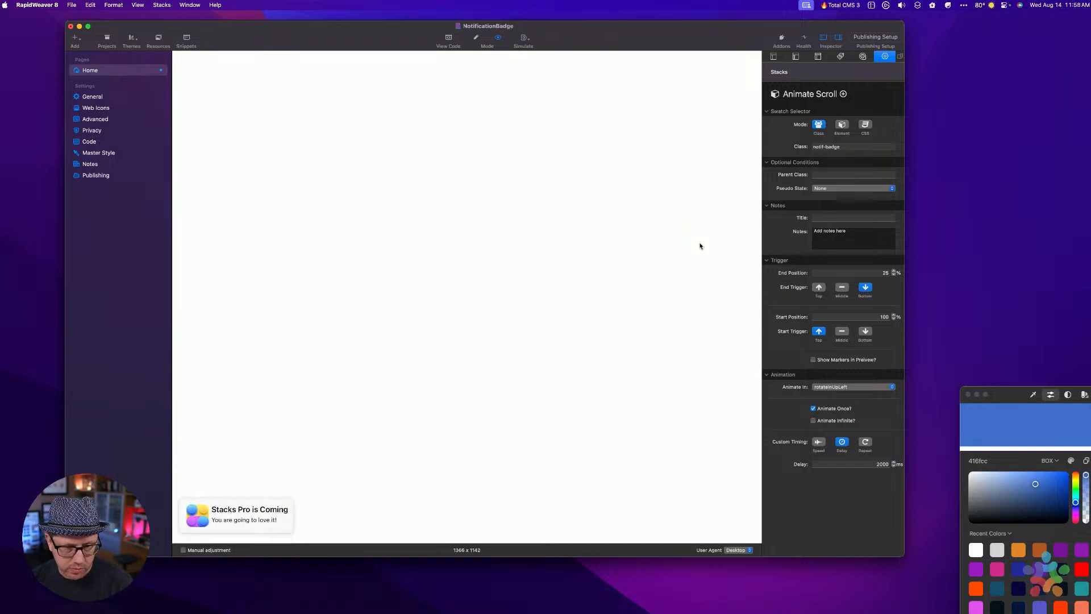
Try the zoomInLeft and slideInLeft entrance animations on the badge and watch each in the preview.
left_click(821, 386)
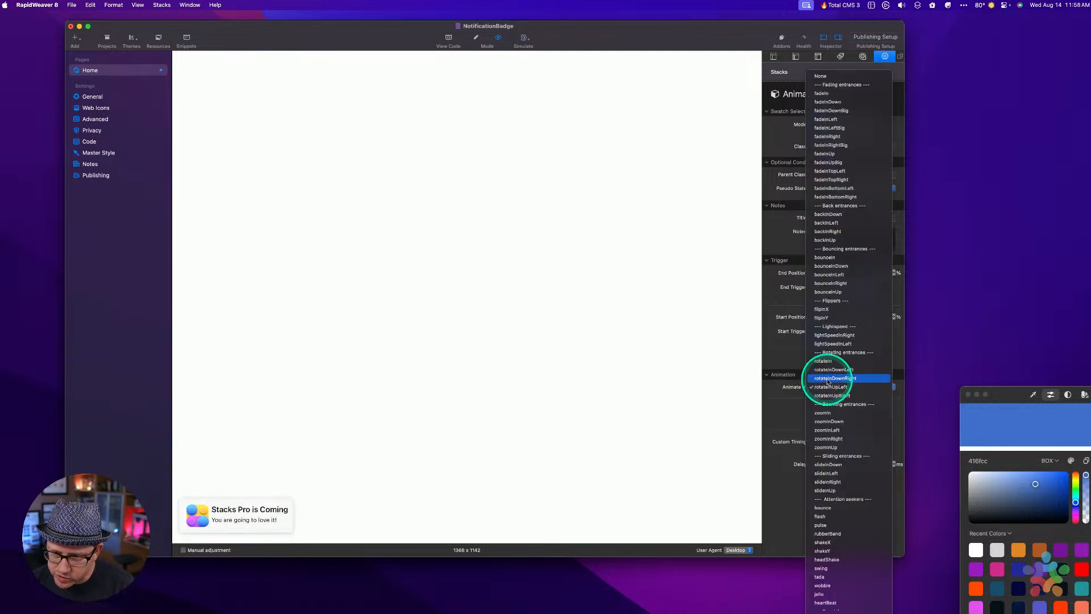
left_click(840, 432)
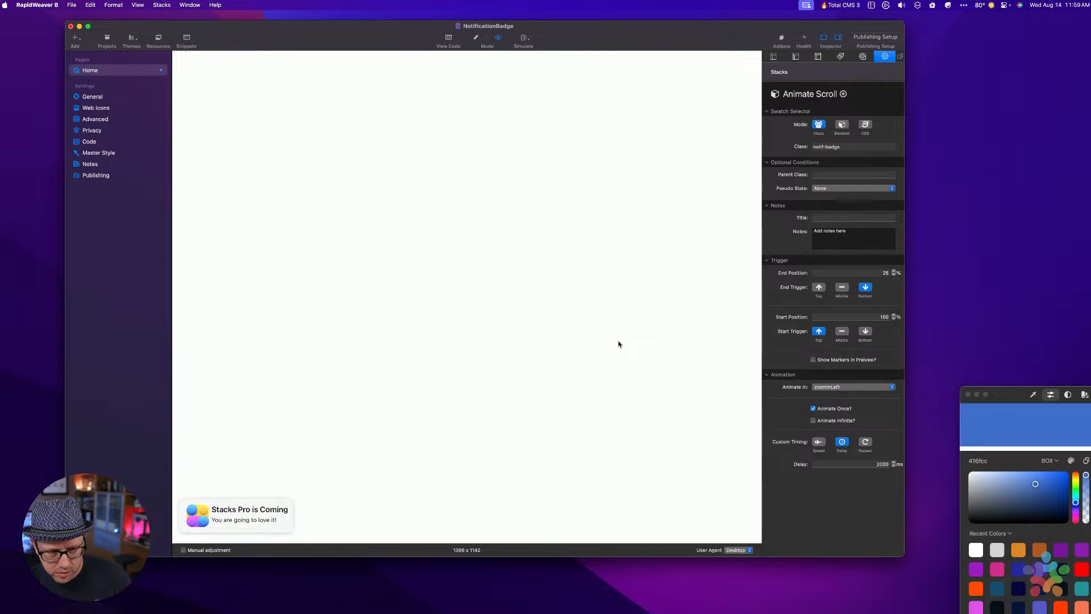
left_click_drag(841, 388, 838, 429)
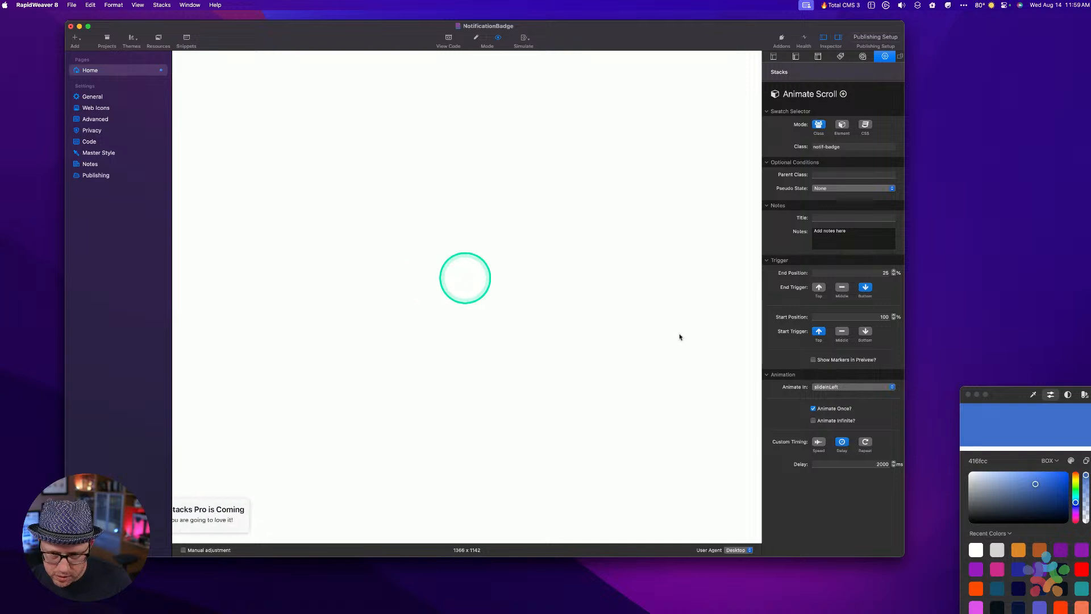
Set the badge's entrance animation to bounceInLeft, watch it in the preview and return to edit mode.
left_click(851, 388)
left_click_drag(851, 390, 846, 192)
left_click(471, 380)
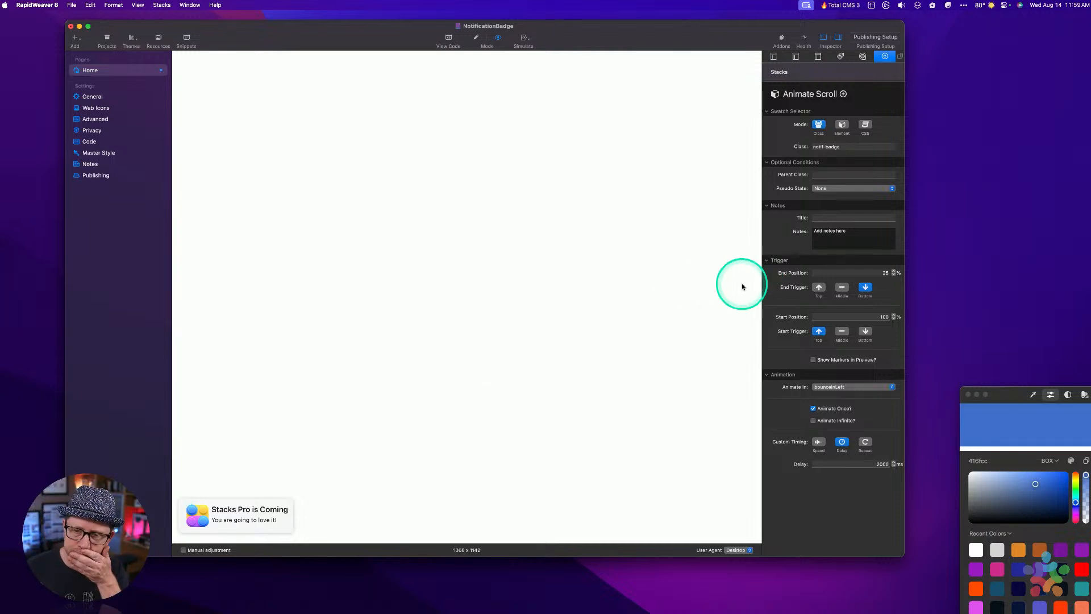
key("super+r")
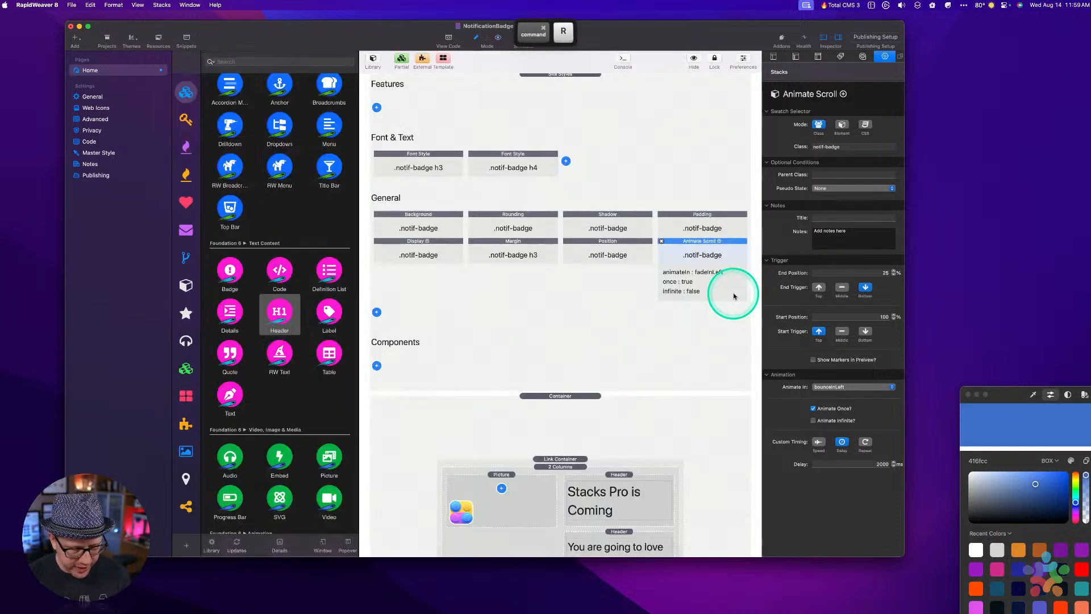
Detach the Animate Scroll swatch from the badge by changing its class to notif-badge-off.
left_click(611, 271)
left_click(699, 258)
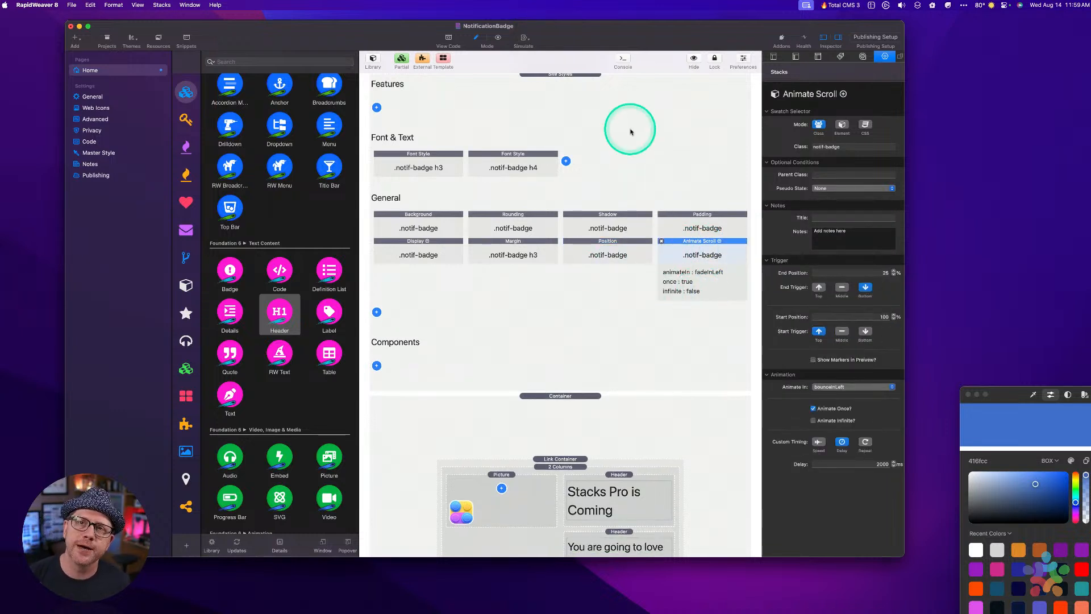
left_click(377, 312)
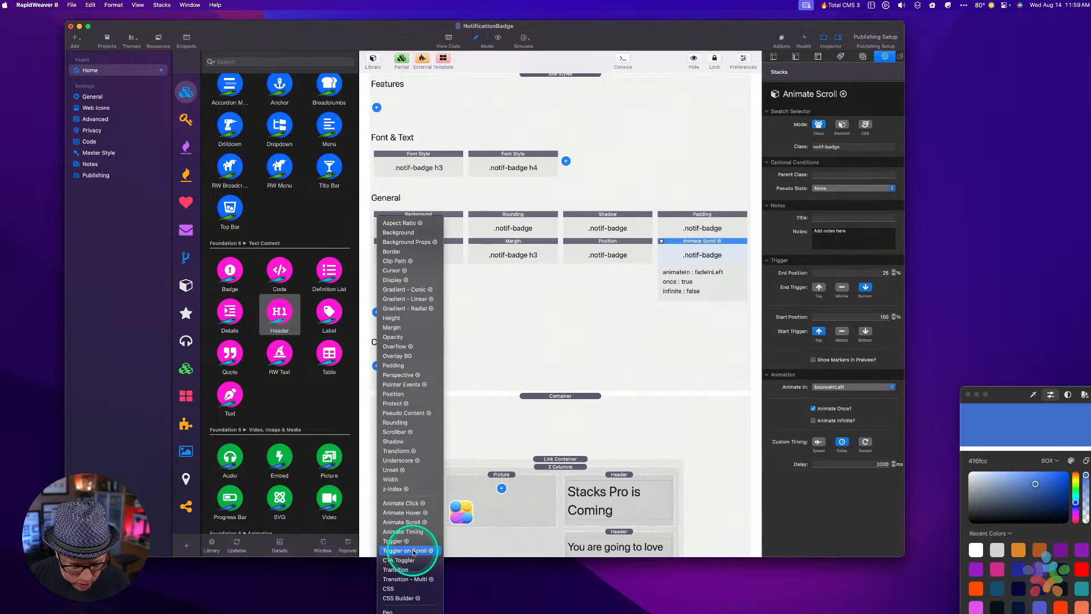
left_click(704, 250)
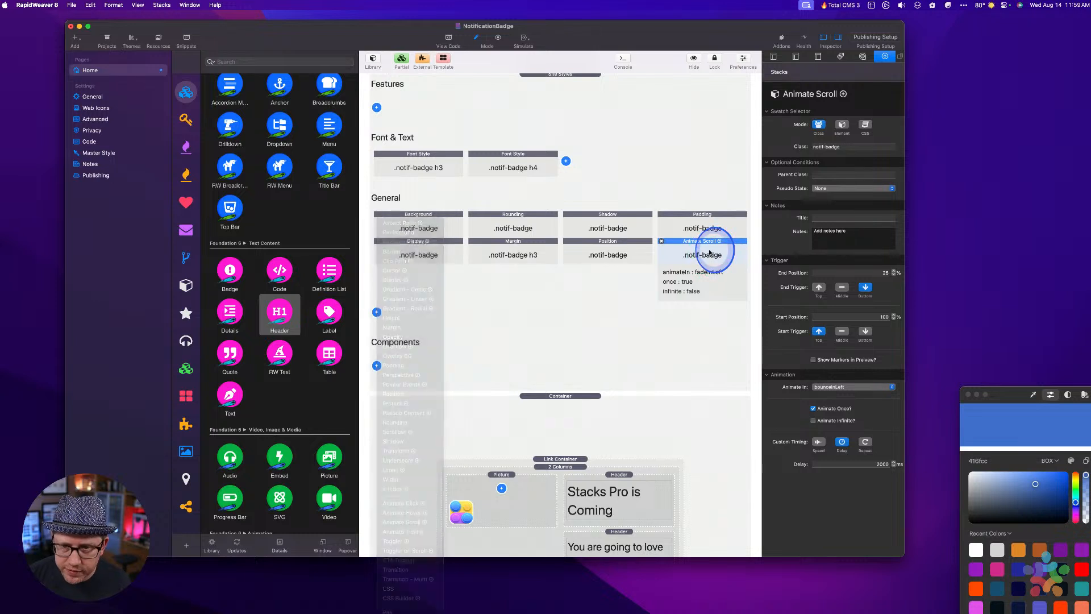
left_click(858, 146)
type("-off")
key("Tab")
left_click(702, 237)
left_click(376, 321)
left_click(566, 299)
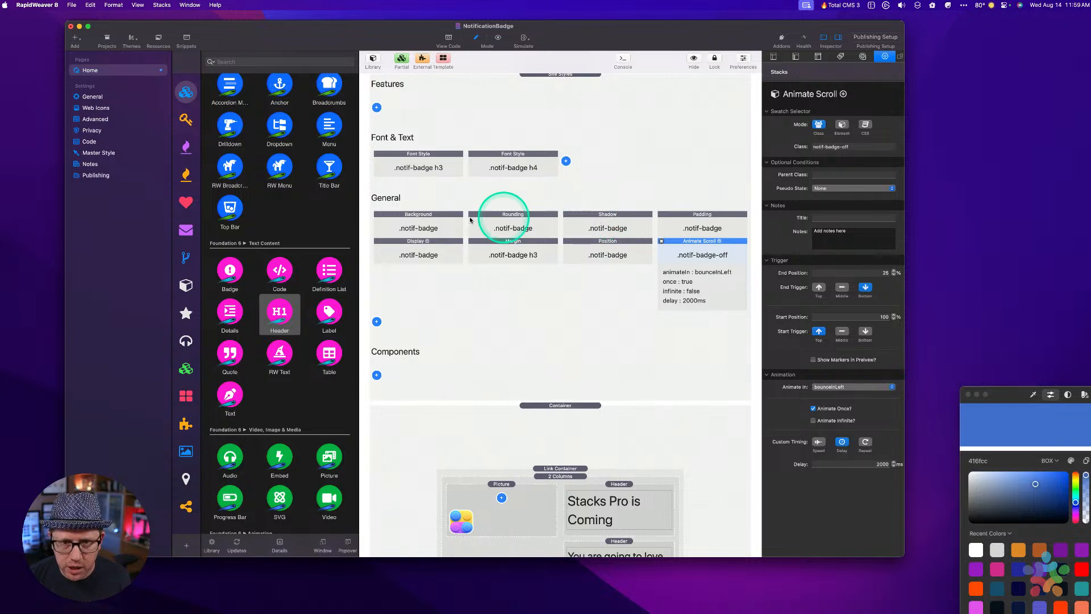
left_click(376, 321)
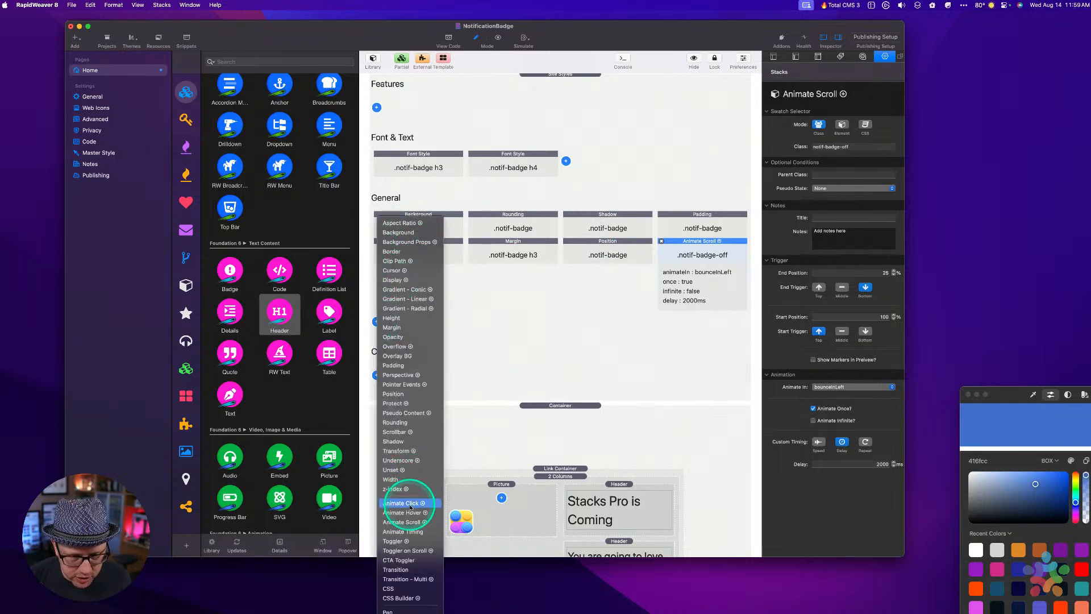
left_click(396, 569)
left_click(378, 268)
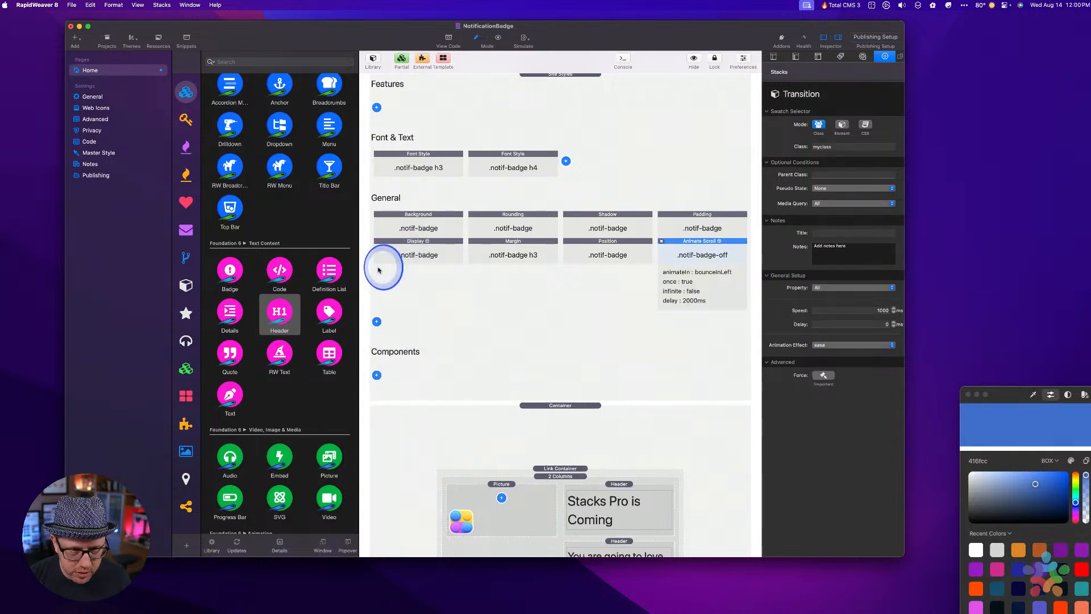
Add a Pen stack to the General section of the Site Styles.
left_click(377, 321)
type("pe")
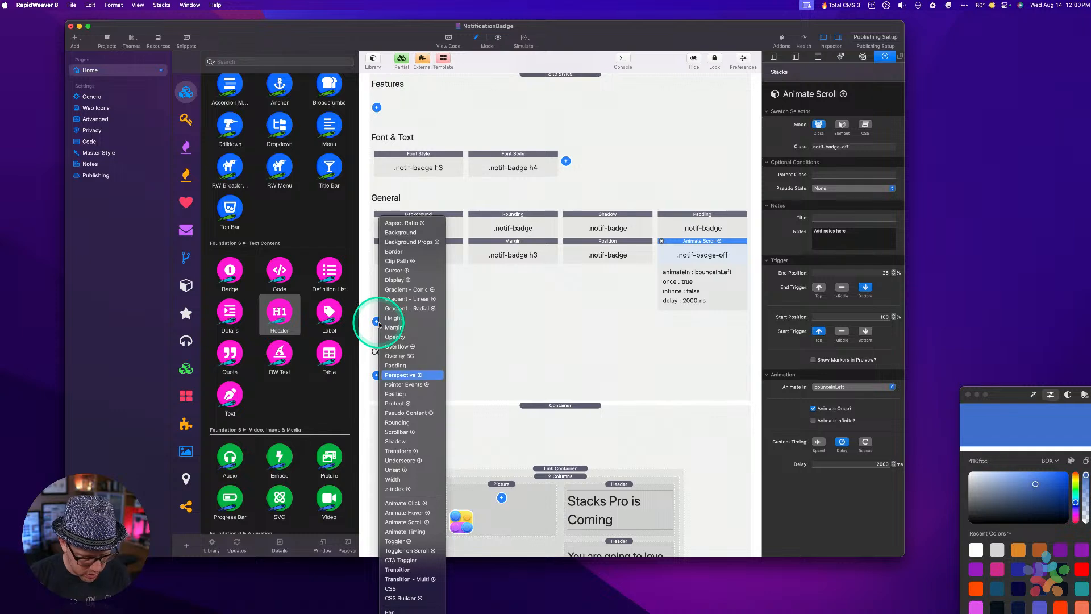
key("Return")
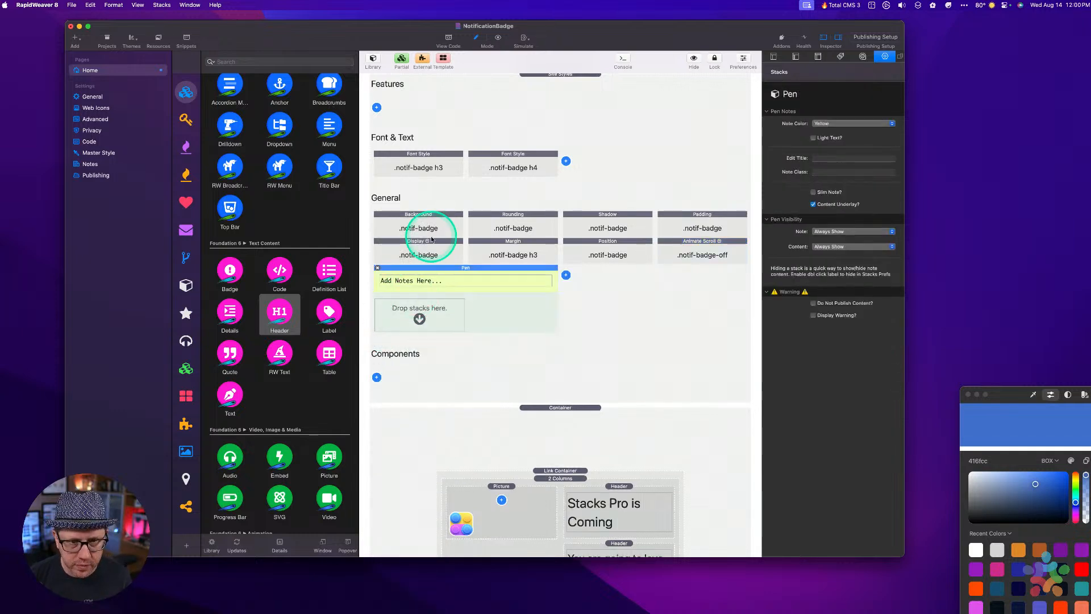
Move the Background, Rounding, Shadow, Padding, Display, Margin and Position swatches together into the Pen stack.
left_click(425, 221)
left_click(514, 221, "shift")
left_click(585, 222, "shift")
left_click(690, 222, "shift")
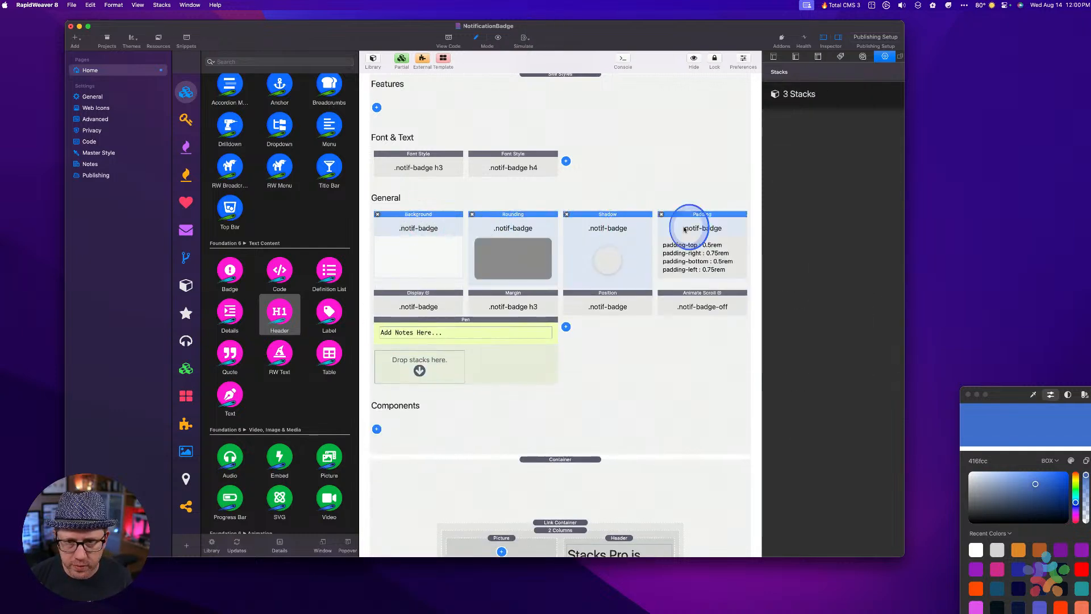
left_click(628, 295, "shift")
left_click(519, 297, "shift")
left_click(429, 297, "shift")
left_click_drag(424, 298, 421, 398)
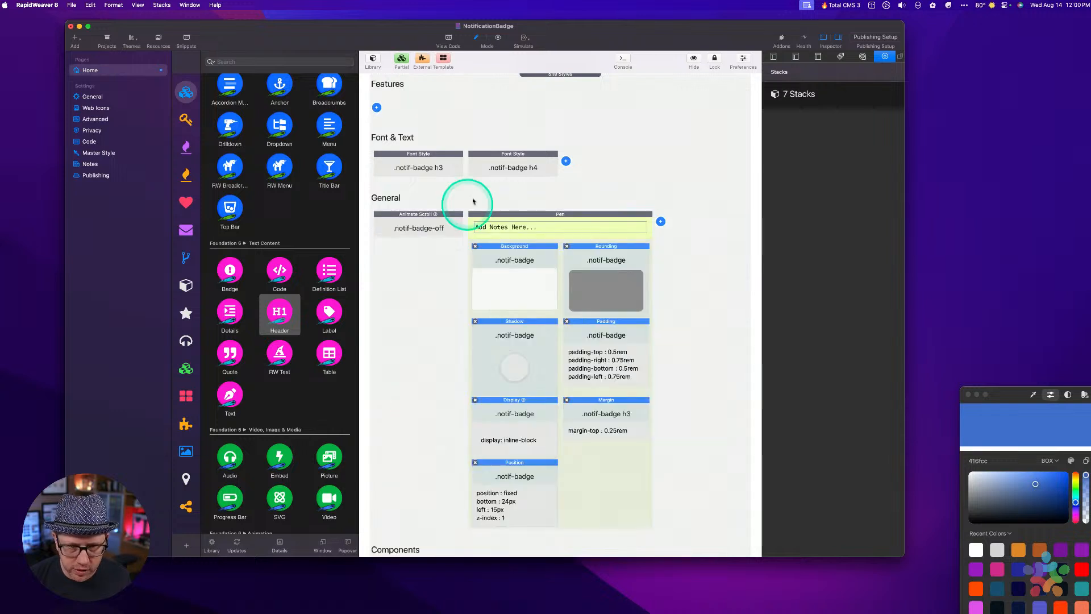
Replace the Pen stack's placeholder note with "Base Notif Badge Styles".
left_click(504, 227)
left_click(506, 226)
double_click(506, 227)
left_click(506, 226)
left_click(502, 226)
double_click(497, 228)
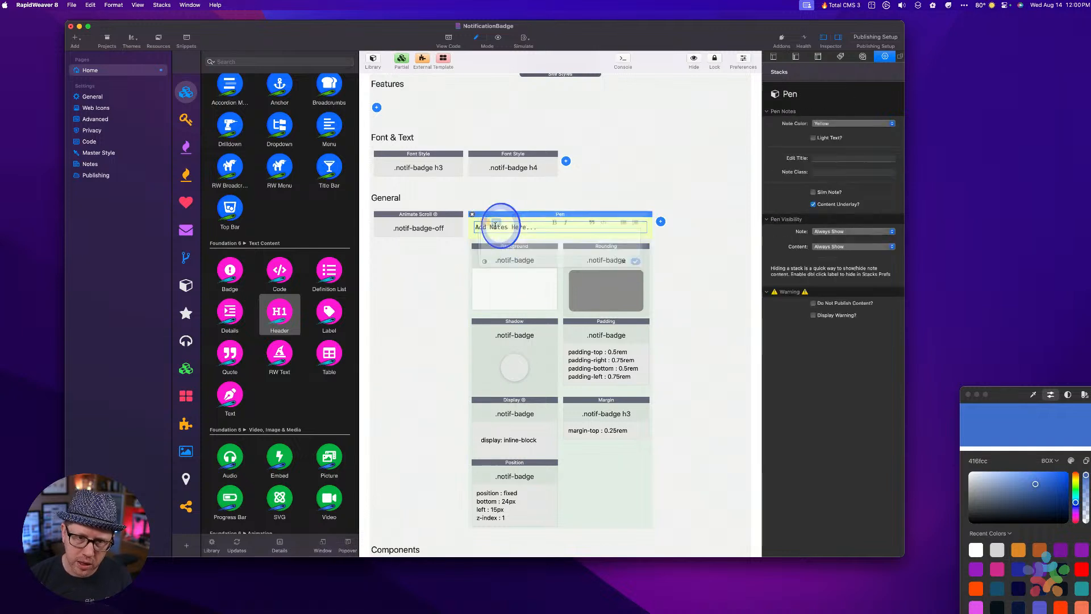
double_click(548, 228)
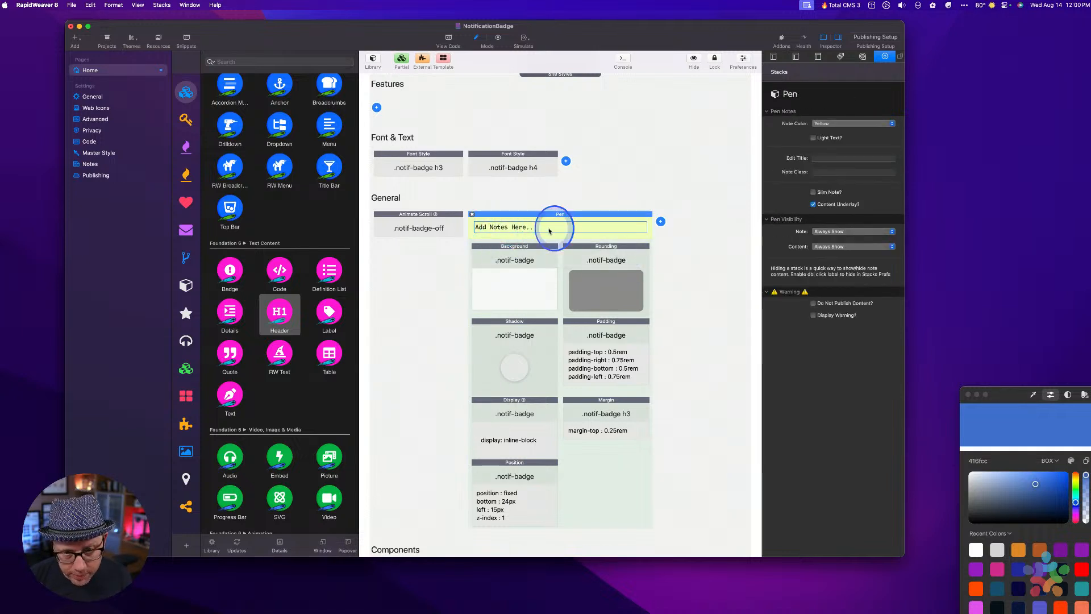
key("BackSpace")
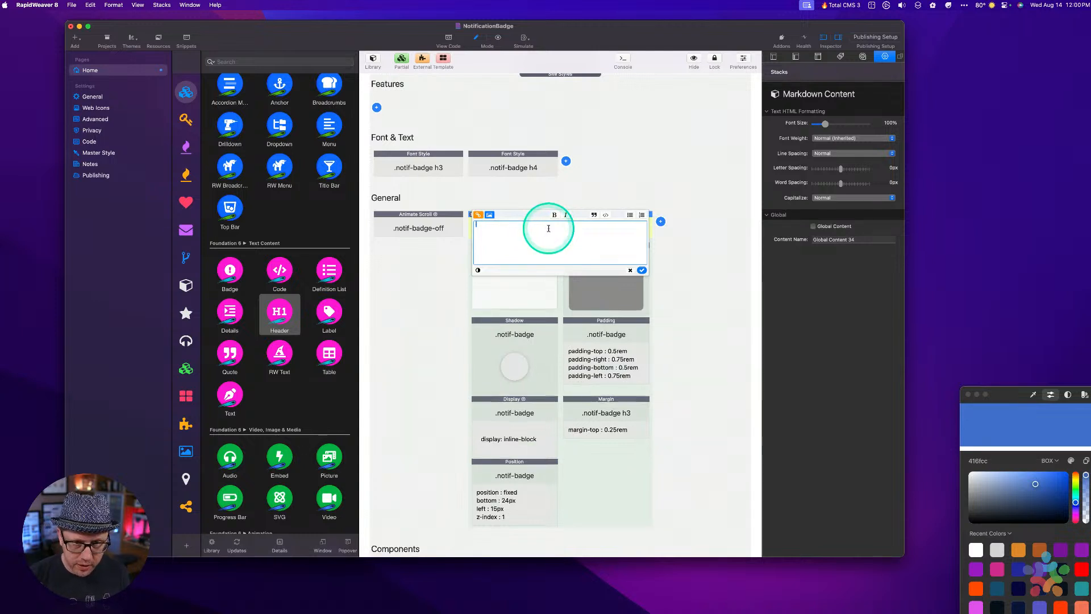
type("Base Notif Badge S")
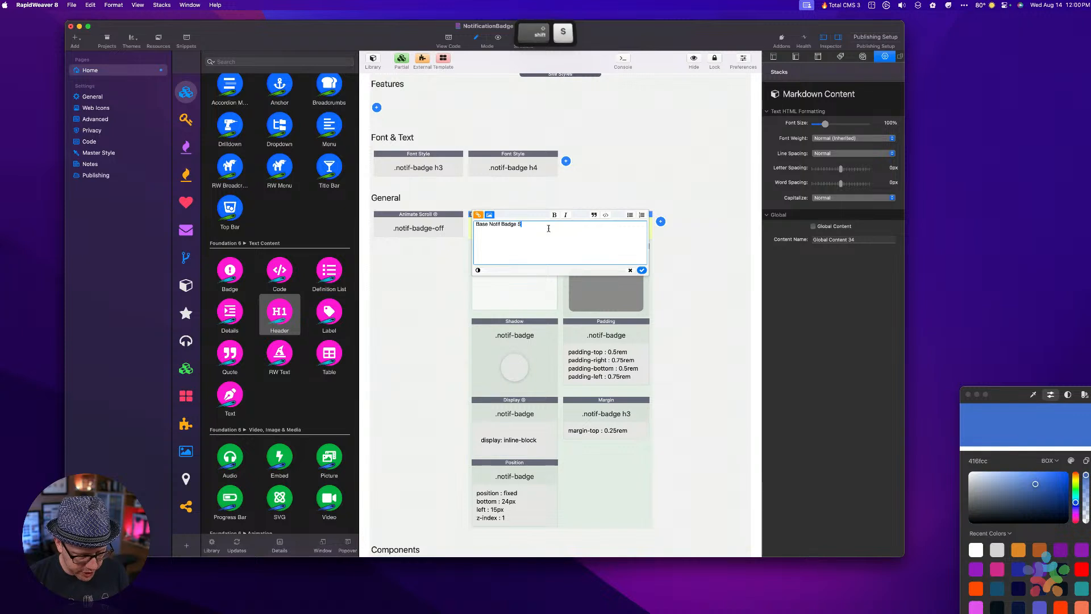
type("tyles")
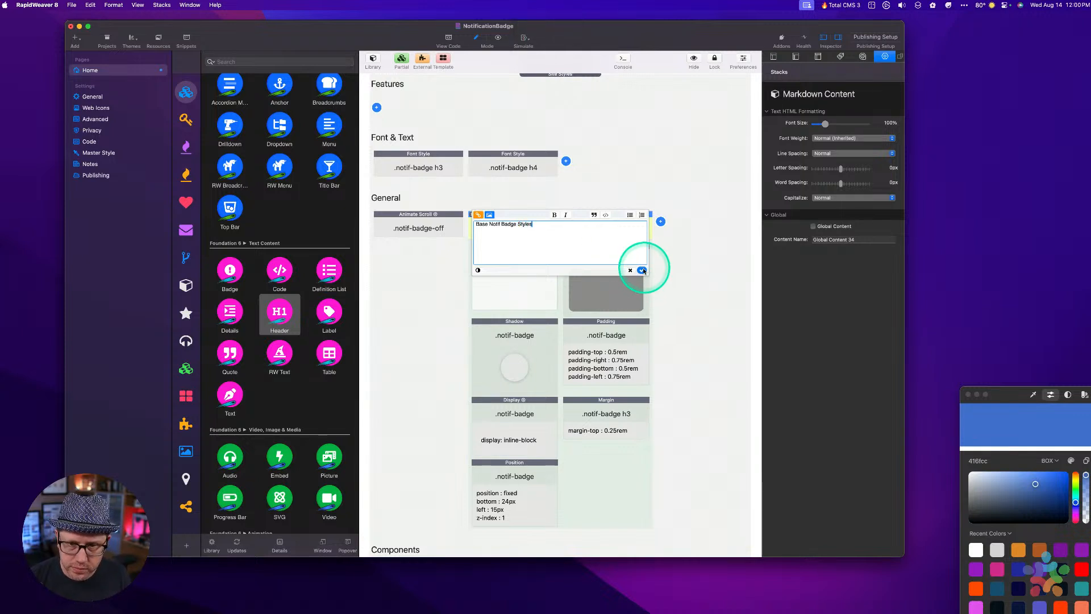
left_click(642, 270)
Move the Animate Scroll swatch above Site Styles and both Font Style swatches into the Base Notif Badge Styles pen.
left_click(426, 213)
left_click_drag(426, 213, 519, 227)
left_click(517, 247)
left_click(433, 245, "shift")
left_click_drag(426, 249, 504, 419)
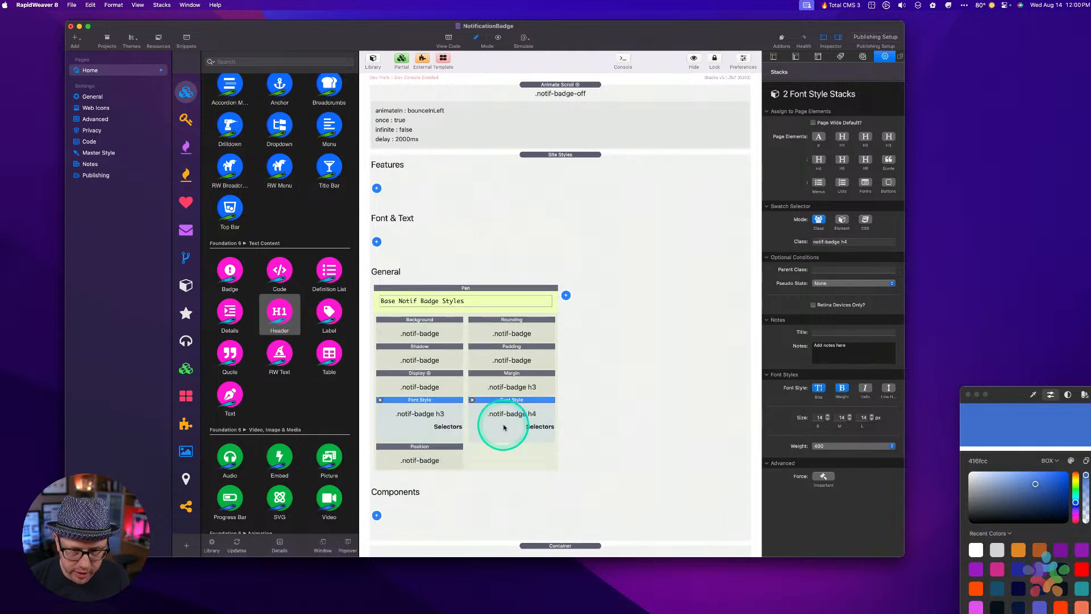
Reorder the pen's swatches so Position precedes the Font Style swatches, with the h3 style ahead of h4.
left_click(422, 438)
left_click_drag(421, 429, 420, 401)
left_click(523, 416)
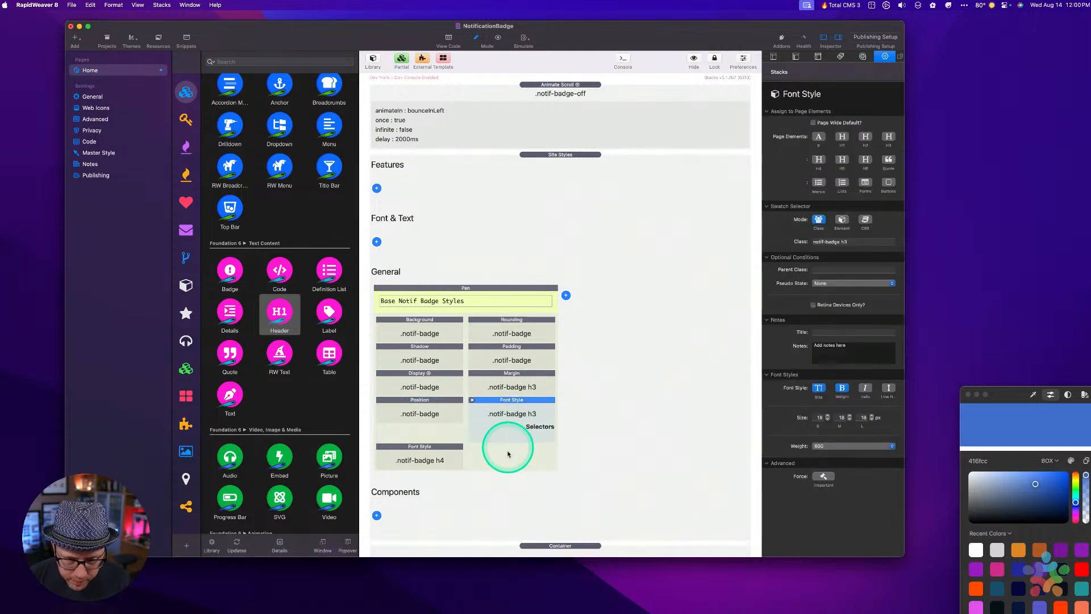
left_click(562, 418)
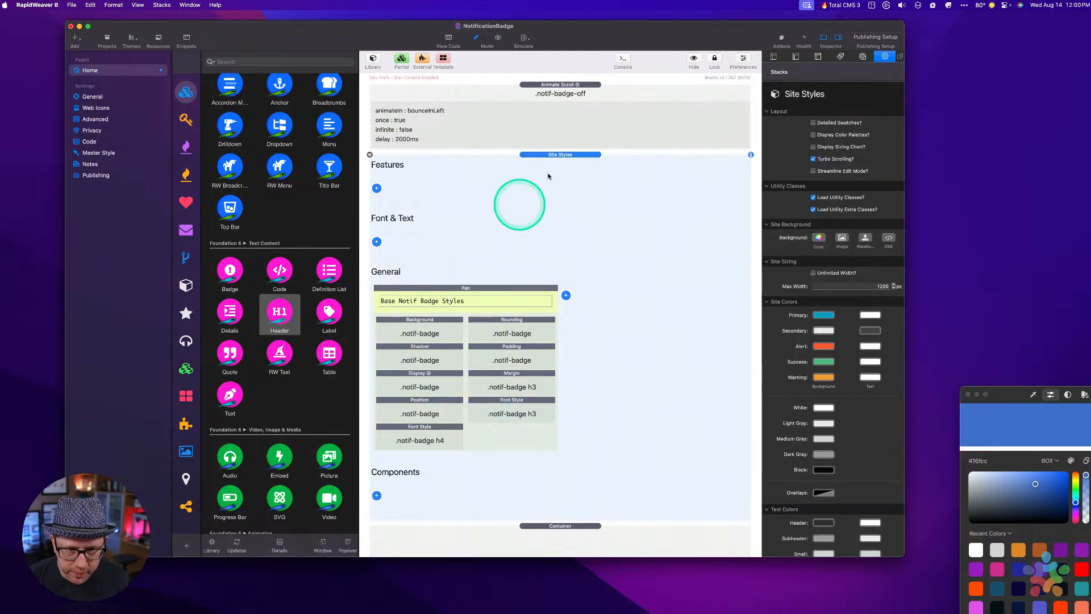
Add a second Pen stack to the General section and move the Animate Scroll swatch into it.
left_click(566, 294)
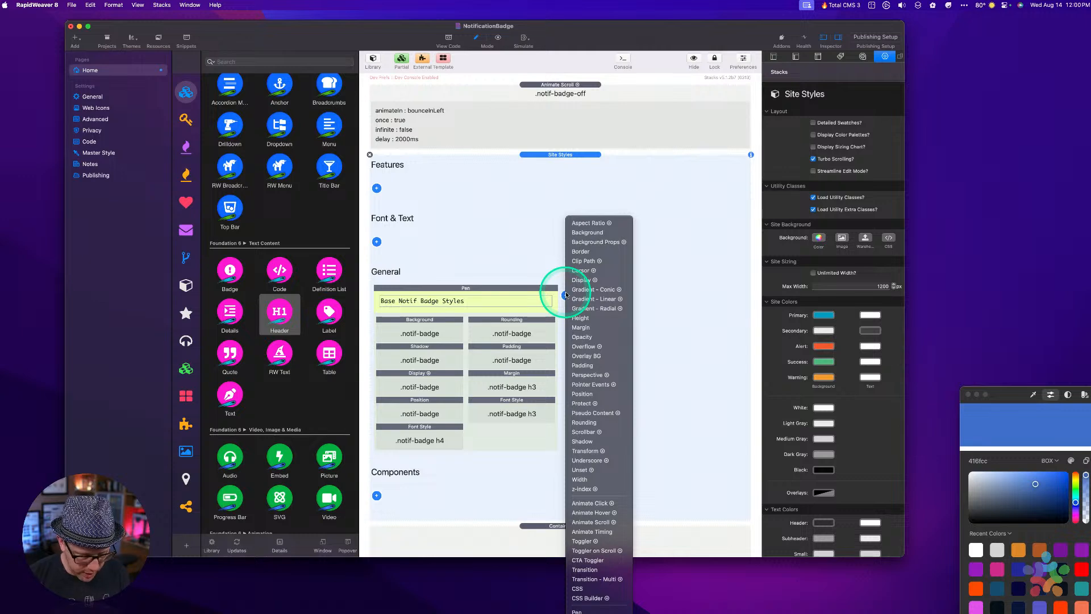
key("Return")
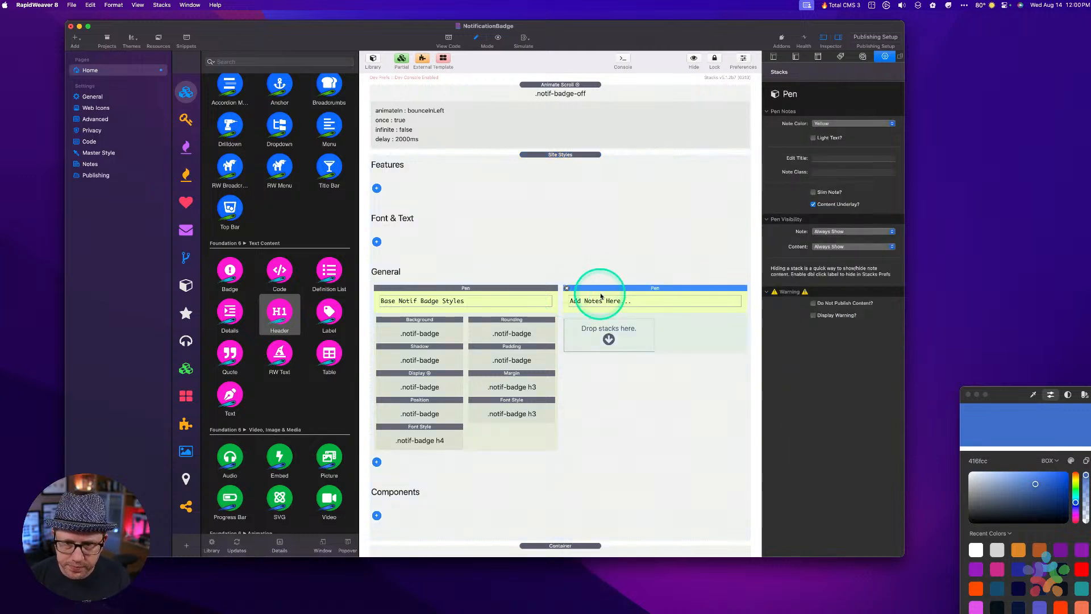
left_click(536, 92)
left_click_drag(537, 92, 608, 339)
Replace the second Pen stack's placeholder note with "Animations".
double_click(608, 231)
triple_click(603, 229)
type("Animations")
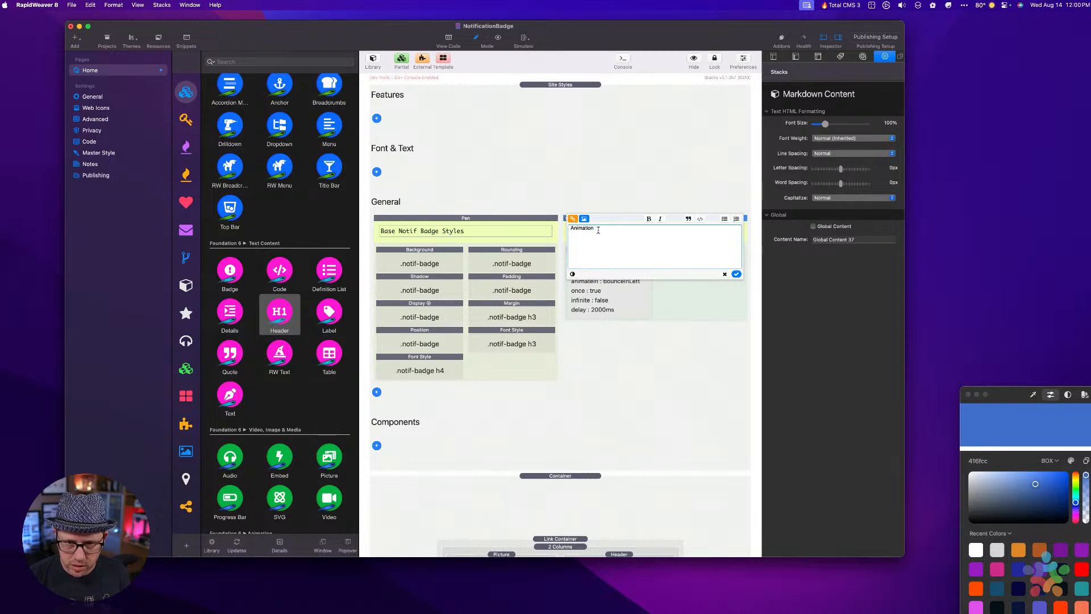
left_click(736, 274)
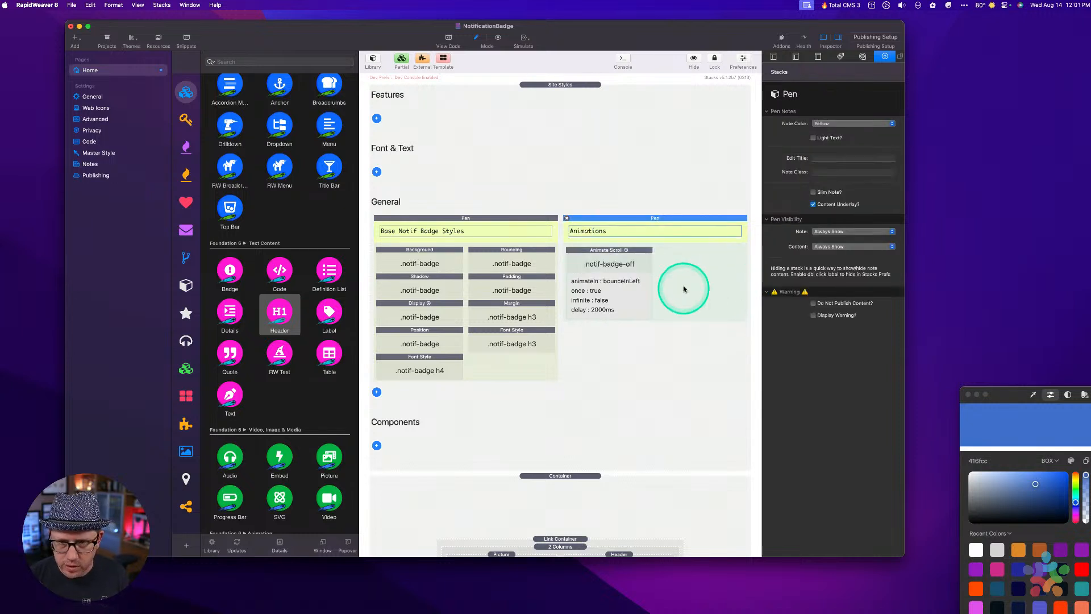
Add a Transition swatch to the General section below the Base Notif Badge Styles pen.
left_click(376, 392)
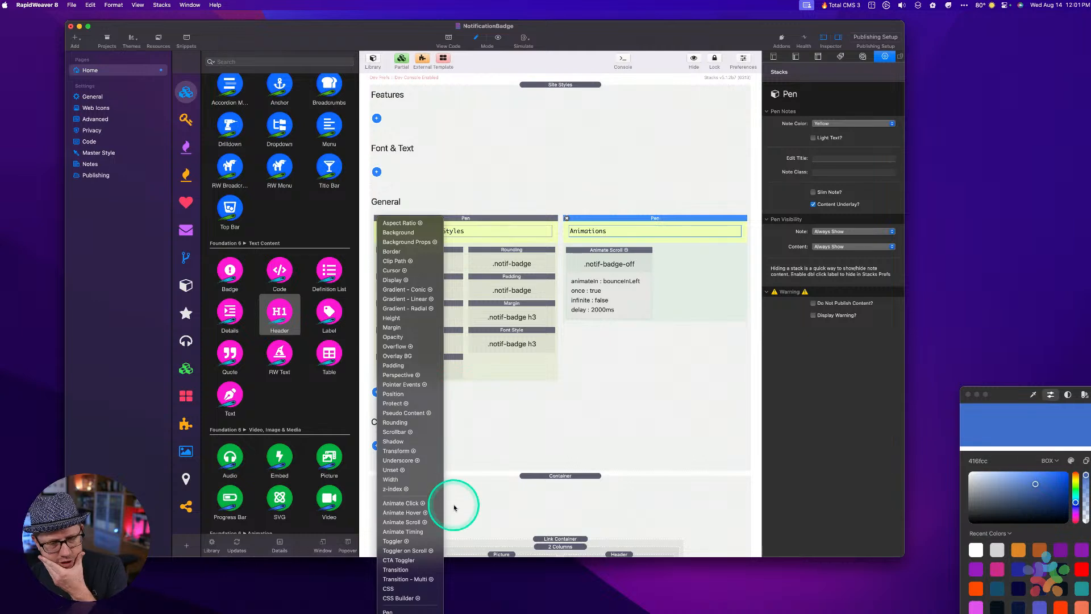
left_click(407, 571)
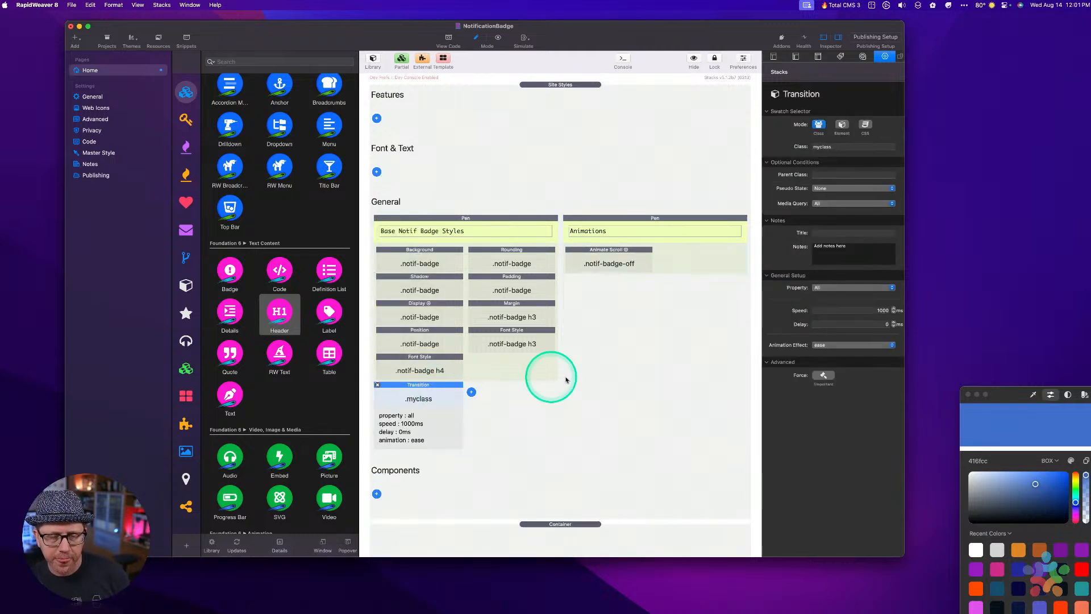
scroll(566, 380, "down", 5)
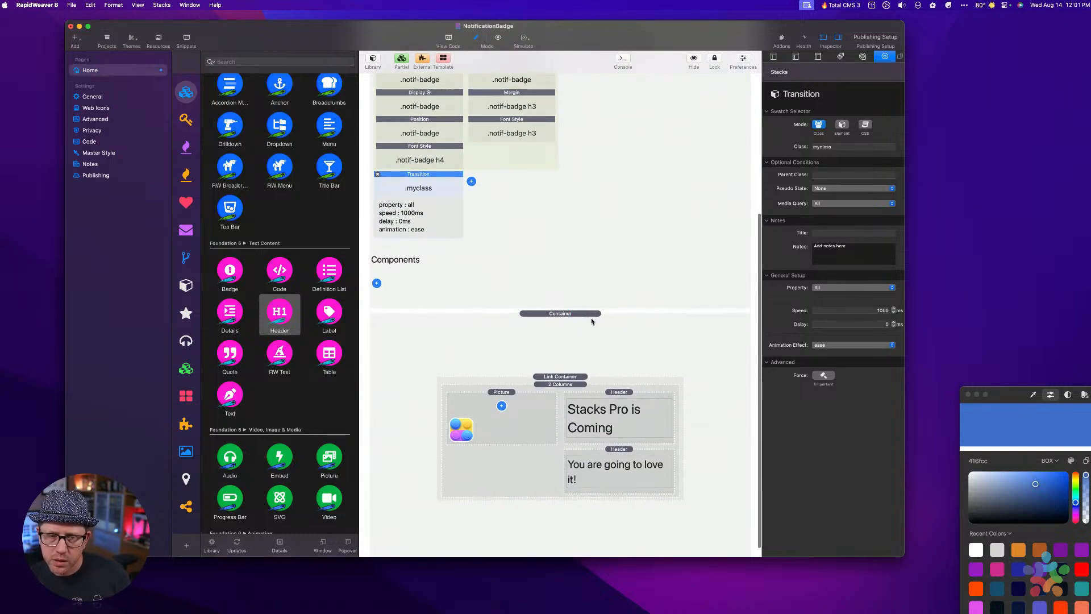
left_click(471, 181)
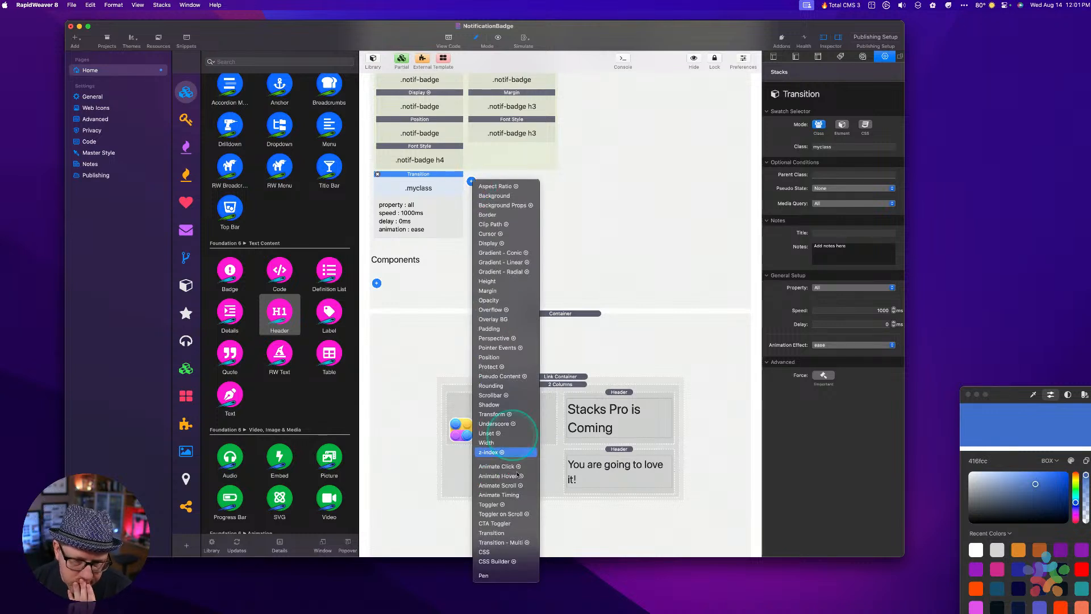
left_click(507, 505)
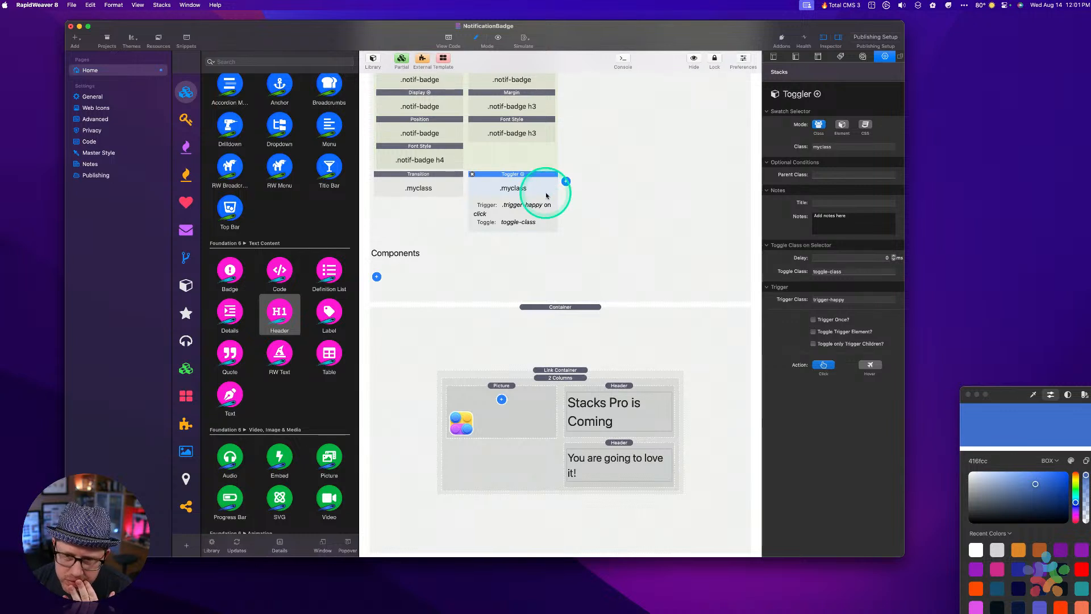
left_click(472, 175)
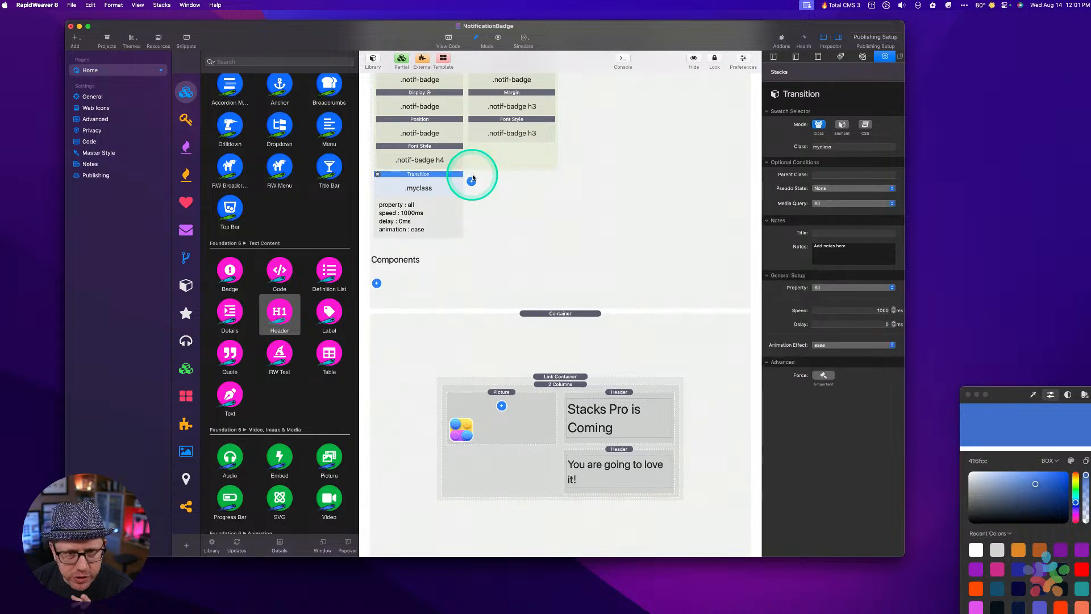
Add a Toggler on Scroll swatch beside the Transition swatch and set its start position to 100%.
left_click(471, 181)
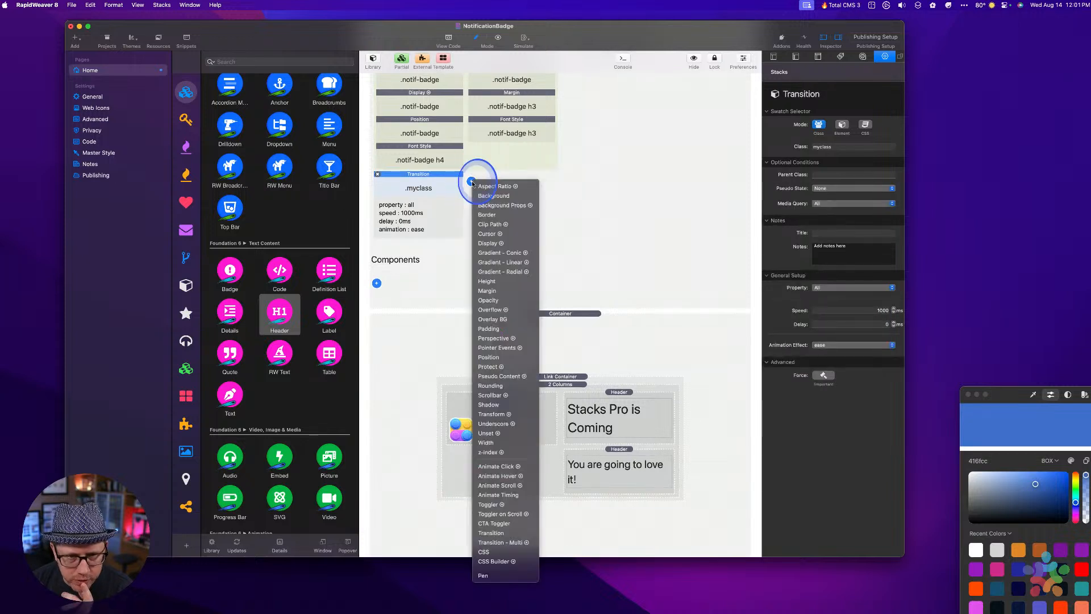
left_click(500, 514)
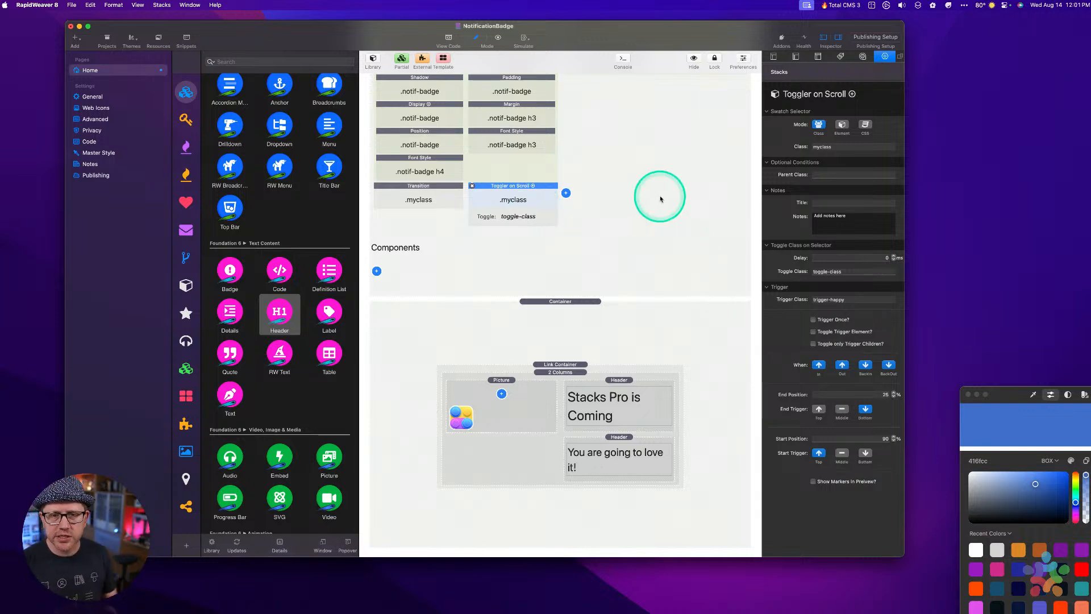
scroll(660, 199, "up", 3)
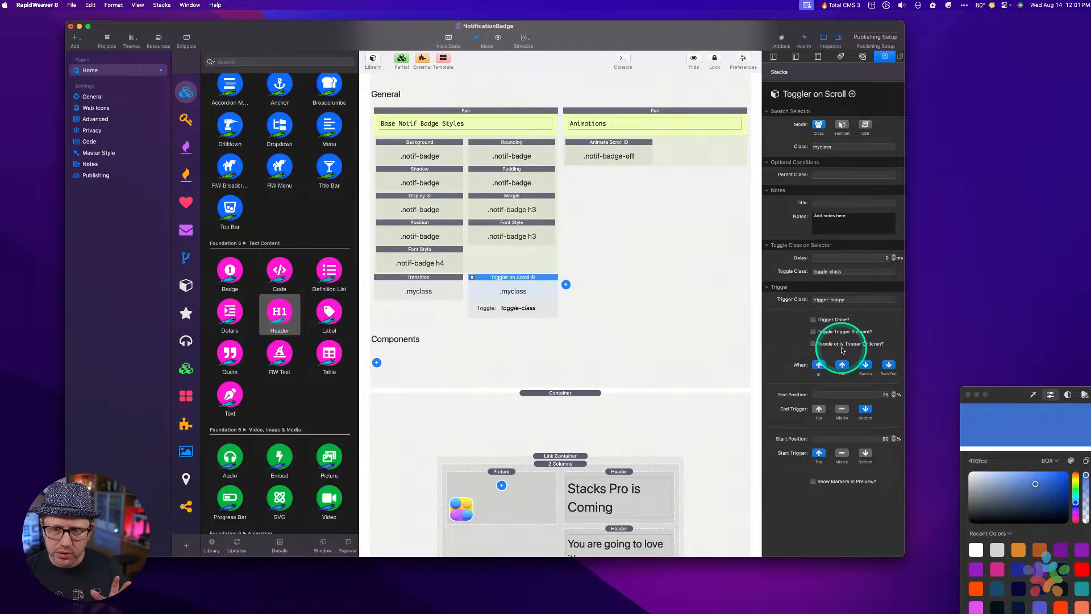
left_click(858, 436)
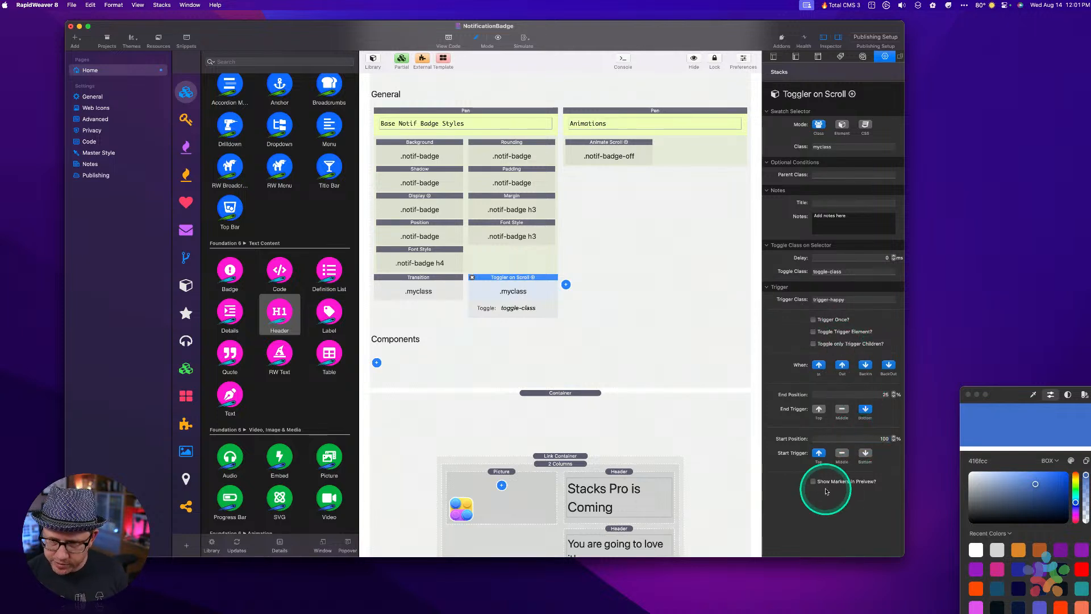
Set the Toggler on Scroll swatch's class to notif-badge using the saved clipboard entry.
left_click(840, 146)
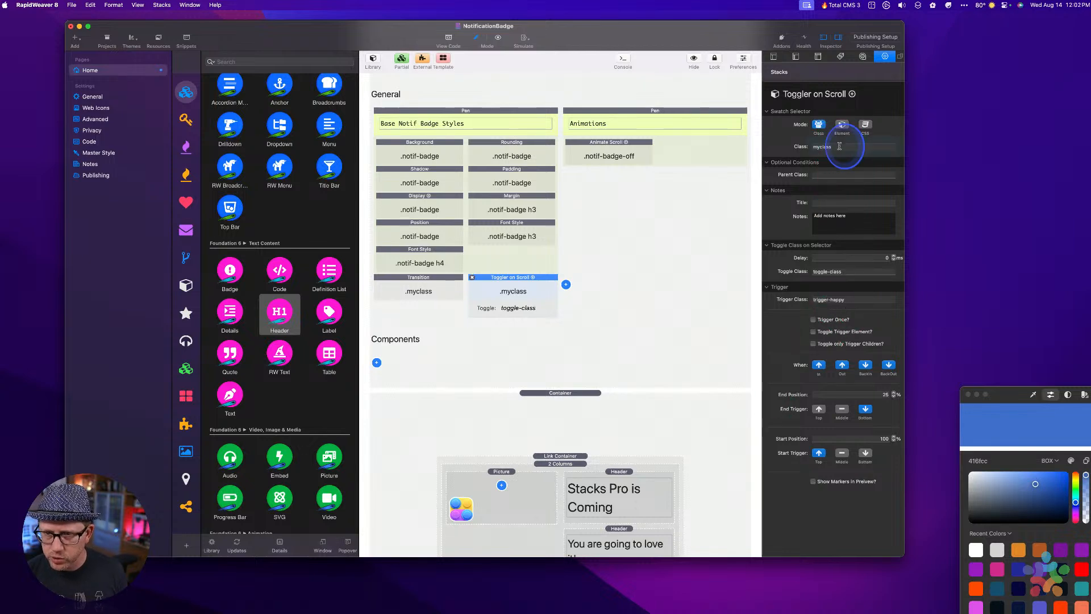
key("alt+super+space")
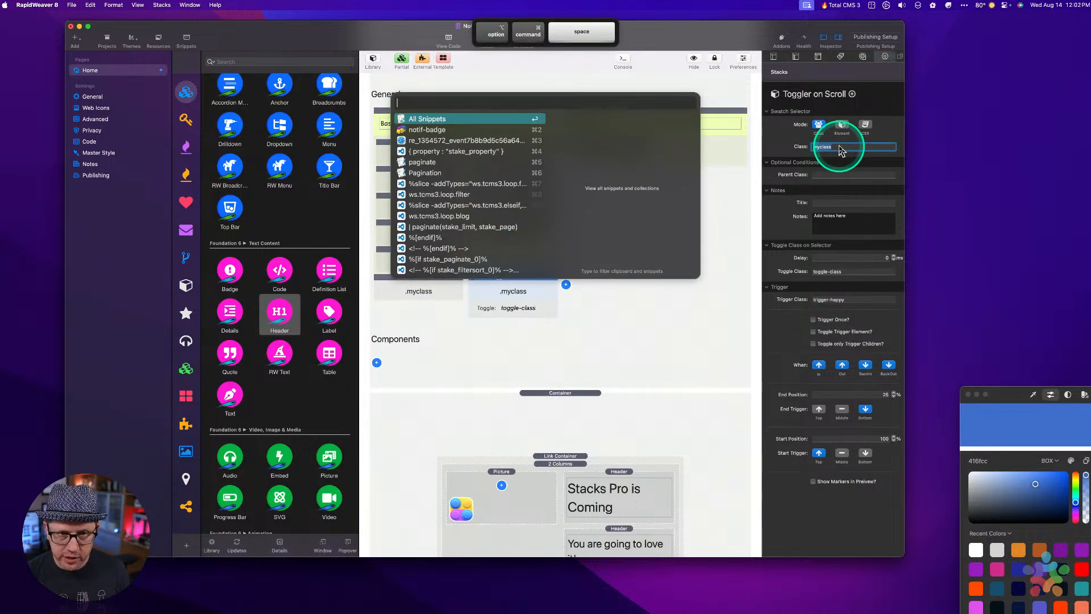
key("Down")
key("Return")
key("Return")
Set the Toggler on Scroll swatch's toggle class to show.
left_click(854, 175)
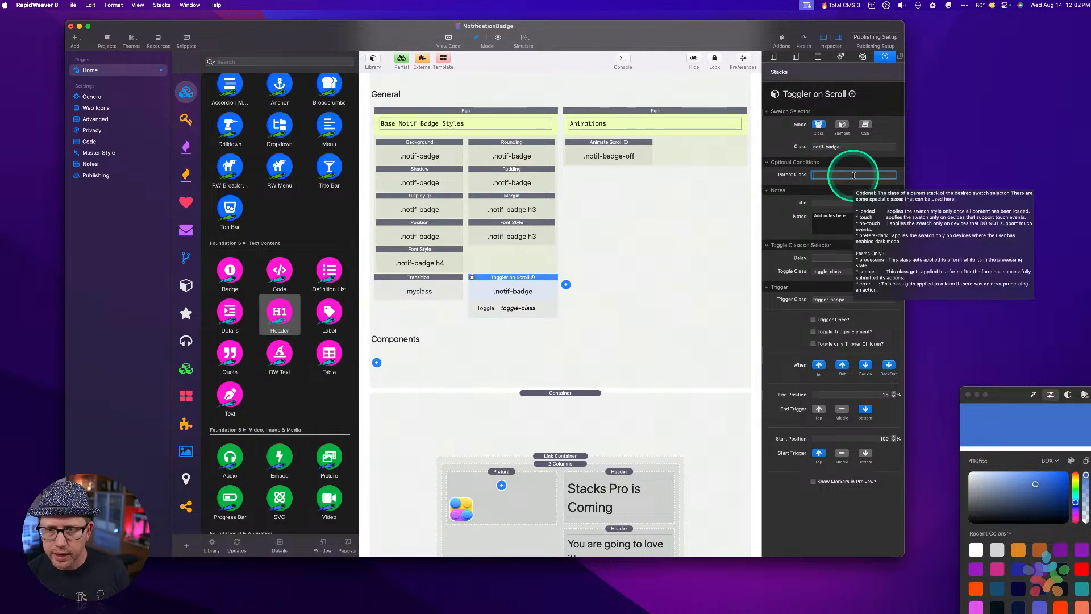
left_click(857, 272)
triple_click(860, 273)
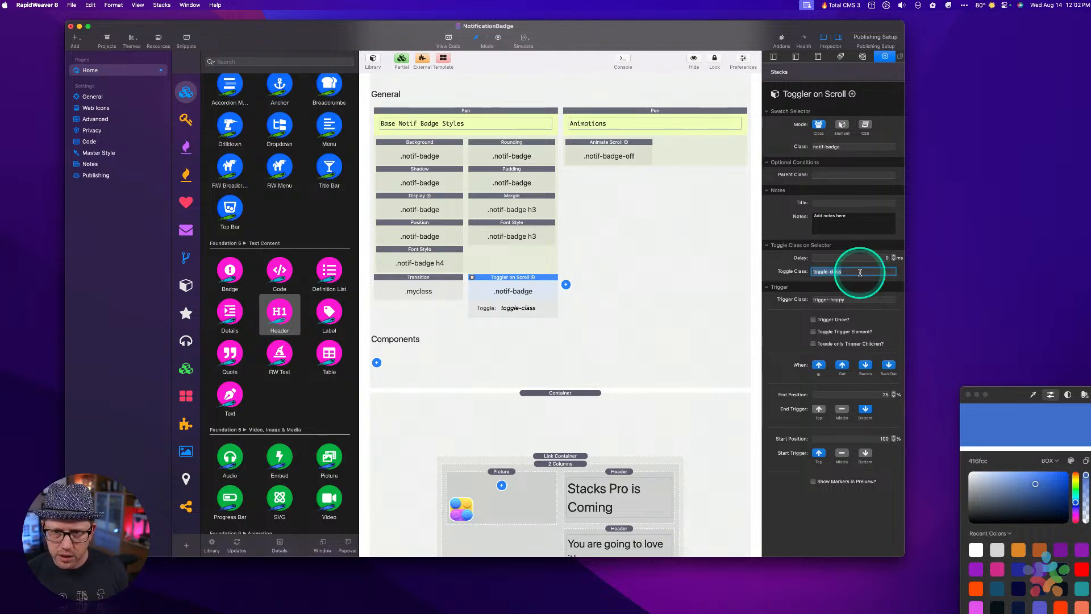
type("shc")
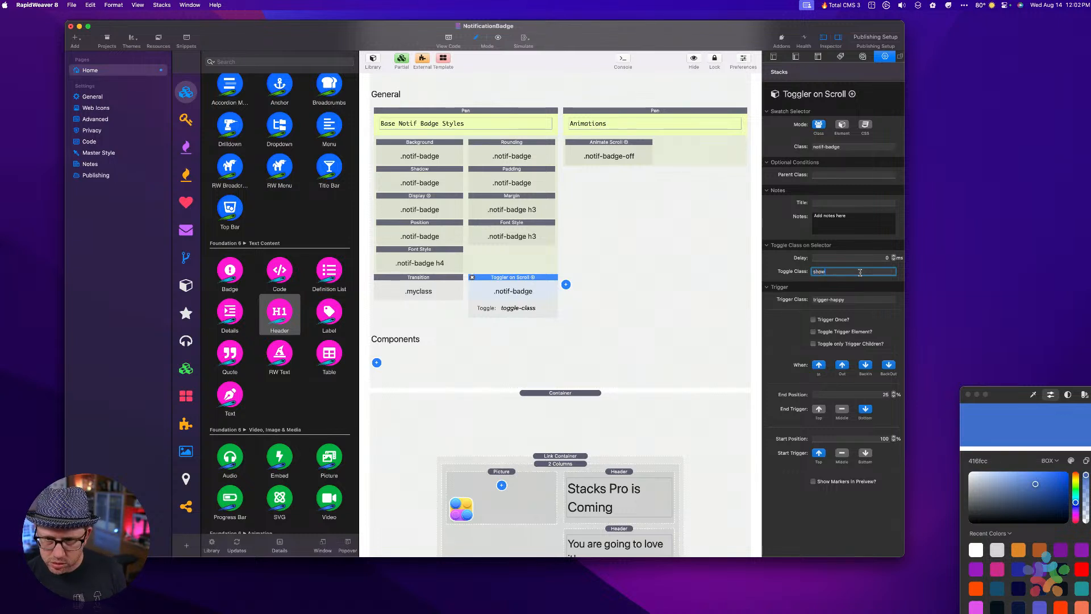
key("Tab")
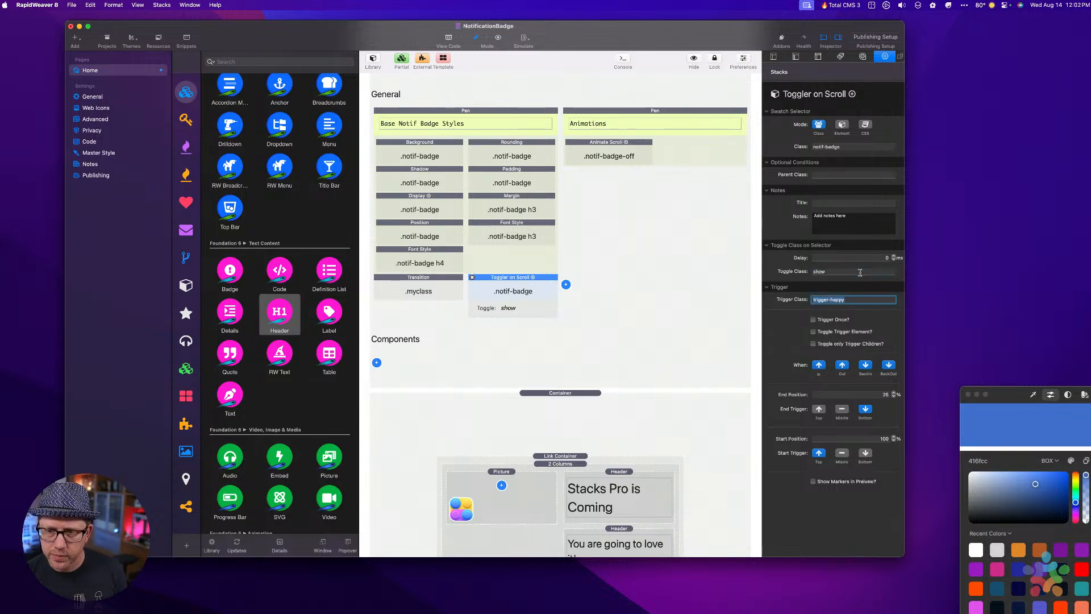
Set the Toggler on Scroll swatch's trigger class to notif-badge and make it trigger only once.
key("alt+super+space")
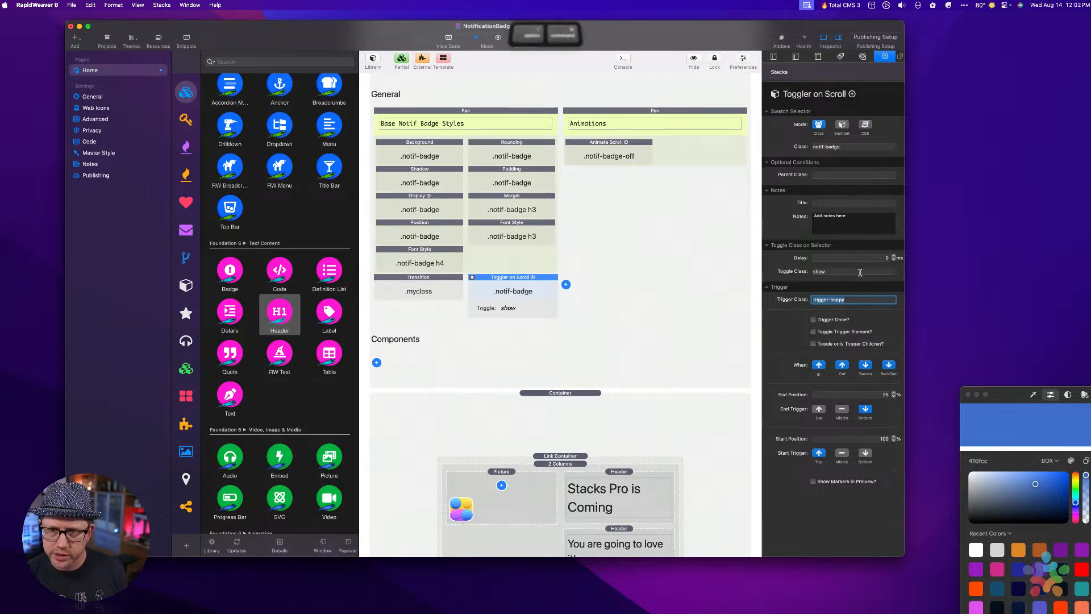
key("Down")
key("Return")
key("Tab")
left_click(813, 320)
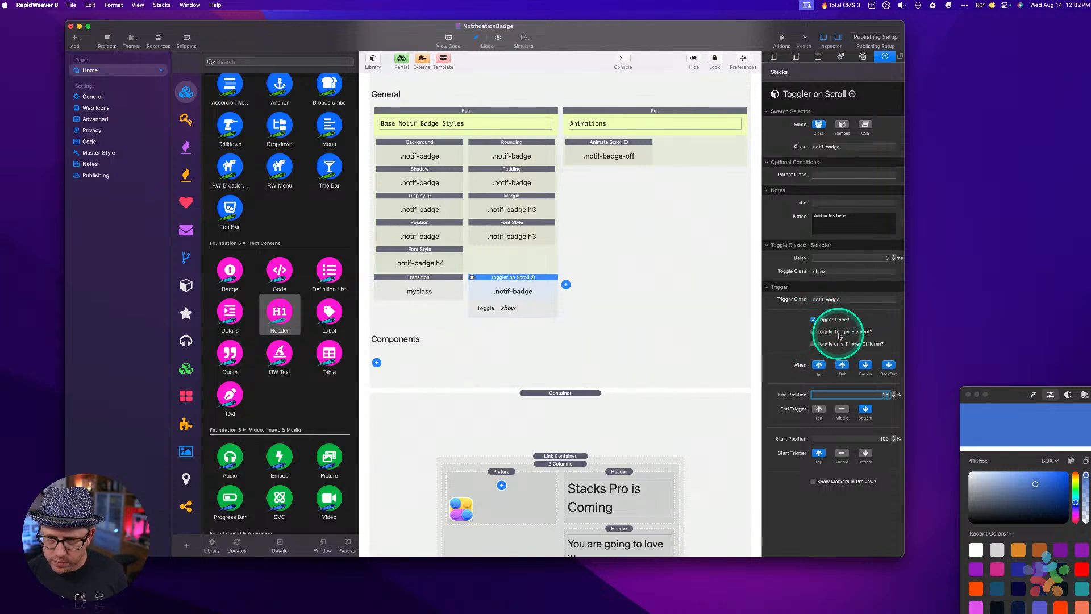
left_click(537, 281)
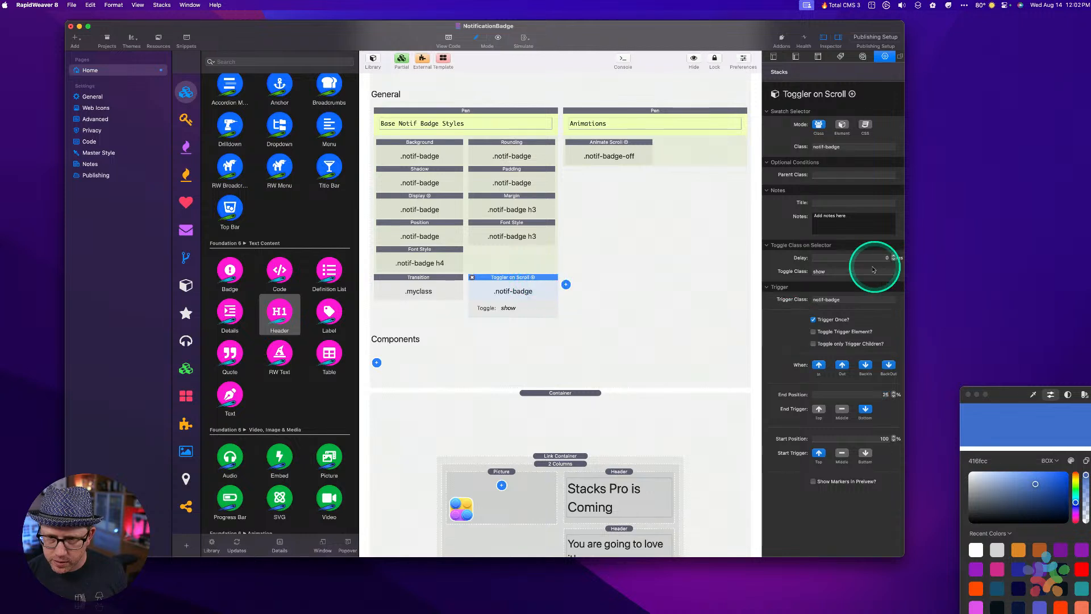
Set the Toggler on Scroll's toggle class to hide and add the hide class to the Link Container's custom classes.
left_click(839, 271)
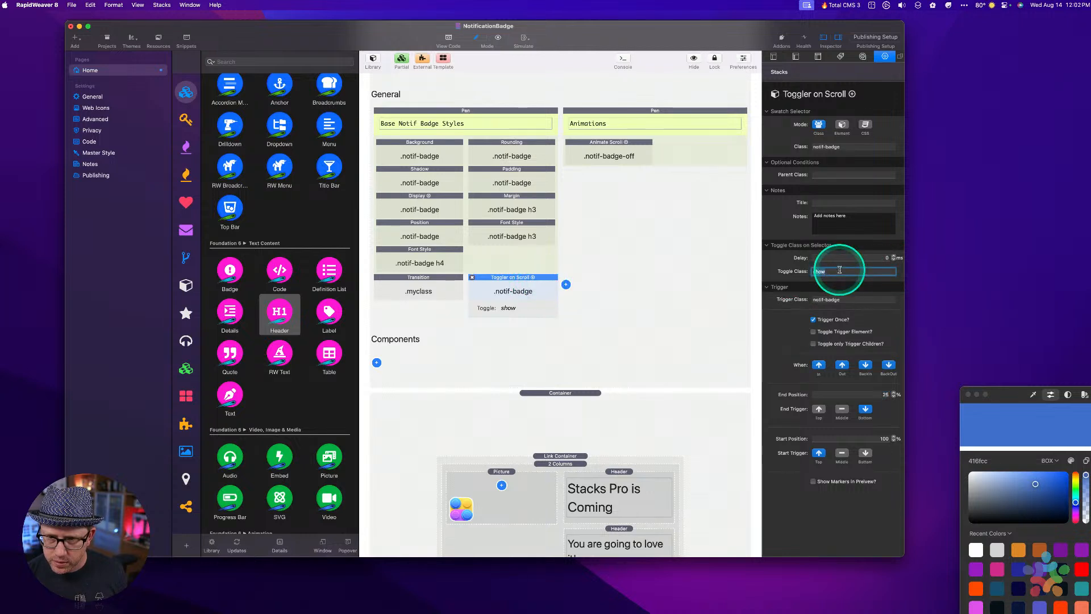
double_click(839, 270)
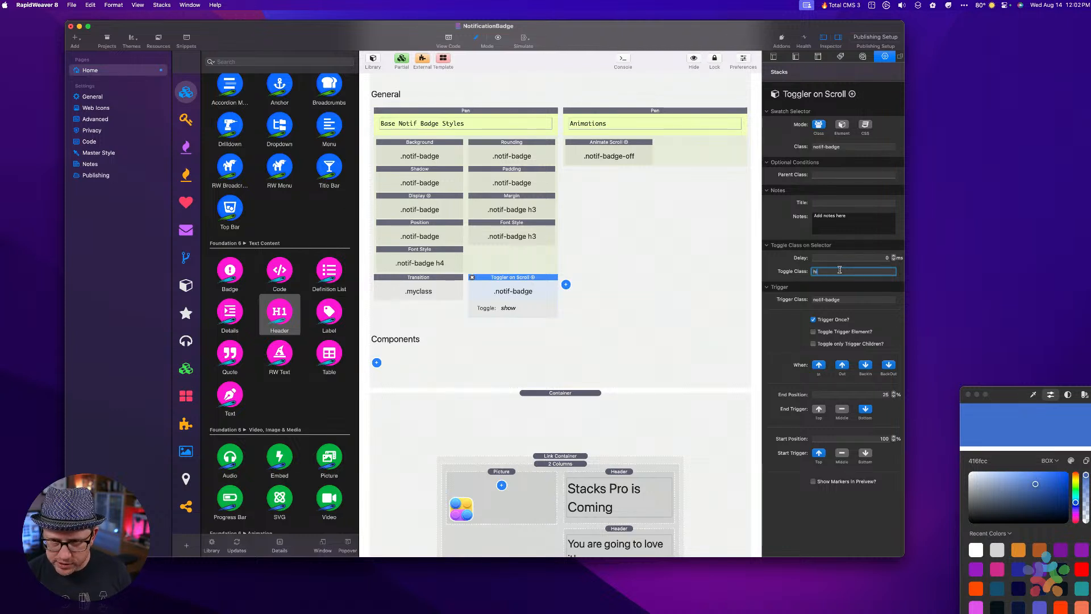
key("Tab")
left_click(830, 271)
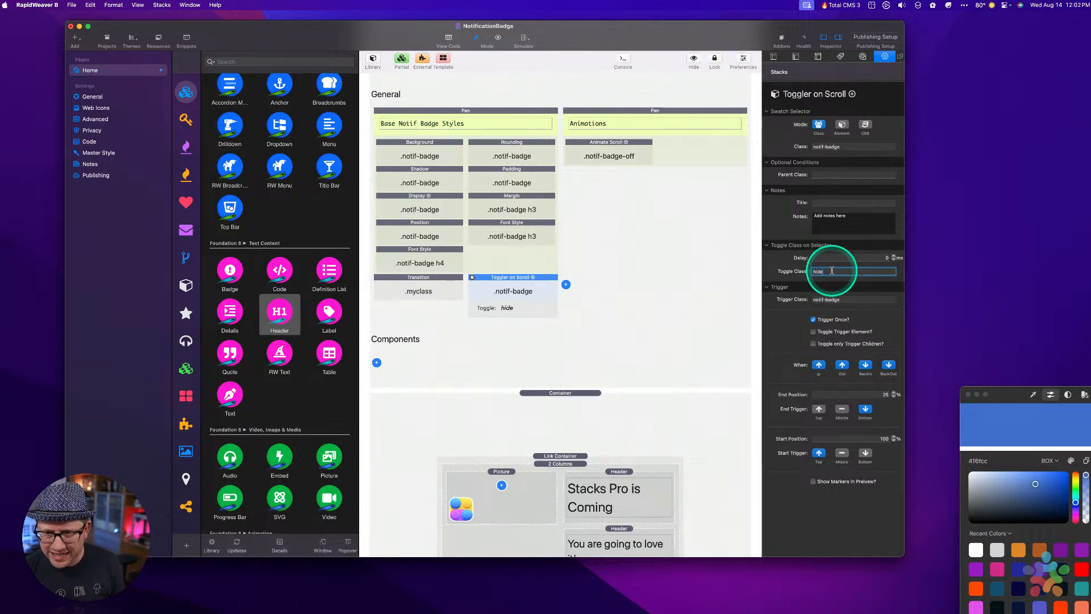
left_click(544, 453)
left_click(873, 304)
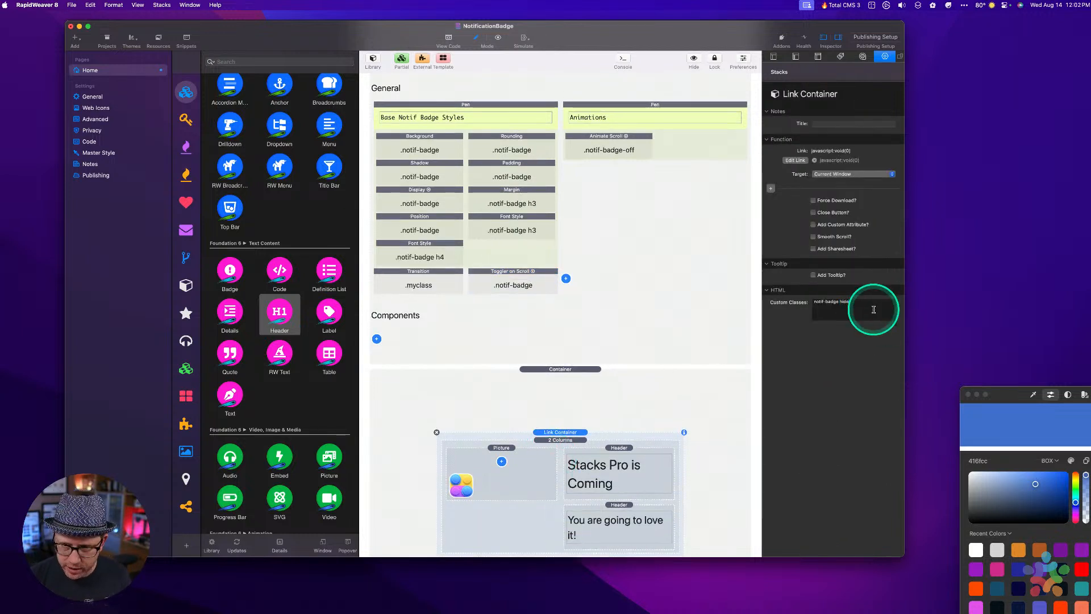
Set the Toggler on Scroll's toggle delay to 2000 ms.
left_click(513, 271)
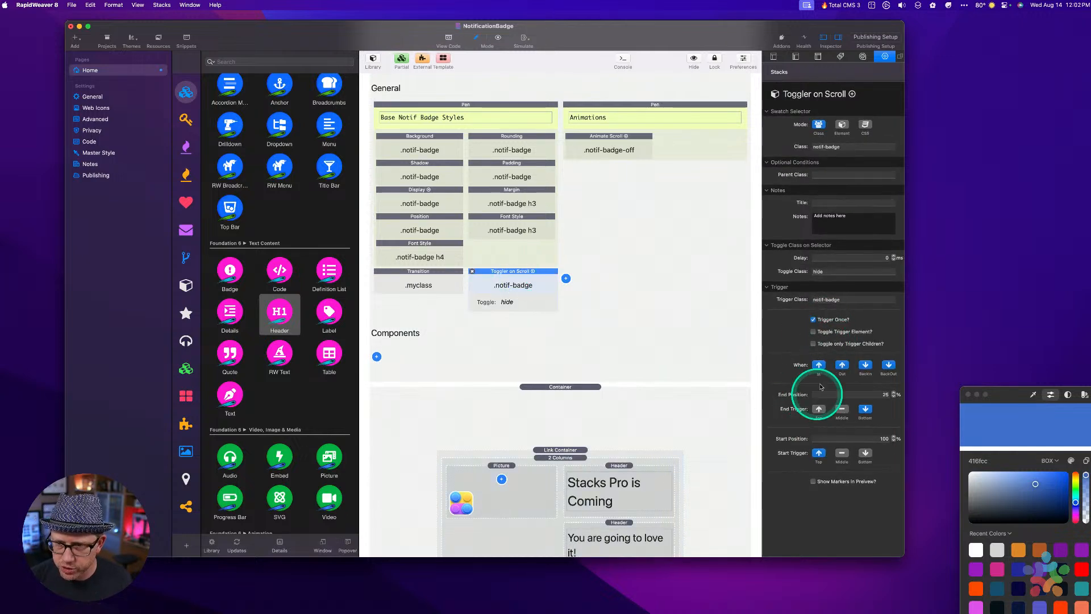
left_click(879, 256)
type("2")
key("BackSpace")
type("1000")
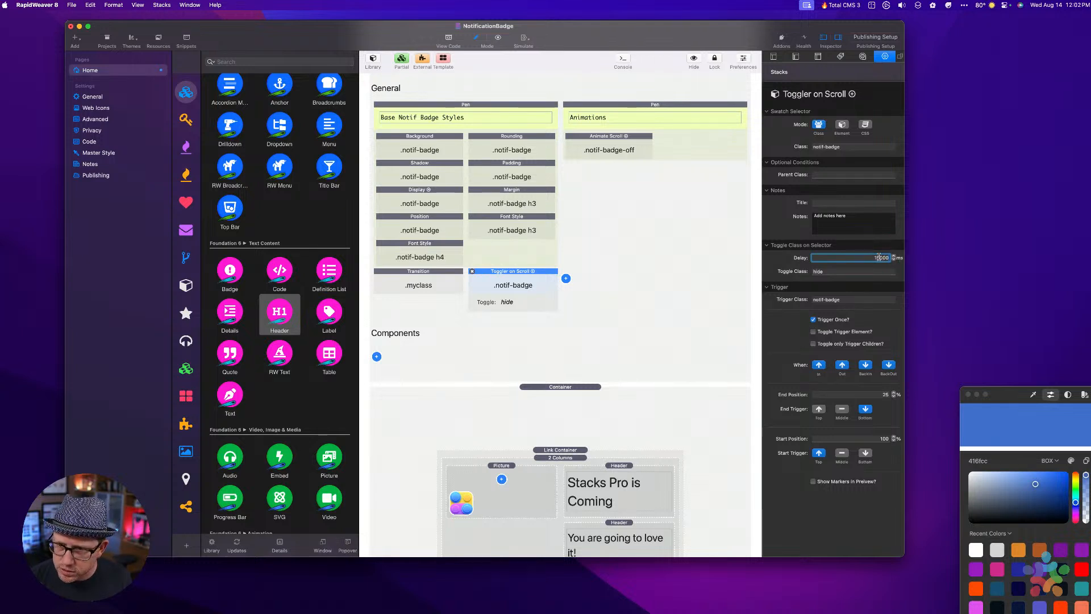
key("BackSpace")
key("BackSpace")
key("BackSpace")
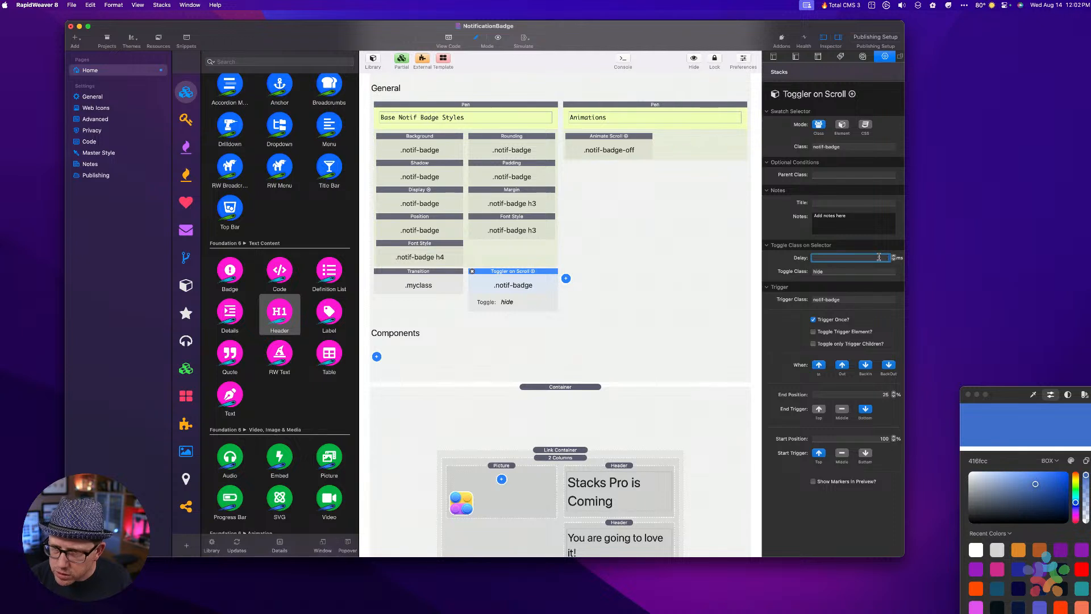
key("Tab")
Remove the unused Transition swatch with the placeholder class myclass from beside the Toggler on Scroll.
left_click(518, 277)
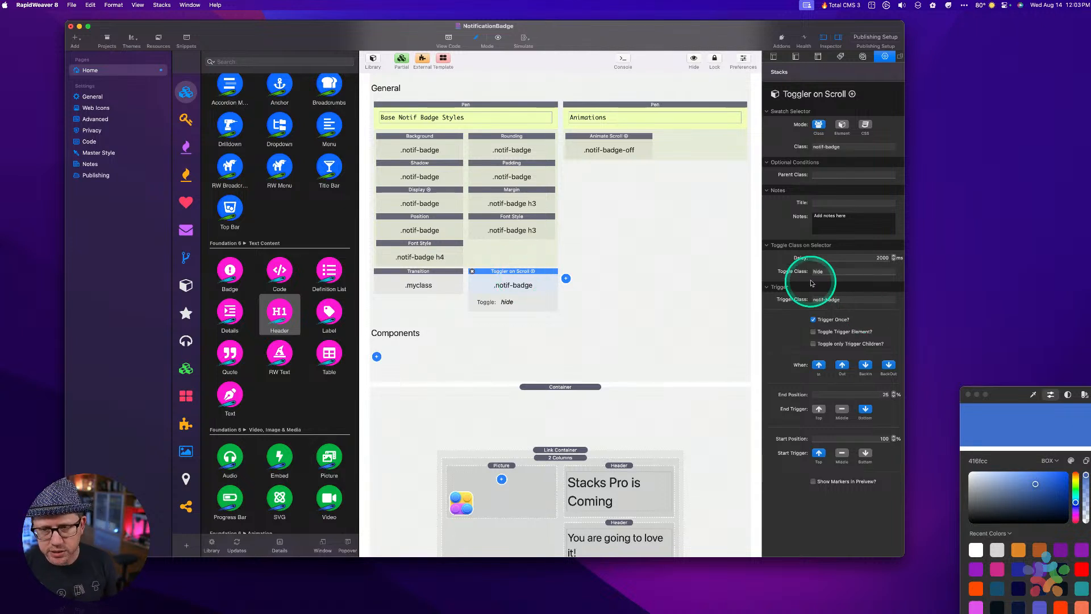
left_click(832, 273)
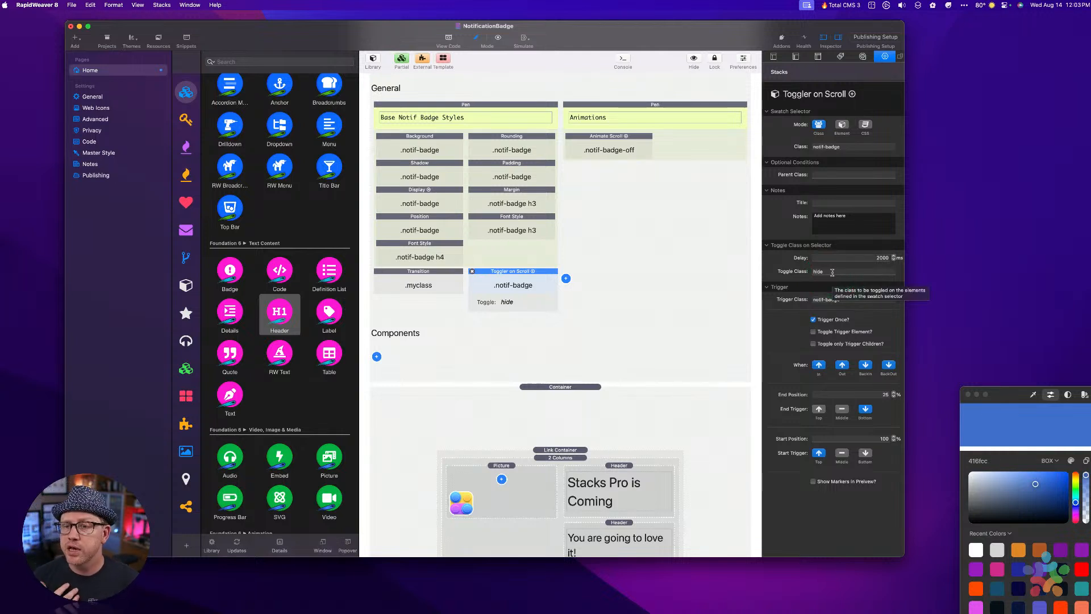
left_click_drag(526, 279, 380, 272)
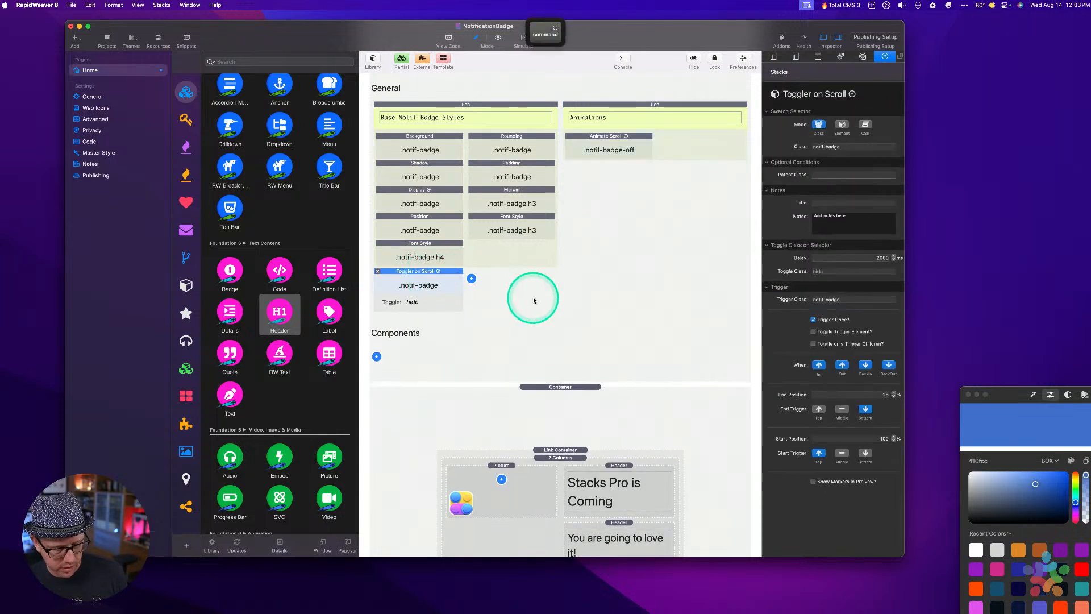
Preview the page twice to check how the notification badge appears, and return to editing.
key("super+r")
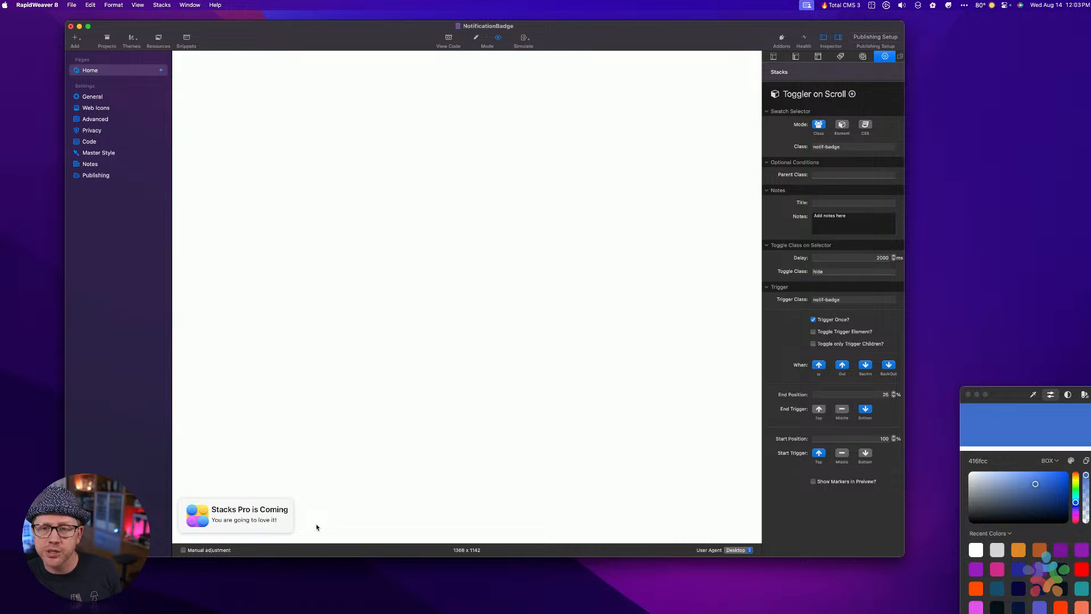
key("super+r")
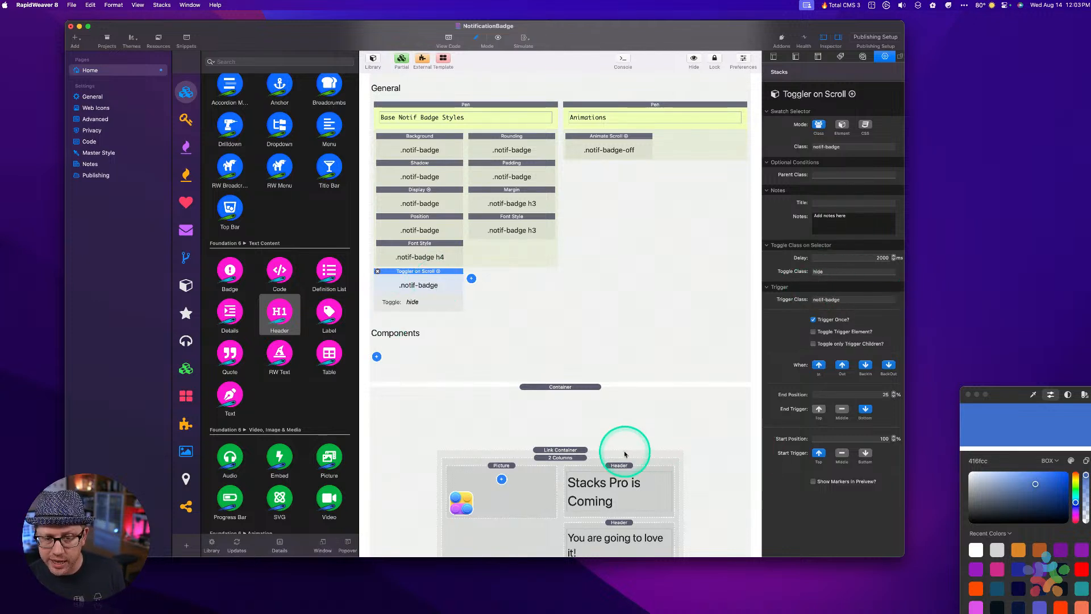
key("super+r")
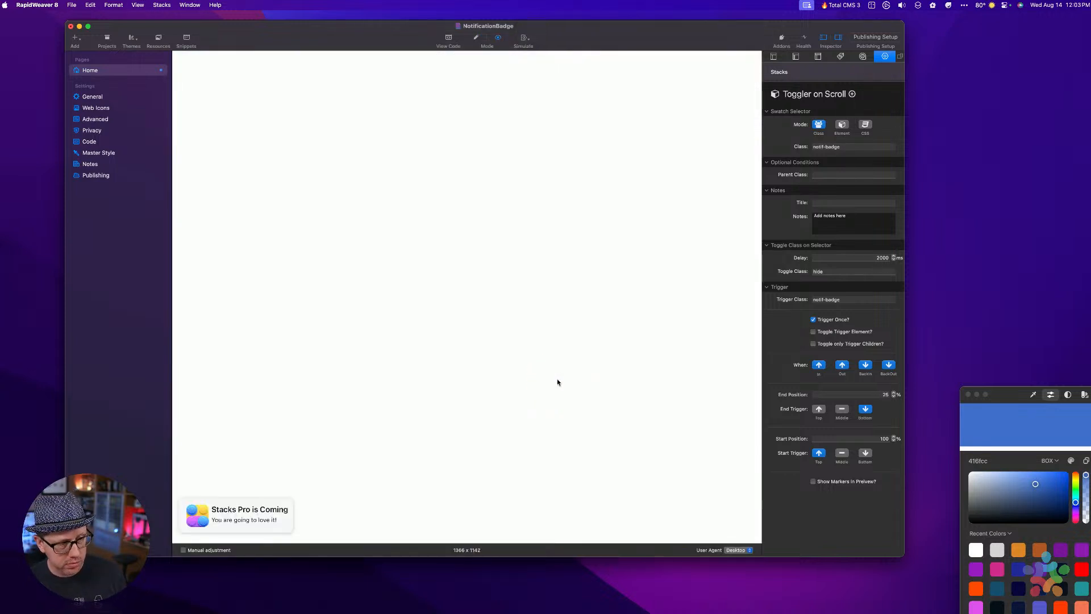
left_click(511, 377)
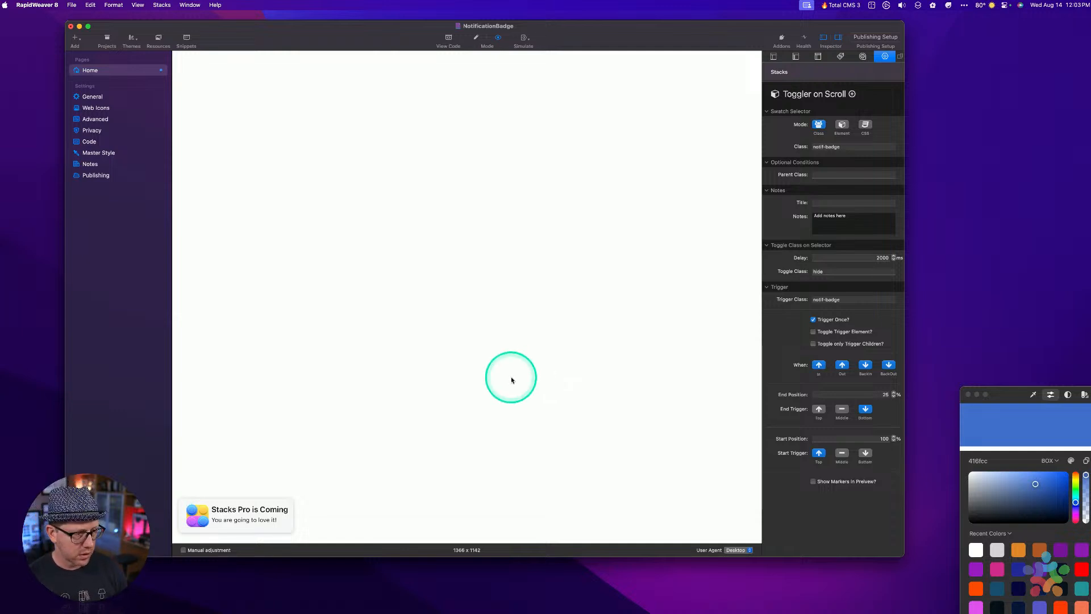
key("super+r")
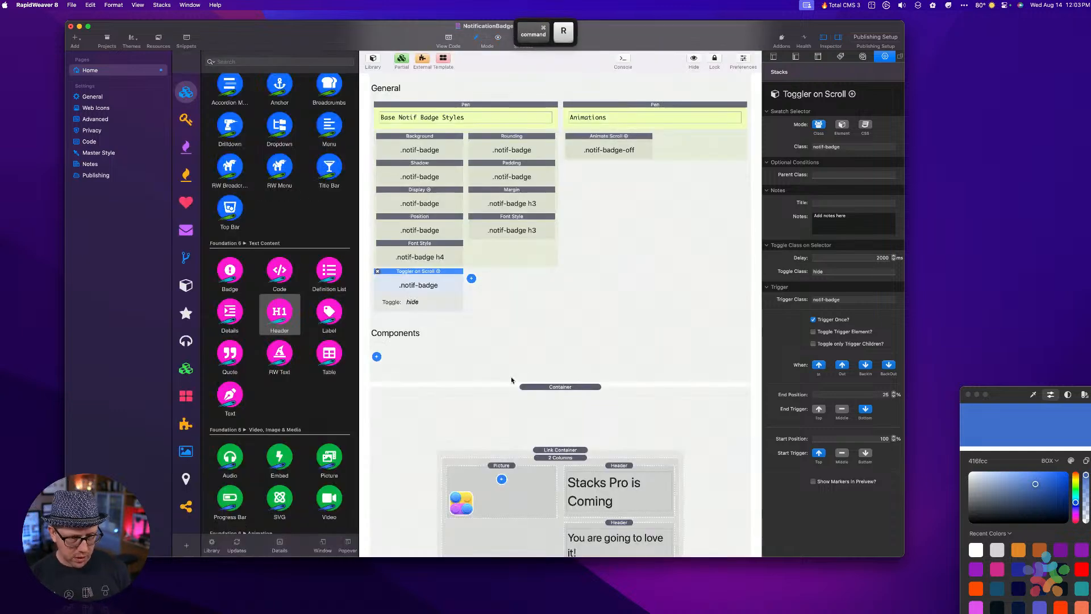
Add a Pen with the note "Toggle Animation" after the Toggler on Scroll swatch and move the toggler into it.
left_click(471, 278)
type("pen")
key("Return")
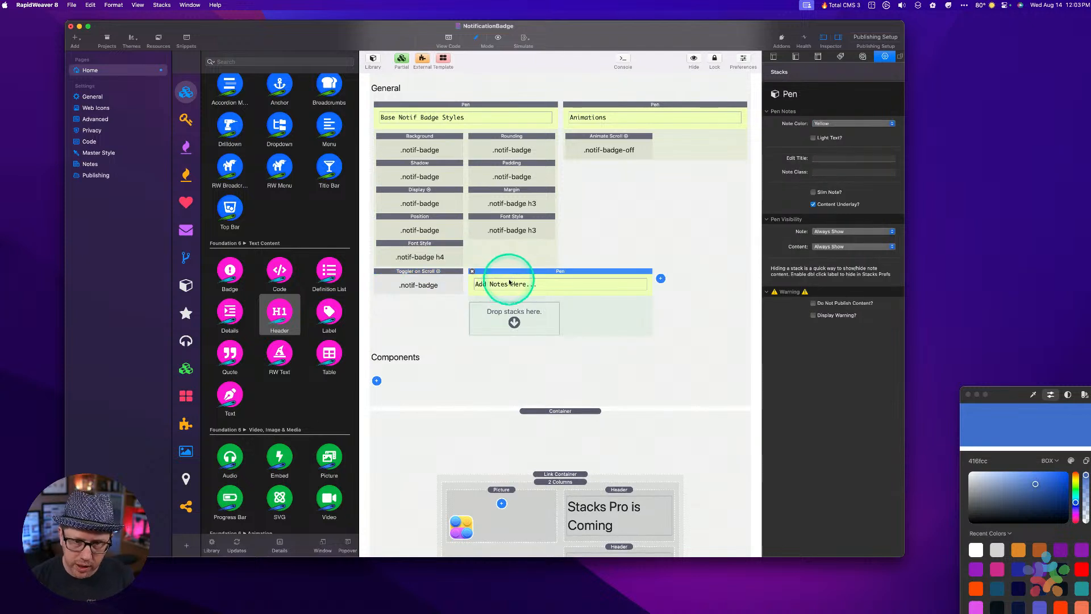
double_click(504, 280)
triple_click(502, 284)
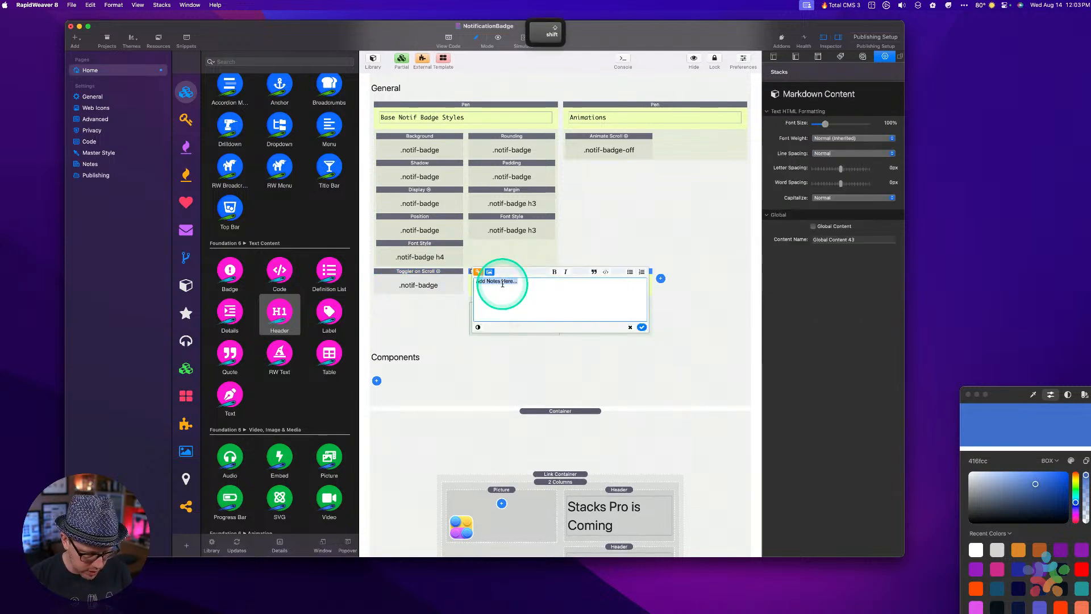
type("Toggle Animation")
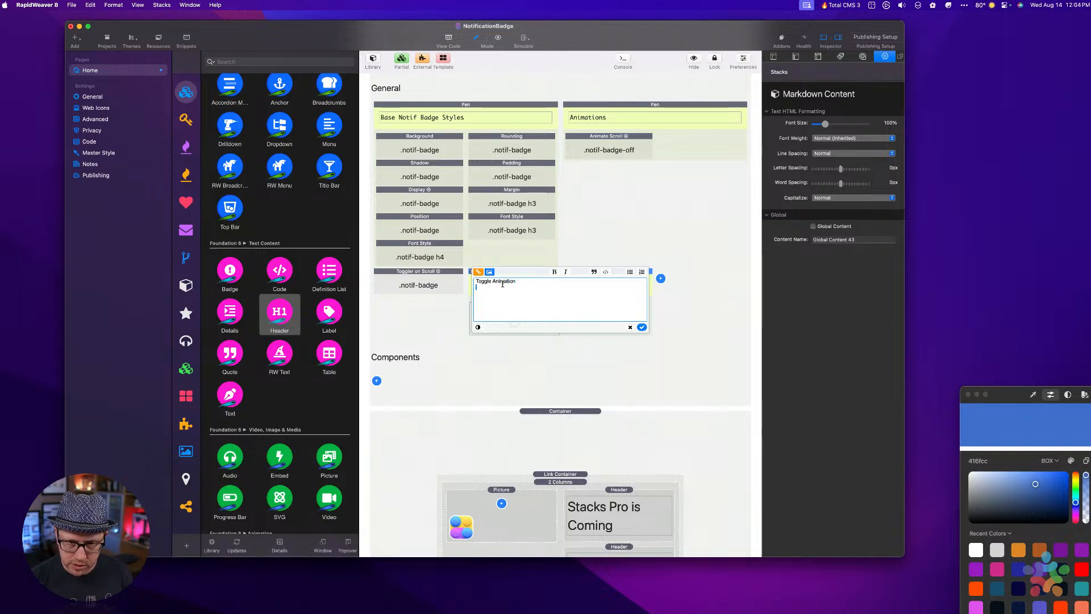
left_click(641, 327)
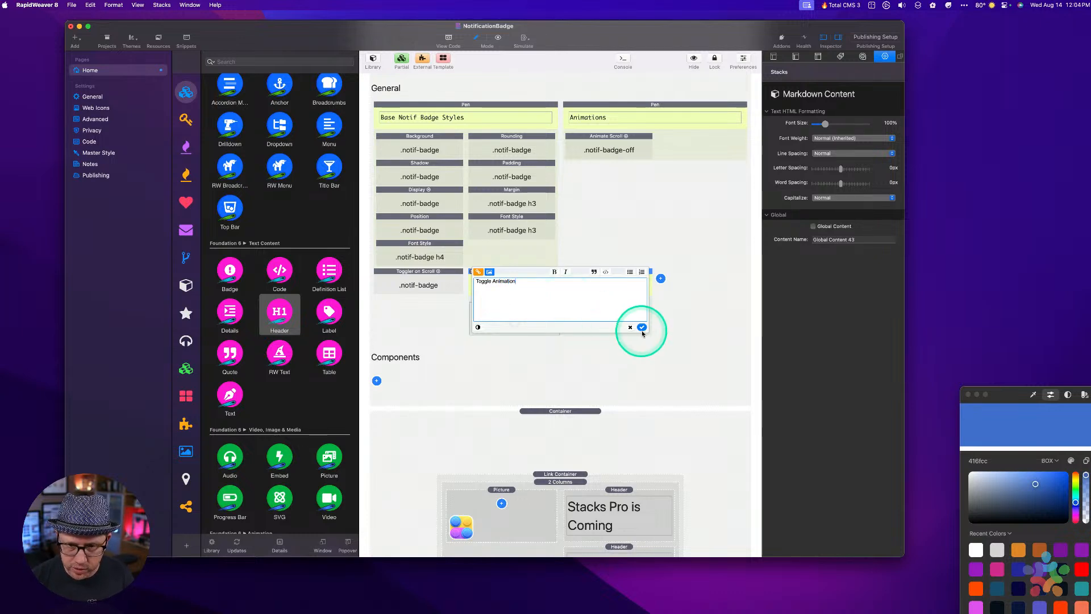
left_click(416, 276)
left_click_drag(415, 276, 517, 319)
Remove the hide class from the Link Container and set the Toggler on Scroll's toggle class to show-badge.
left_click(572, 484)
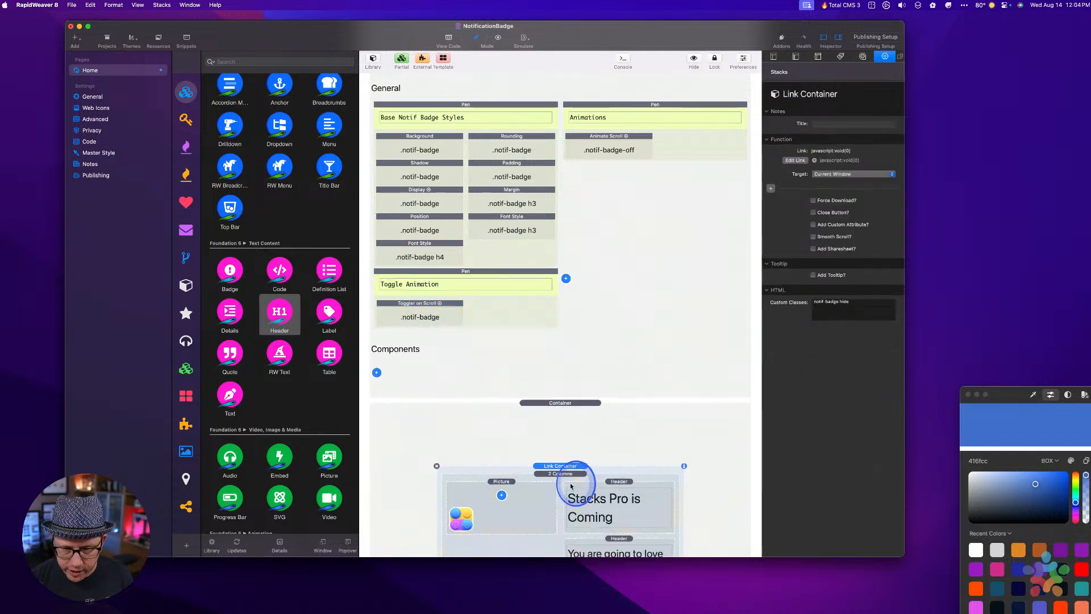
double_click(863, 307)
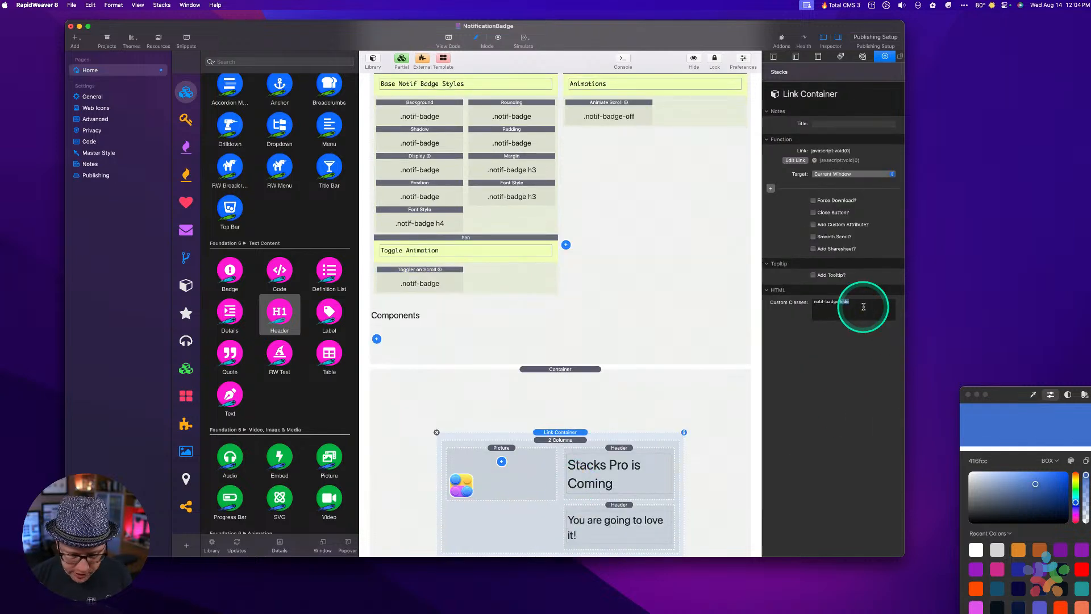
left_click(512, 290)
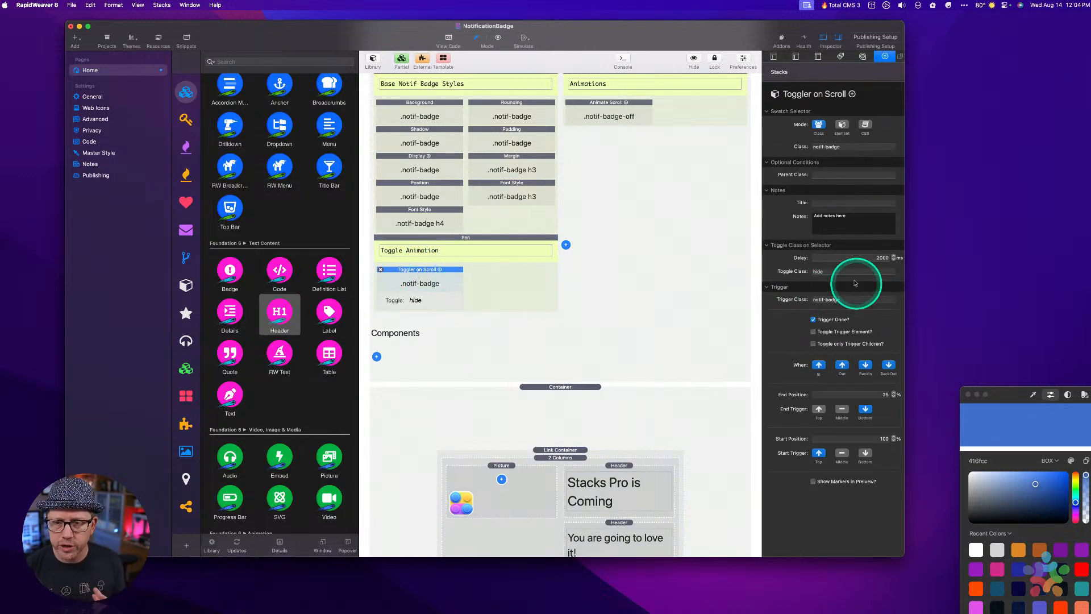
left_click(838, 272)
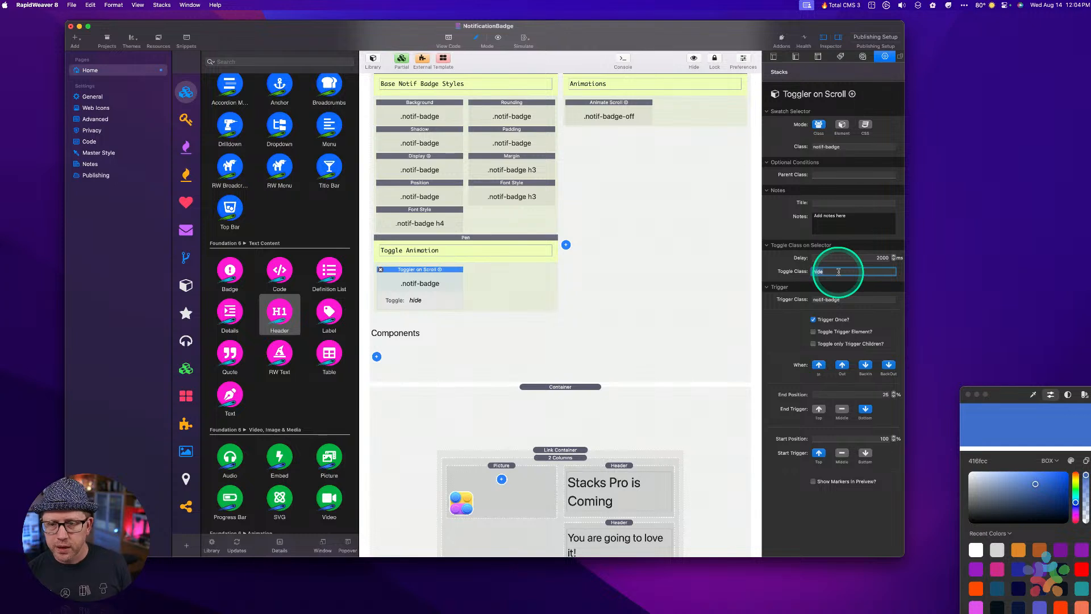
double_click(838, 272)
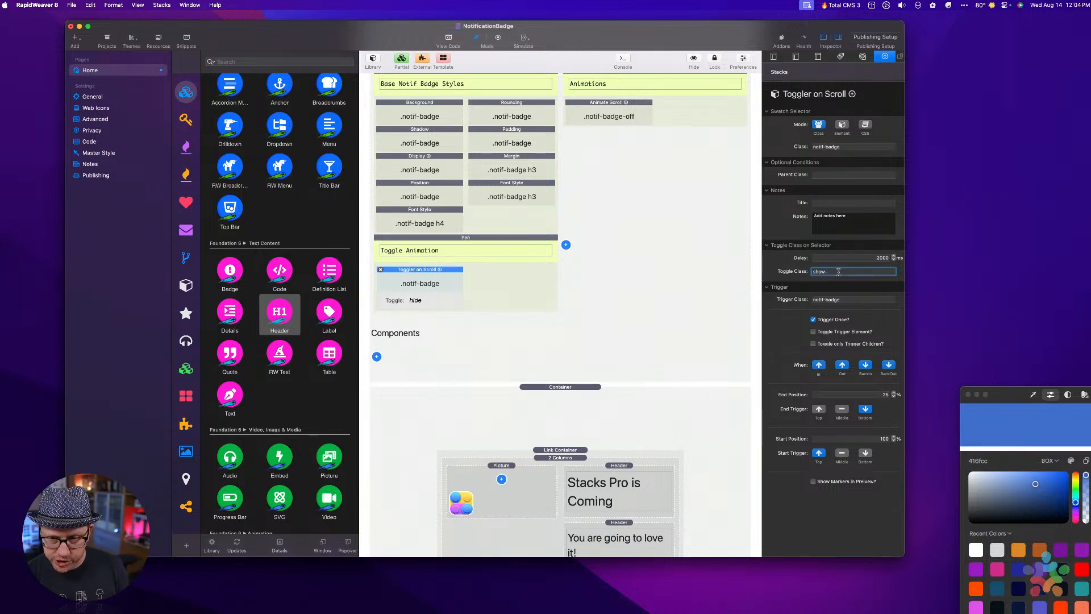
key("Tab")
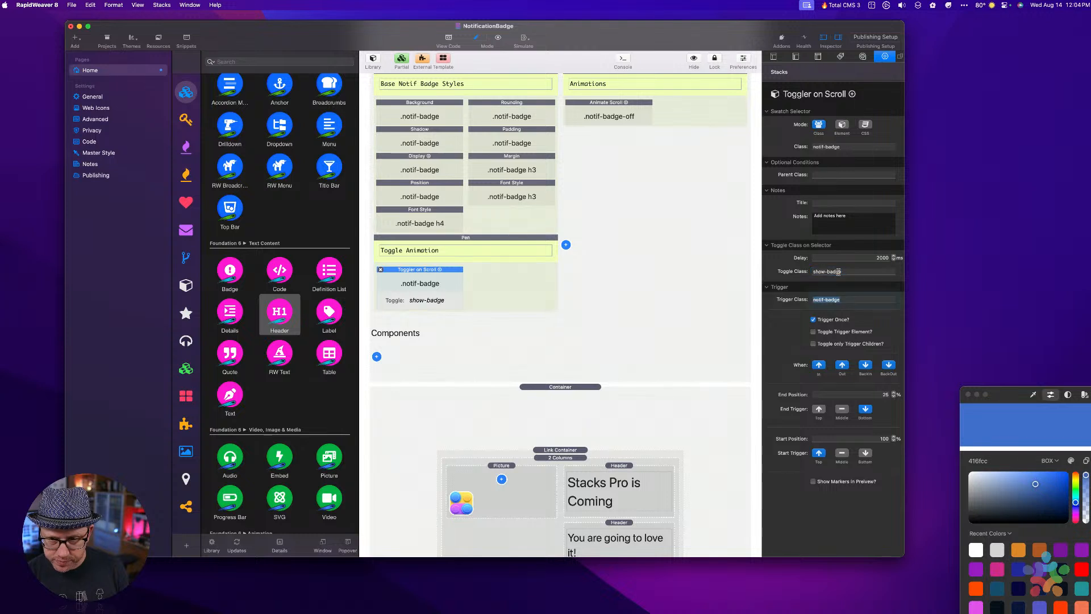
left_click(624, 285)
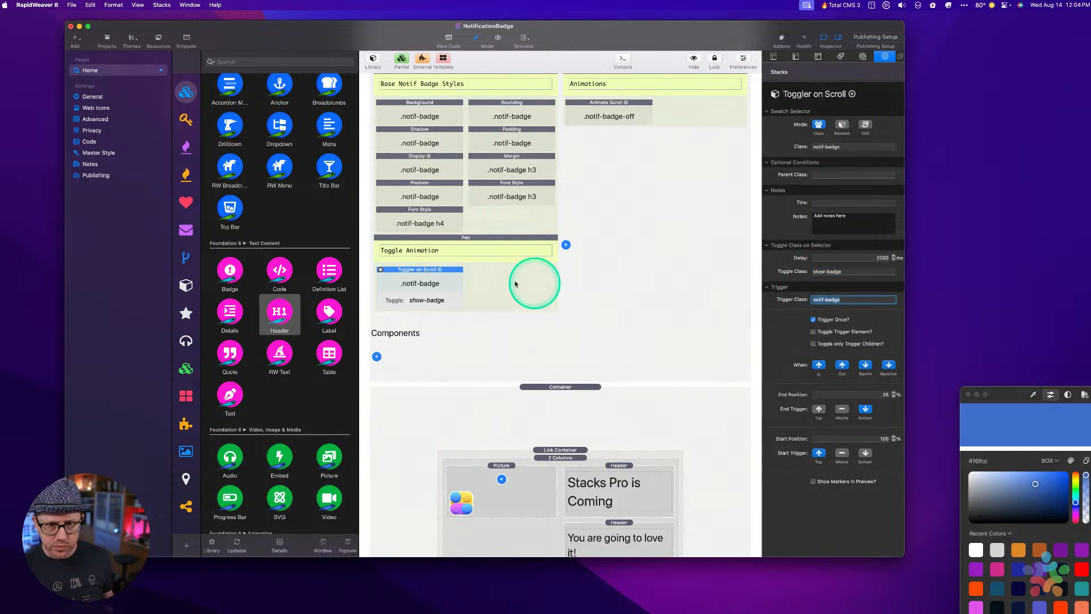
Look through the swatches that can be added and inspect the settings of the badge's Position swatch.
left_click(484, 277)
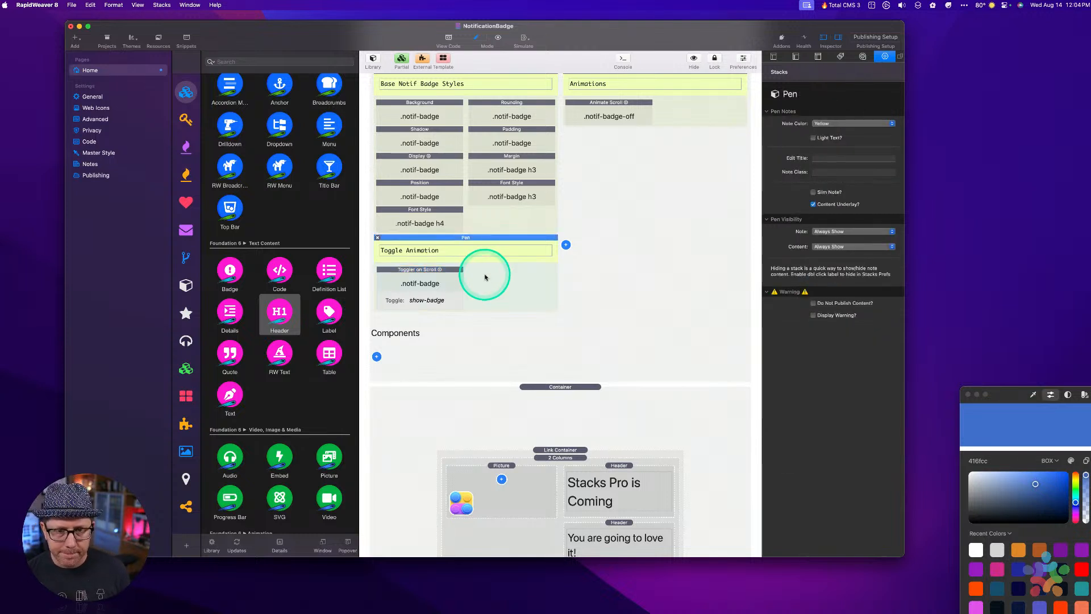
left_click(567, 245)
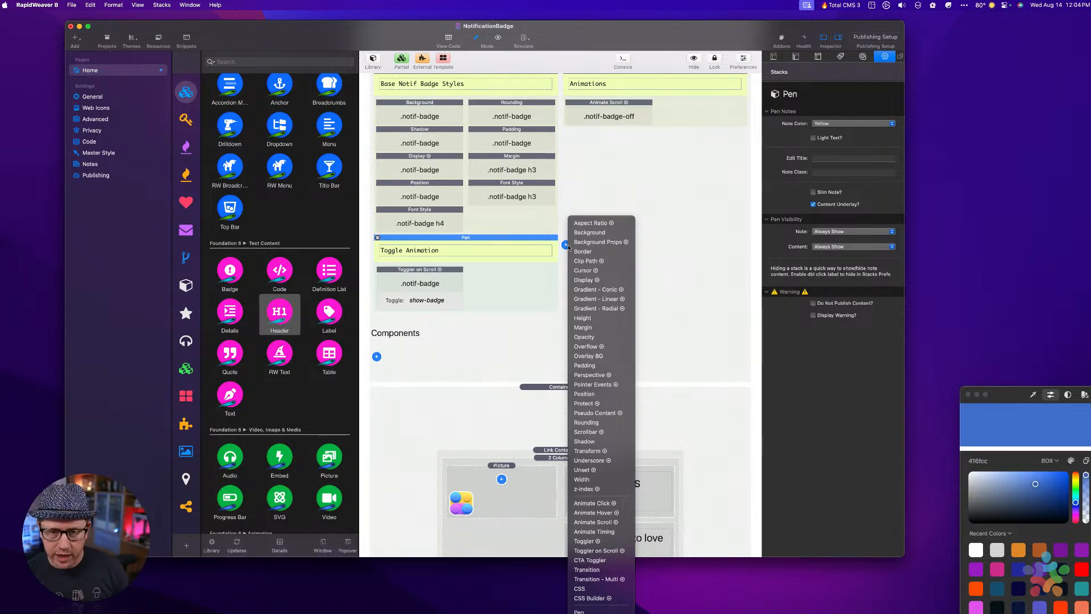
left_click(589, 226)
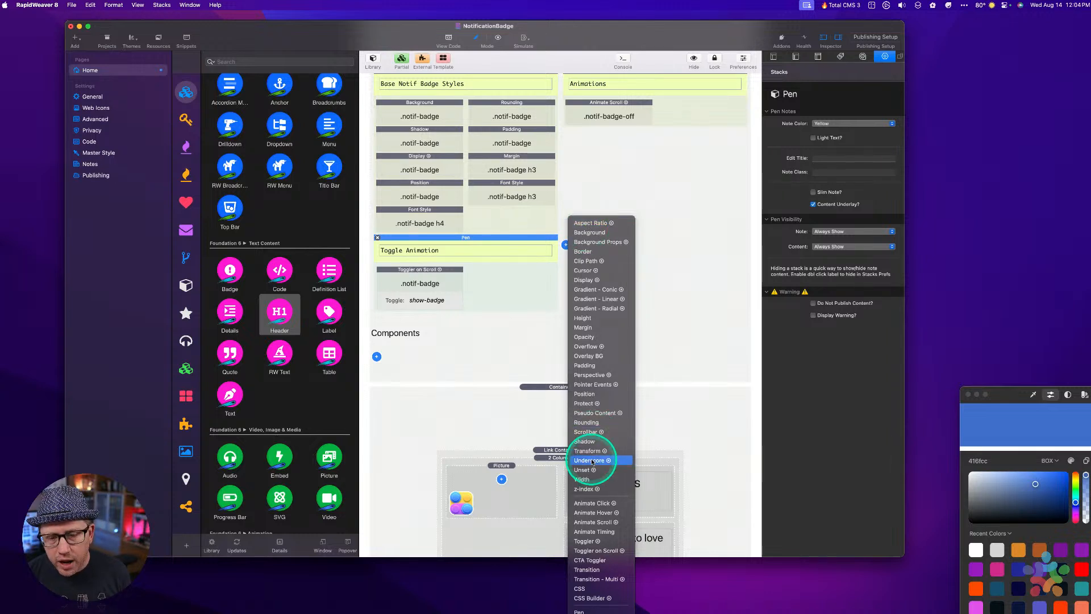
left_click(496, 337)
left_click(411, 192)
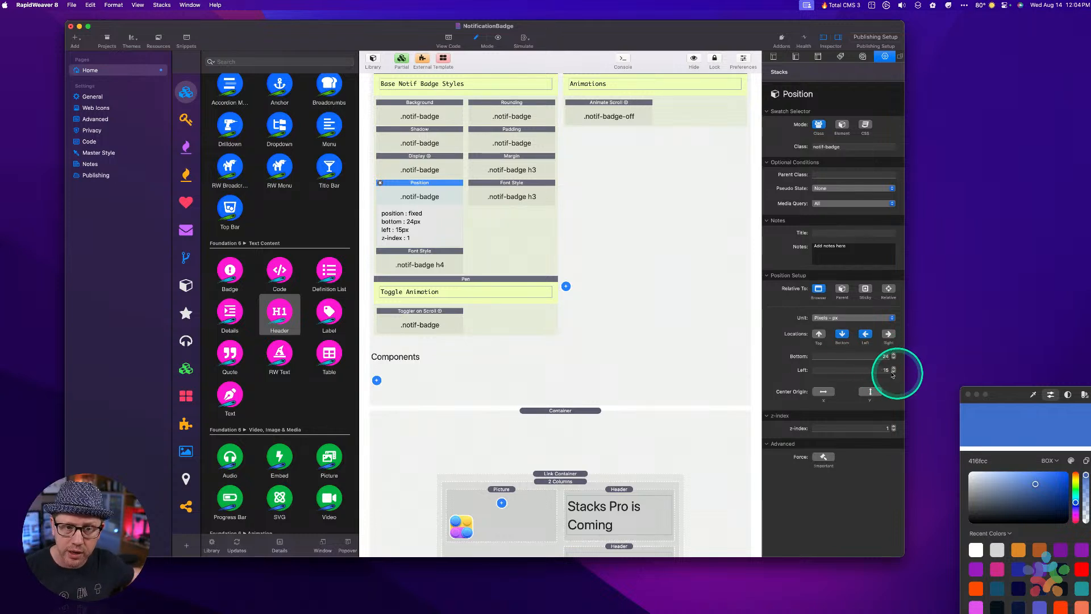
left_click(514, 313)
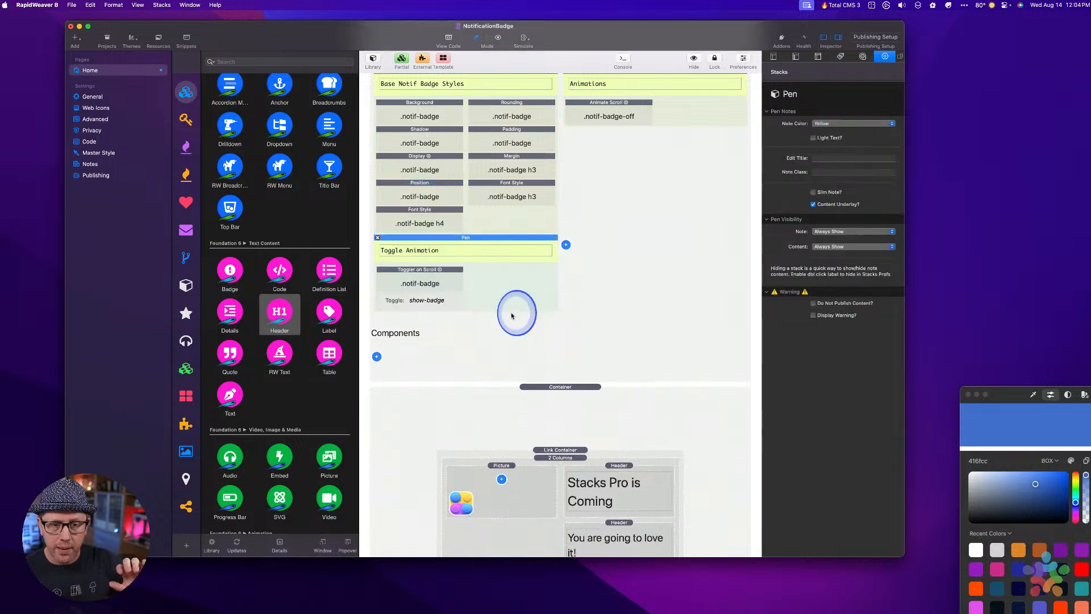
Add a Transform swatch and place it ahead of the Toggler on Scroll inside the Toggle Animation pen.
left_click(567, 246)
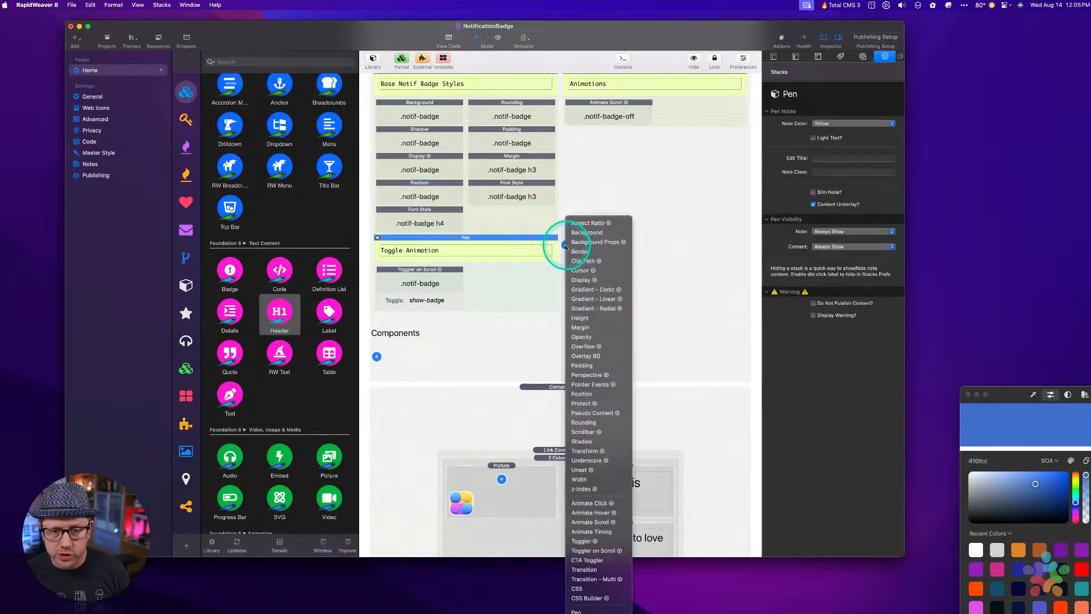
left_click(576, 452)
left_click_drag(593, 237, 418, 274)
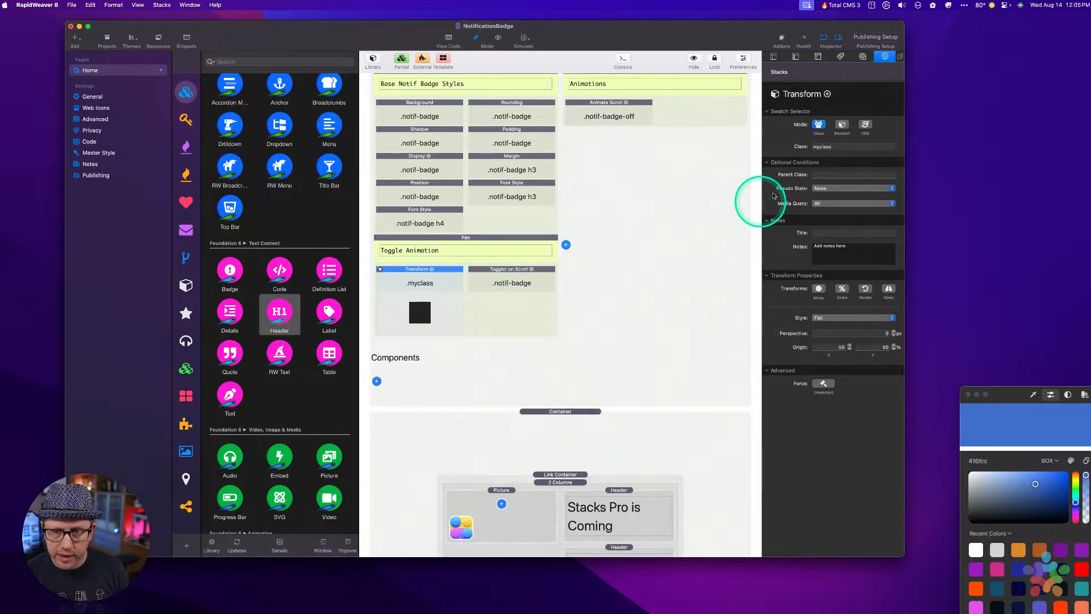
Set the class of the Transform swatch in the Toggle Animation pen to notif-badge.
left_click(837, 147)
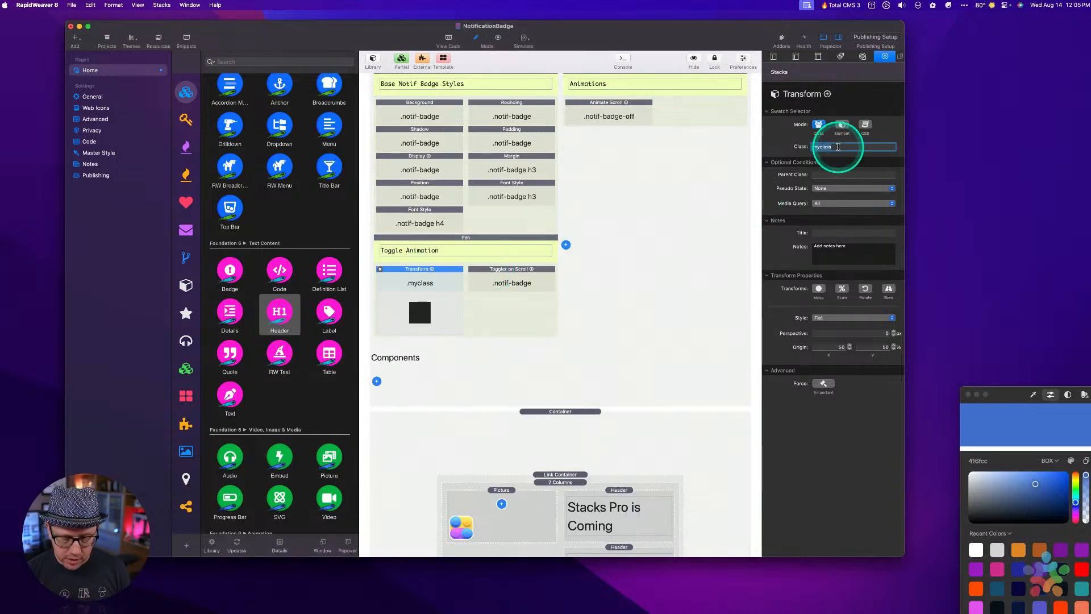
key("BackSpace")
key("BackSpace")
key("BackSpace")
key("BackSpace")
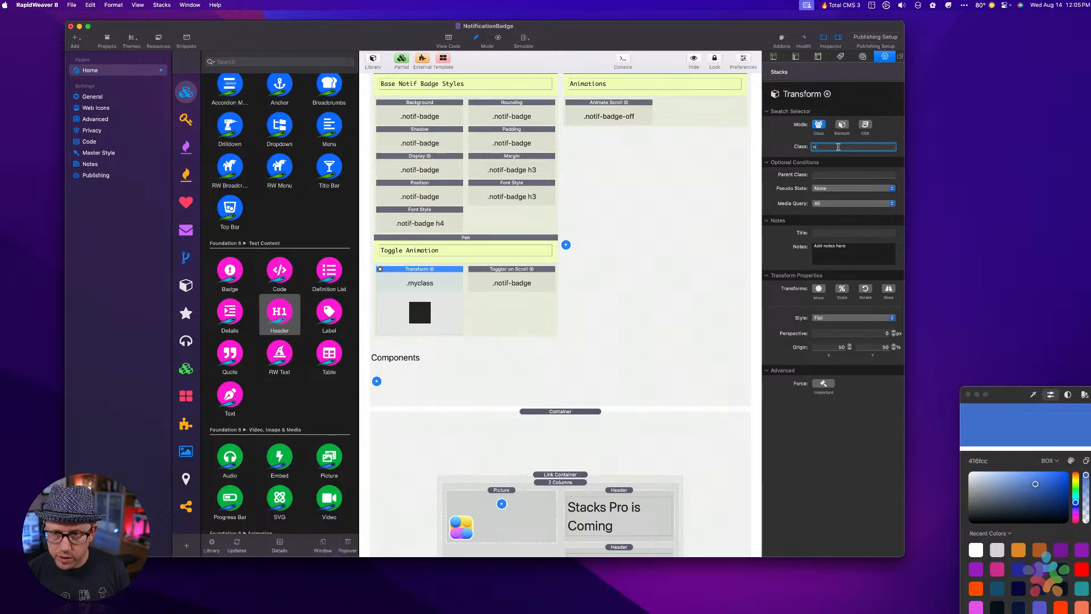
key("alt+super+space")
key("Down")
key("Return")
key("Tab")
left_click(420, 284)
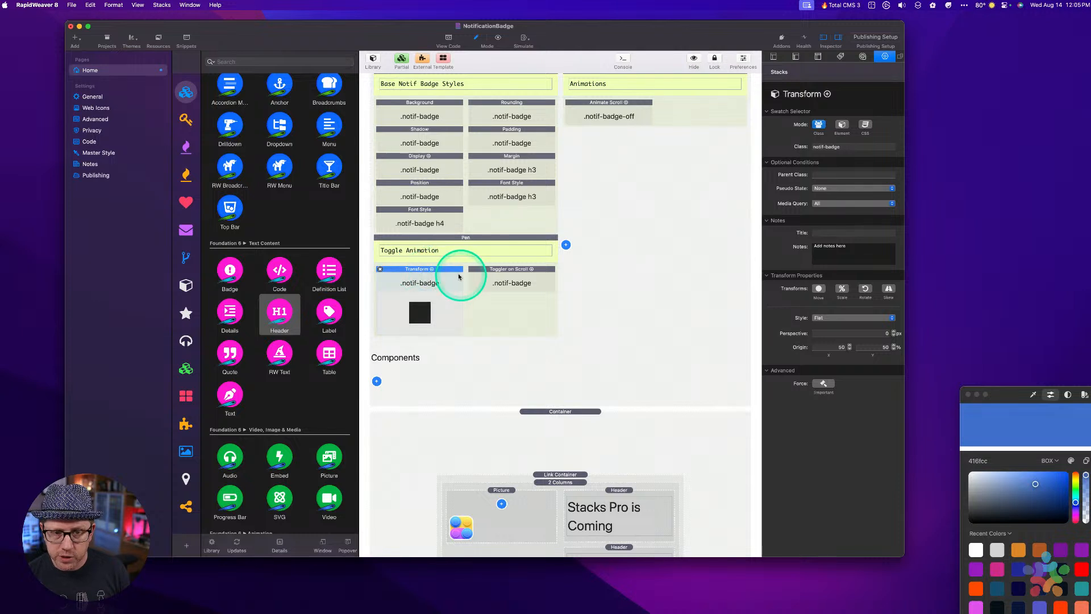
Give the Transform swatch a Move with a negative X offset measured in percent and preview the page.
left_click(819, 290)
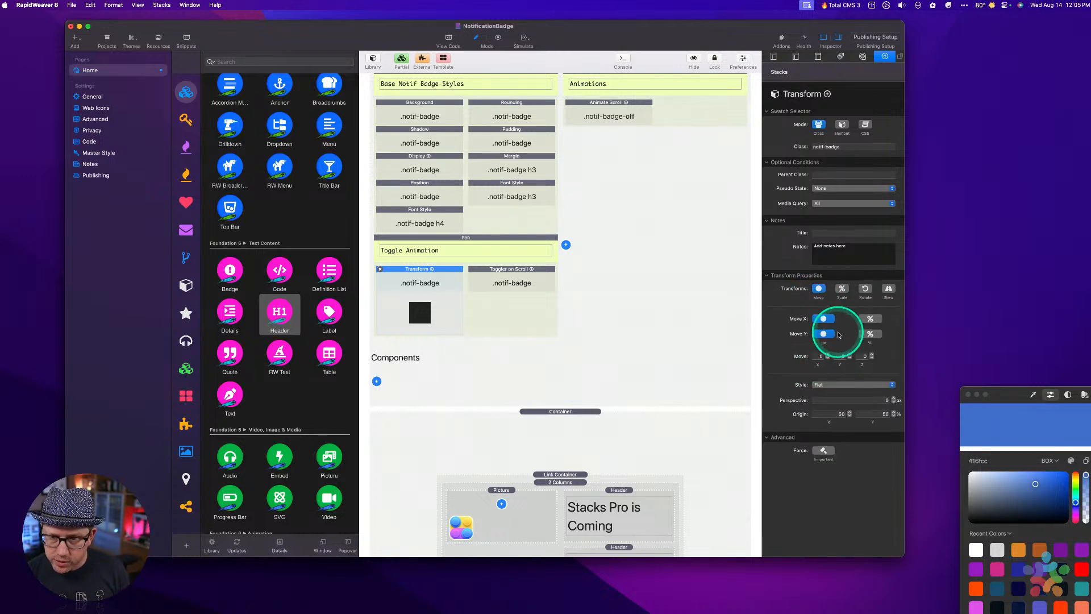
left_click(818, 356)
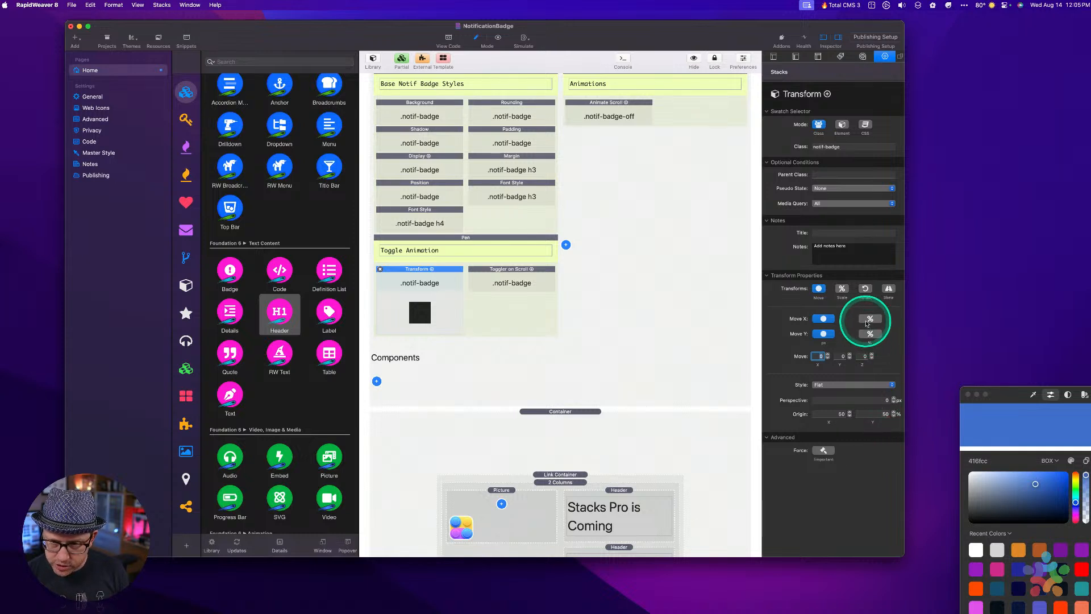
left_click(818, 355)
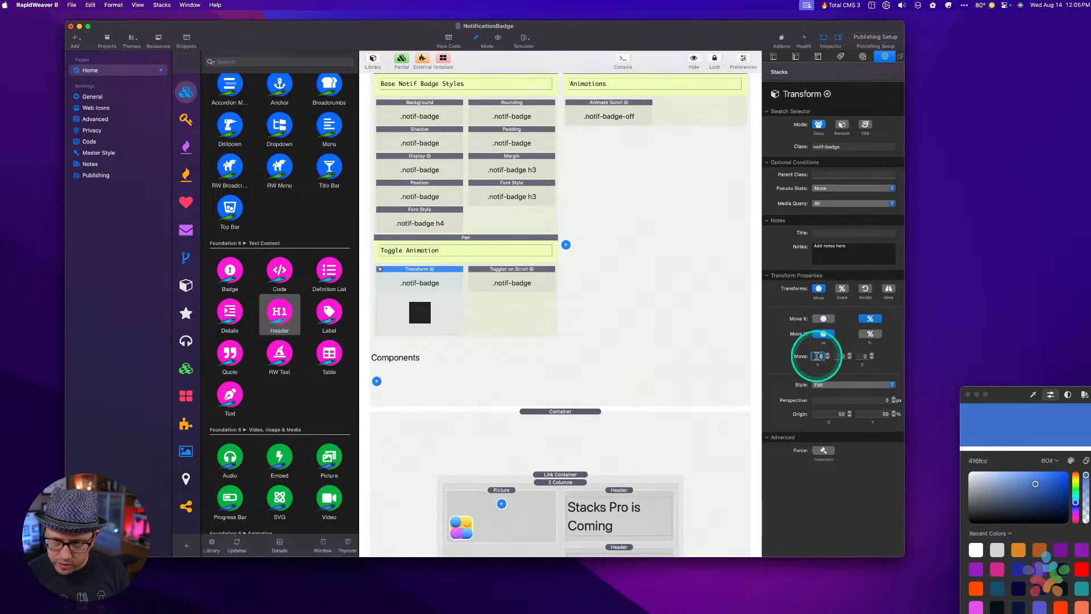
key("super+a")
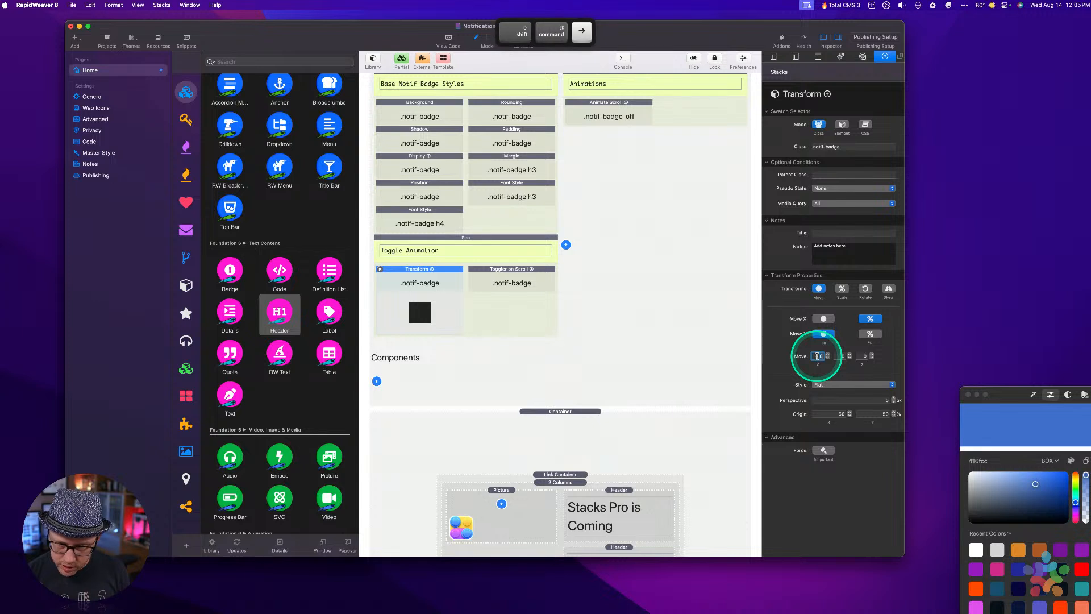
type("-1...")
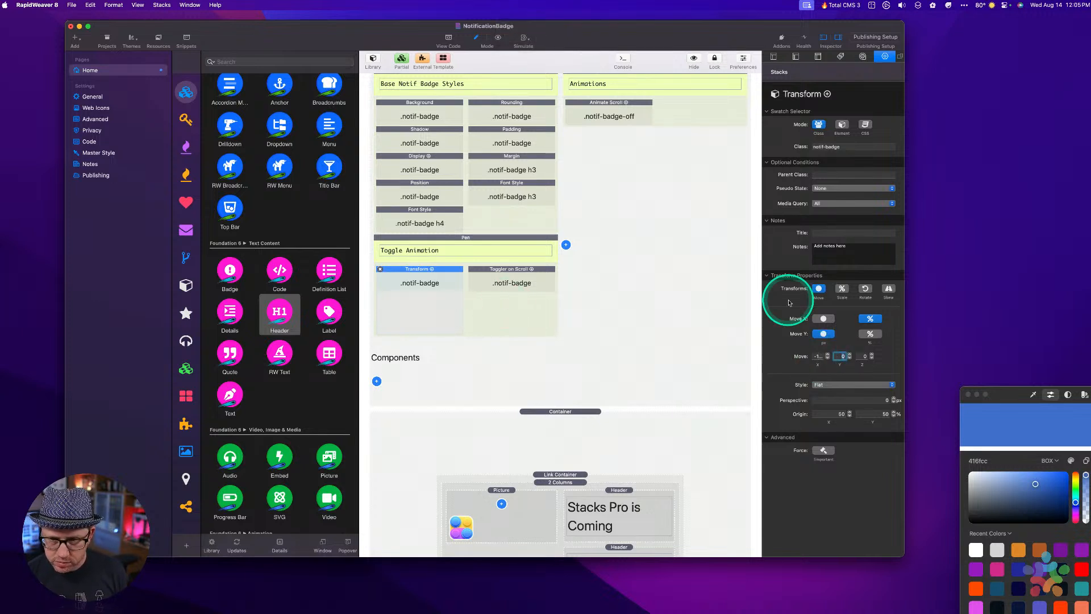
key("super")
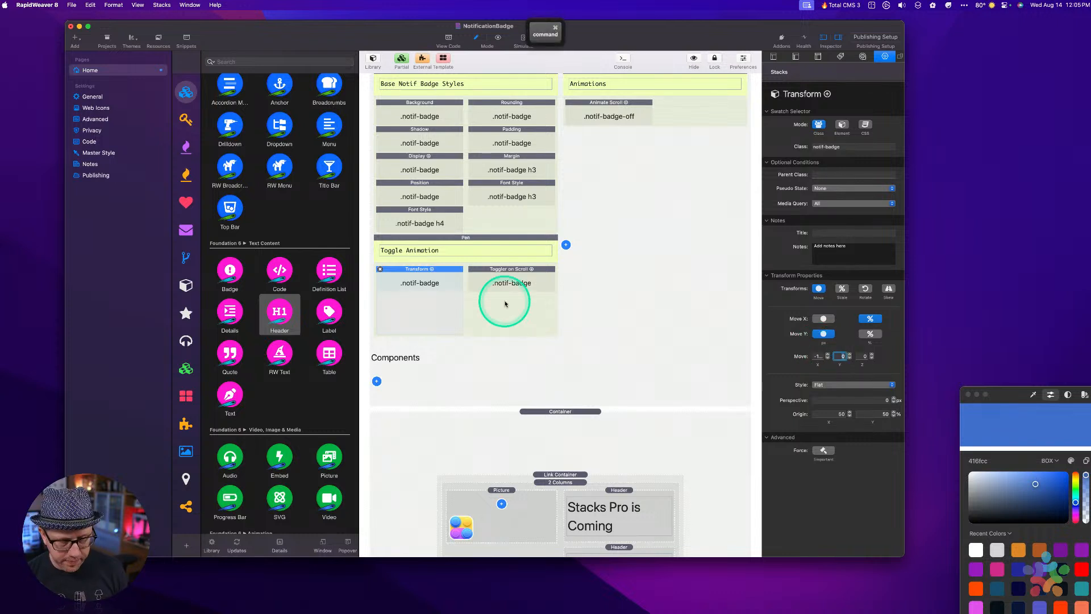
key("super+r")
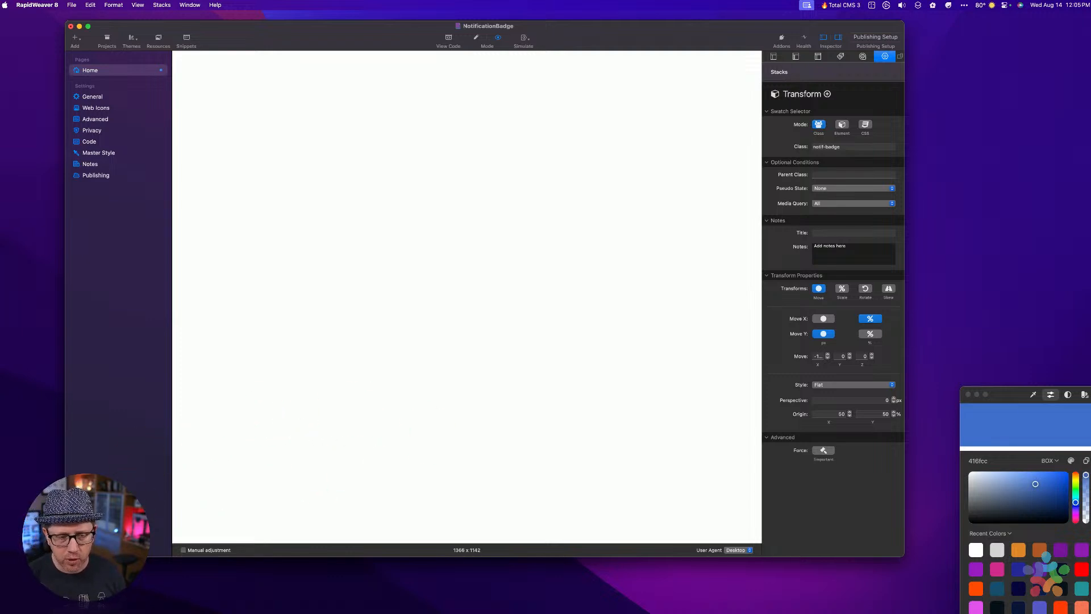
Tune the Transform's Move X offset in the preview, trying -50% and -100%, until the badge sits fully off the page, and return to editing.
left_click(818, 356)
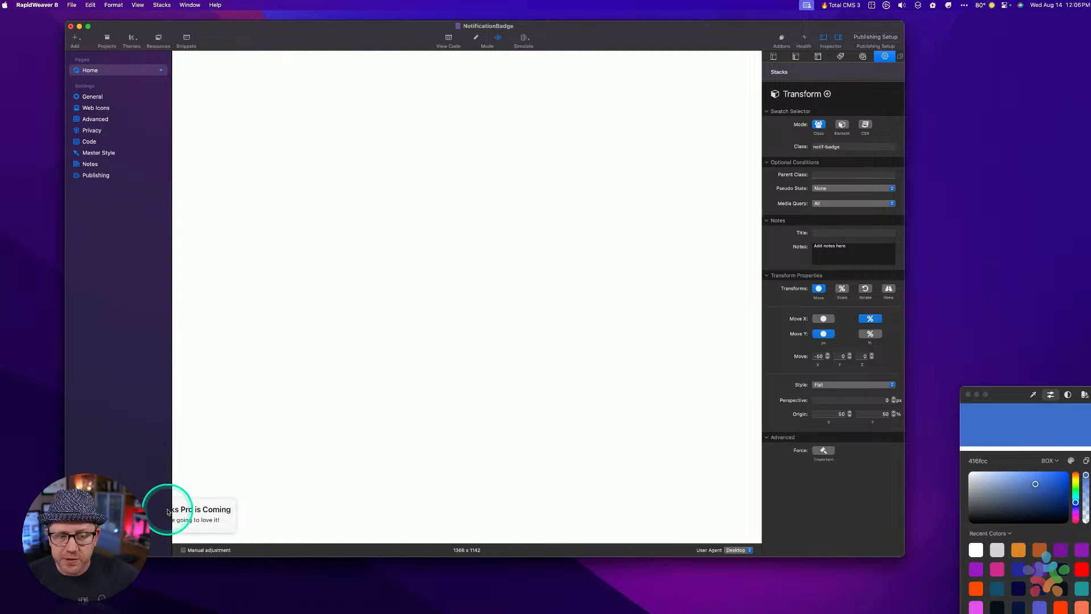
left_click(817, 356)
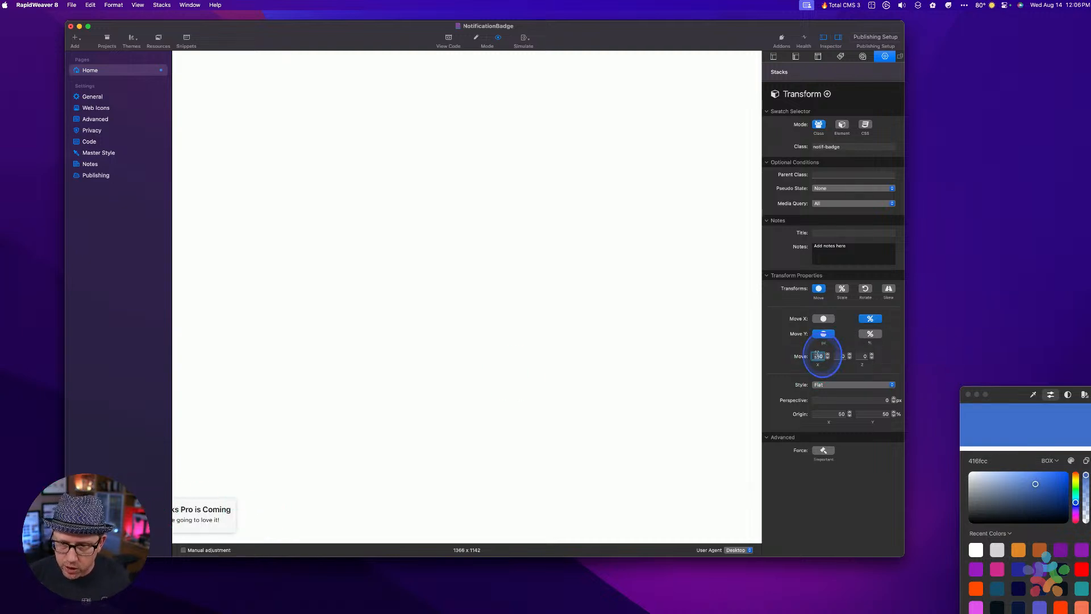
key("shift+Left")
key("shift+Left")
type("100")
key("Return")
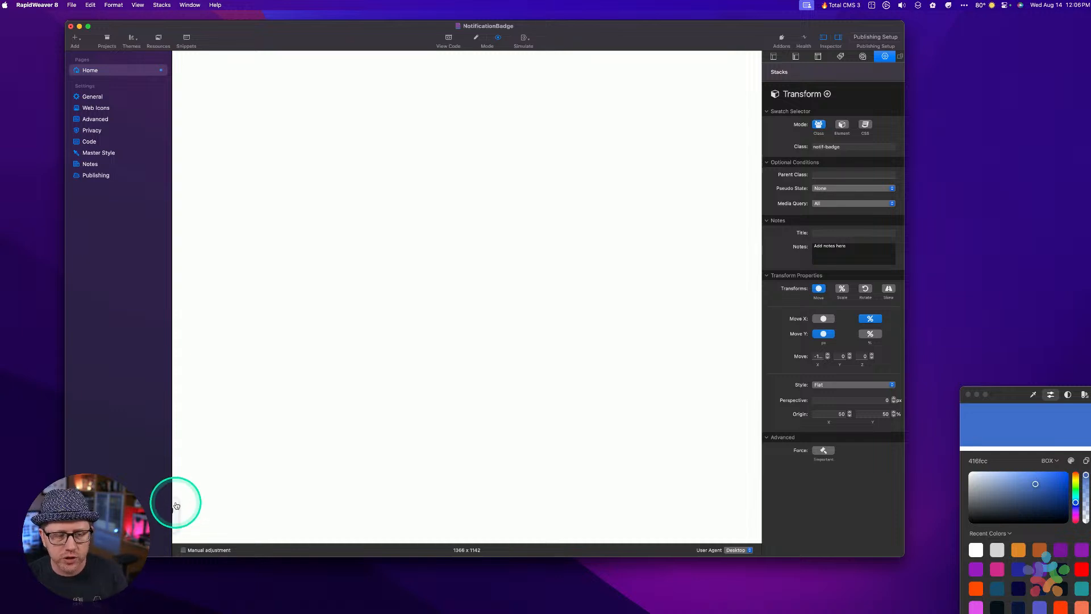
left_click(818, 356)
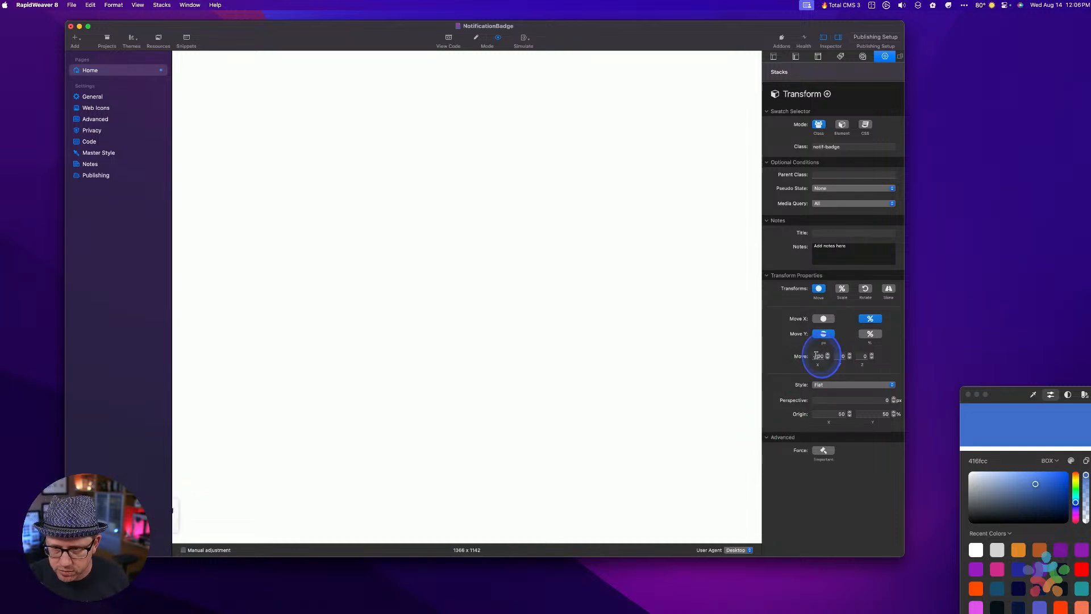
type("-10")
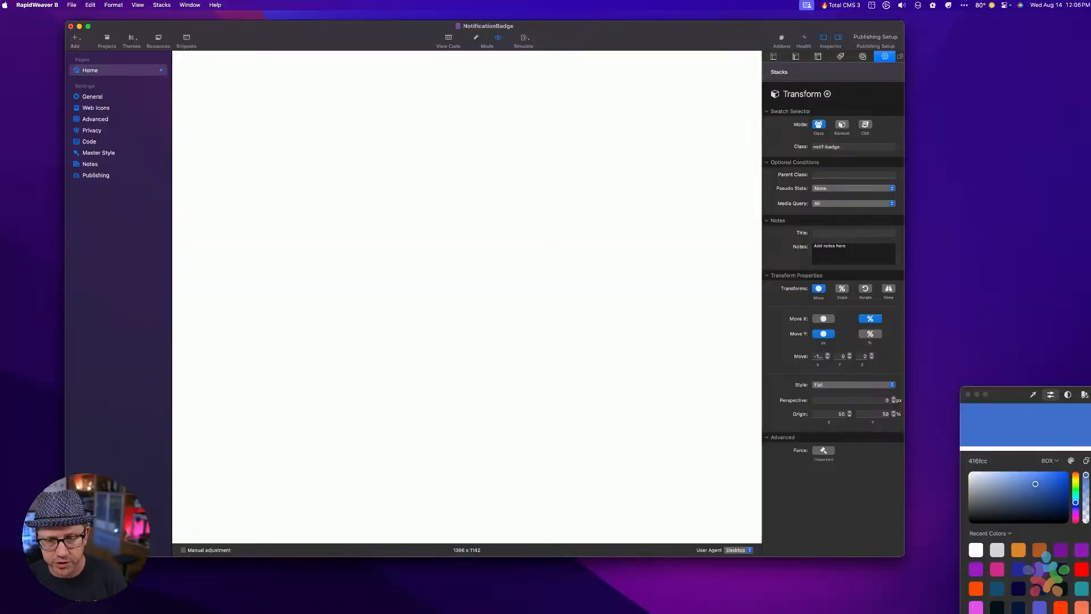
key("super+r")
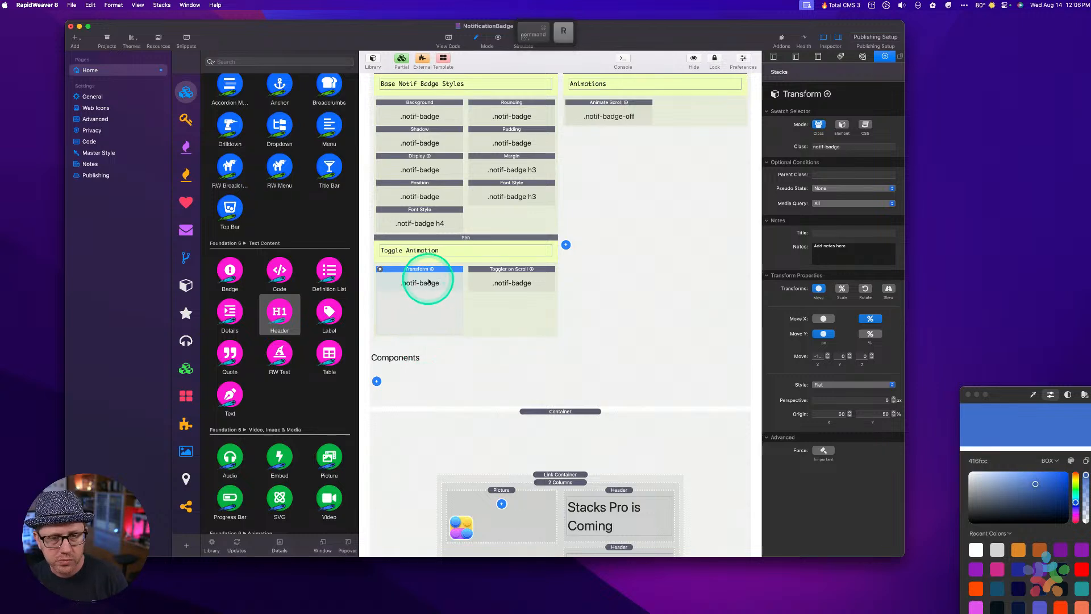
Duplicate the notif-badge Transform swatch in the Toggle Animation pen and move the Toggler on Scroll ahead of both Transforms.
left_click(510, 270)
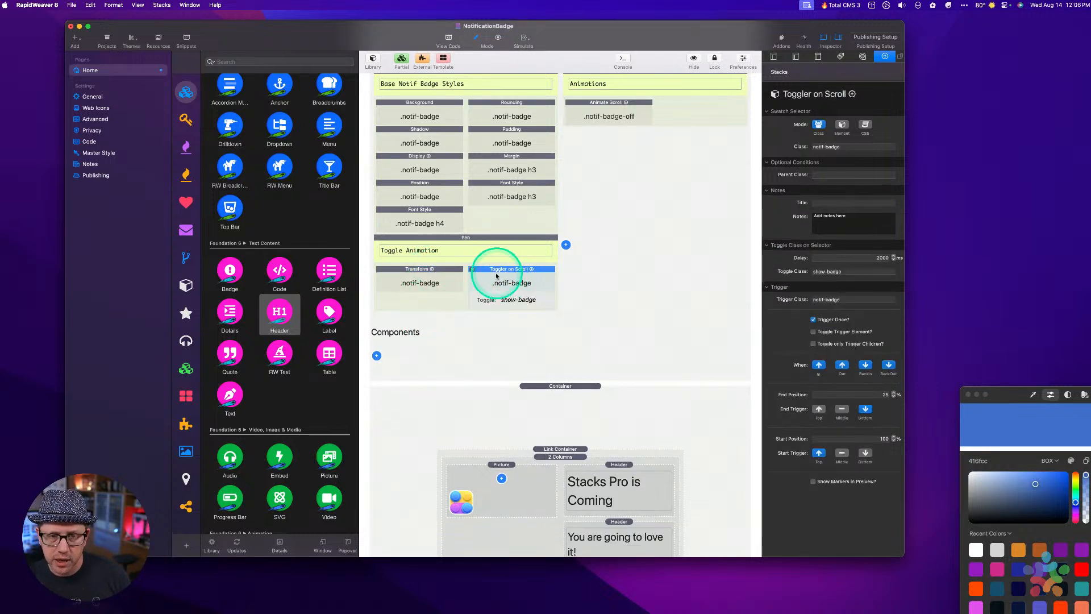
left_click(850, 272)
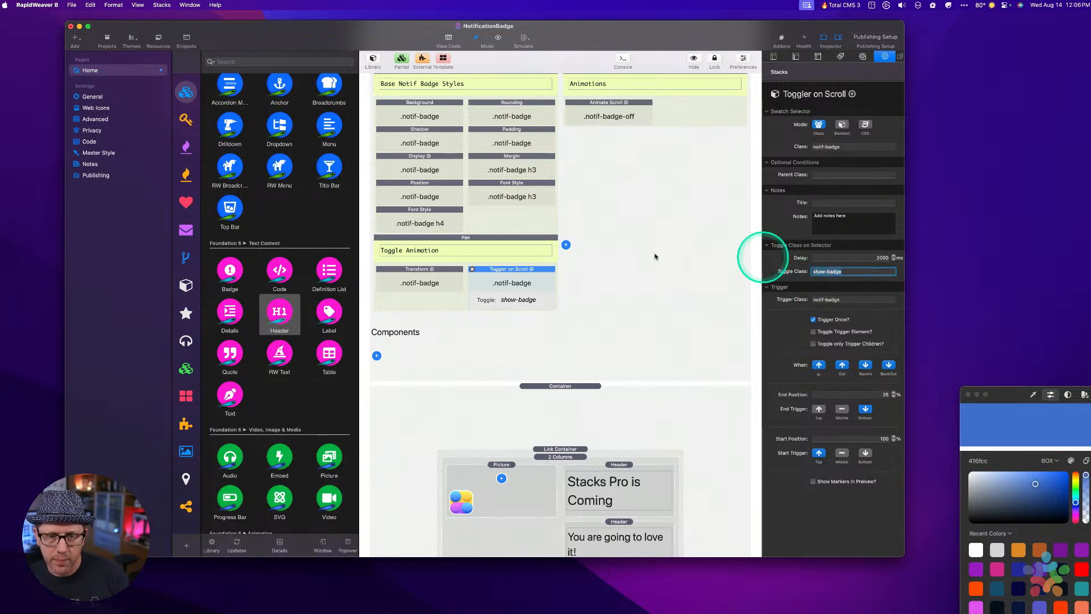
left_click(424, 277)
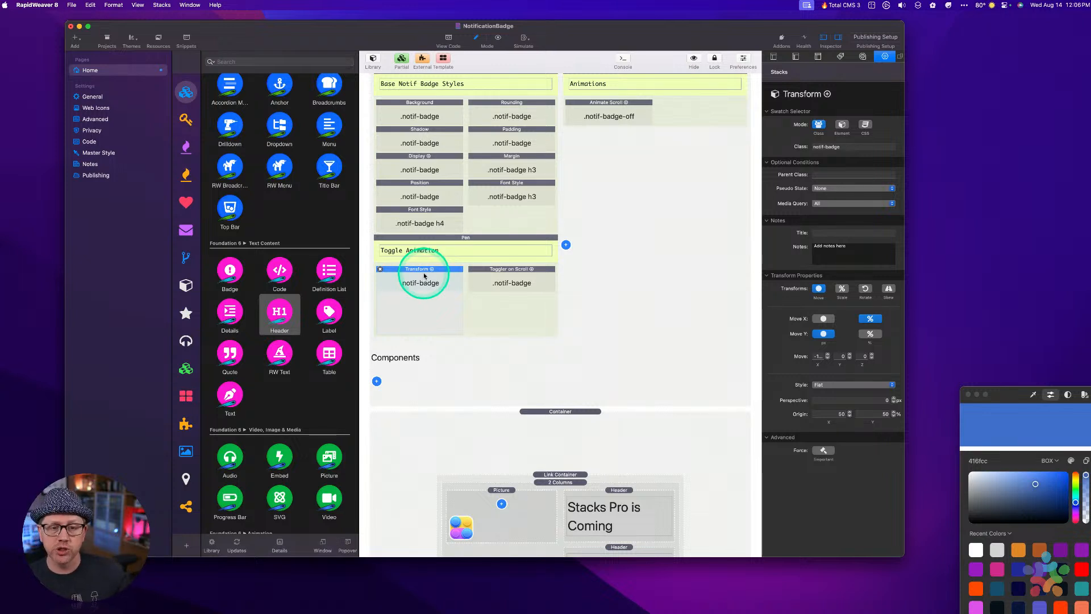
left_click(424, 273)
key("super+c")
key("super+v")
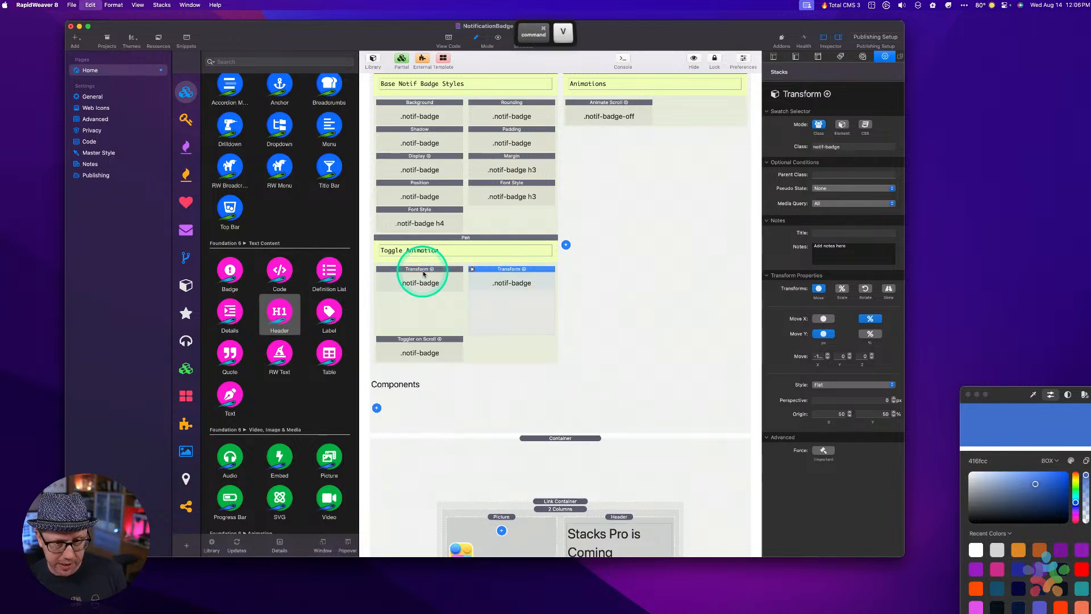
left_click(416, 342)
left_click_drag(416, 342, 419, 263)
left_click(505, 280)
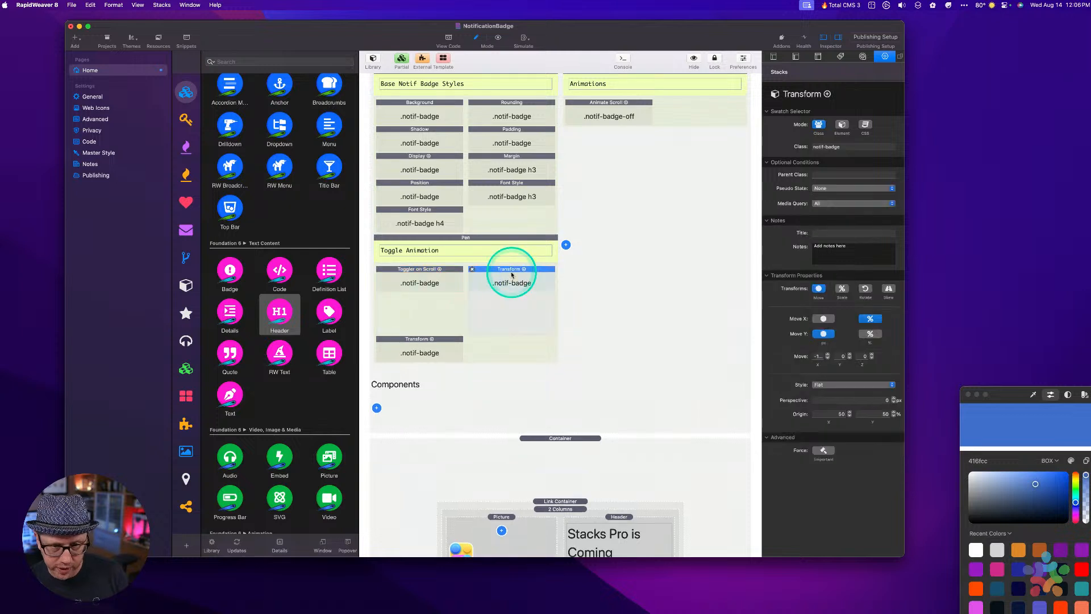
Set the class of the last Transform swatch in the pen to notif-badge.show-badge.
left_click(438, 341)
left_click(859, 145)
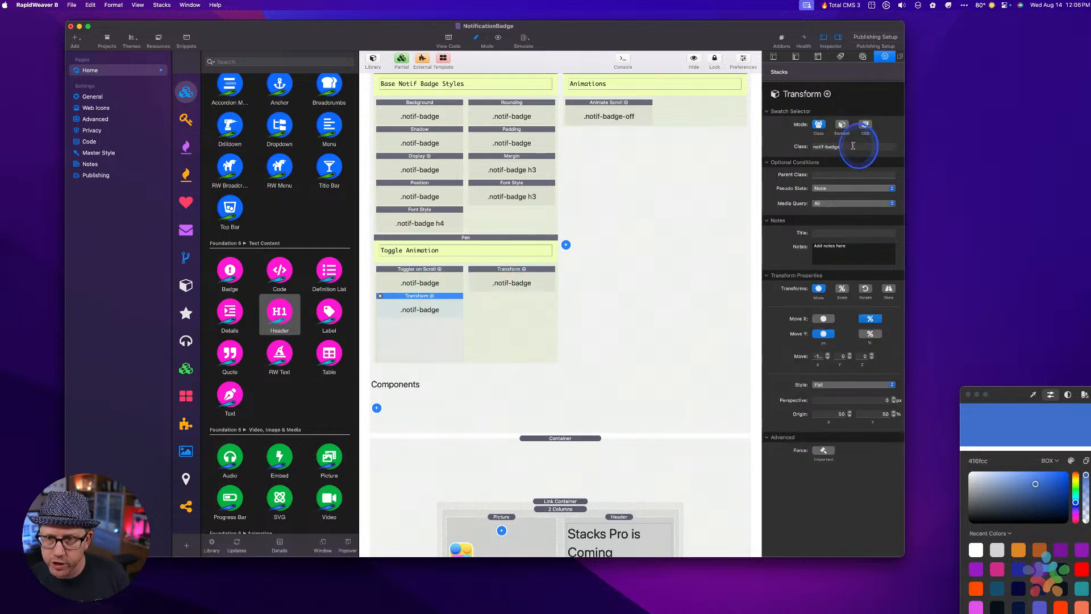
type(".dhow-badge")
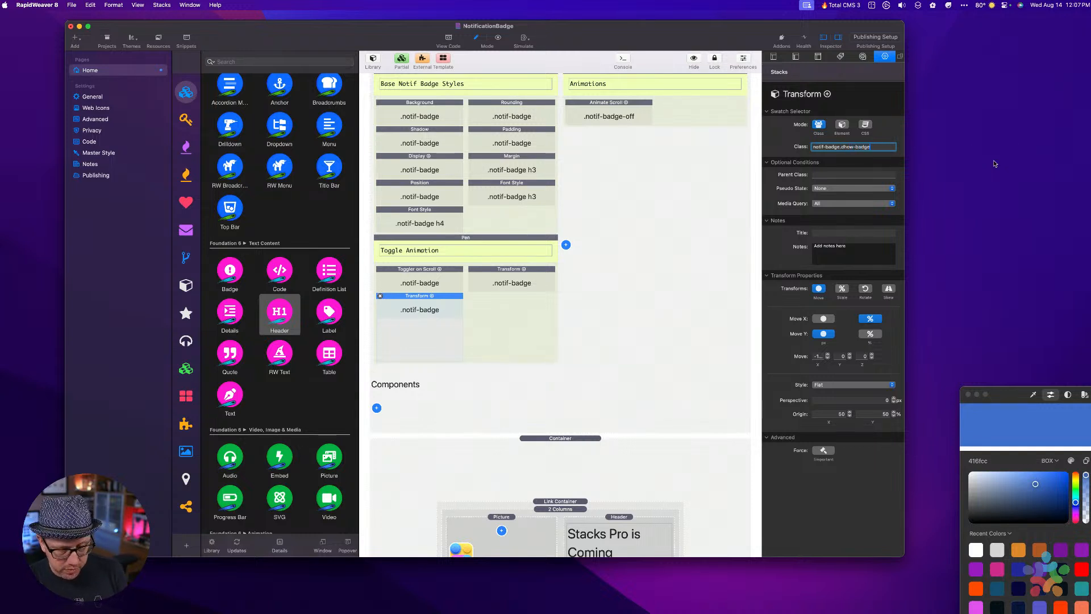
key("Tab")
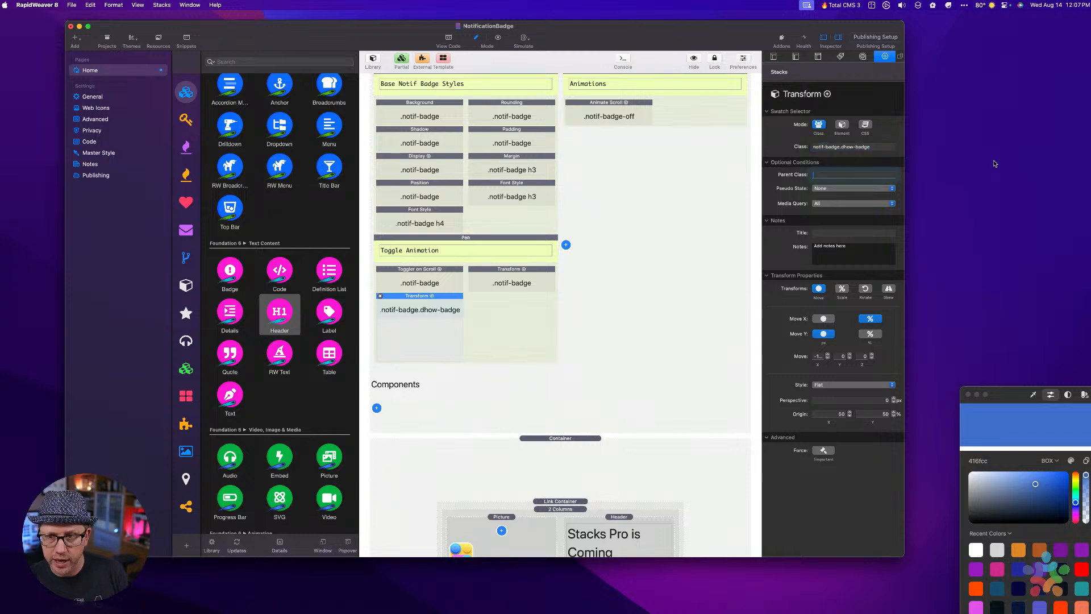
left_click(877, 146)
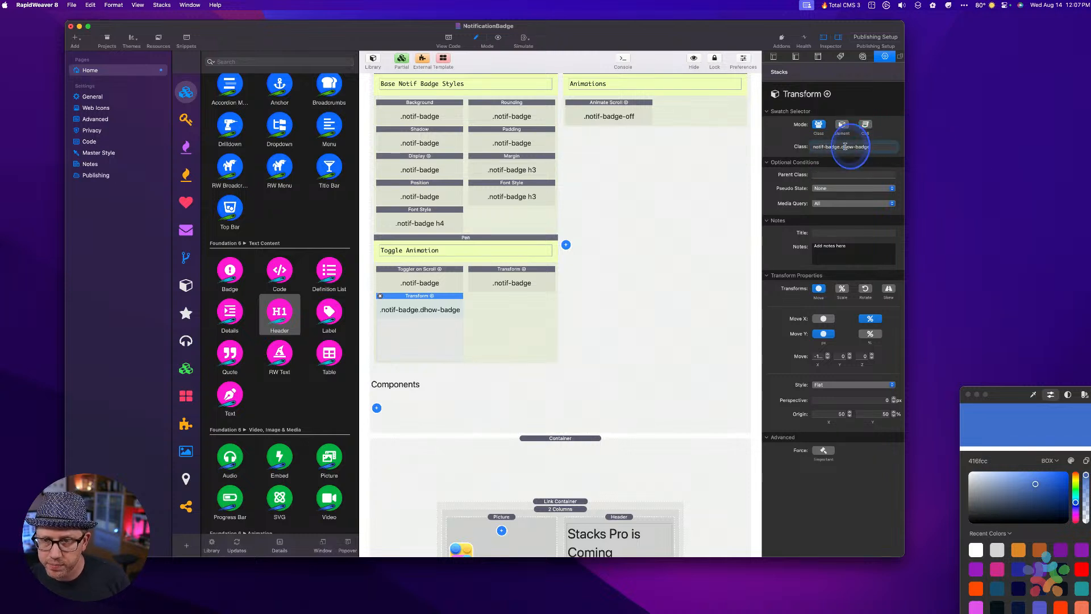
key("Tab")
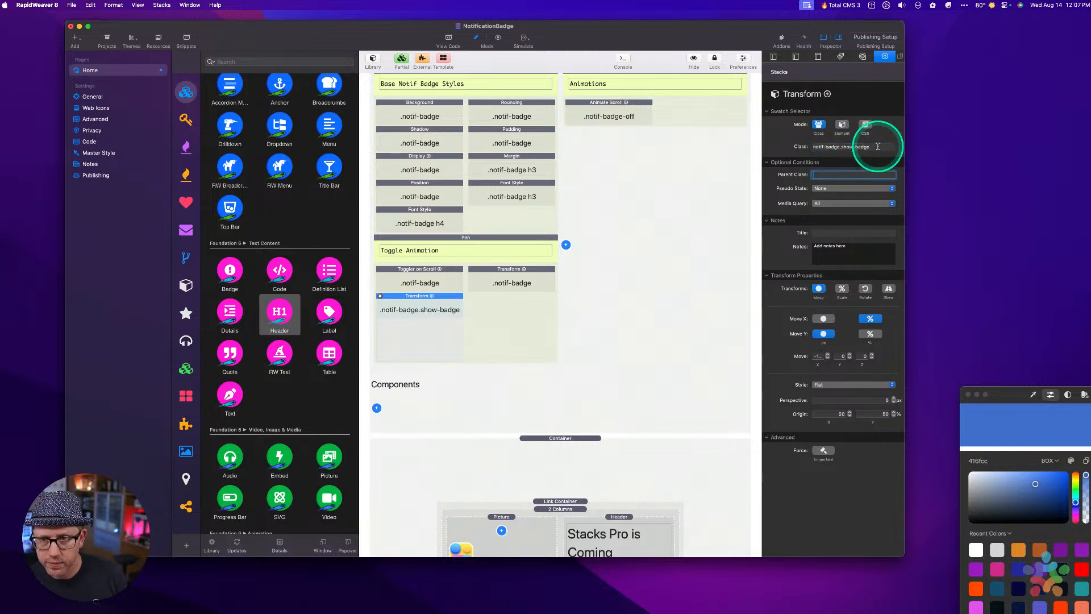
Try shortening the last Transform's class to show-badge and undo the change.
left_click(849, 146)
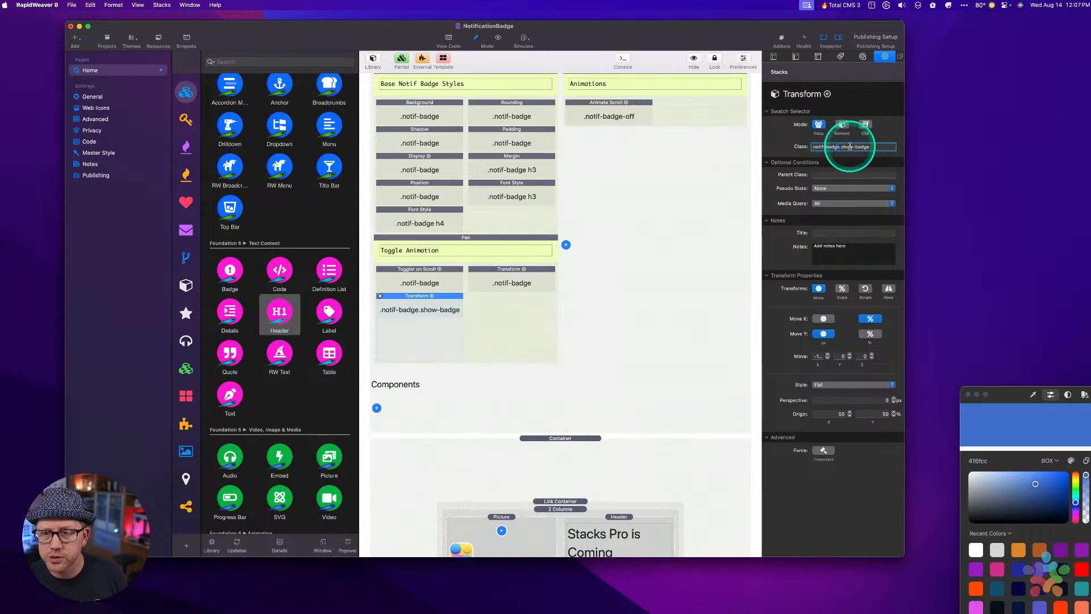
key("super+a")
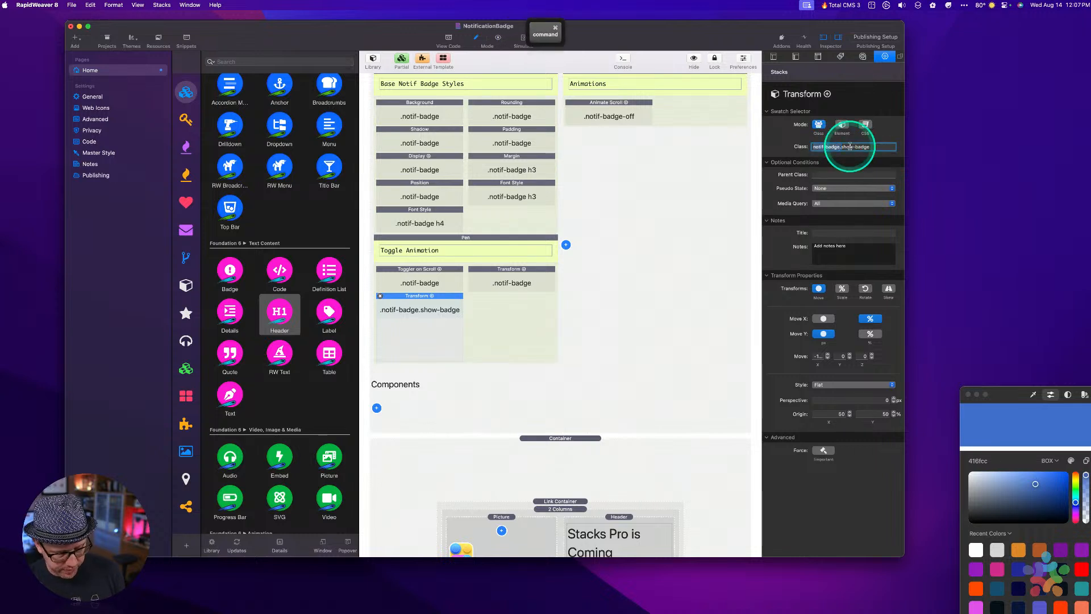
key("super+c")
key("BackSpace")
left_click(871, 157)
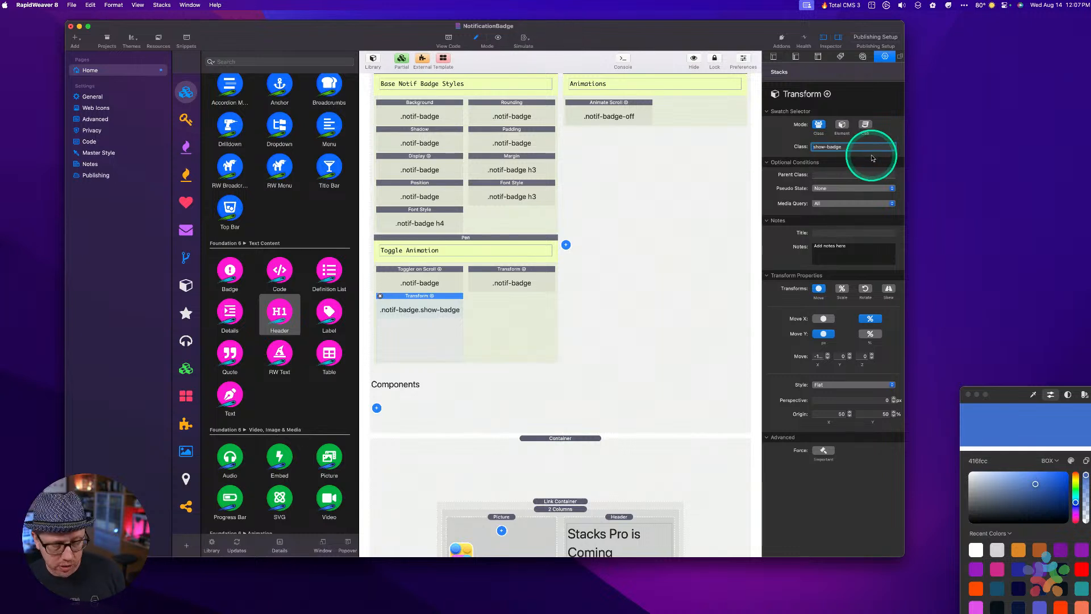
key("super")
key("super+z")
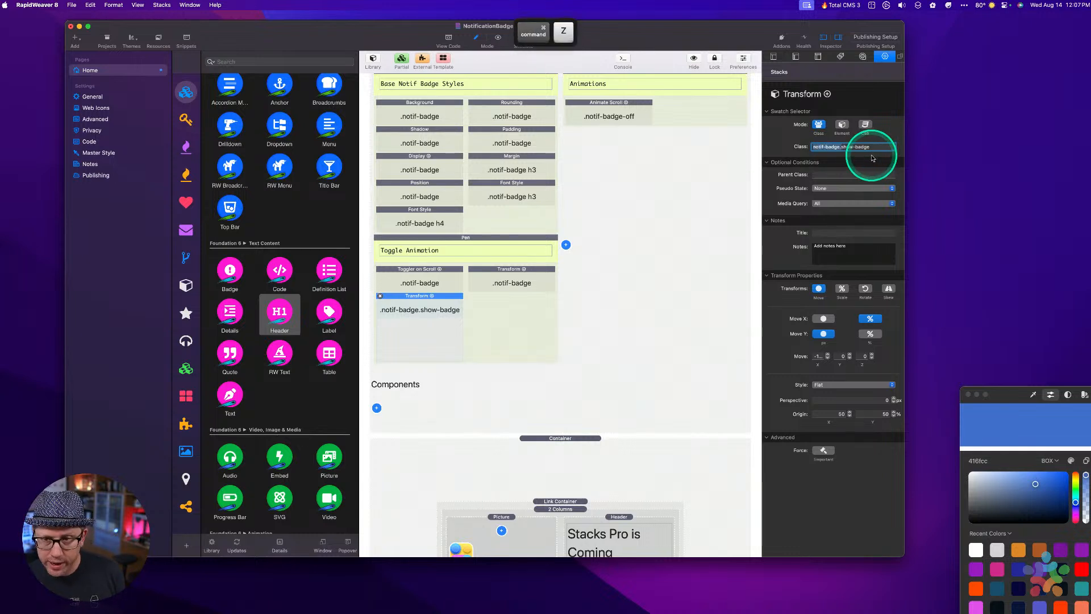
left_click(839, 148)
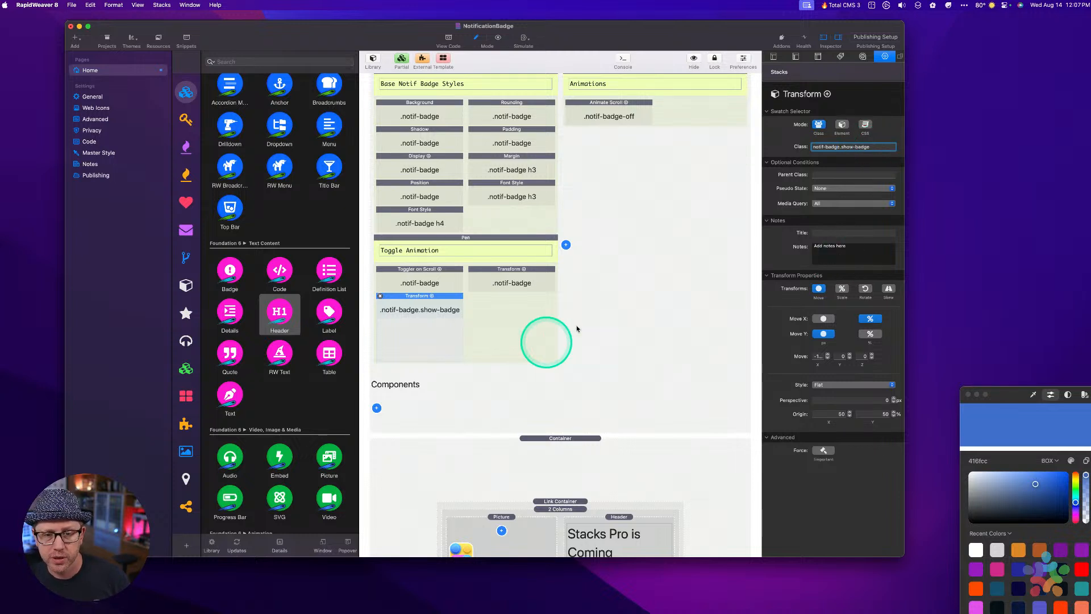
Reset the Move X offset of the notif-badge.show-badge Transform so the badge returns into view, and preview the page.
left_click(818, 356)
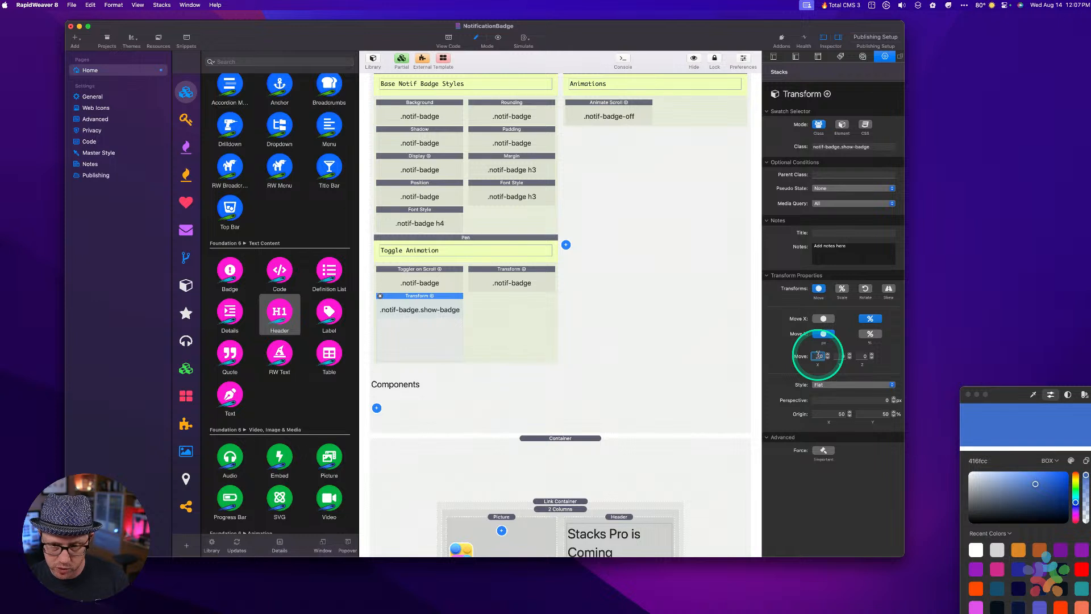
left_click(507, 276)
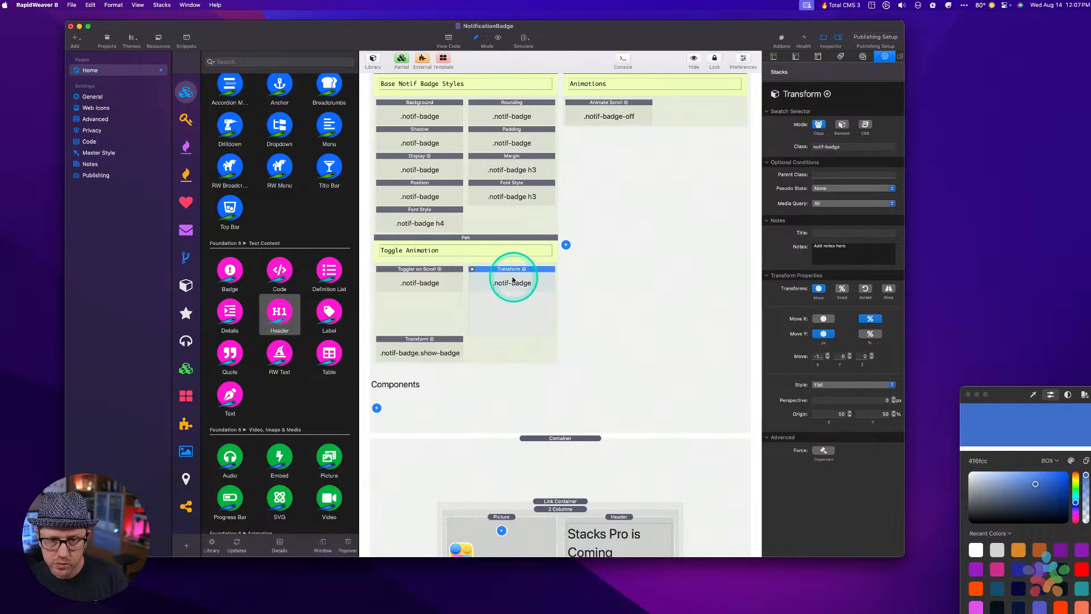
left_click(427, 276)
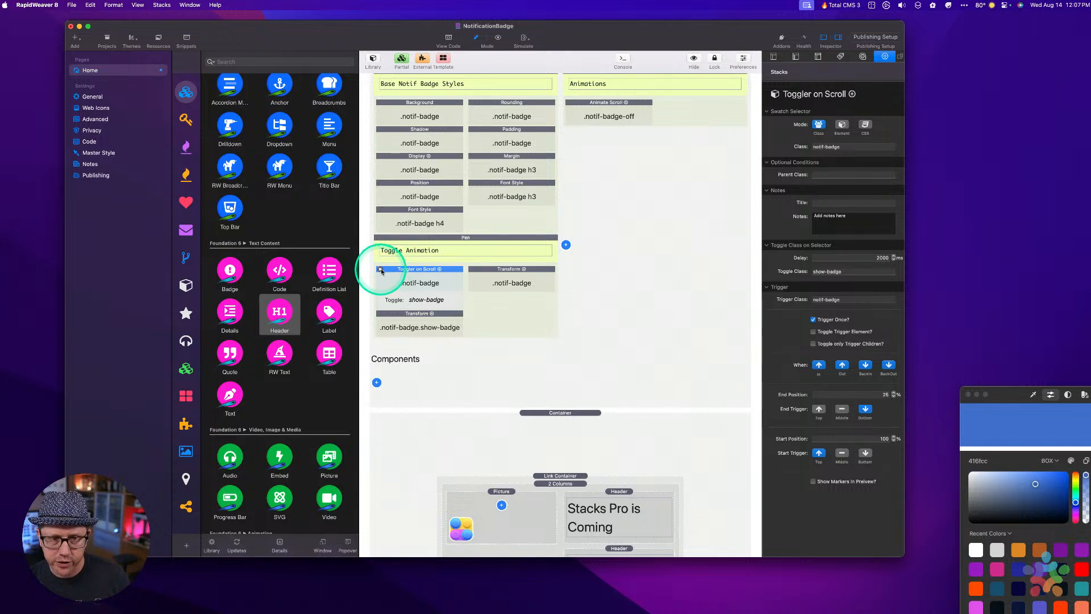
key("super+r")
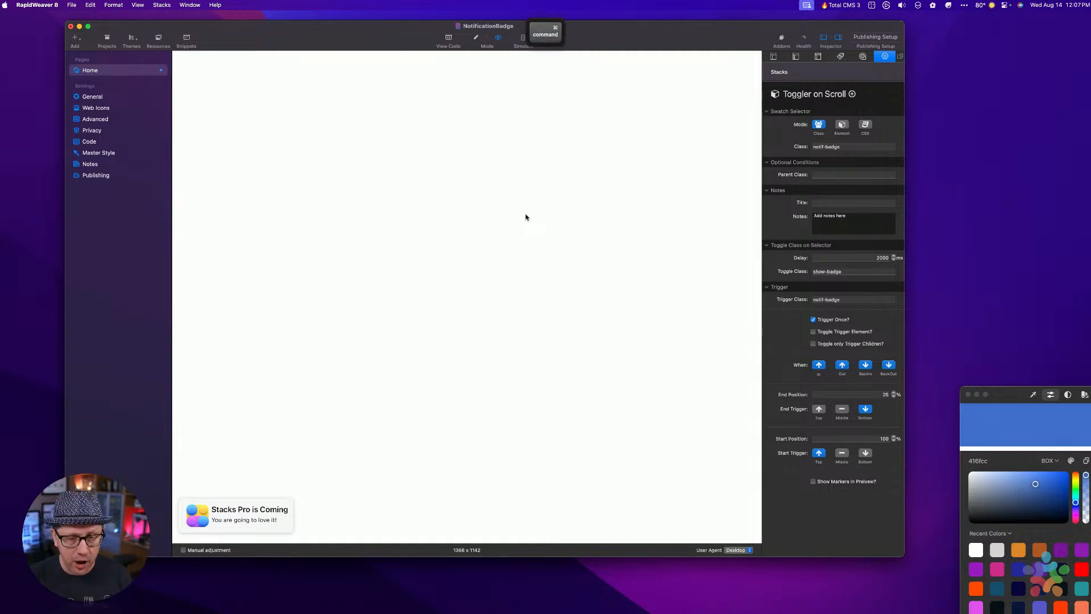
Add a Transition swatch to the Toggle Animation pen, placed directly after the Toggler on Scroll.
key("super+r")
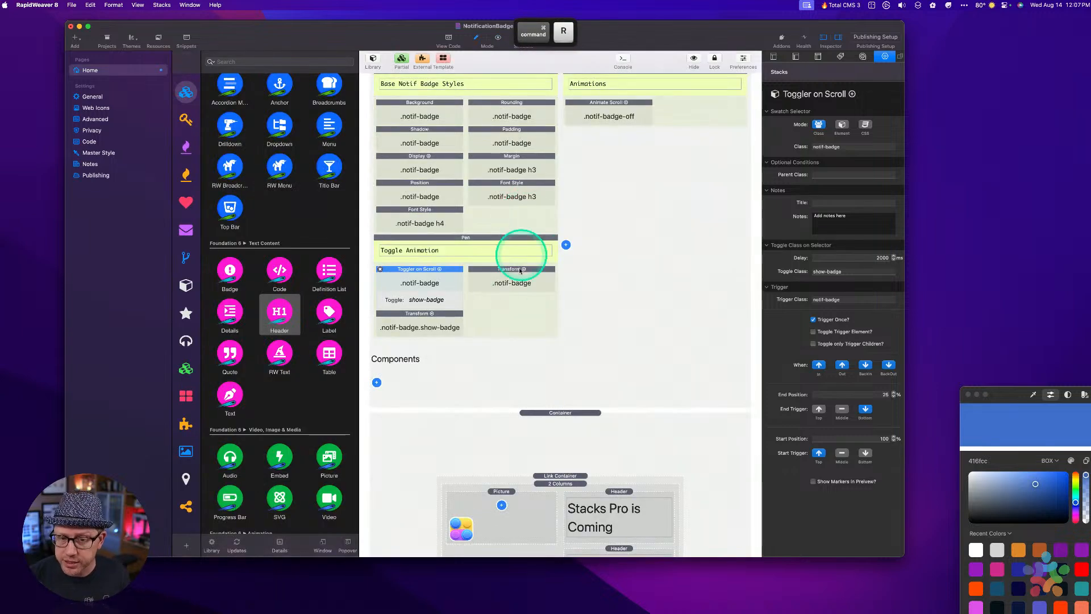
left_click(483, 314)
left_click(566, 246)
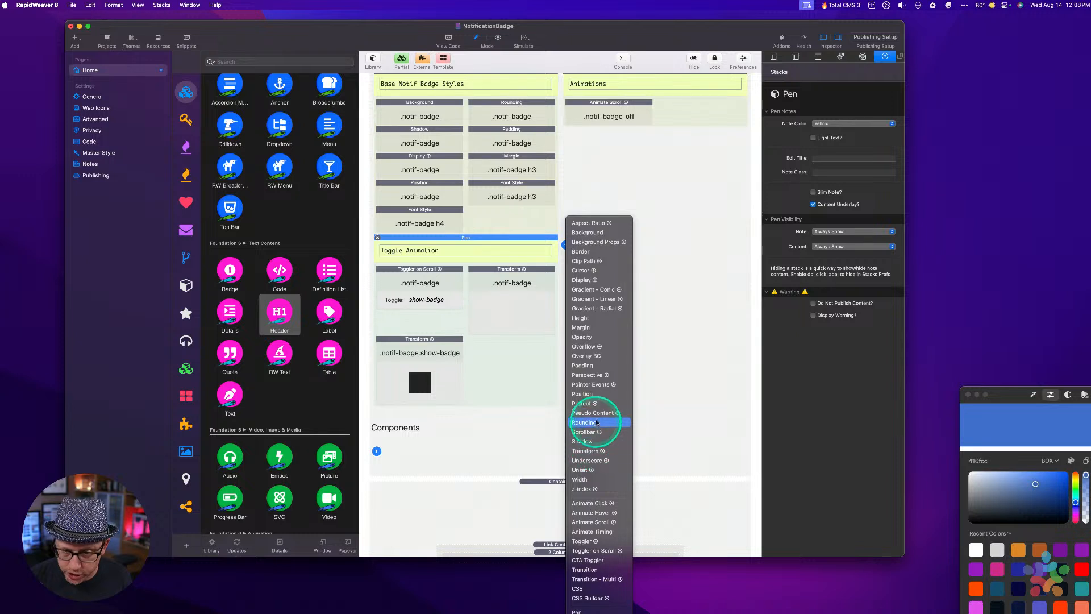
left_click(501, 325)
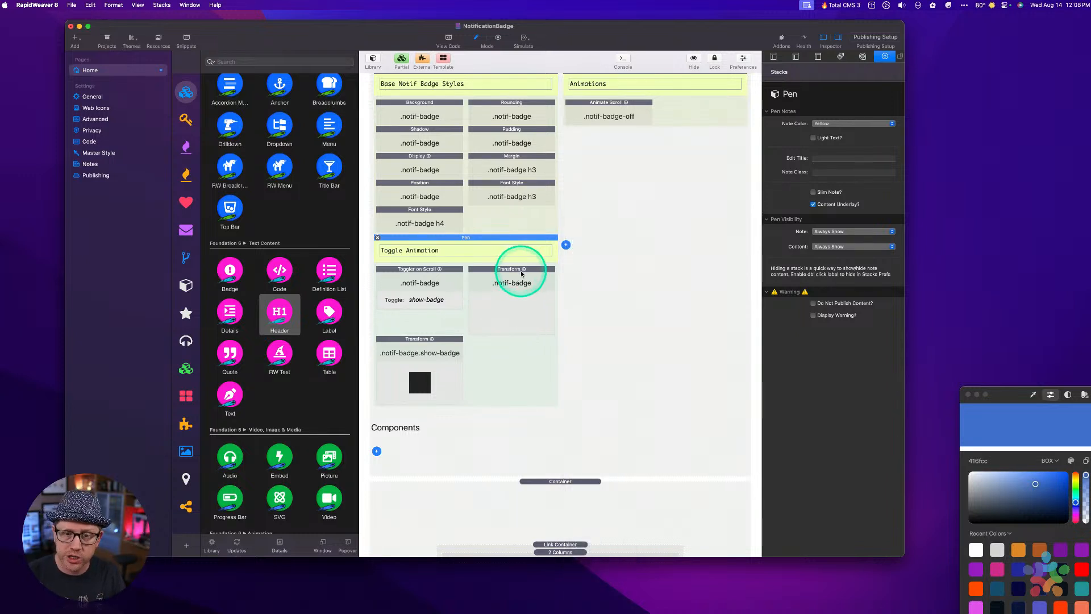
left_click(565, 245)
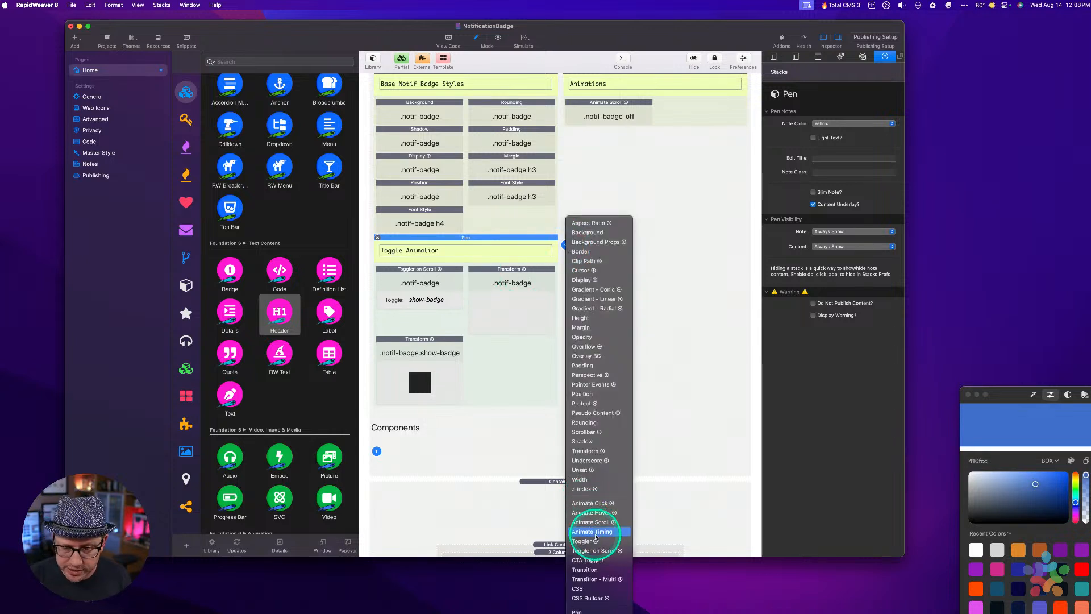
left_click(591, 570)
left_click_drag(614, 237, 500, 271)
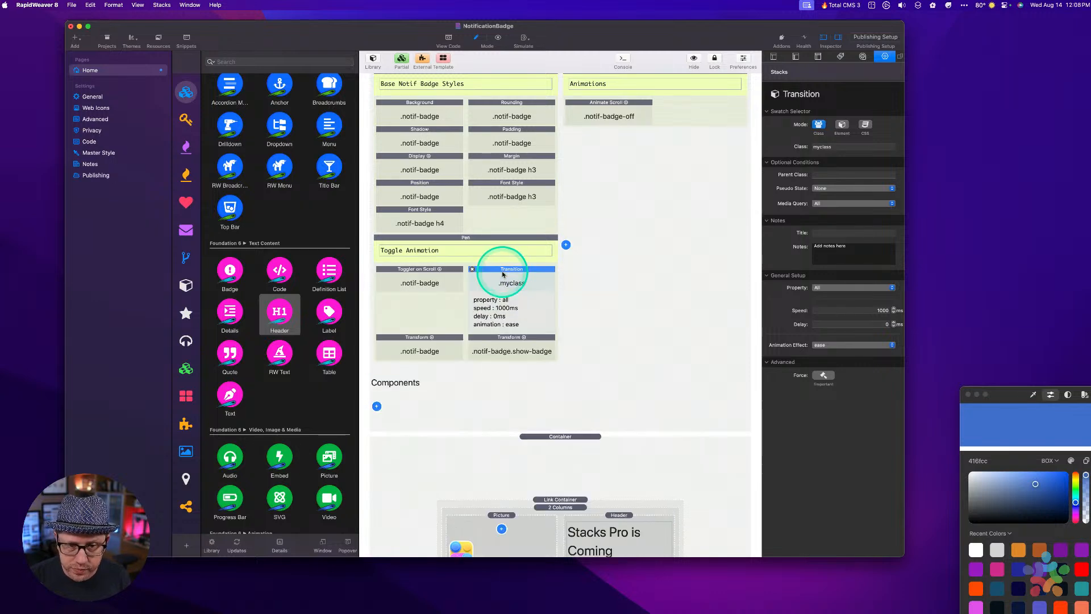
Set the Transition swatch's class to notif-badge.
left_click(835, 147)
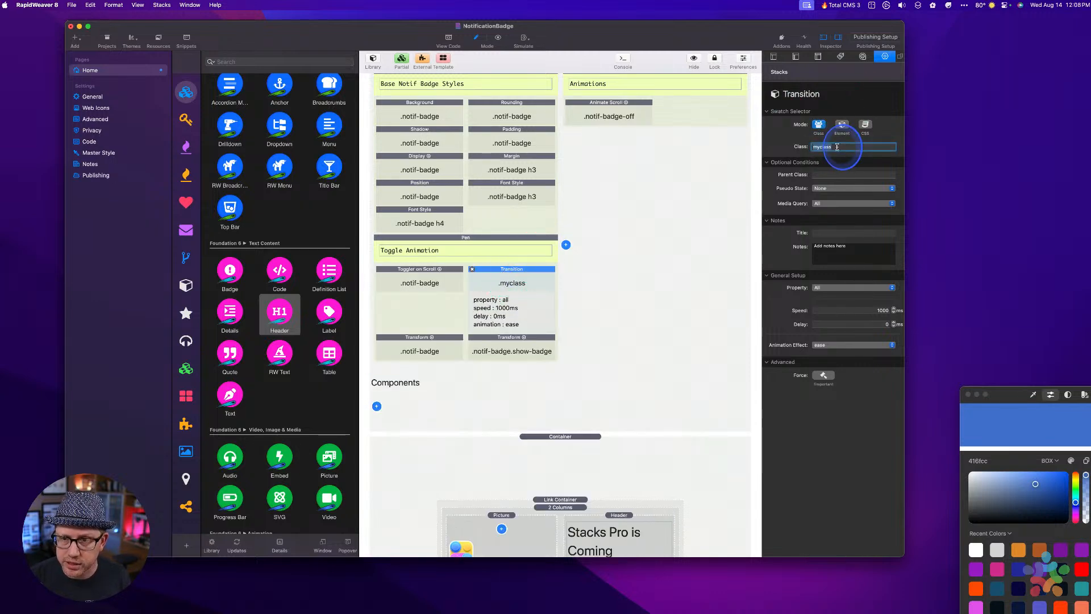
key("alt+super+space")
key("Down")
key("Down")
key("Escape")
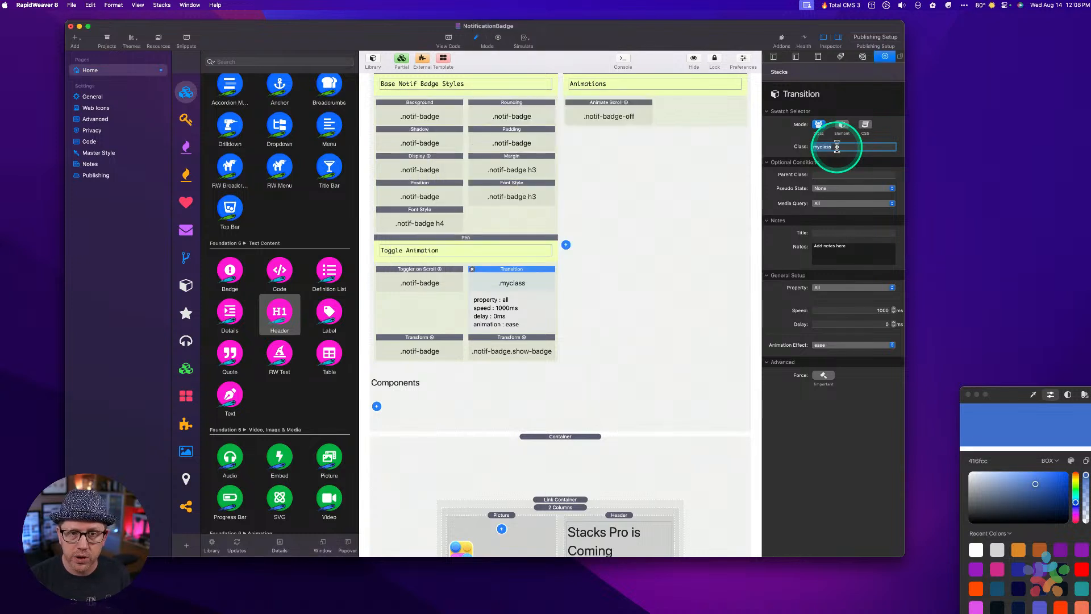
key("Tab")
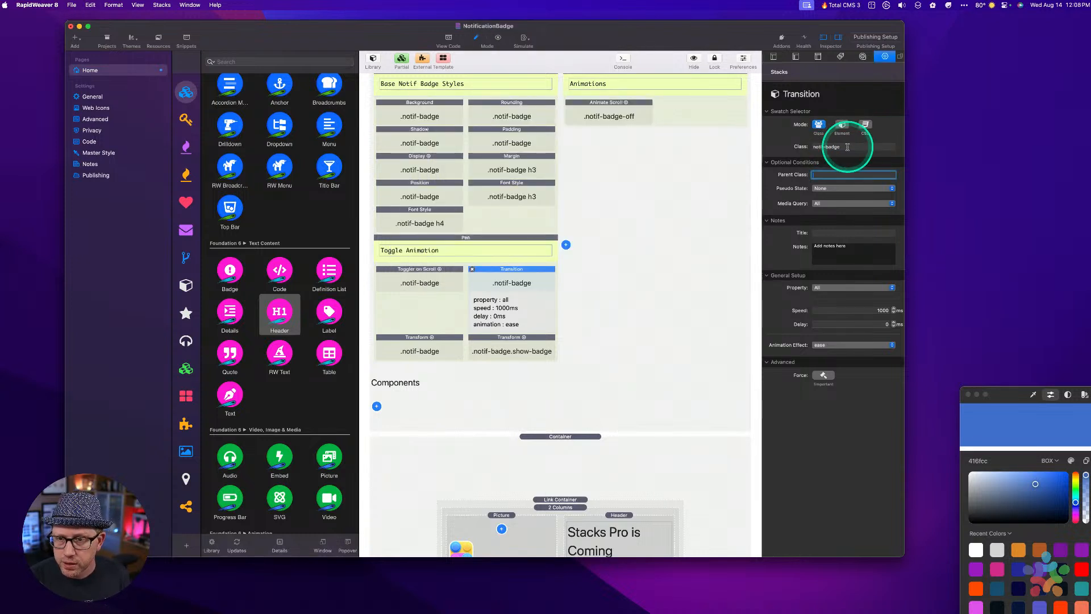
Set the Transition's property to Transform and its animation effect to ease-in-out.
left_click(826, 288)
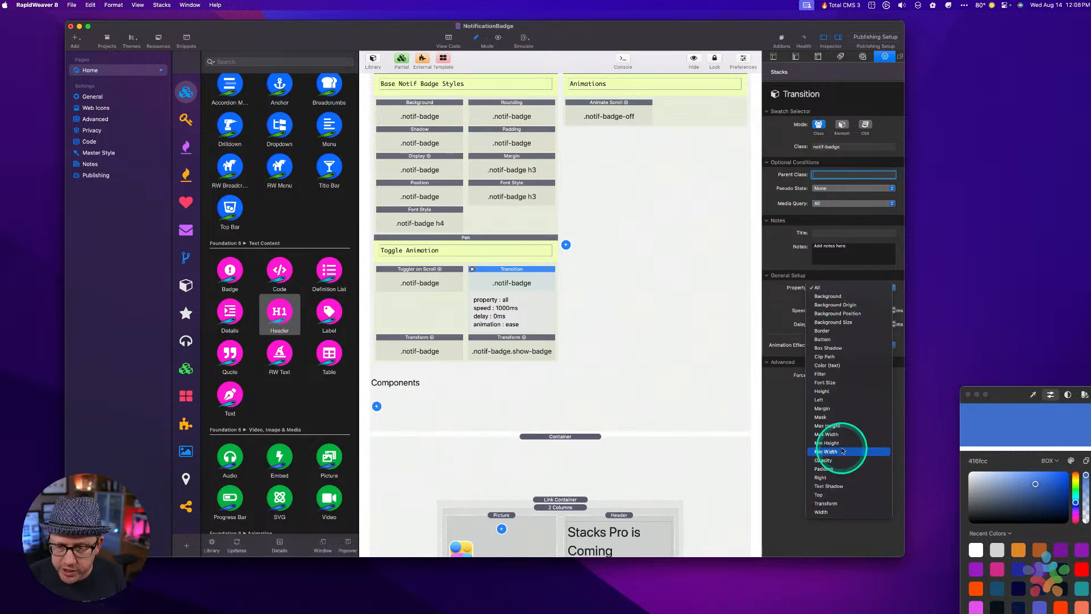
left_click(841, 504)
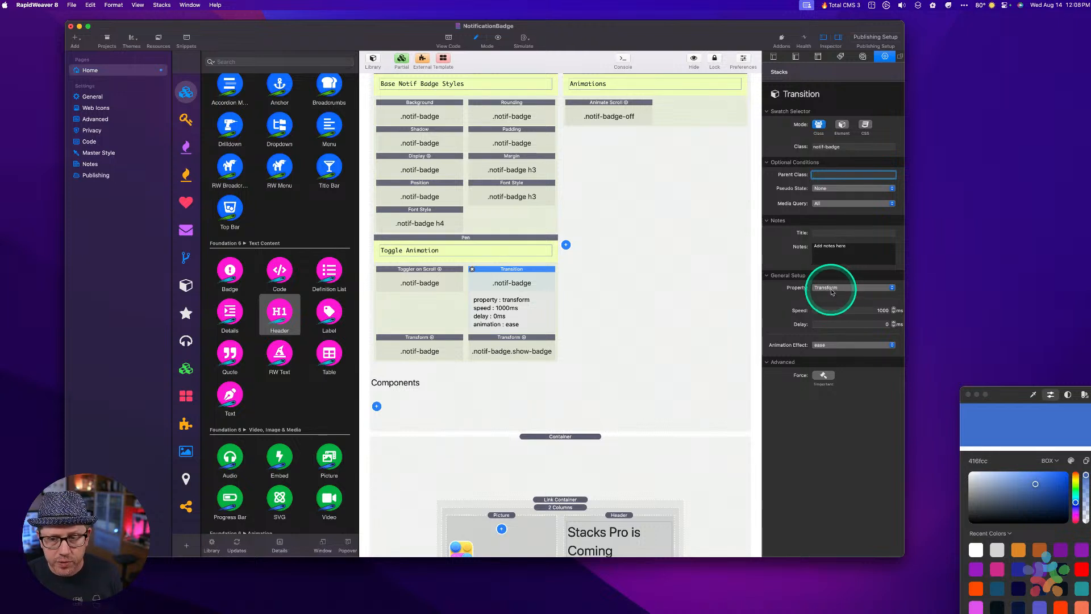
left_click(838, 345)
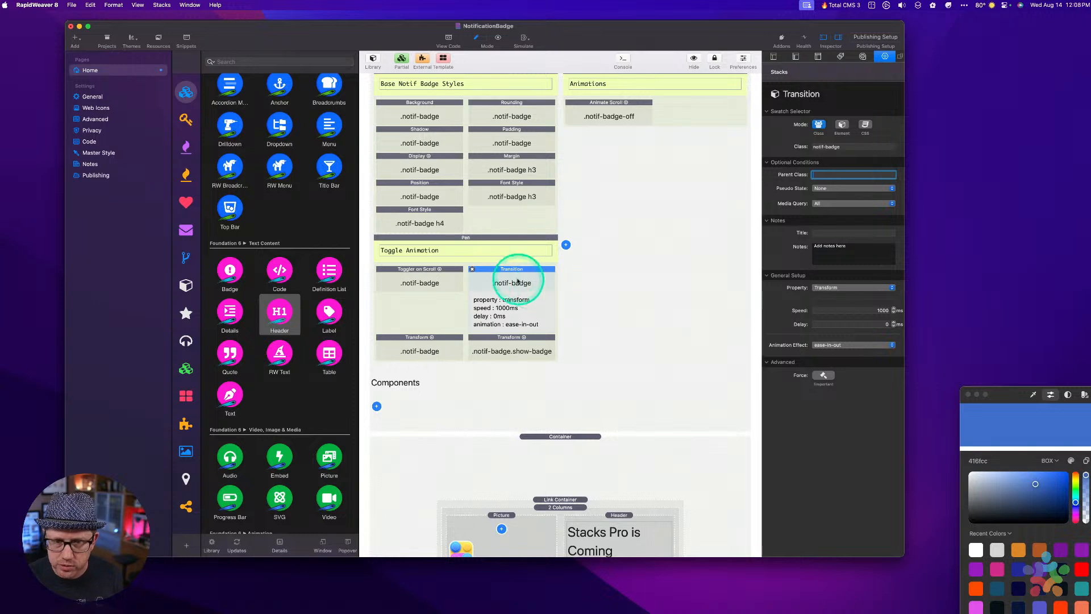
left_click(586, 271)
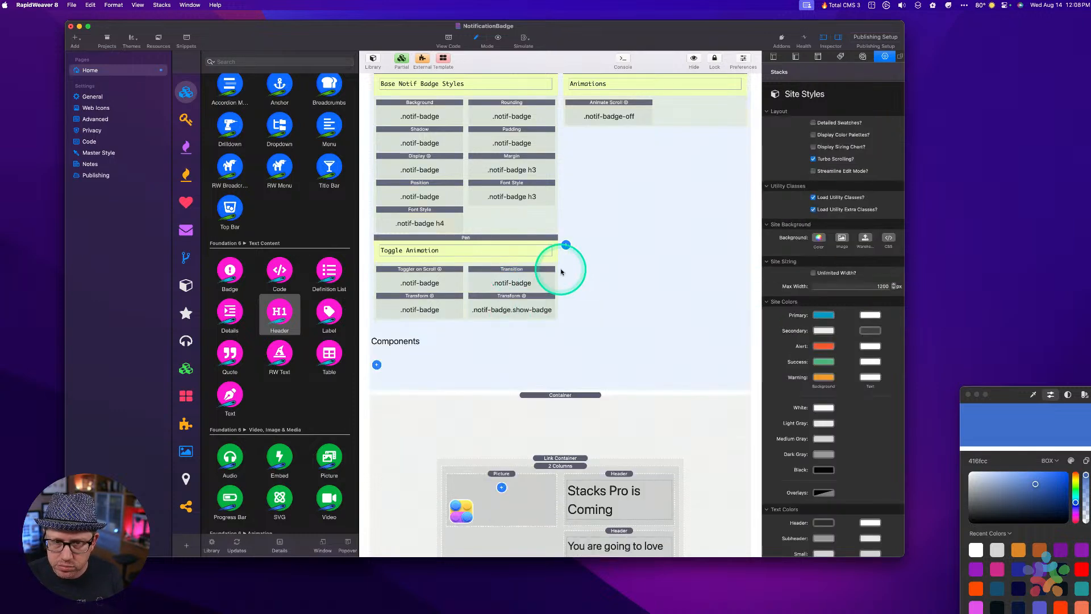
left_click(514, 274)
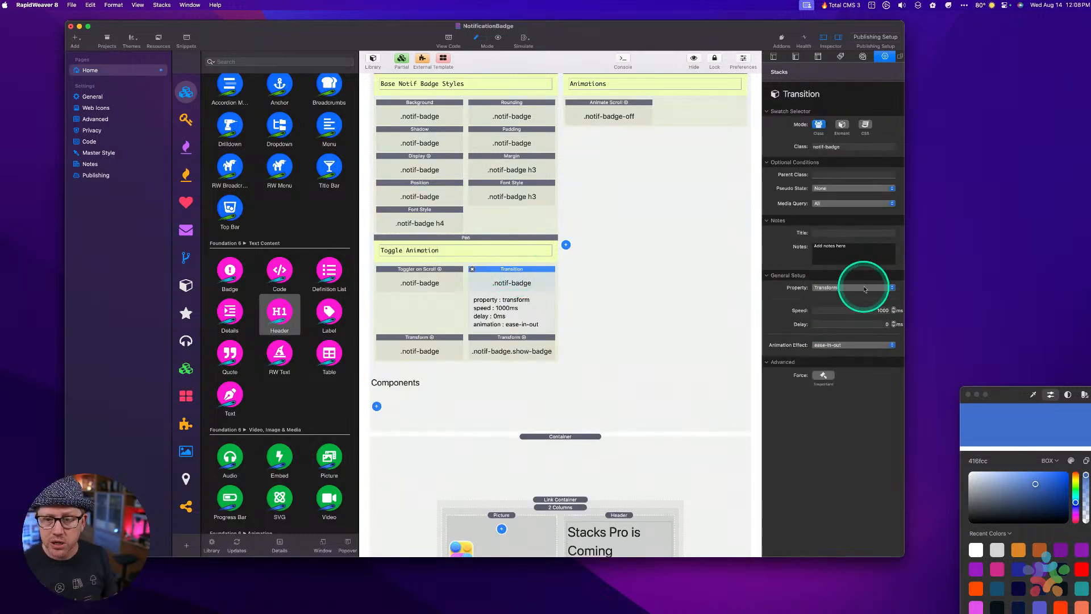
left_click(853, 310)
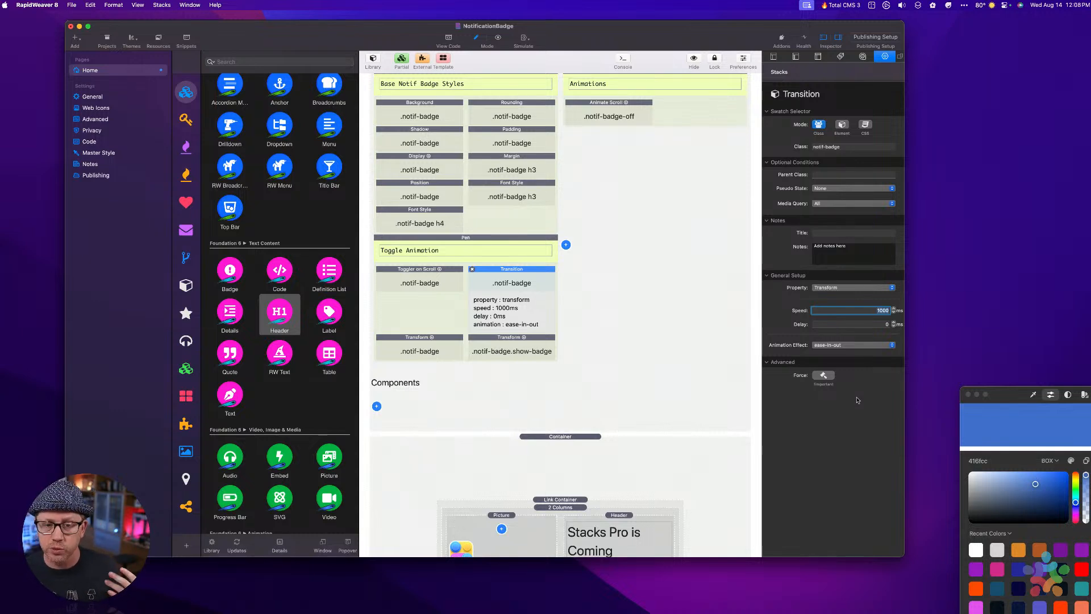
Preview the page to check the badge's transition into view, and return to editing.
left_click(646, 296)
key("cmd+r")
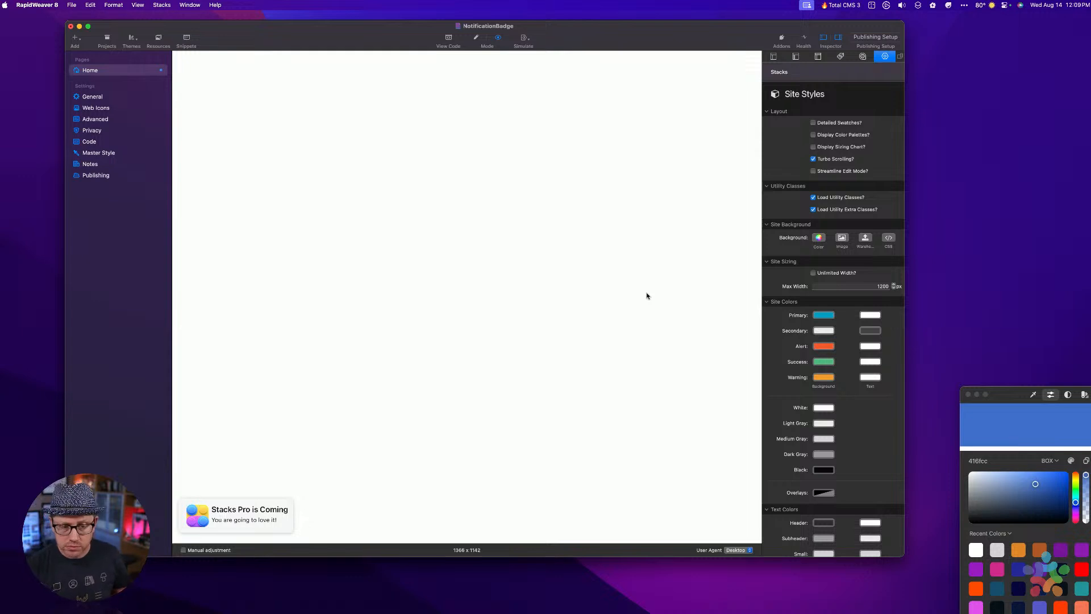
left_click(578, 292)
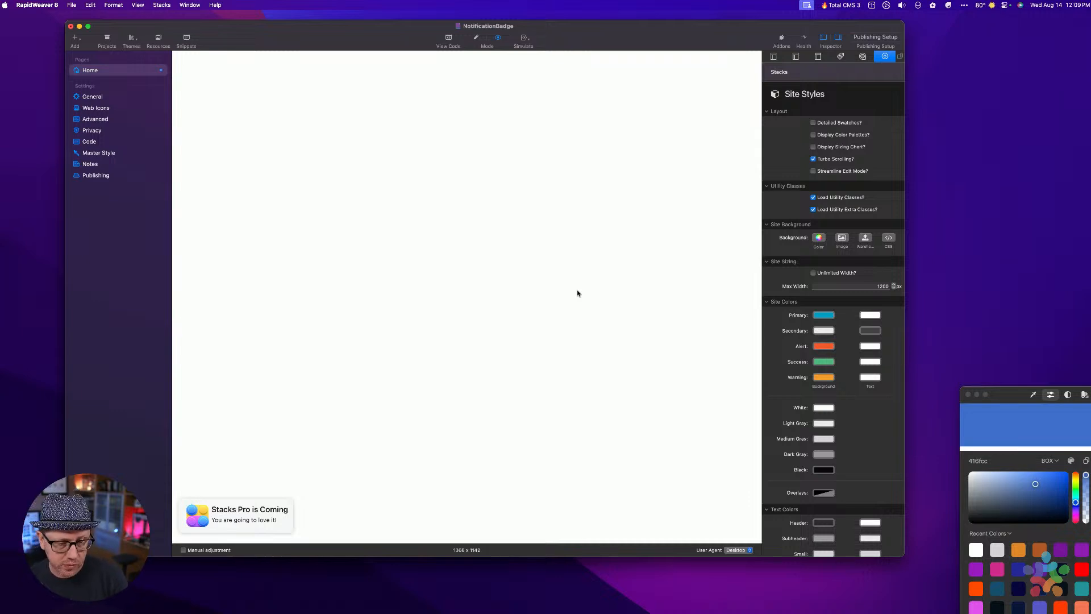
key("super+r")
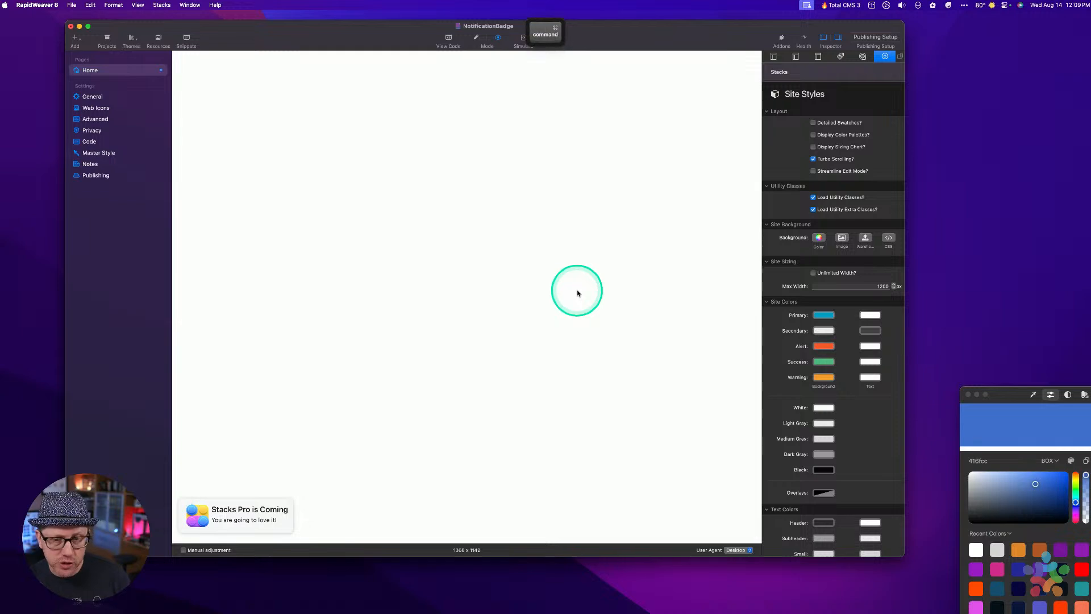
Change the notif-badge Transition's animated property to All.
left_click(514, 303)
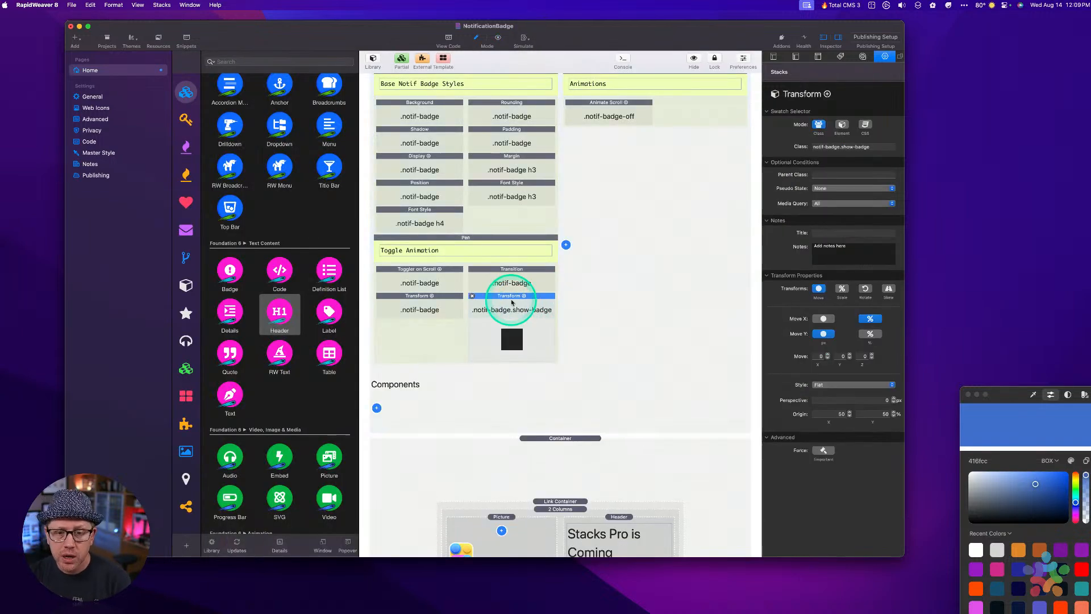
left_click(512, 278)
left_click(501, 336)
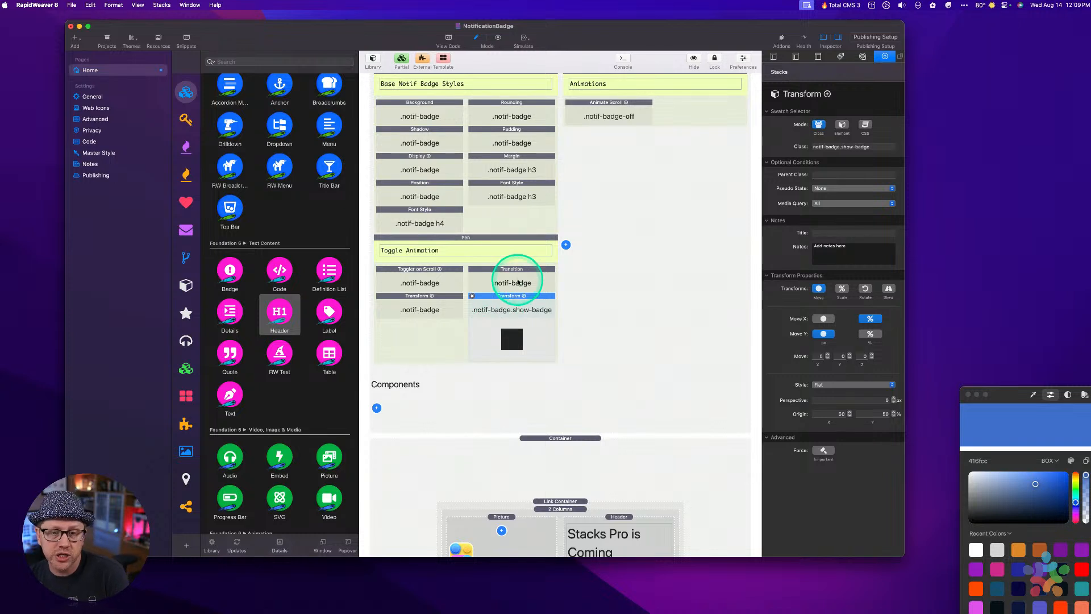
left_click(518, 282)
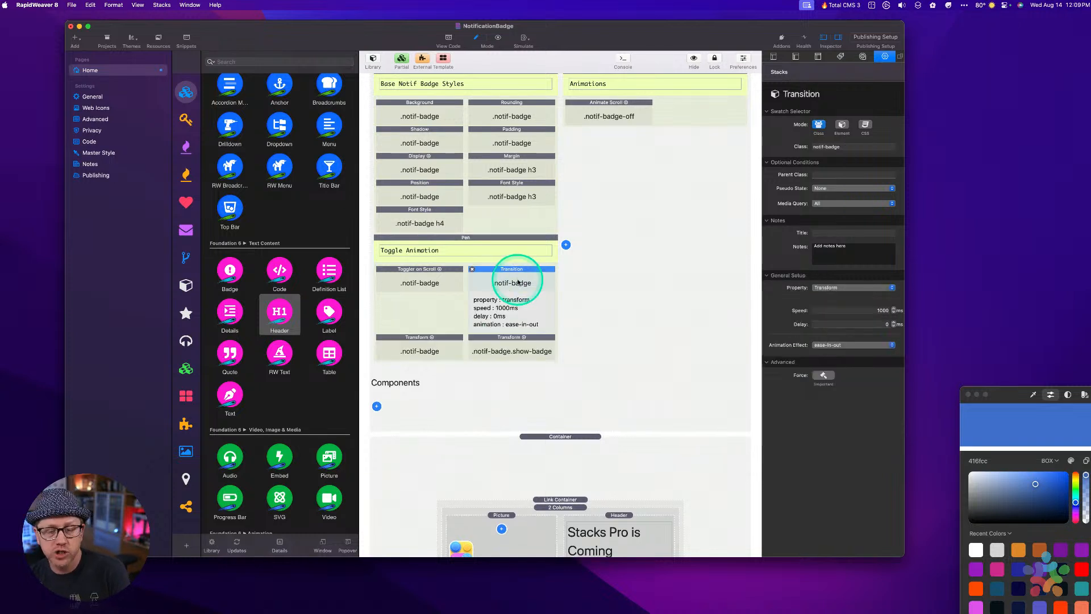
left_click(851, 287)
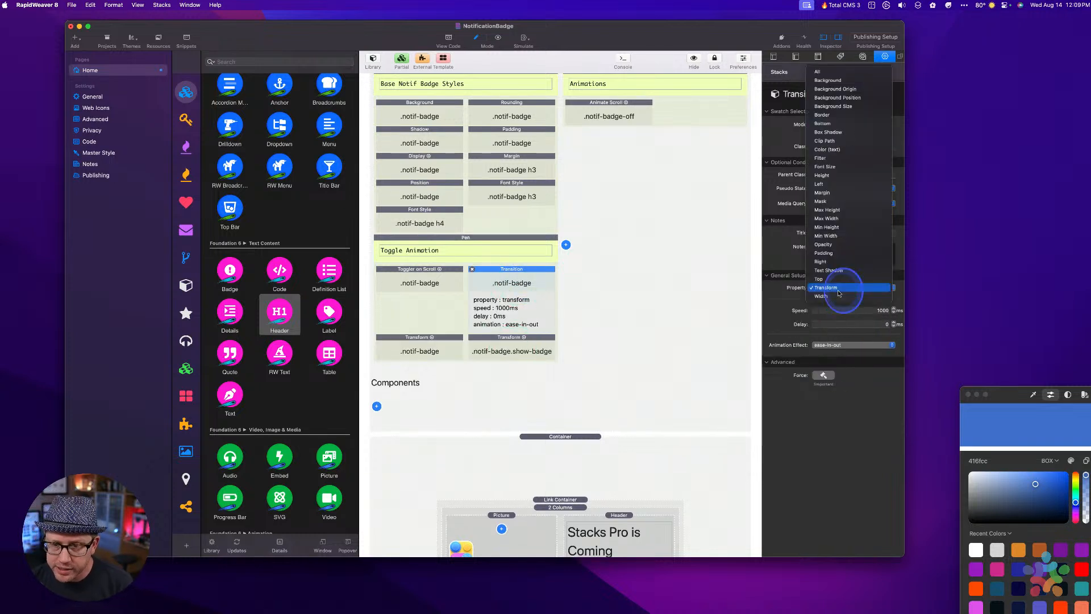
left_click(834, 73)
Add an Opacity swatch to the Toggle Animation pen, after the two Transform swatches.
left_click(421, 287)
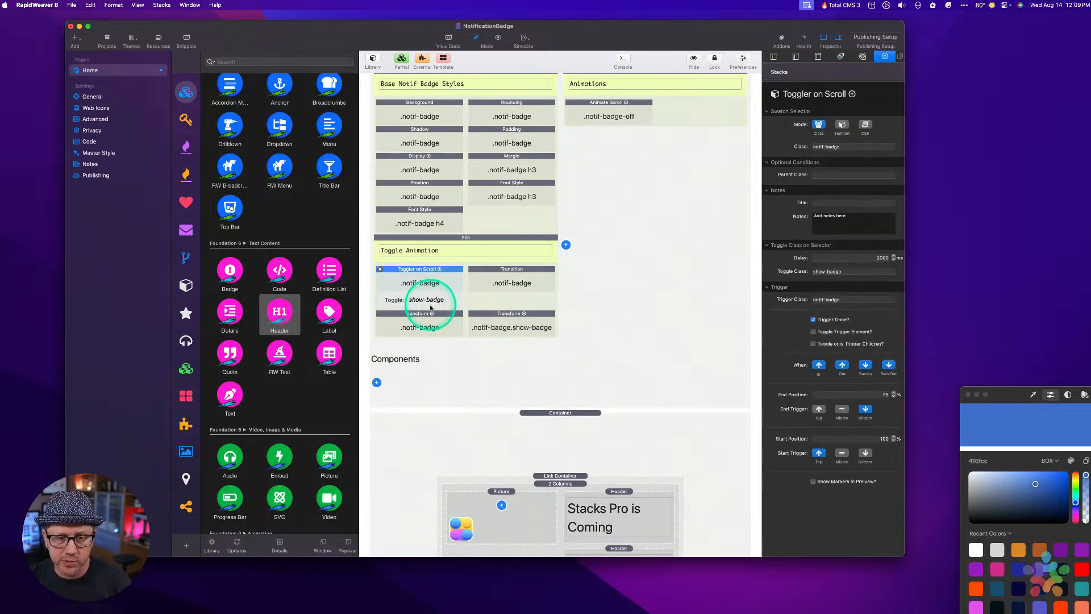
left_click(431, 313)
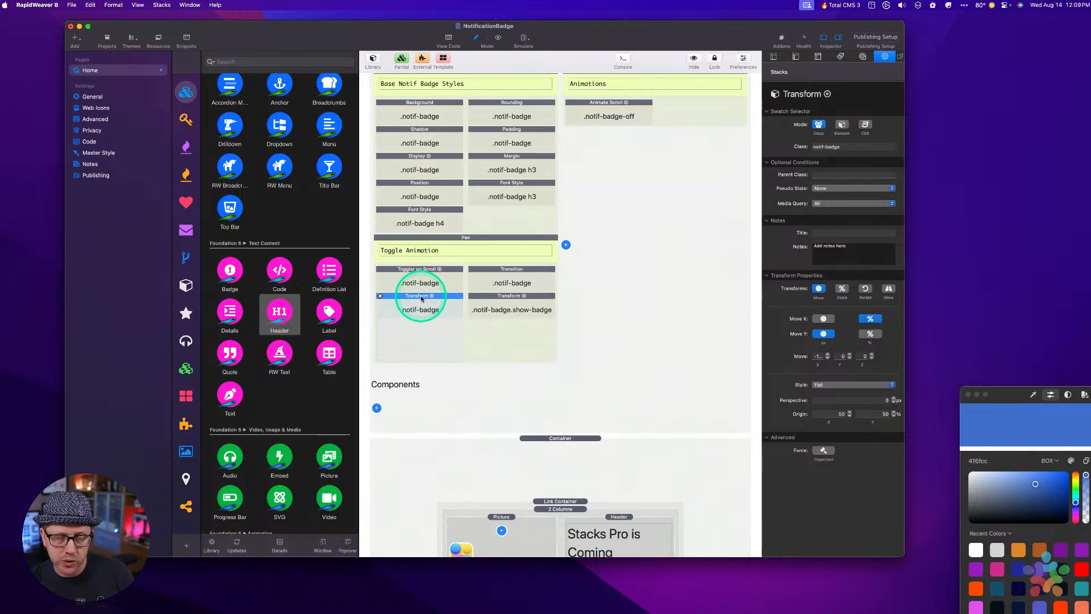
left_click(565, 245)
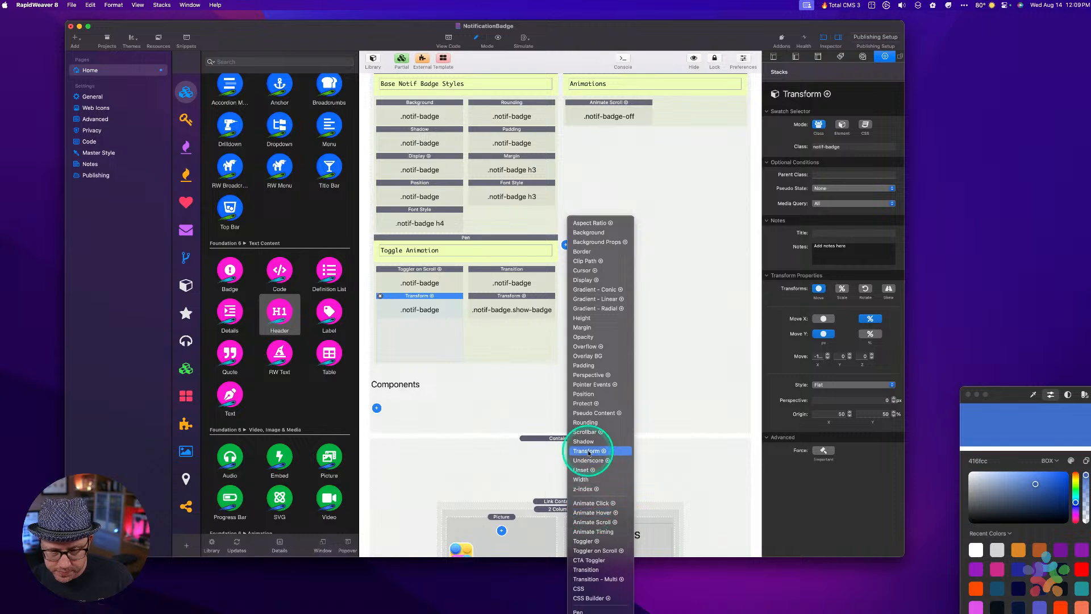
left_click(584, 336)
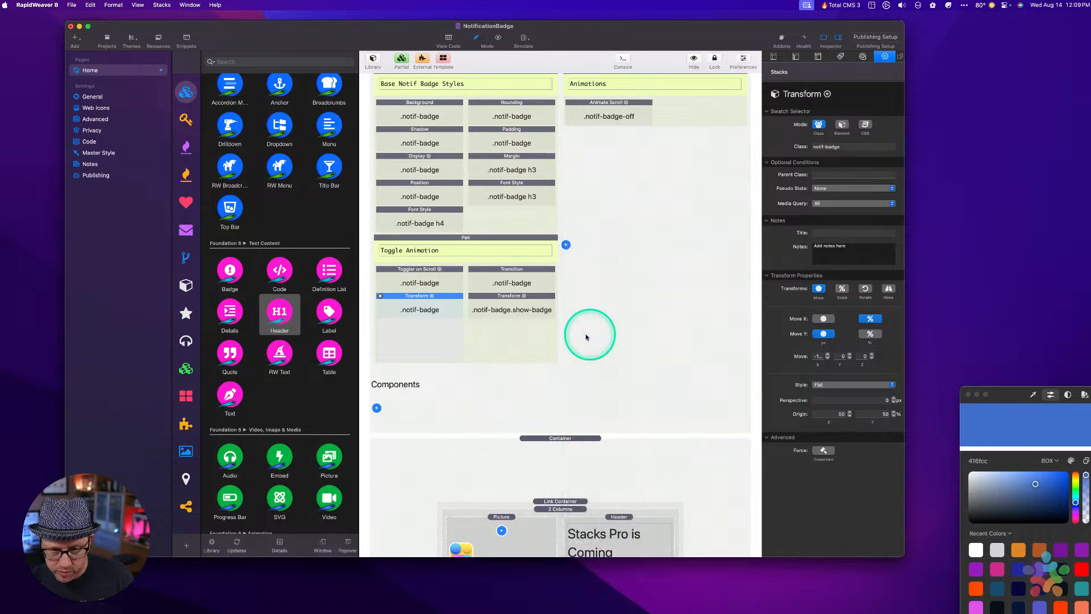
left_click_drag(603, 246, 453, 336)
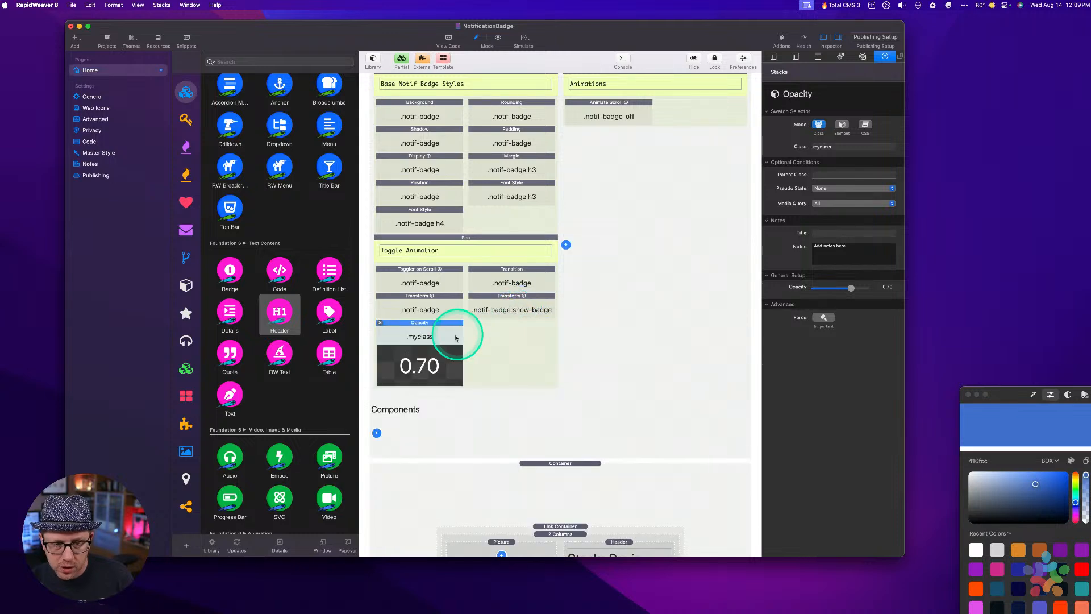
Set the Opacity swatch's class to notif-badge and its opacity to 0.00.
double_click(838, 146)
key("alt+super+space")
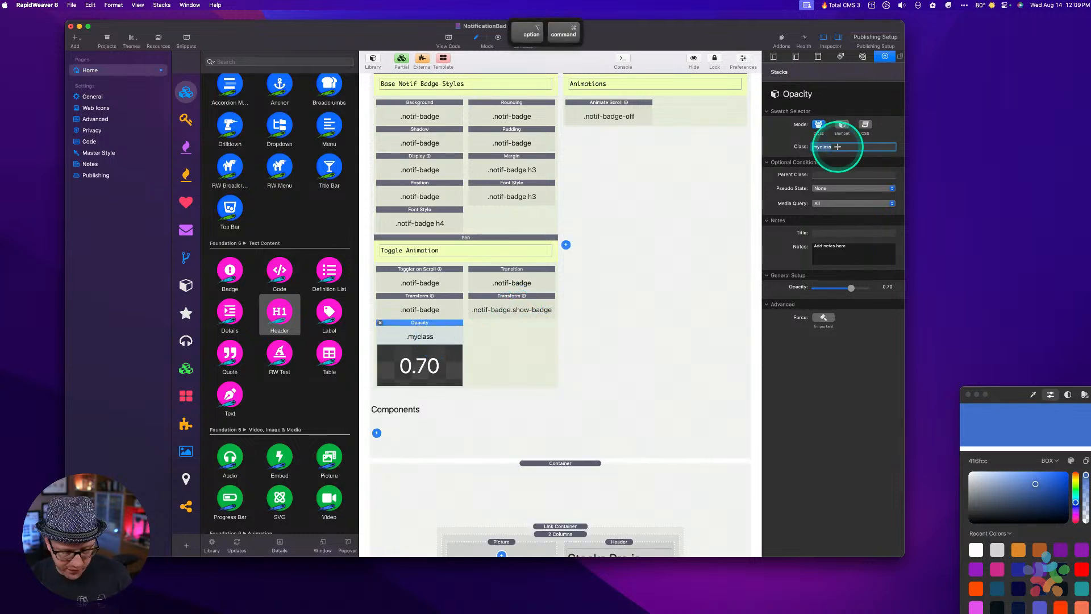
key("Down")
key("Return")
key("Tab")
left_click_drag(851, 288, 807, 293)
Duplicate the notif-badge Opacity swatch and give the copy the class notif-badge.show-badge with an opacity of 1.00.
left_click(457, 319)
key("super+c")
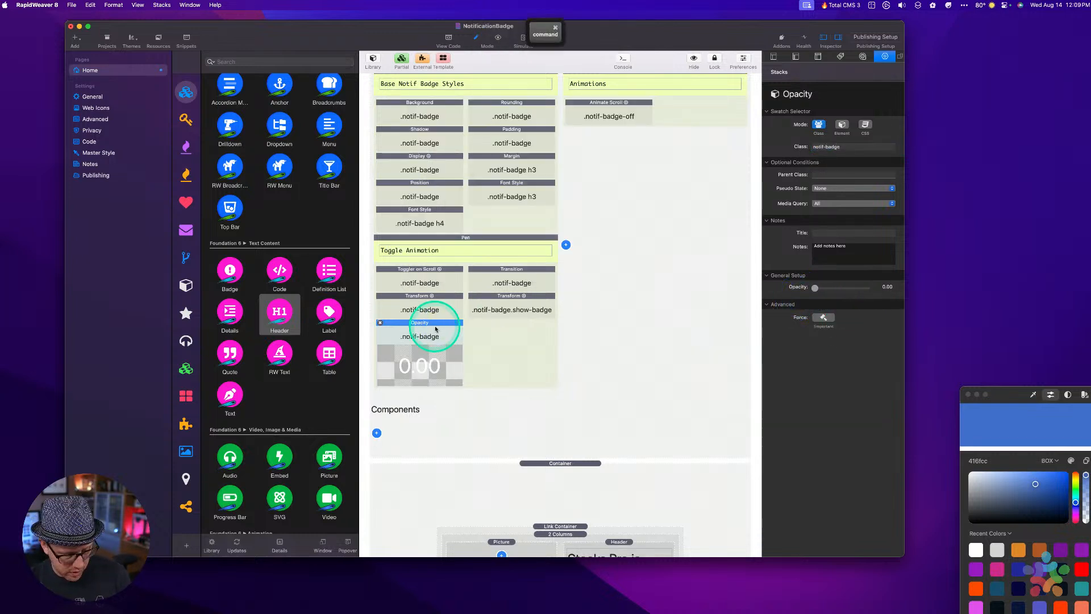
key("super+v")
left_click(858, 147)
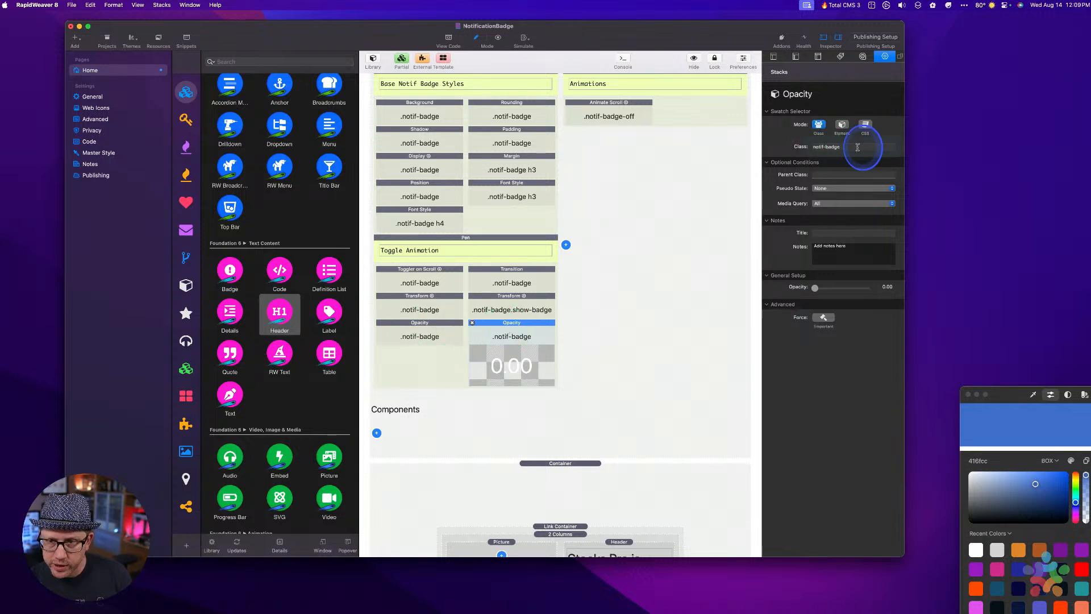
type(".show-badge")
key("Return")
left_click(825, 283)
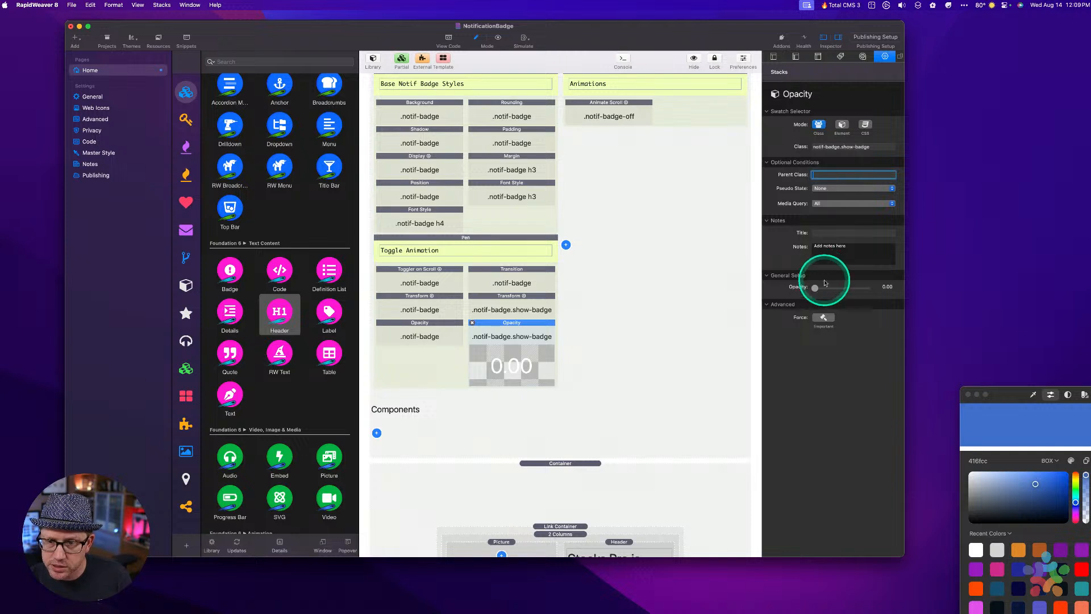
left_click_drag(823, 286, 905, 286)
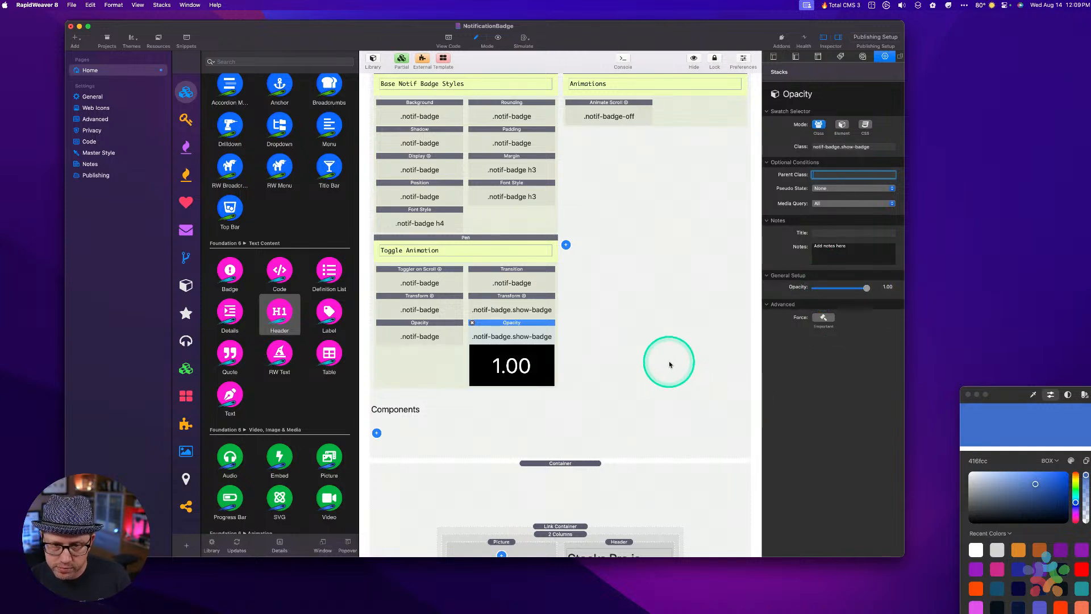
Review the Transition's settings and preview the badge moving and fading into view.
left_click(508, 281)
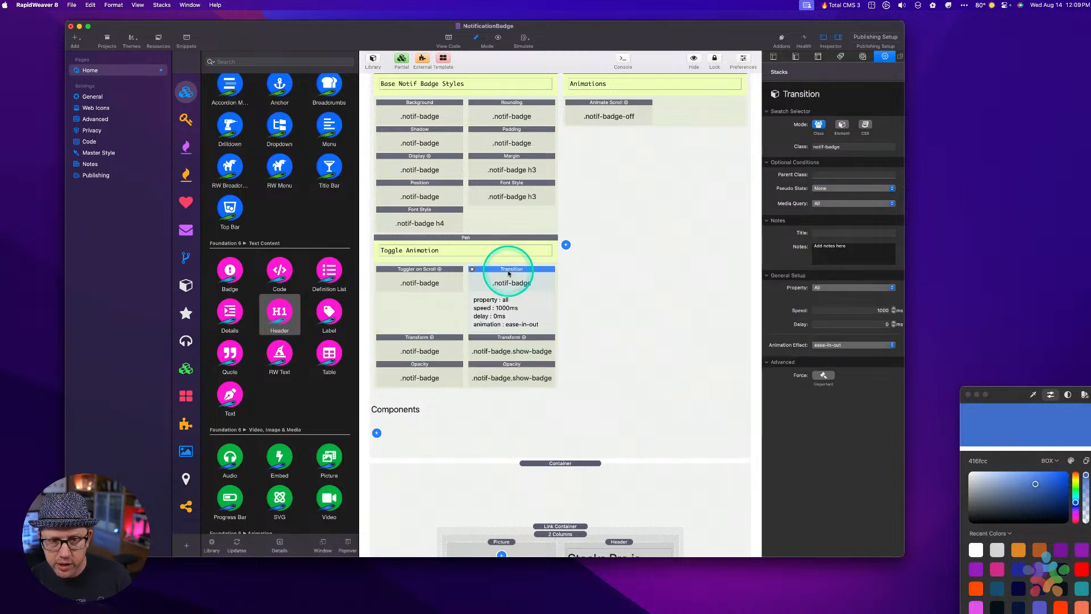
left_click(608, 321)
key("super+r")
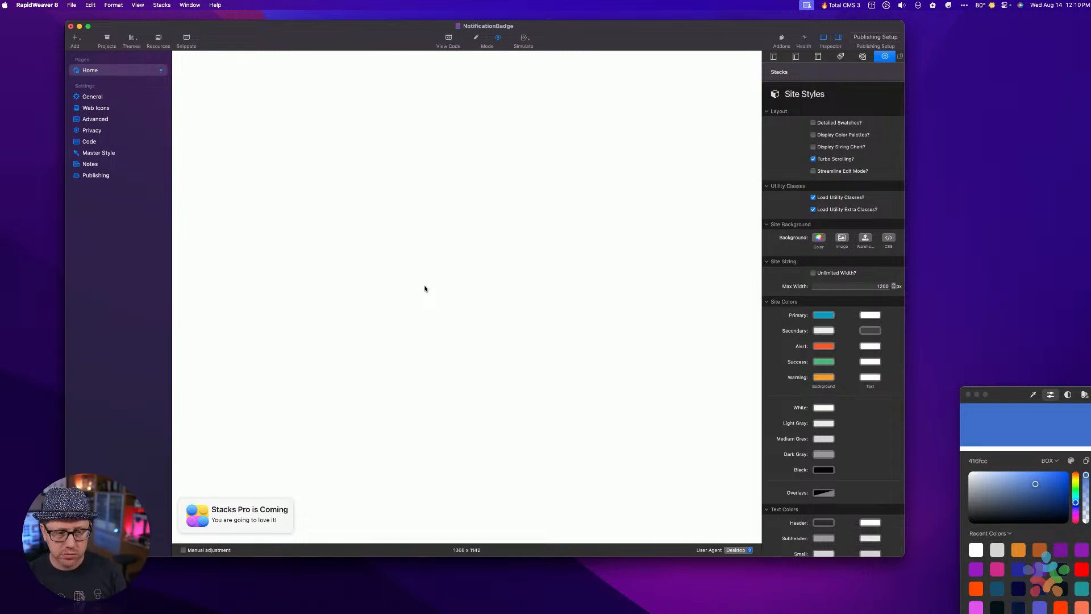
key("super+r")
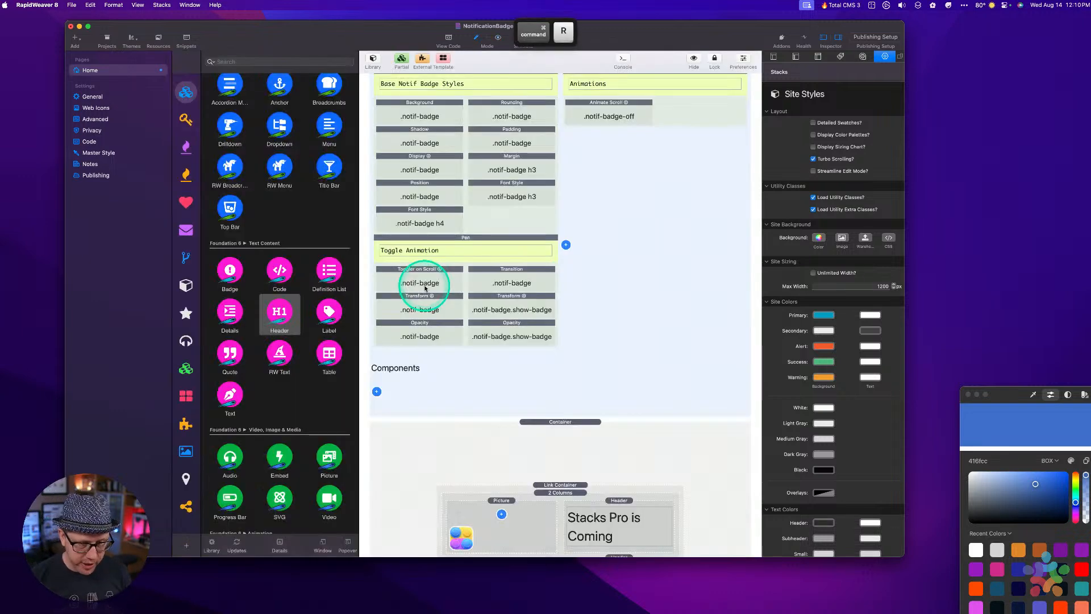
Set the Transition swatch's speed to 5000 ms and preview the badge's animation.
left_click(505, 277)
left_click(872, 309)
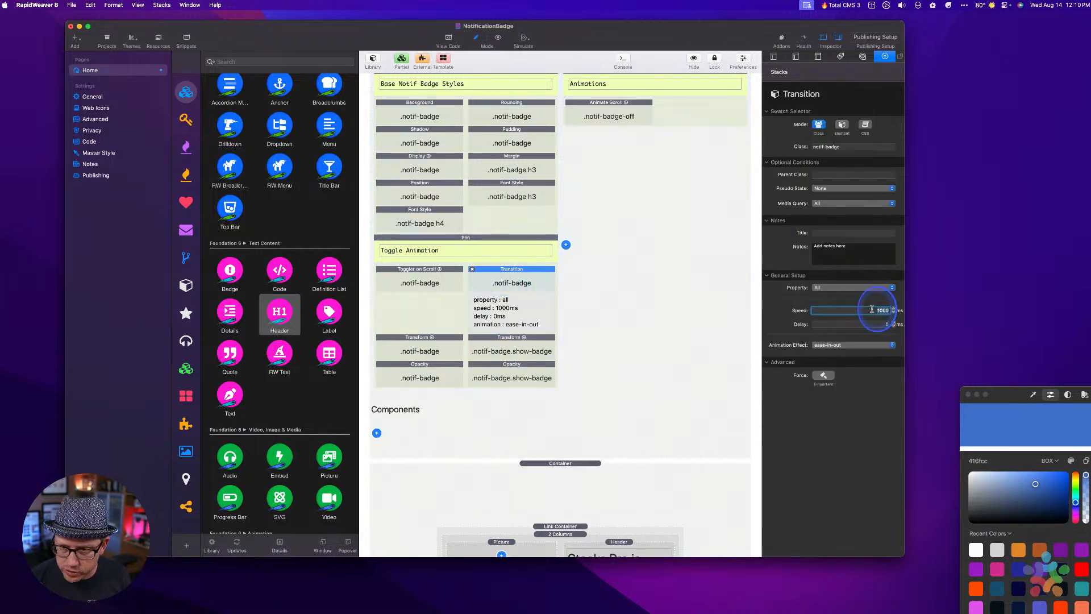
type("5000")
left_click(607, 300)
key("super+r")
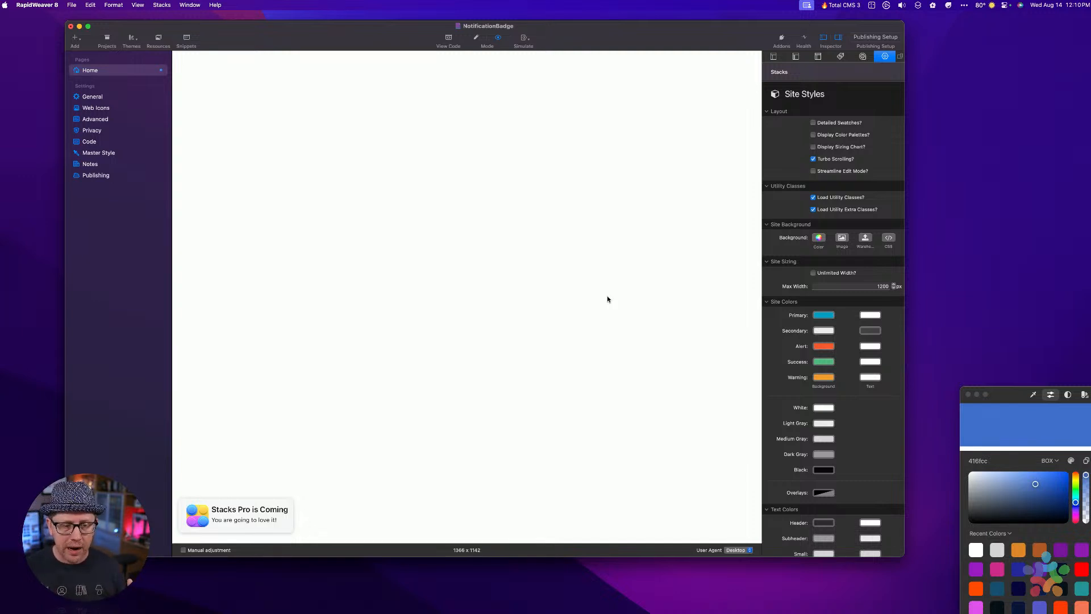
key("super+r")
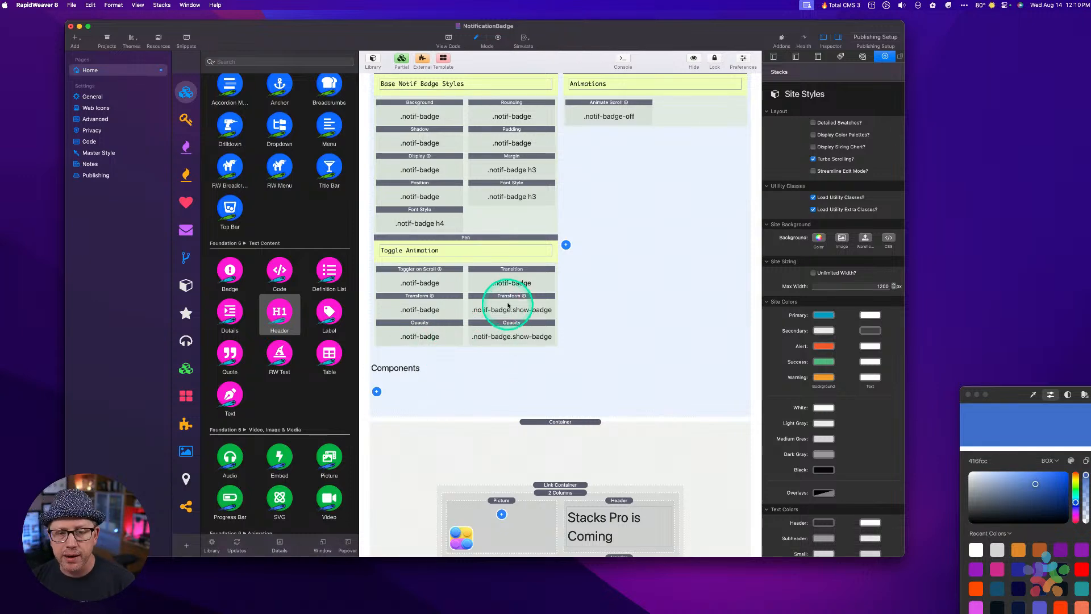
Delete both Opacity swatches from the Toggle Animation pen and preview the badge's movement without the fade.
left_click(508, 322)
left_click(418, 324, "super")
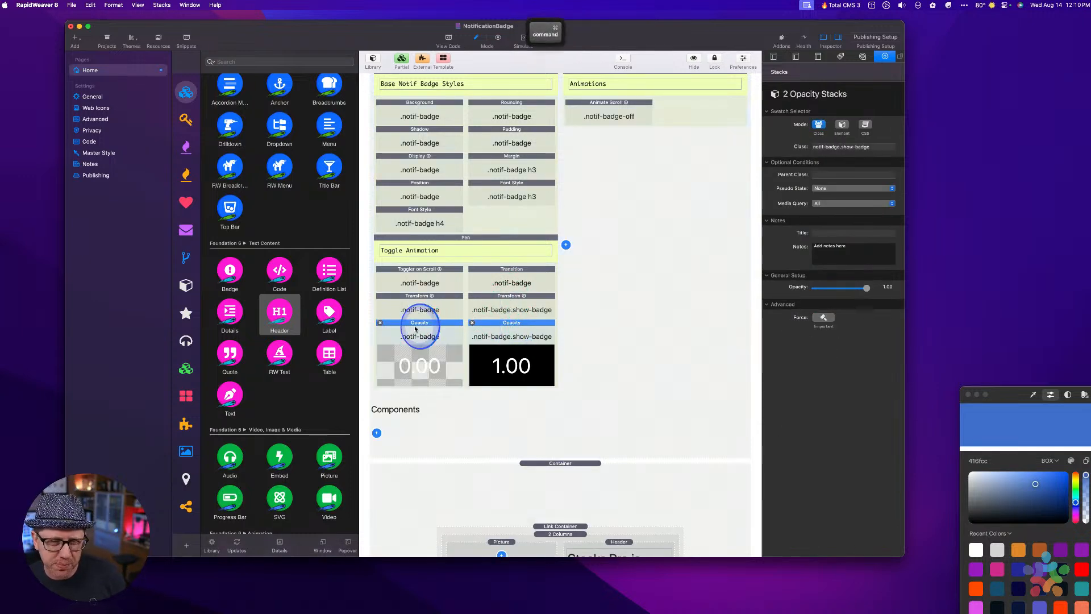
key("Delete")
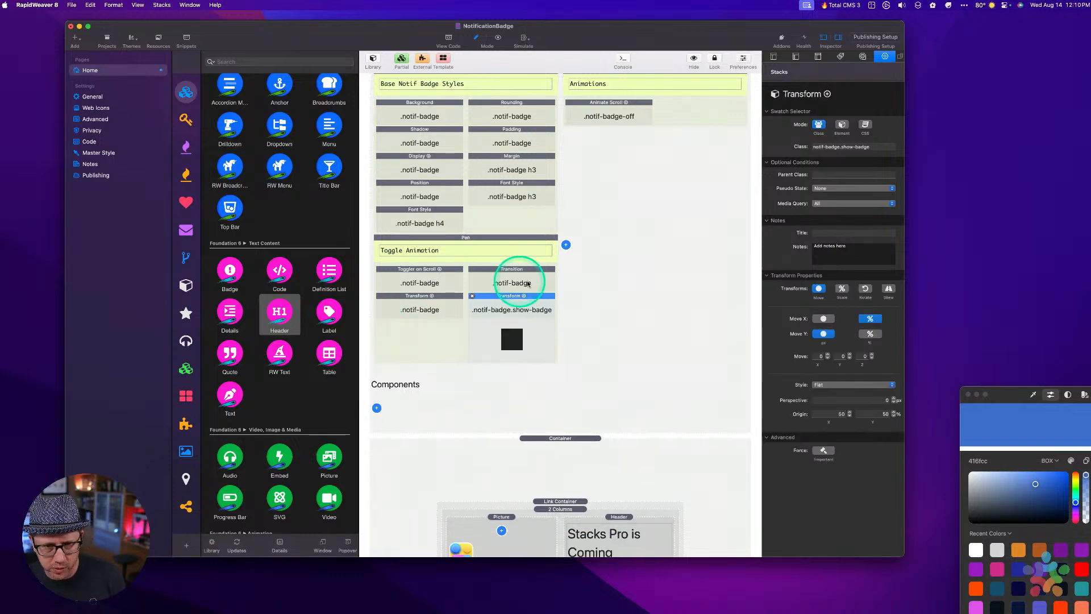
left_click(598, 291)
left_click(496, 279)
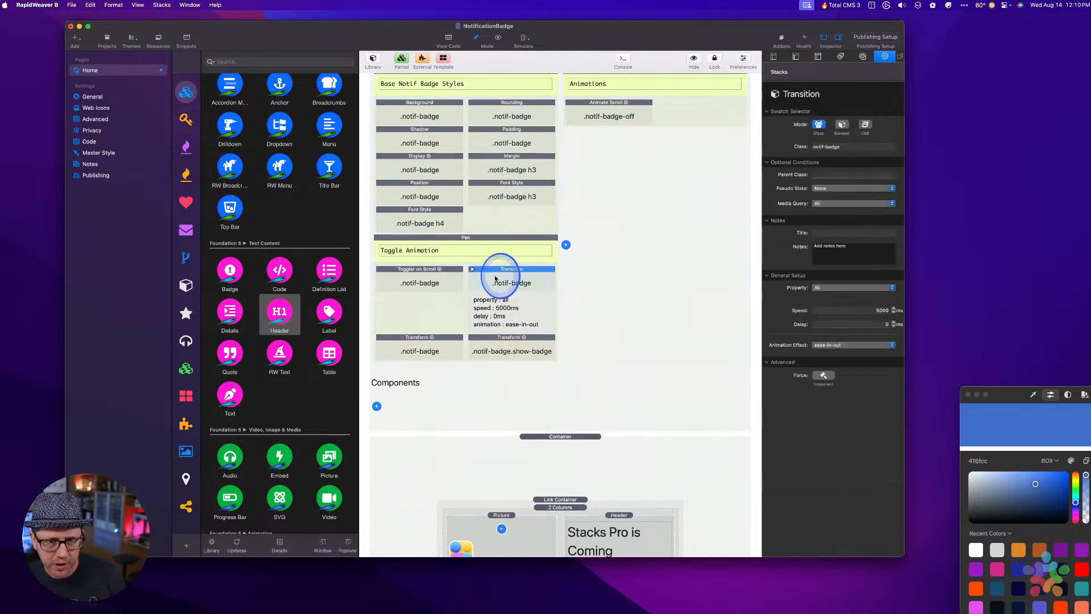
key("super+r")
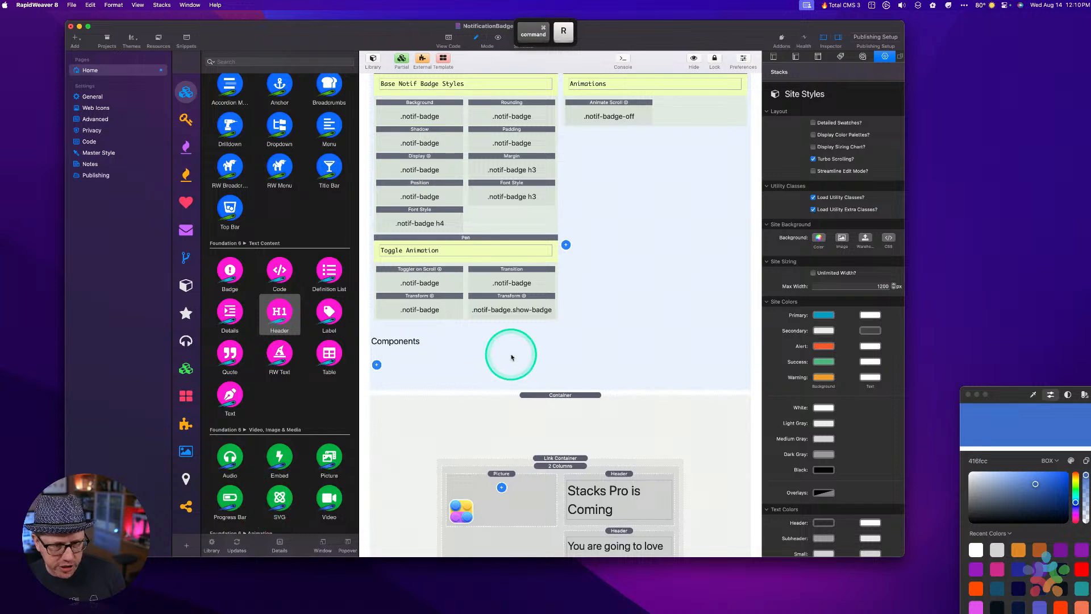
key("super+r")
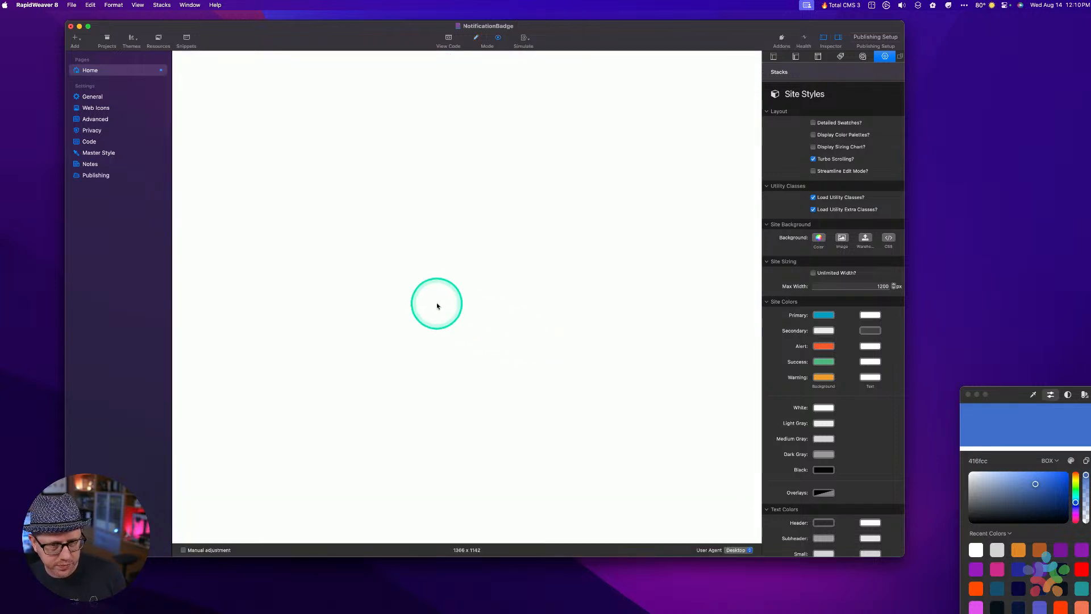
key("super+r")
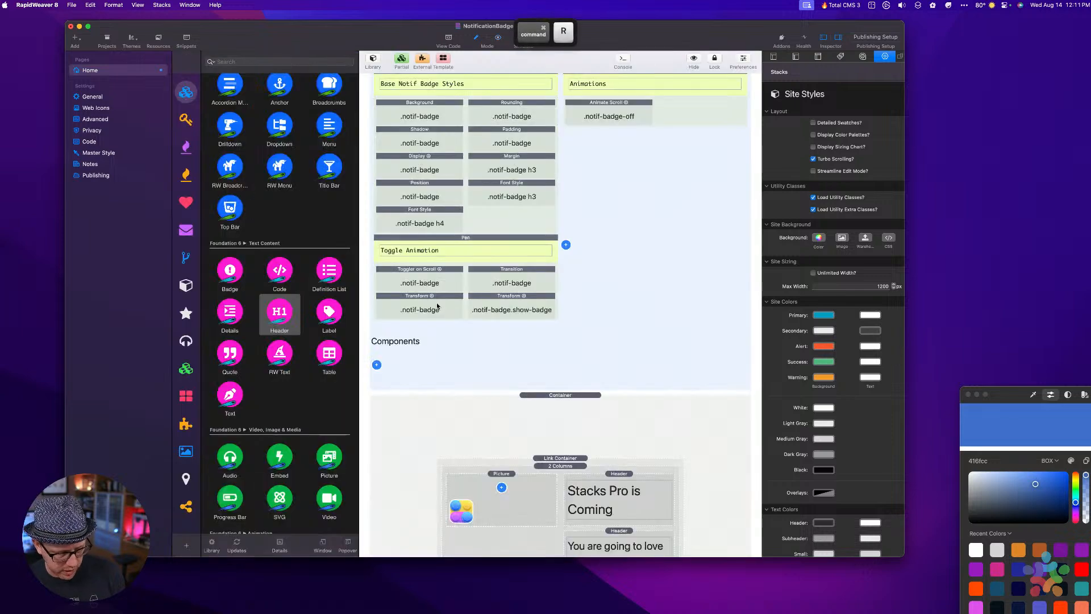
Set the Transition swatch's speed to 1000 ms and preview the badge's animation.
left_click(511, 283)
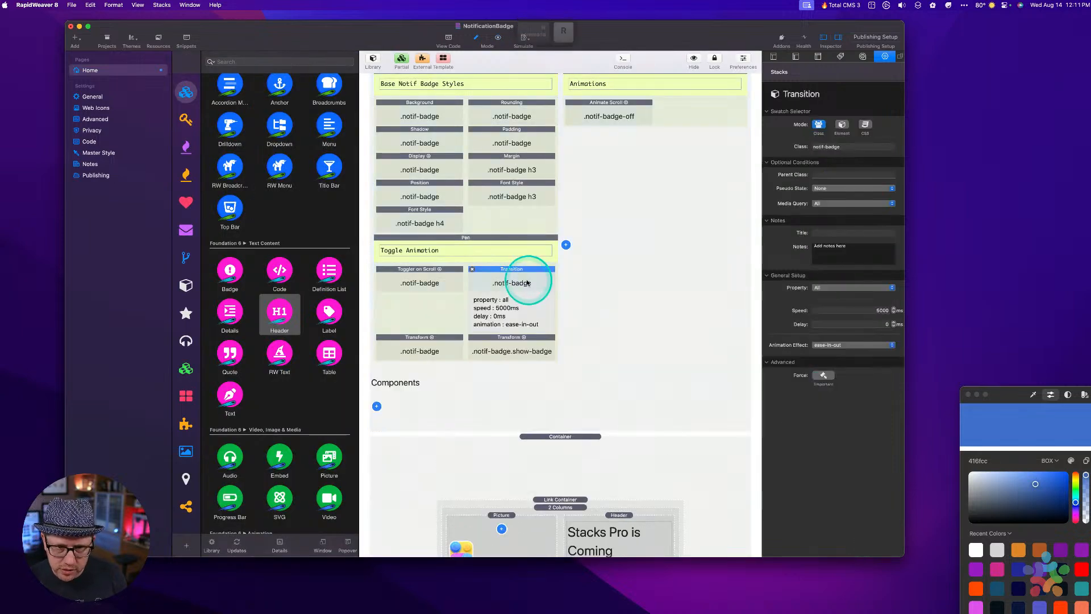
left_click(886, 309)
key("shift+Left")
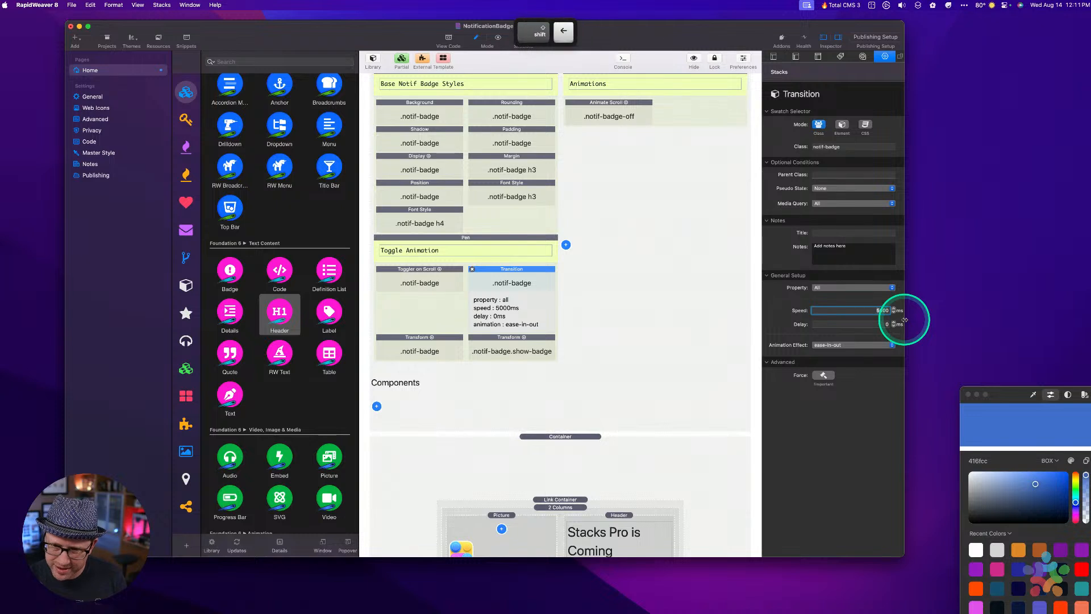
type("1")
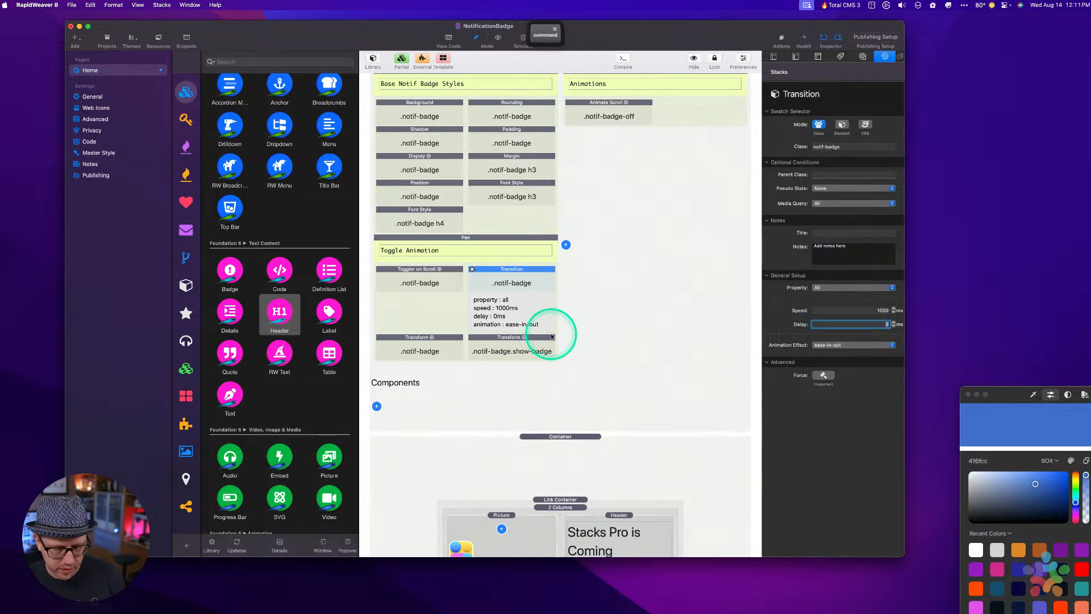
key("super+r")
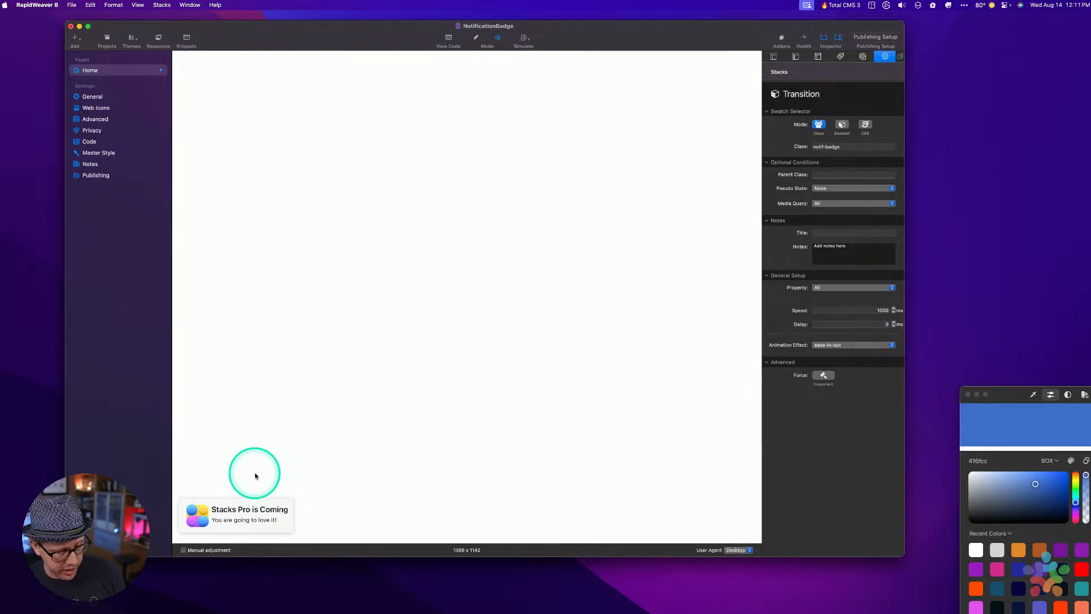
key("super+r")
left_click(531, 403)
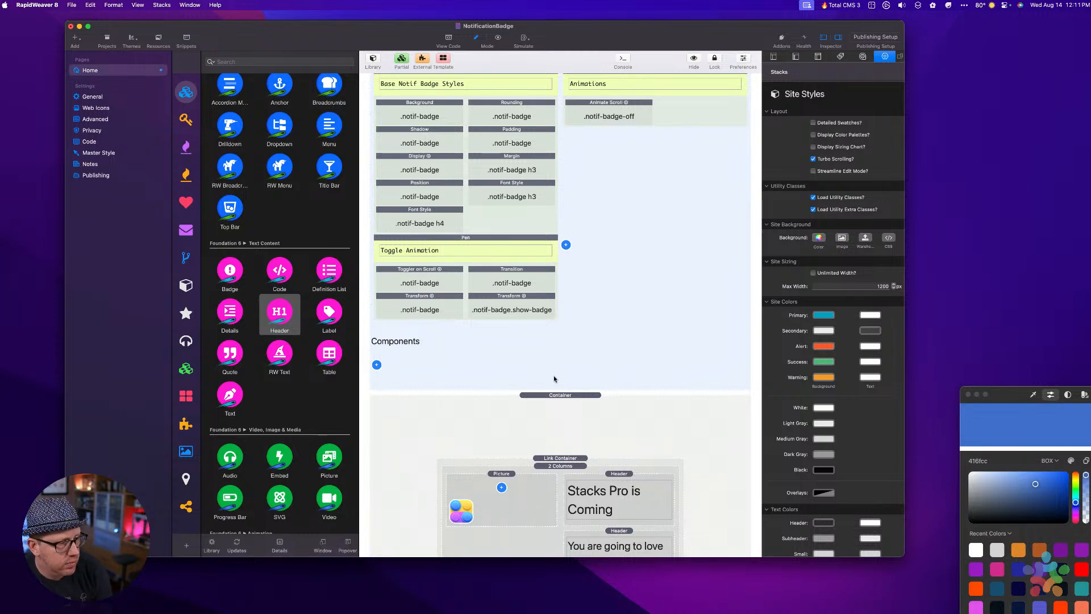
Examine the Container, the badge's Link Container and the Site Styles swatches that make up the page.
left_click(557, 395)
scroll(556, 395, "down", 3)
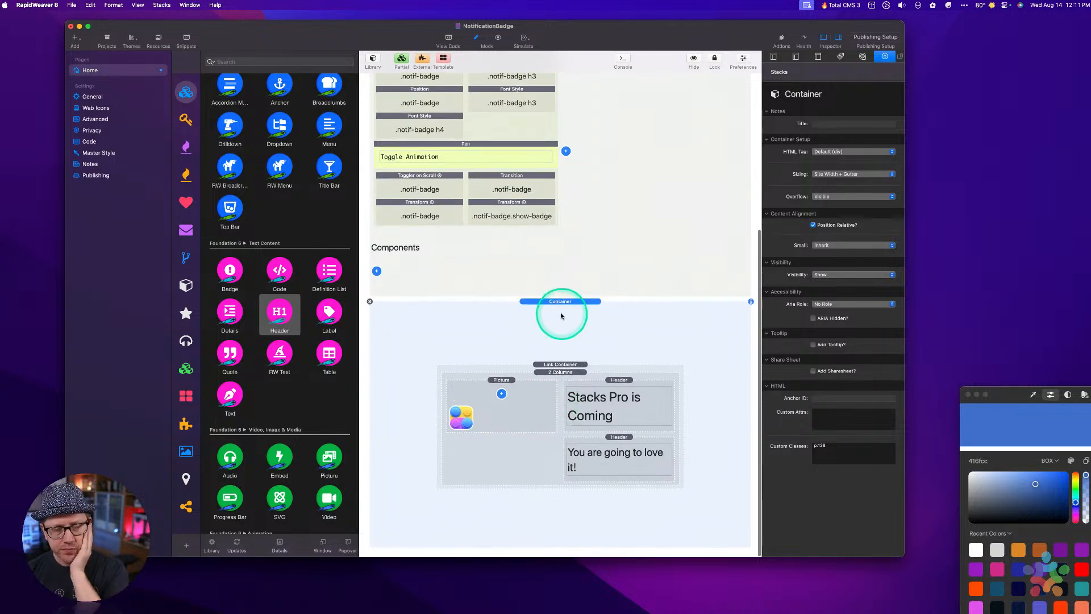
left_click(555, 365)
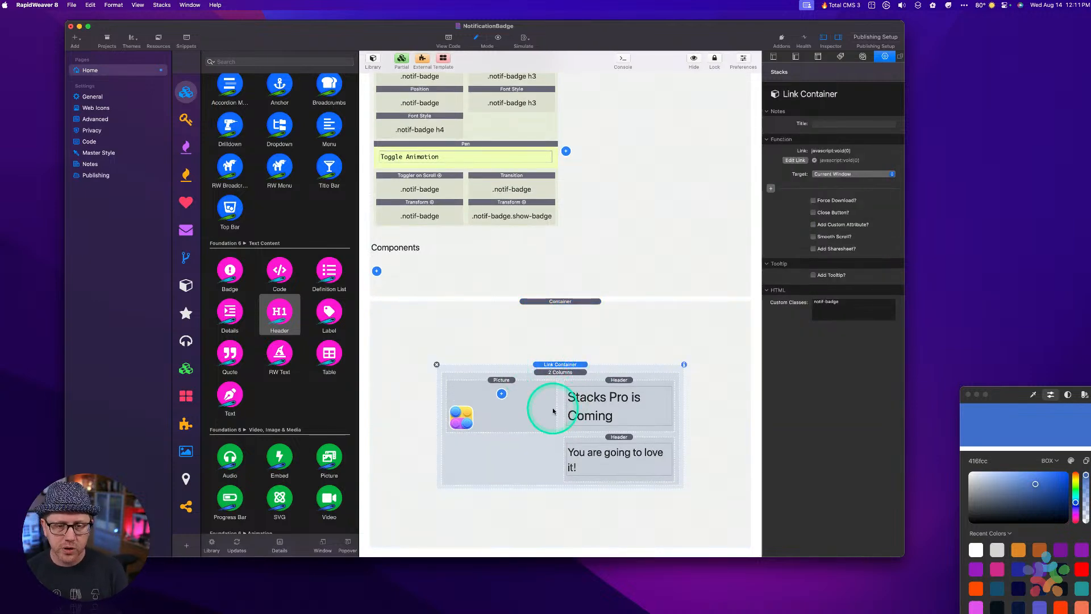
left_click(560, 364)
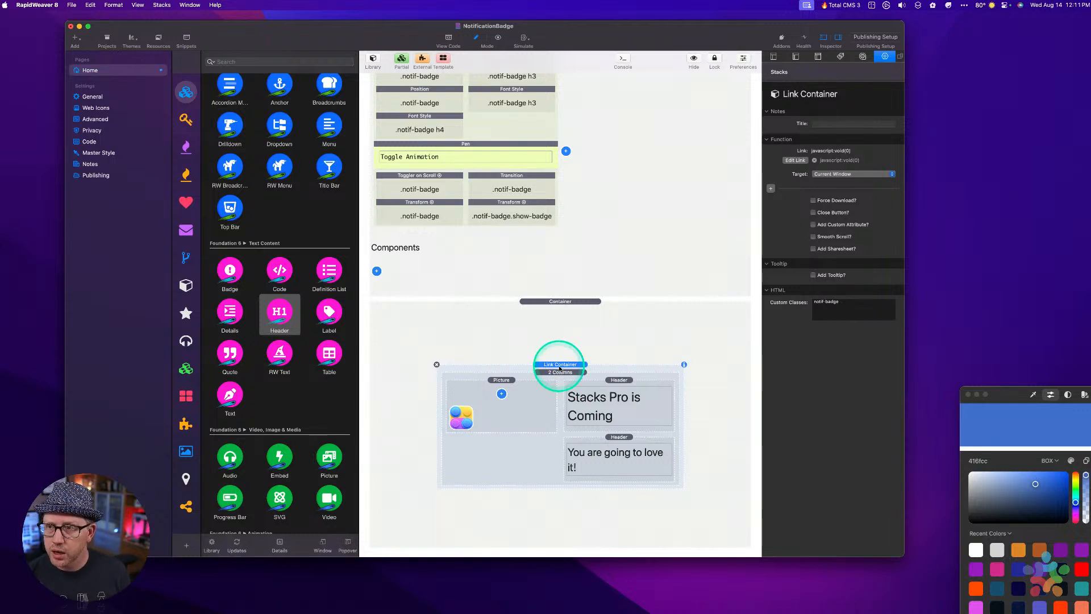
left_click(585, 232)
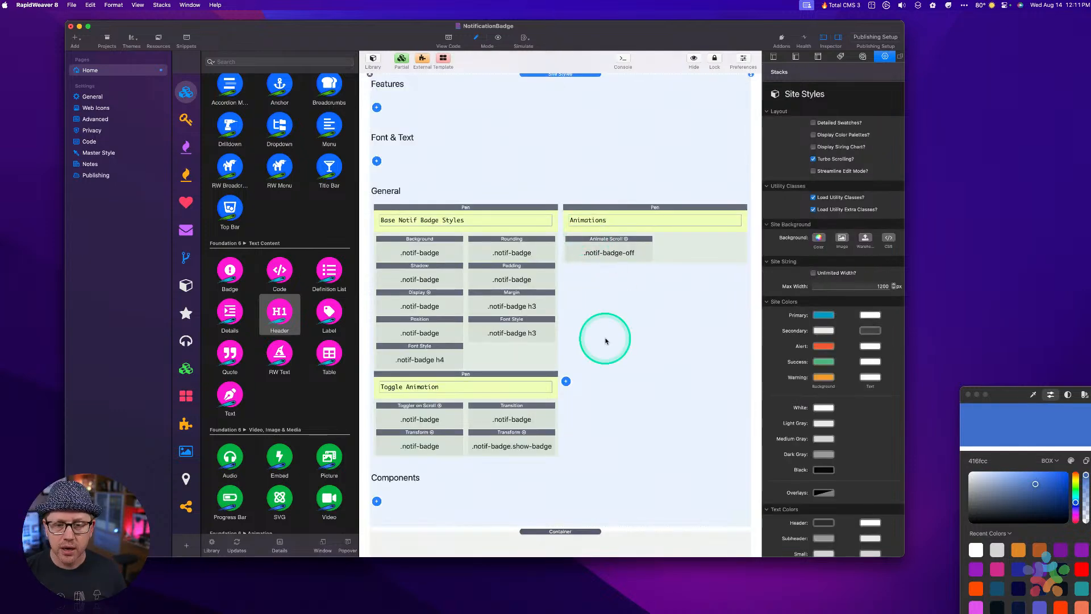
scroll(608, 324, "down", 5)
left_click(557, 352)
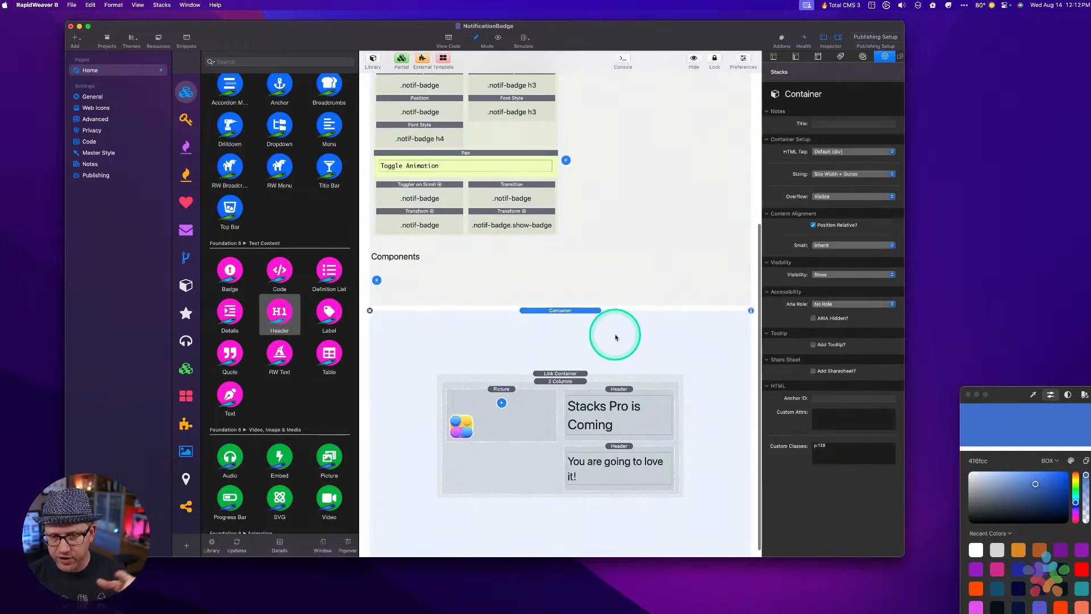
left_click(566, 374)
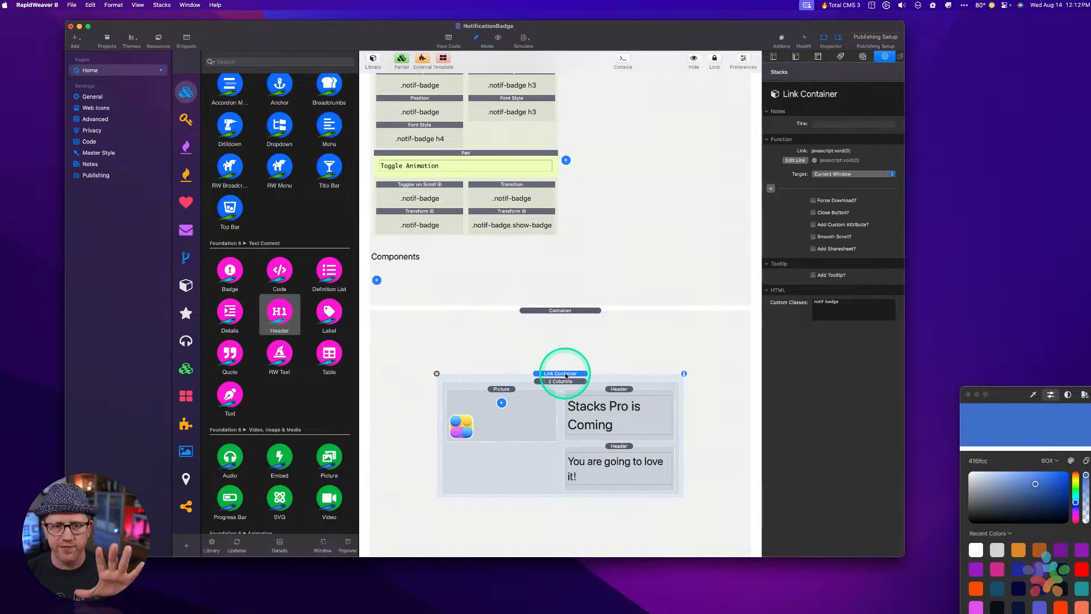
scroll(575, 161, "up", 5)
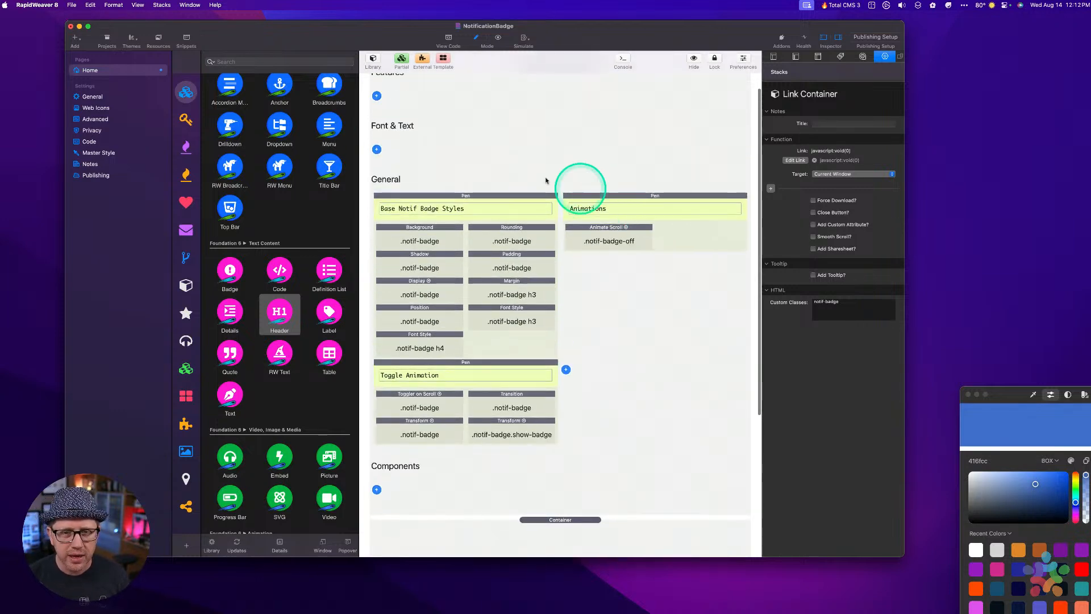
Rename the Home page as Badge with Animation.
left_click(106, 70)
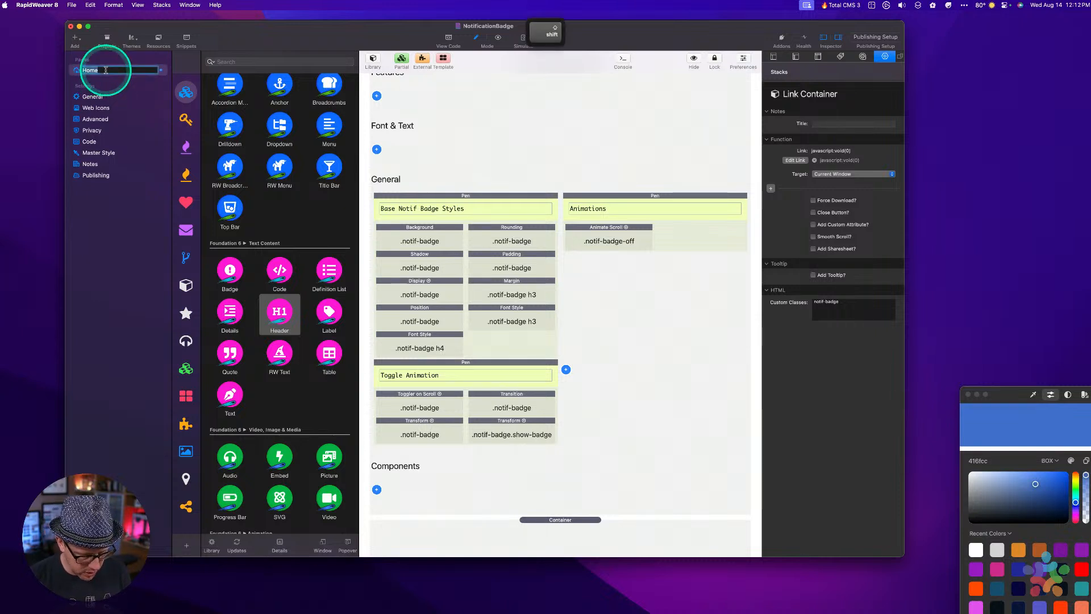
type("Dage")
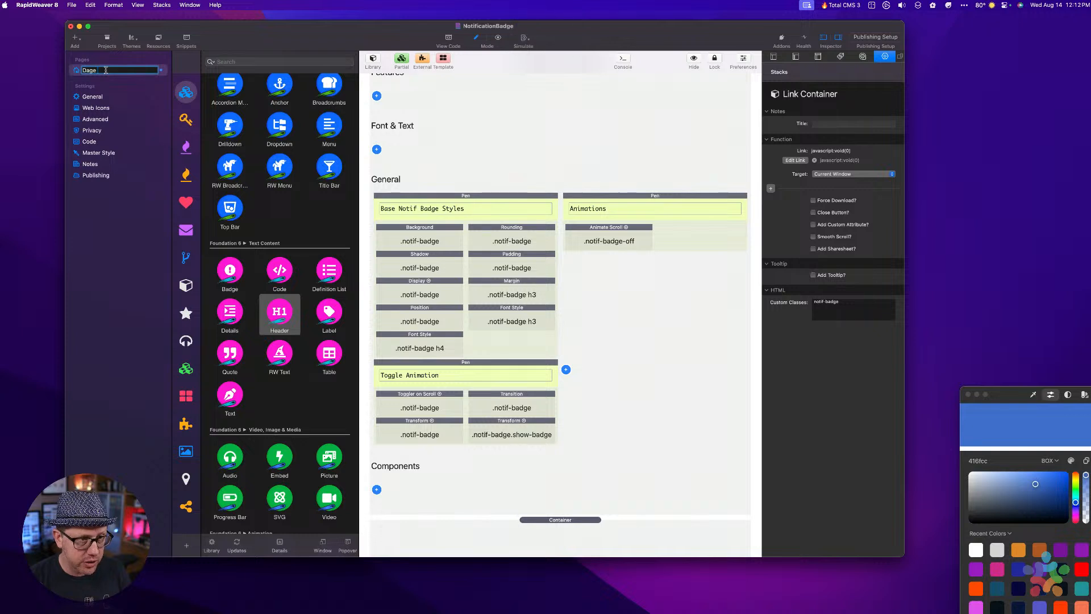
key("shift+super+Left")
key("BackSpace")
type("Badge with Animcation")
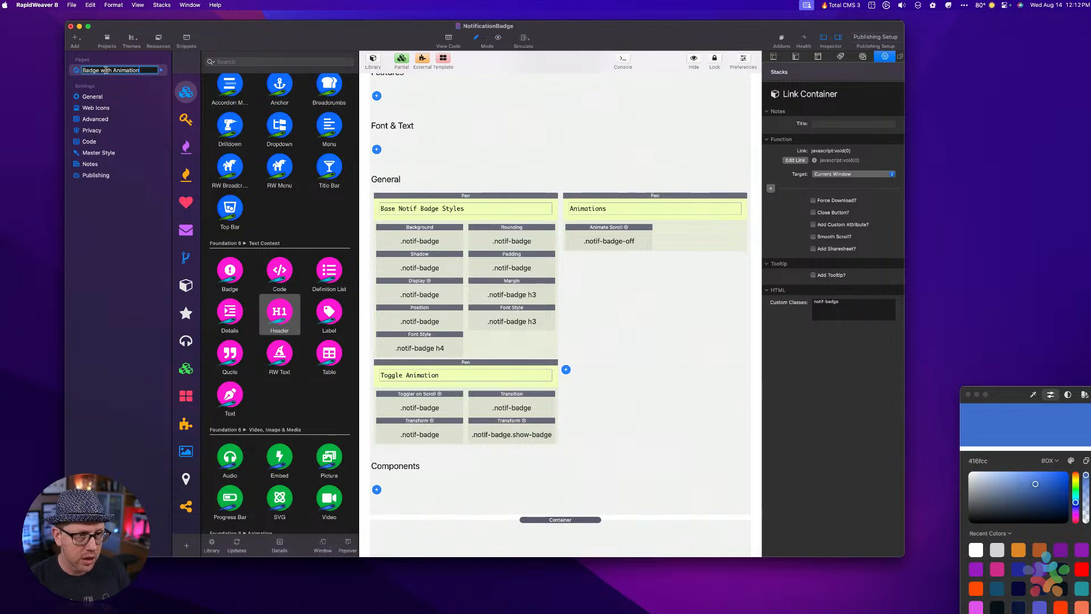
Duplicate the Badge with Animation page and name the copy Badge with Toggle.
right_click(82, 70)
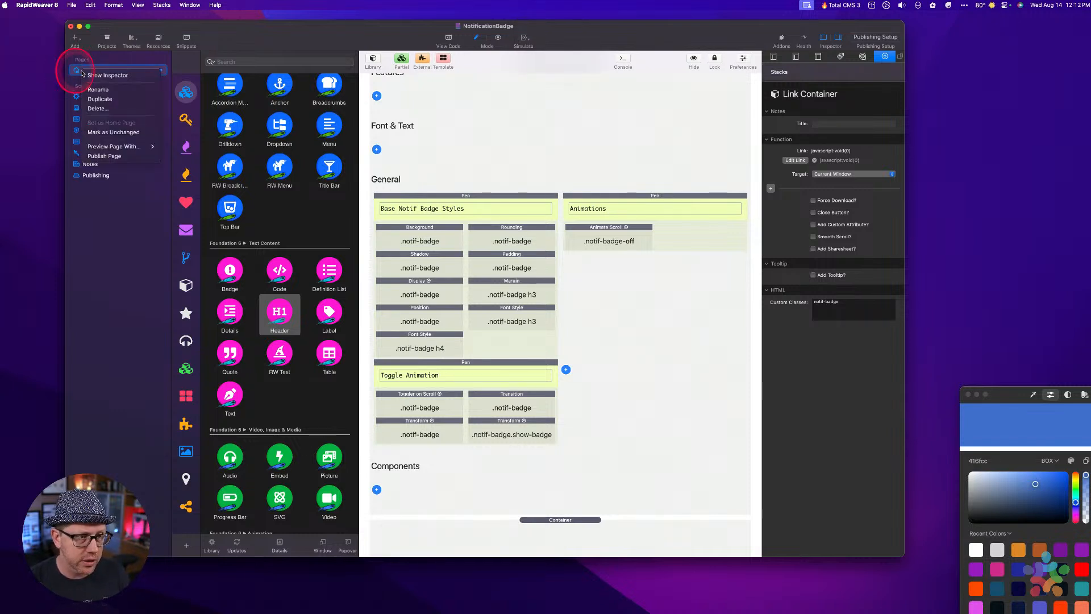
left_click(111, 100)
left_click(136, 82)
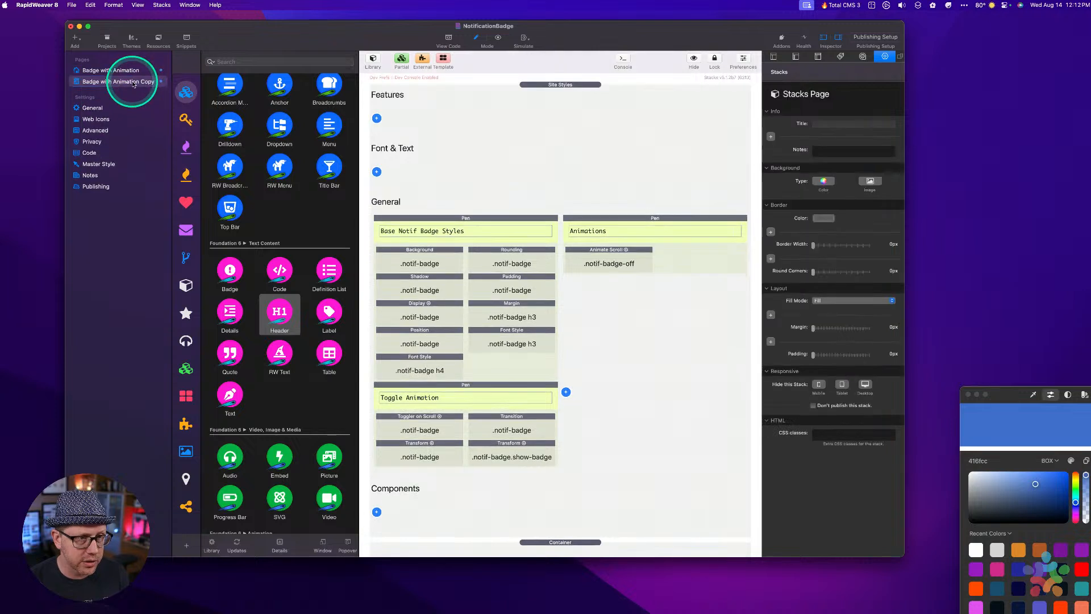
left_click(114, 82)
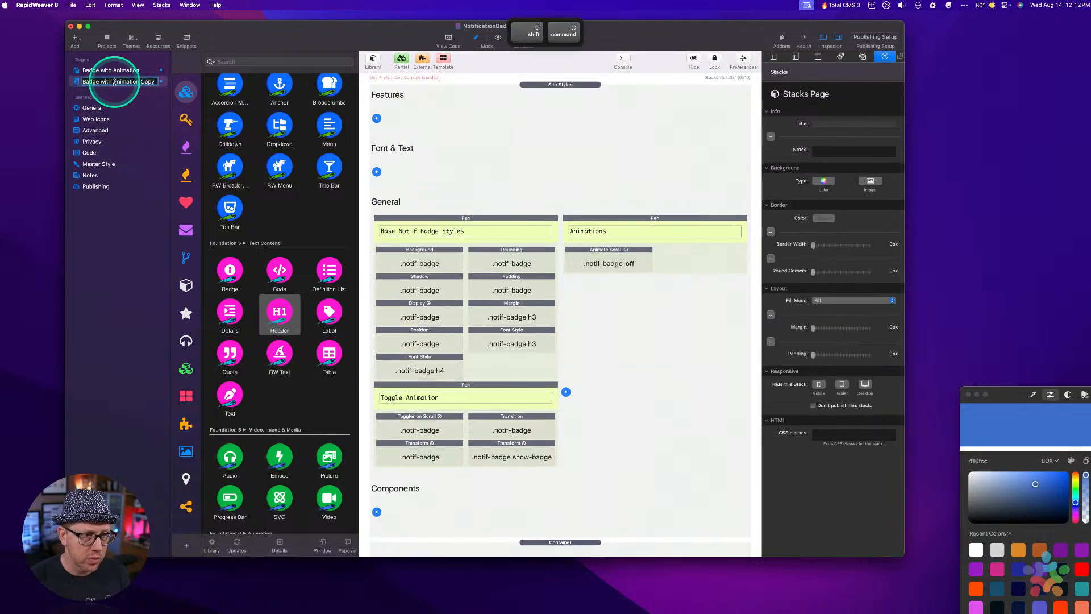
key("shift+cmd+Right")
type("Toggle")
key("Return")
On the Badge with Animation page, move the Animate Scroll swatch out of its pen and delete the Toggle Animation and Animations pens.
left_click(108, 70)
left_click(518, 238)
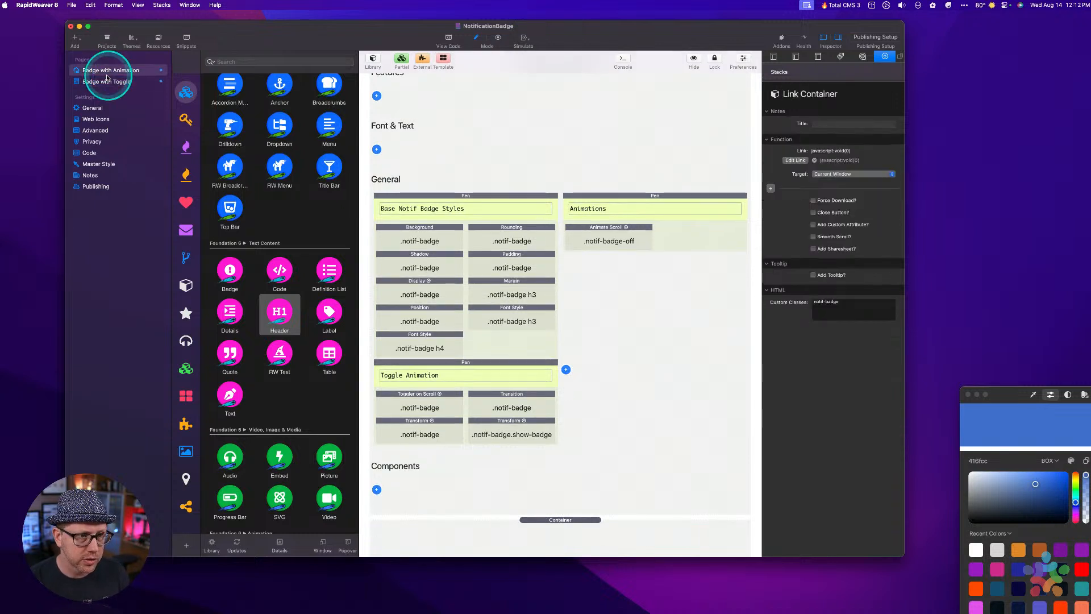
left_click(632, 234)
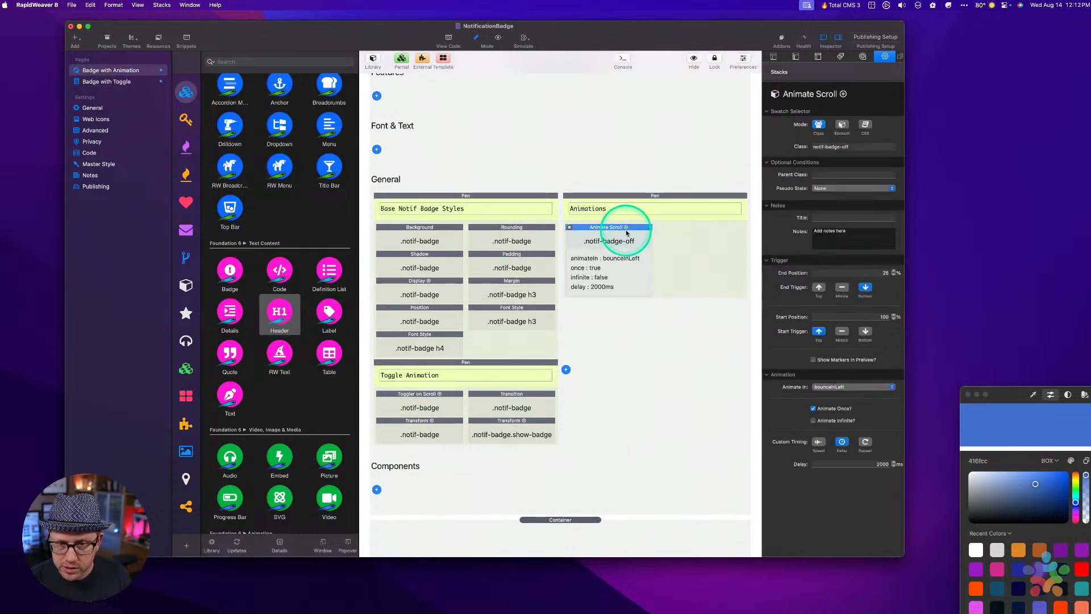
left_click_drag(628, 230, 633, 325)
left_click(590, 362)
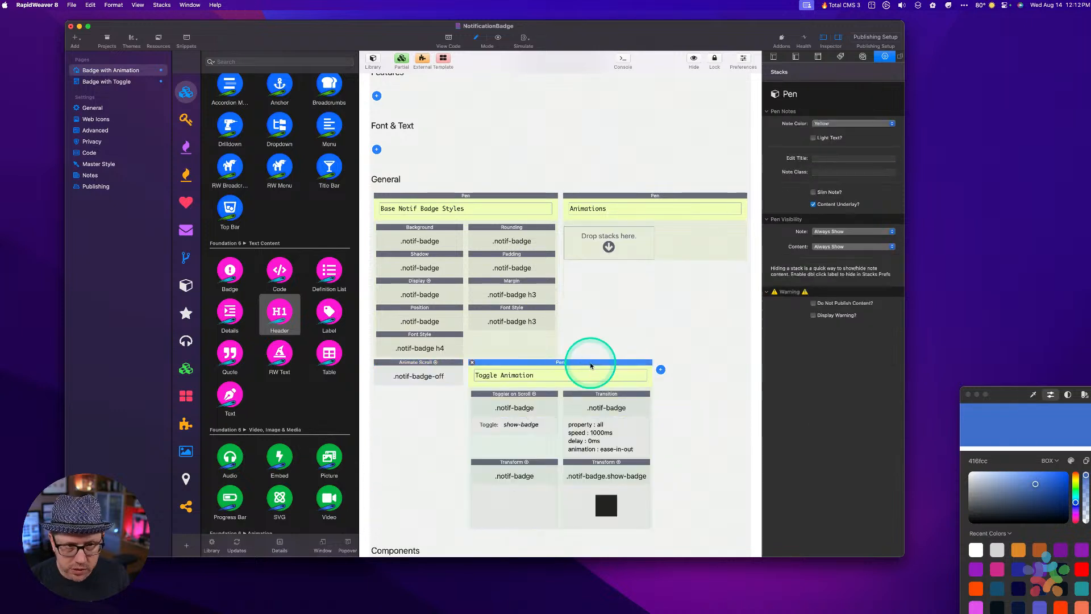
key("BackSpace")
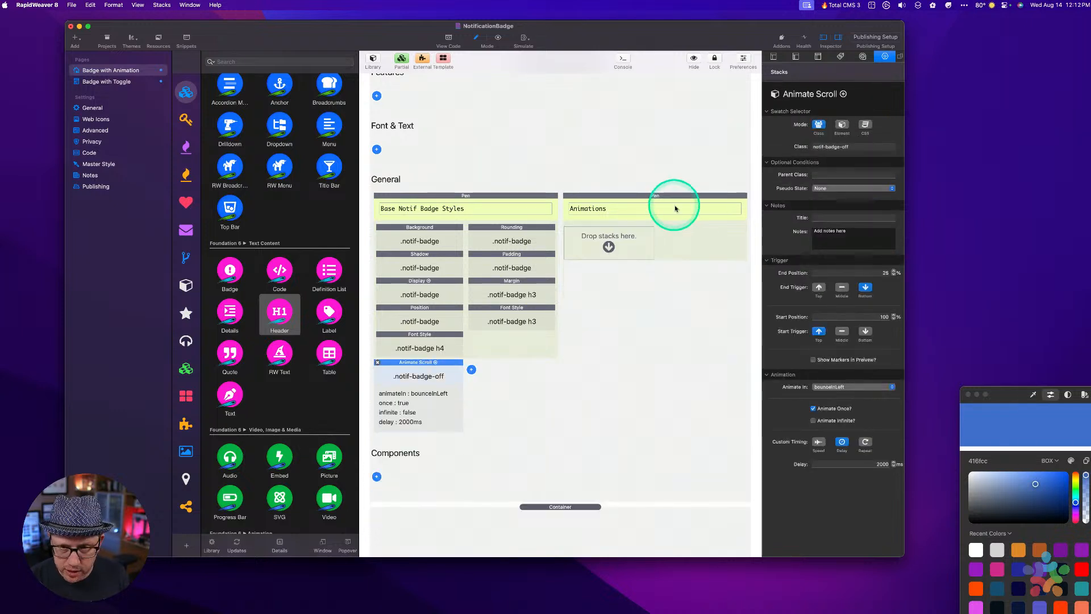
left_click(681, 227)
key("BackSpace")
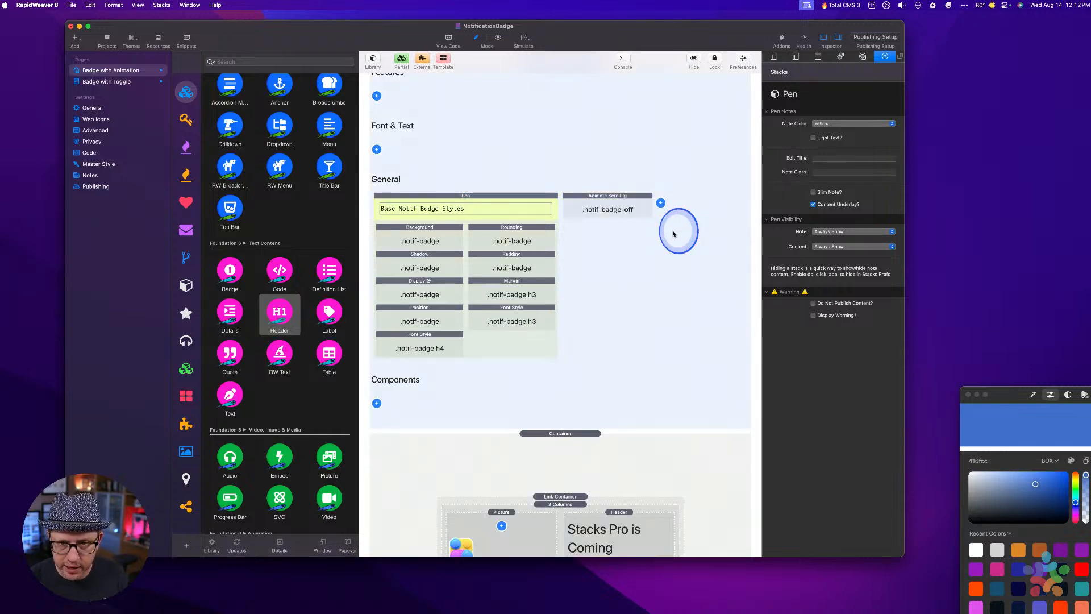
Set the Animate Scroll swatch's class to notif-badge and preview the badge's animation.
left_click(632, 204)
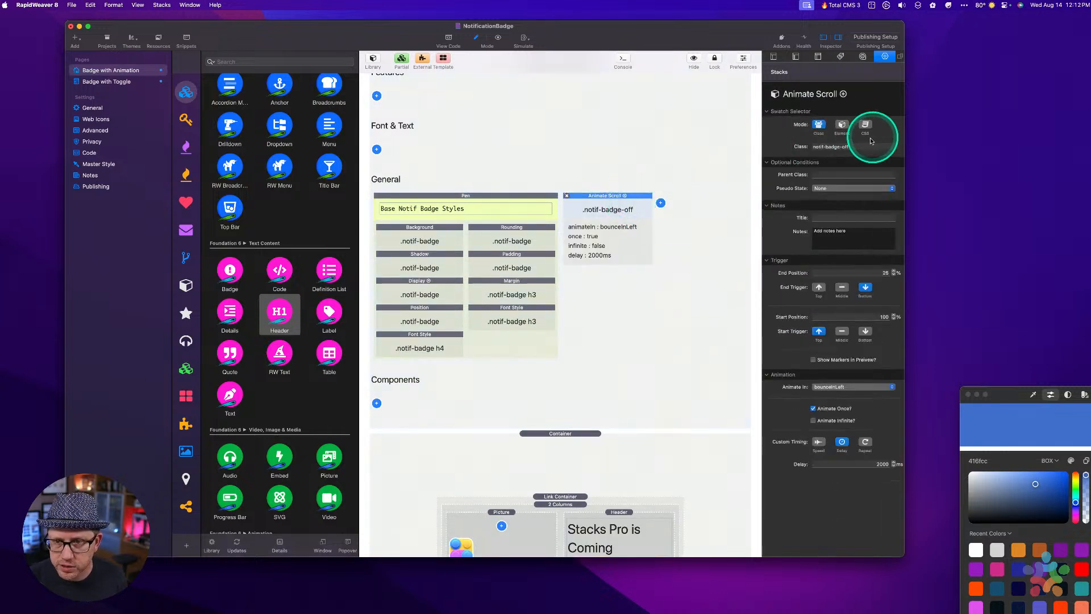
left_click(849, 146)
key("Tab")
key("super+r")
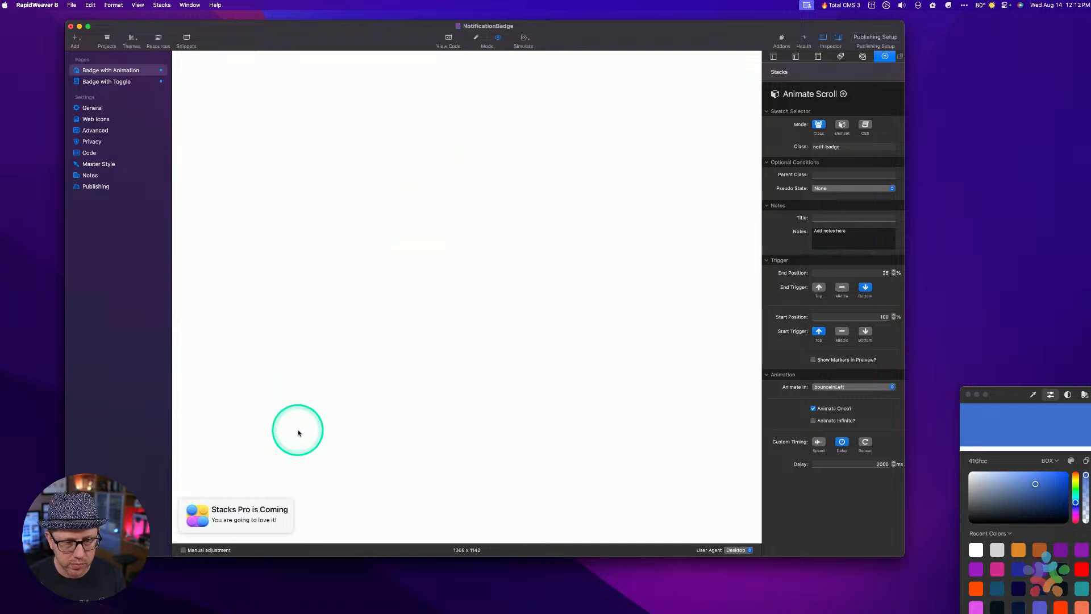
key("super+r")
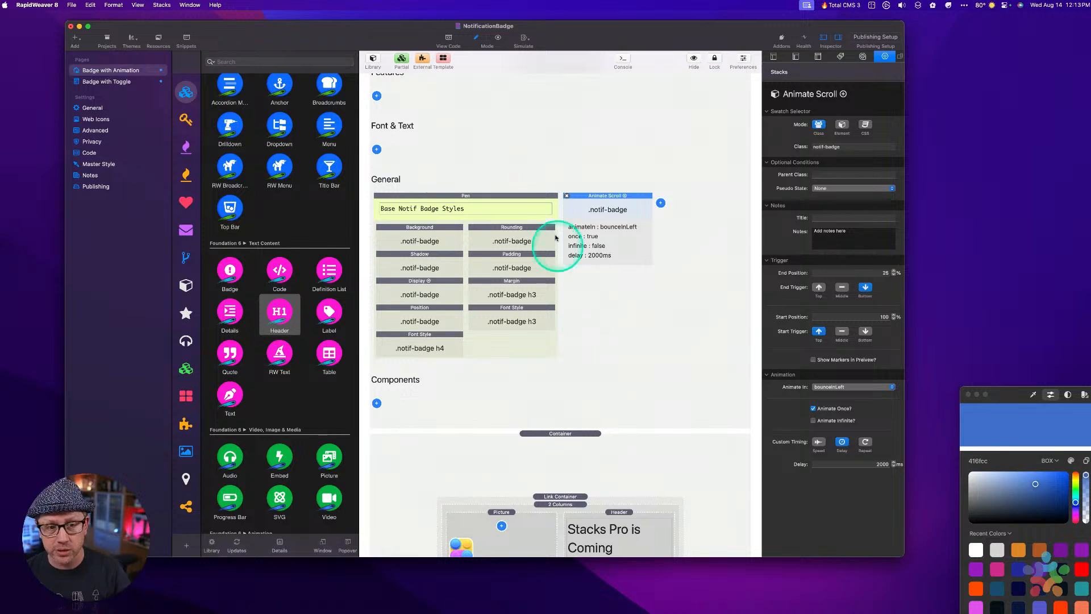
On the Badge with Toggle page, delete the Animations pen and preview the badge's toggle effect.
left_click(120, 81)
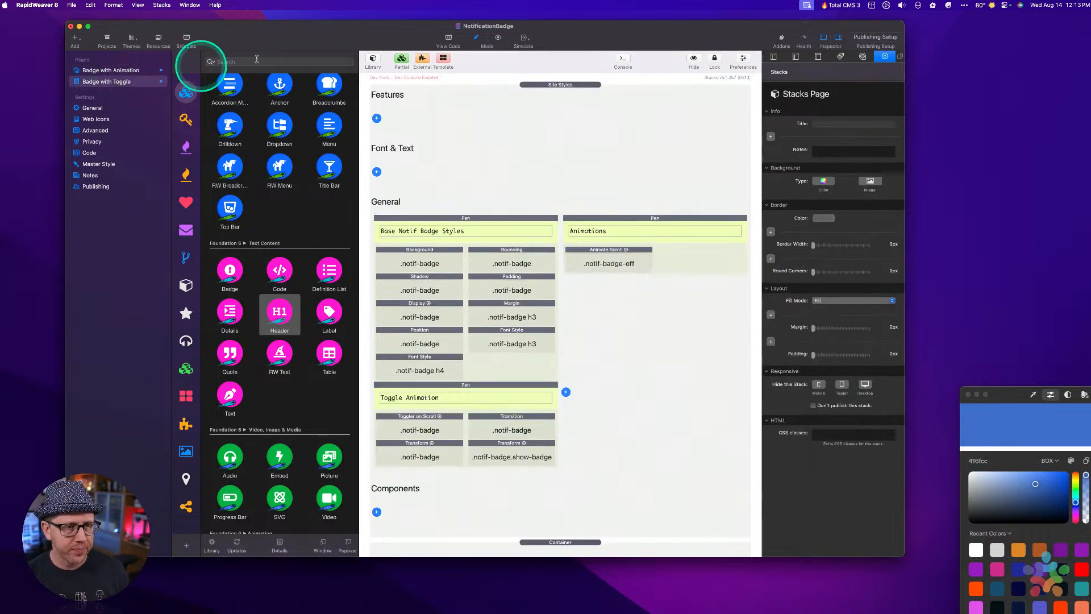
left_click(623, 221)
key("Delete")
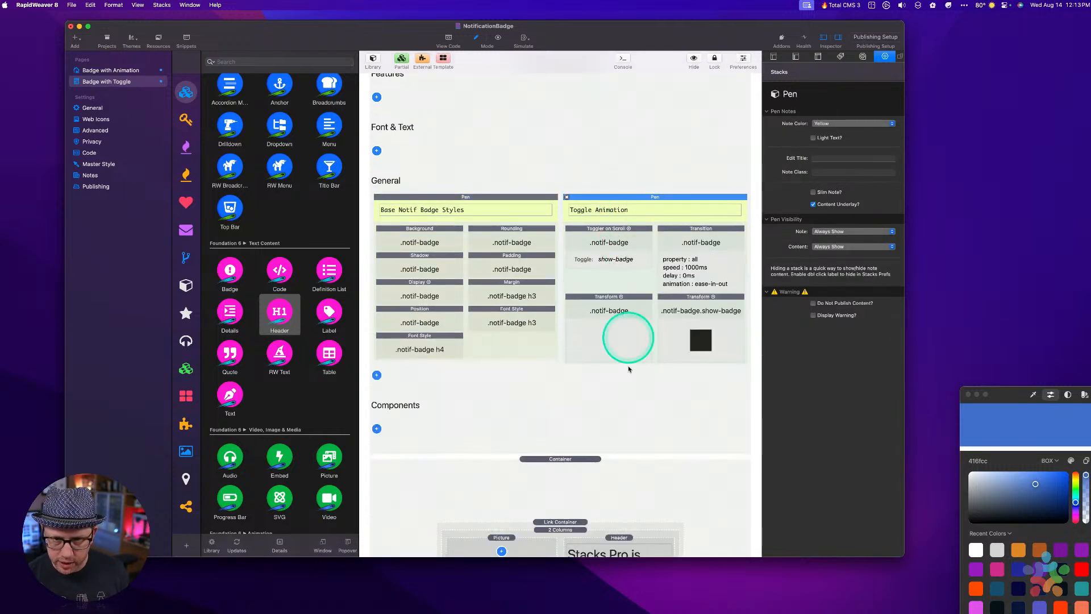
left_click(625, 404)
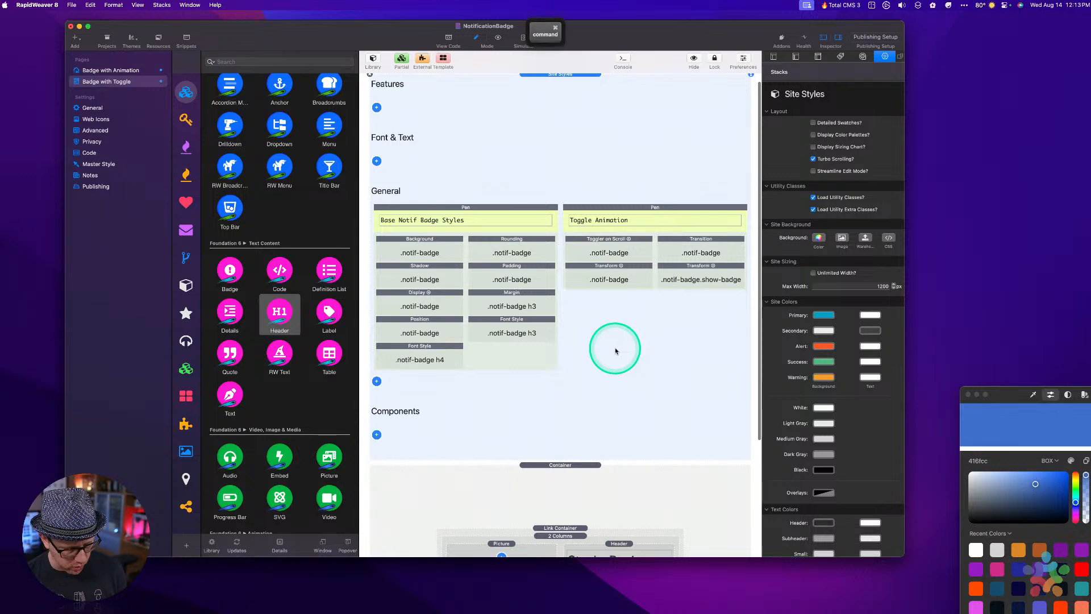
key("super+r")
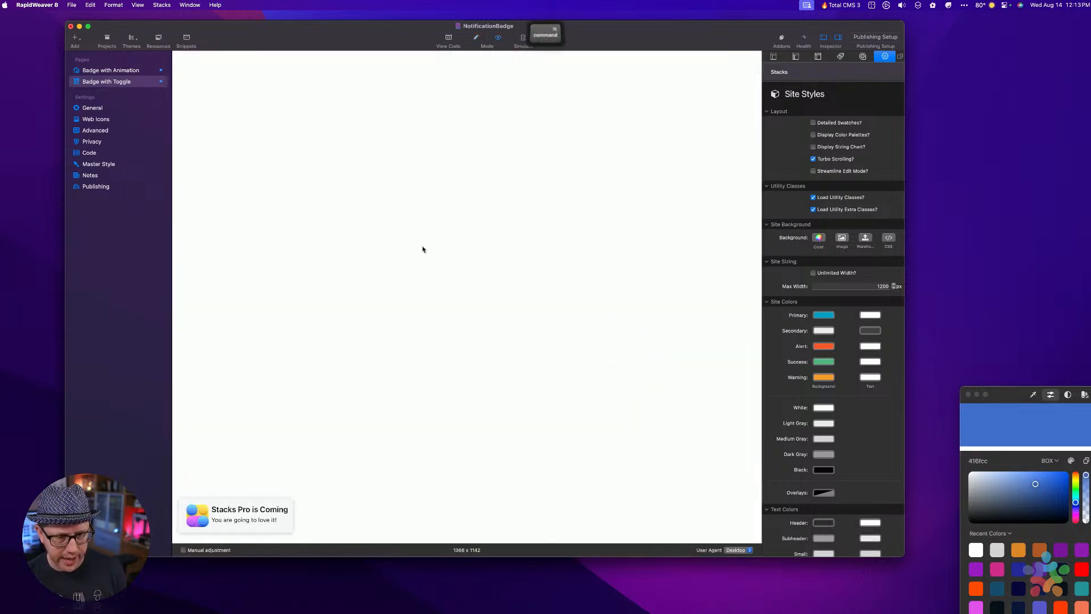
key("super+r")
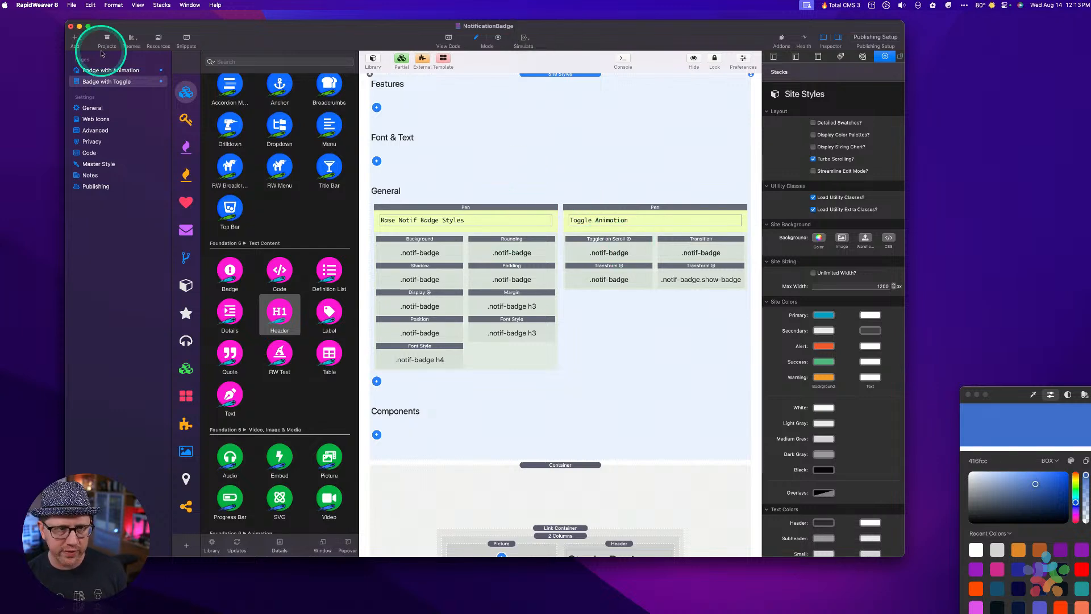
left_click(104, 70)
left_click(106, 82)
left_click(104, 71)
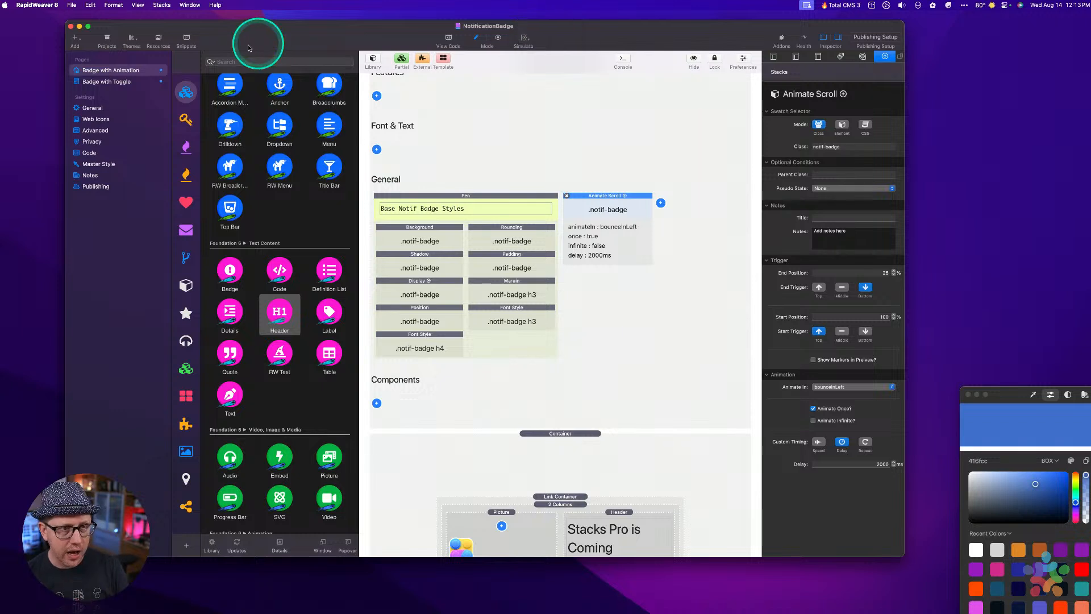
Duplicate the Badge with Toggle page and name the copy Badge with CTA.
left_click(108, 82)
right_click(109, 84)
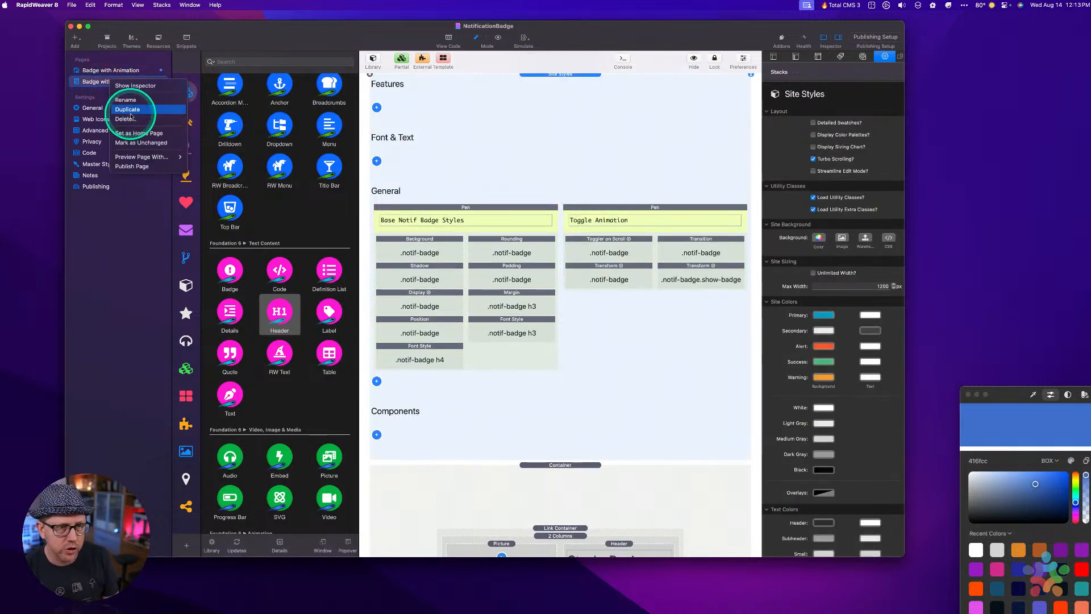
left_click(130, 108)
left_click(122, 92)
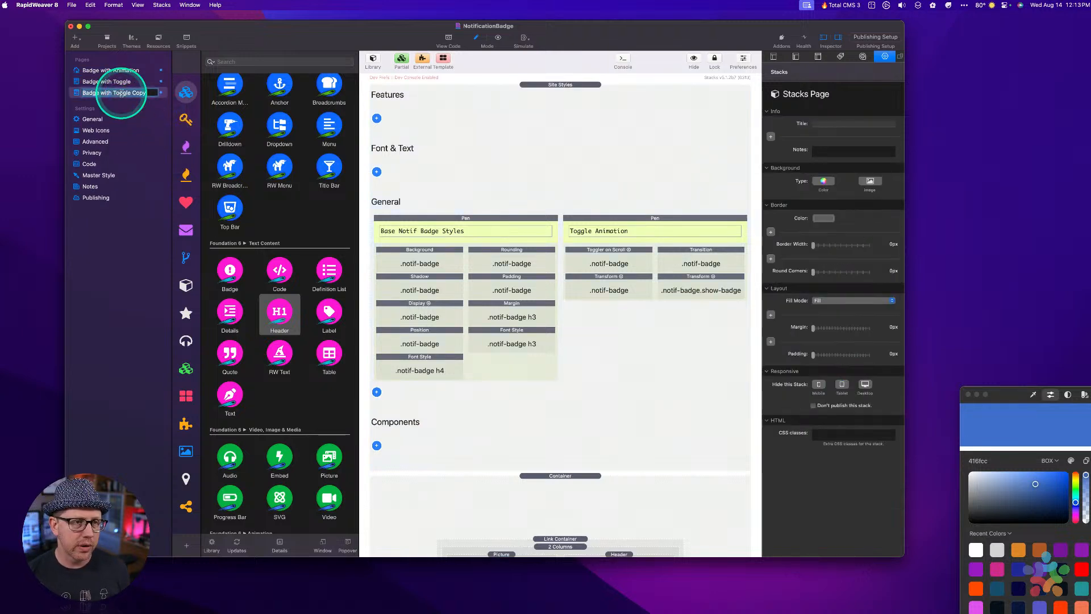
key("alt+BackSpace")
key("alt+BackSpace")
type("CTA")
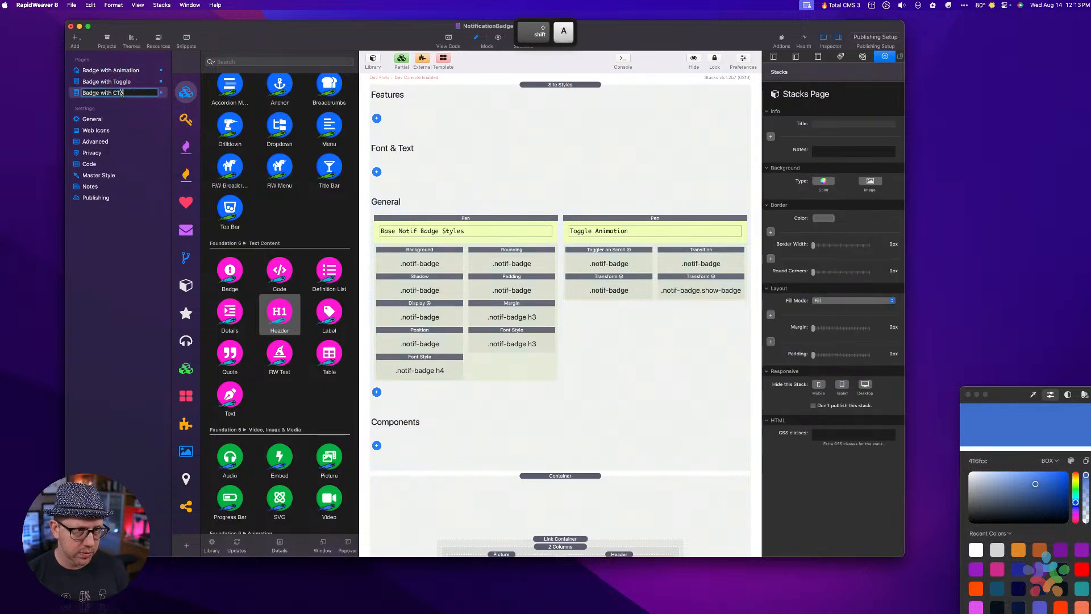
key("Return")
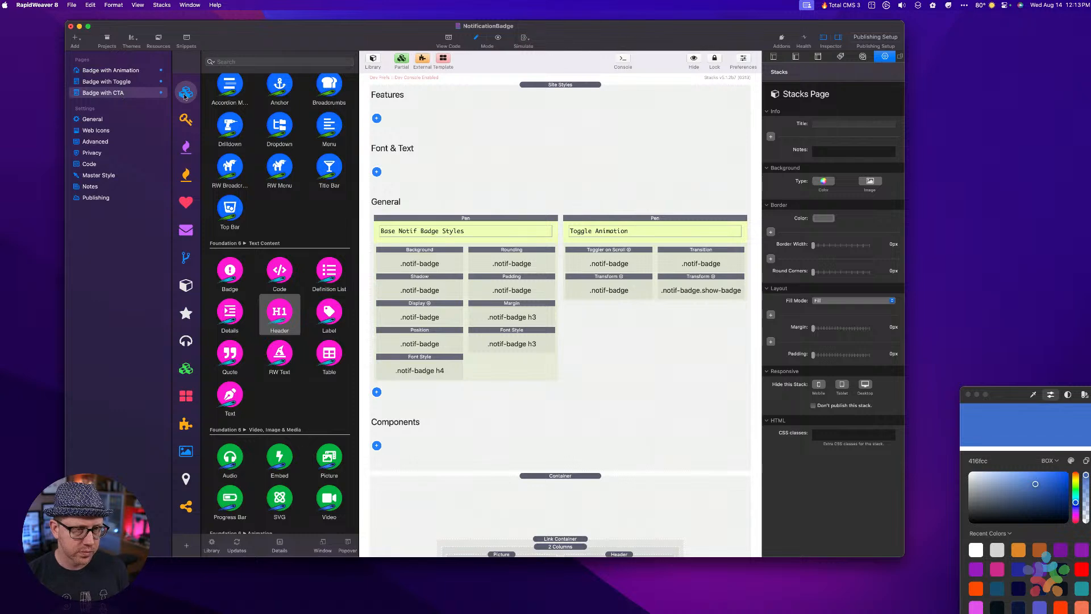
On the Badge with CTA page, delete the Toggler on Scroll swatch from the Toggle Animation pen.
left_click(626, 366)
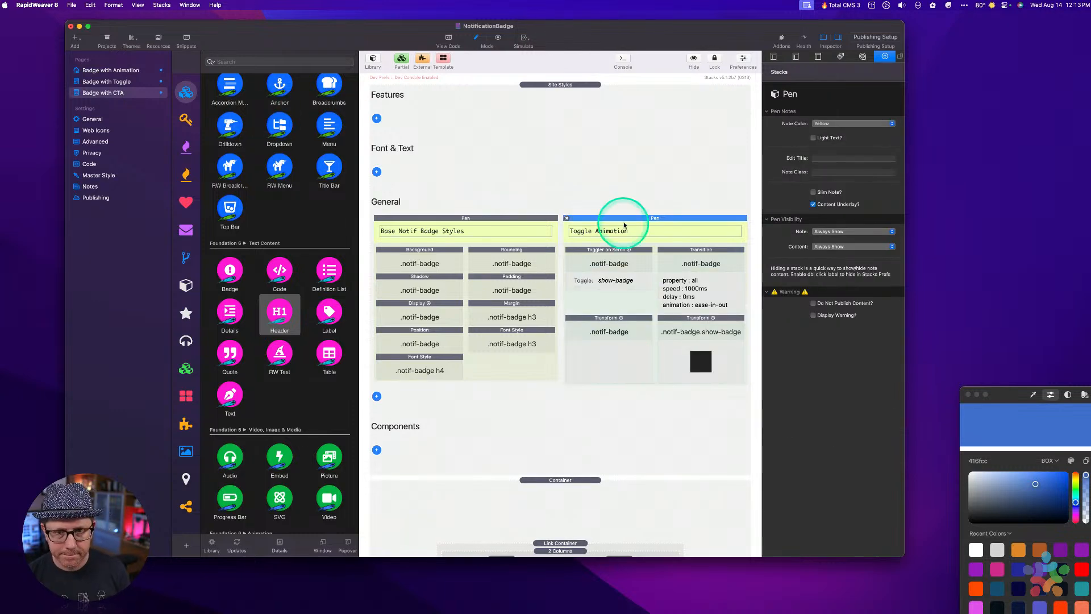
left_click(626, 202)
scroll(625, 208, "down", 3)
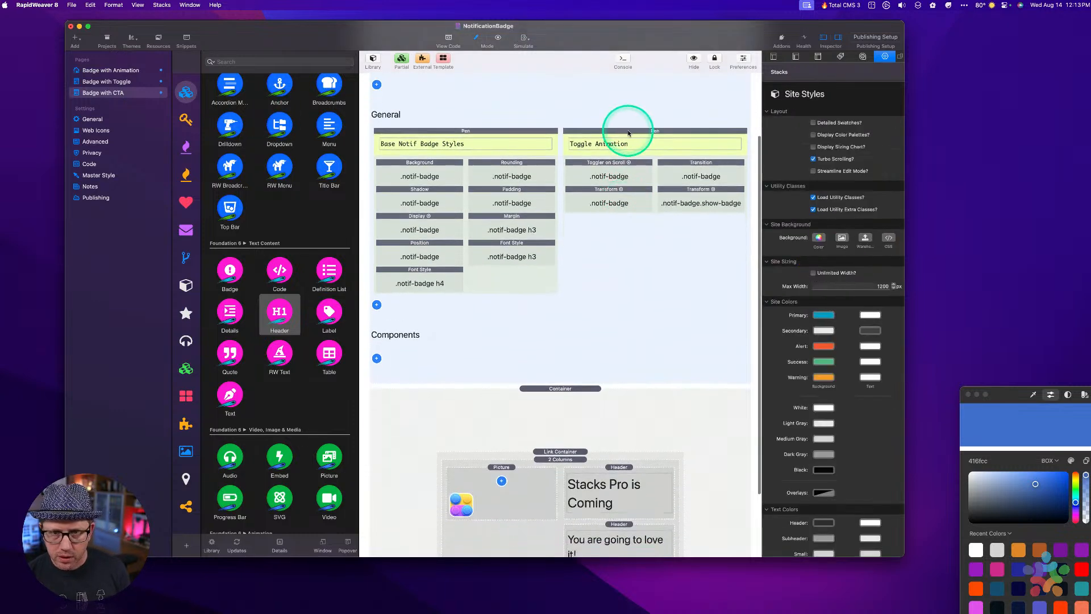
left_click(628, 130)
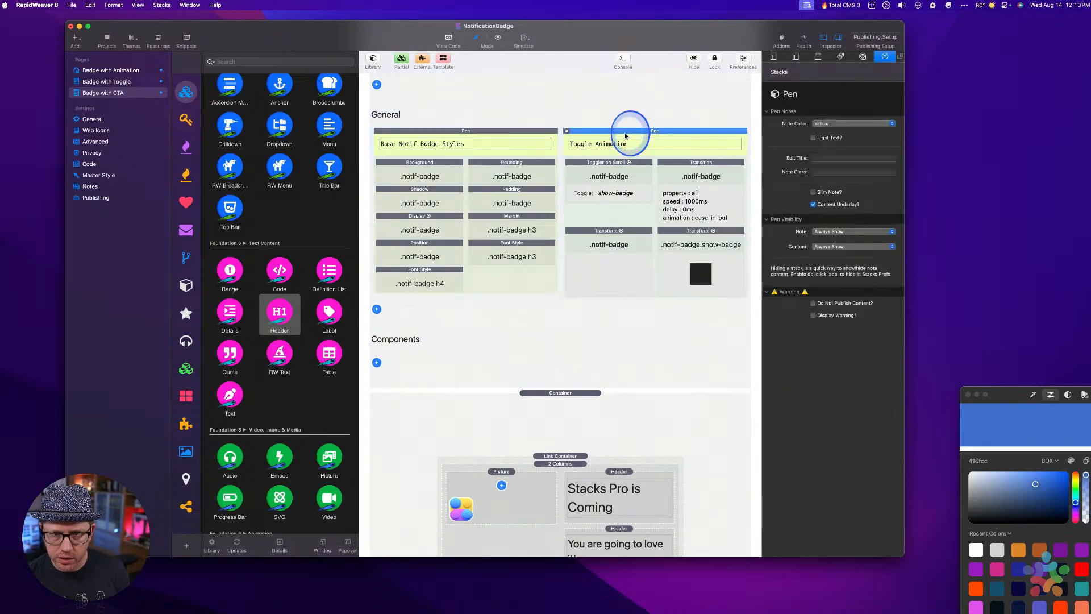
left_click(617, 164)
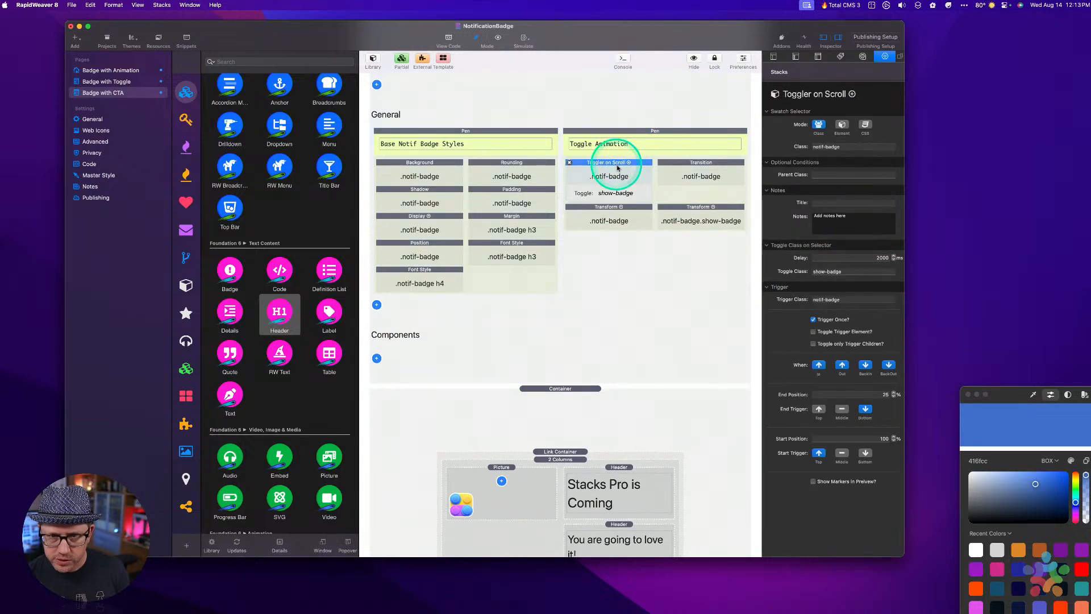
key("Delete")
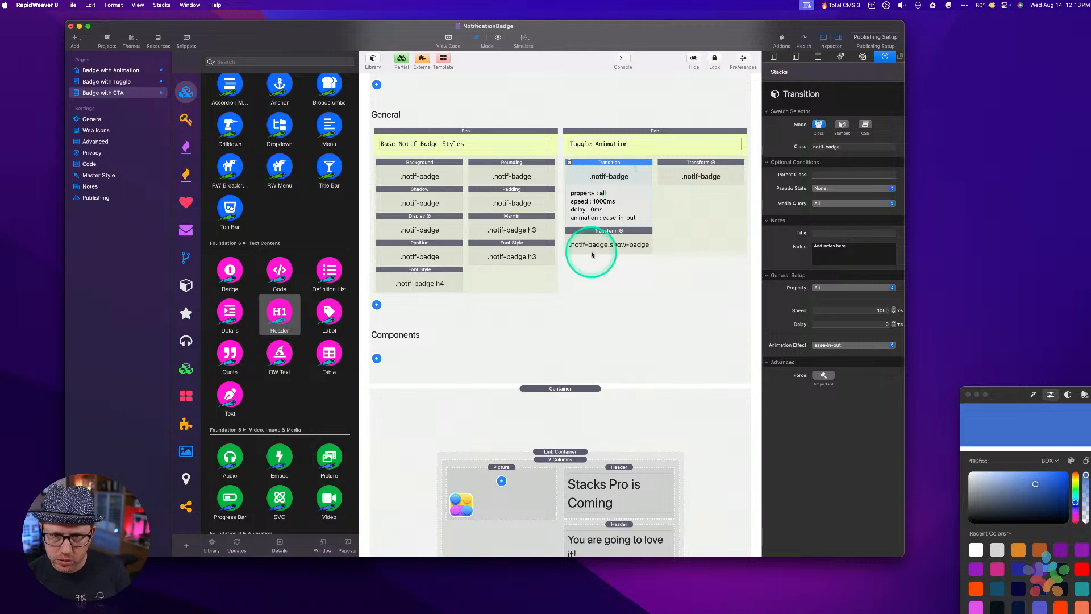
Add a CTA Toggler swatch to the General section of the site styles.
left_click(538, 322)
left_click(377, 381)
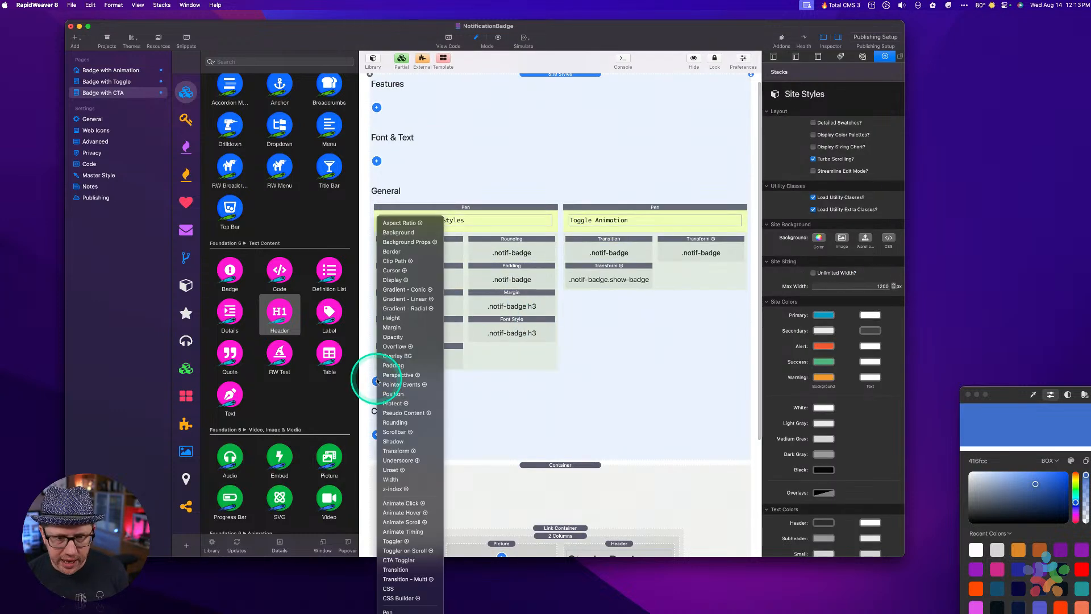
left_click(406, 559)
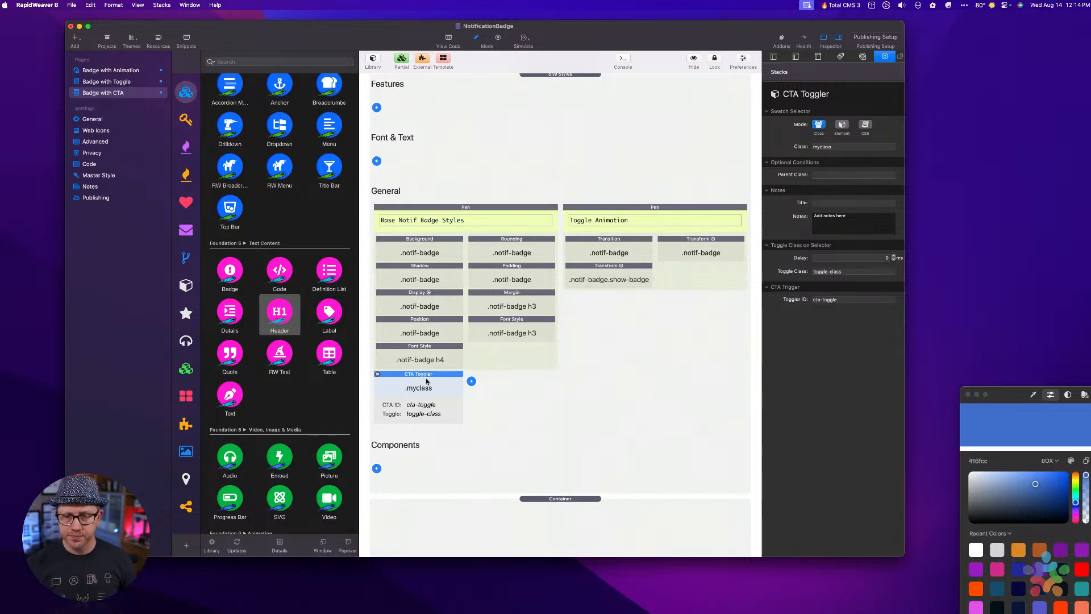
Find the Call To Action stack in the library and place it between the site styles and the badge's container.
scroll(531, 417, "down", 2)
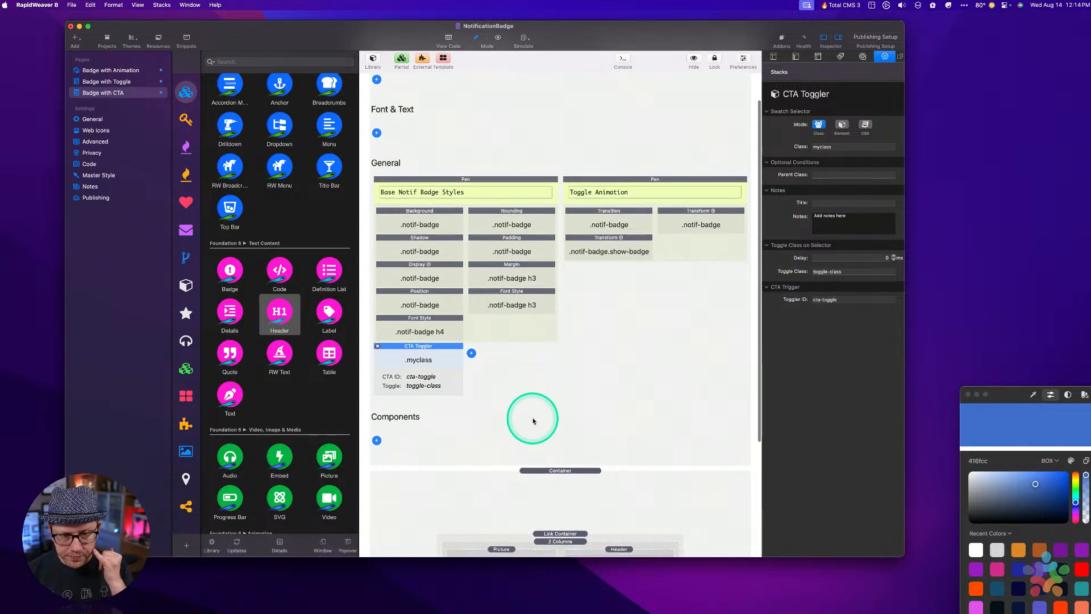
left_click(237, 61)
type("call to")
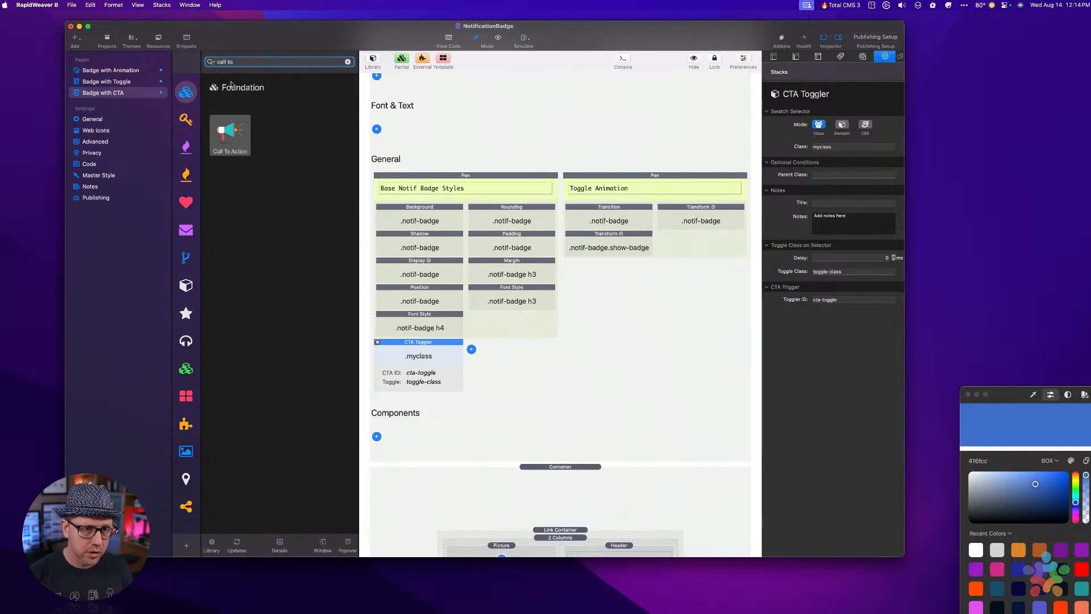
left_click_drag(230, 134, 607, 459)
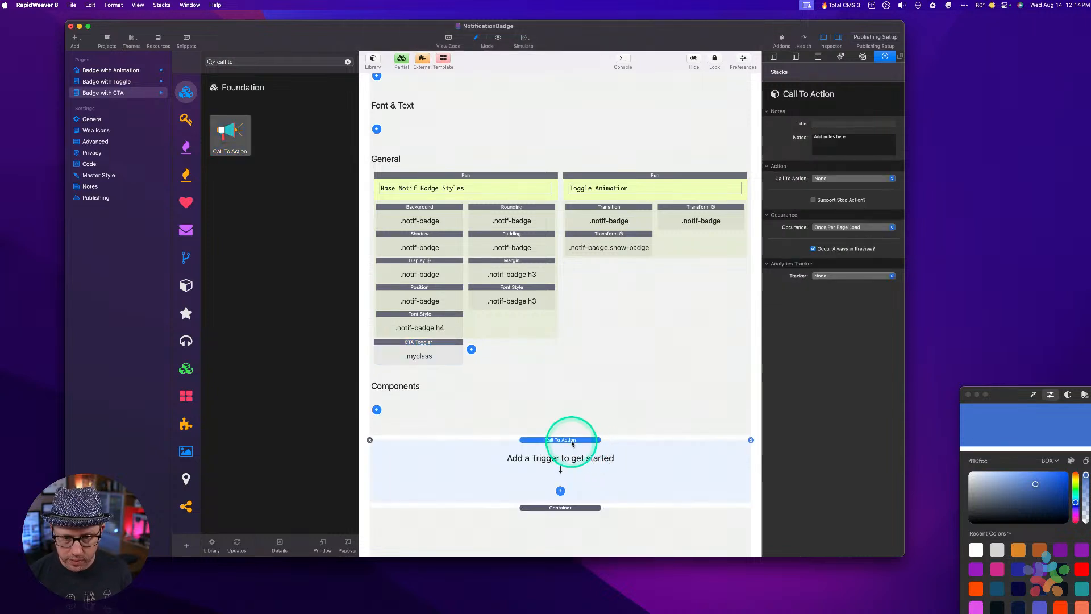
Add a Page Load trigger to the Call To Action stack and set its enter delay to 2 s.
scroll(571, 441, "down", 5)
left_click(560, 354)
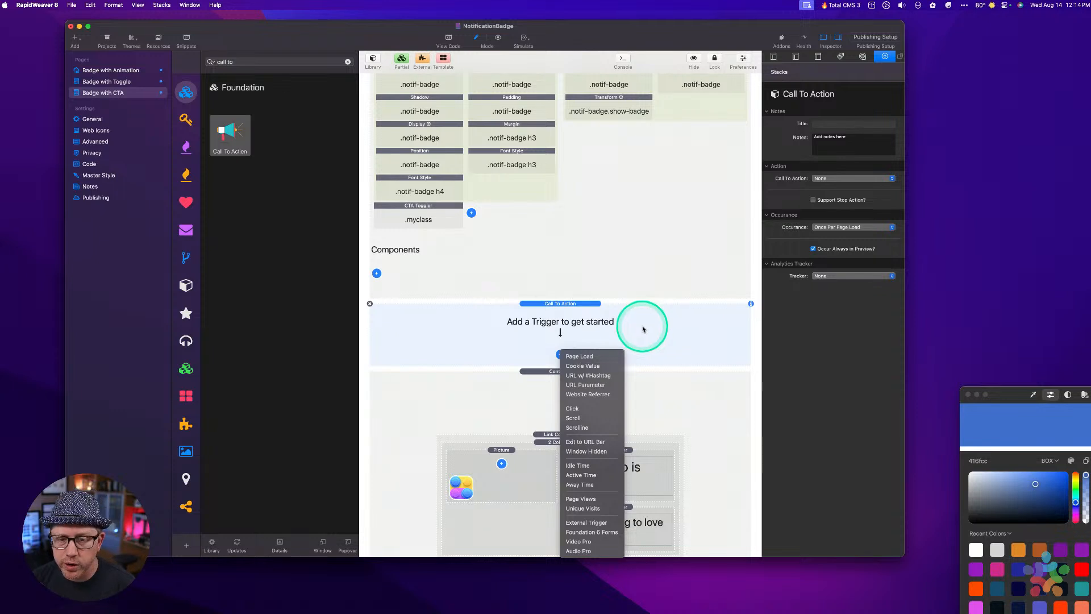
left_click(592, 357)
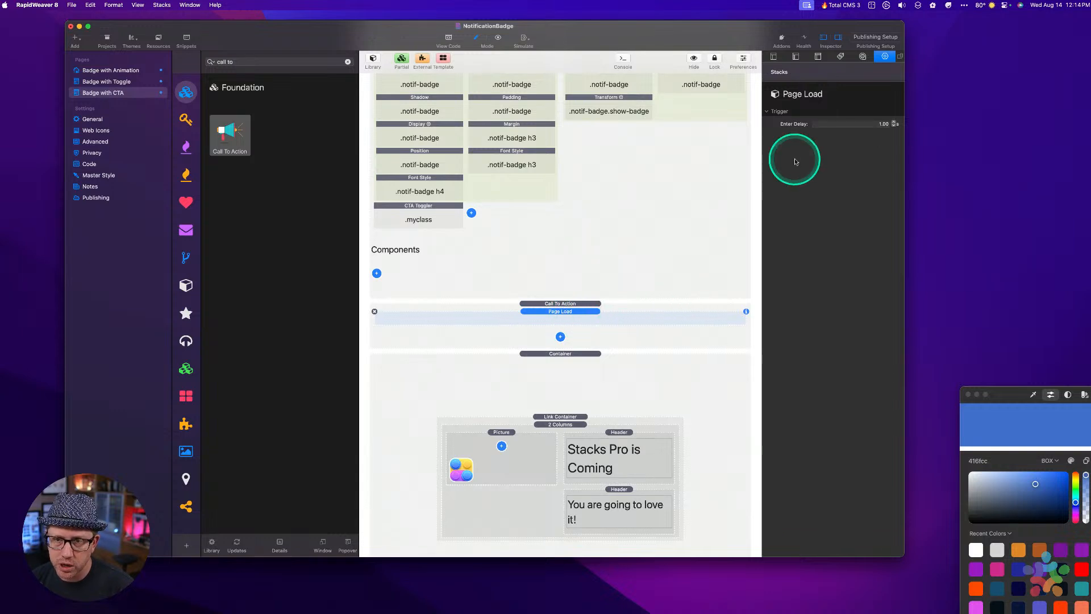
left_click(856, 124)
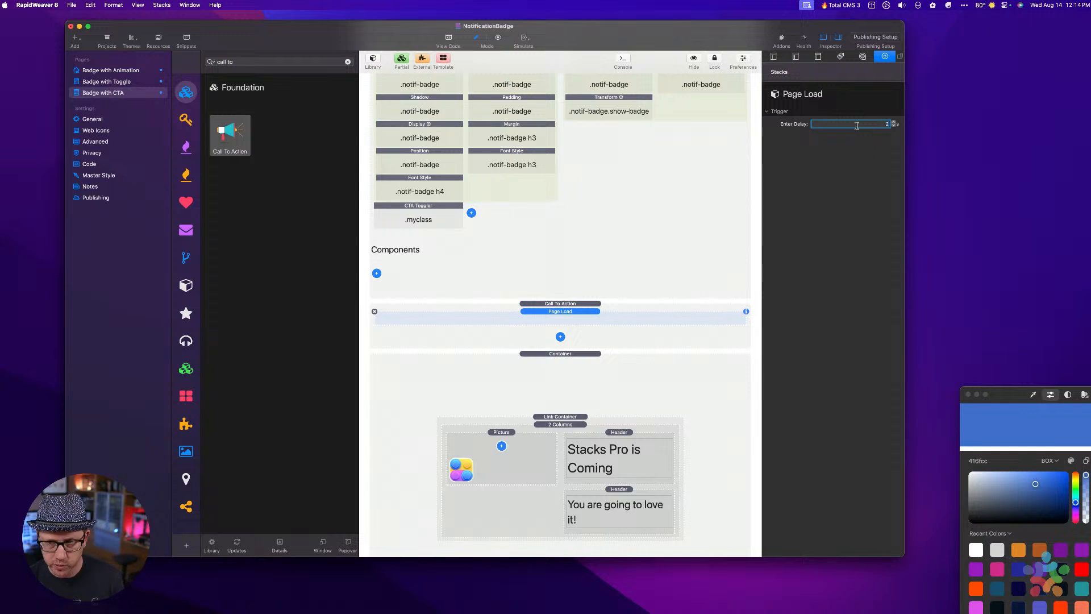
Set the Call To Action stack's action to CTA Toggler (Foundation 6), keeping the toggler ID cta-toggle.
left_click(602, 332)
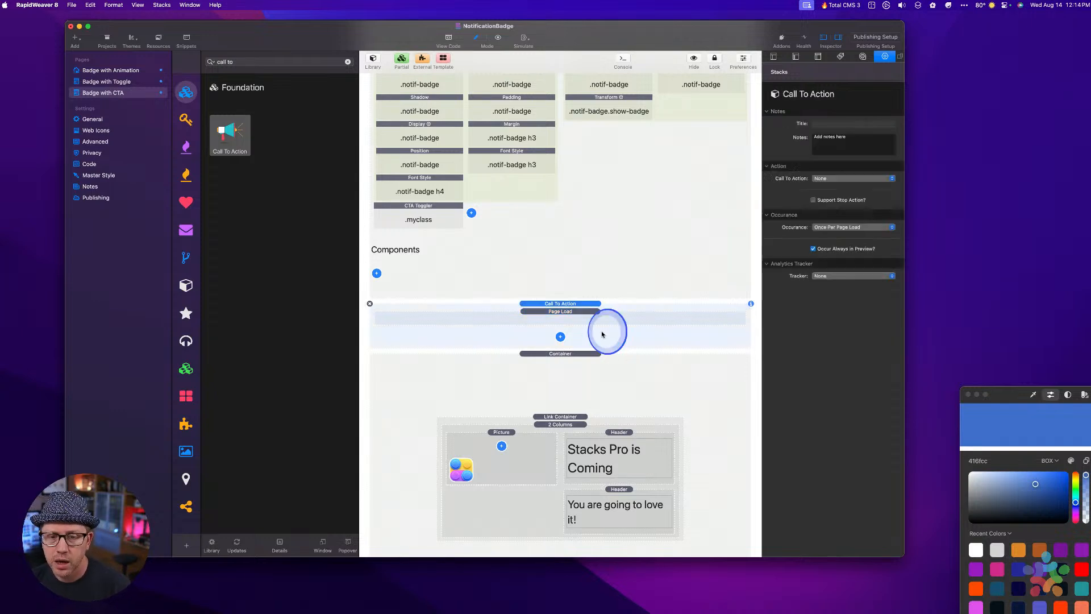
left_click(836, 178)
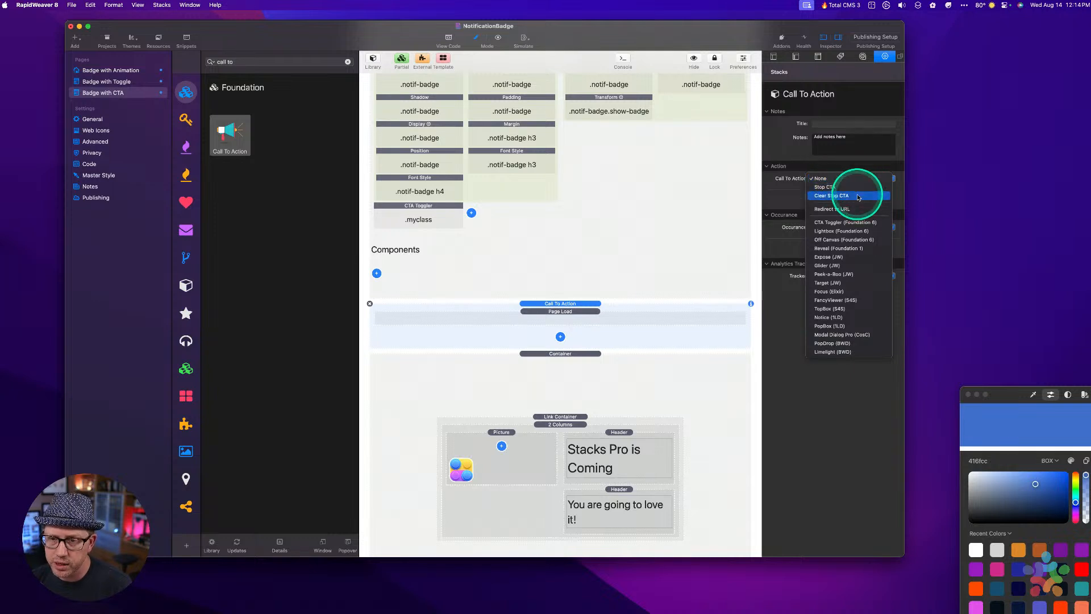
left_click(858, 223)
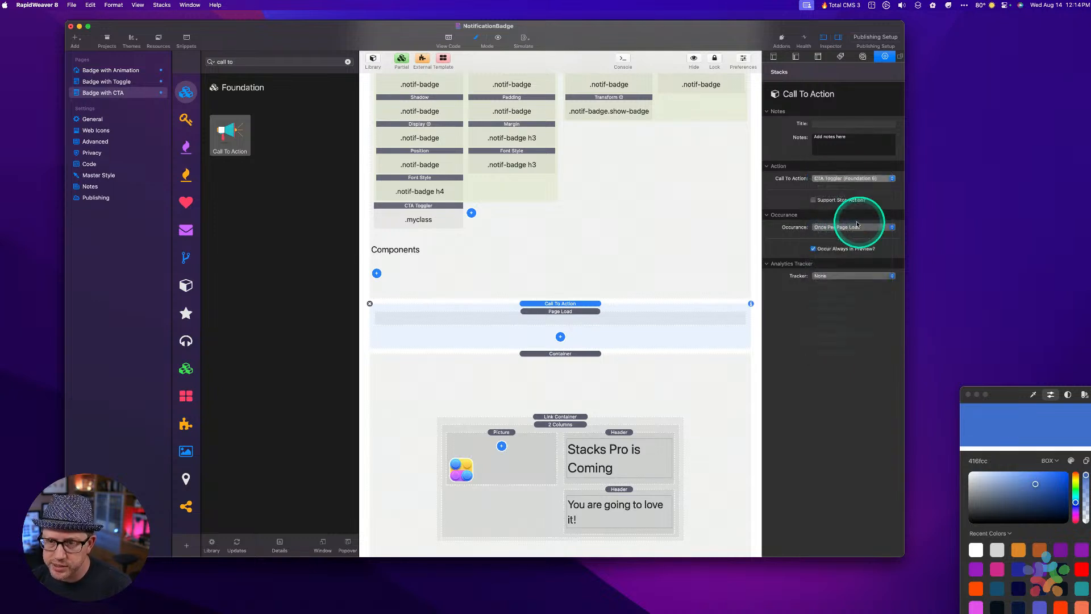
left_click(859, 195)
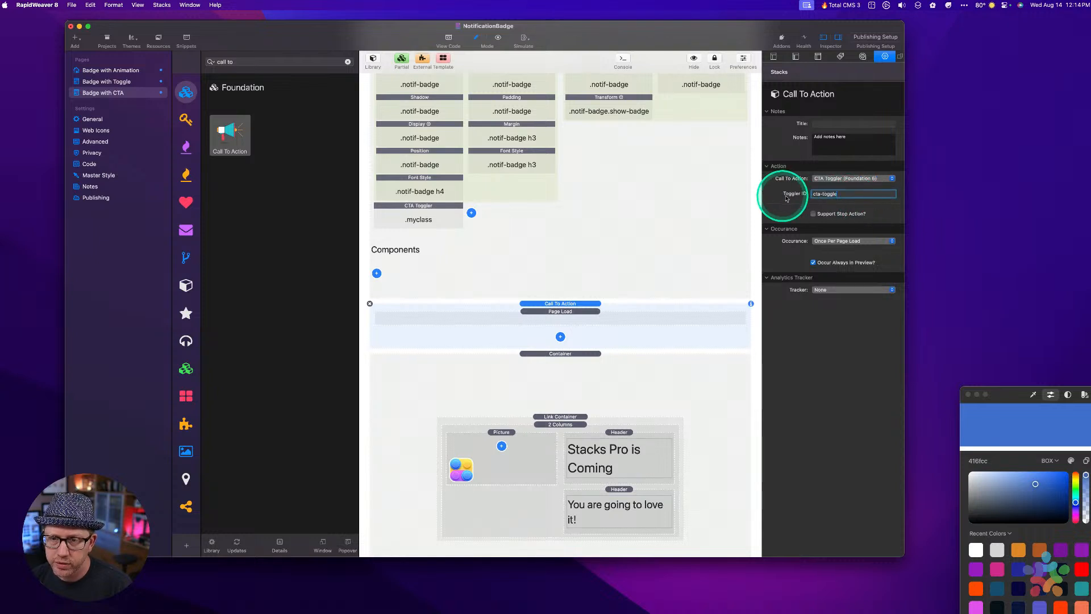
Set the CTA Toggler swatch's class to notif-badge and its toggle class to show-badge.
left_click(424, 211)
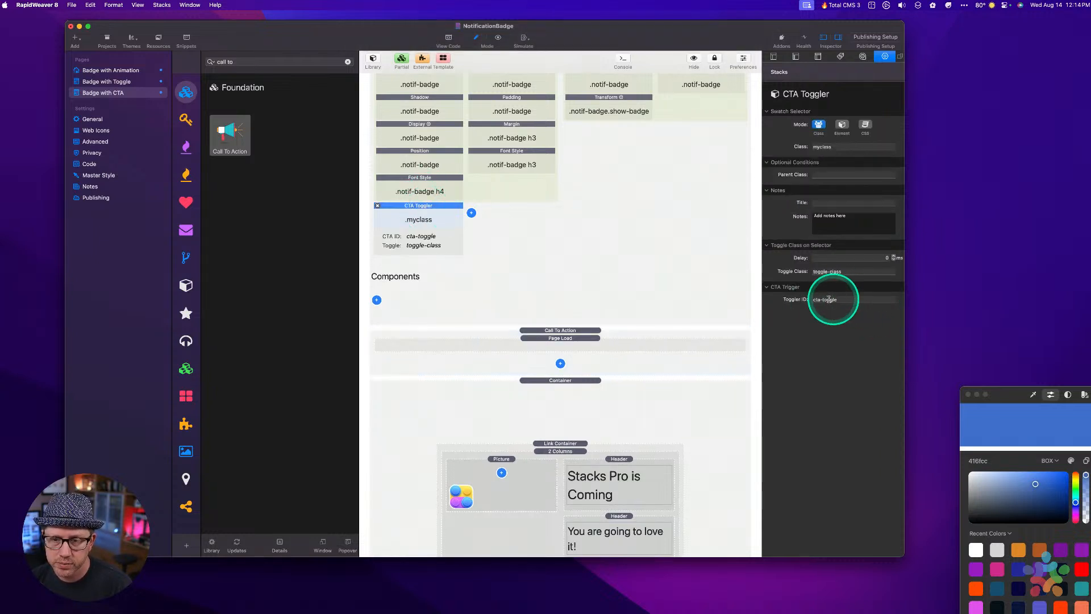
left_click(839, 146)
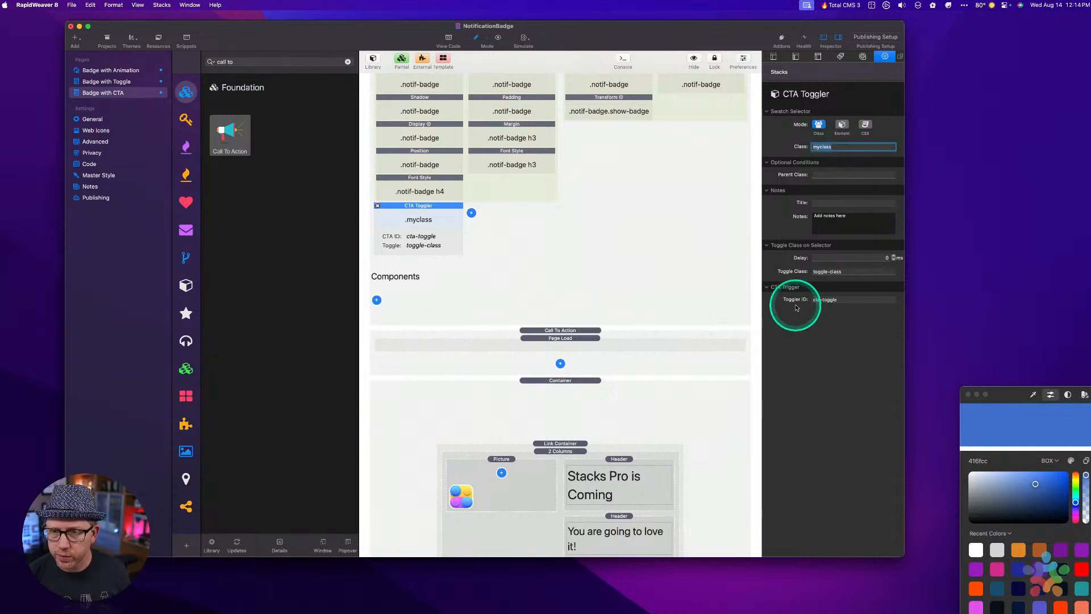
key("alt+super+space")
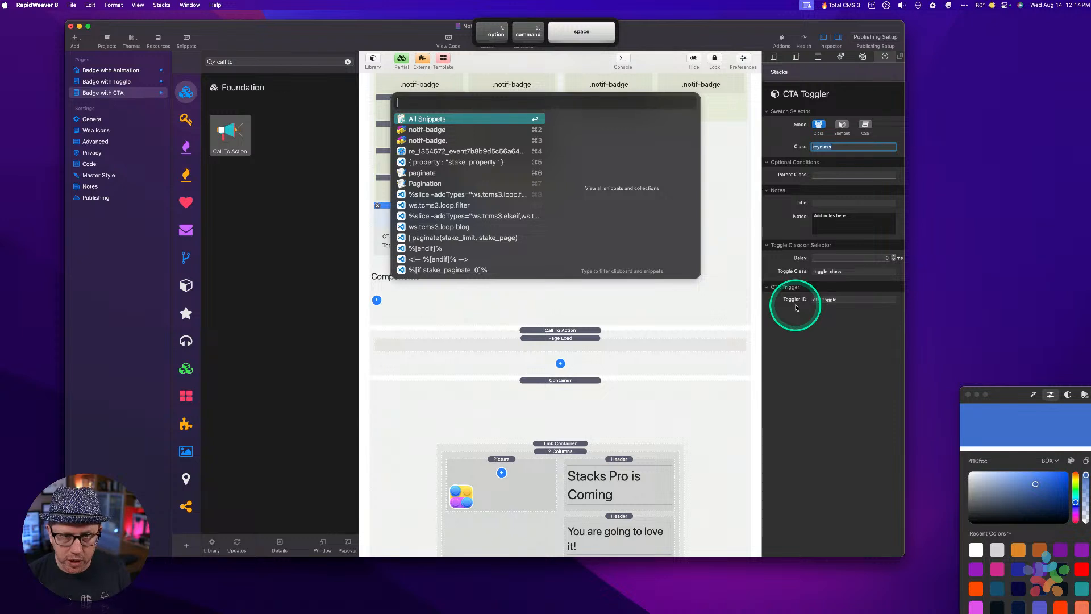
key("Down")
key("Return")
key("Tab")
triple_click(846, 271)
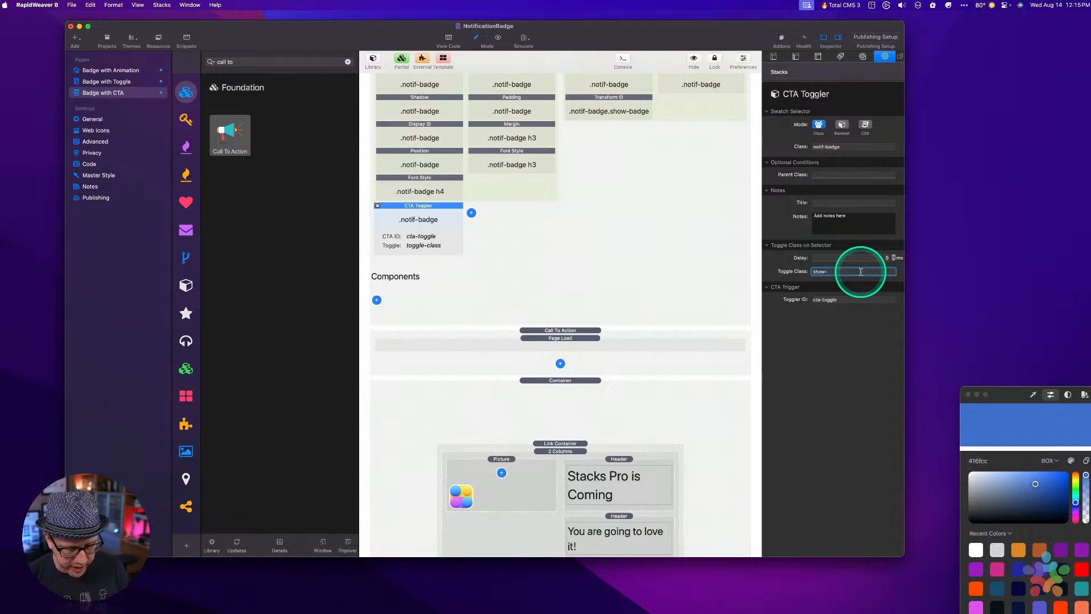
key("Tab")
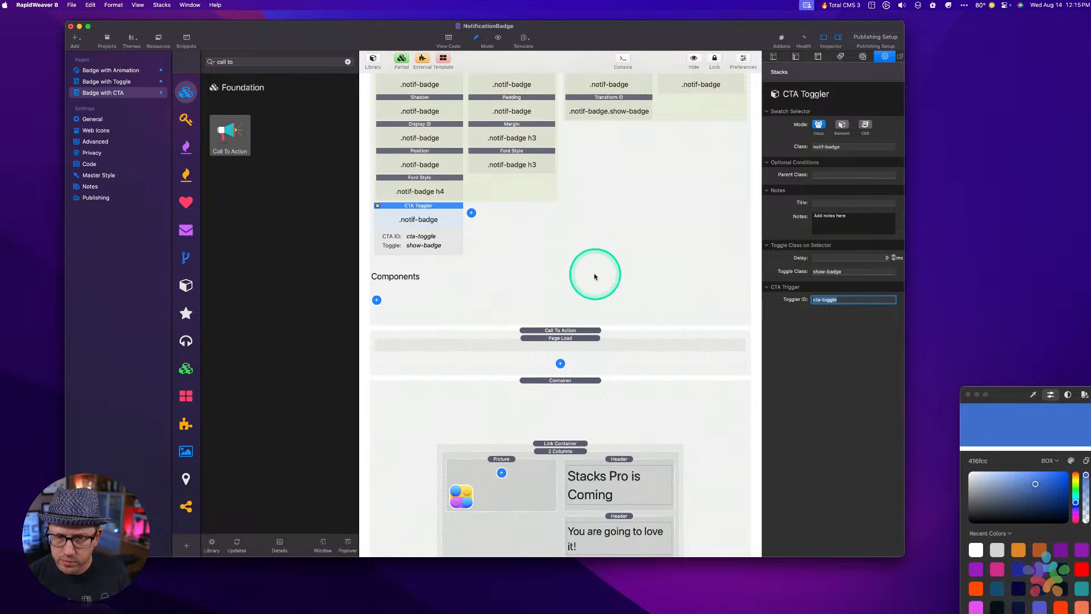
Check the Call To Action stack's settings against the swatches on the page.
left_click(593, 274)
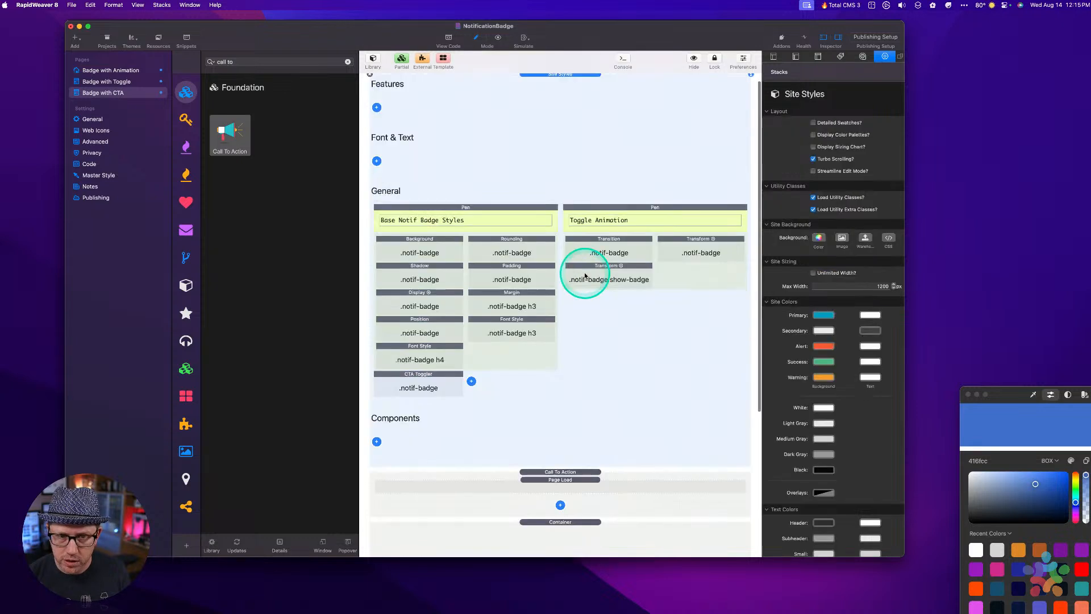
left_click(551, 493)
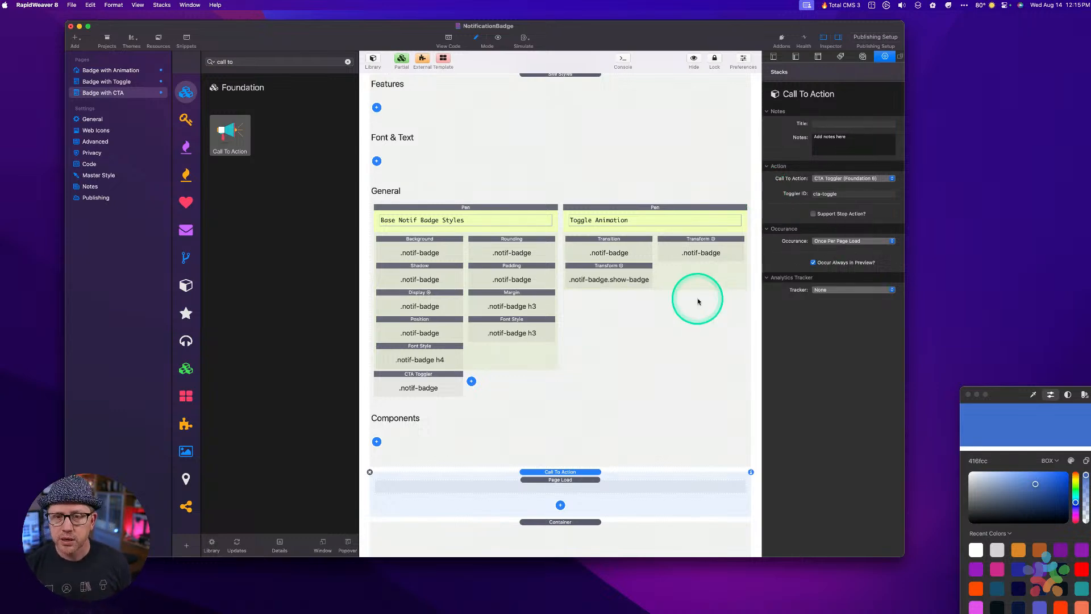
scroll(651, 348, "down", 3)
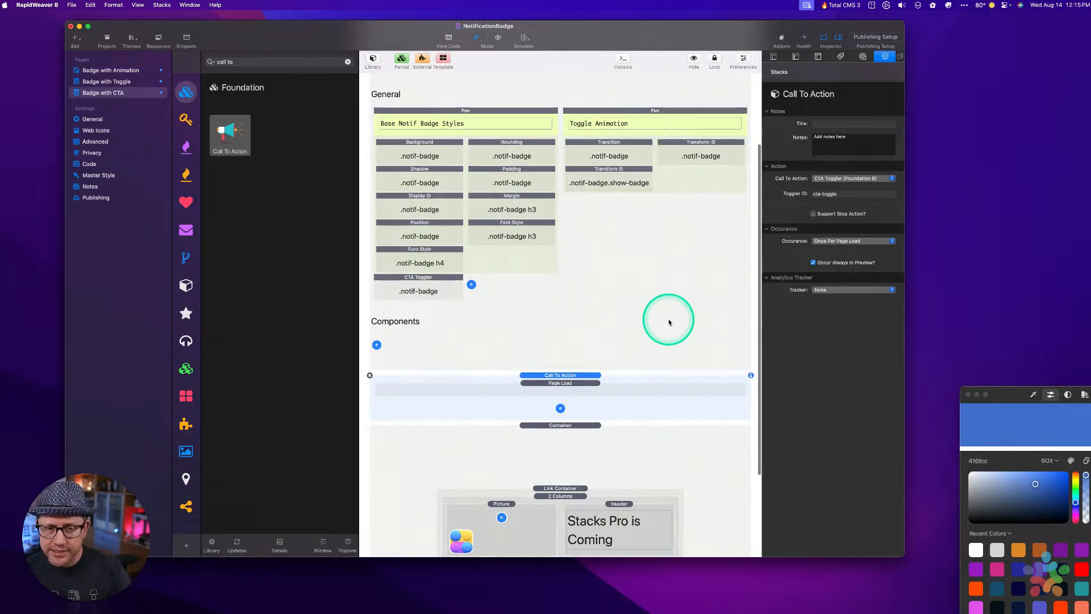
Compare the toggle page's swatches with the other versions and preview the Badge with Animation and Badge with CTA pages.
left_click(117, 82)
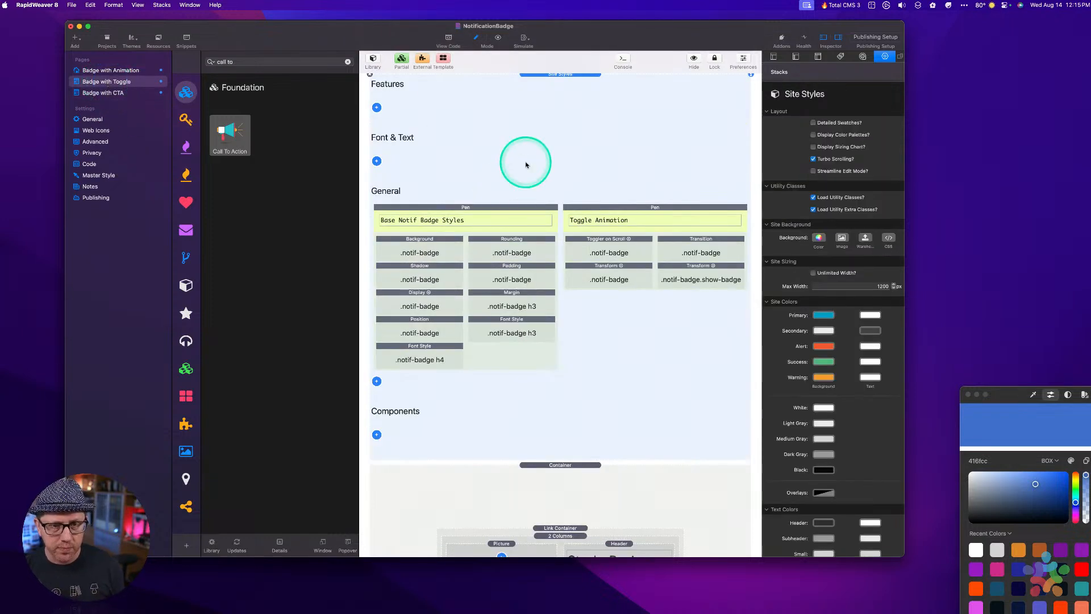
scroll(539, 256, "down", 2)
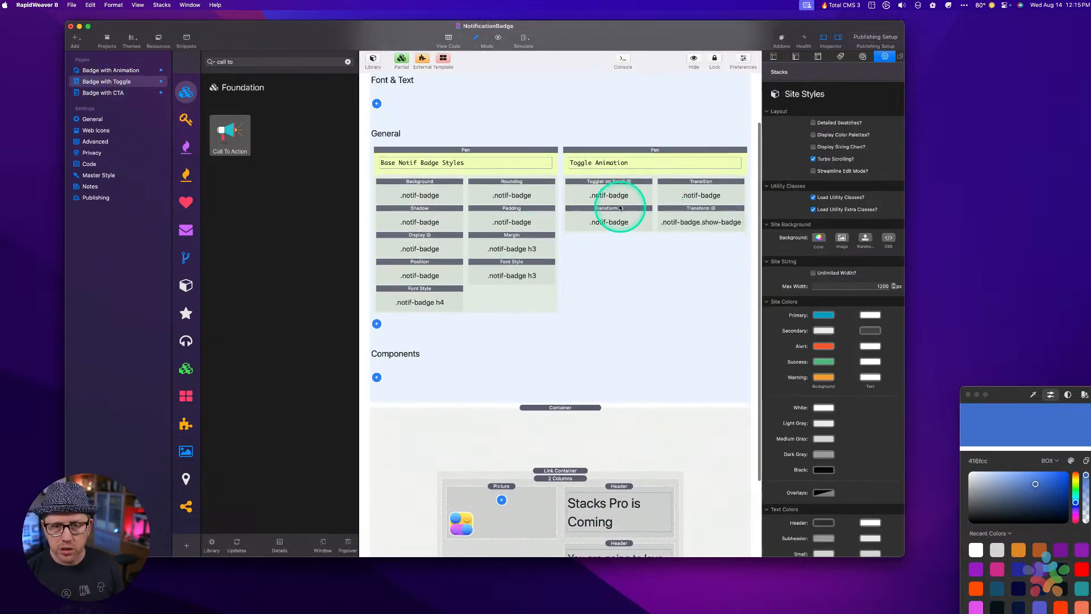
left_click(103, 70)
key("super+r")
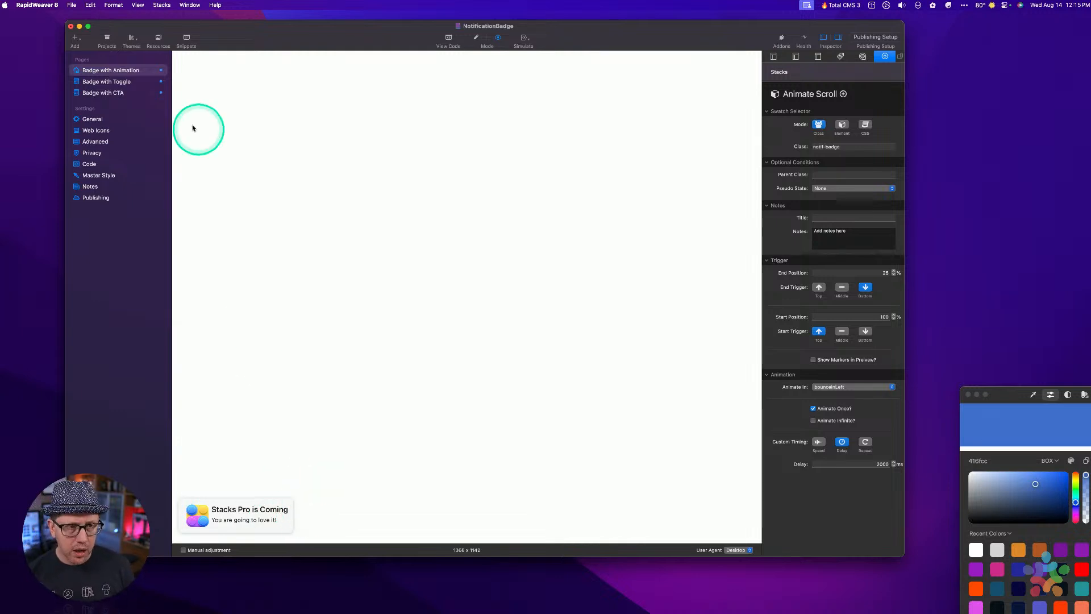
left_click(116, 95)
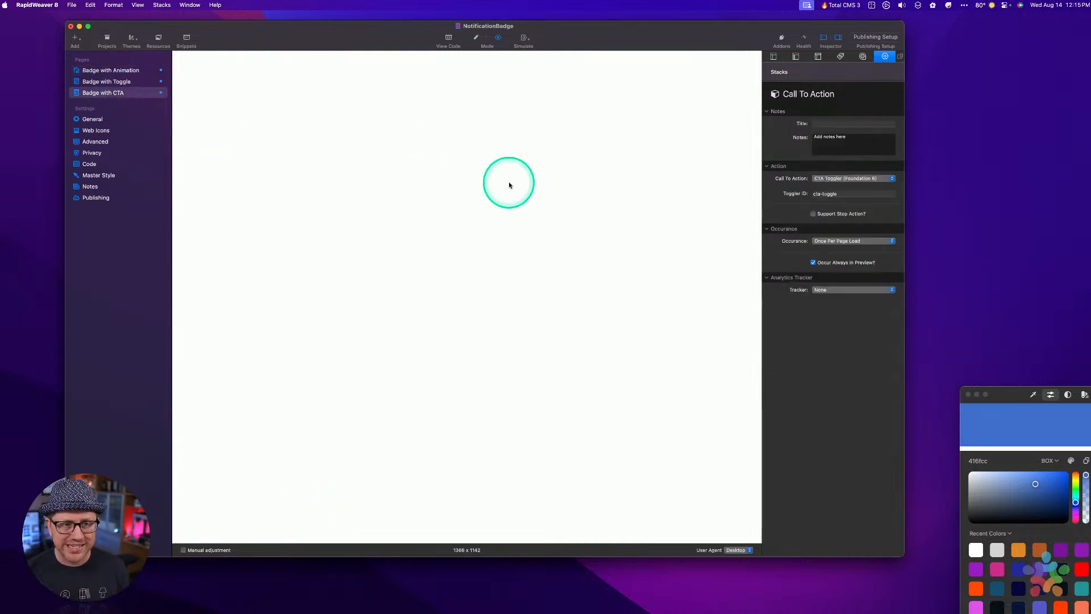
key("super+r")
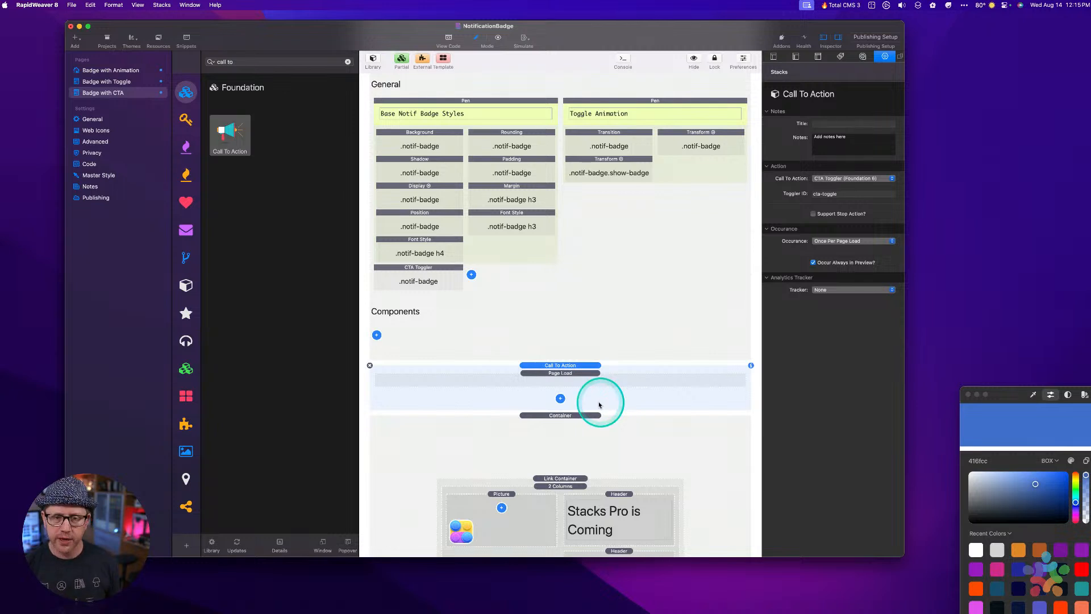
Try the Once Per Session, Once per Time Period and Only Once occurrence options on the Call To Action stack.
left_click(857, 241)
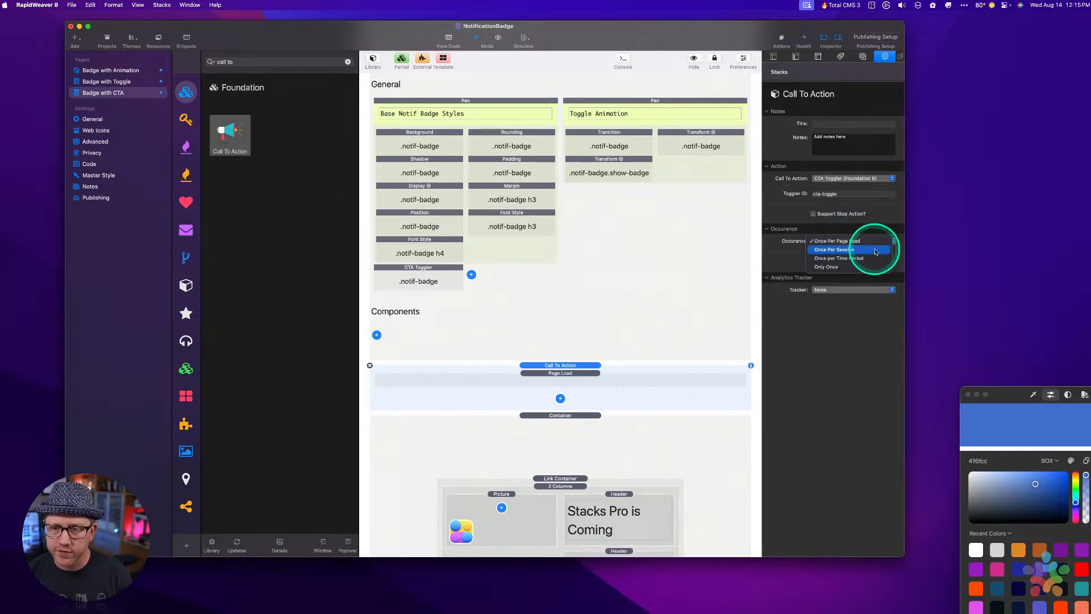
left_click(870, 250)
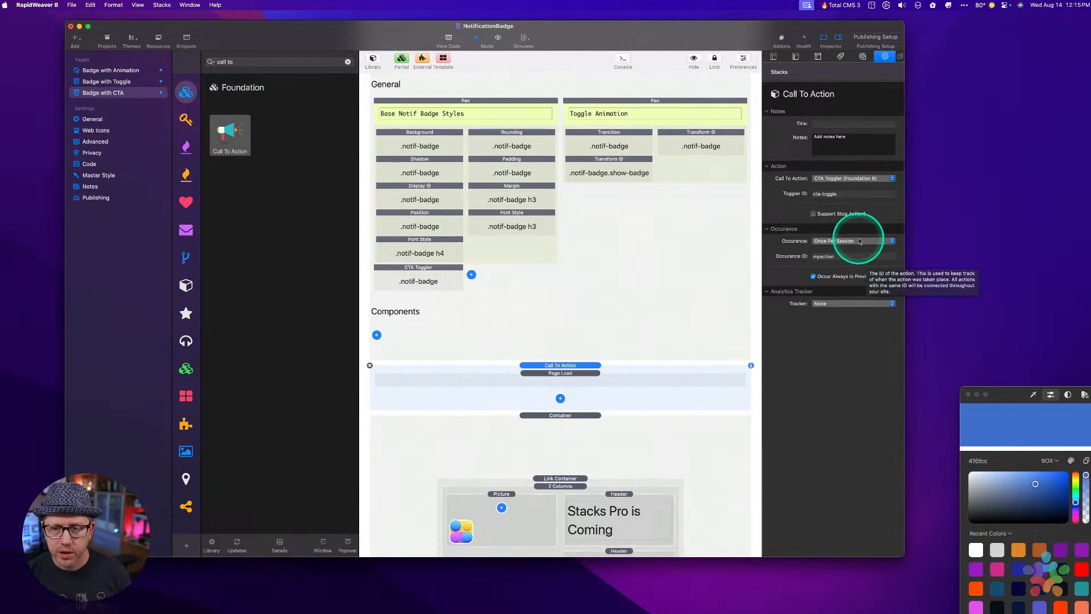
left_click(860, 241)
left_click(853, 252)
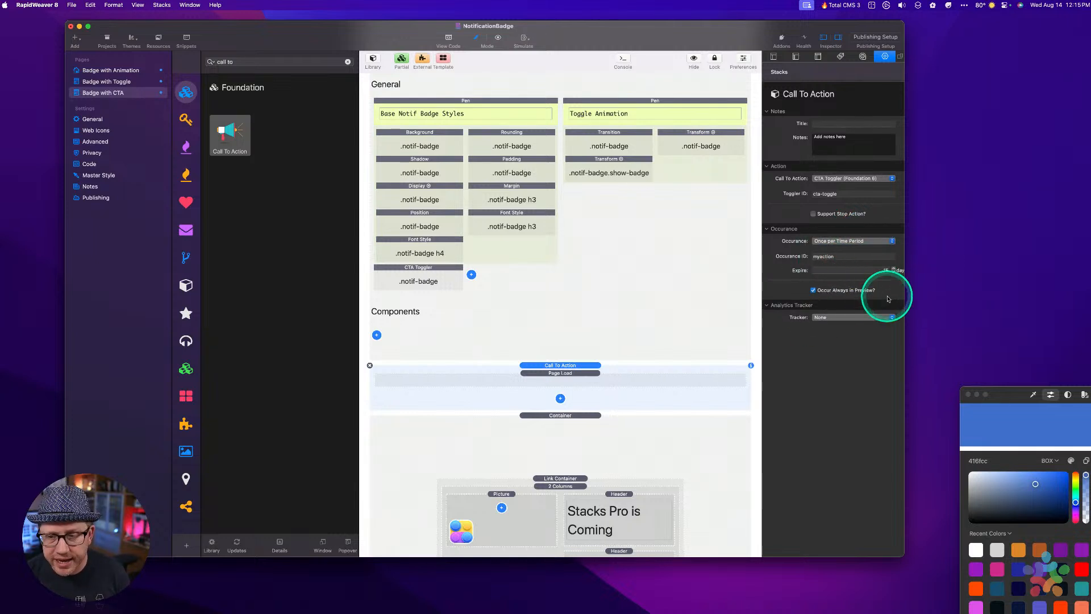
left_click(850, 241)
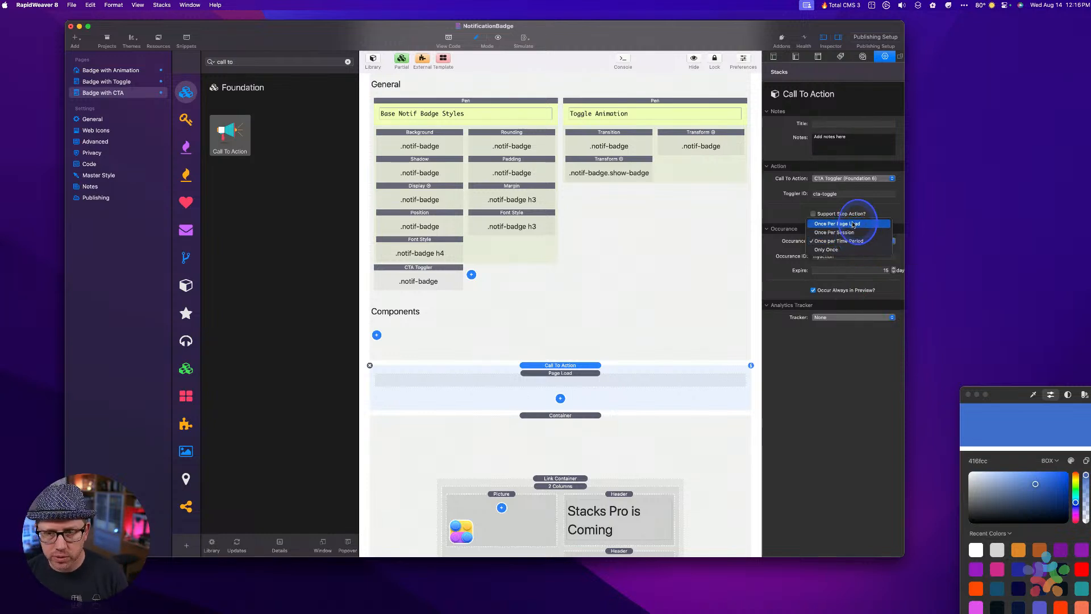
left_click(838, 233)
left_click(840, 243)
left_click(842, 264)
left_click(840, 243)
left_click(841, 266)
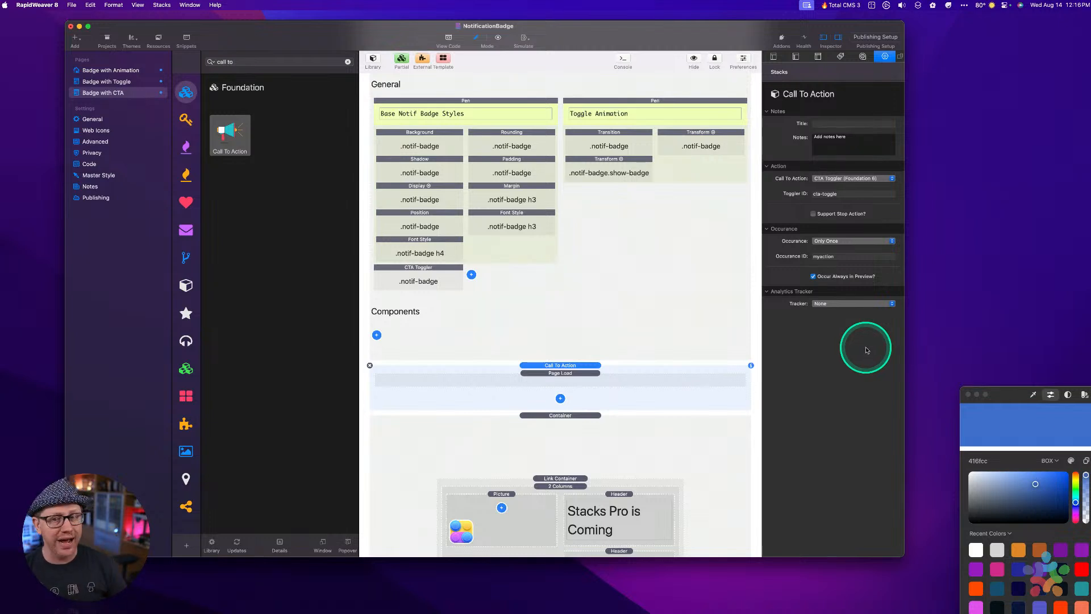
Set the Call To Action stack's occurrence to Once Per Session.
left_click(852, 241)
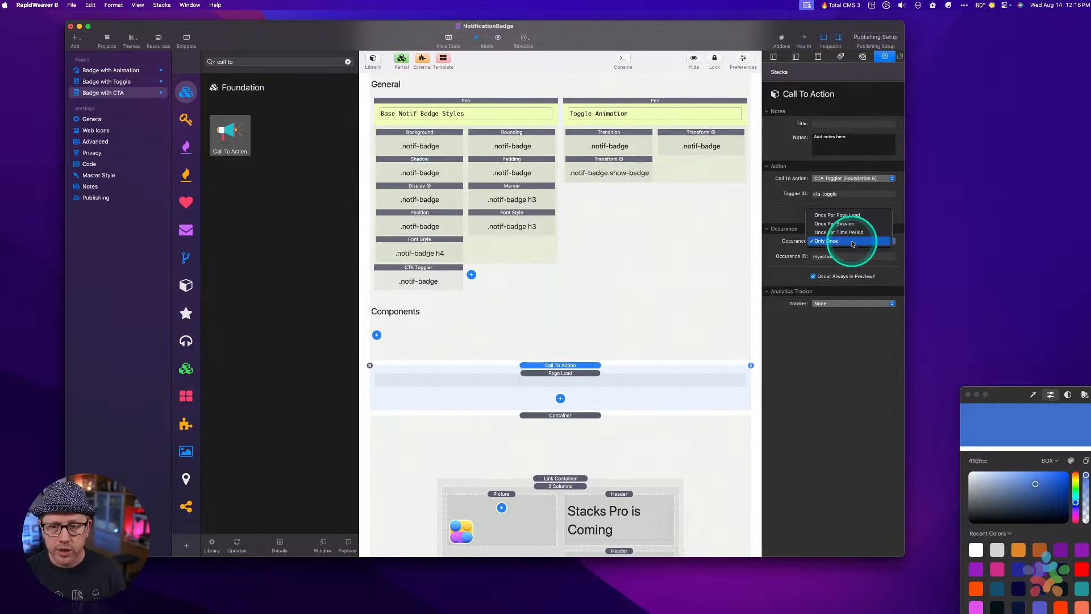
left_click(849, 227)
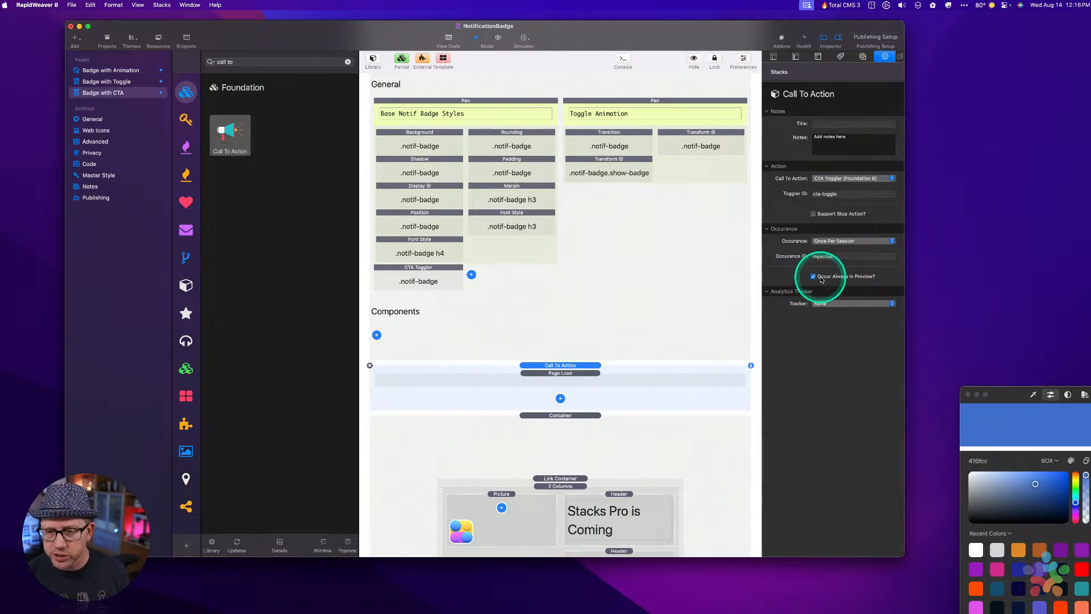
mouse_move(857, 281)
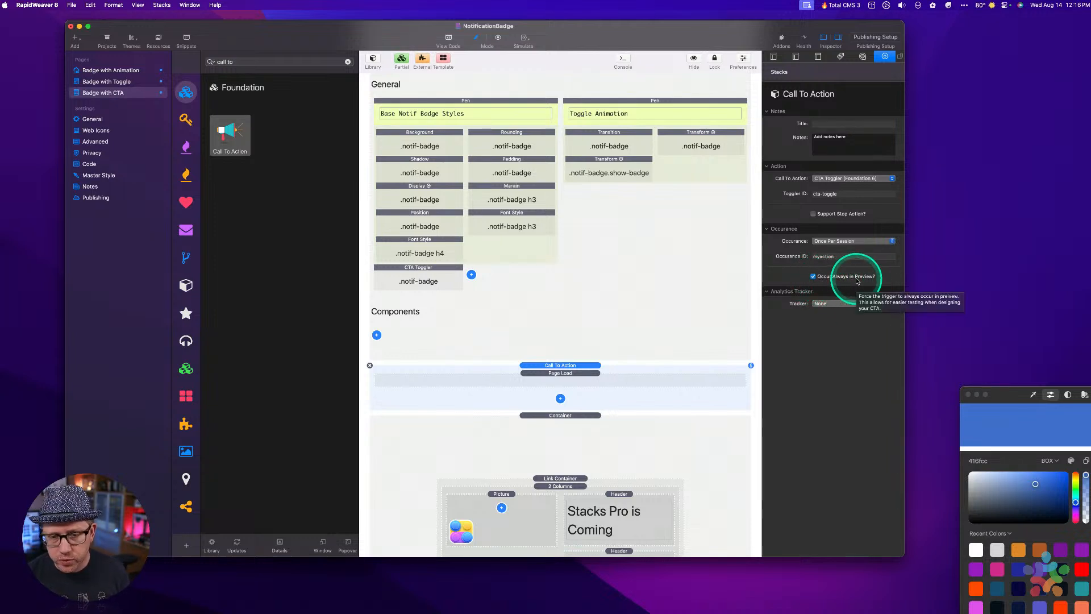
Preview the Badge with CTA page repeatedly to test the badge's once-per-session behaviour, and return to editing.
left_click(515, 318)
key("super+r")
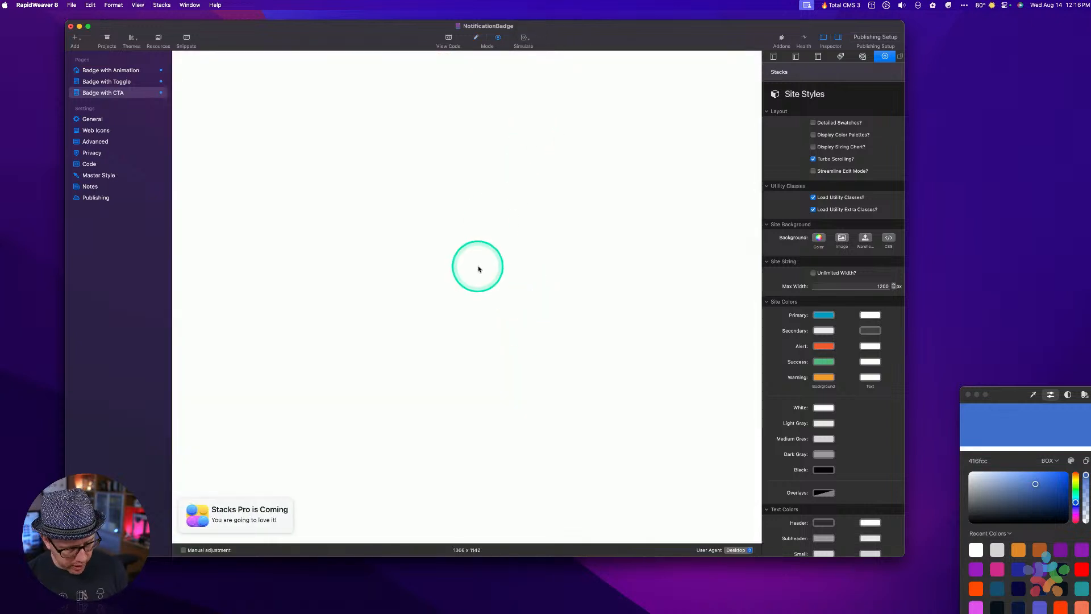
key("super")
key("super+r")
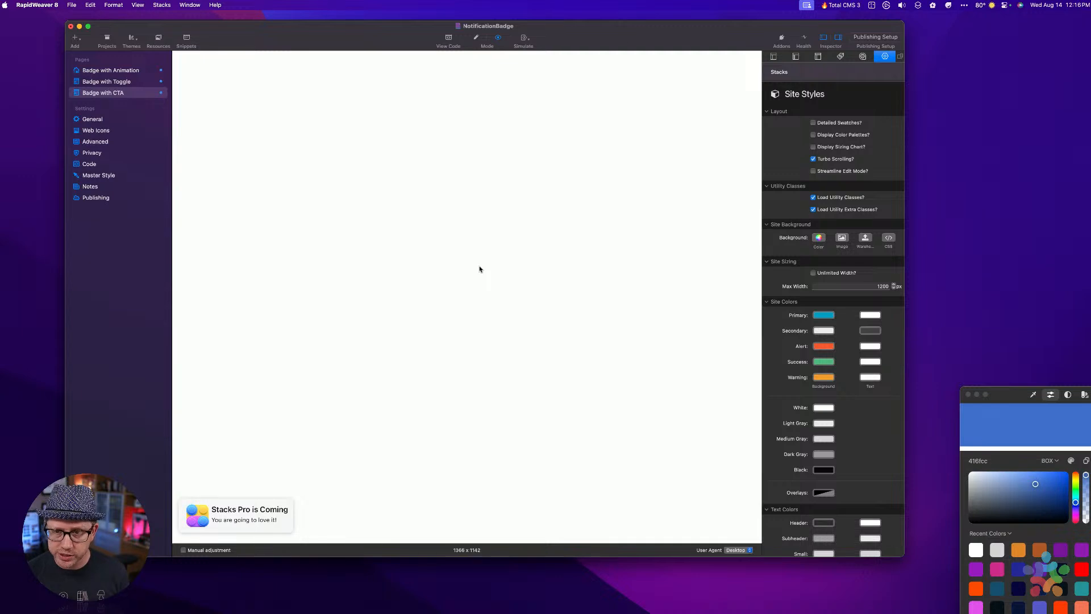
key("super+r")
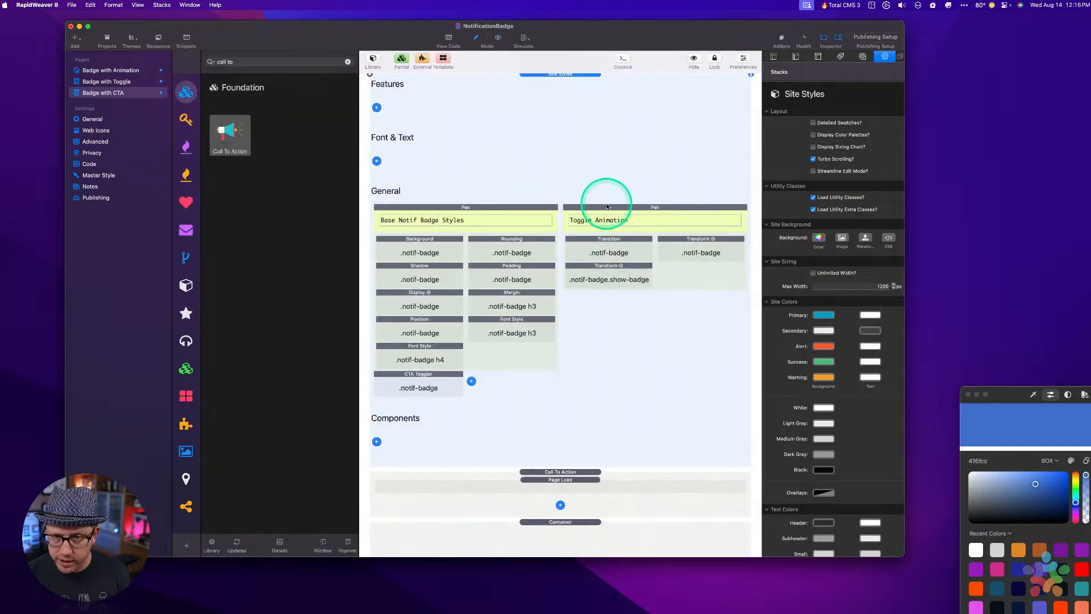
Turn off Occur Always in Preview for the Call To Action stack and preview the page in the Arc browser.
left_click(571, 495)
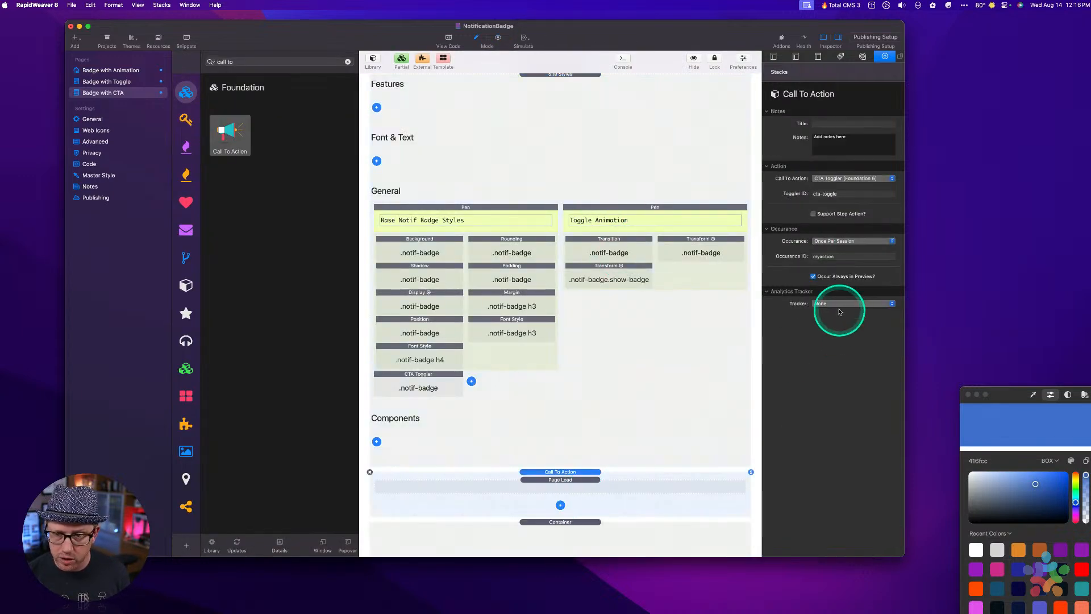
left_click(813, 276)
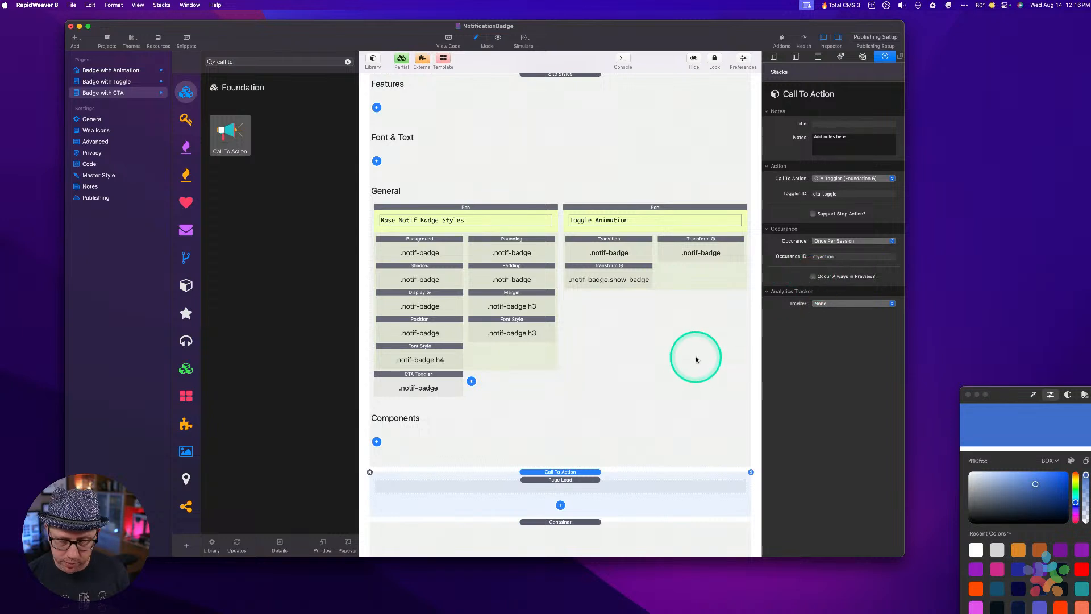
key("super")
key("super+p")
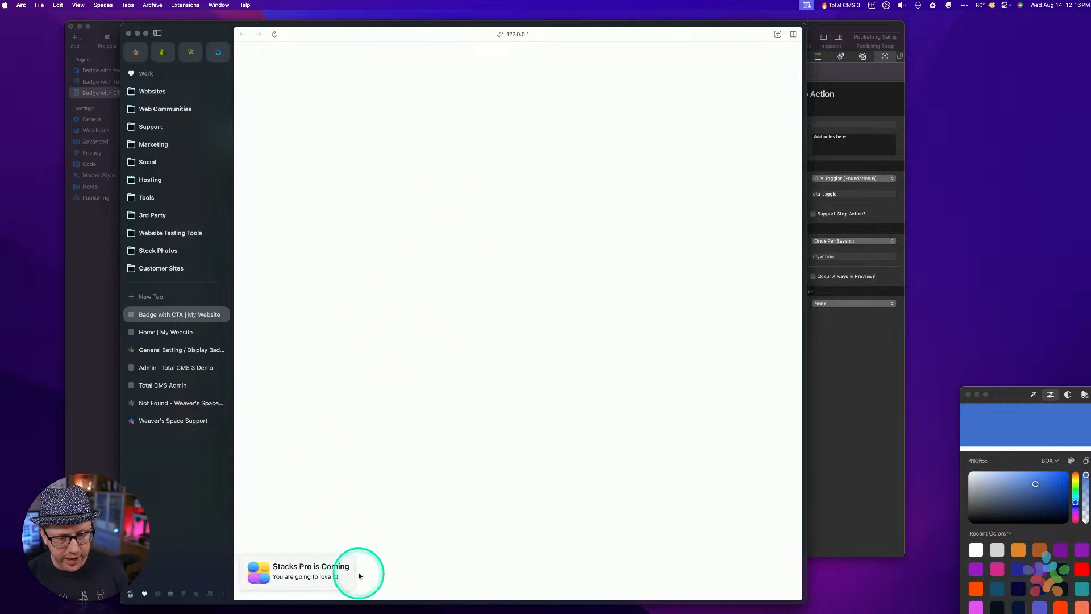
Reload the Badge with CTA page in the browser several times to test whether the badge reappears within the session.
key("super")
key("super+r")
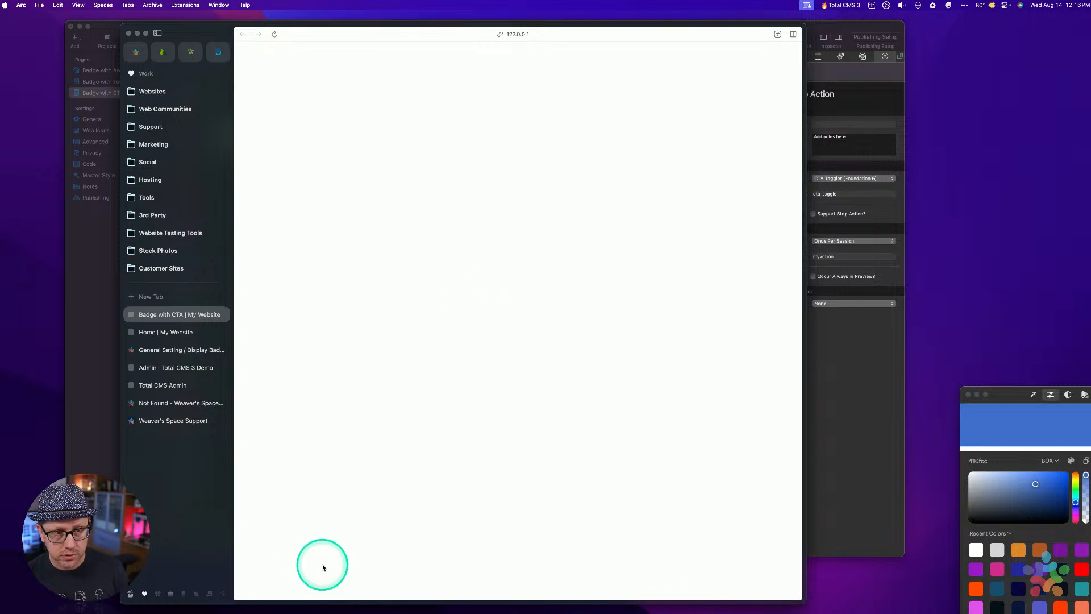
key("super+r")
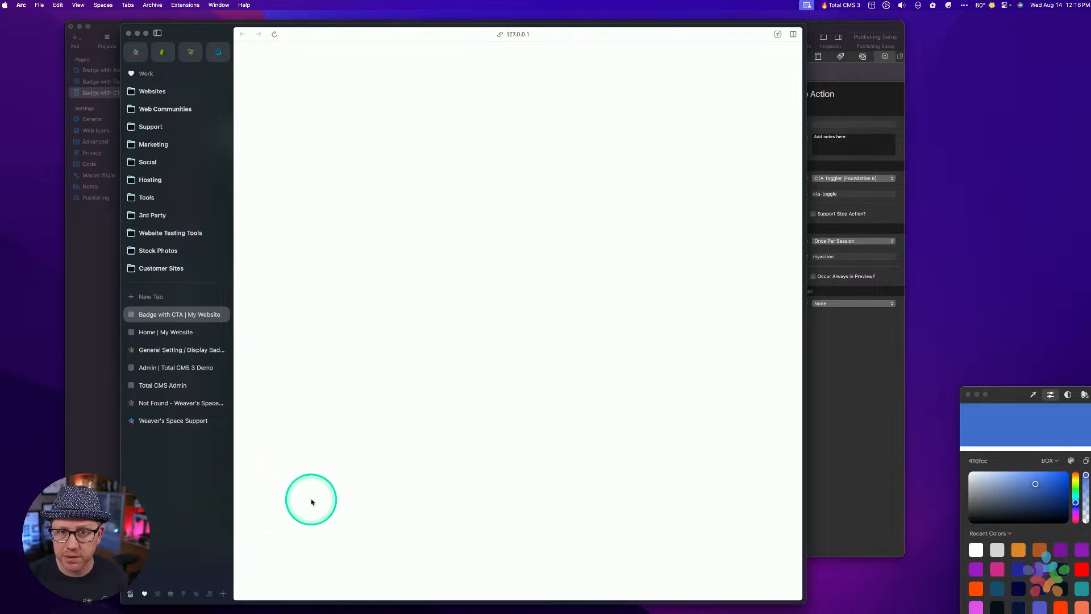
key("super+r")
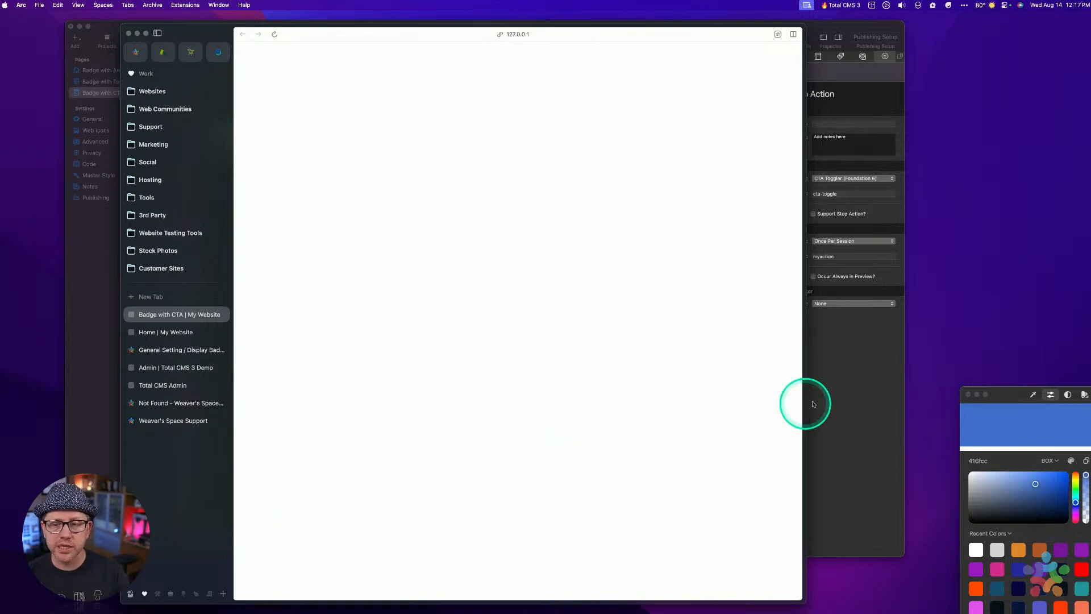
Switch back to RapidWeaver, clear the stack library search and save the project.
left_click(792, 402)
scroll(511, 397, "down", 5)
scroll(540, 432, "down", 2)
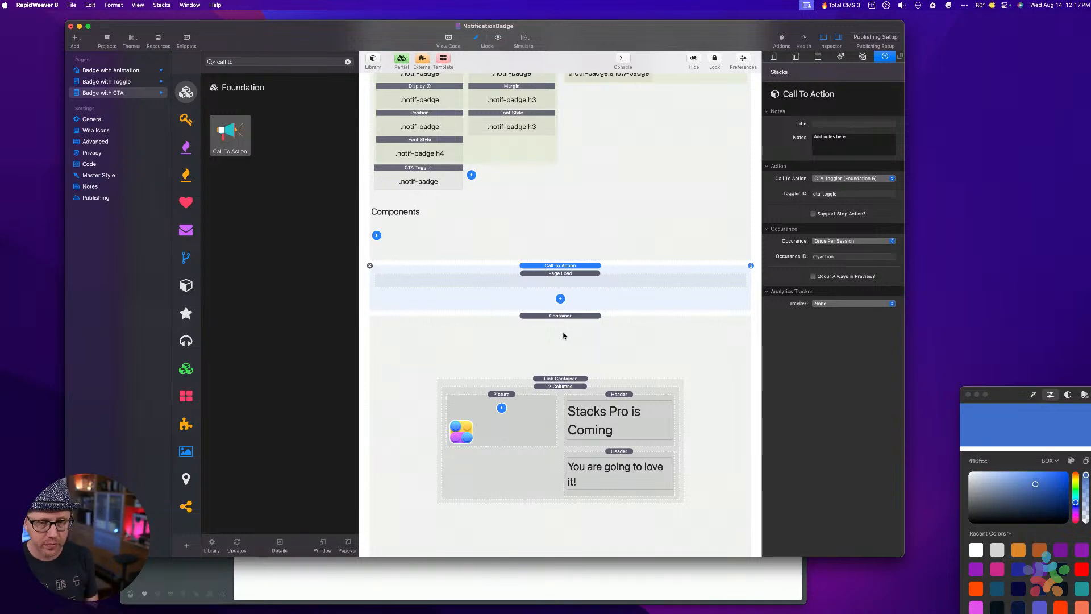
left_click(563, 336)
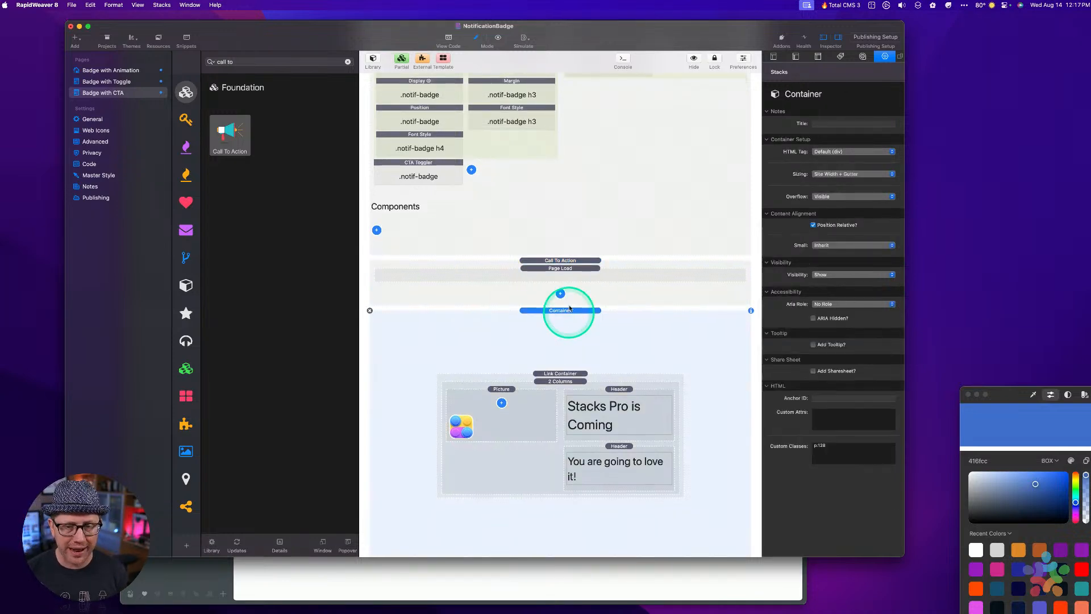
left_click(591, 289)
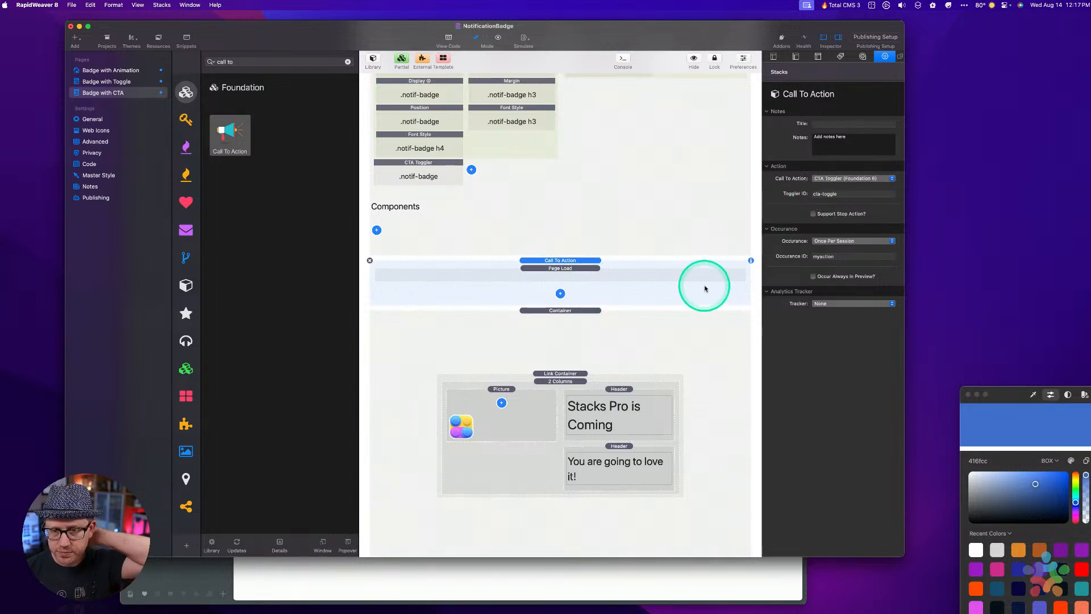
left_click(348, 62)
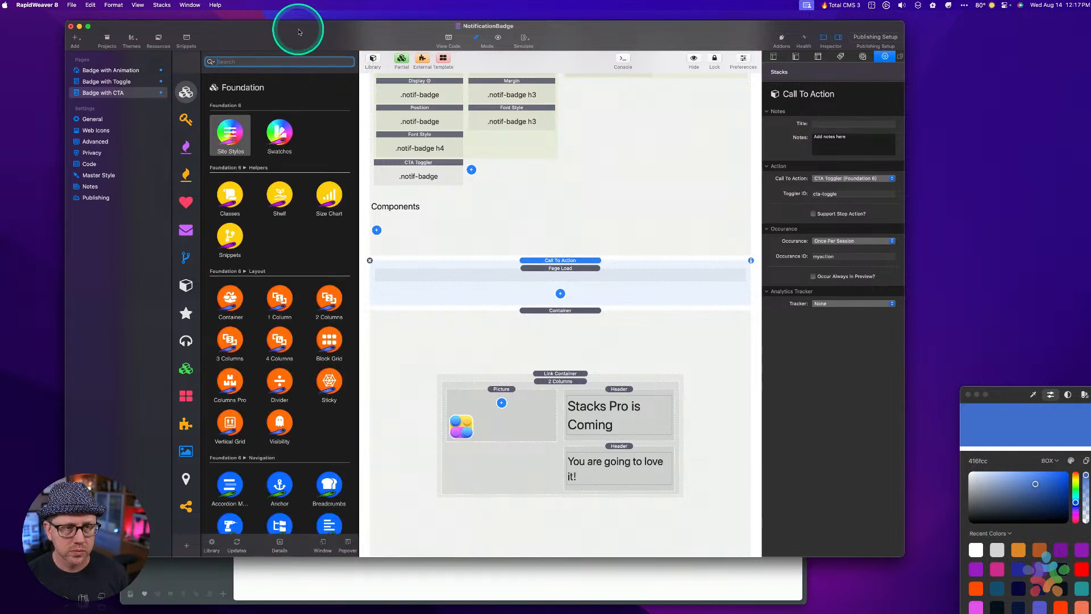
key("super+s")
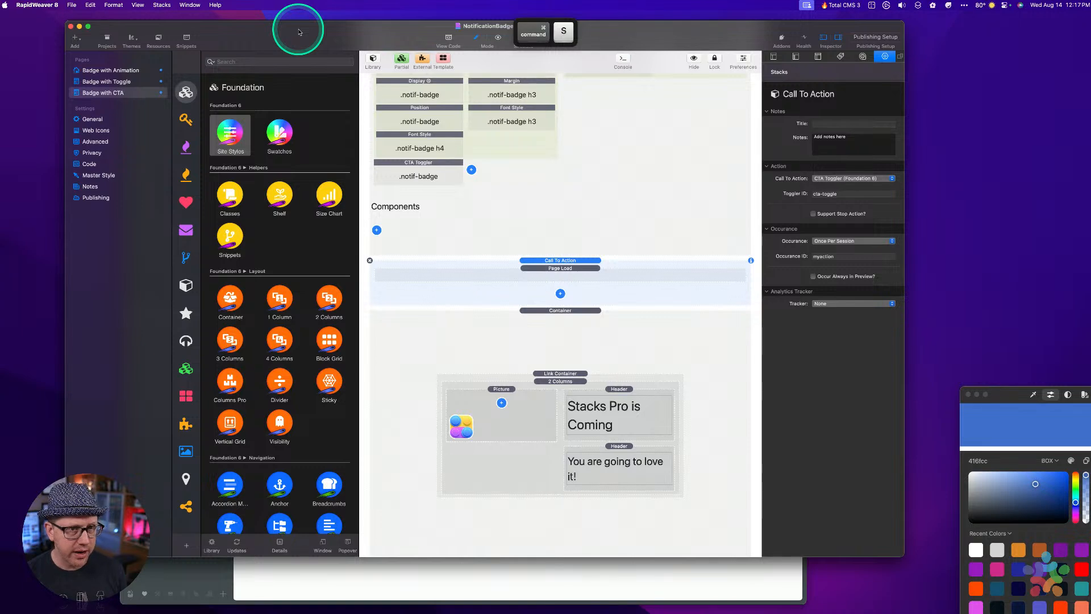
Preview the Badge with CTA page with Occur Always in Preview turned off, and return to editing.
left_click(572, 329)
key("super+r")
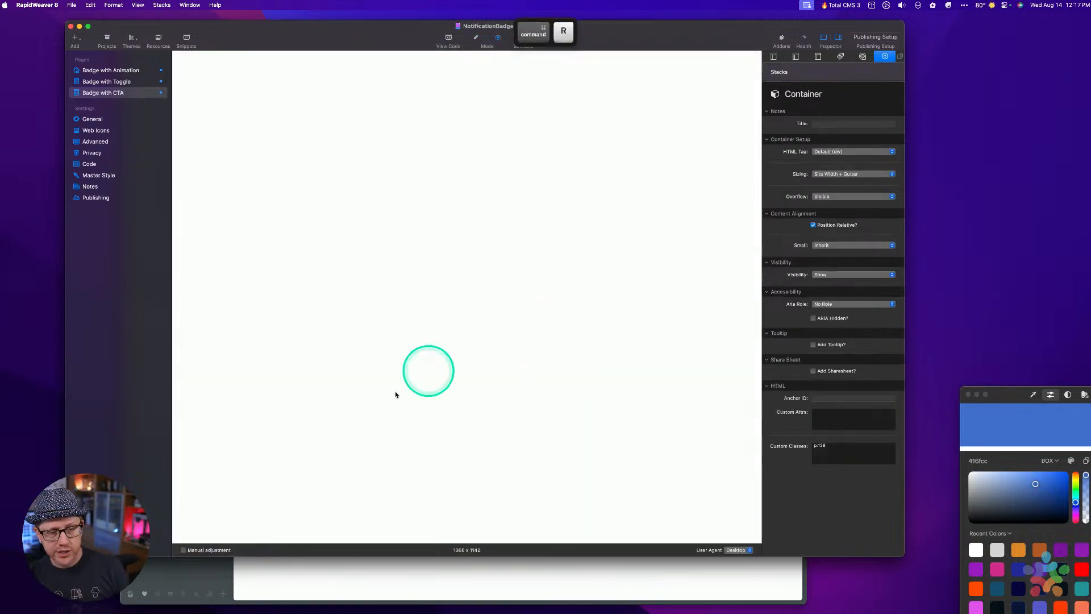
key("super+r")
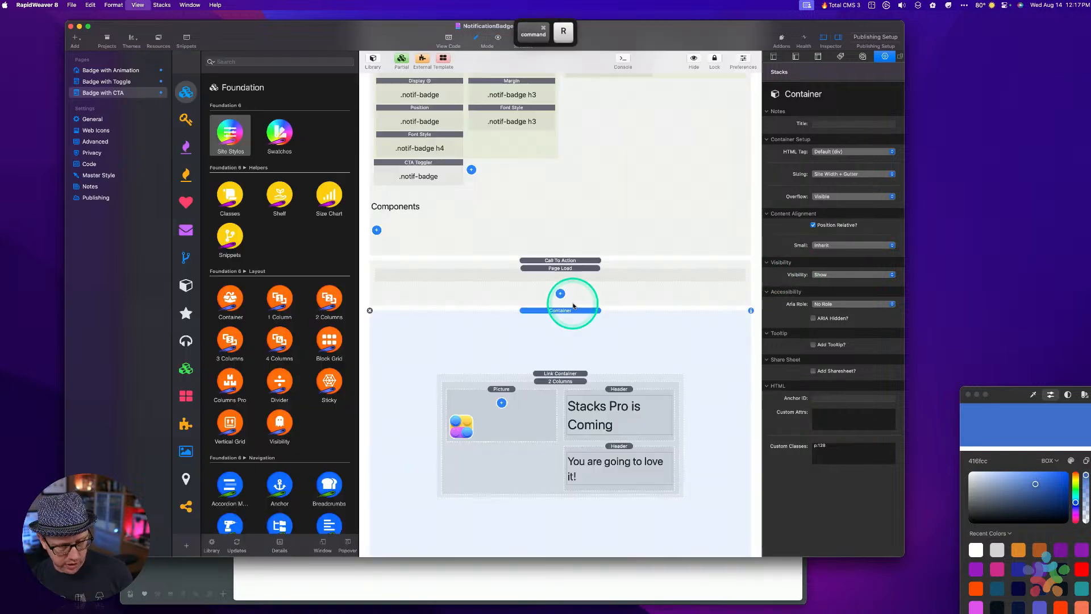
Turn Occur Always in Preview back on for the Call To Action stack and preview the page.
left_click(578, 287)
left_click(813, 277)
left_click(627, 288)
key("super+r")
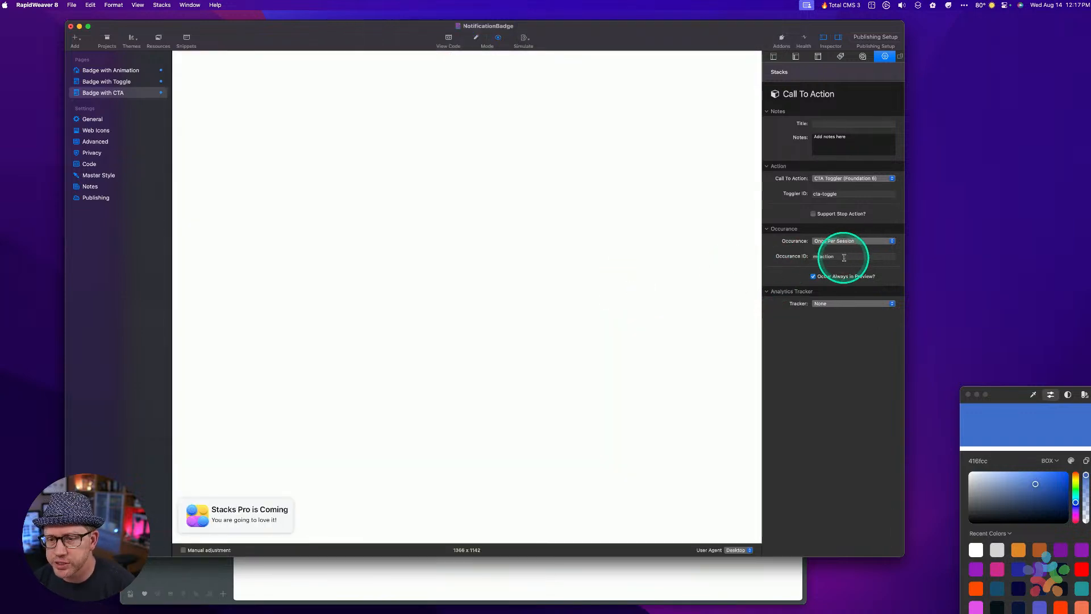
Set the Call To Action stack's occurrence ID to notif-badge, return to editing and save the project.
left_click_drag(841, 256, 712, 255)
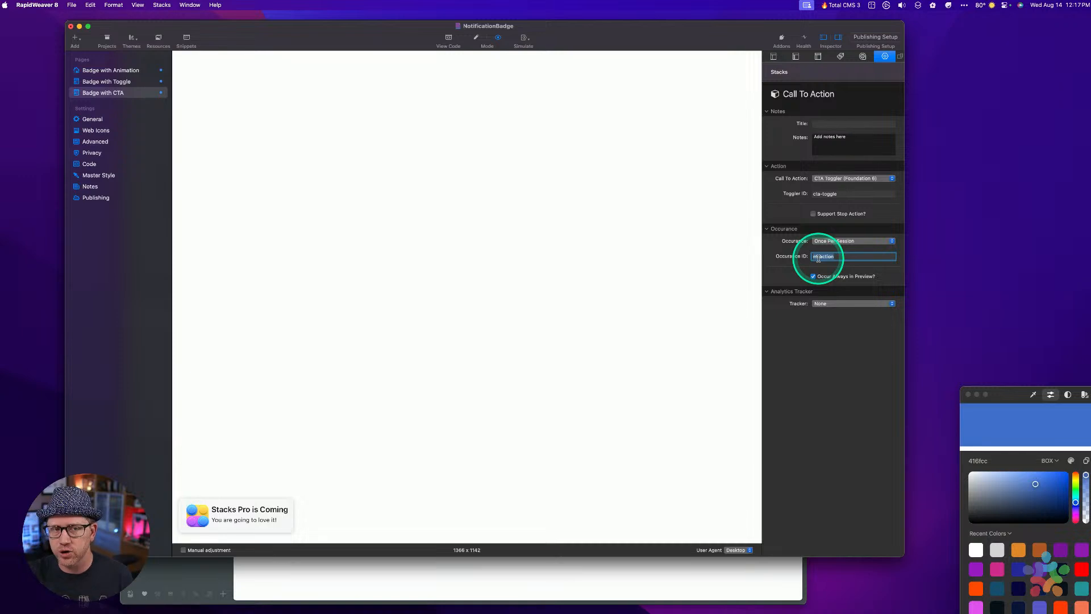
mouse_move(818, 259)
key("alt+super+c")
key("Down")
key("Return")
key("Tab")
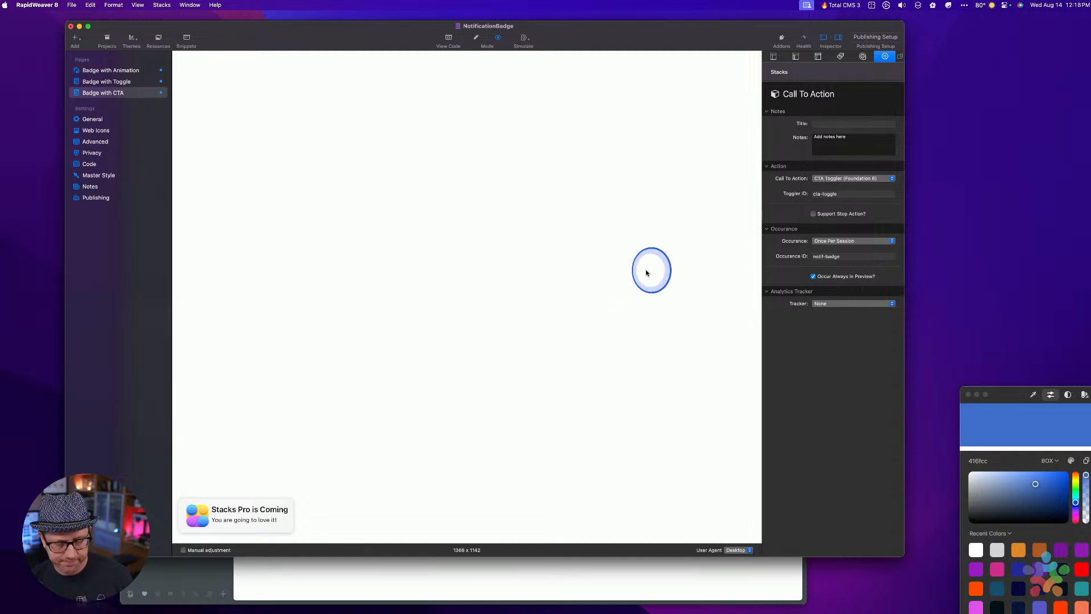
key("super")
key("super+r")
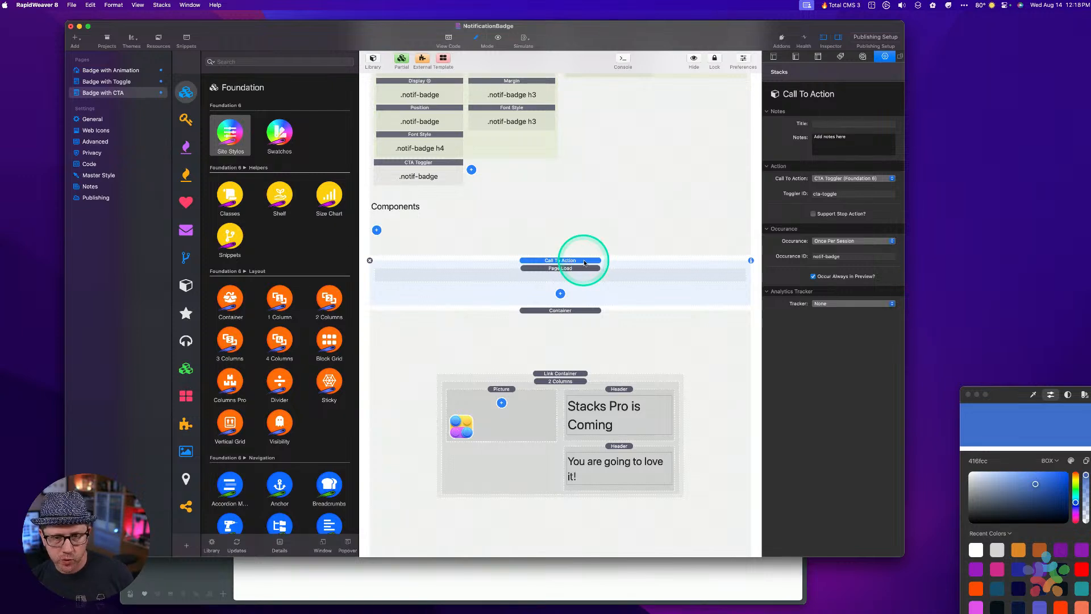
key("super")
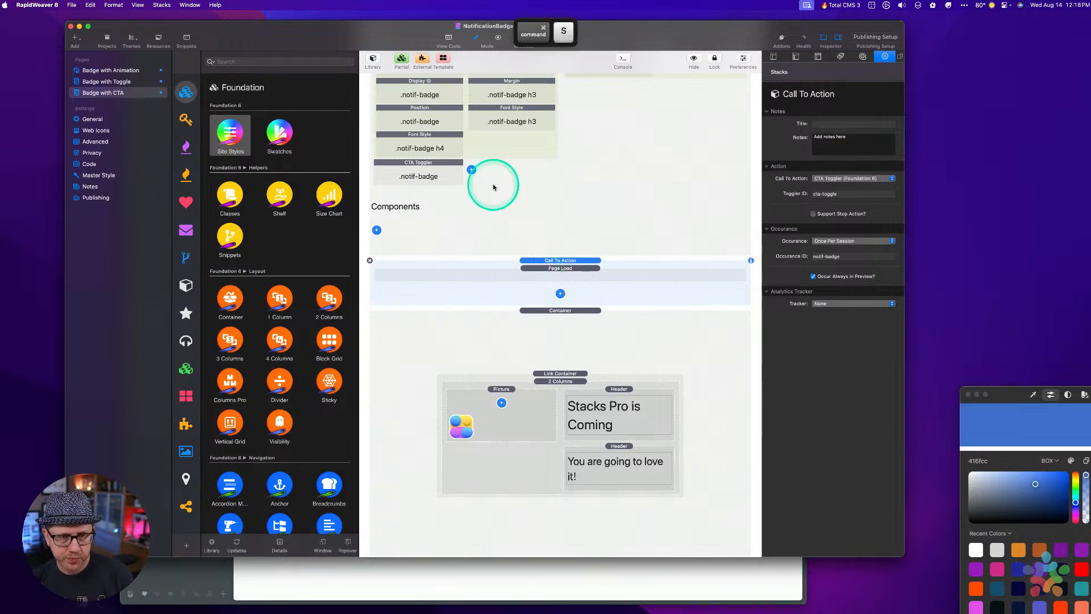
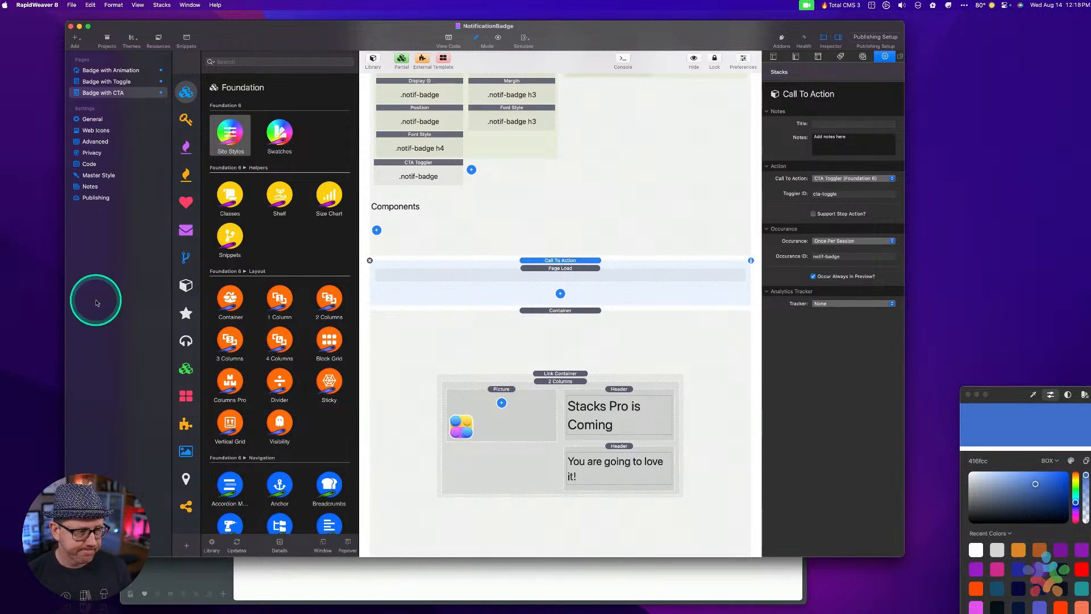
left_click_drag(338, 36, 334, 26)
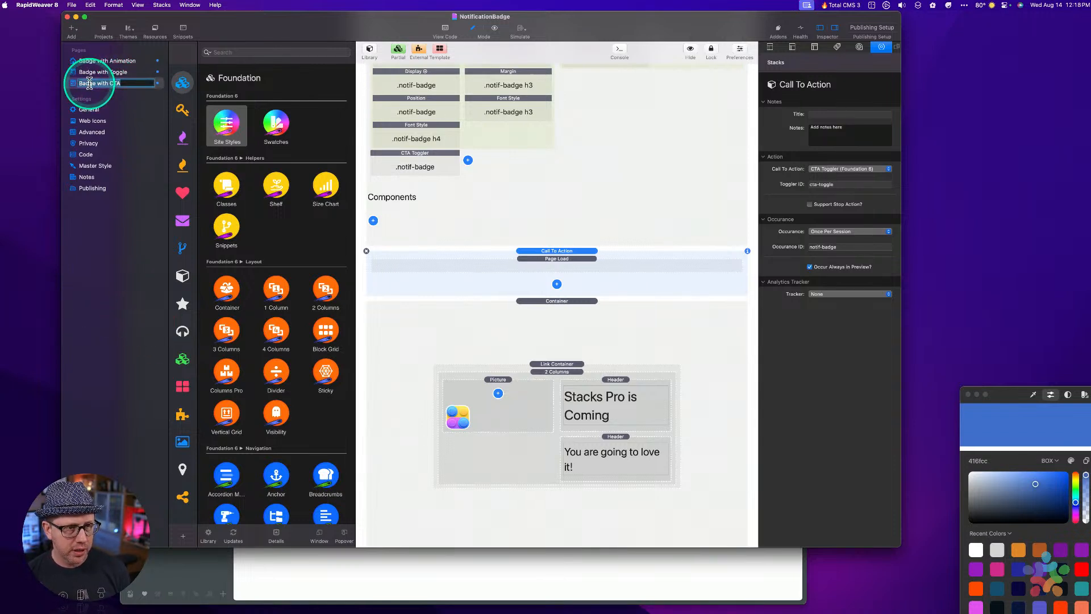
left_click(75, 84)
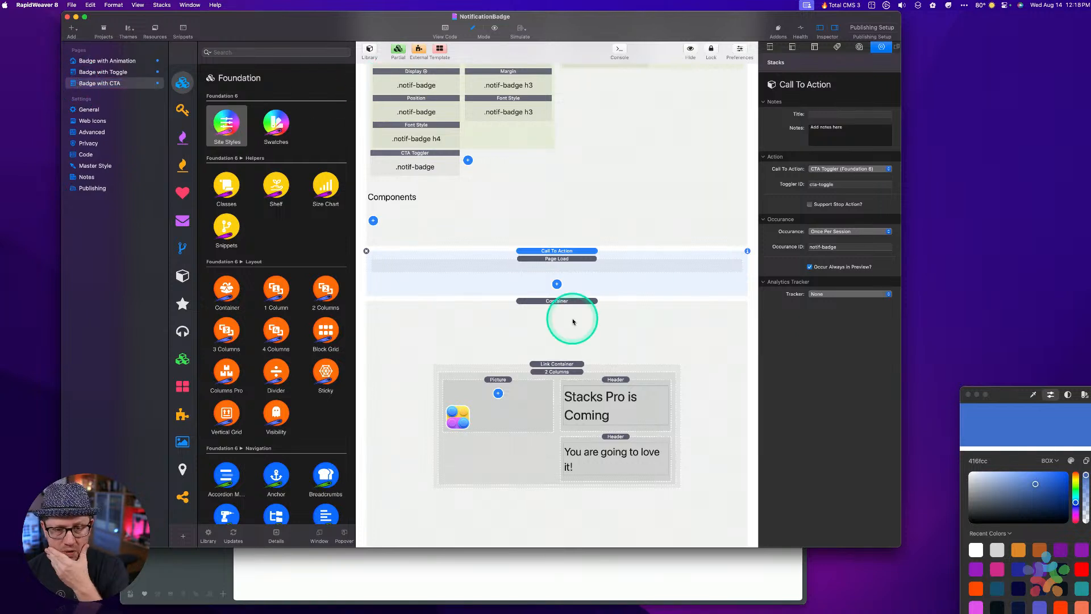
right_click(97, 85)
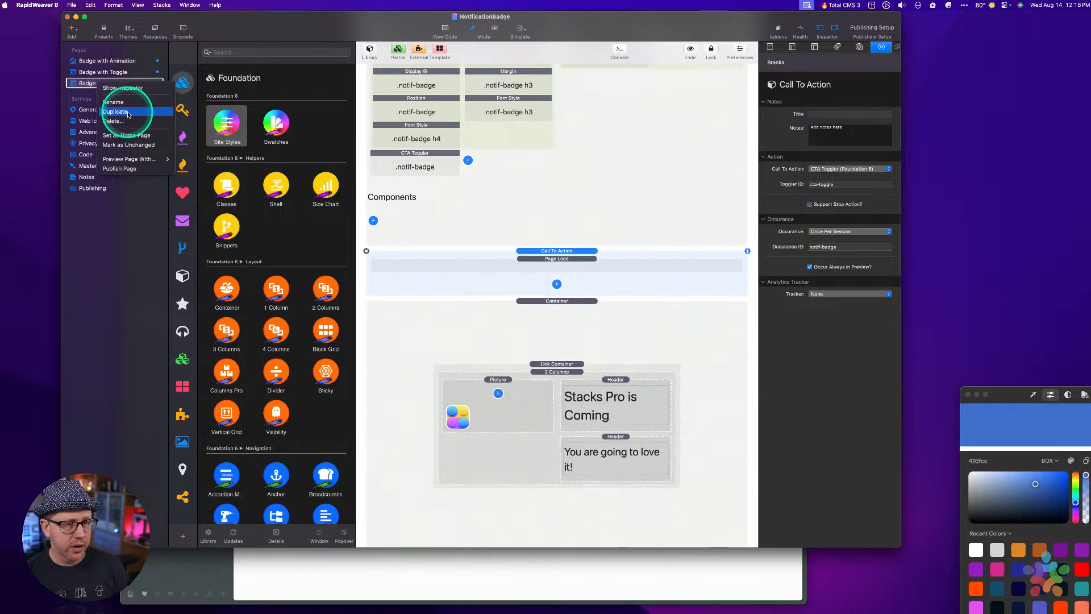
left_click(127, 112)
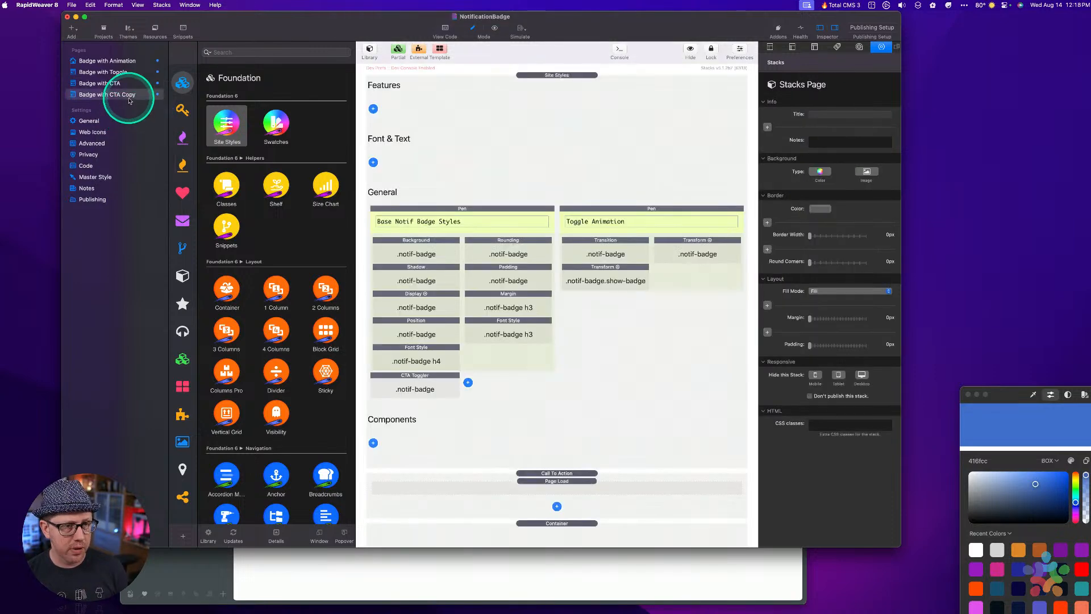
right_click(86, 96)
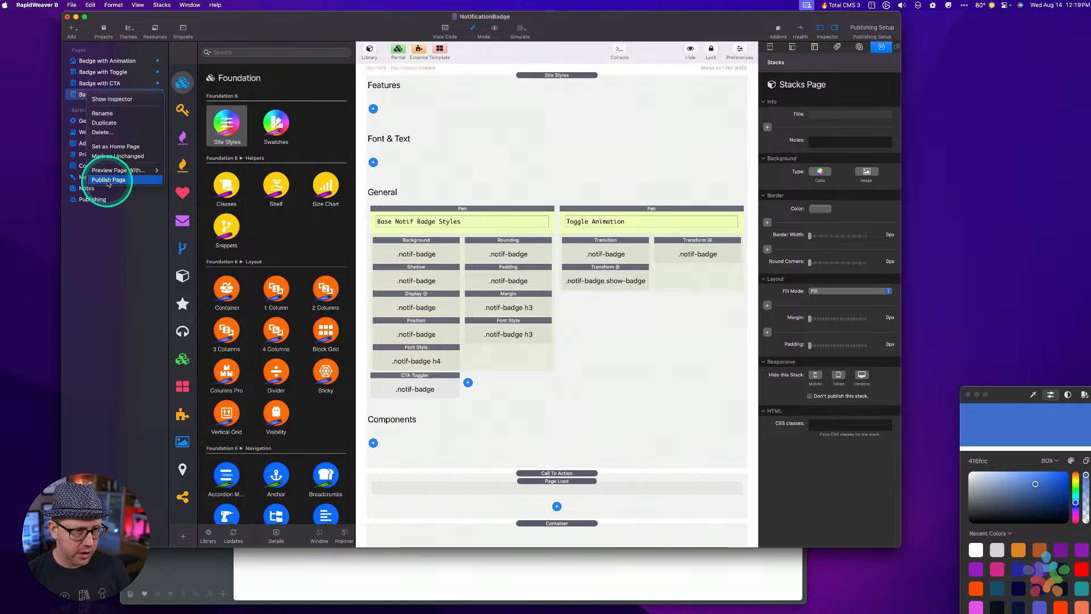
left_click(103, 132)
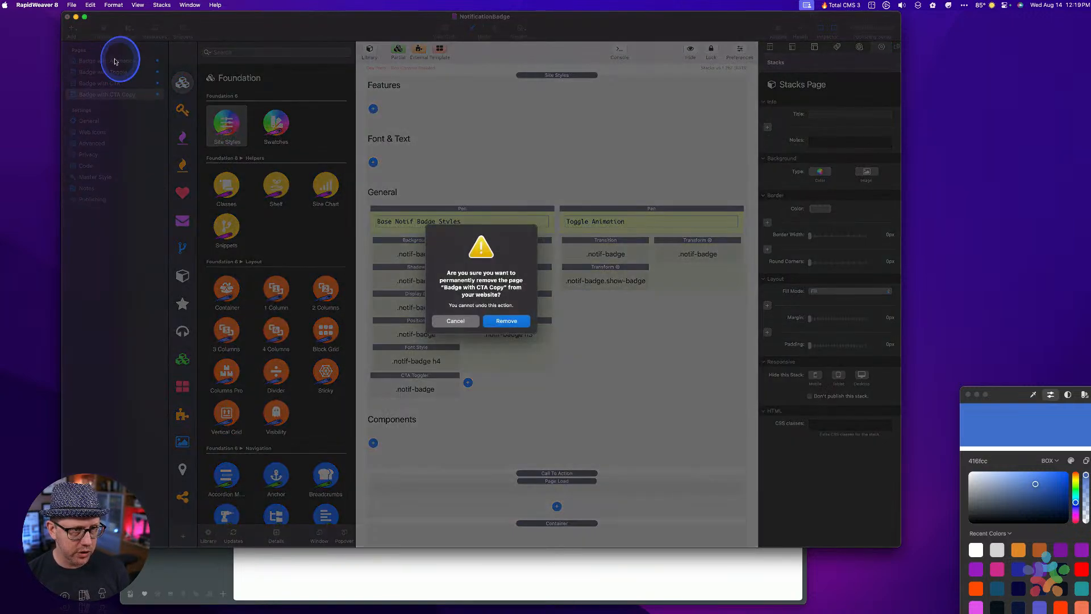
left_click(506, 321)
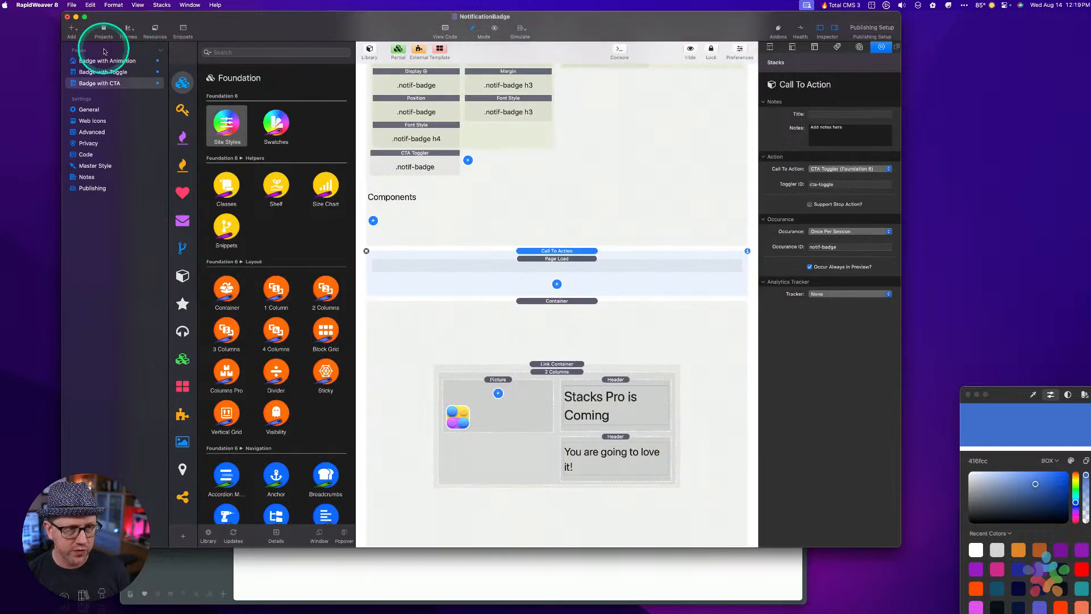
Duplicate the Badge with Animation page and place the copy after Badge with CTA in the page list.
left_click(101, 60)
right_click(100, 59)
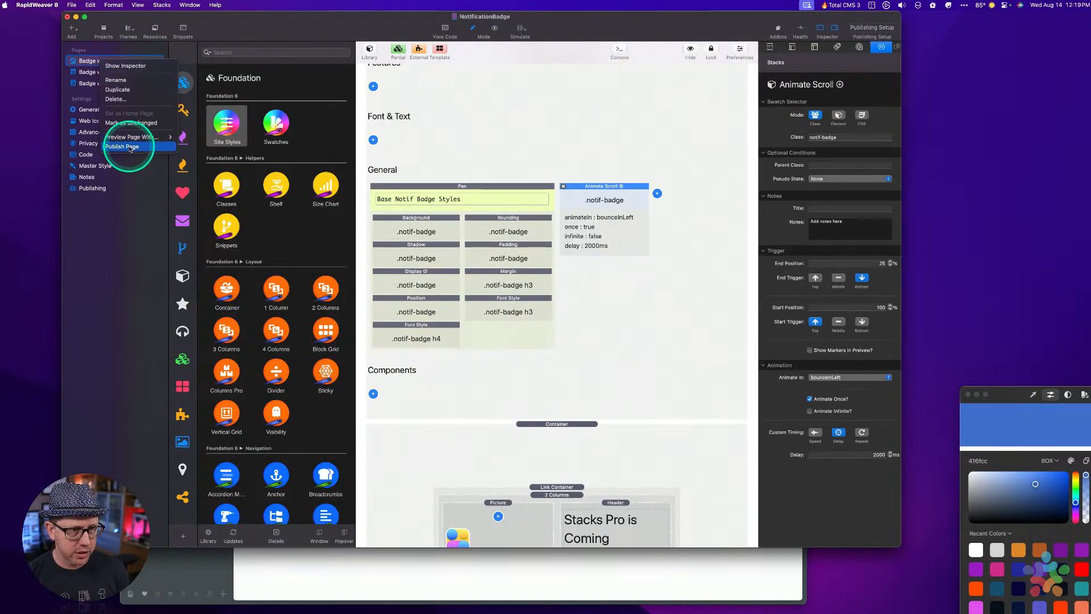
left_click(126, 89)
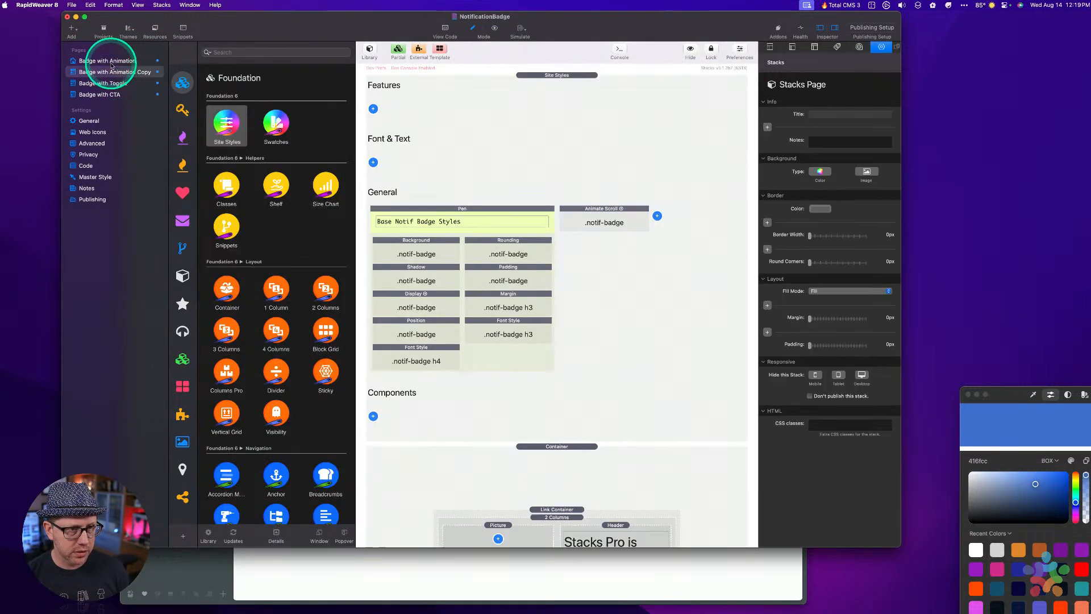
left_click_drag(101, 71, 124, 96)
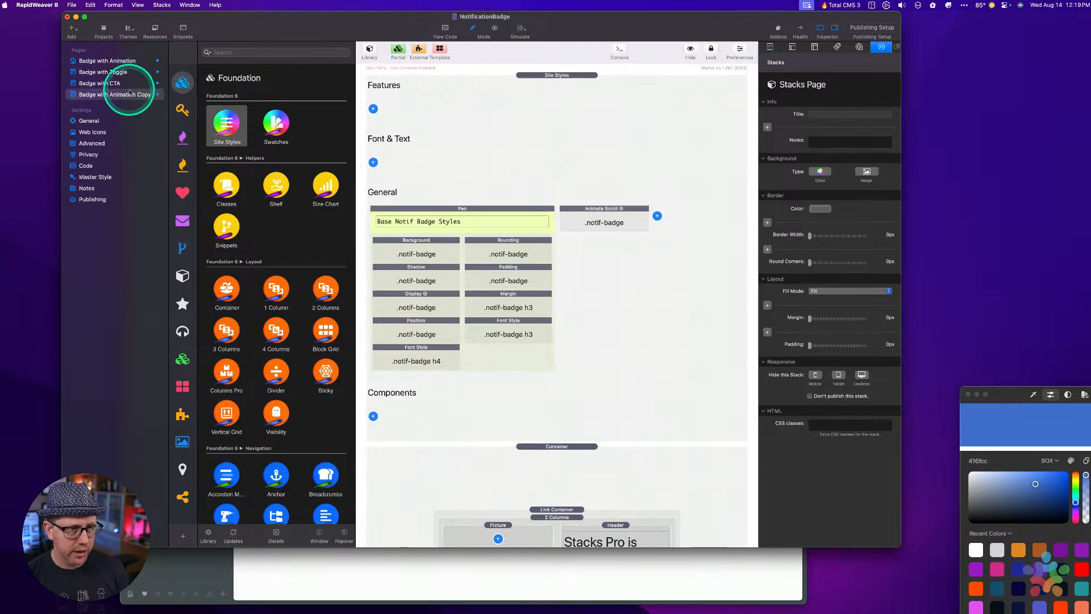
Rename the duplicated page as Badge with Feeds.
double_click(124, 96)
left_click(117, 94)
key("shift+super+Left")
key("shift+super+Right")
type("Feeds")
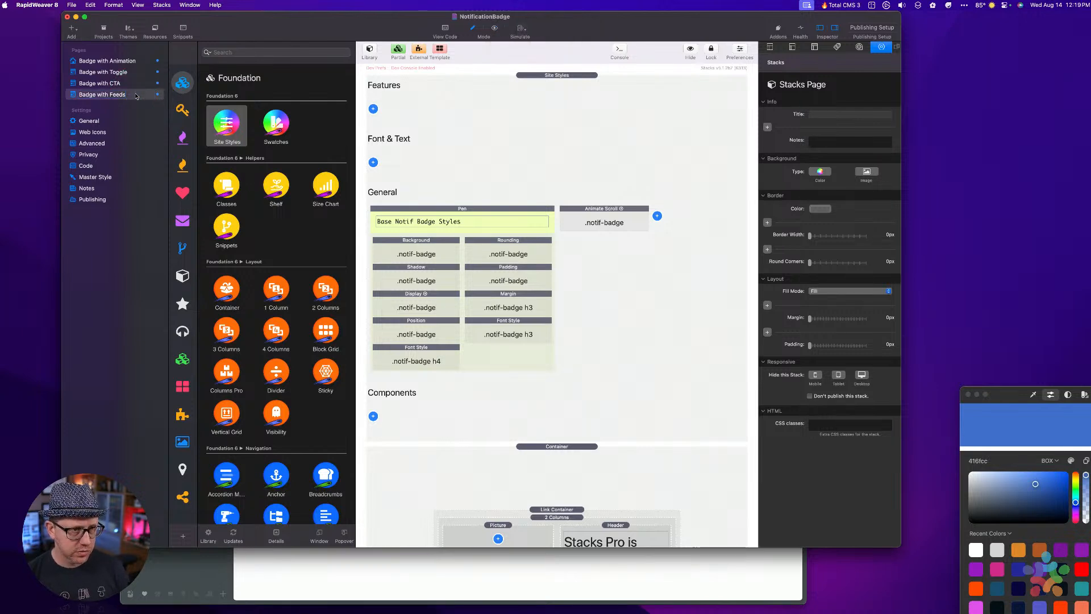
Search the stack library for feeds and add a Feeds stack above the Container on the Badge with Feeds page.
scroll(547, 385, "down", 5)
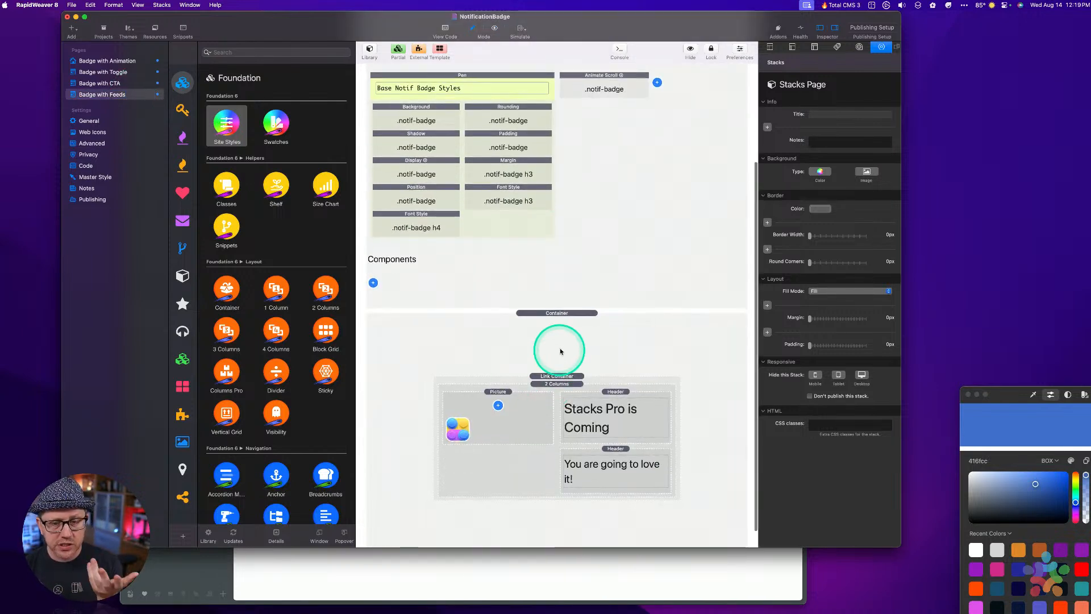
left_click(561, 351)
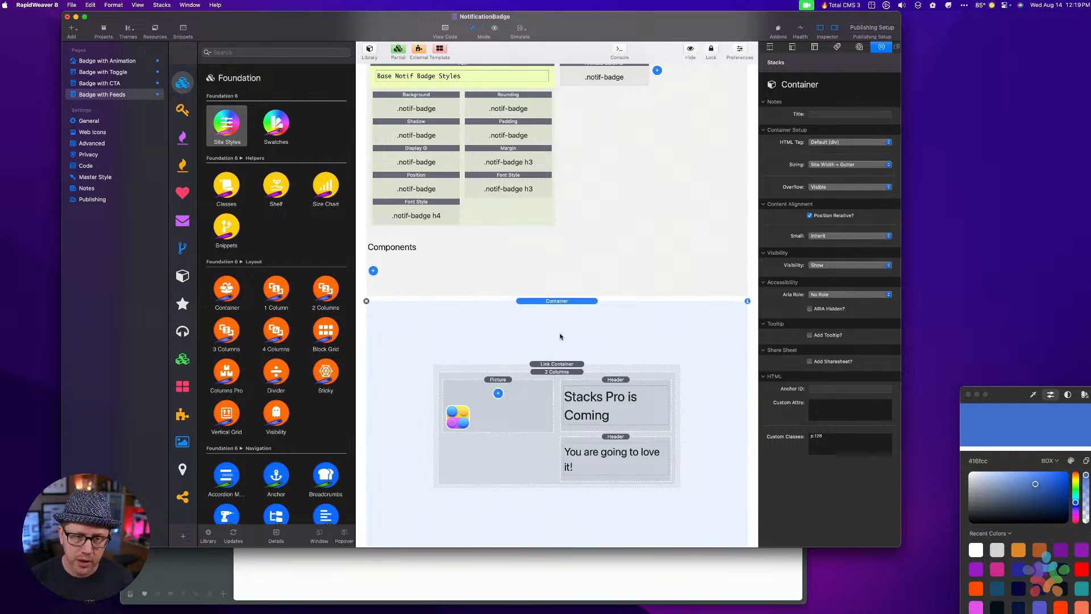
left_click(243, 54)
type("feeds")
left_click(226, 189)
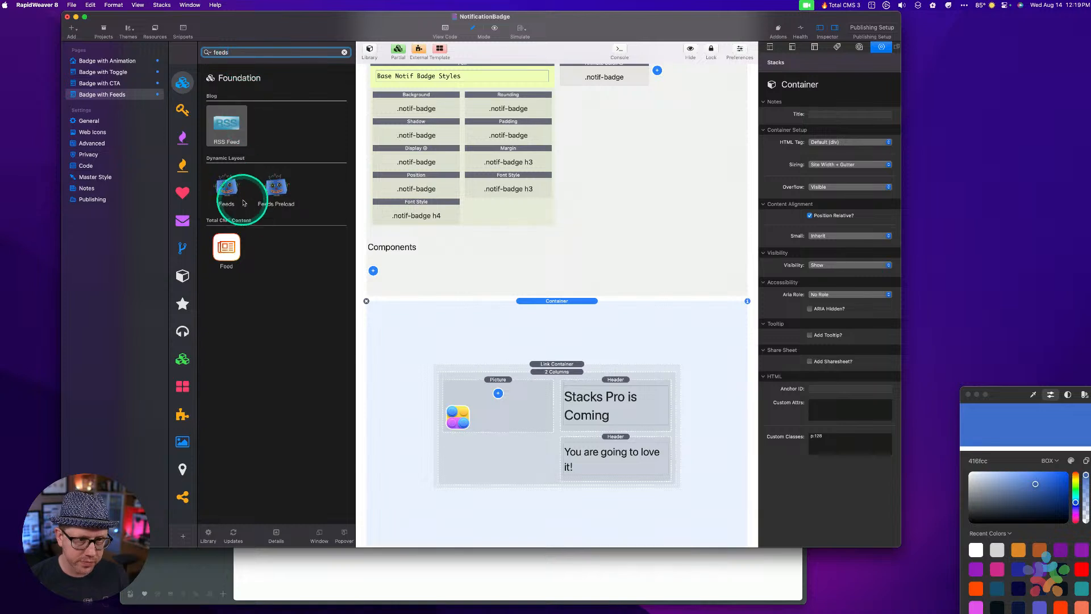
left_click_drag(227, 191, 638, 310)
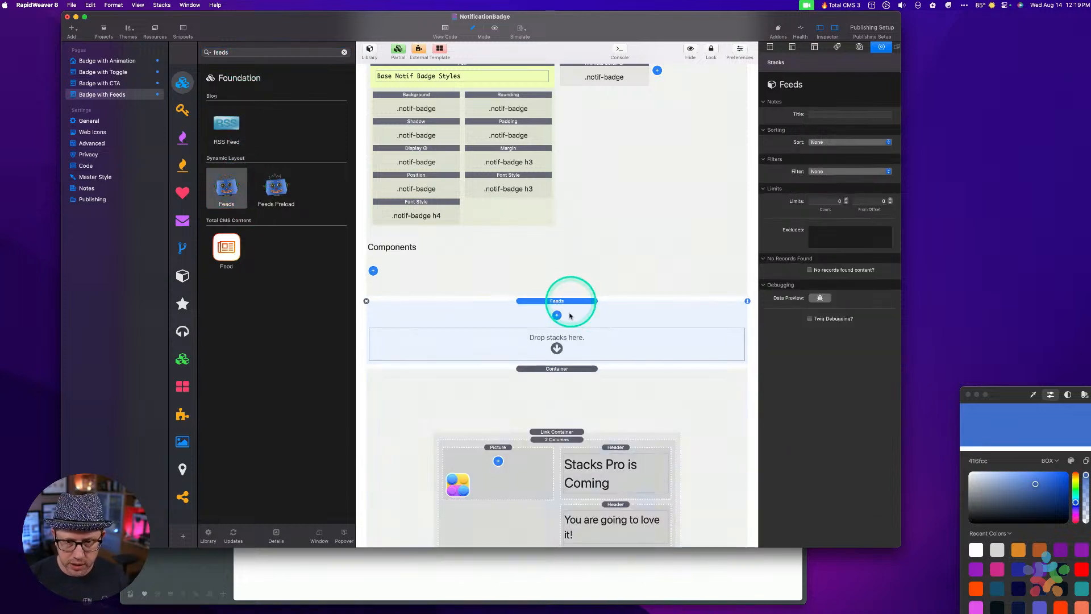
left_click(558, 441)
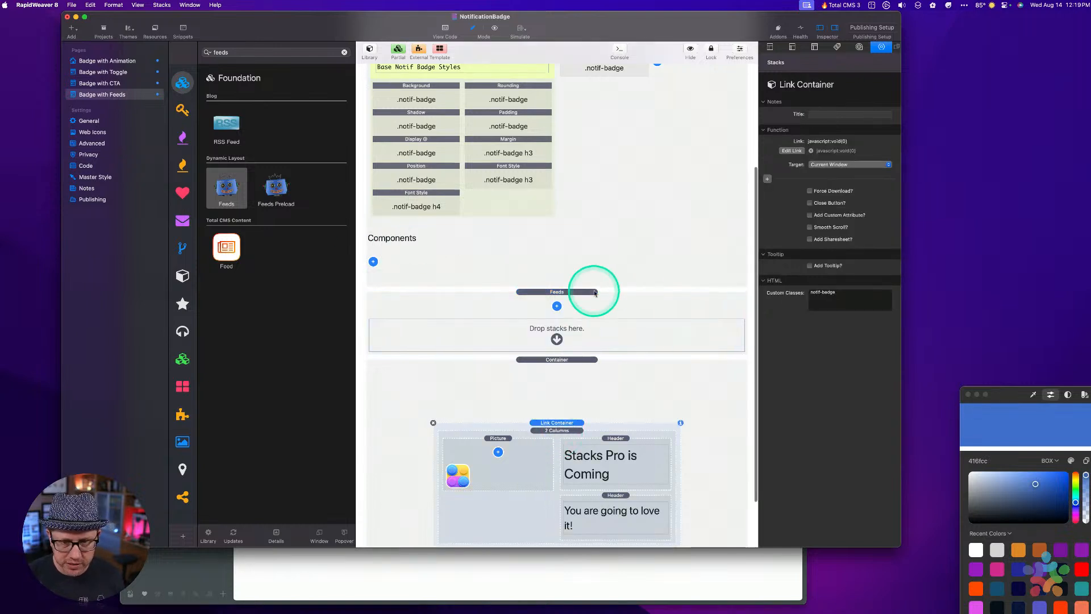
left_click(567, 376)
scroll(567, 376, "down", 2)
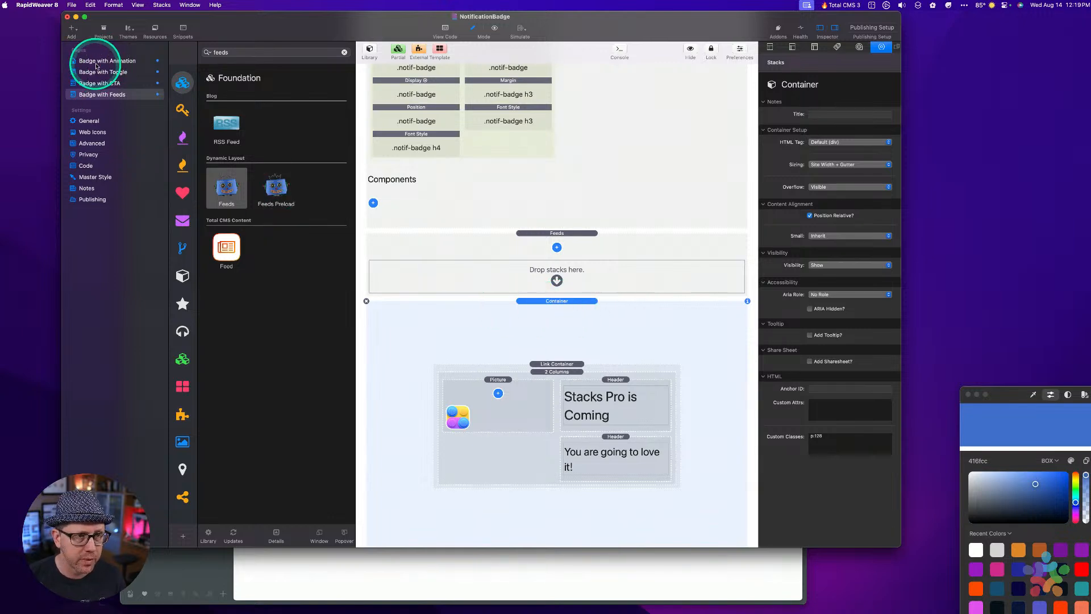
On the Badge with Animation page, move the Link Container above the Container and delete the emptied Container.
left_click(85, 63)
scroll(583, 468, "down", 4)
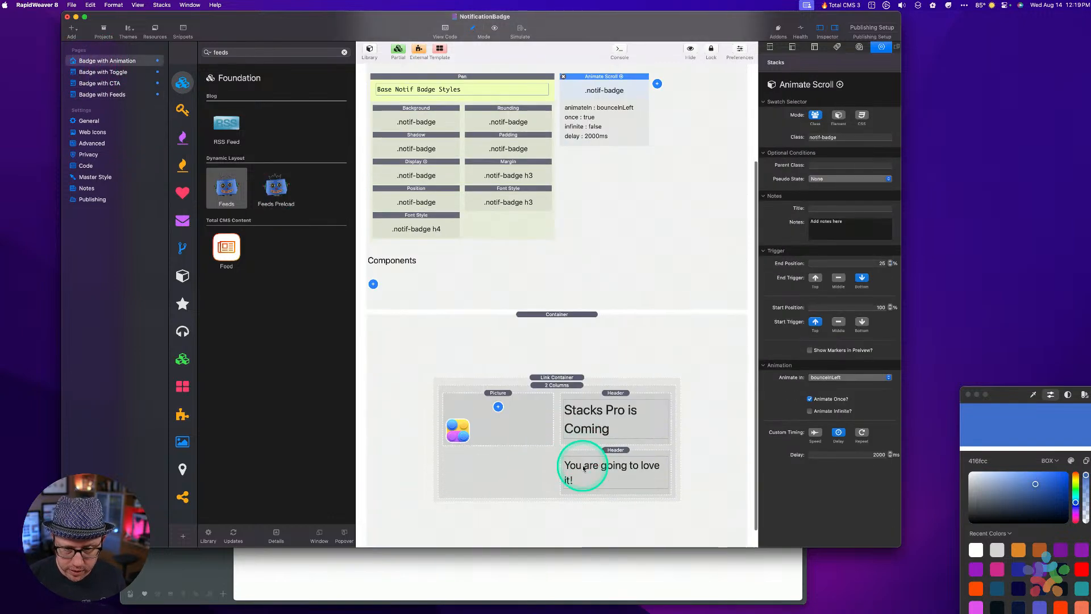
left_click_drag(557, 373, 565, 312)
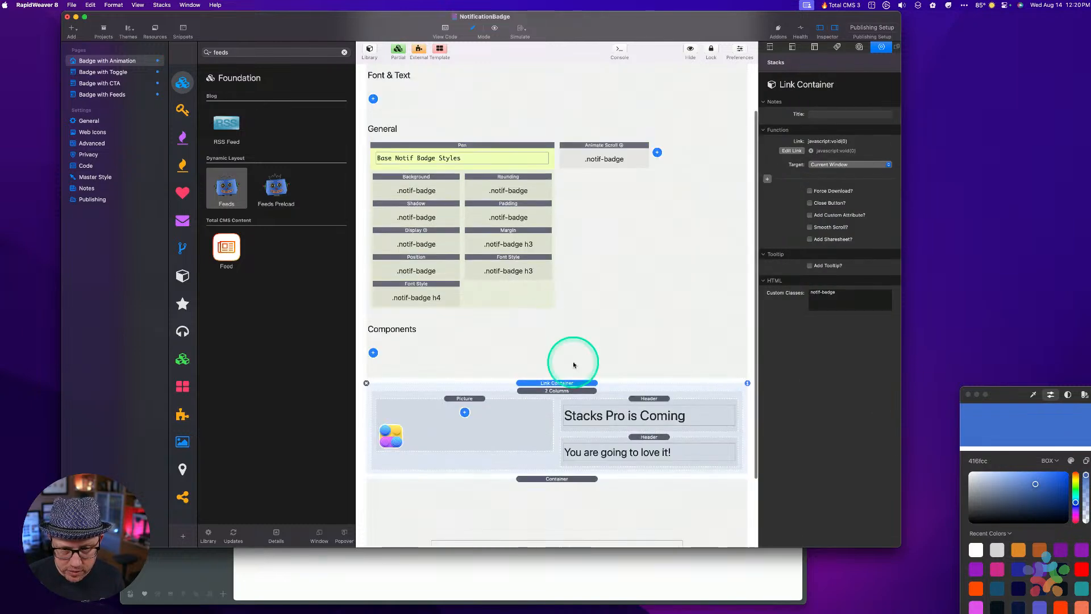
scroll(572, 361, "down", 5)
left_click(562, 408)
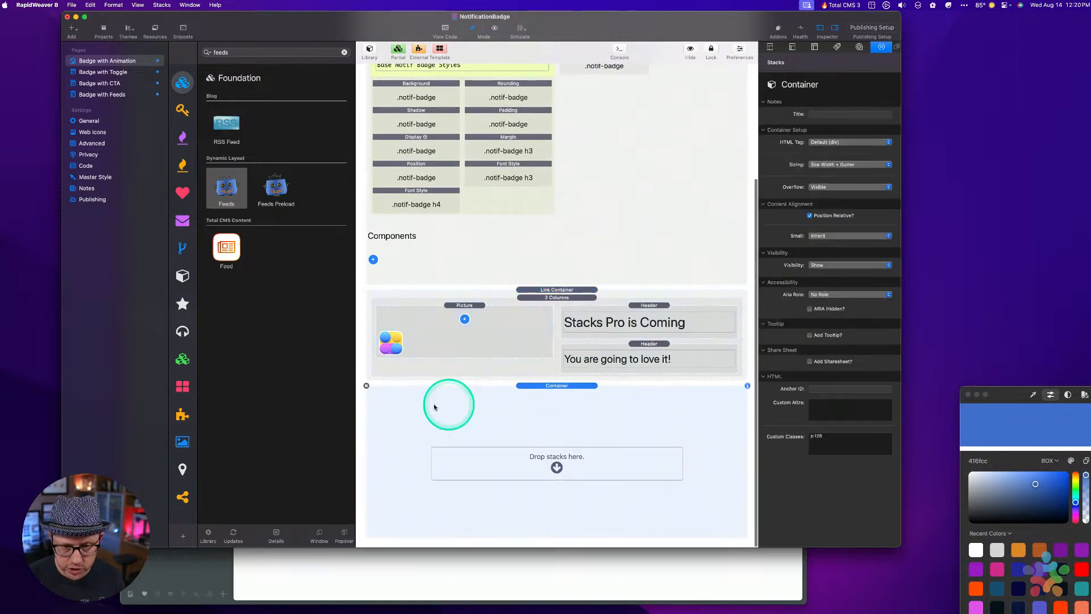
left_click(367, 385)
Remove the Container around the Link Container on the Badge with Toggle page, keeping the Link Container, and save the project.
left_click(102, 72)
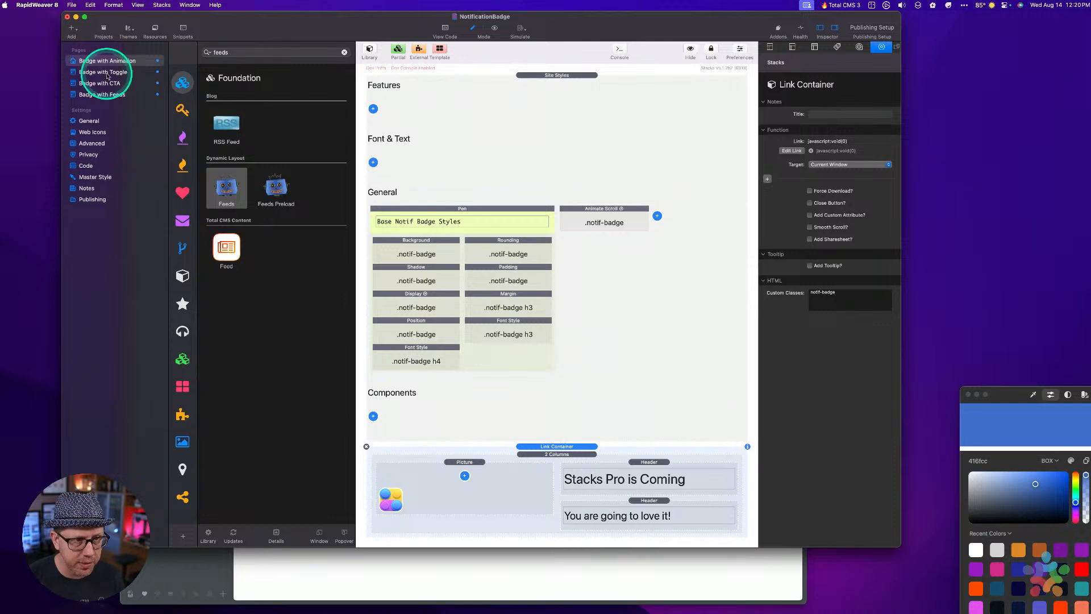
left_click(557, 461)
left_click_drag(557, 461, 560, 288)
scroll(565, 378, "down", 4)
key("super+z")
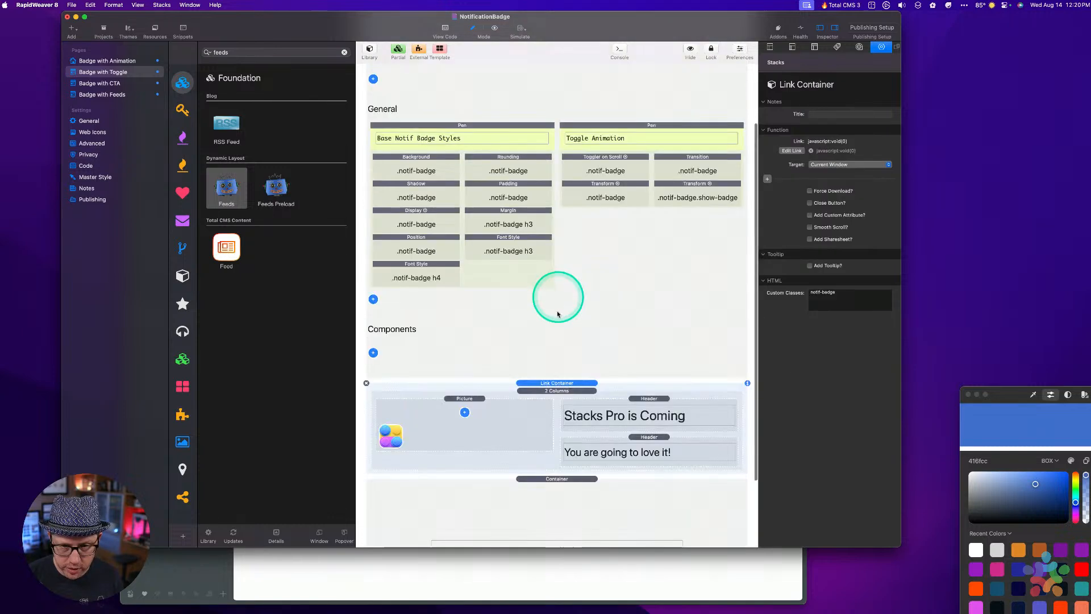
left_click(557, 512)
key("Delete")
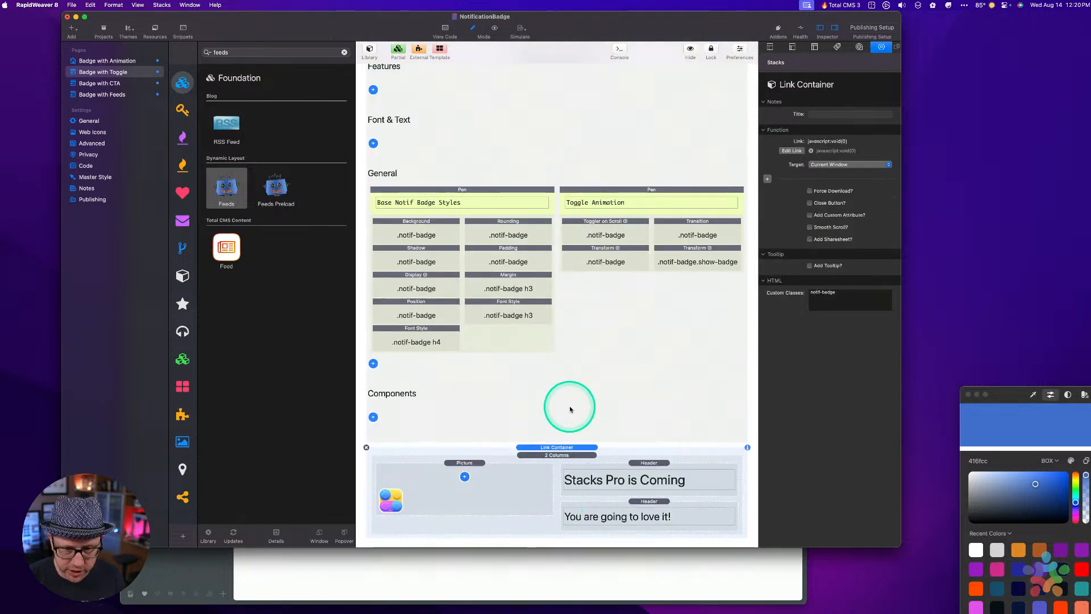
key("super+s")
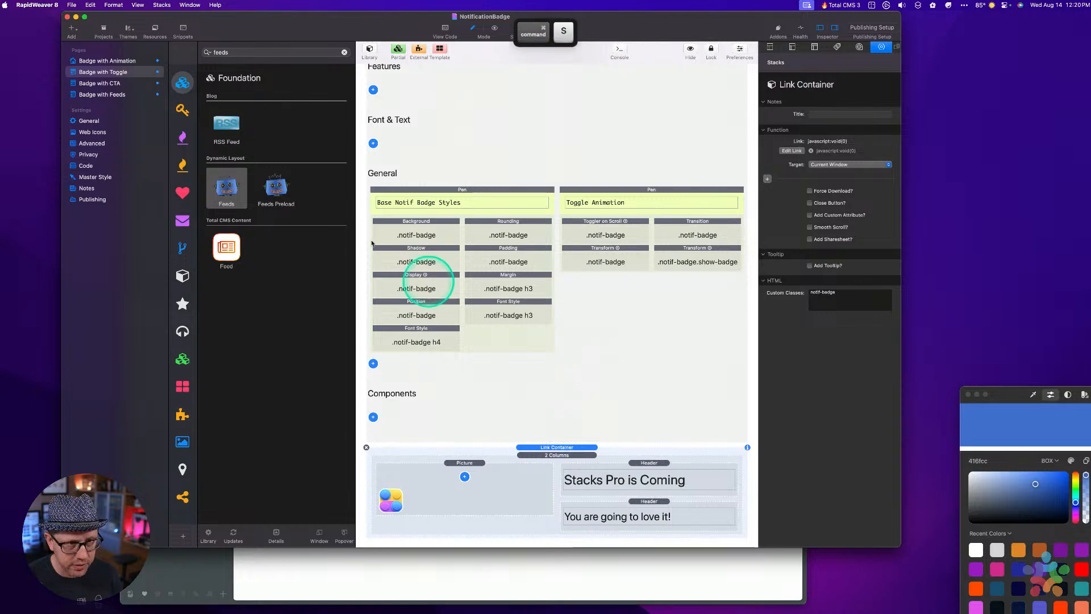
Remove the Container around the Link Container on the Badge with CTA page, keeping the Link Container, and preview the page.
left_click(111, 86)
left_click(542, 306)
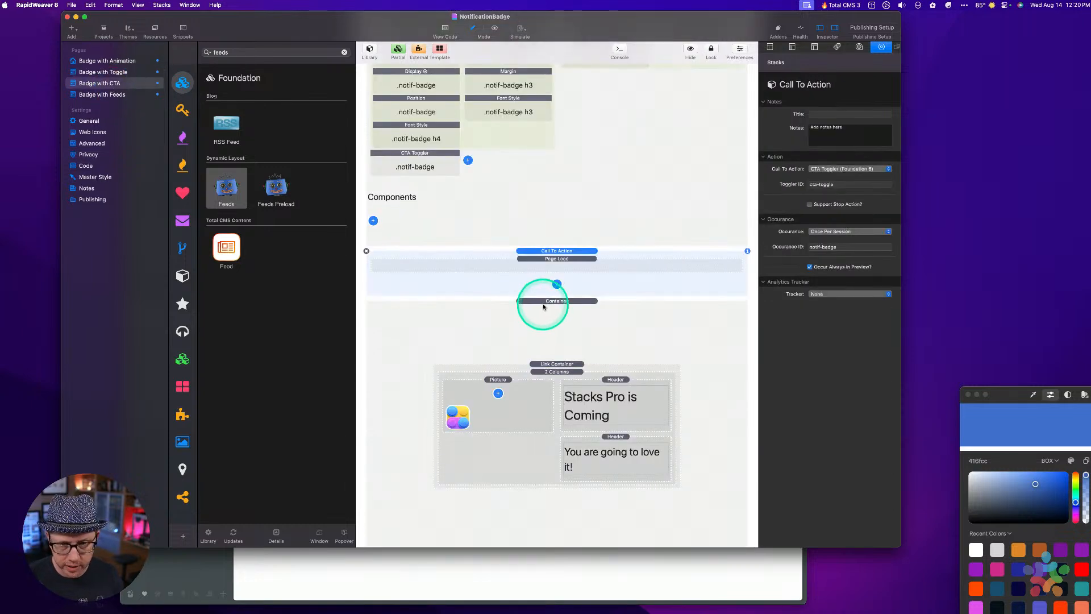
left_click_drag(541, 363, 553, 313)
left_click(550, 439)
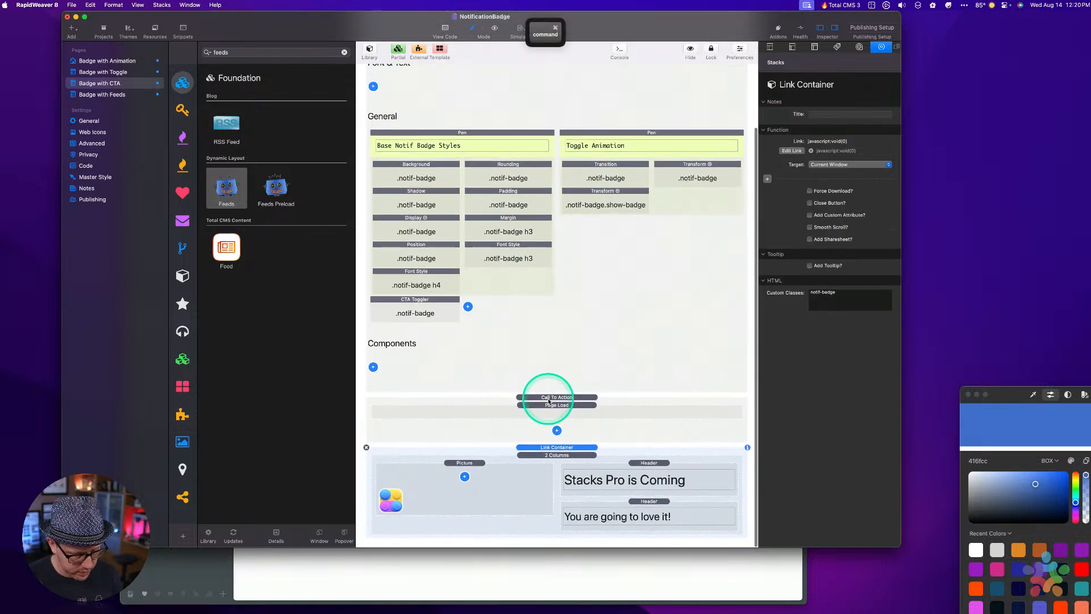
key("super+r")
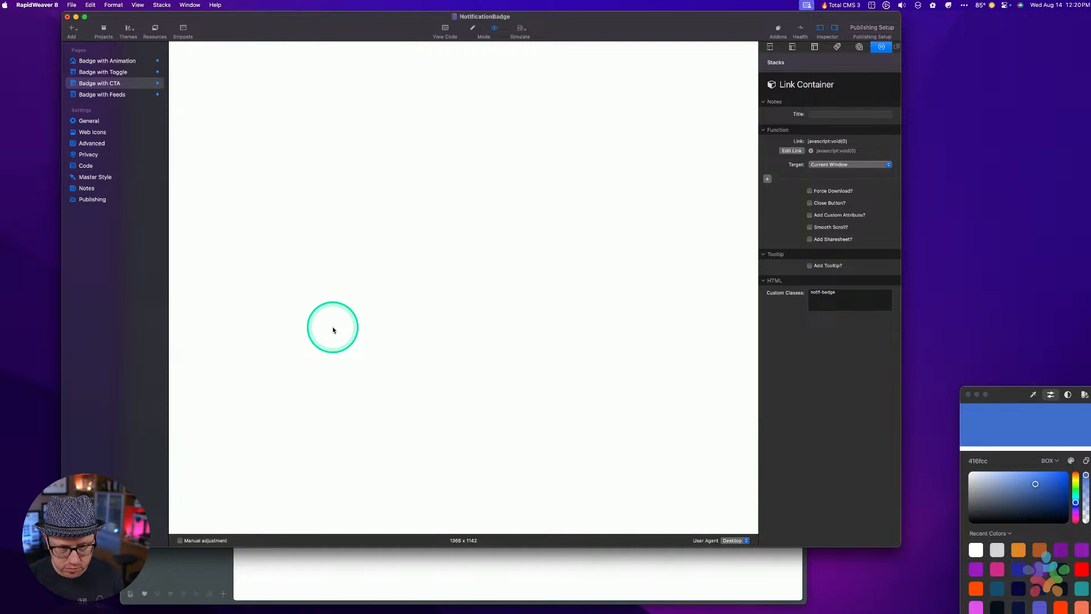
key("super+r")
On the Badge with Feeds page, move the Link Container into the Feeds stack and delete the emptied Container.
left_click(108, 94)
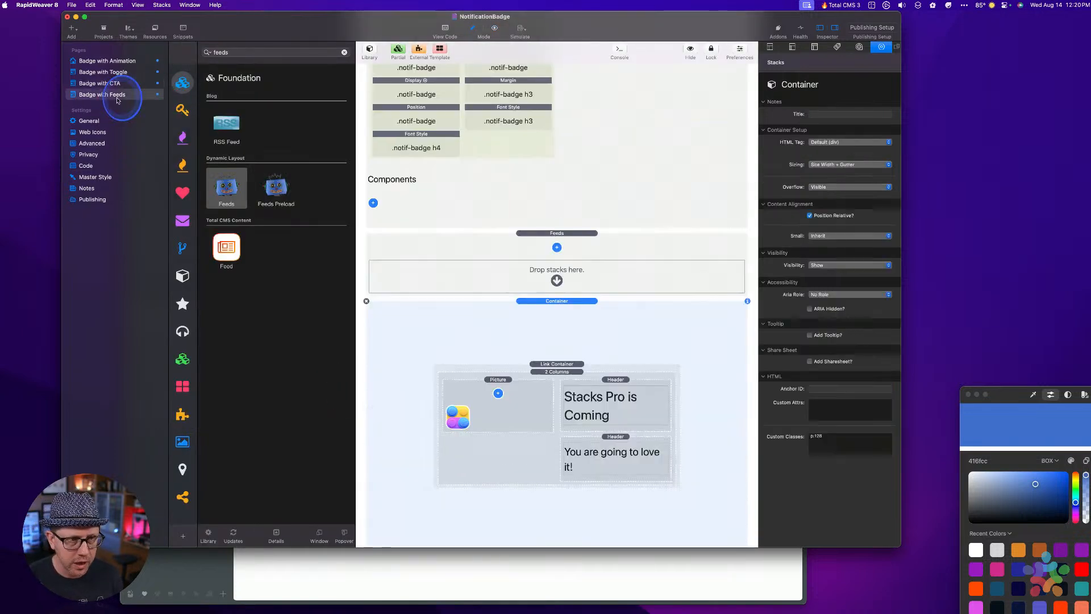
left_click(551, 364)
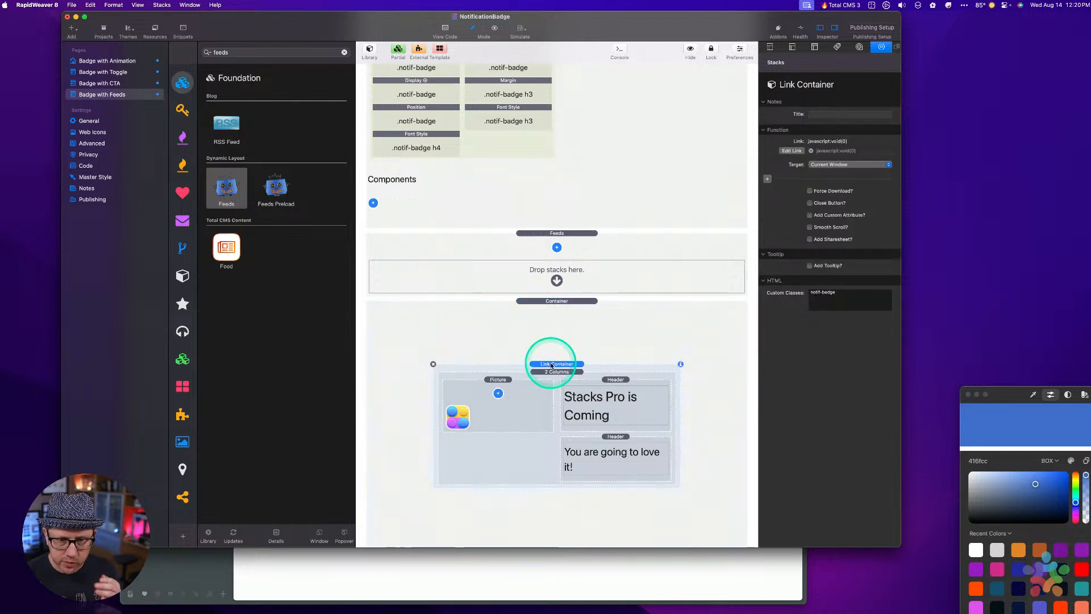
left_click_drag(551, 364, 556, 273)
left_click(536, 423)
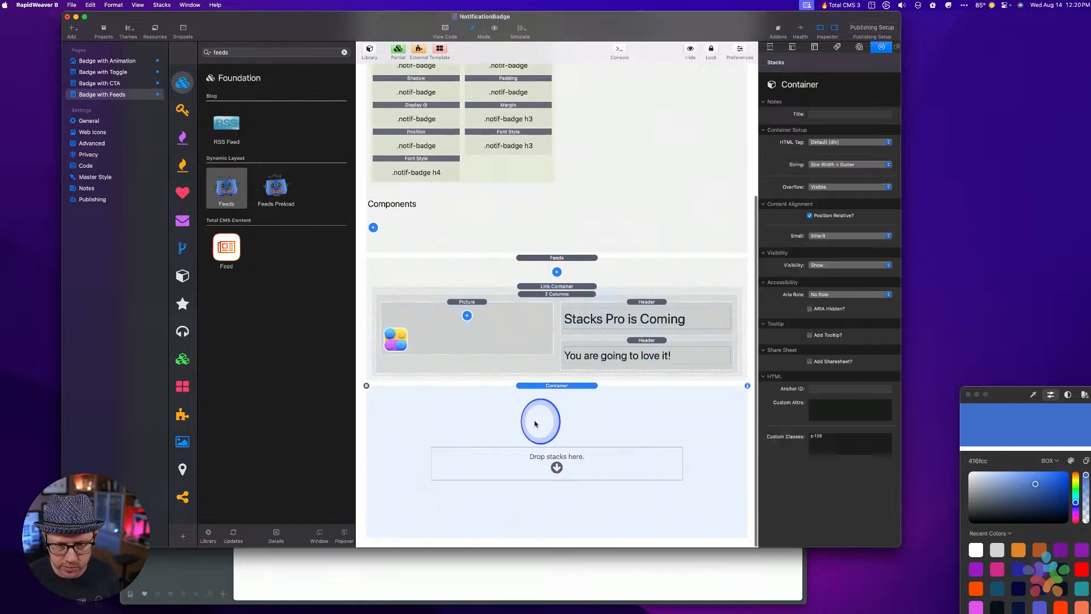
left_click(366, 385)
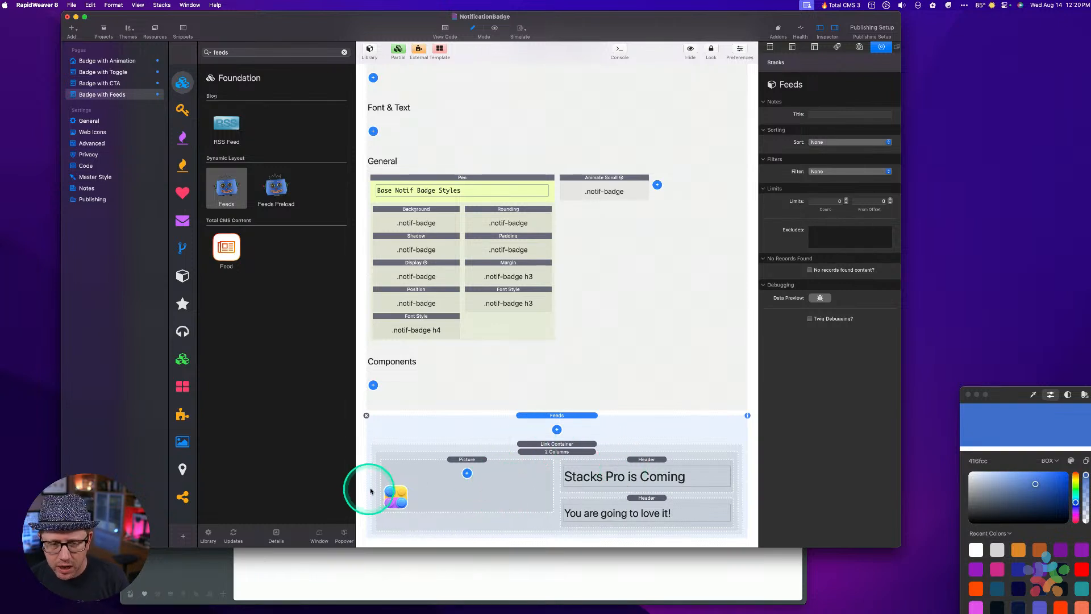
Add a CSV Feed as the data source of the Feeds stack.
left_click(402, 481)
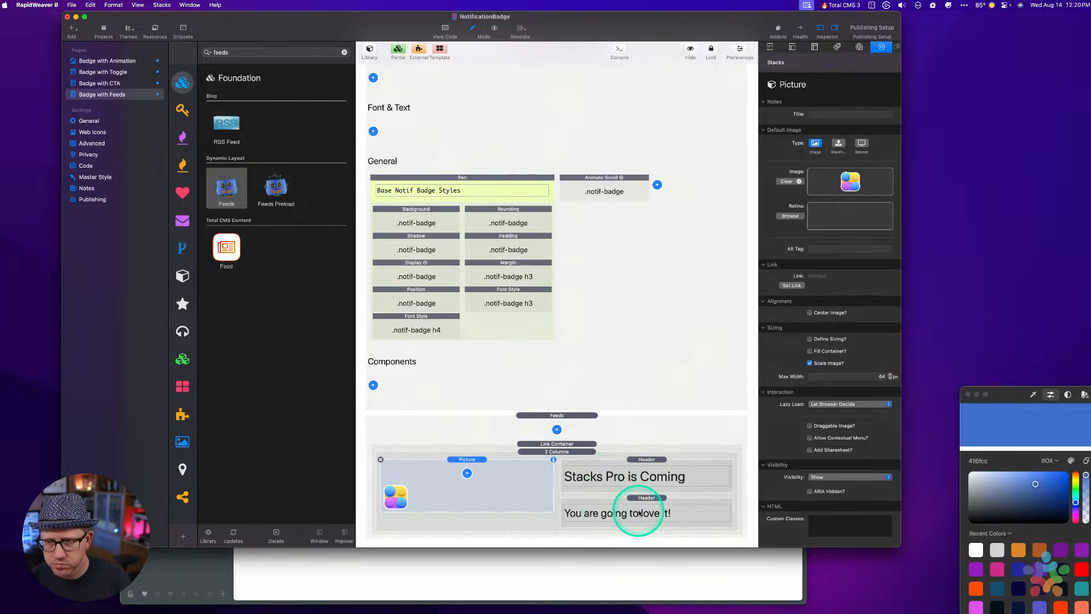
left_click(557, 422)
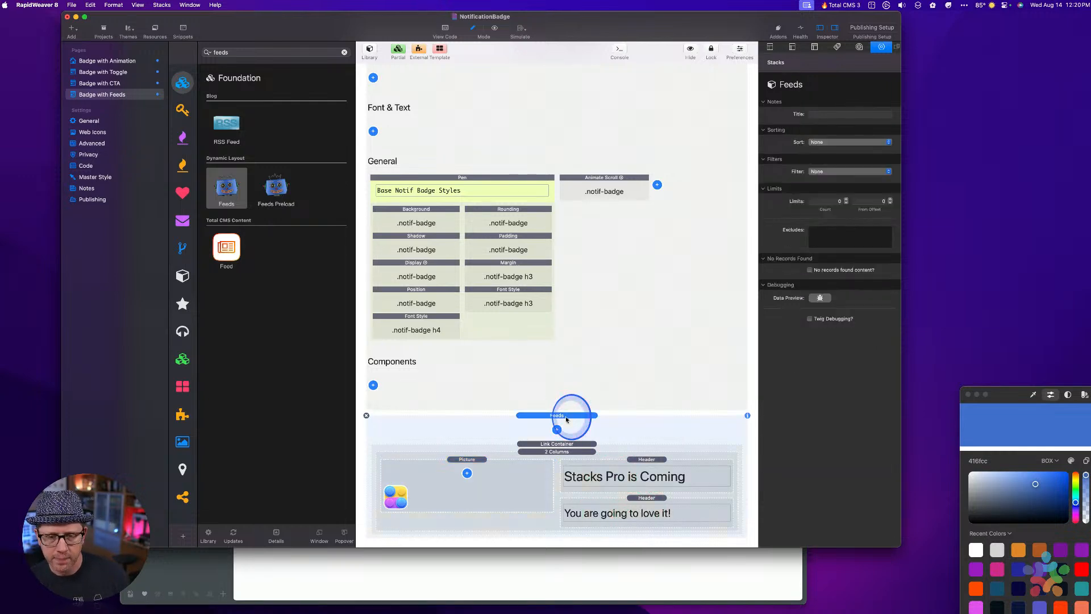
left_click(558, 428)
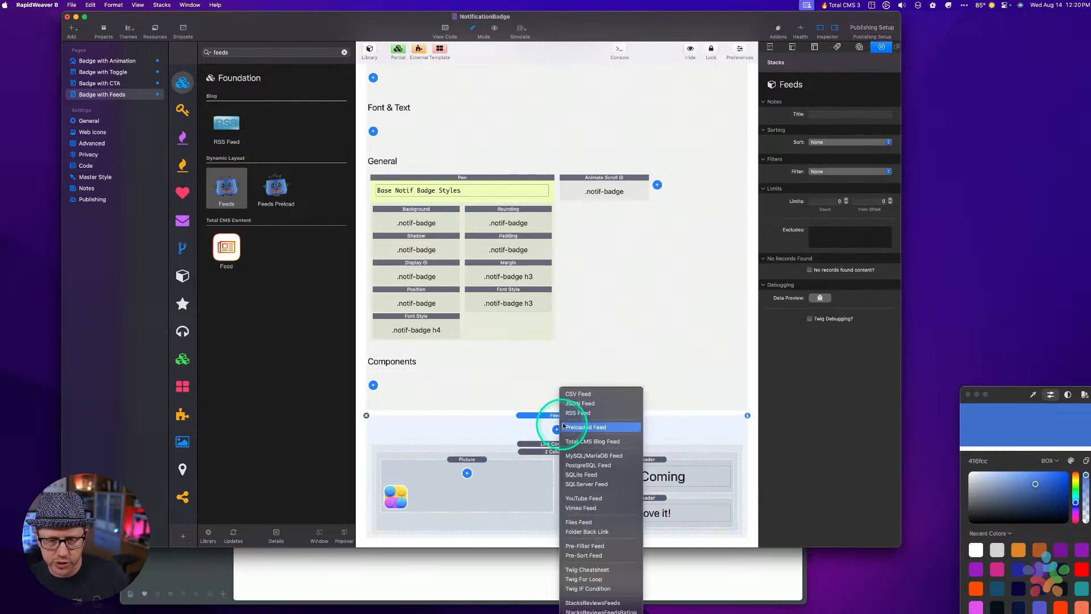
left_click(579, 395)
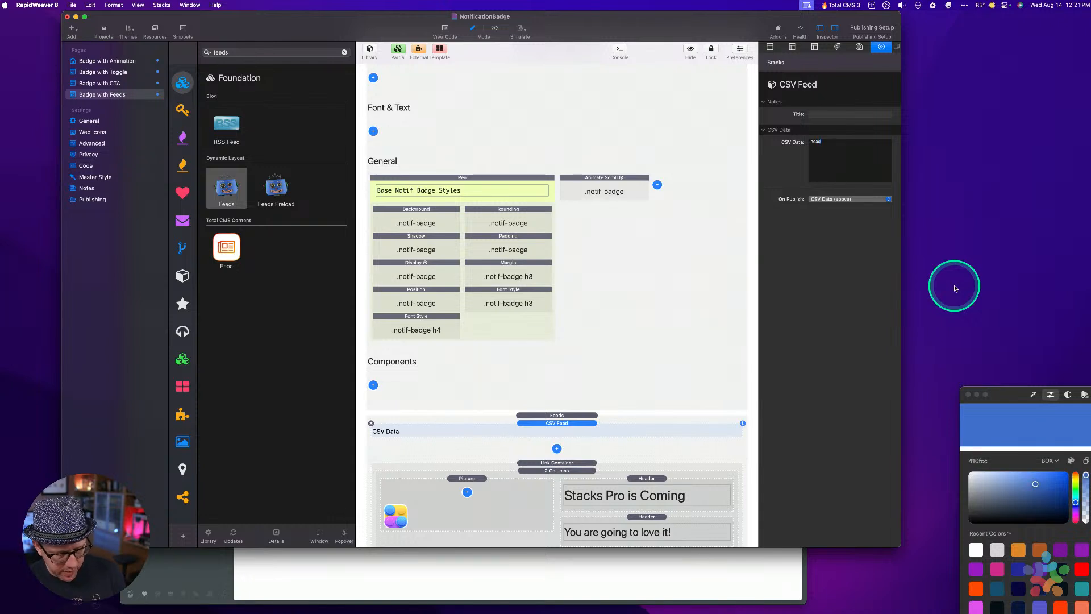
Enter heading,text as the header row of the CSV Feed's data.
type("d")
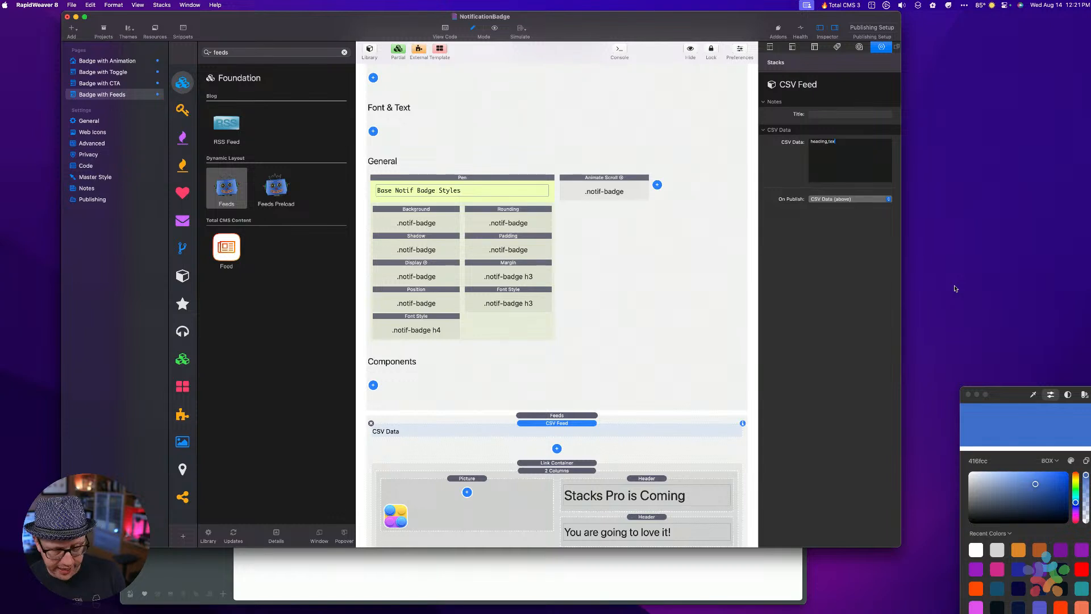
key("shift+alt+Left")
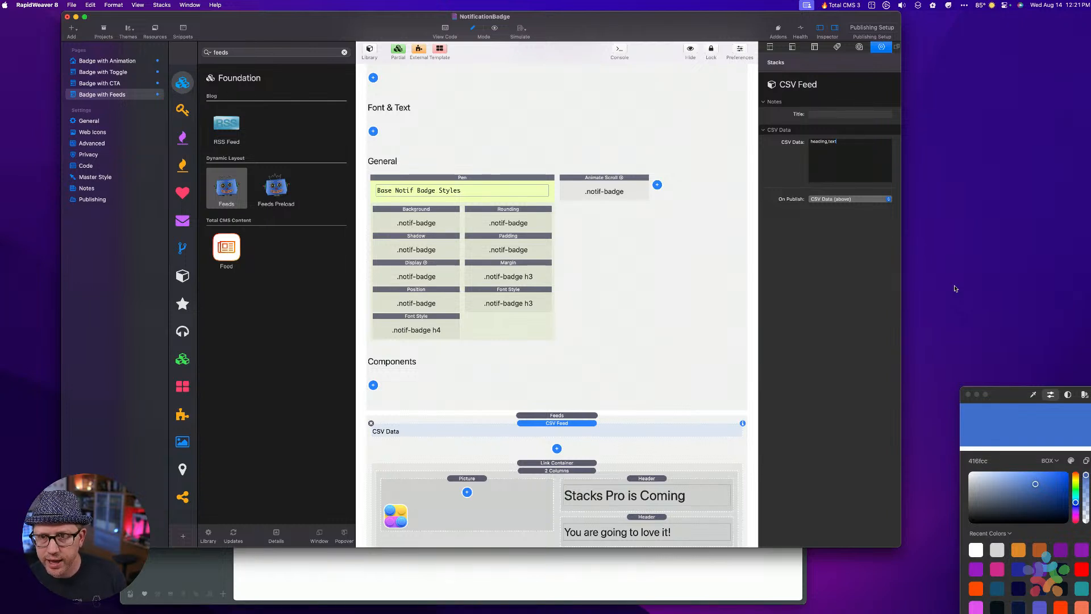
key("shift+Return")
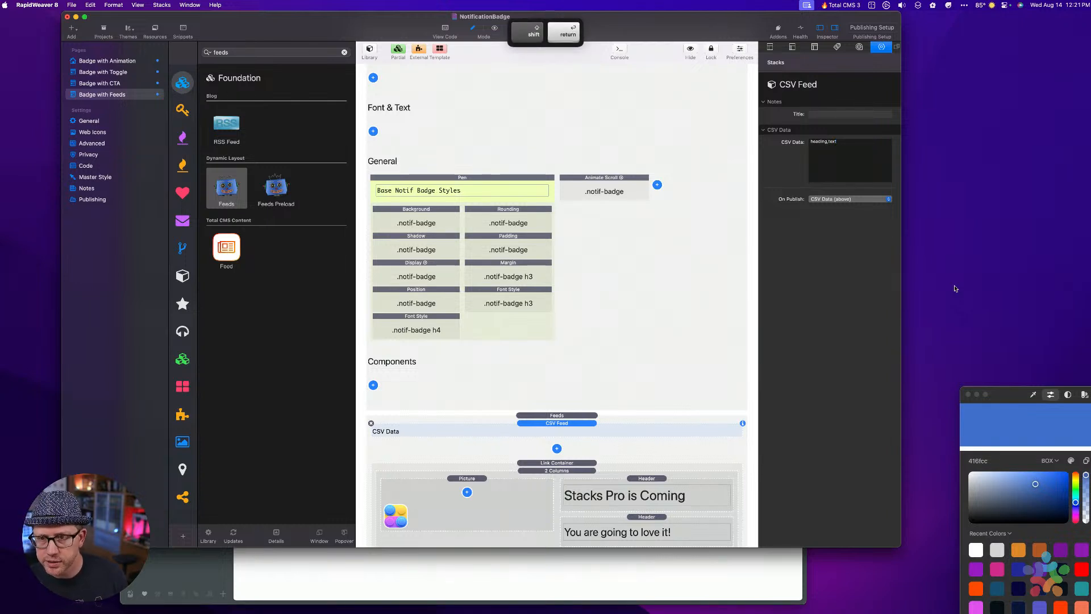
left_click(865, 149)
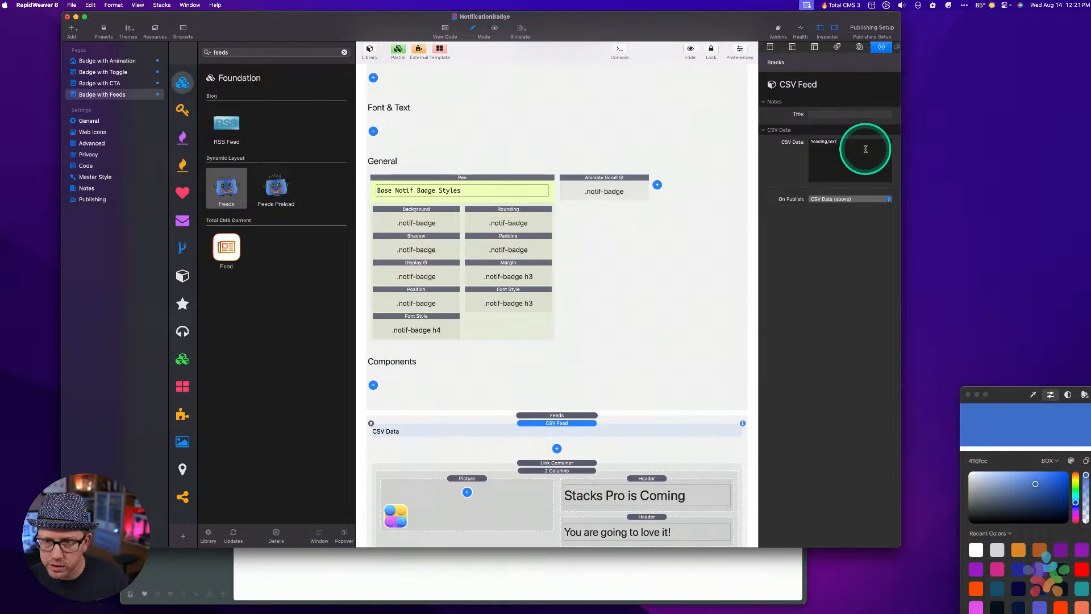
key("alt+Return")
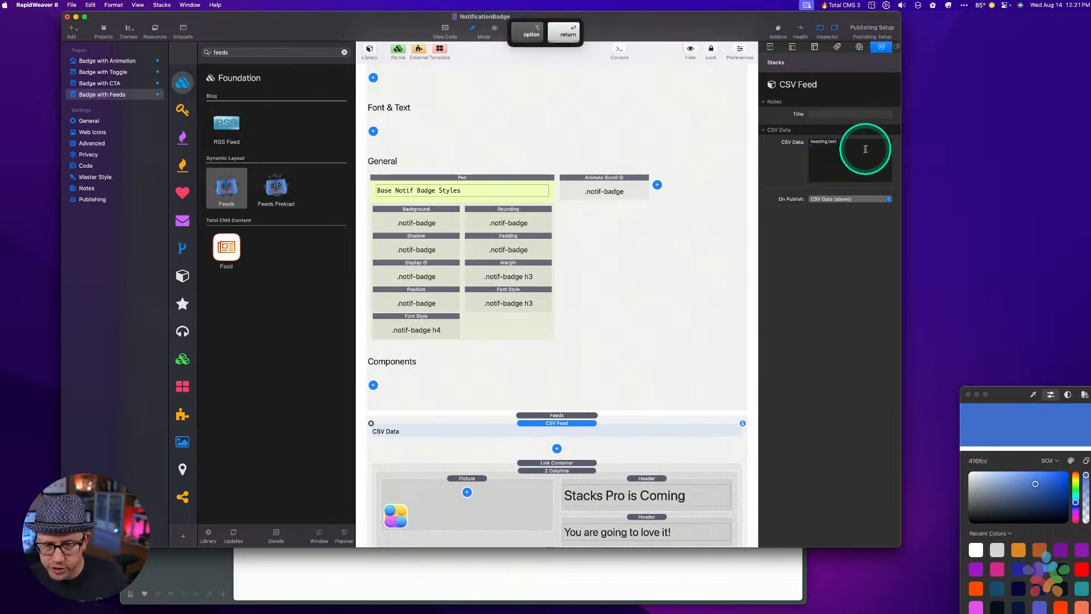
Add the CSV record "Stacks Pro is Coming,You are going to love it!" below the header row.
type("Stacks Pro")
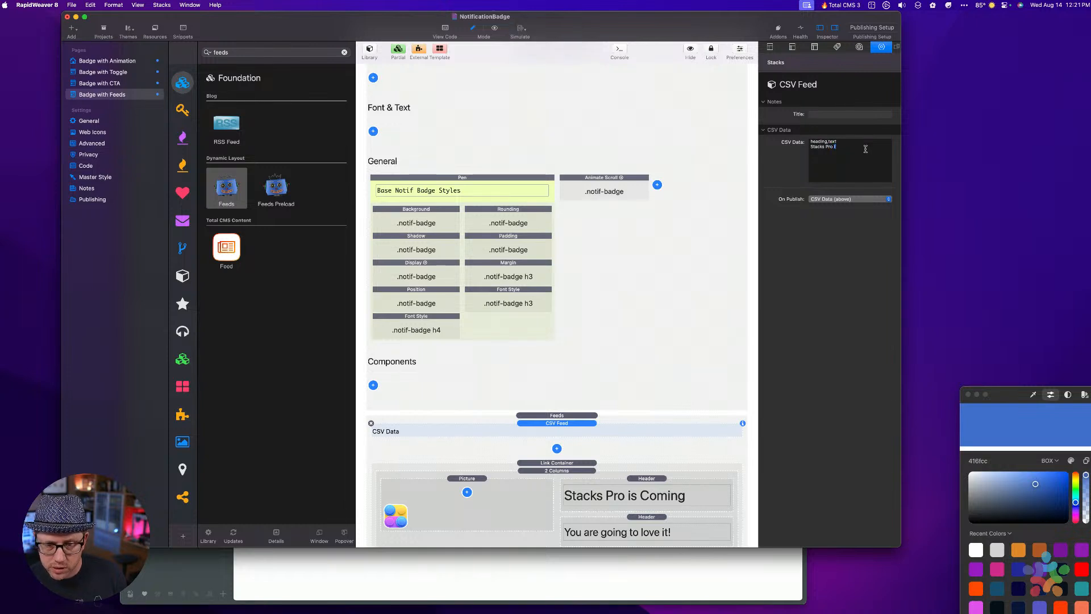
type(" is Coming")
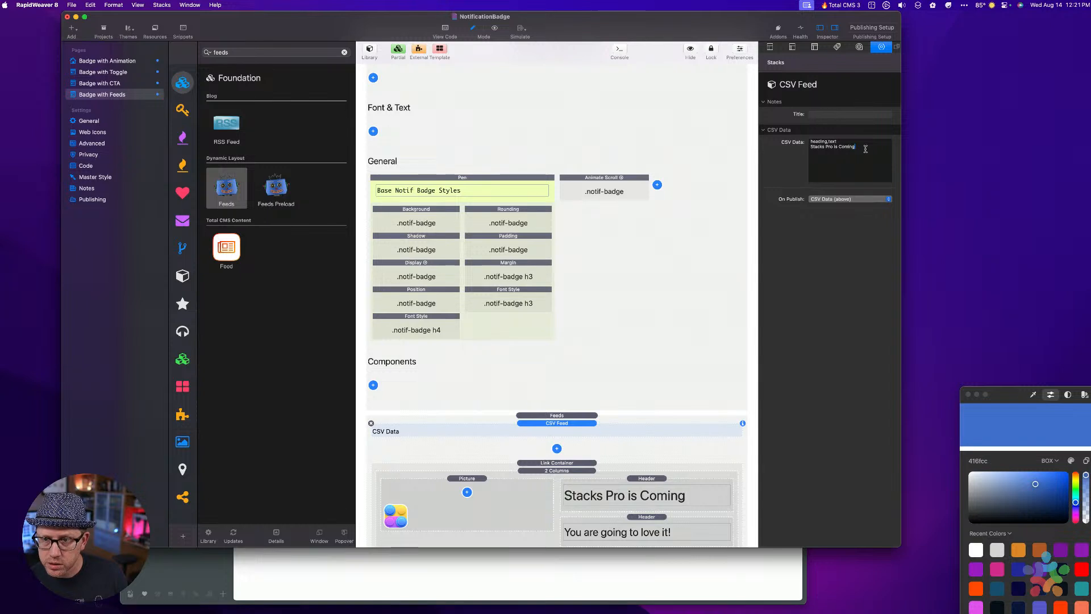
type(",You are going")
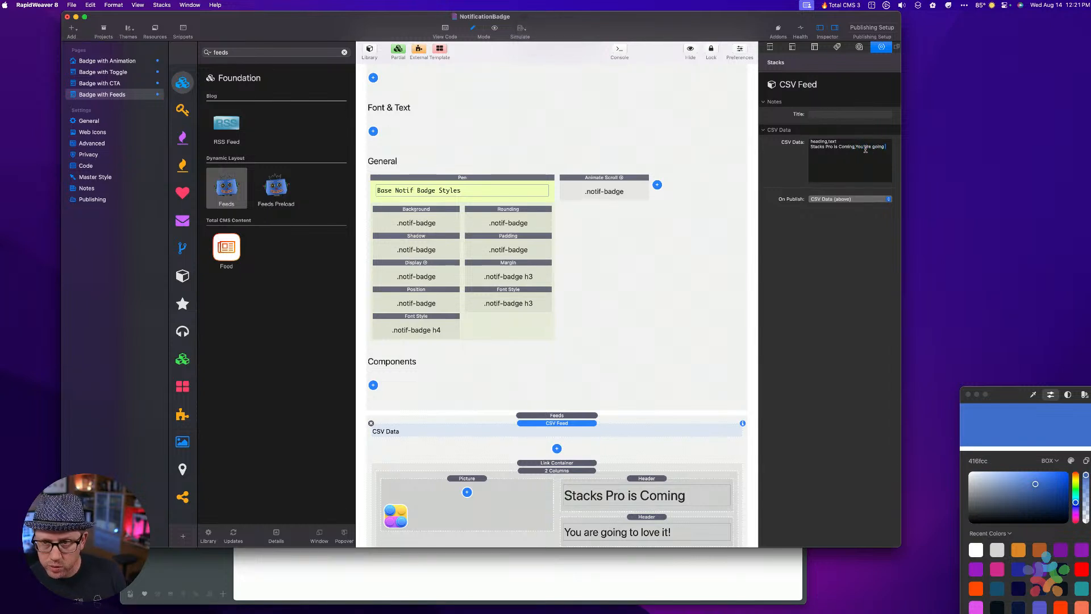
type("'re going to love it!")
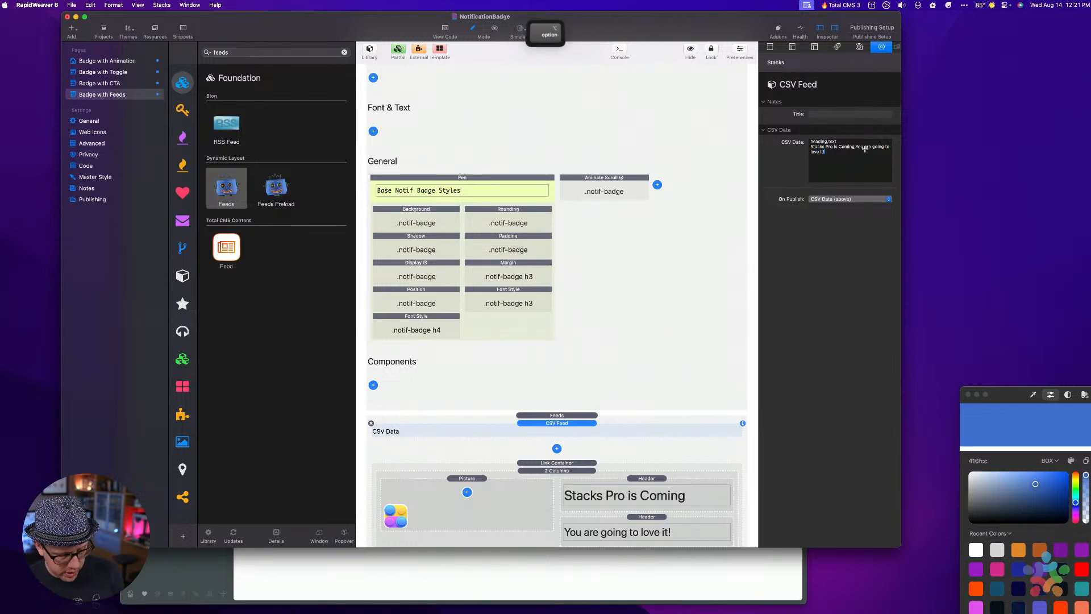
key("alt+Return")
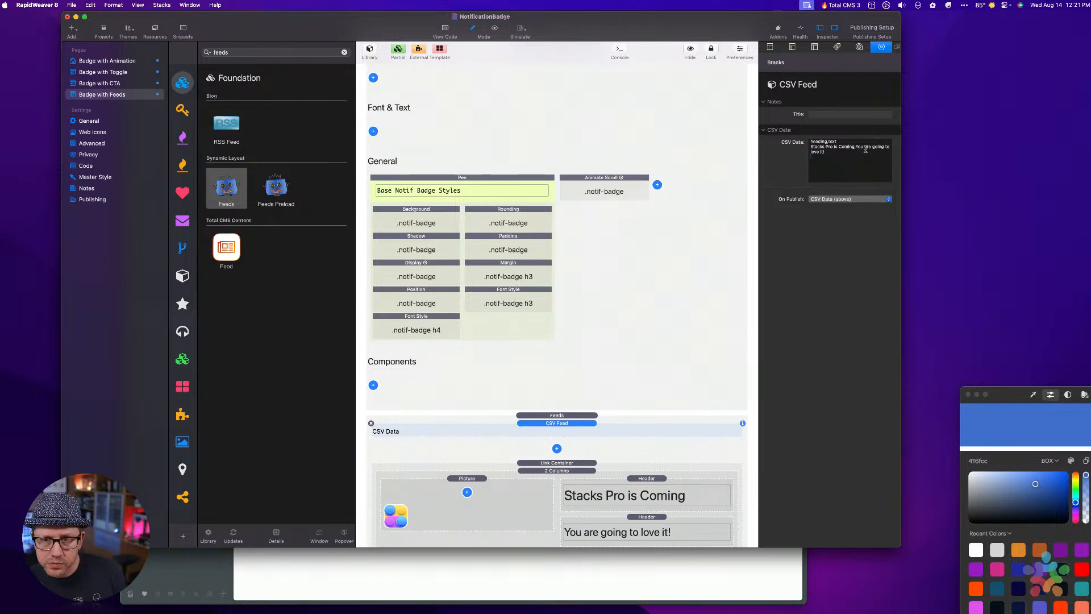
Add a second CSV record reading "Hello Live Stream,I hope you are learning something today".
type("He")
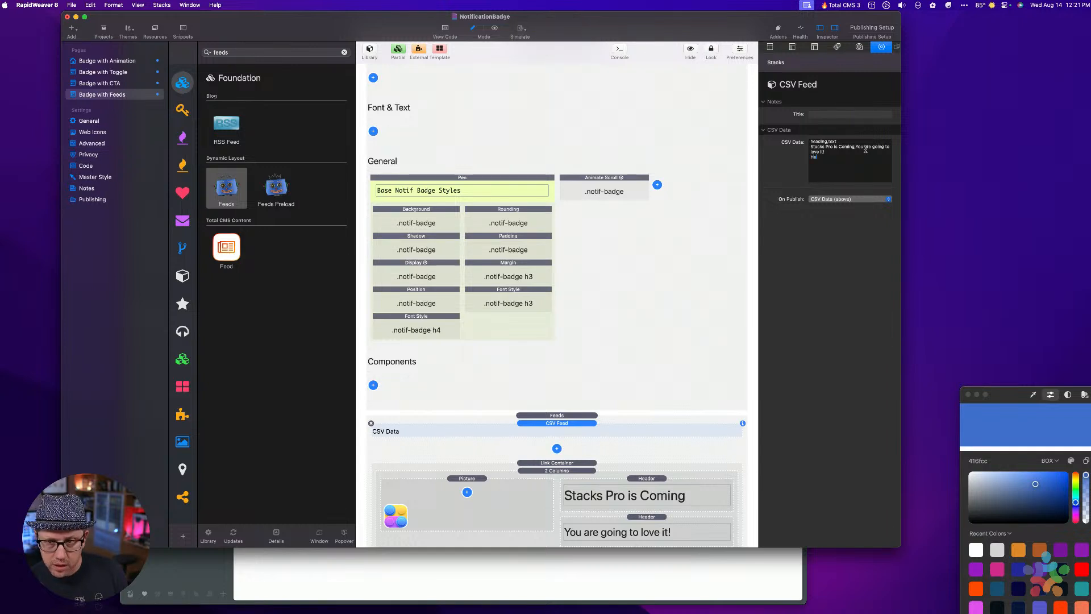
type("llo Live")
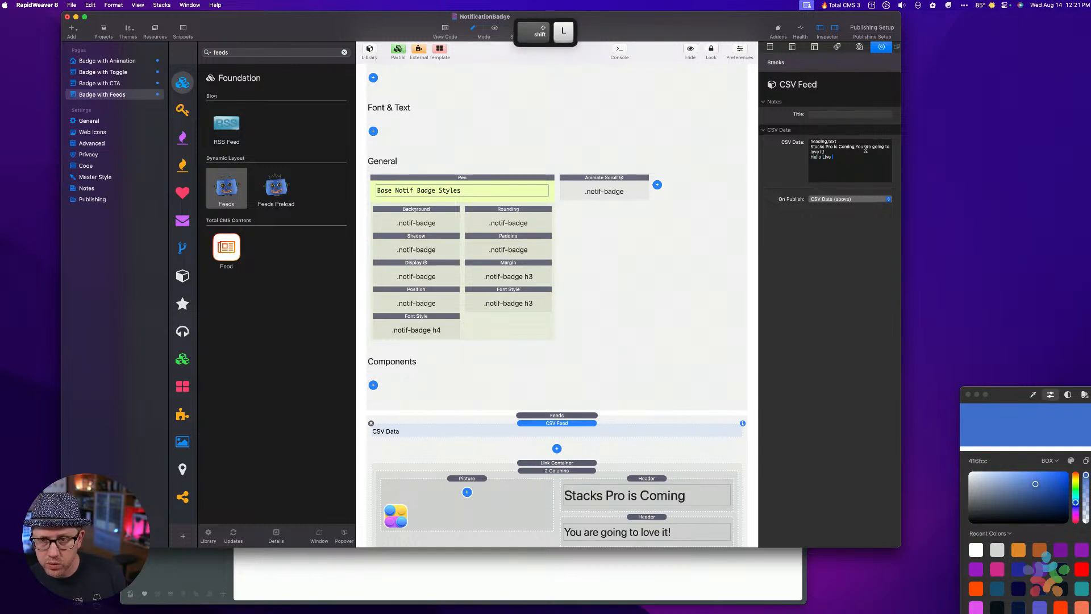
type(" Stream, ")
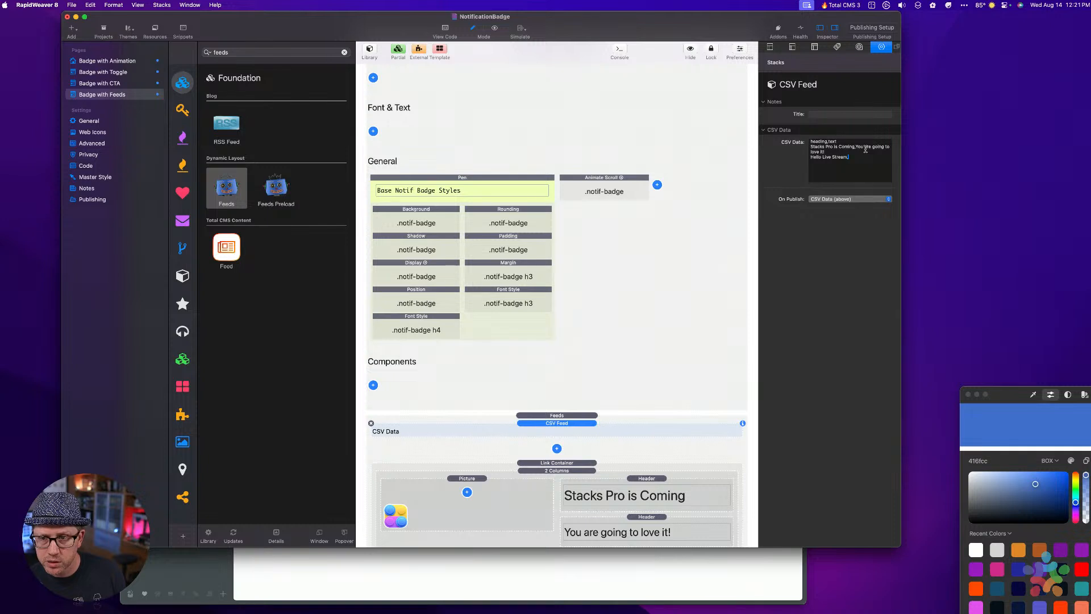
type("I hope you are learning something today")
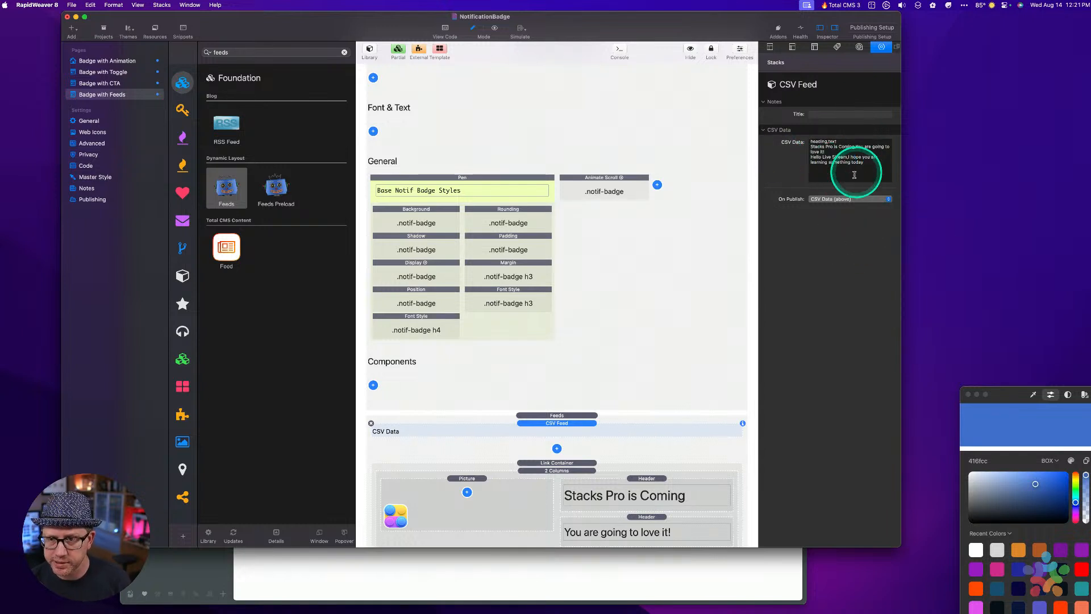
Replace the text of the badge's "Stacks Pro is Coming" Header with the macro {{ heading }}.
left_click(596, 494)
double_click(588, 494)
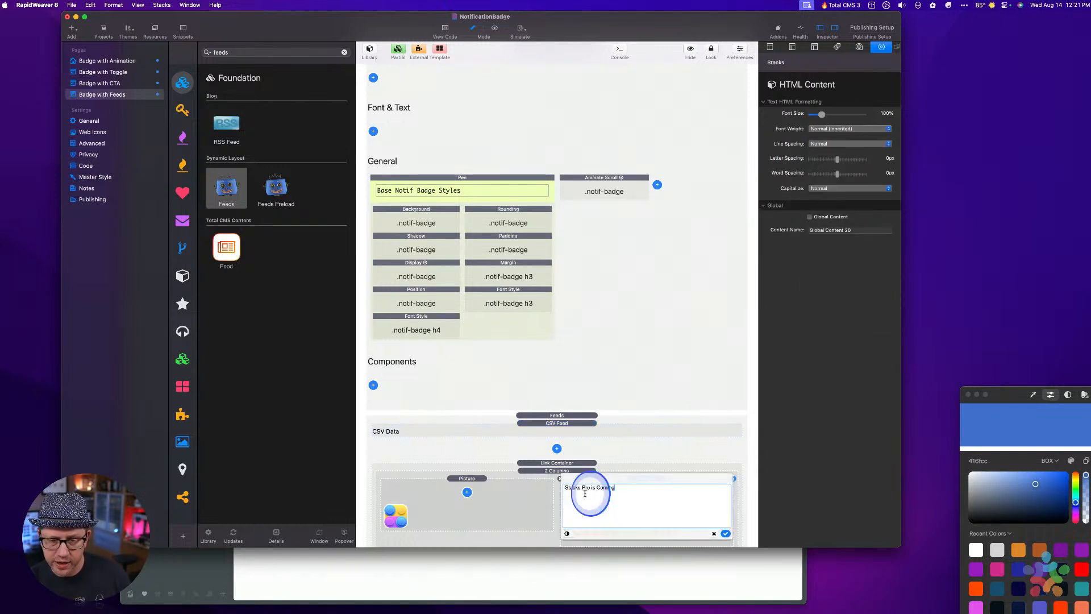
type("{{")
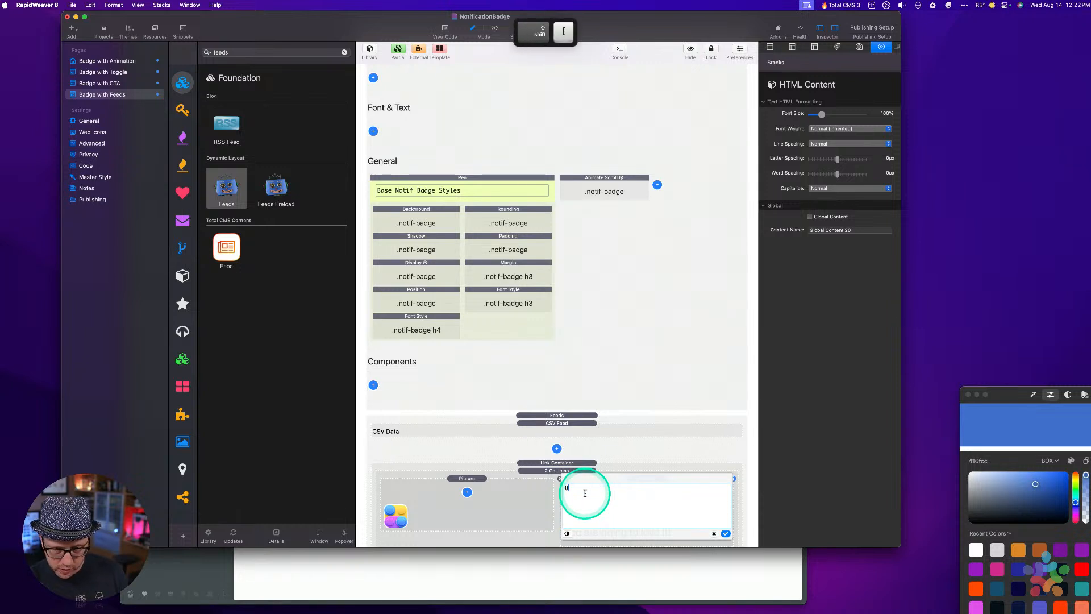
type(" head")
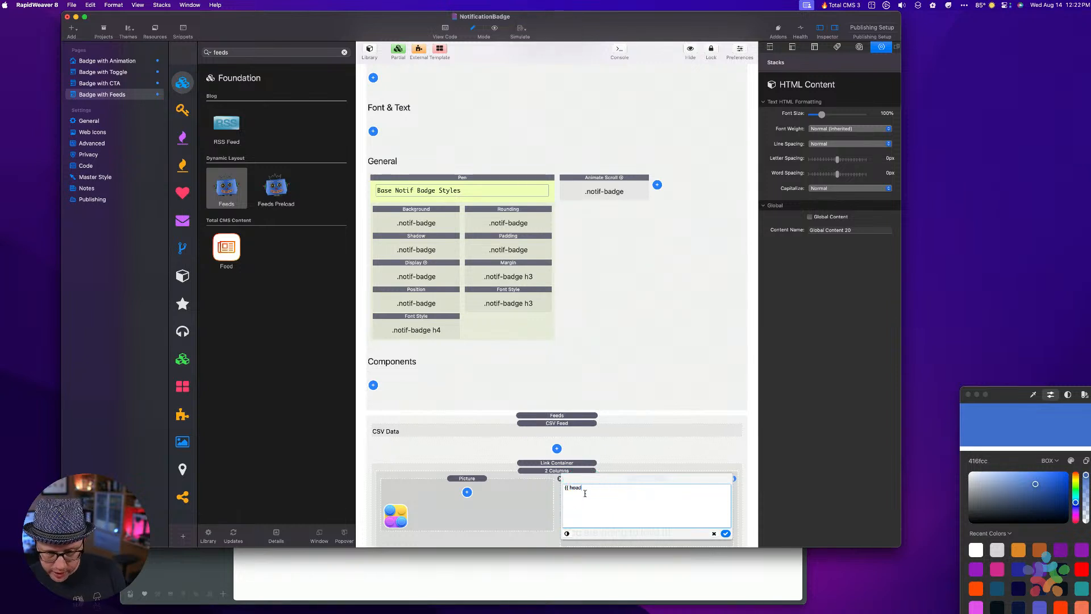
type("}}")
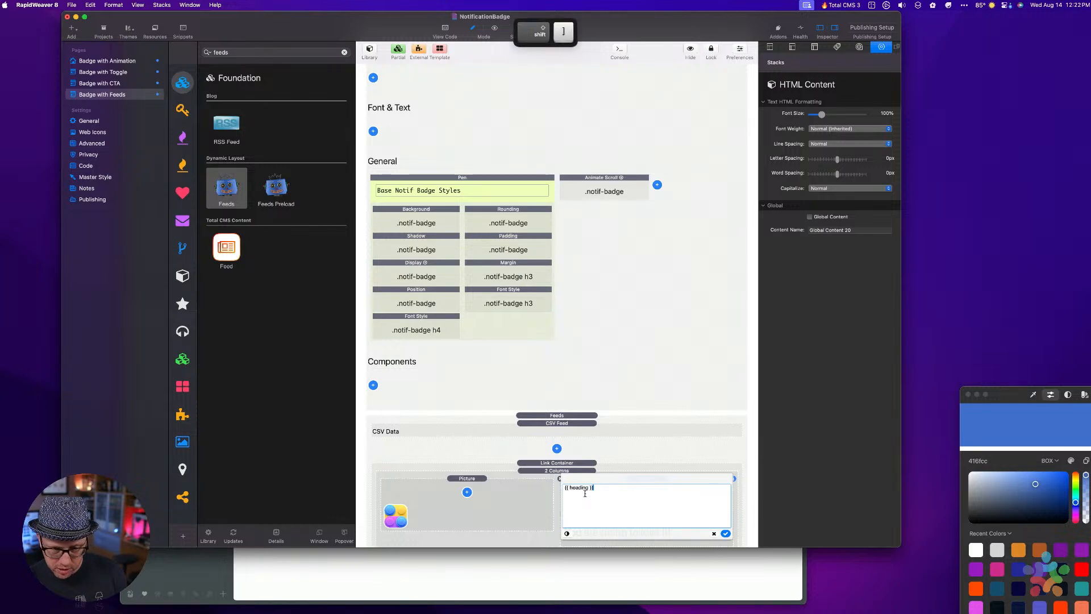
left_click(725, 533)
Replace the text of the badge's "You are going to love it!" Header with the macro {{ text }}.
scroll(653, 400, "down", 2)
double_click(618, 511)
triple_click(615, 509)
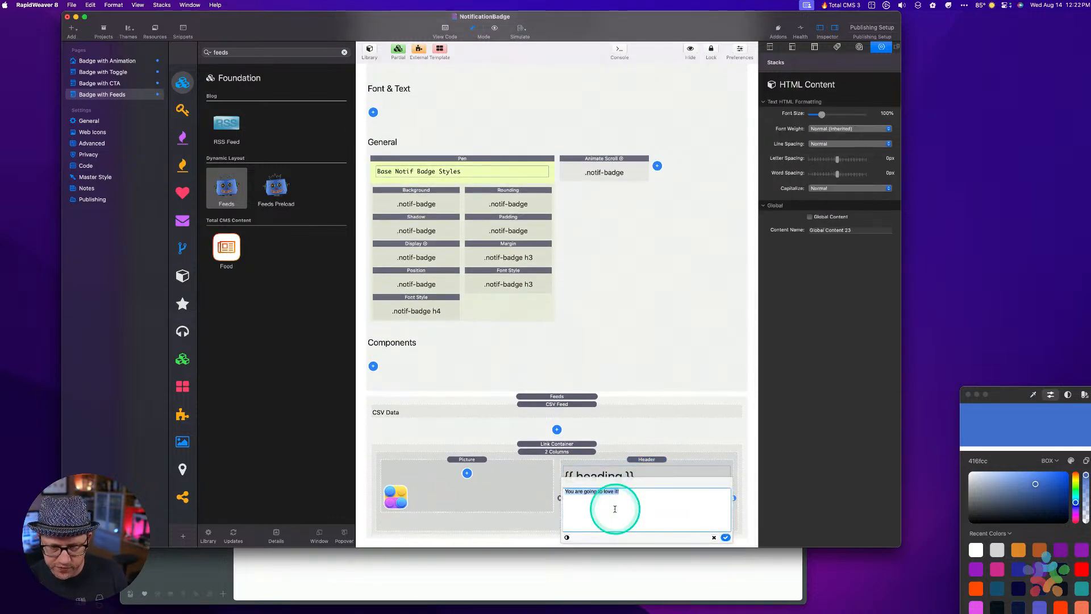
key("BackSpace")
type("{")
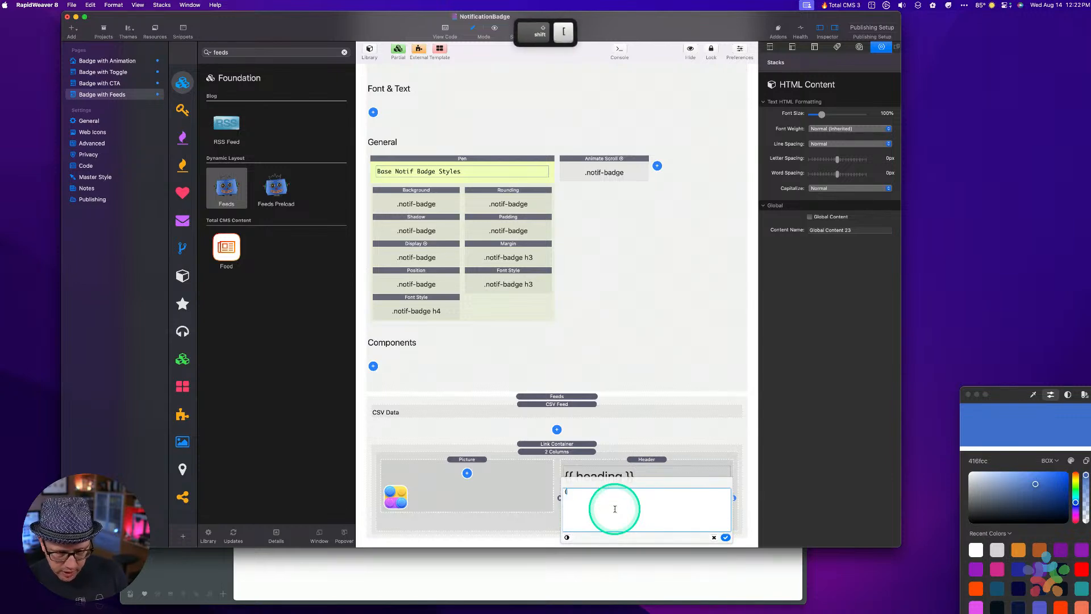
type("{ text}}")
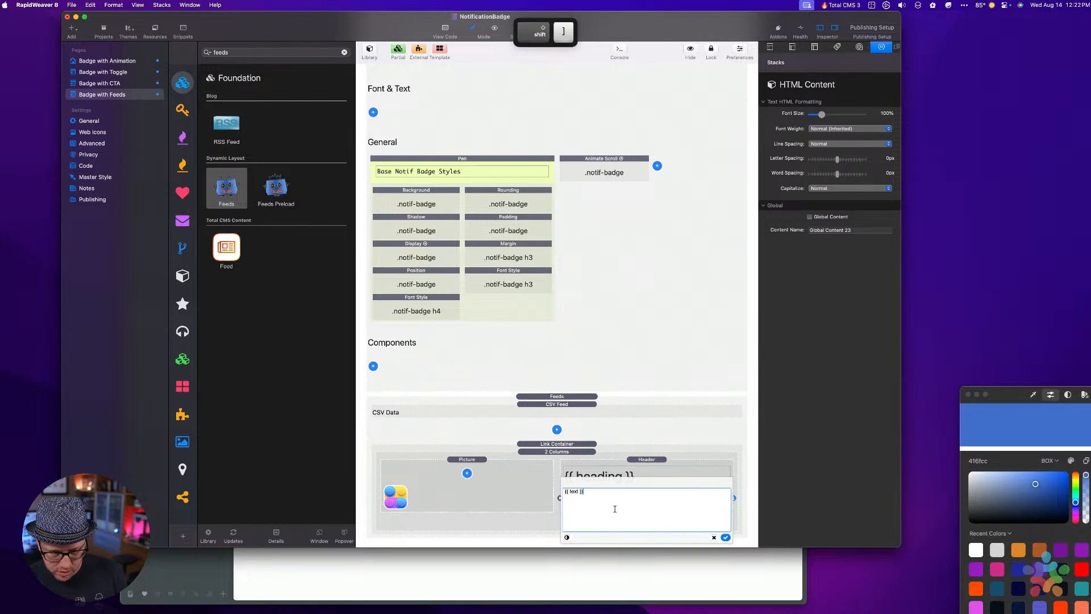
left_click(726, 537)
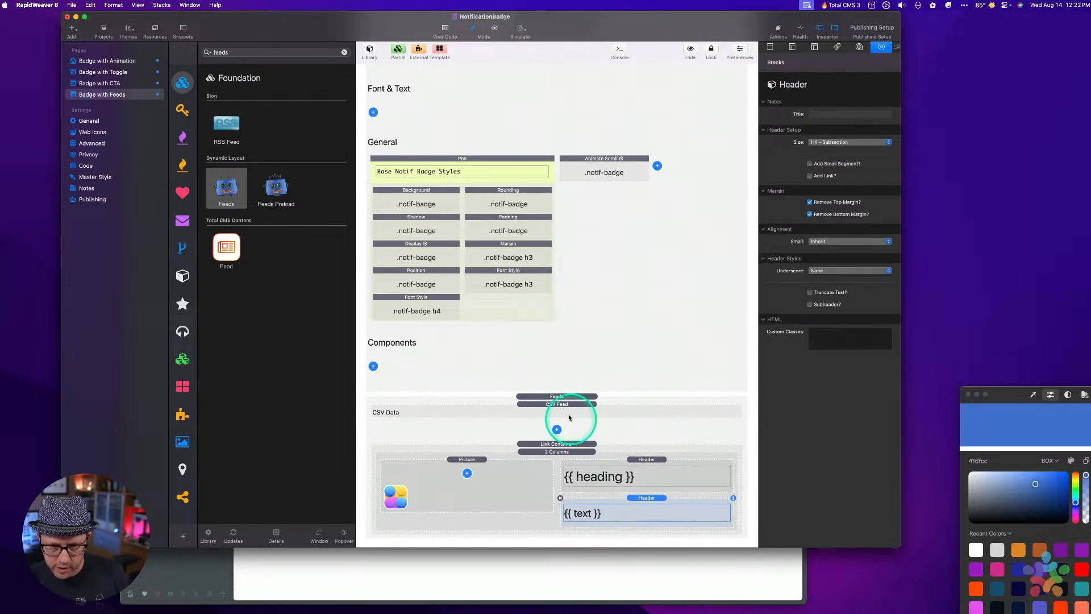
Limit the Feeds stack to a count of 1 and set its sorting to Shuffle.
left_click(560, 396)
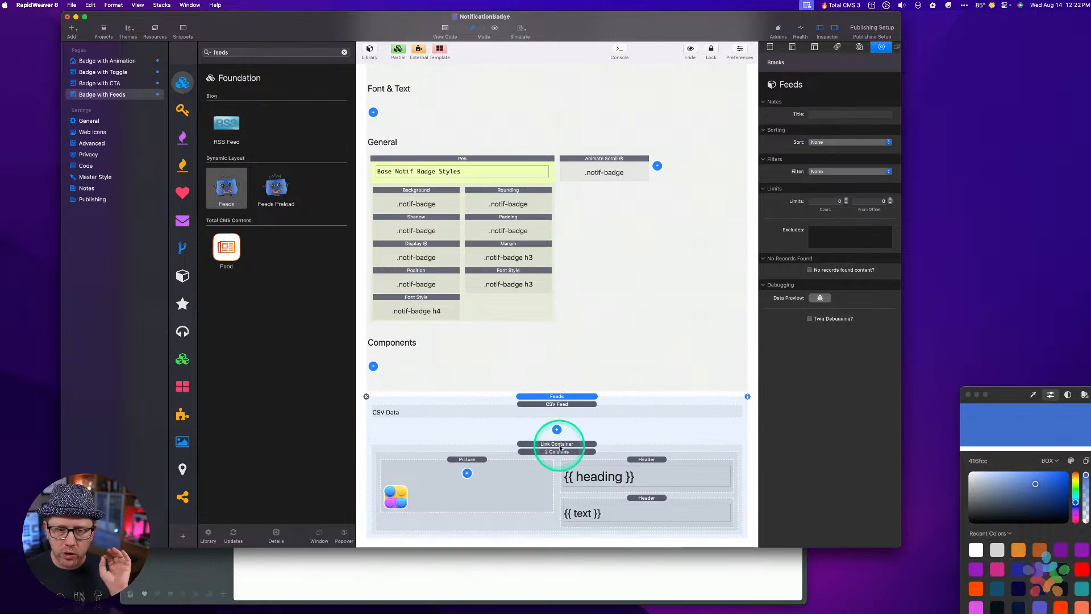
left_click(836, 201)
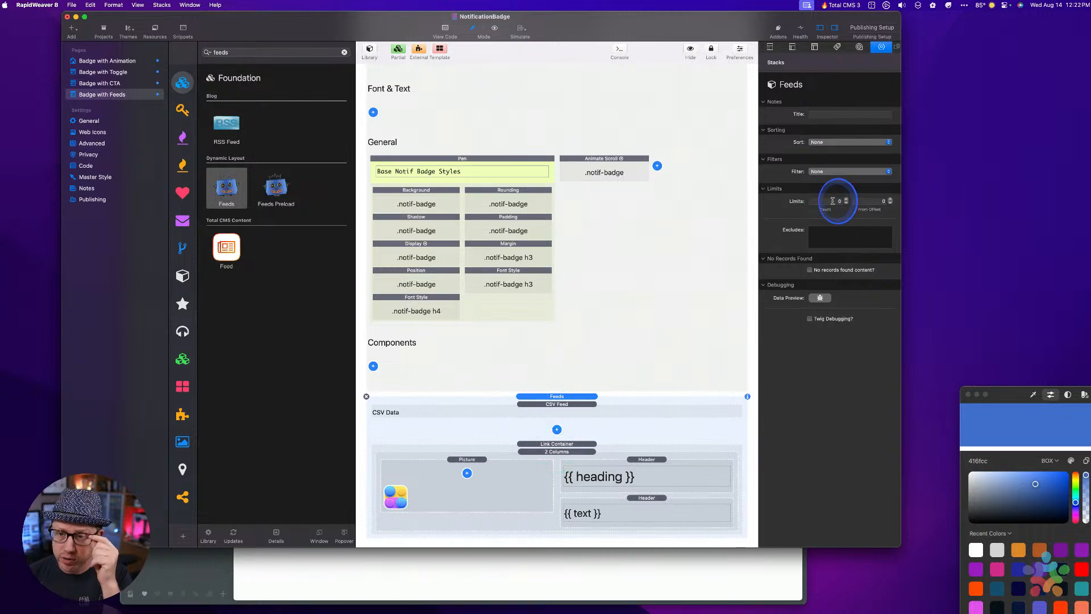
key("super")
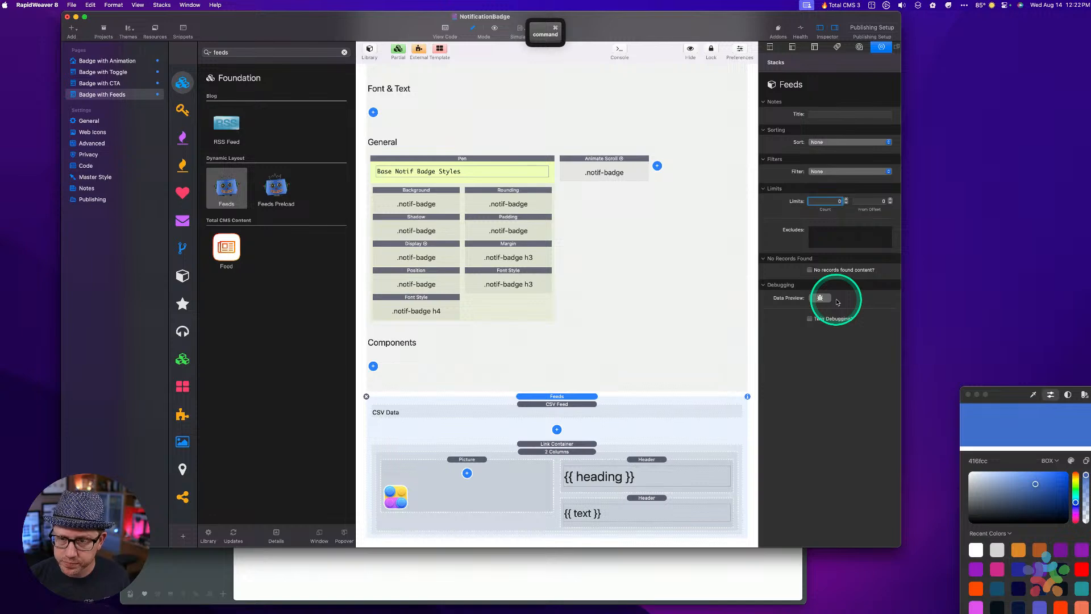
key("Tab")
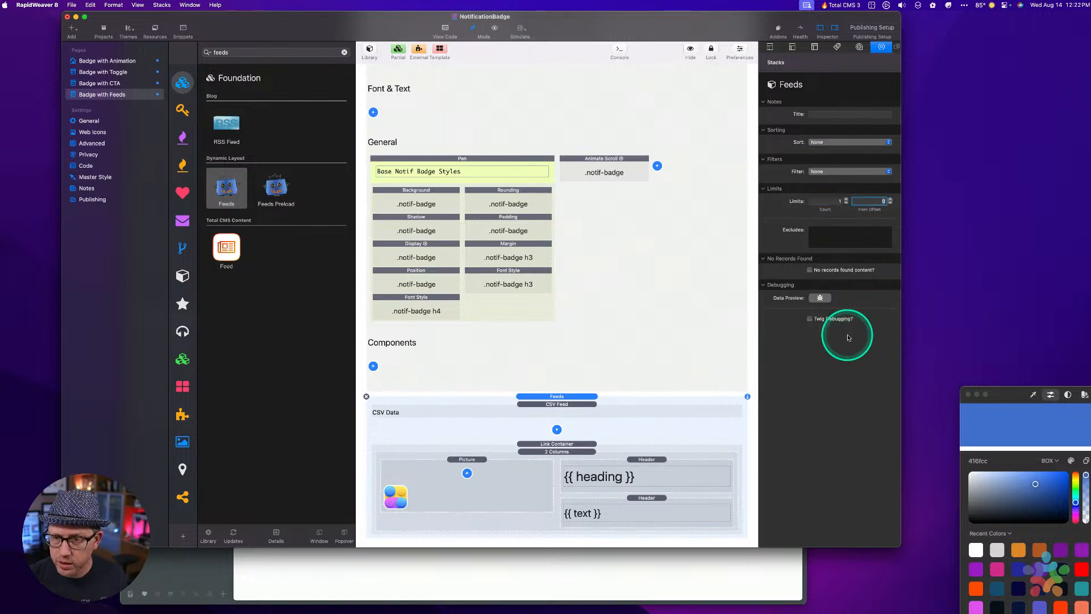
left_click(829, 144)
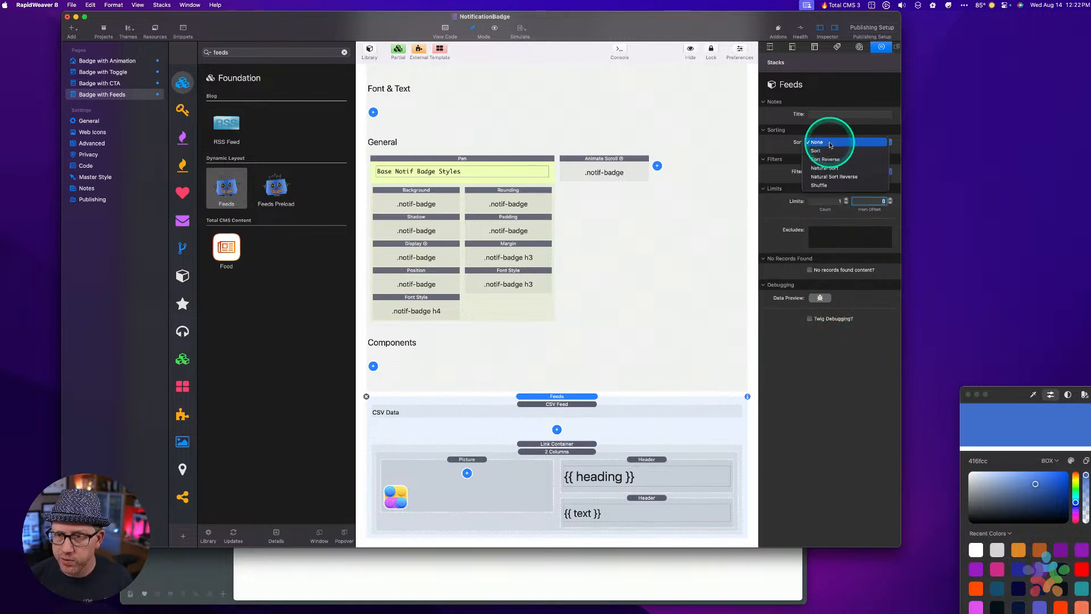
left_click(824, 185)
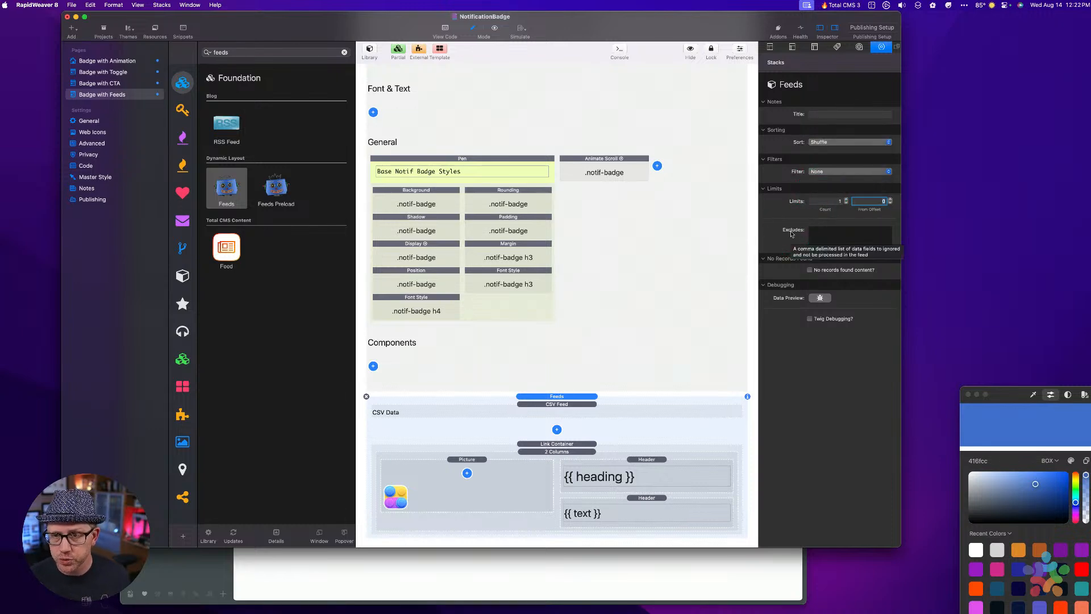
Preview the Badge with Feeds page, both in RapidWeaver and in the Arc browser, to check the shuffled badge content.
left_click(575, 396)
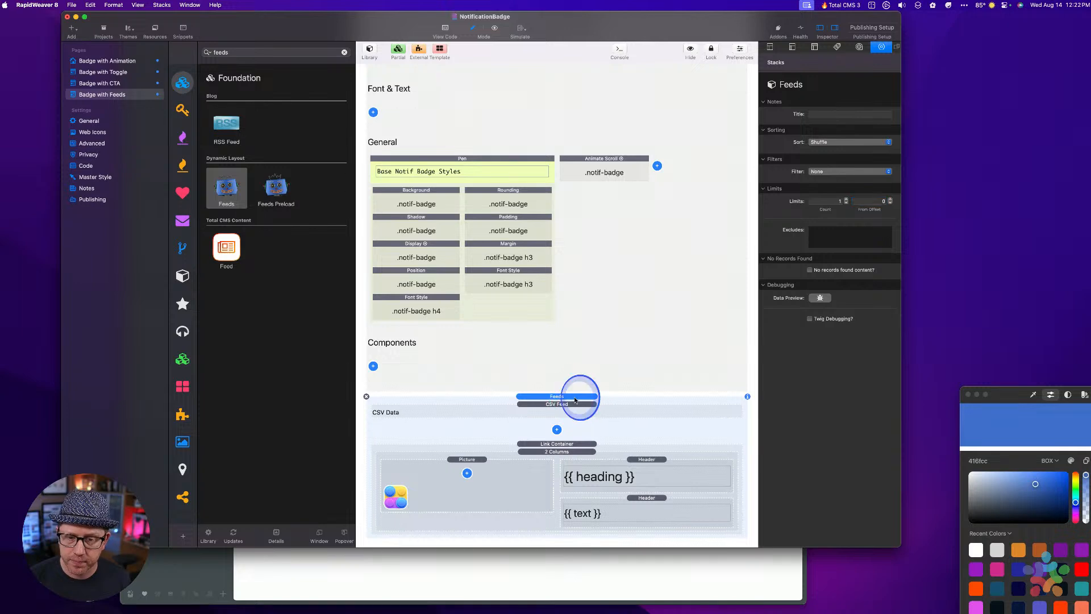
left_click(603, 322)
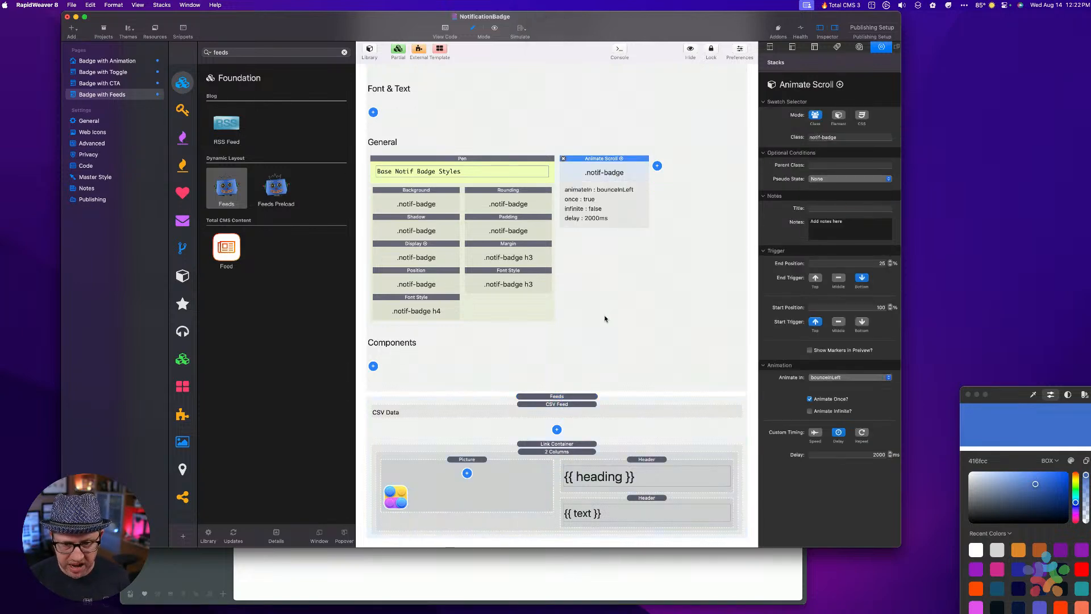
left_click(568, 404)
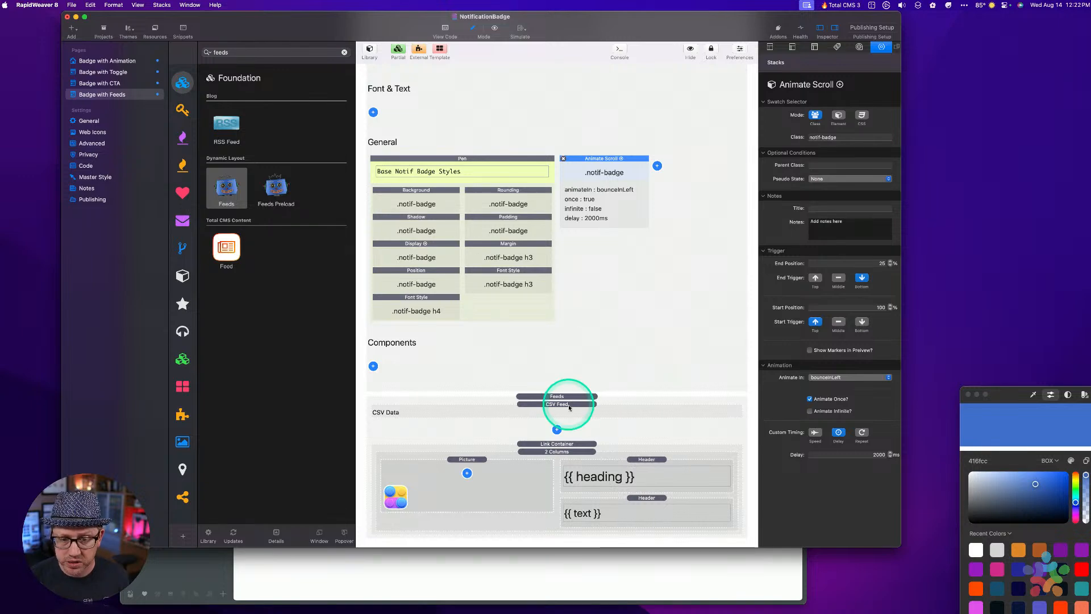
key("super+r")
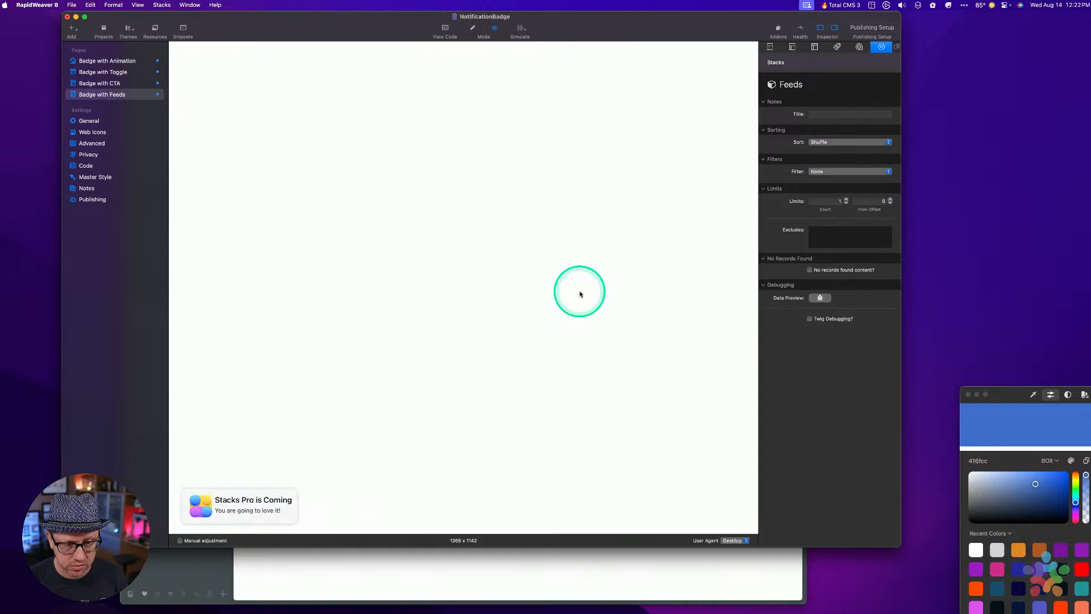
key("super")
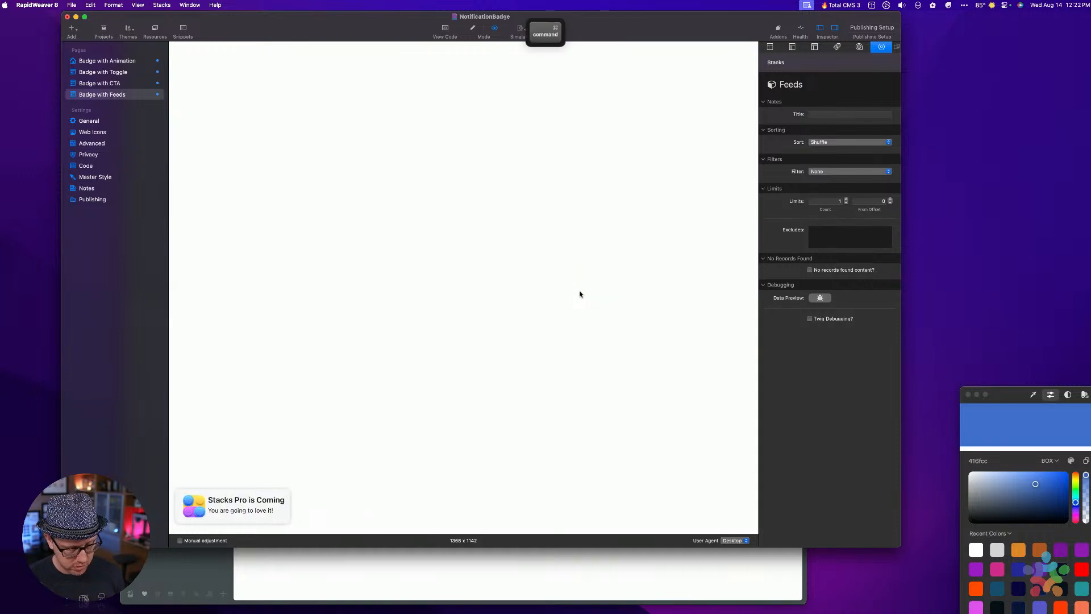
key("super+Tab")
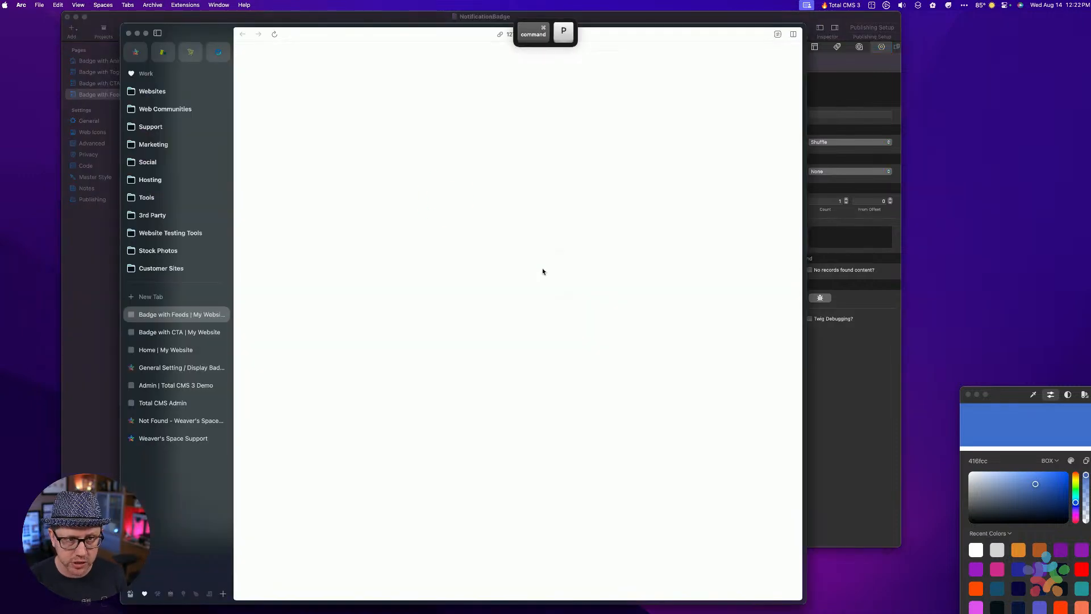
left_click(444, 196)
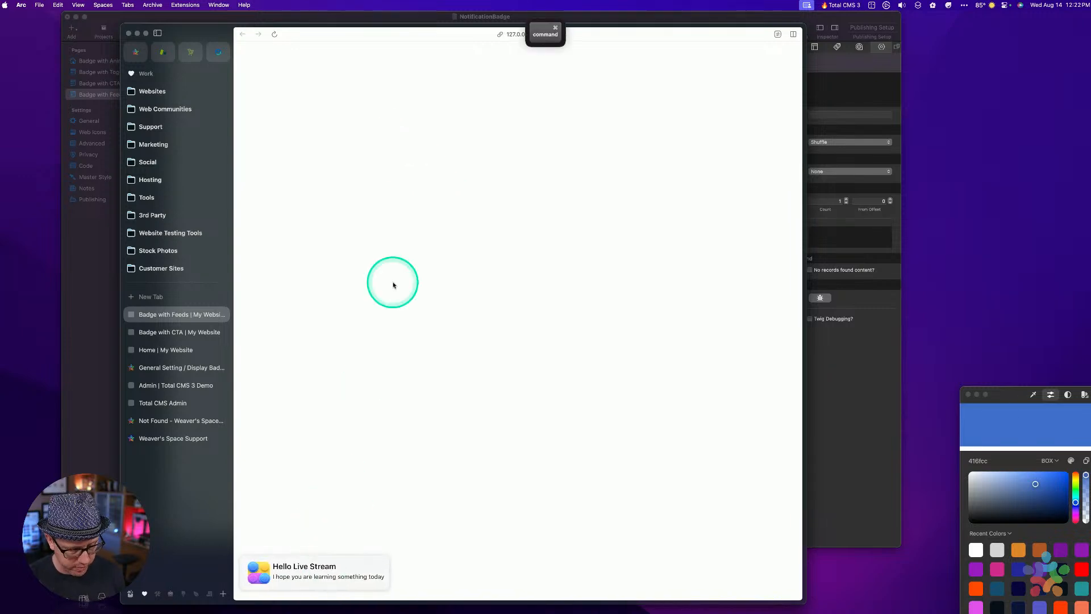
Reload the Badge with Feeds page repeatedly in the Arc browser to check the shuffled badge content, and return to RapidWeaver.
key("super+r")
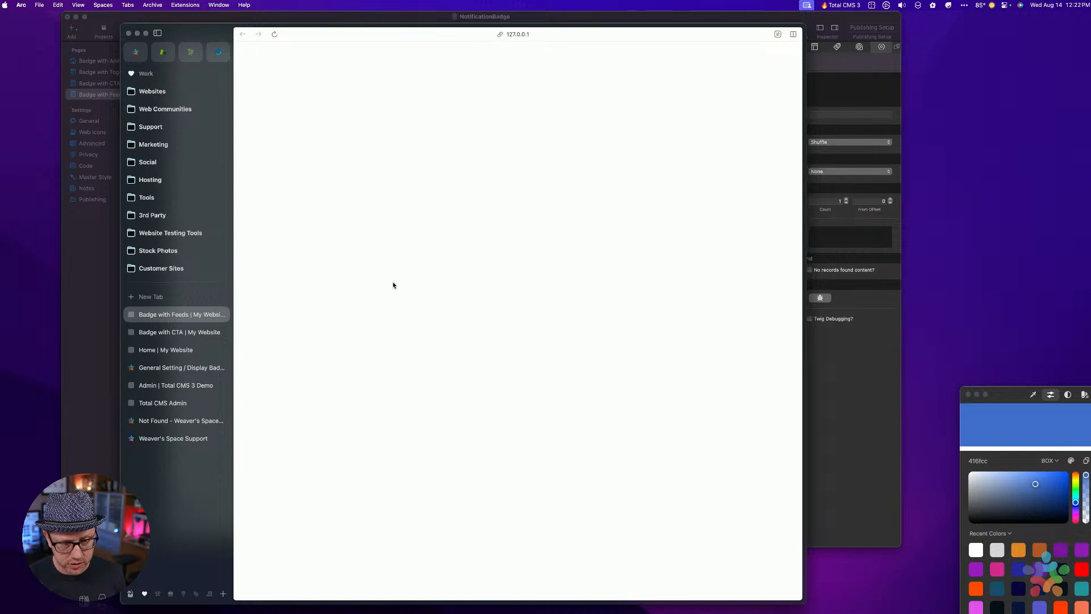
key("super+r")
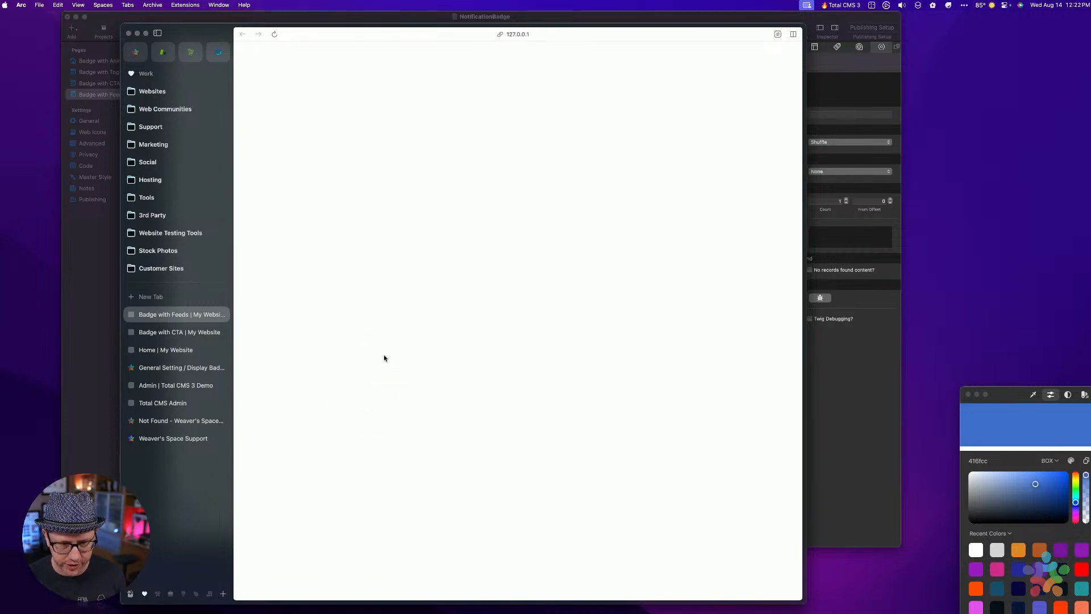
left_click(373, 505)
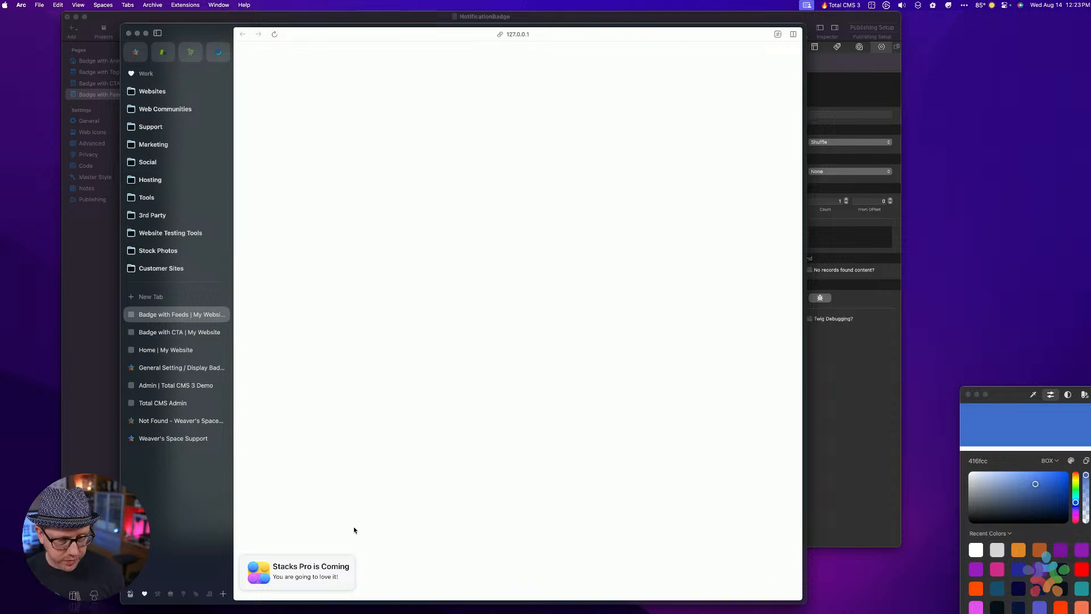
left_click(365, 526)
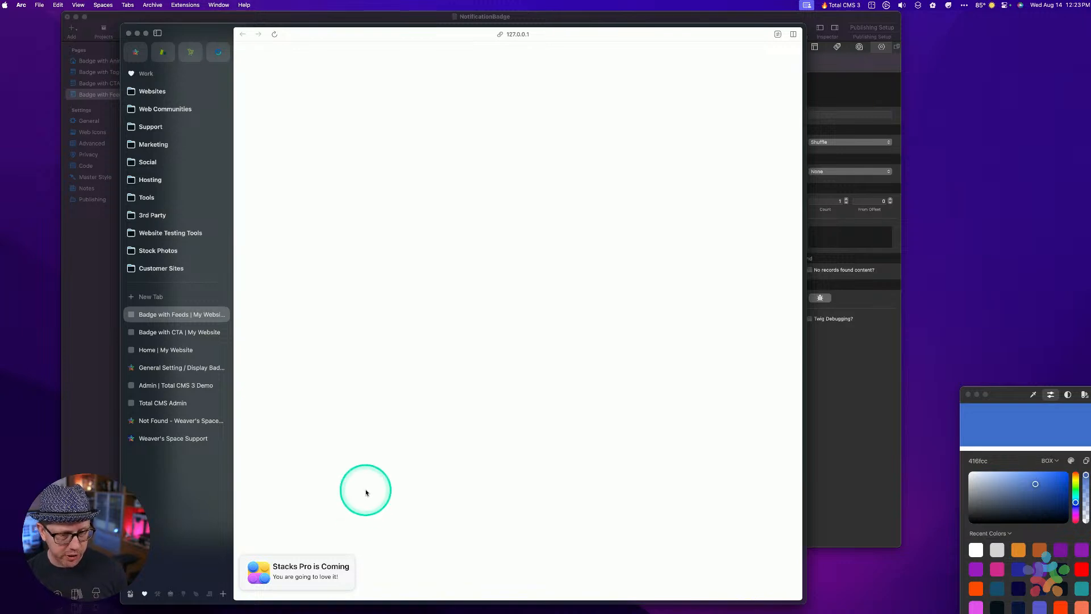
key("super+r")
left_click(132, 34)
left_click(388, 135)
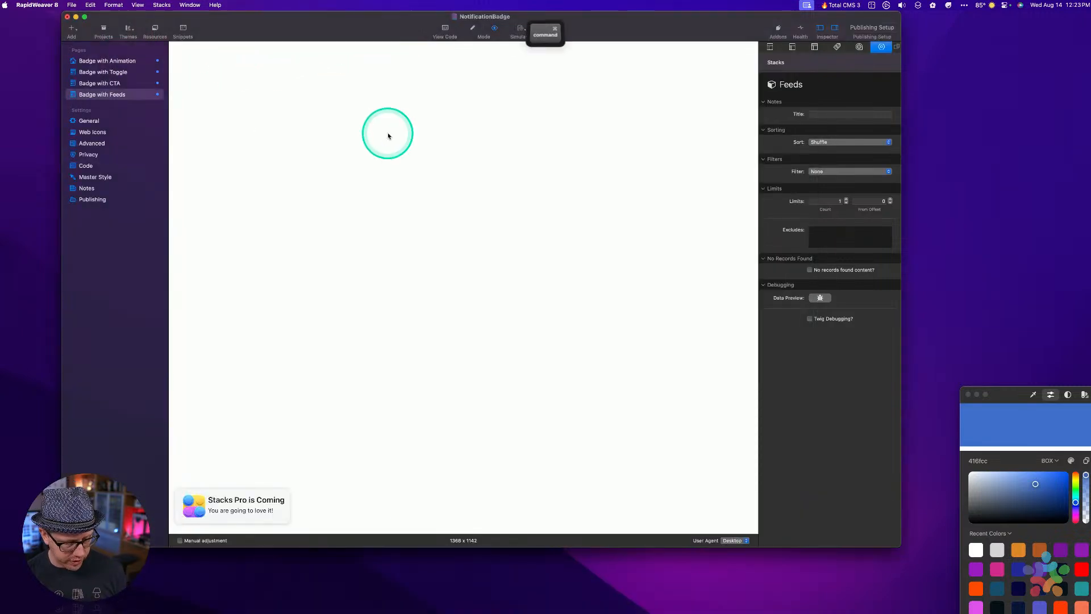
Return to edit mode and review the feed source types that can be added to the Feeds stack.
key("super+r")
left_click(588, 397)
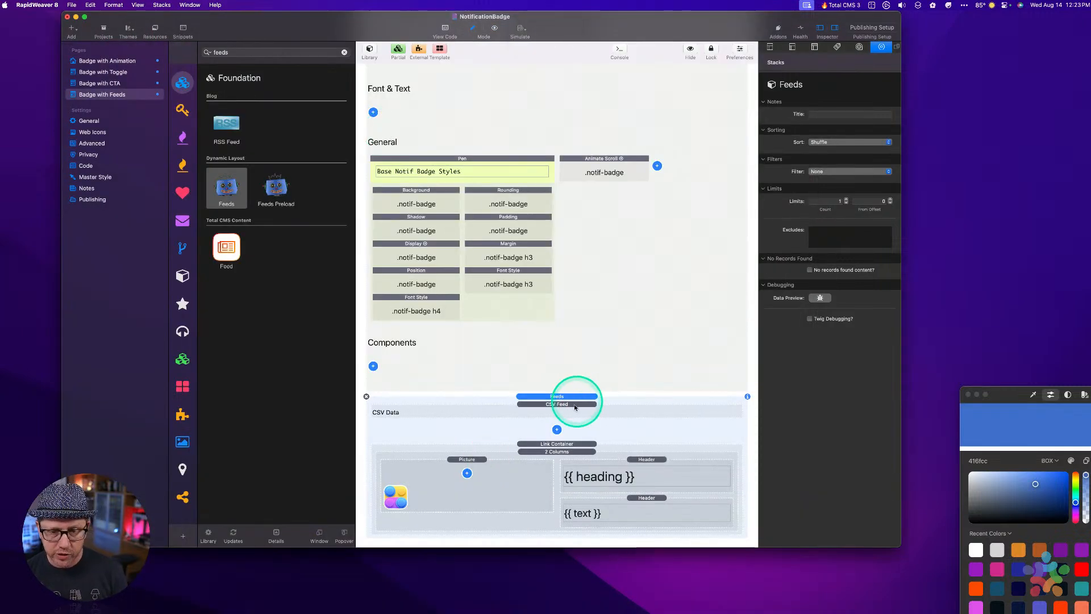
left_click(557, 429)
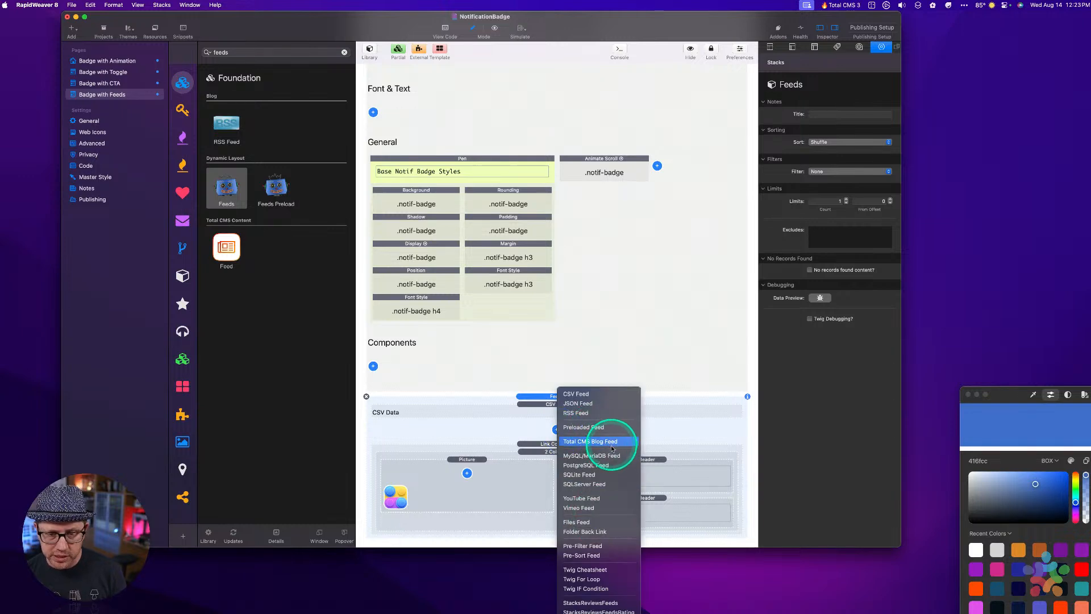
left_click(650, 349)
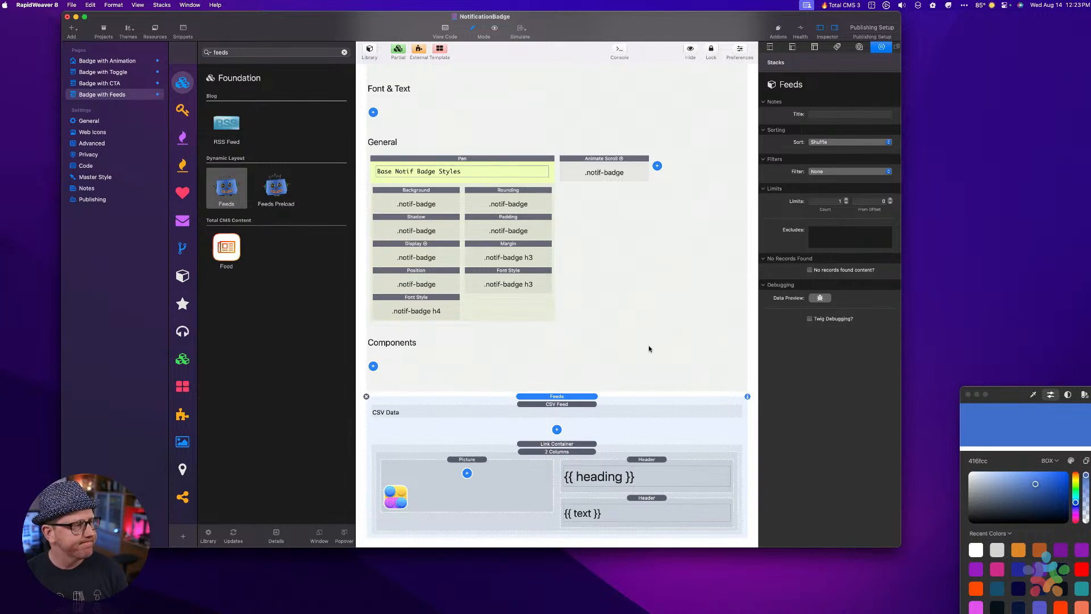
Select the Site Styles stack, reposition the project window slightly lower and save the NotificationBadge project.
left_click(658, 235)
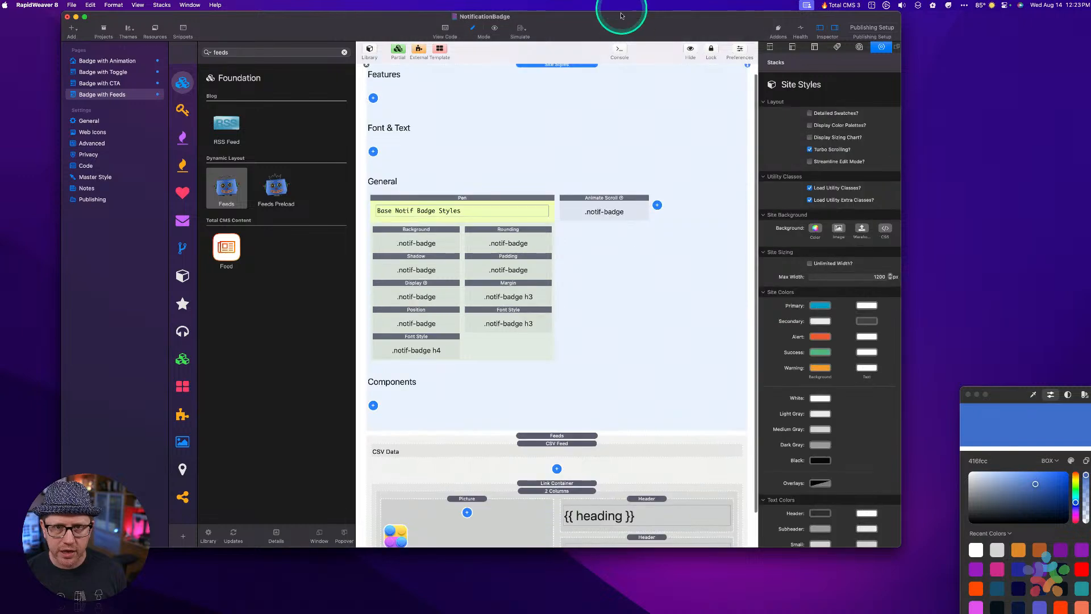
left_click(630, 27)
left_click_drag(629, 26, 632, 42)
key("super+s")
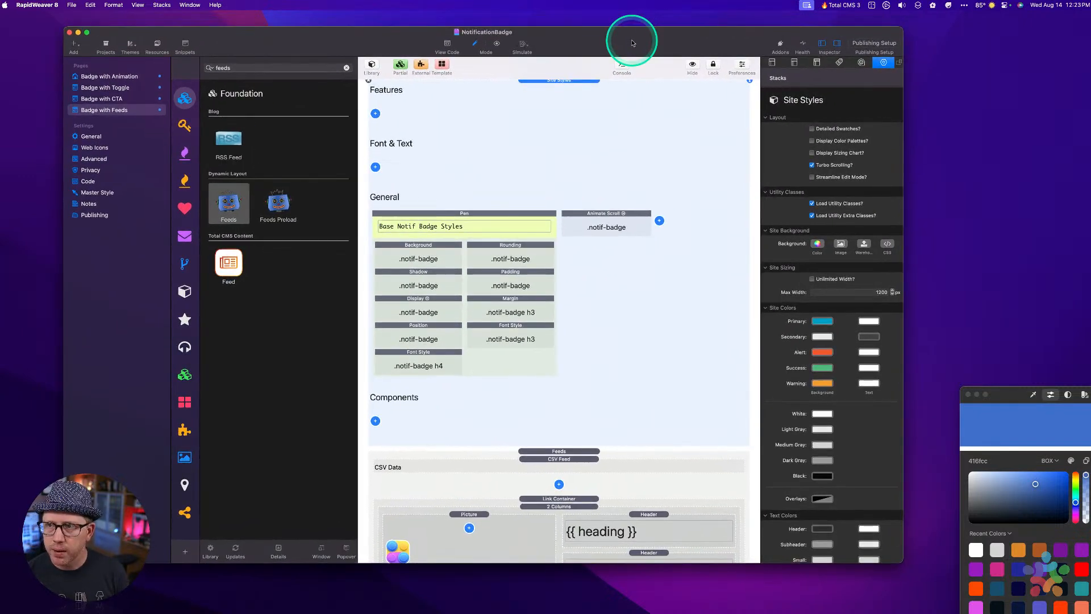
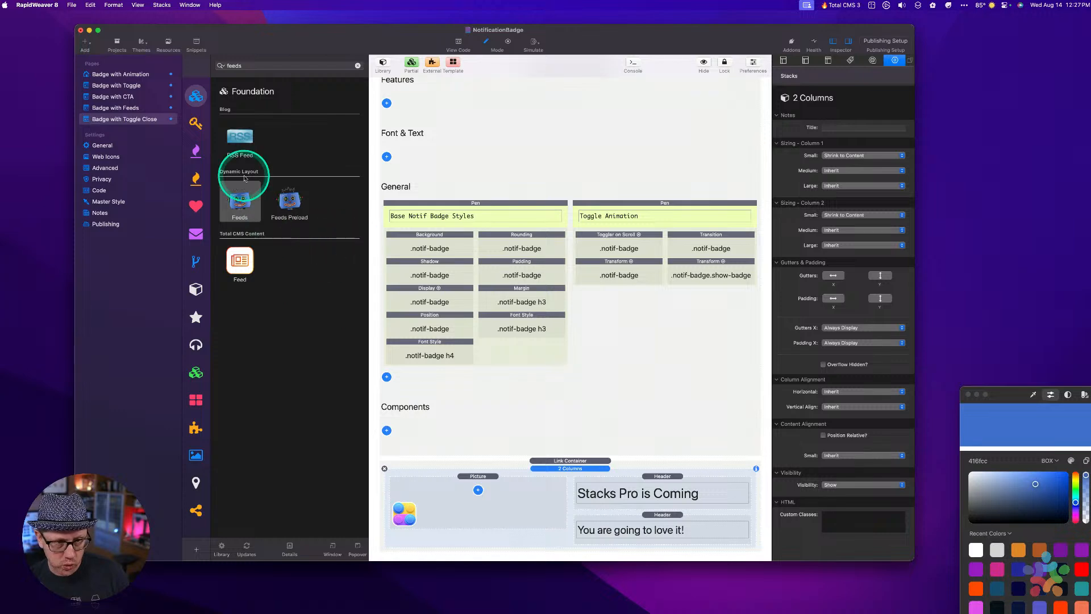
Clear the stack library search and add a Close stack inside the Link Container, above the 2 Columns stack.
left_click(358, 66)
scroll(240, 332, "down", 5)
scroll(240, 332, "down", 10)
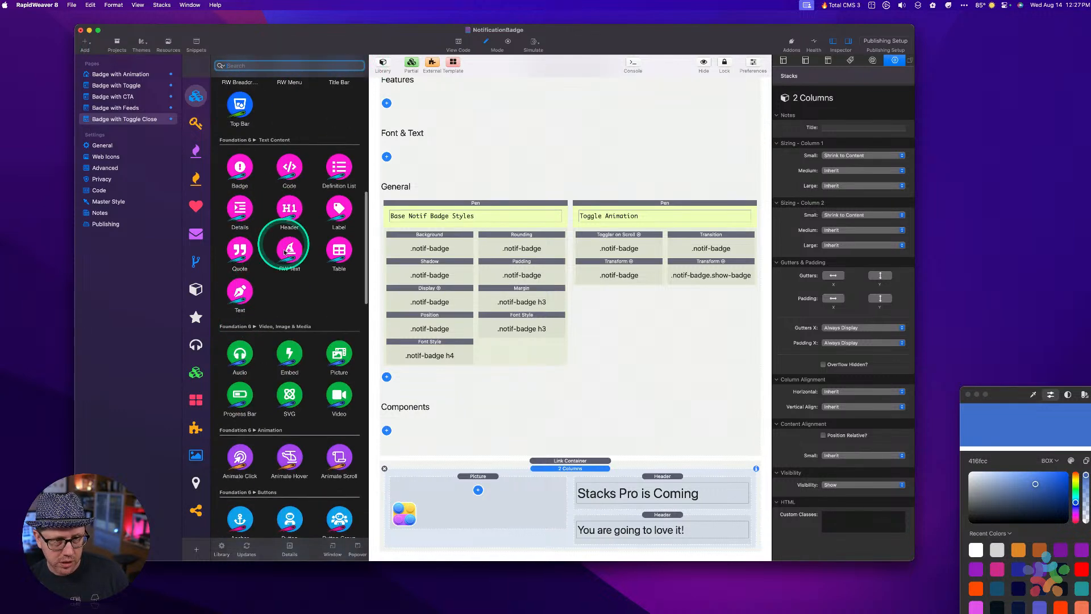
scroll(285, 291, "down", 13)
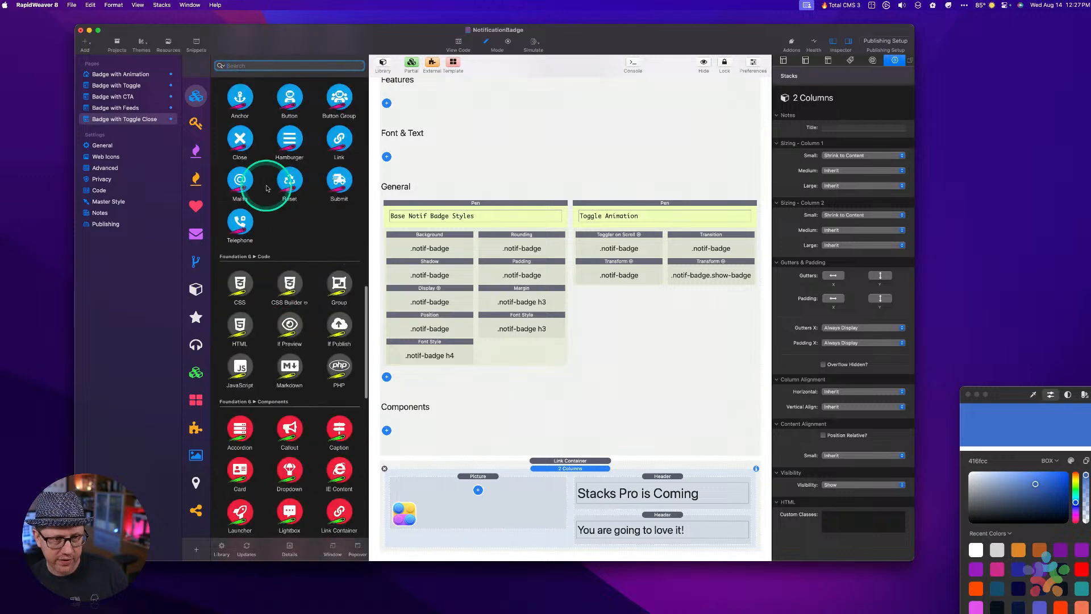
left_click(239, 137)
left_click_drag(396, 228, 551, 471)
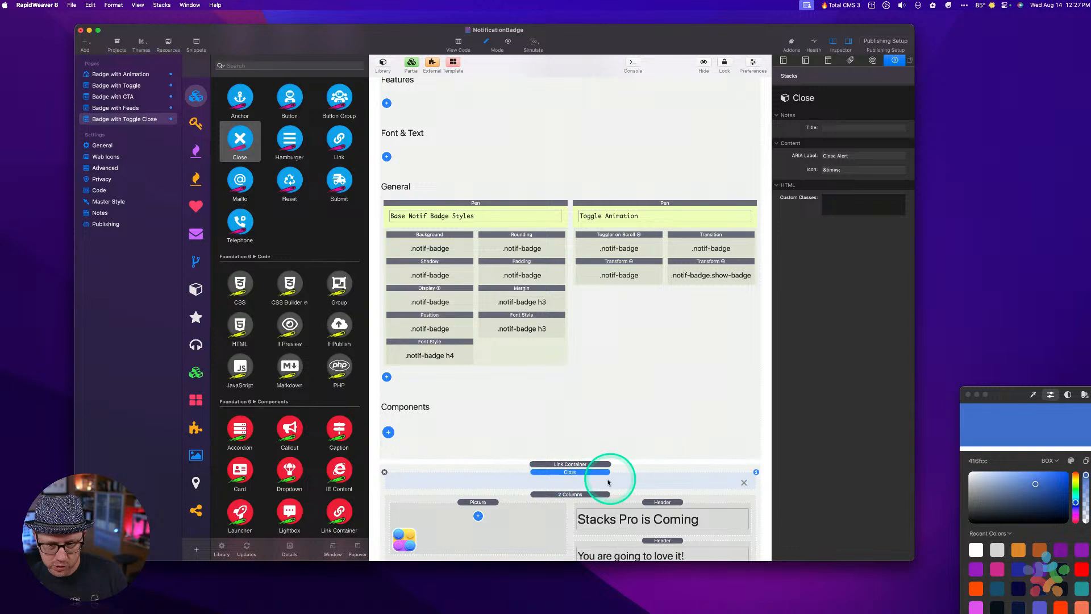
Check the Link Container and Close stack settings and preview the page to see the close icon on the badge.
left_click(571, 464)
key("super+r")
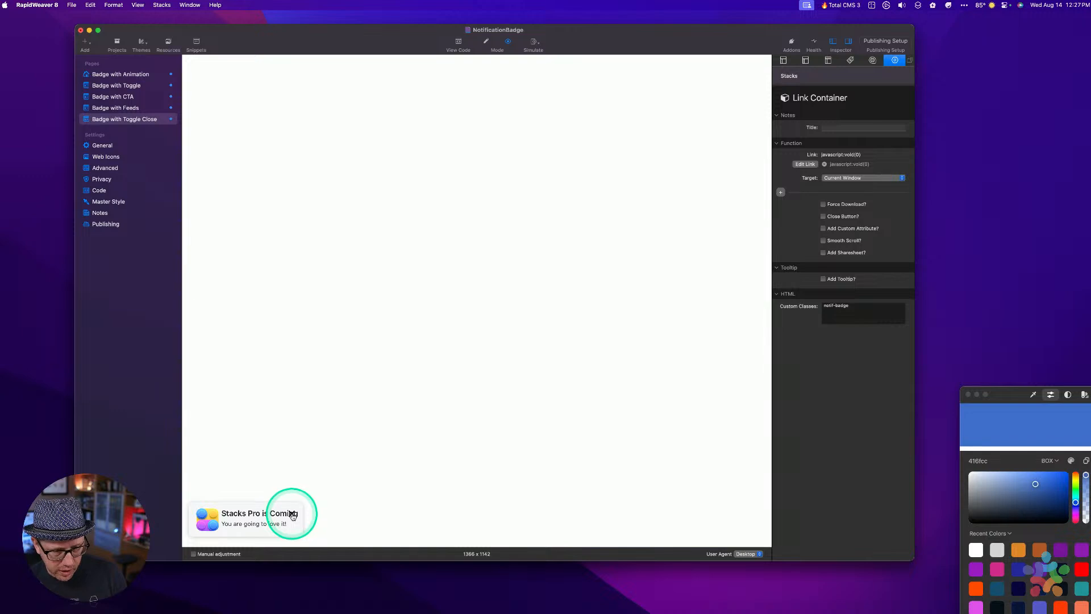
key("super+r")
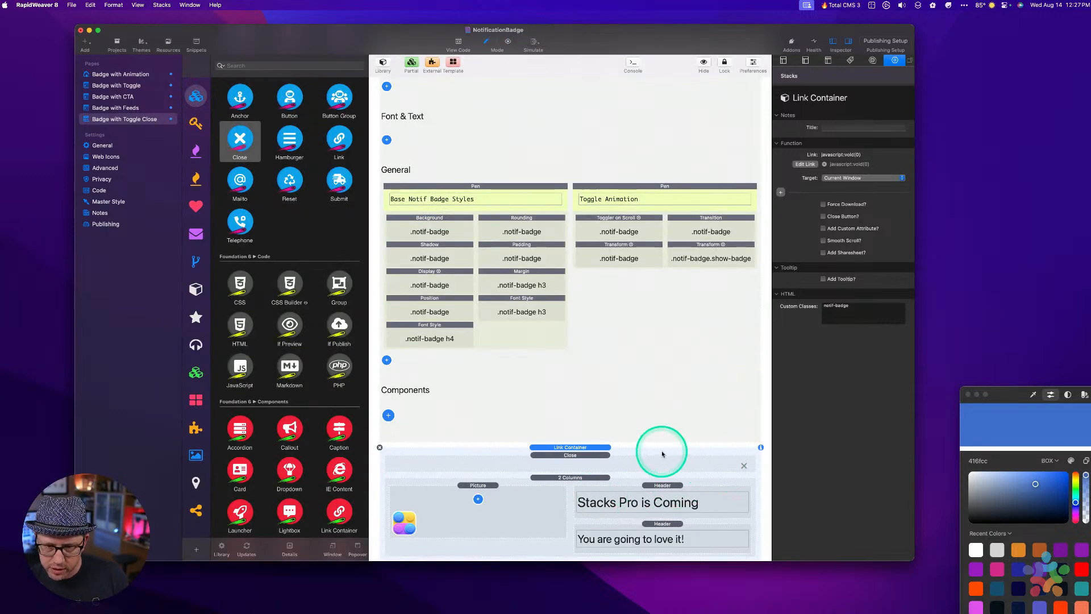
left_click(590, 456)
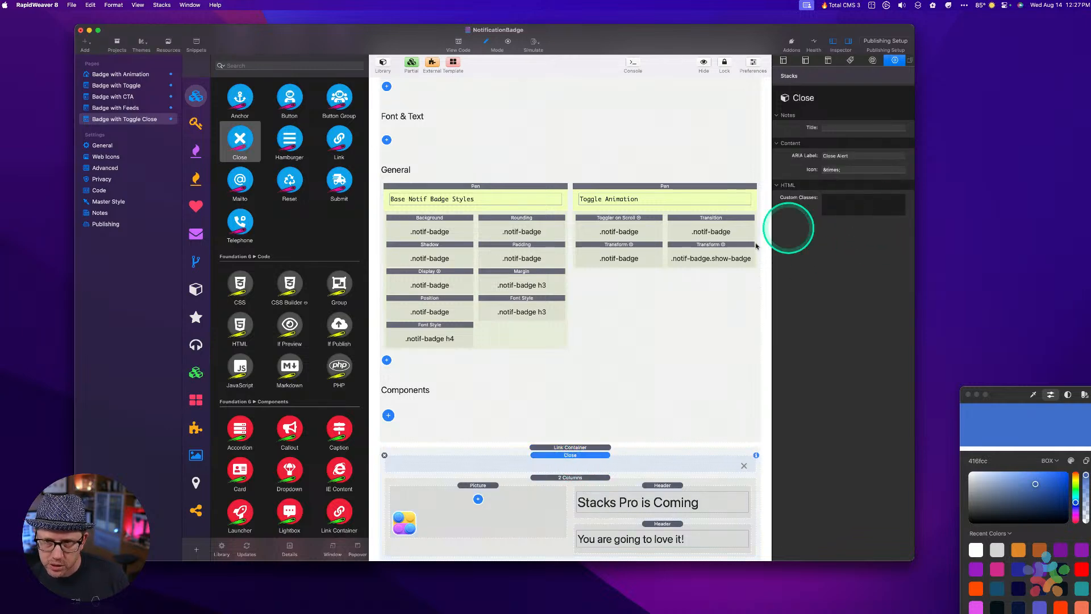
key("super+r")
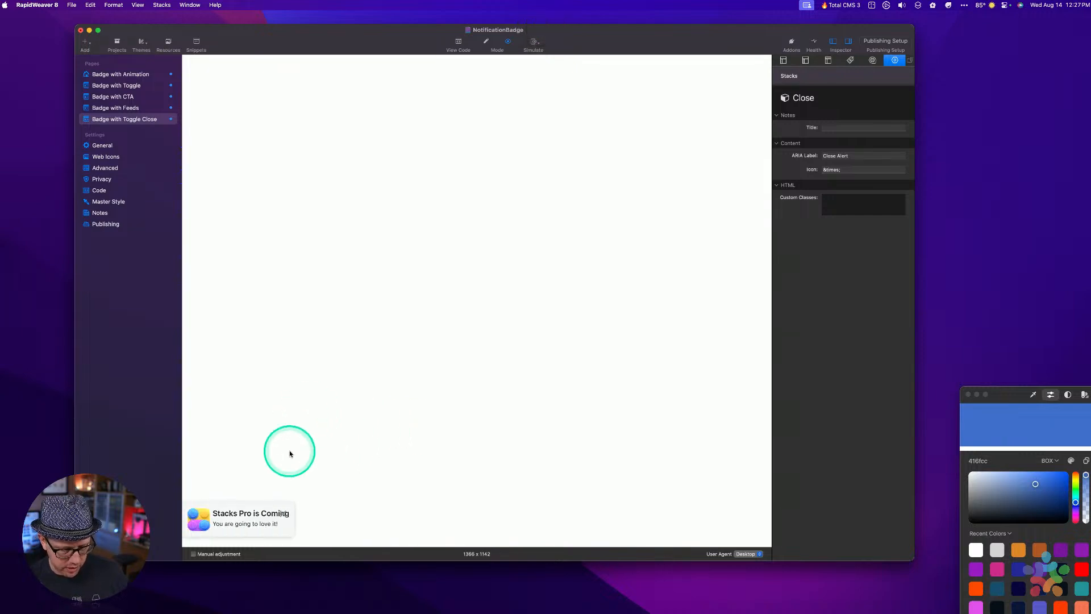
Inspect the badge's close button markup in the Web Inspector, close the inspector and return to edit mode.
right_click(291, 513)
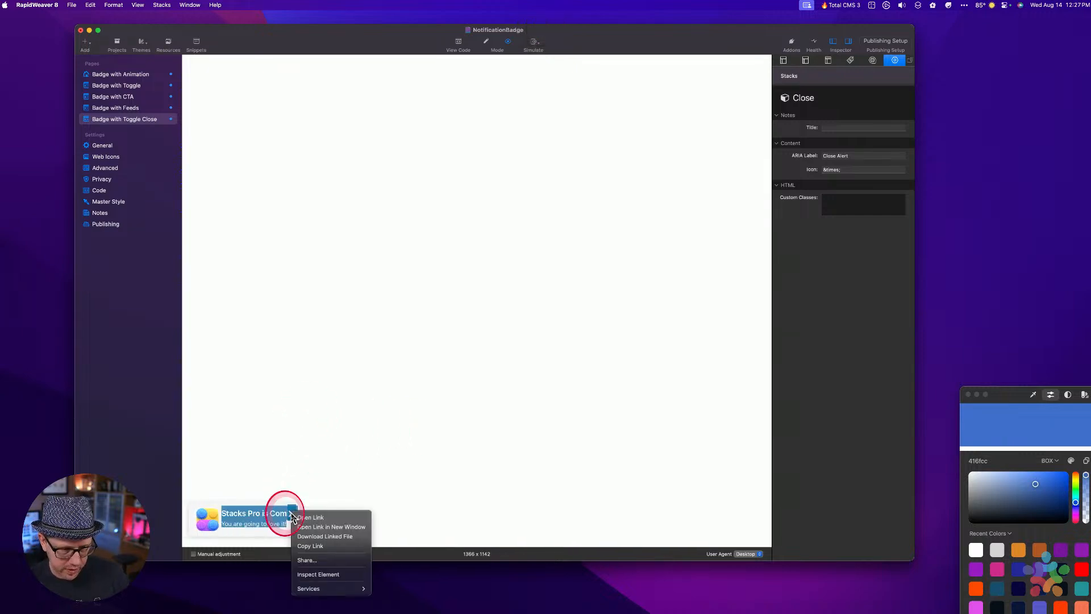
left_click(311, 575)
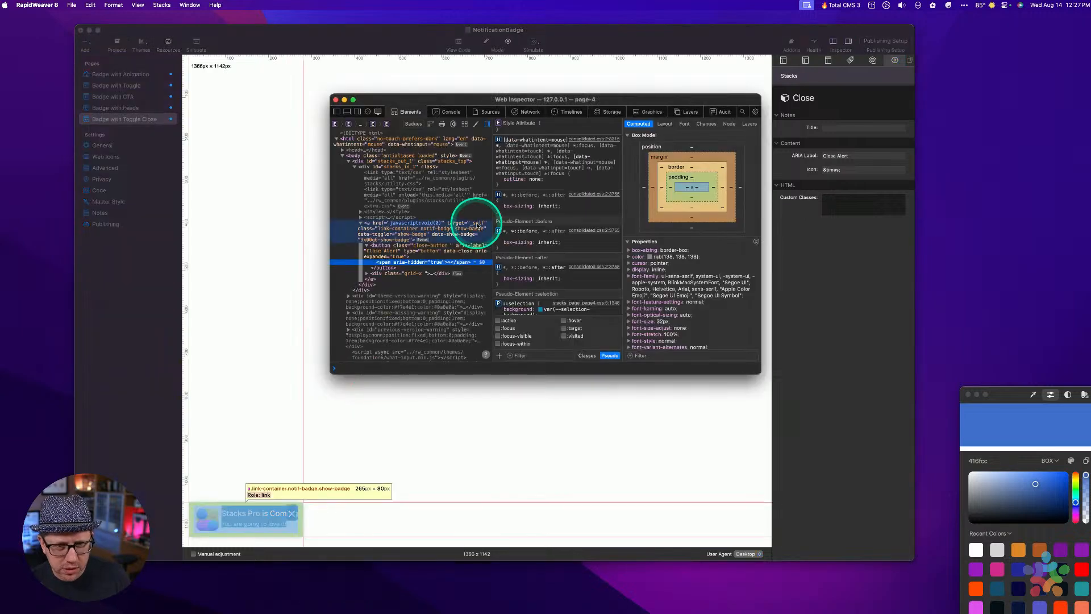
left_click(420, 250)
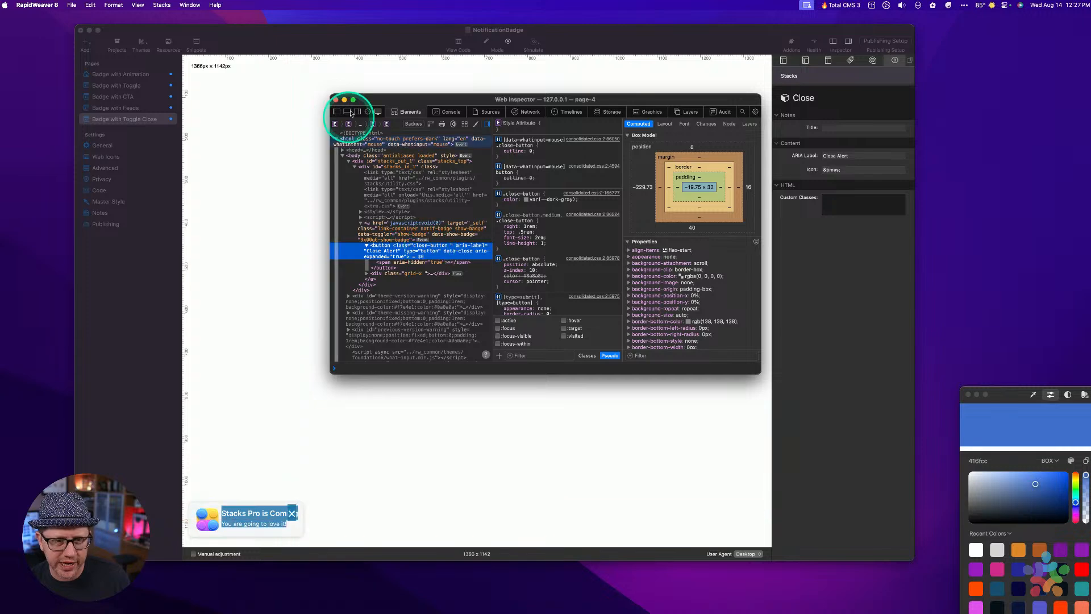
left_click(336, 100)
key("super+r")
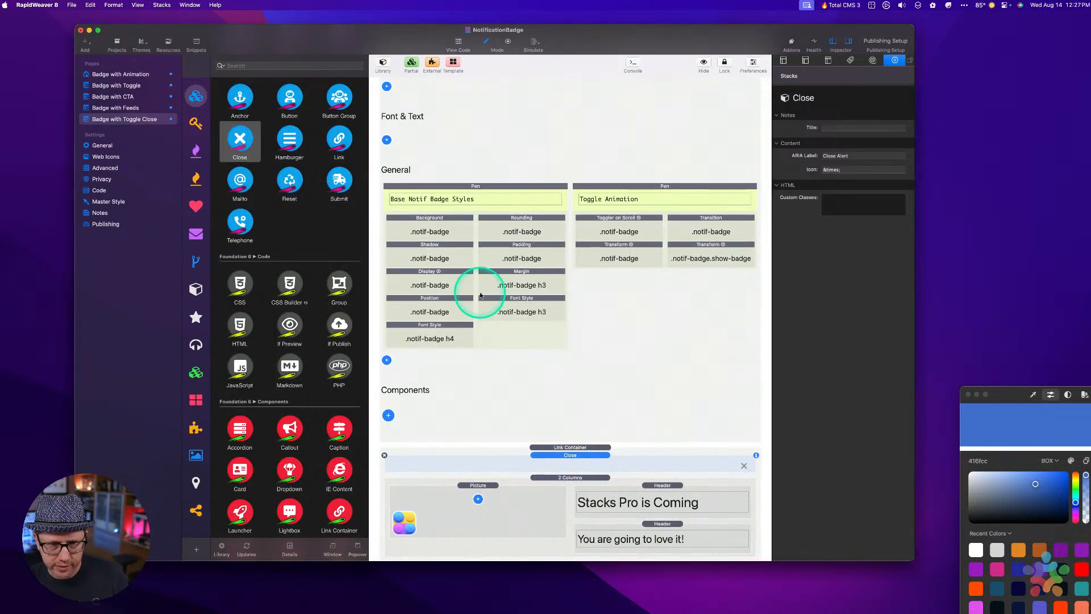
left_click(387, 361)
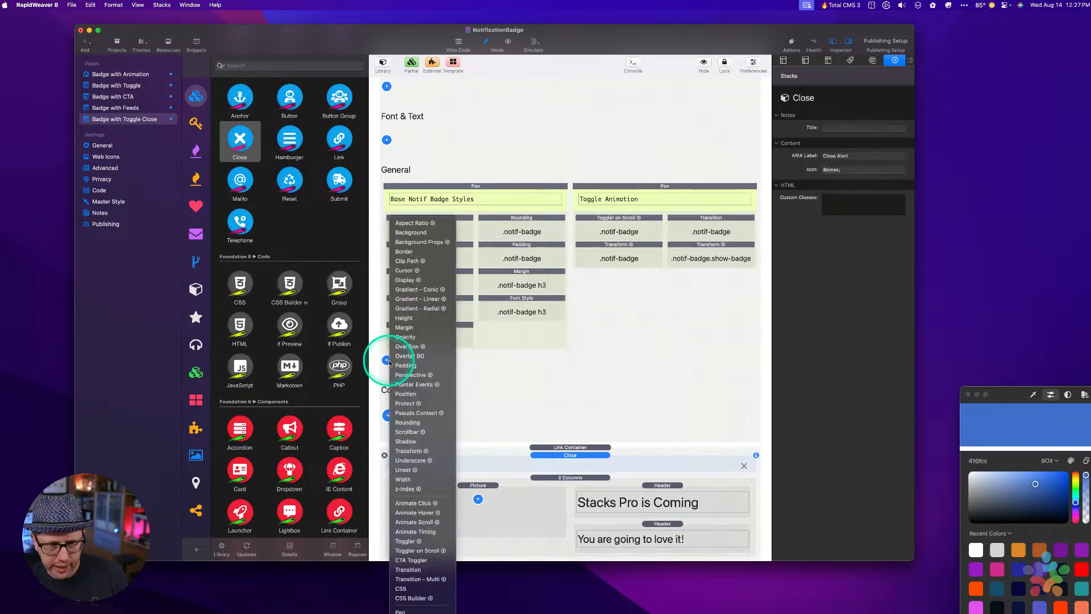
key("s")
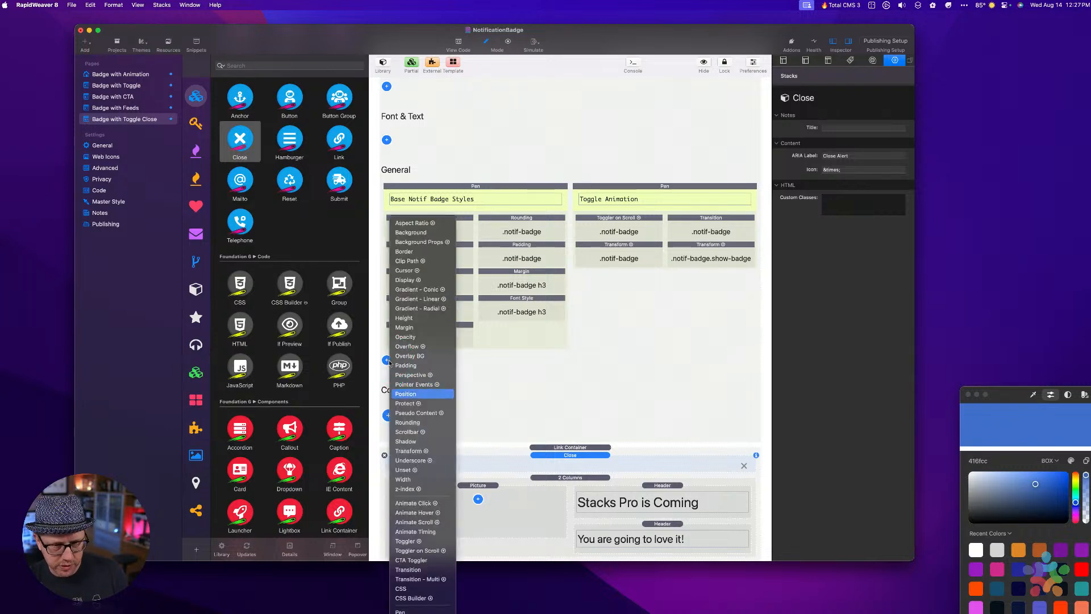
key("Return")
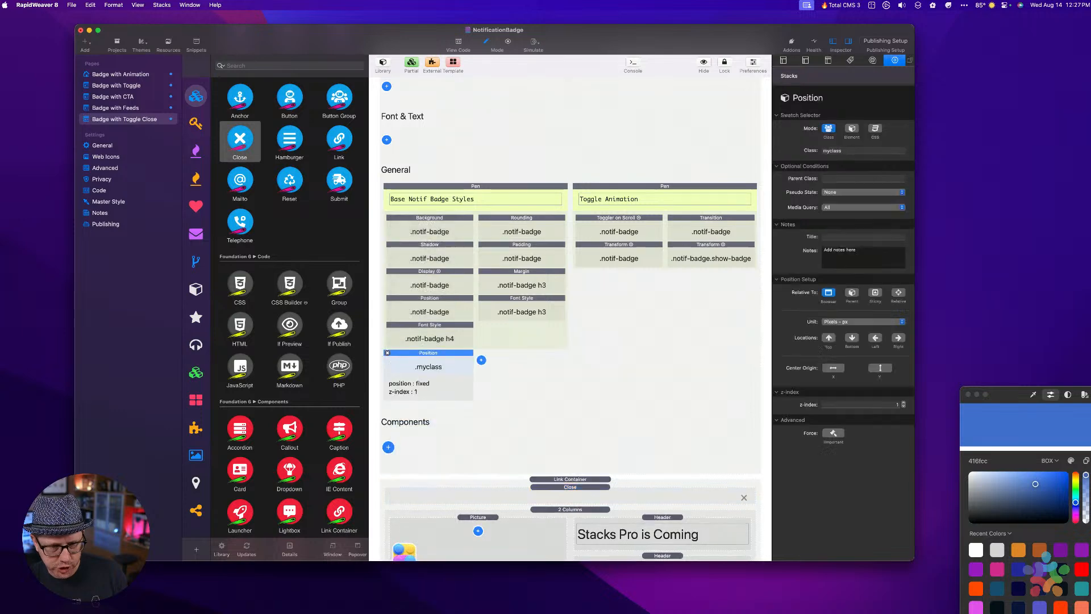
left_click(388, 353)
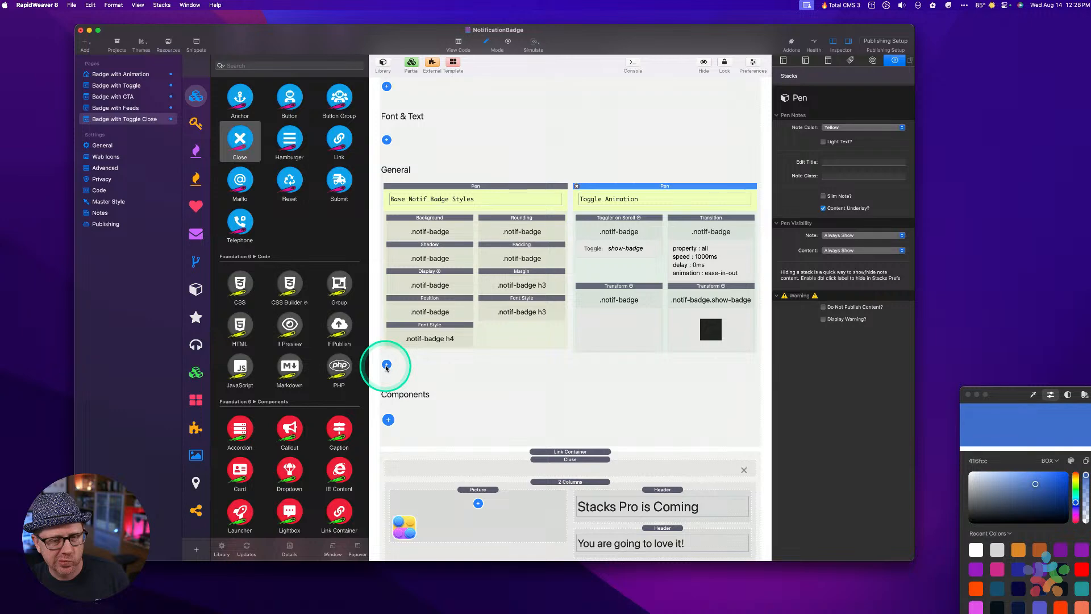
Preview the Badge with Toggle Close page in Arc and examine the CSS rules that position the close button.
key("super+p")
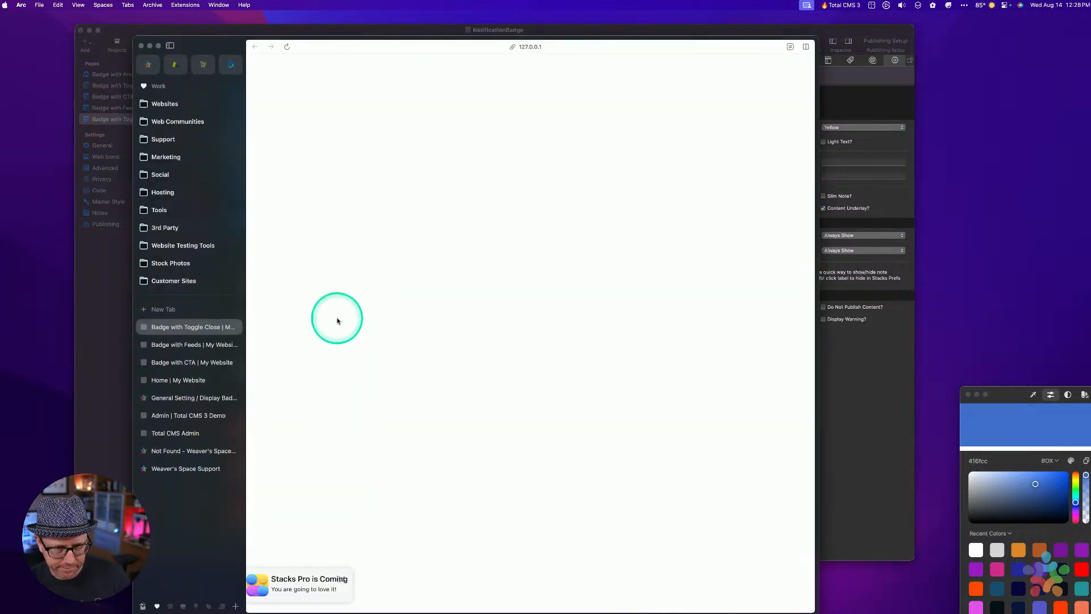
right_click(355, 580)
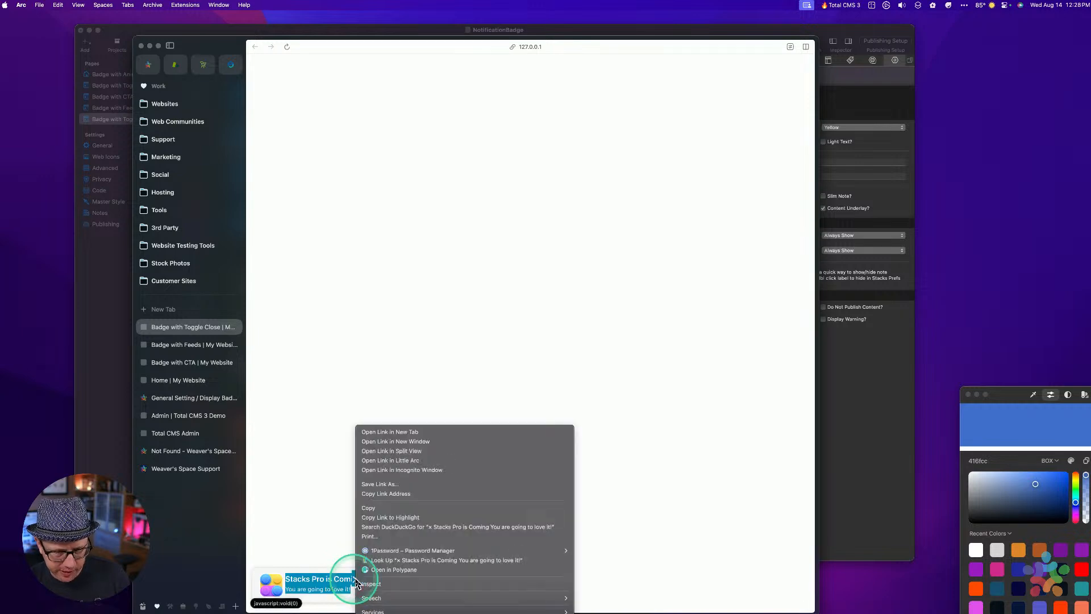
left_click(372, 584)
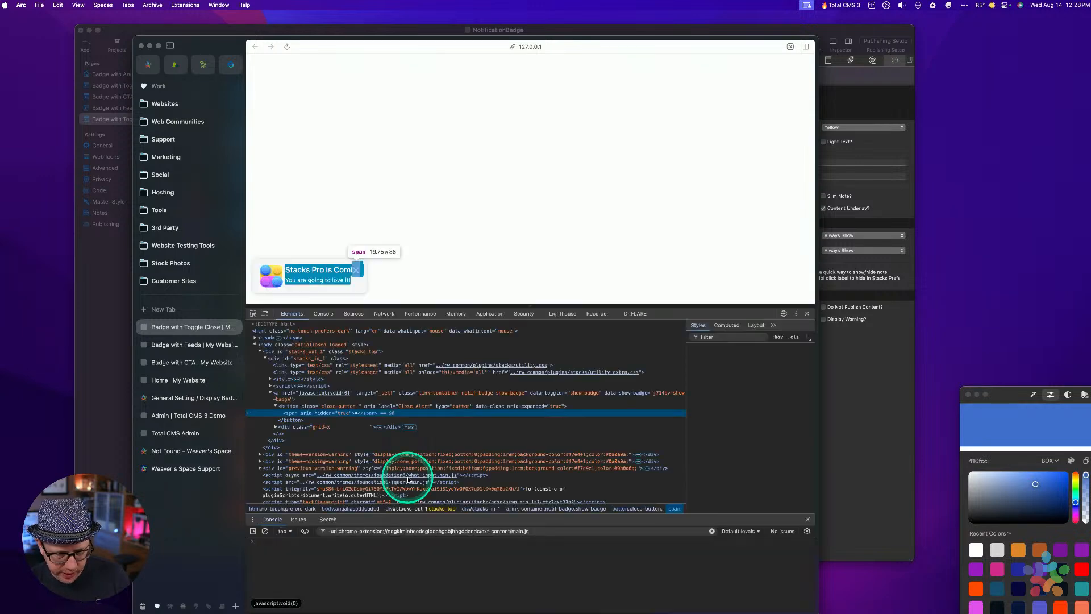
key("Escape")
left_click(404, 406)
left_click(441, 240)
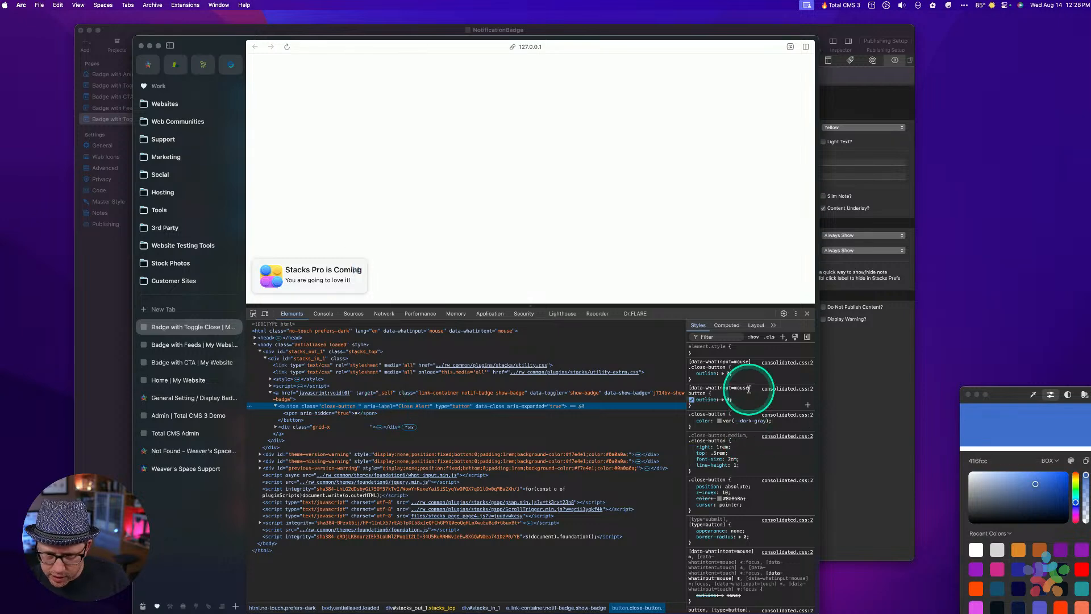
scroll(750, 386, "down", 2)
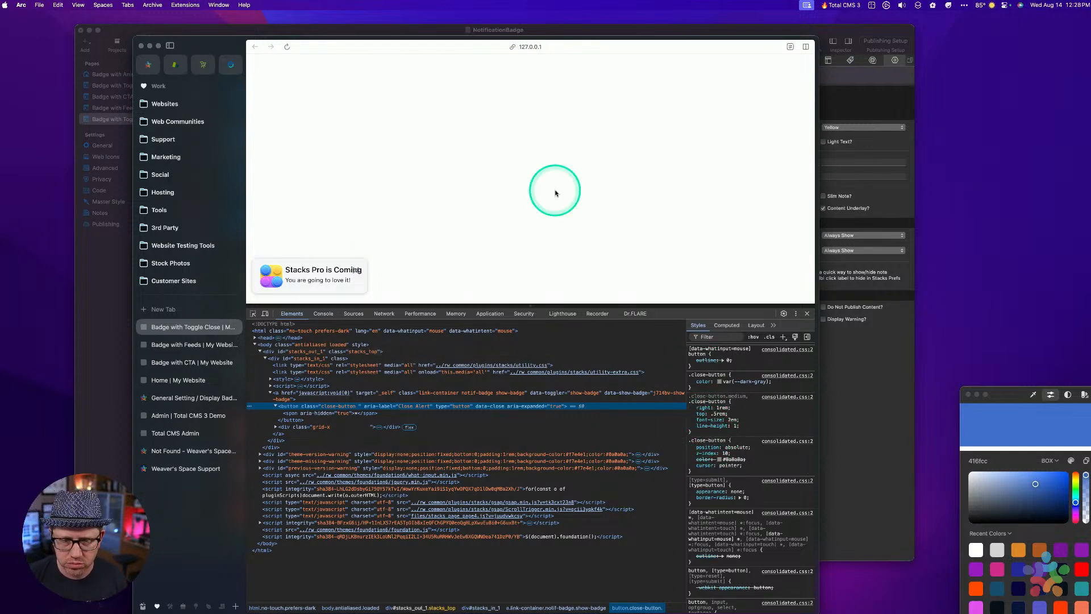
left_click(141, 46)
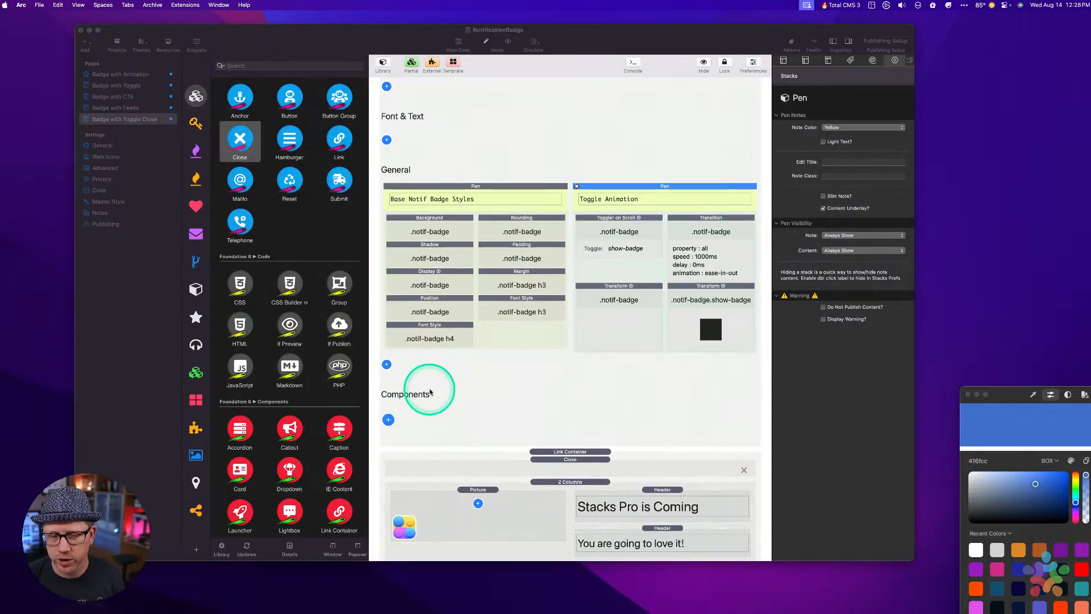
Add a Position swatch to the General section of Site Styles on the Badge with Toggle Close page.
left_click(386, 364)
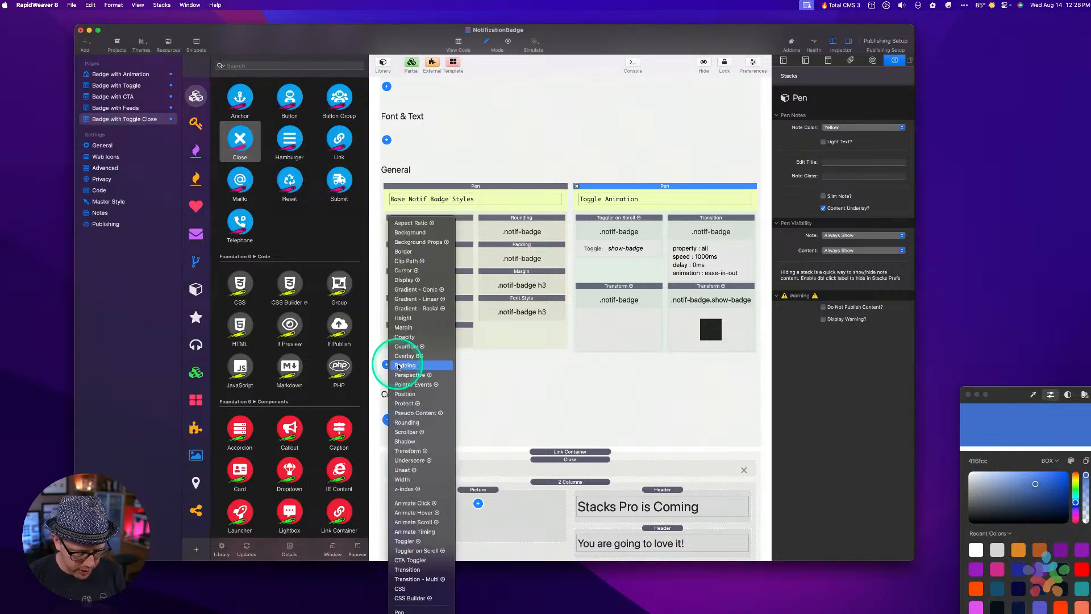
key("Down")
key("Down")
key("Down")
key("Down")
key("Up")
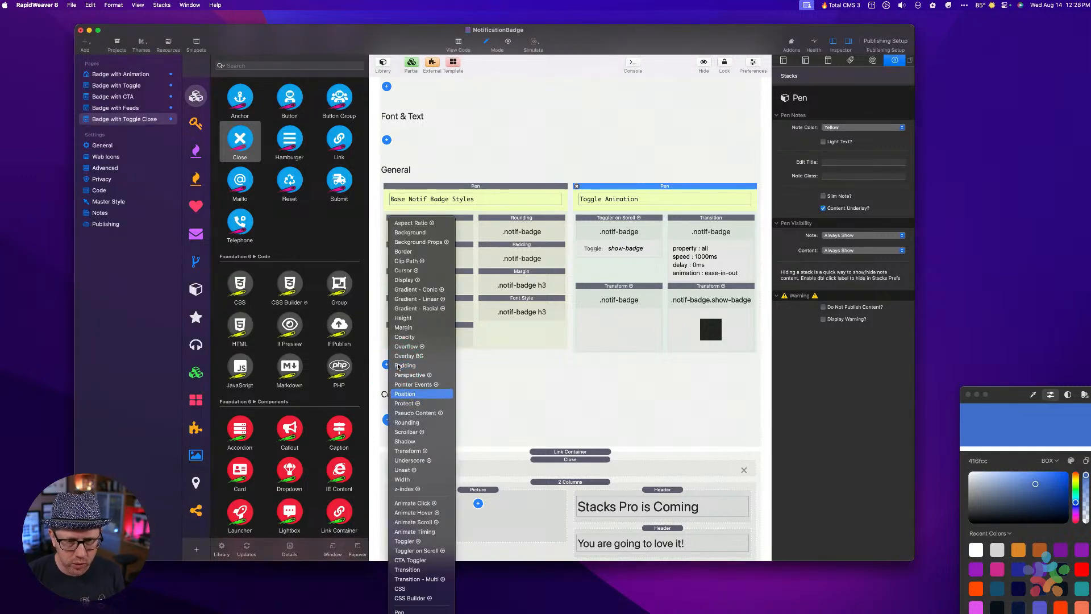
key("Return")
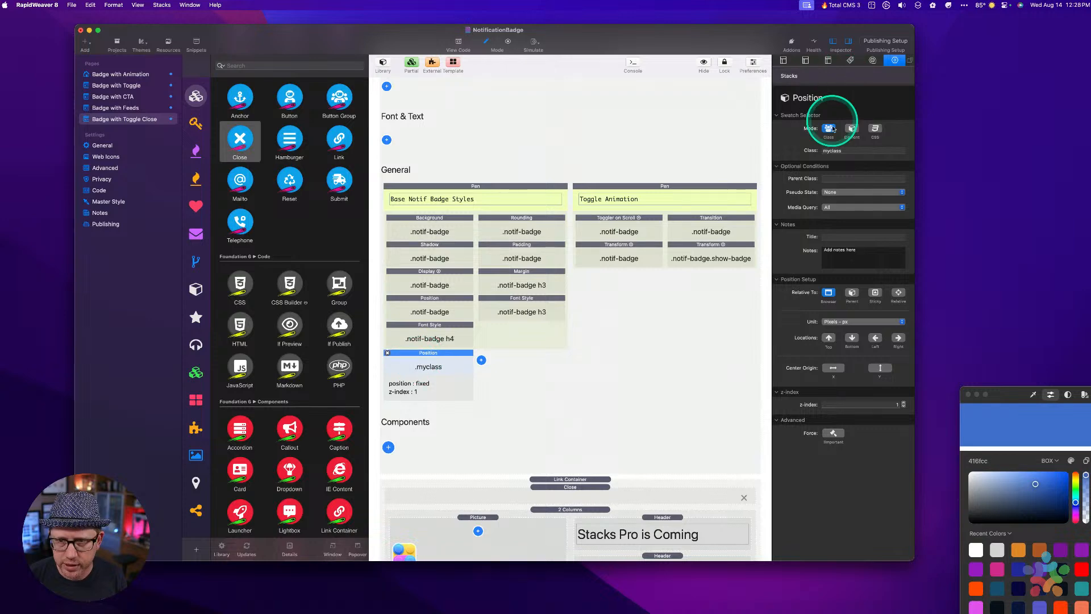
Set the new Position swatch's class to notif-badge .close-button.
double_click(836, 151)
key("alt+super+space")
key("Down")
key("Return")
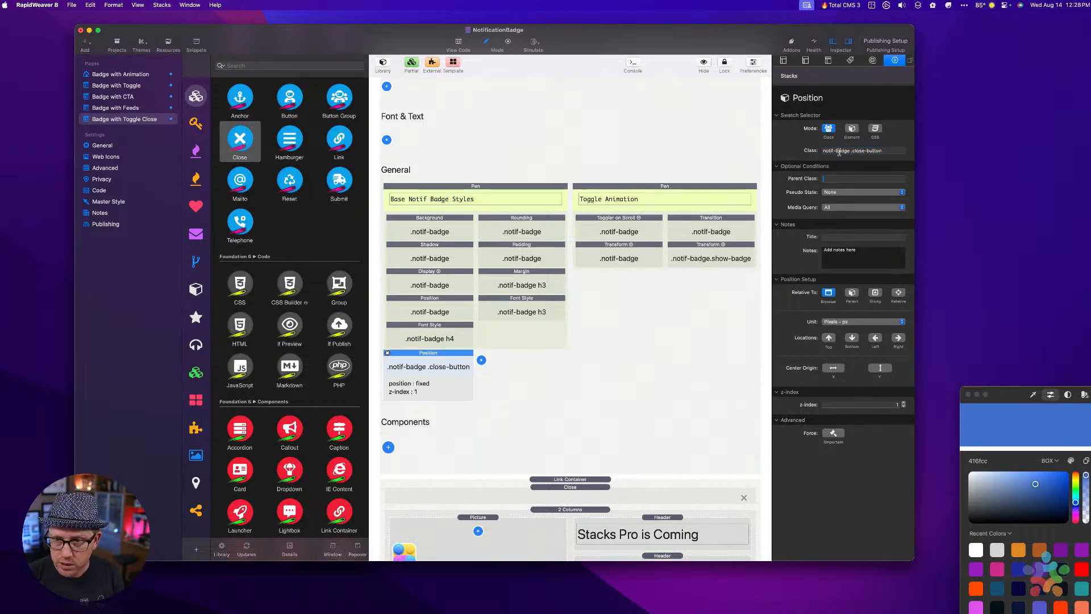
Position the close button relative to its parent with only a top offset of -16 px.
scroll(499, 292, "up", 1)
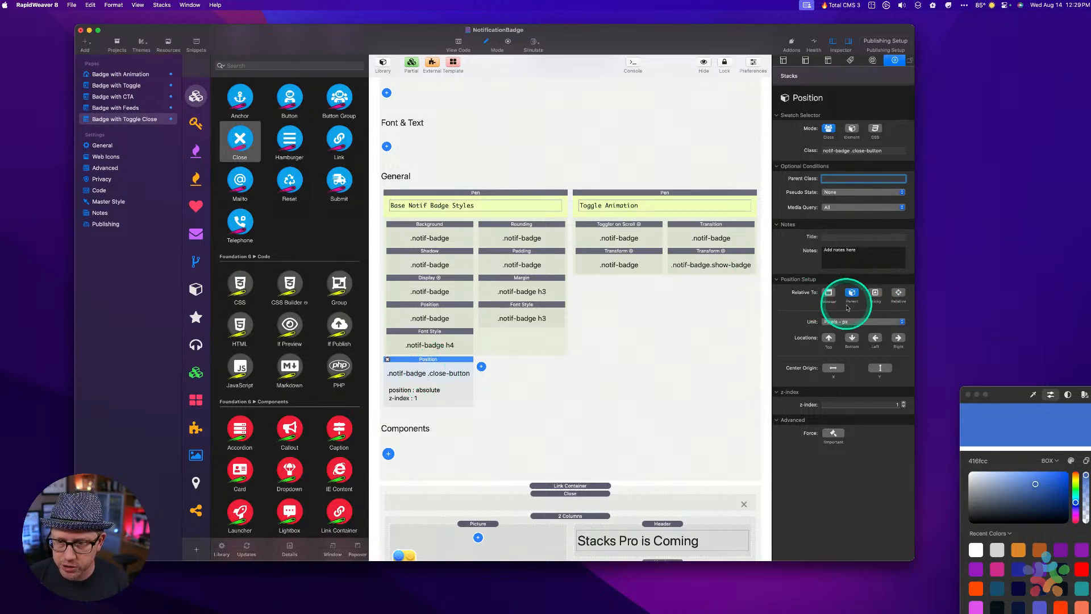
left_click(829, 338)
left_click(887, 359)
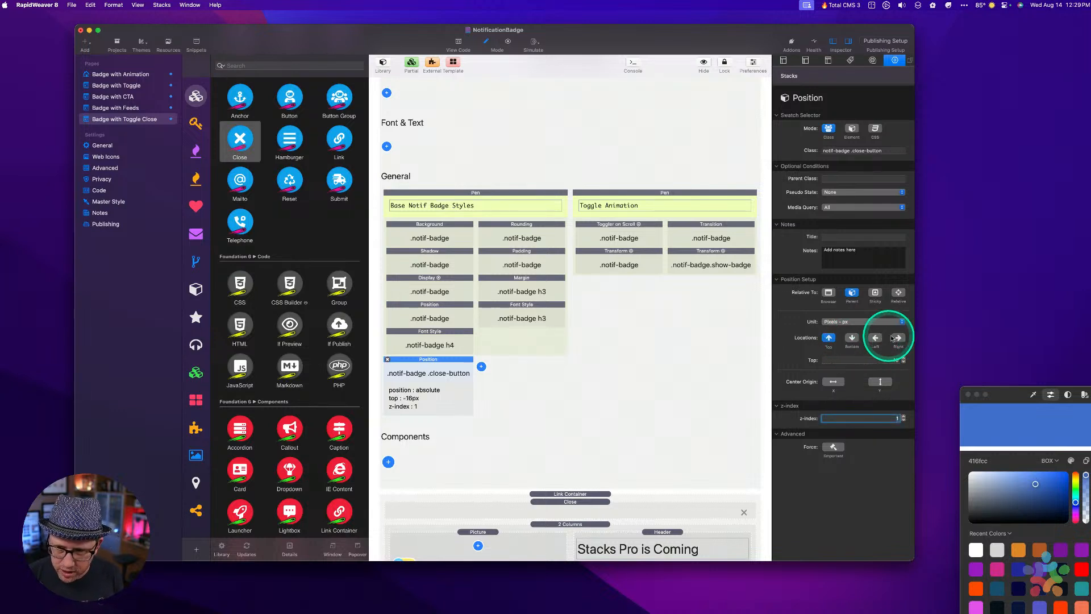
left_click(899, 339)
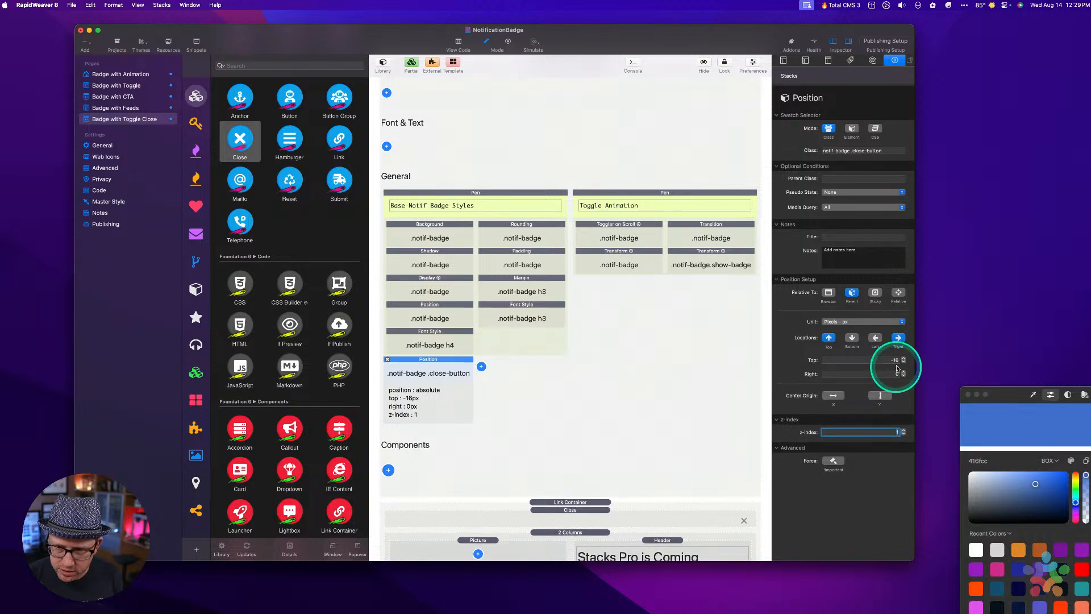
left_click(898, 339)
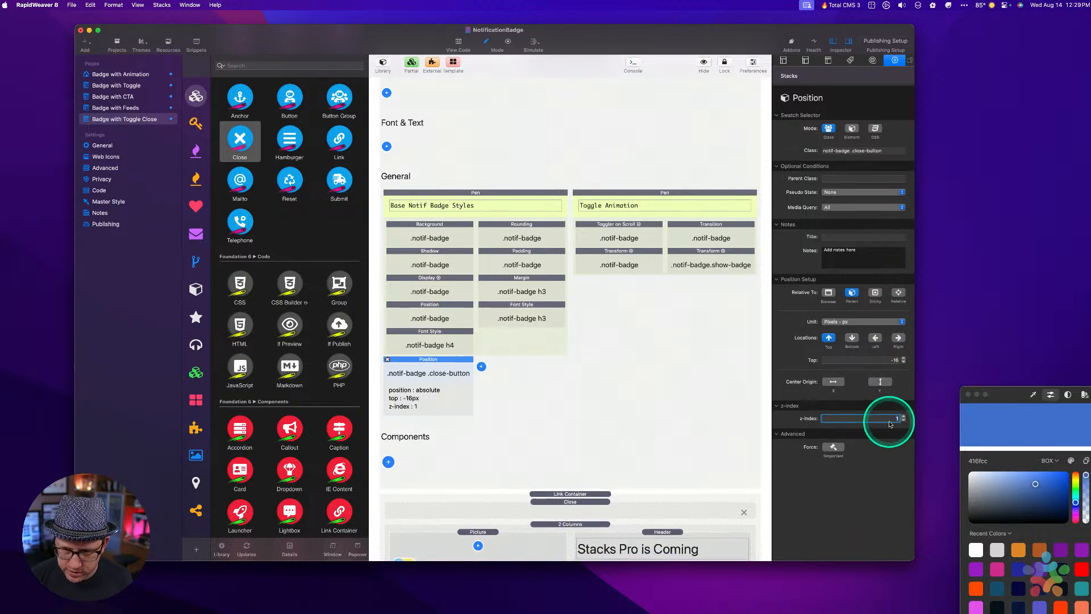
Preview the page to check where the close icon sits on the badge, and return to edit mode.
left_click(616, 390)
key("super+r")
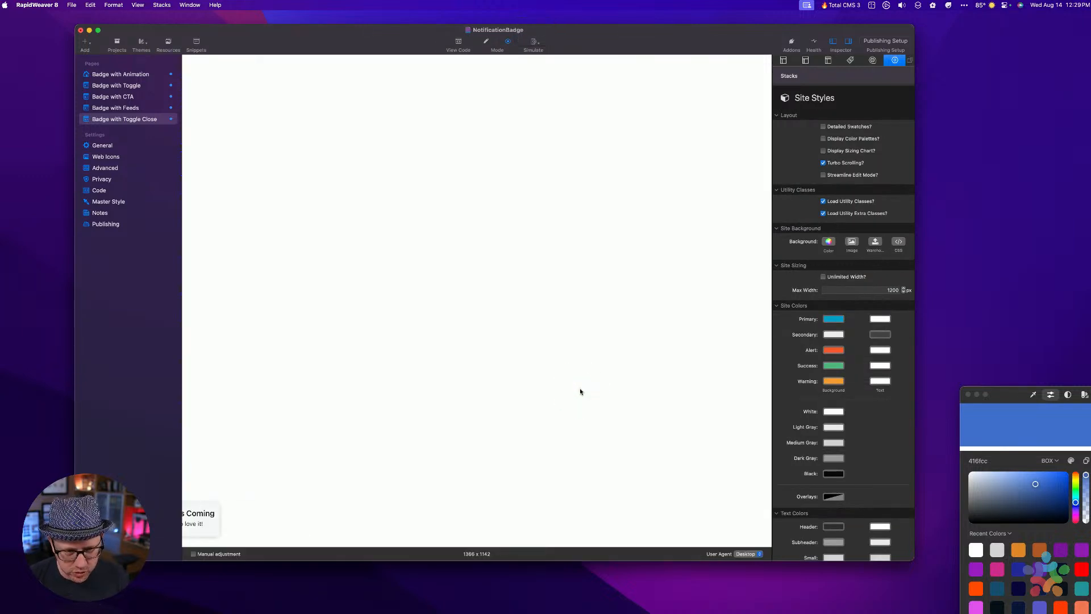
mouse_move(206, 503)
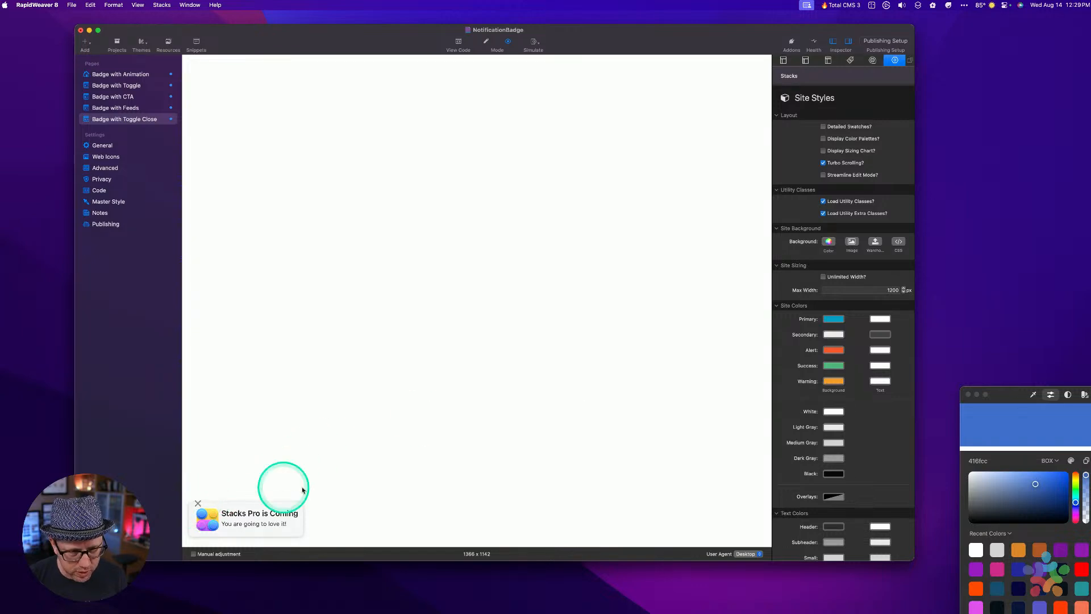
key("super+r")
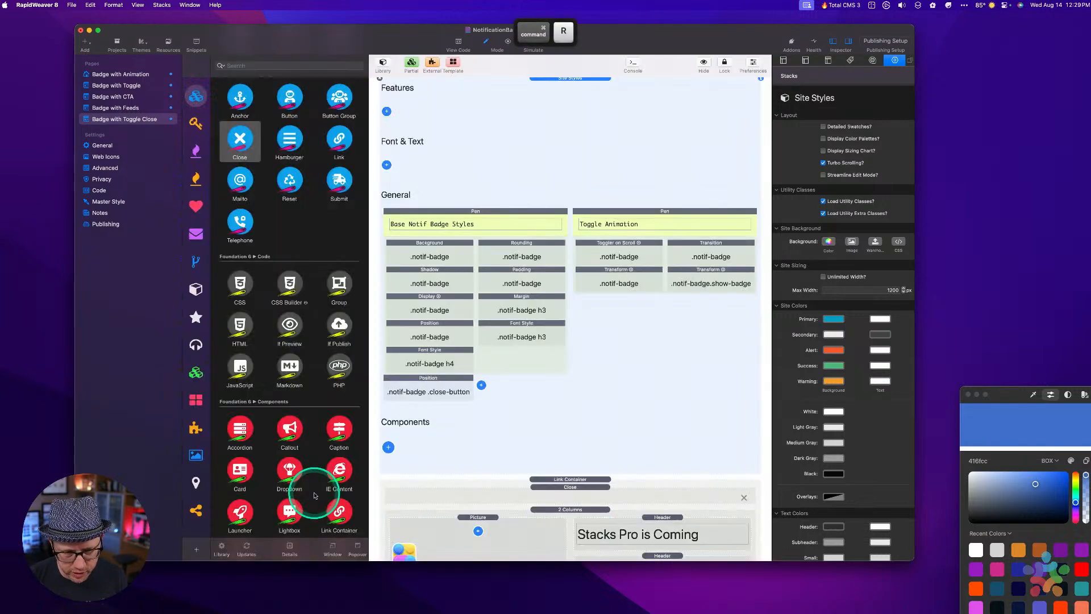
Add a right offset of 0 px to the close button's Position swatch and preview the page.
left_click(437, 404)
left_click(898, 337)
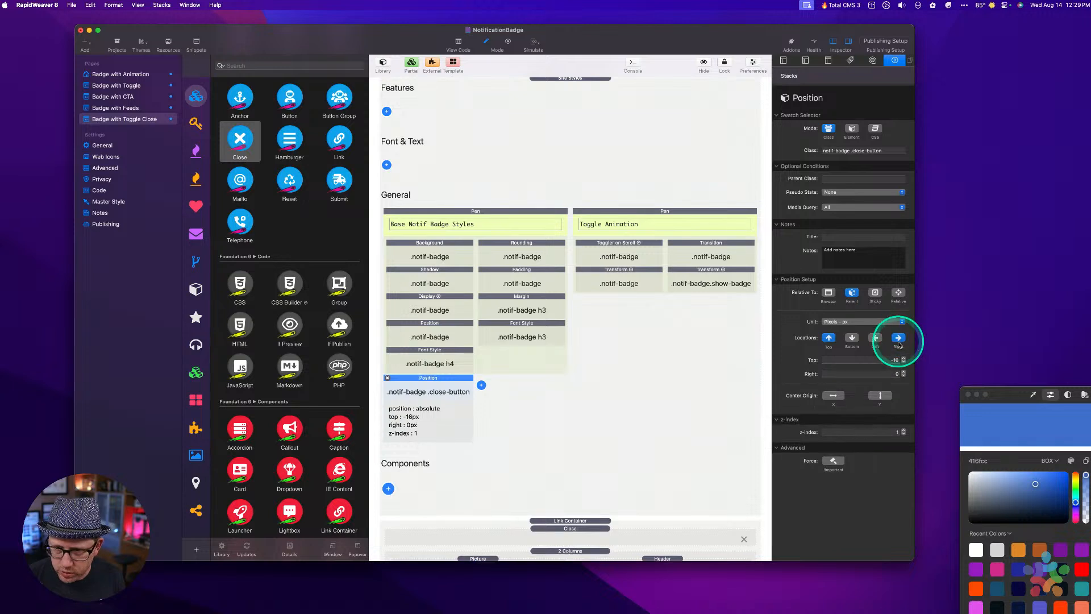
key("super+r")
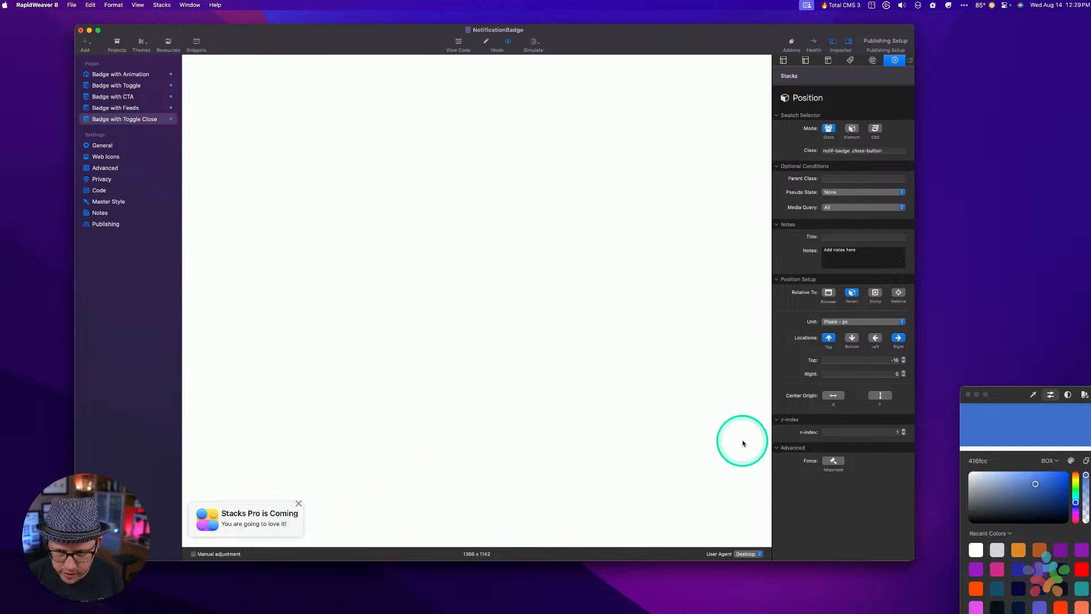
Set the close button's top offset to -32 px, check it in the preview, and return to edit mode.
left_click(895, 359)
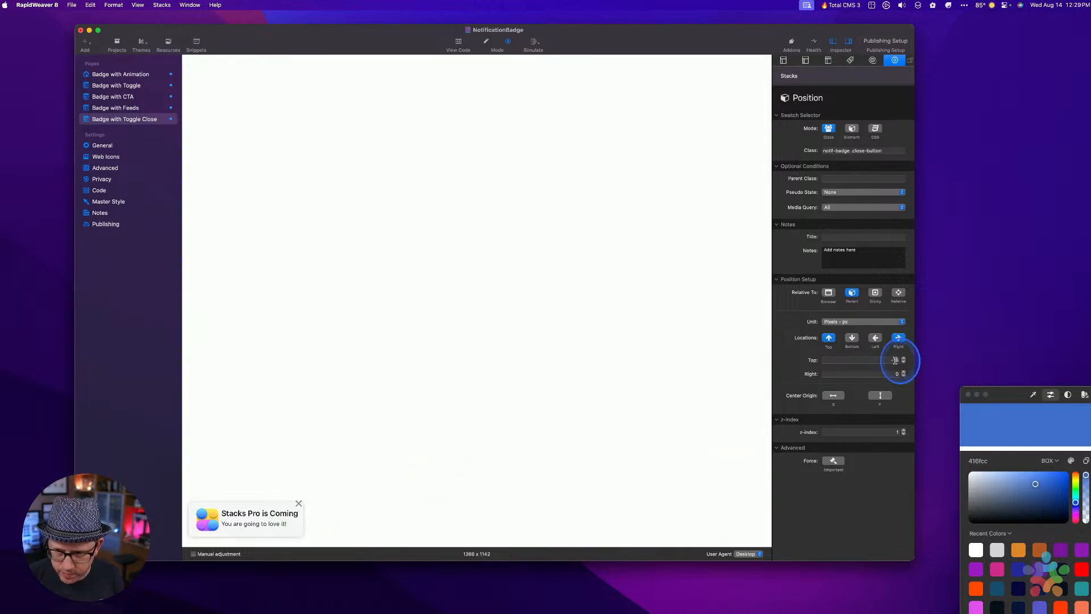
left_click(932, 385)
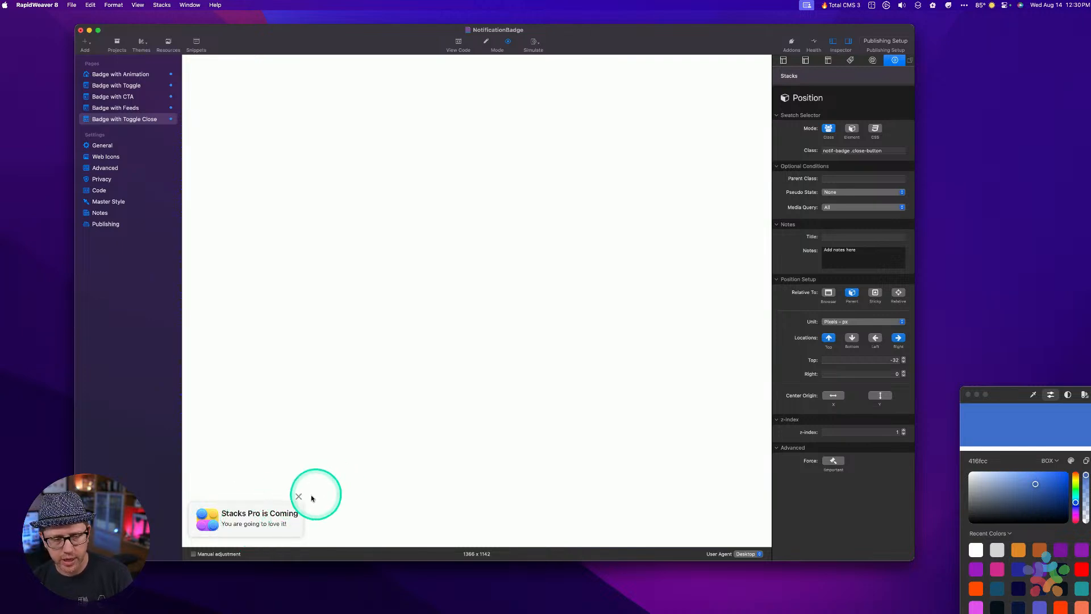
key("super+r")
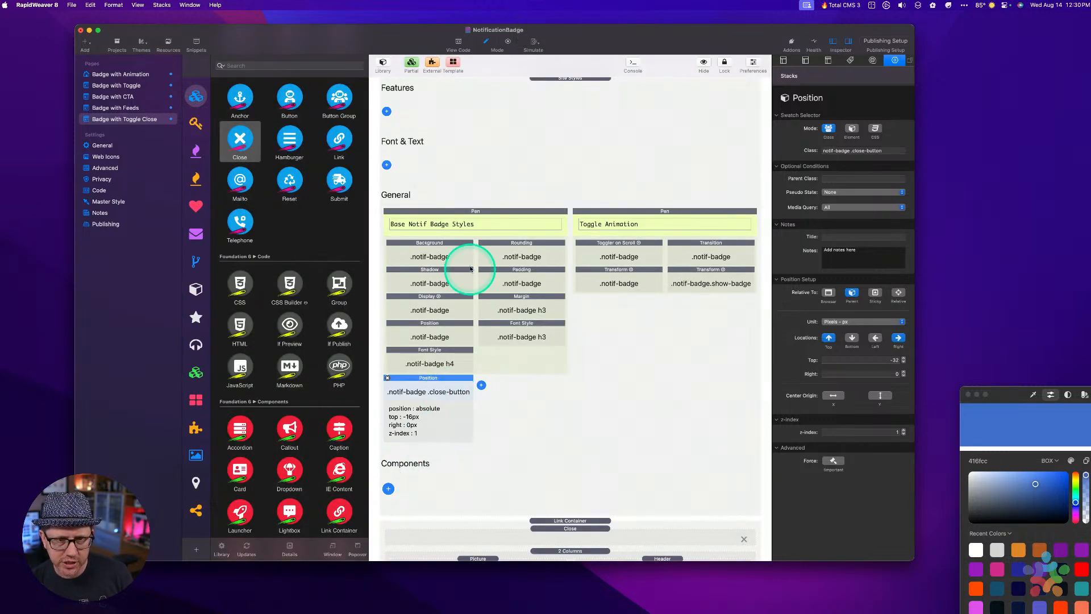
Add a Font Style swatch to the Font & Text section with the class notif-badge .close-button.
left_click(481, 385)
left_click(475, 134)
left_click(386, 165)
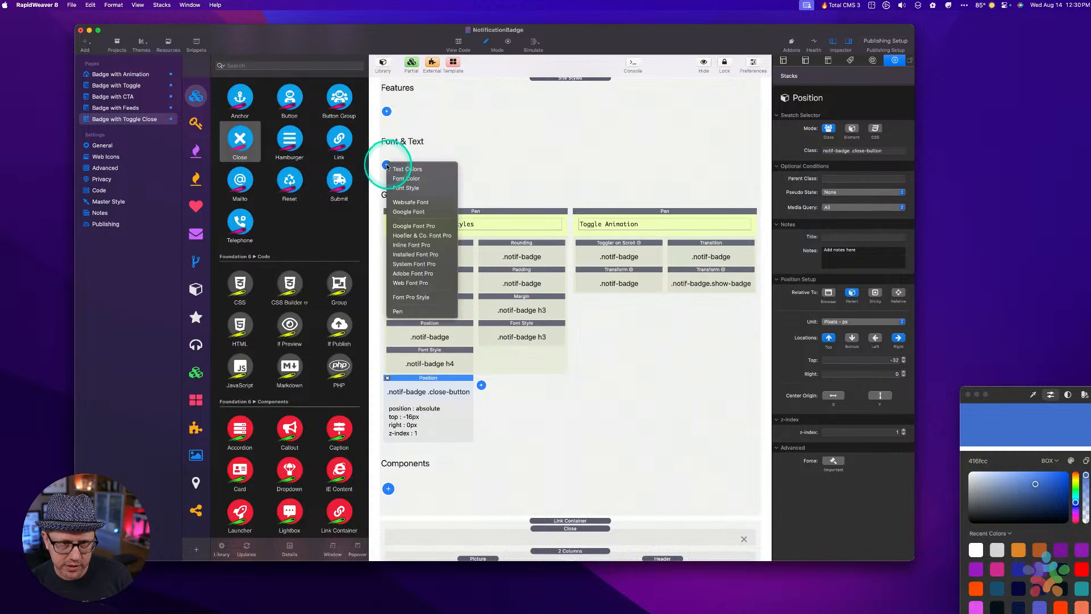
left_click(409, 191)
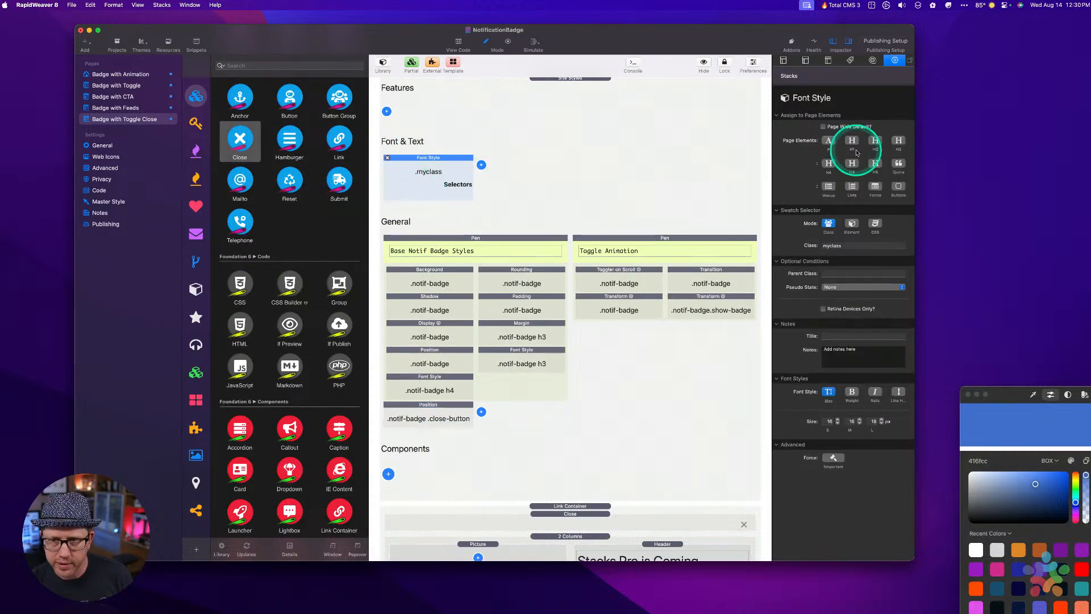
left_click(838, 245)
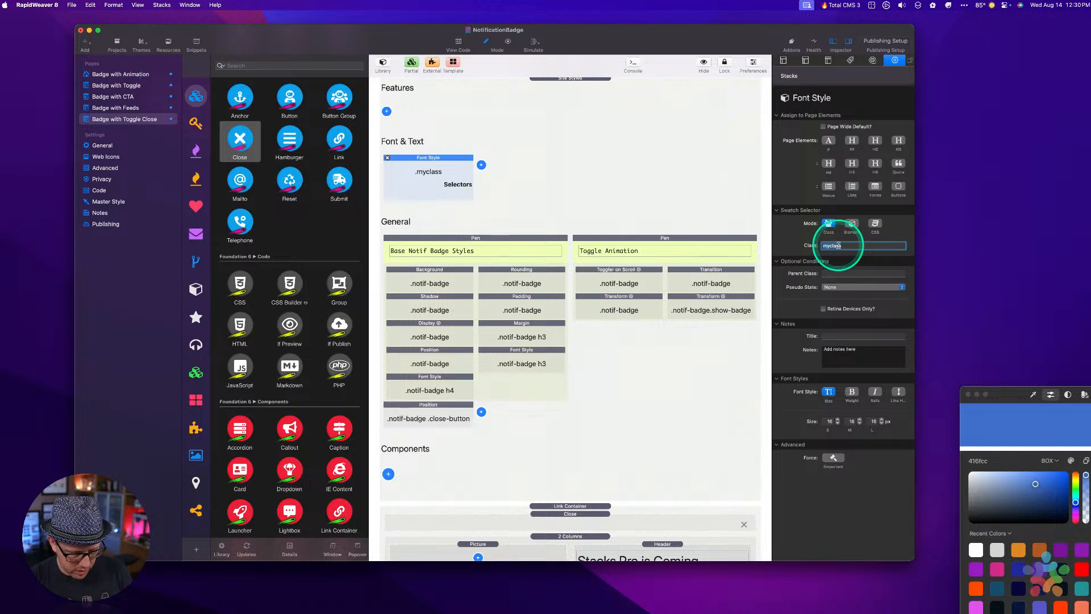
type("-badge .close-button")
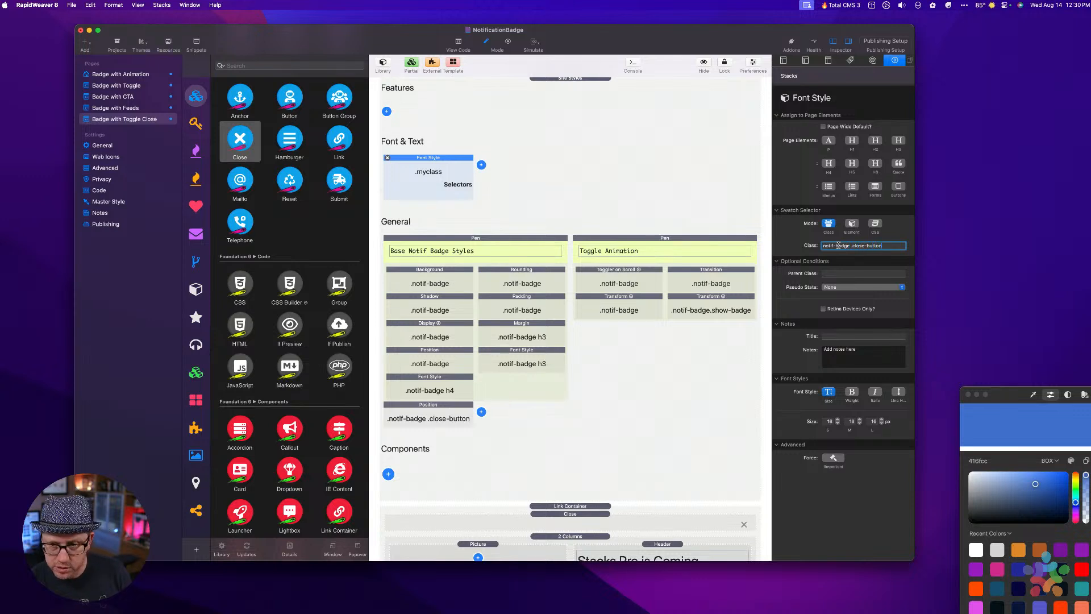
key("Tab")
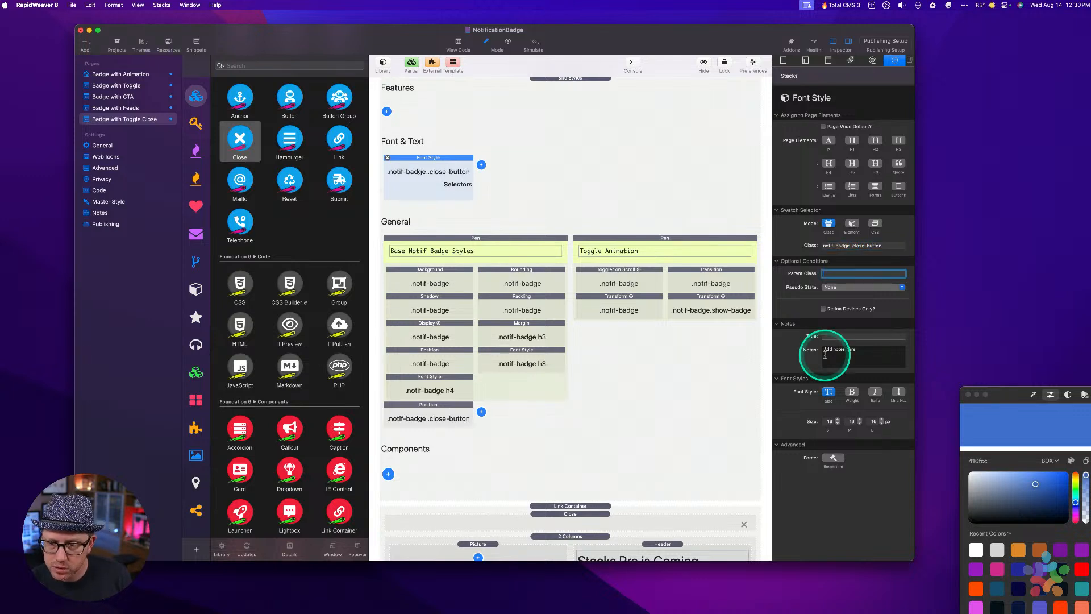
Set the close button's font size to 12 px for small, medium and large screens, and preview the page.
left_click(828, 421)
double_click(826, 421)
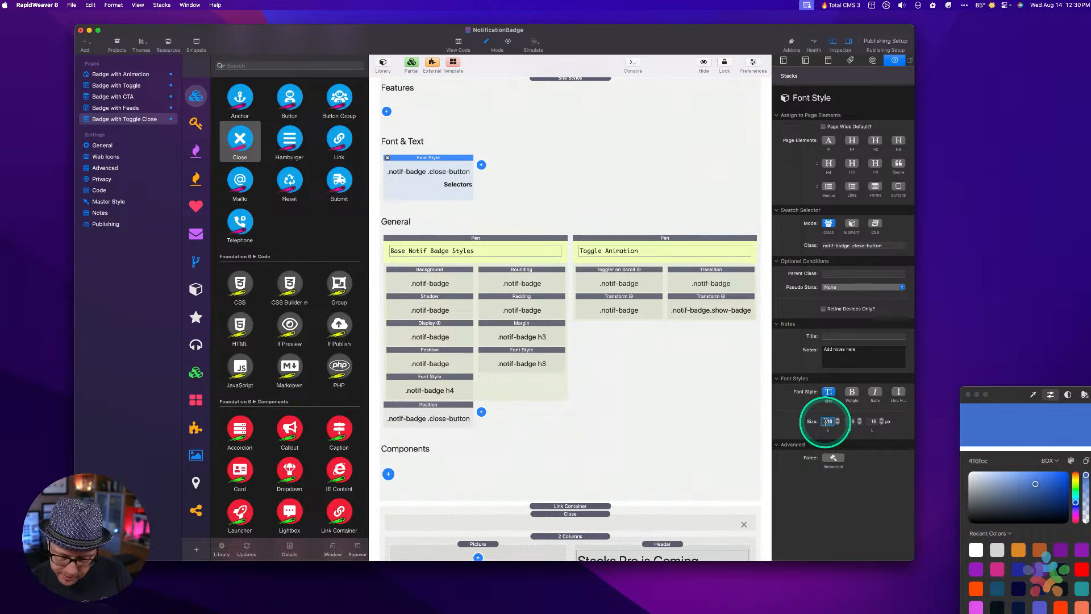
type("12")
key("Tab")
type("12")
key("Tab")
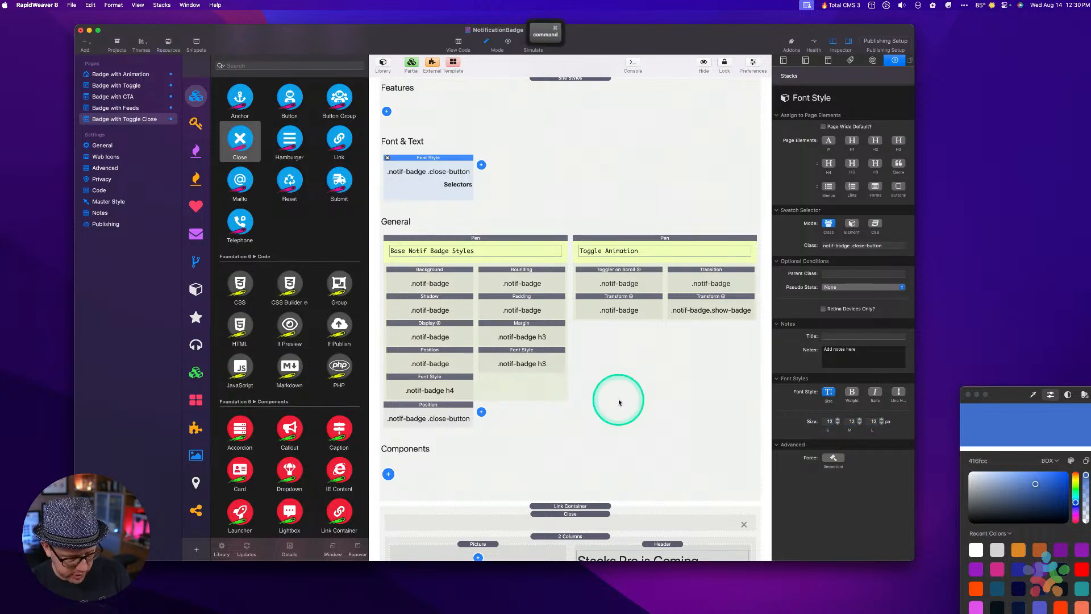
key("super+r")
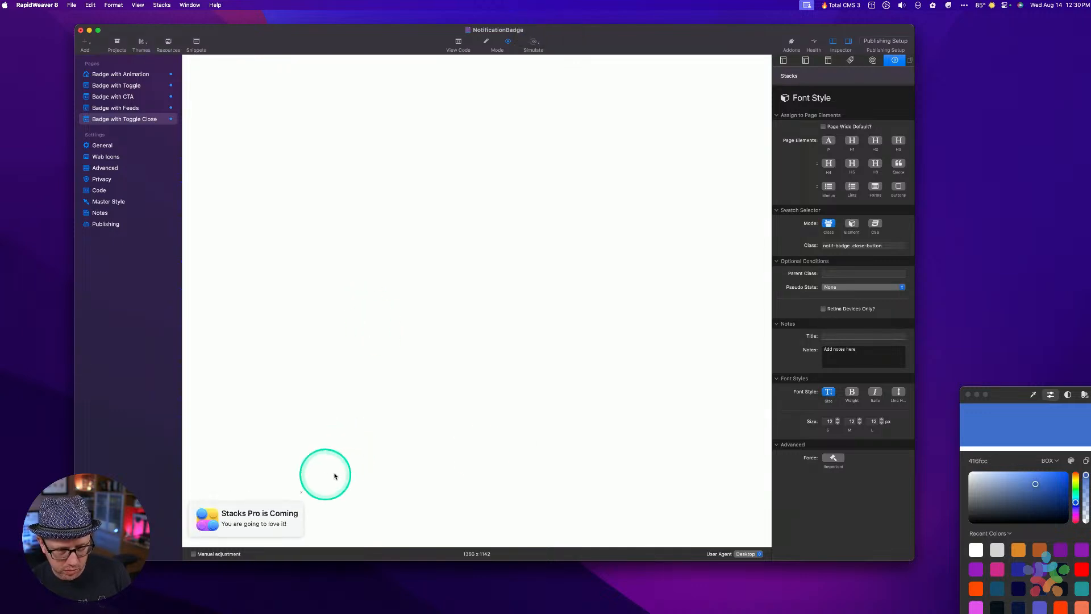
Change the close button's small, medium and large font sizes to 16 px while previewing.
left_click(830, 421)
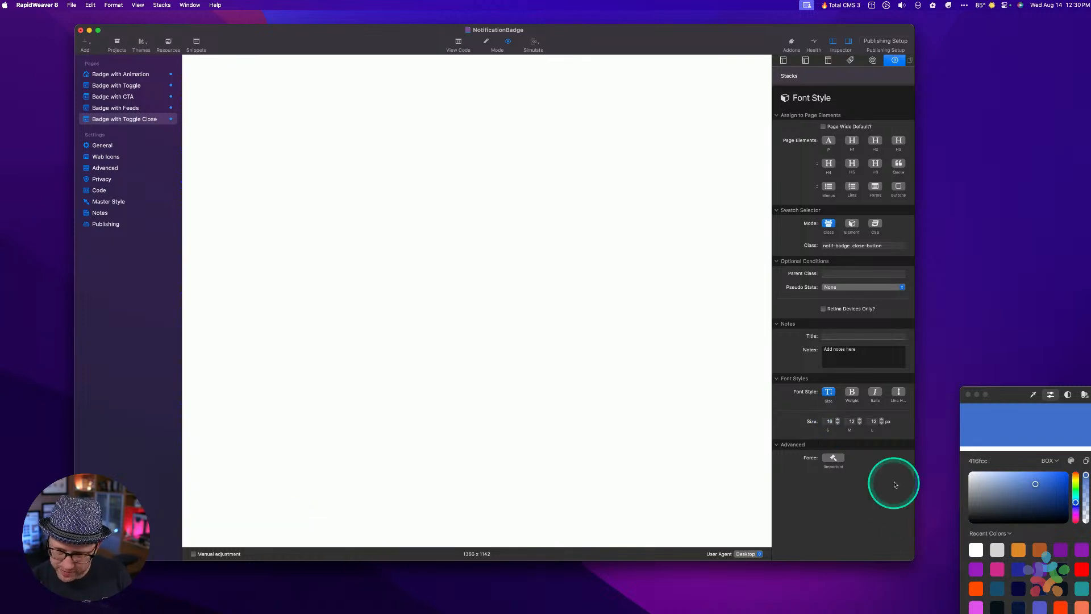
left_click(873, 421)
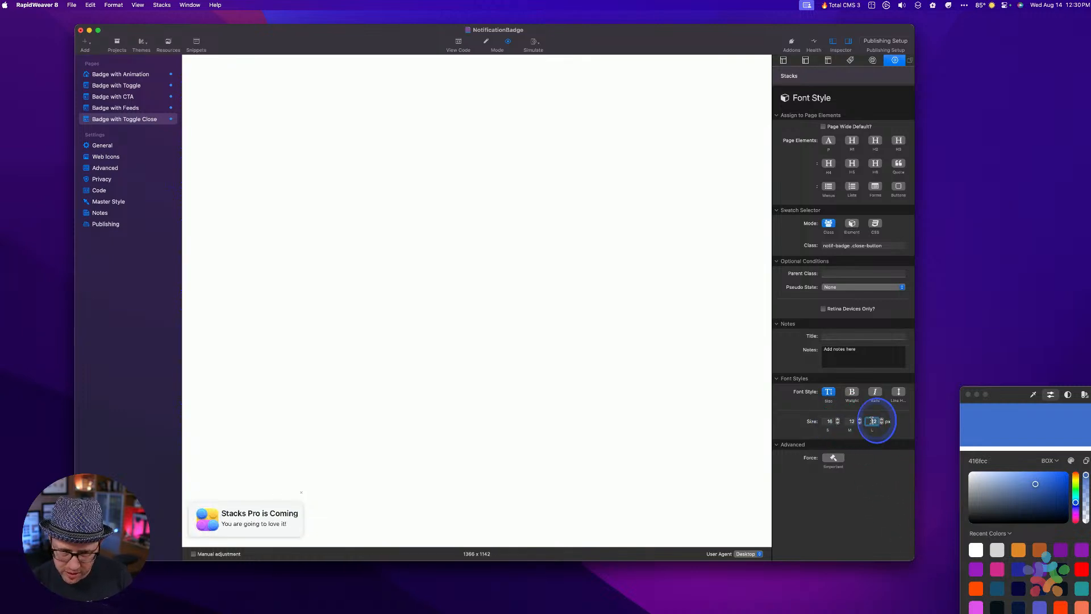
left_click(902, 448)
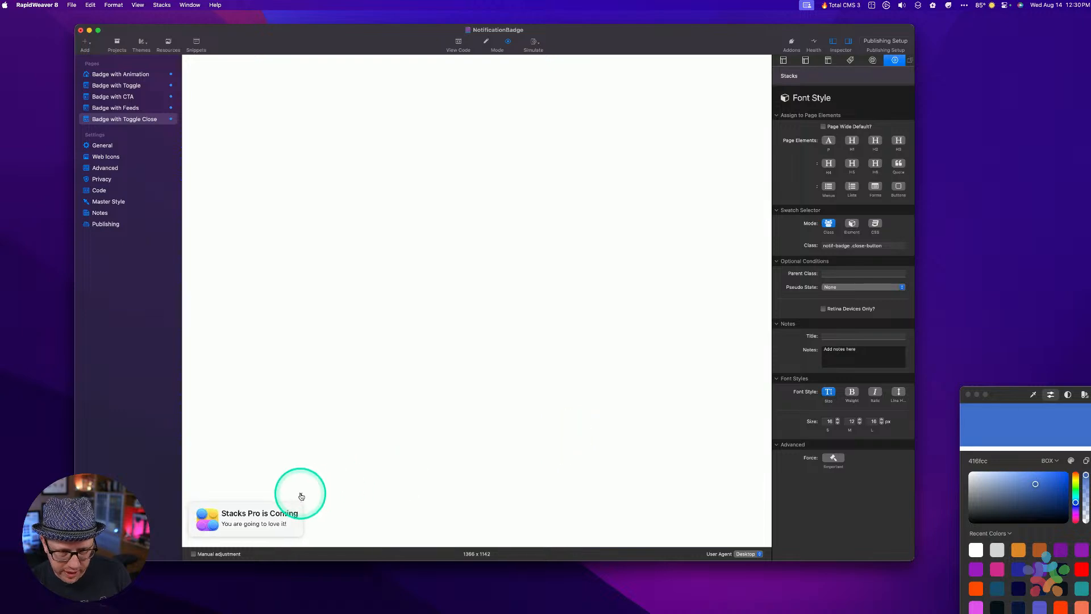
left_click(848, 422)
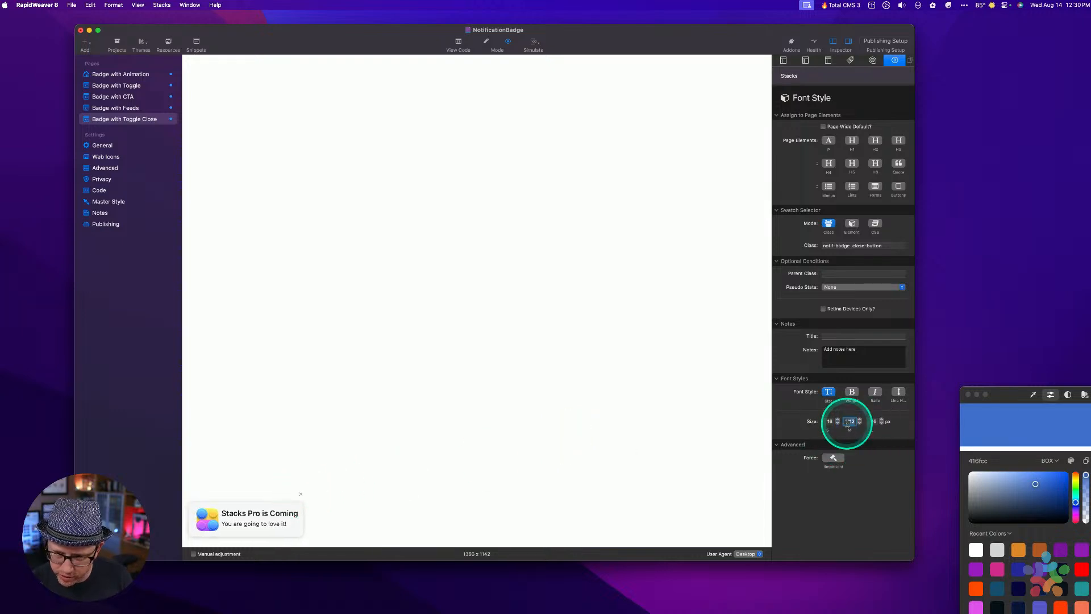
key("Return")
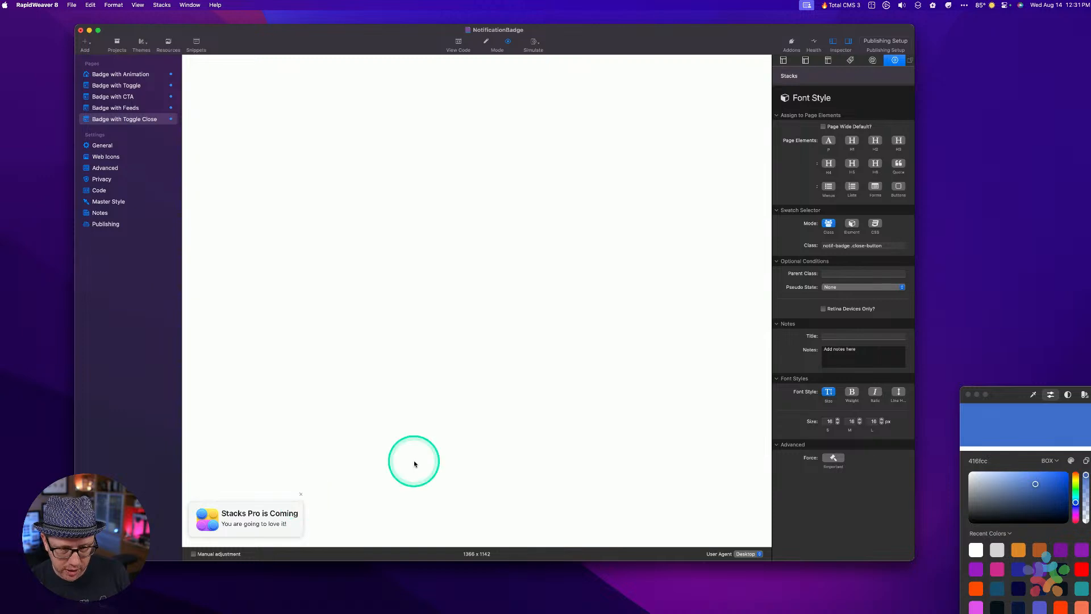
Return to edit mode and set the close button's small, medium and large font sizes to 18 px.
left_click(824, 422)
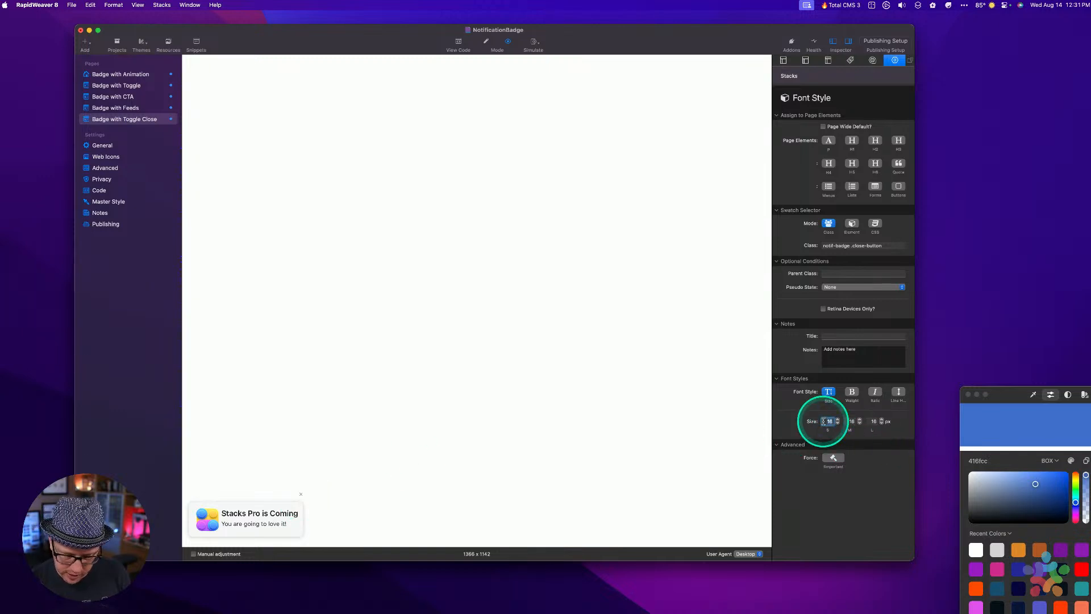
key("super+r")
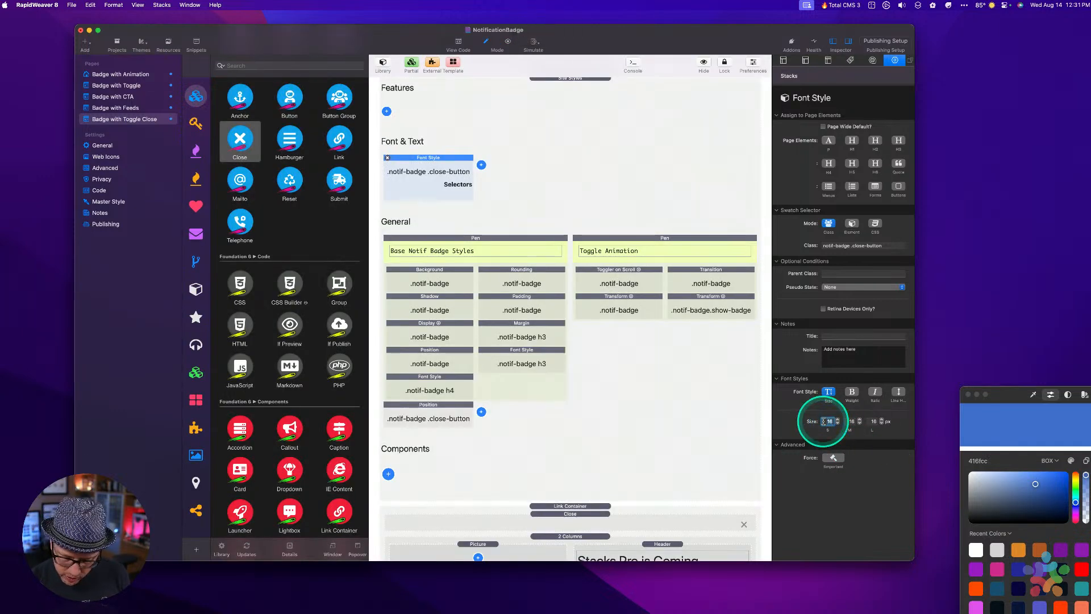
type("18")
key("Tab")
type("18")
key("Tab")
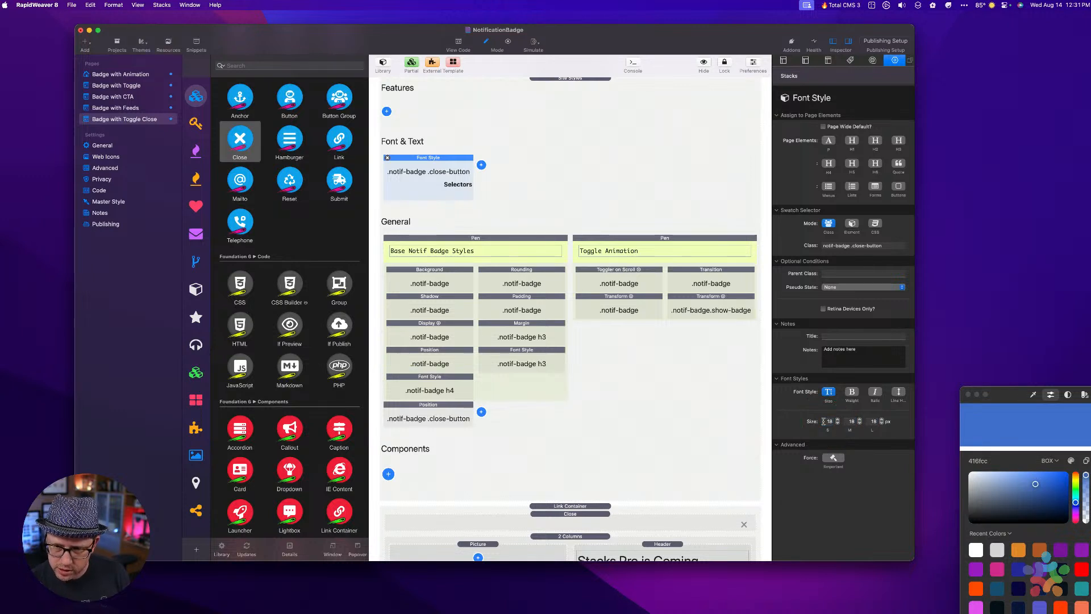
Set the top offset of the close button's Position swatch to -24 px, and check it in the preview.
left_click(442, 406)
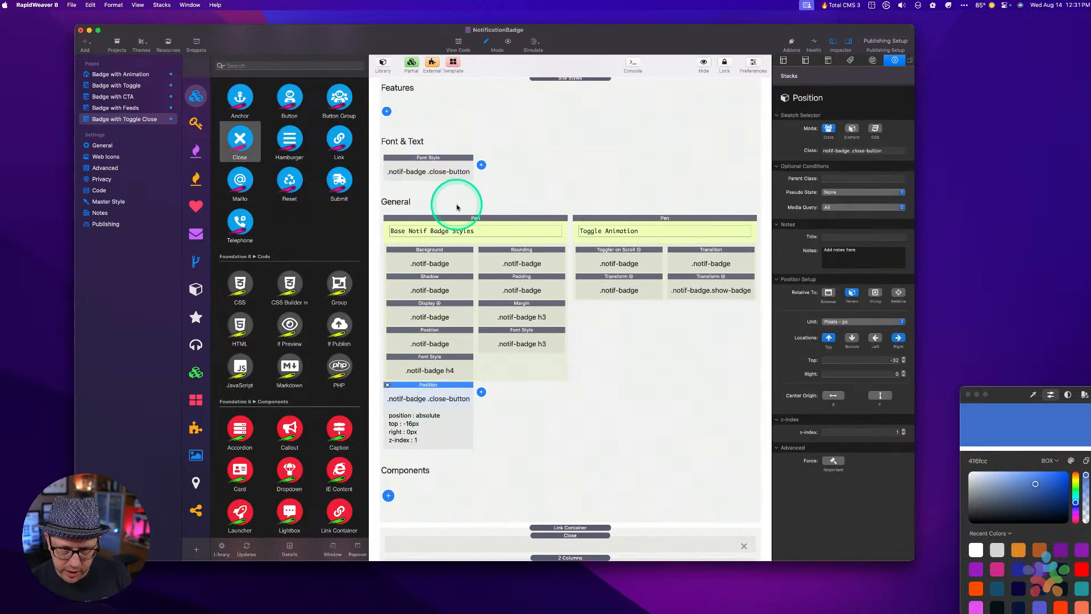
left_click(895, 361)
type("-24")
key("Return")
key("super+r")
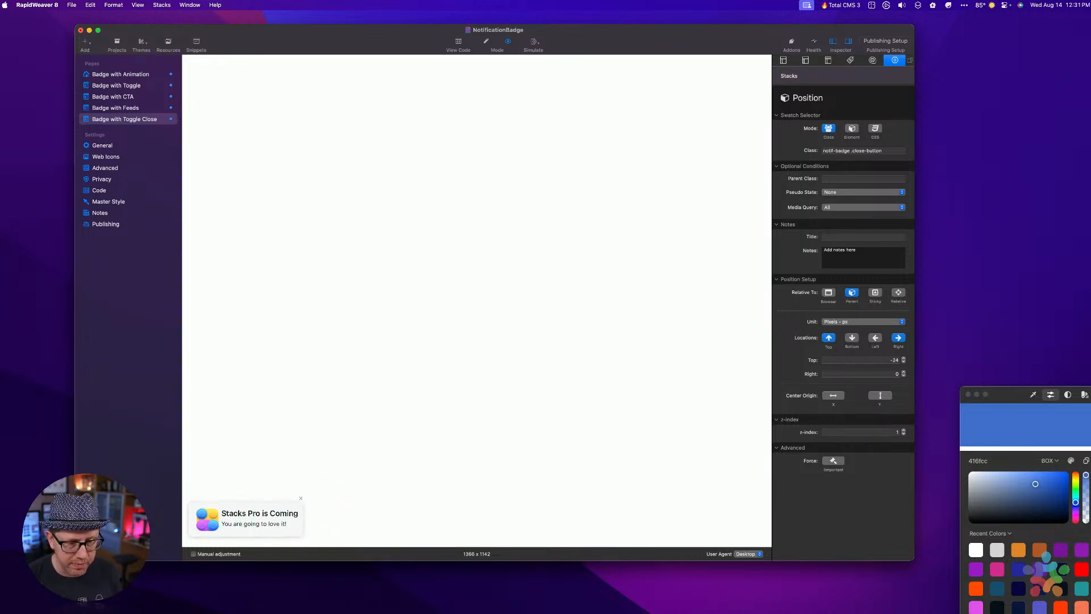
key("super+r")
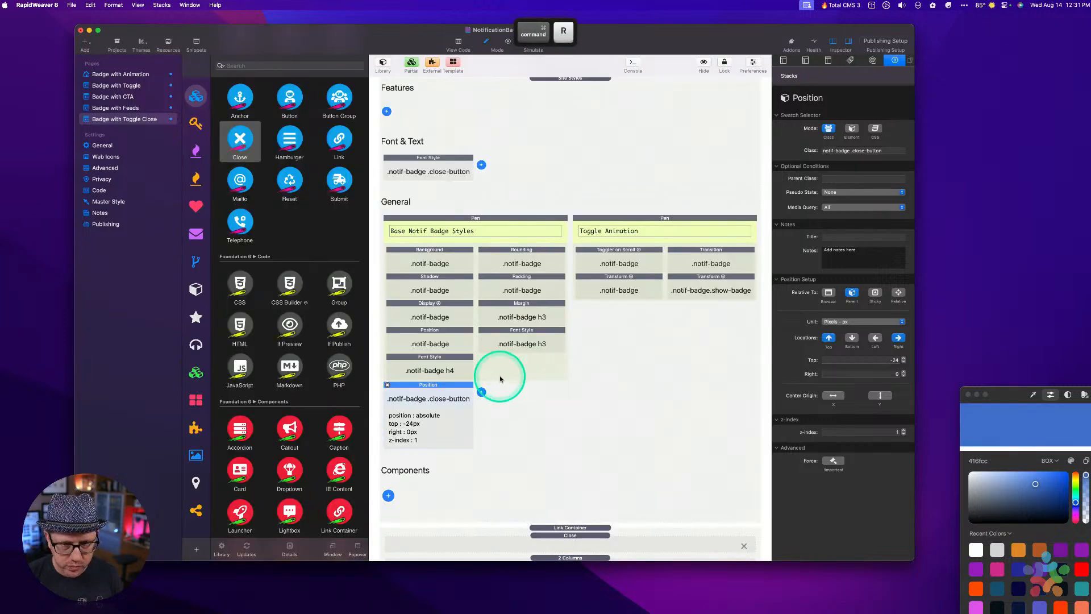
Add a Toggler swatch after the close button's Position swatch in the General styles and set its class to notif-badge.
left_click(481, 391)
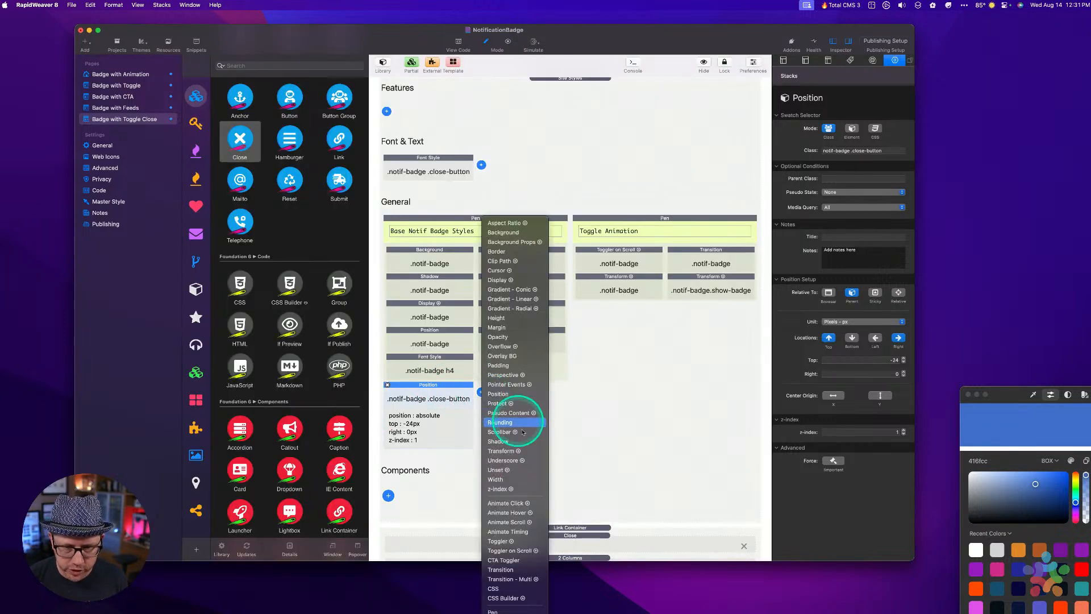
left_click(524, 543)
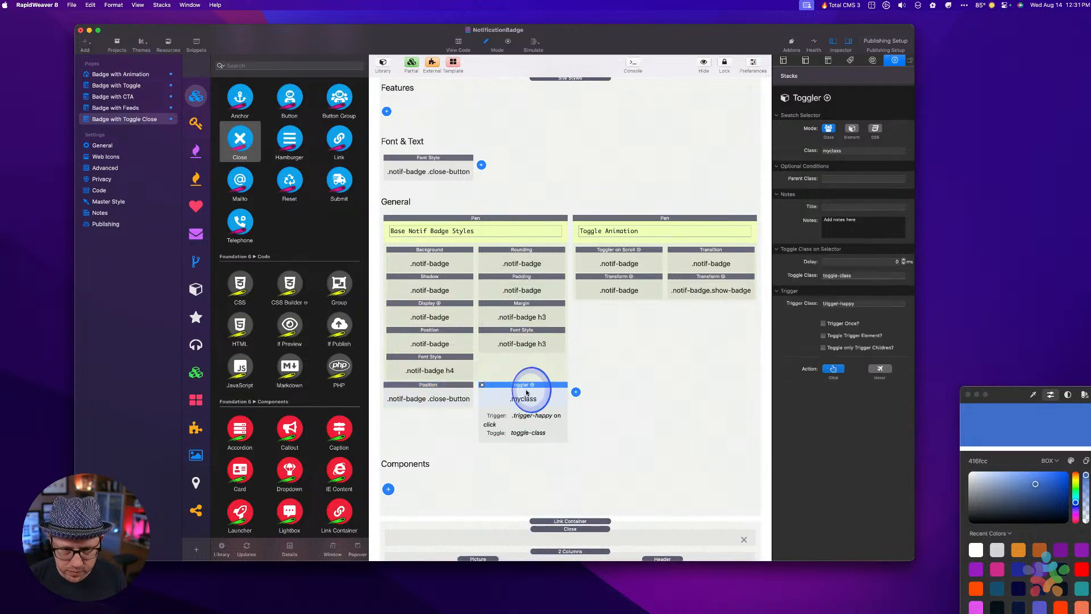
left_click(864, 150)
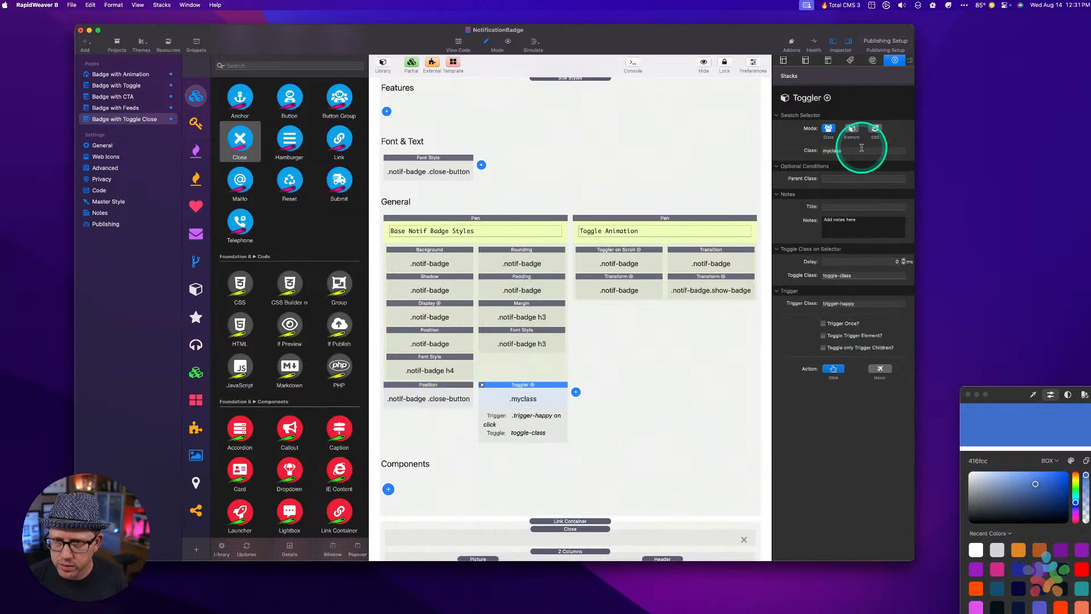
double_click(854, 152)
key("alt+super+space")
key("Down")
key("Return")
key("Tab")
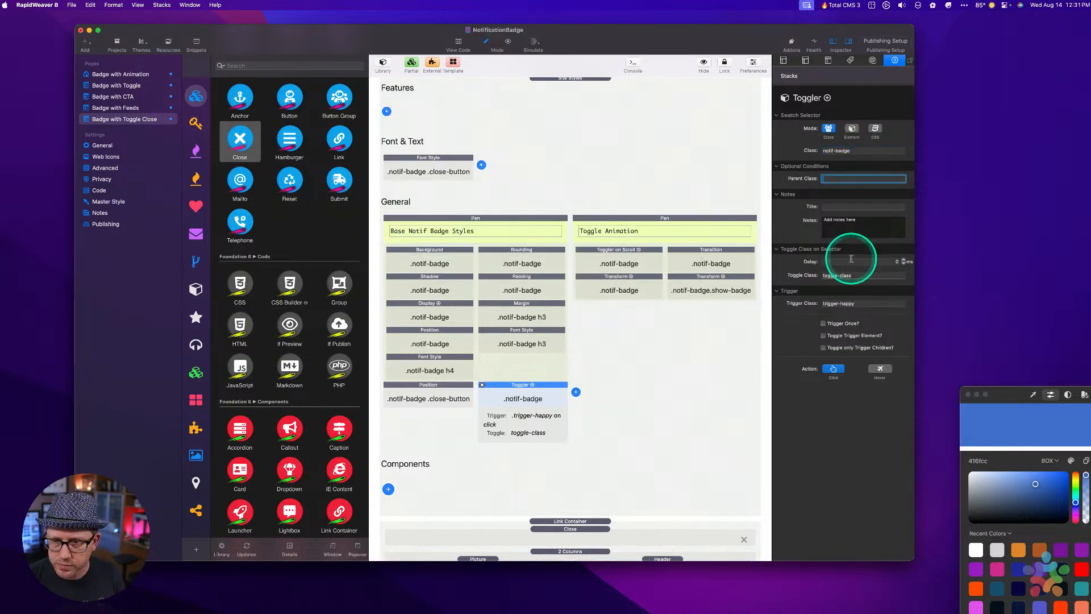
Set the Toggler swatch's toggle class to show-badge and its trigger class to close-button.
left_click(858, 275)
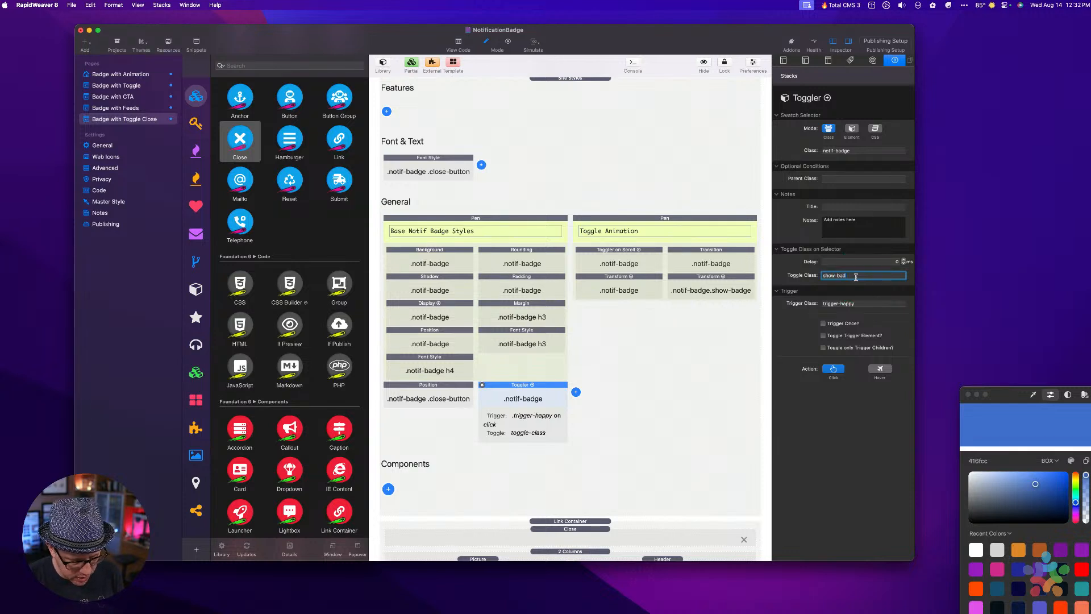
type("show-badge")
key("Tab")
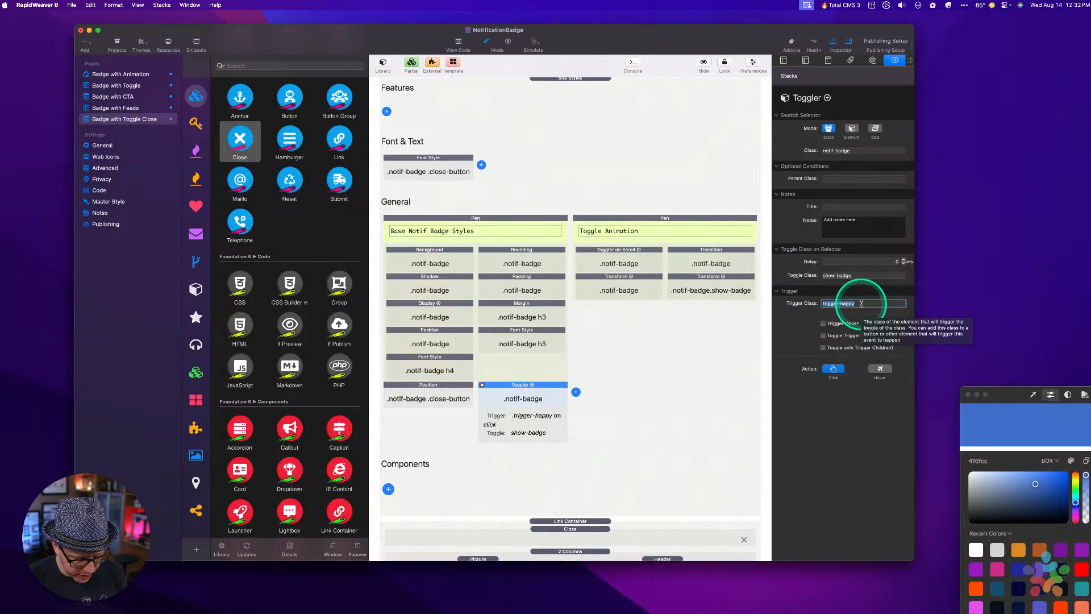
type("close-button")
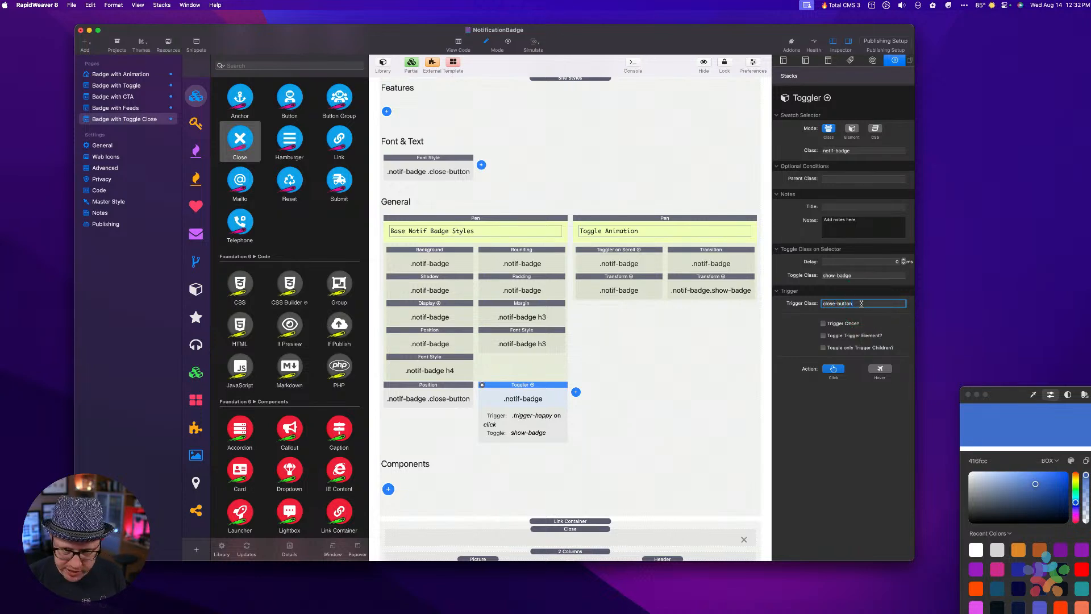
left_click(861, 304)
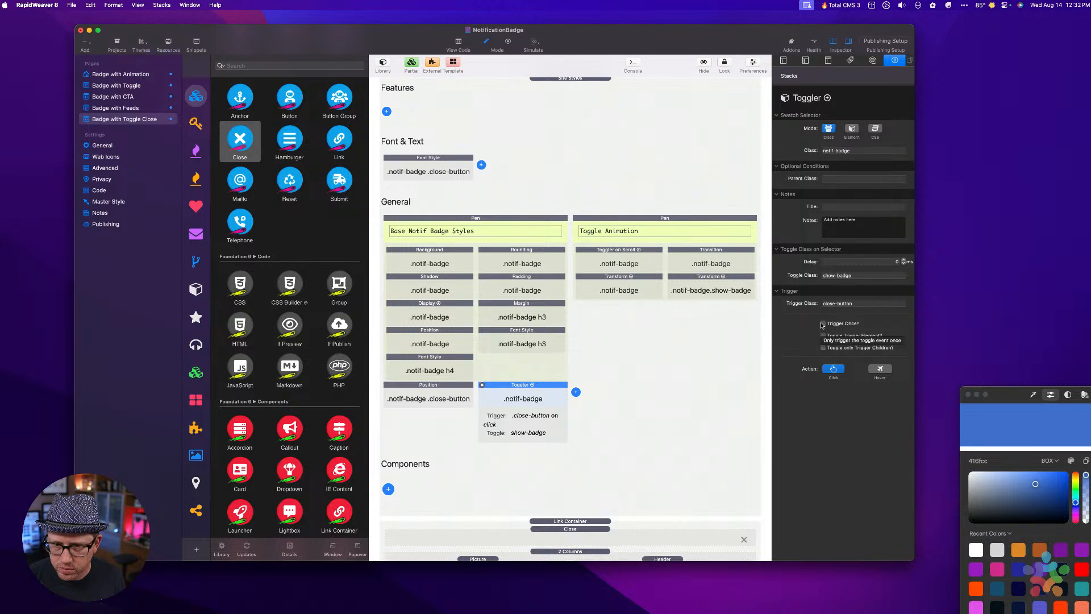
Preview the page, try dismissing the notification badge with its close button, and return to edit mode.
left_click(680, 384)
key("super+r")
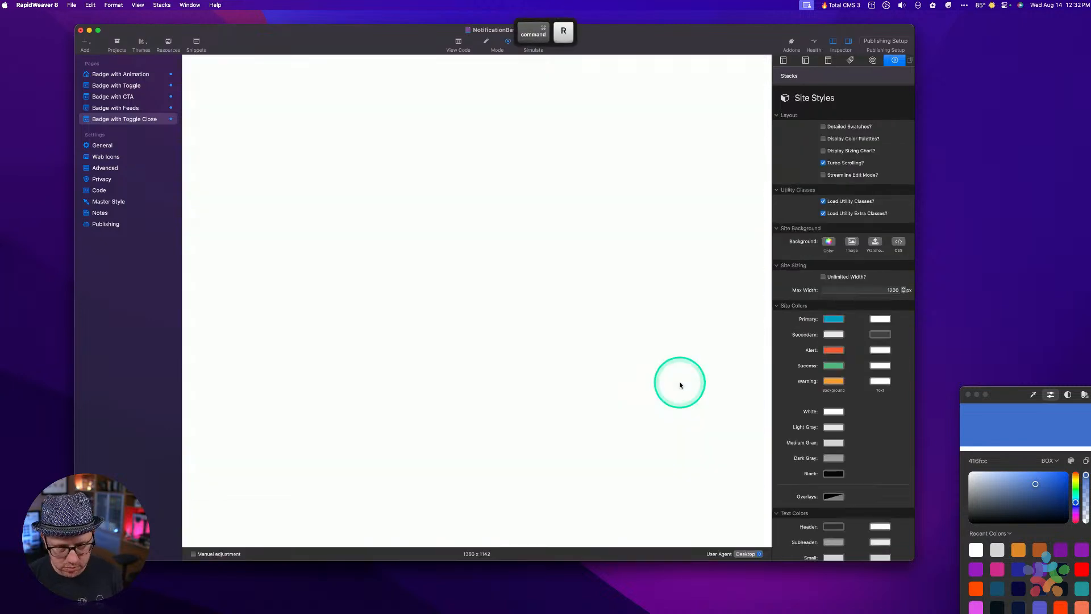
left_click(440, 385)
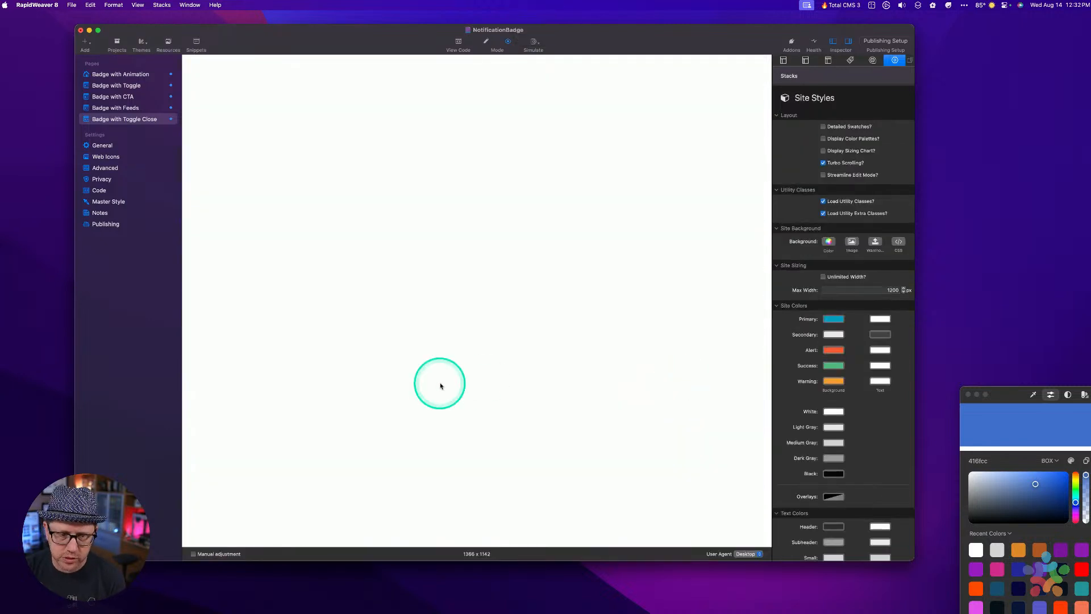
left_click(303, 499)
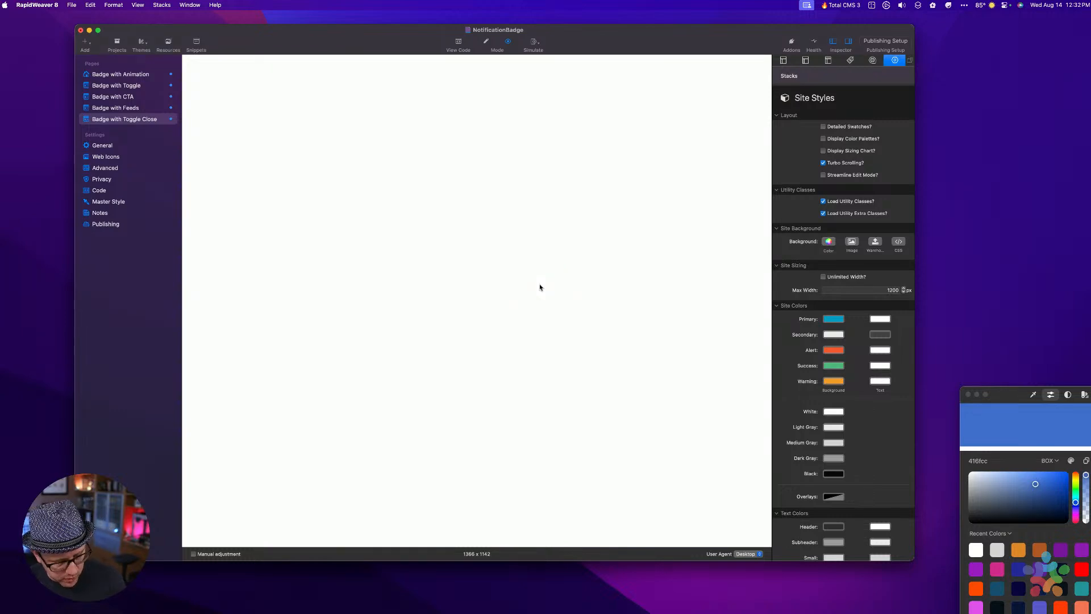
key("super+e")
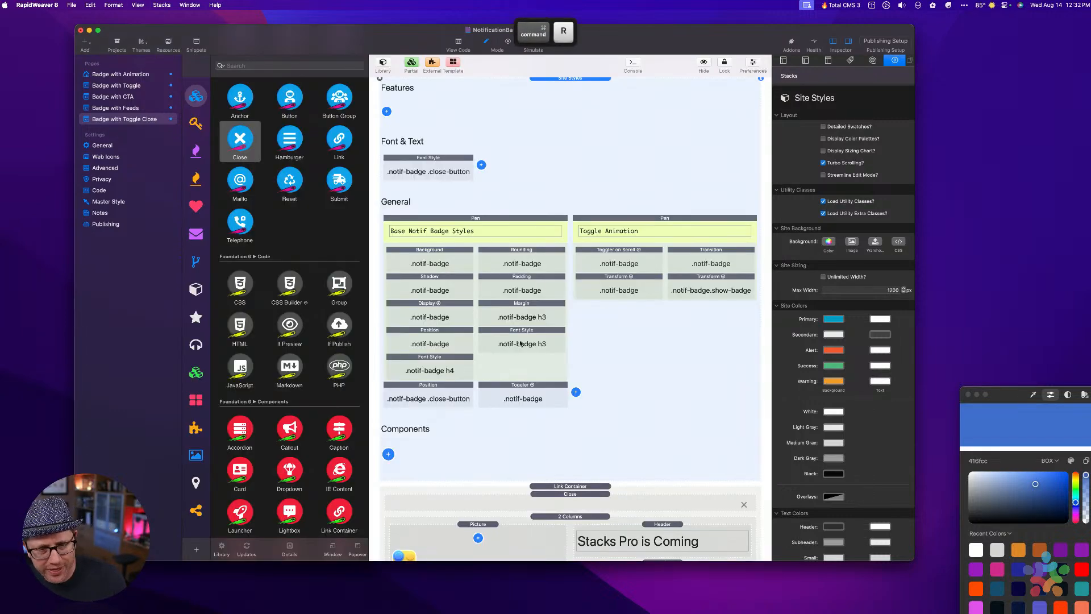
Select the Toggler swatch, preview the page again and close the Stacks Pro badge with its X.
left_click(529, 384)
key("super+r")
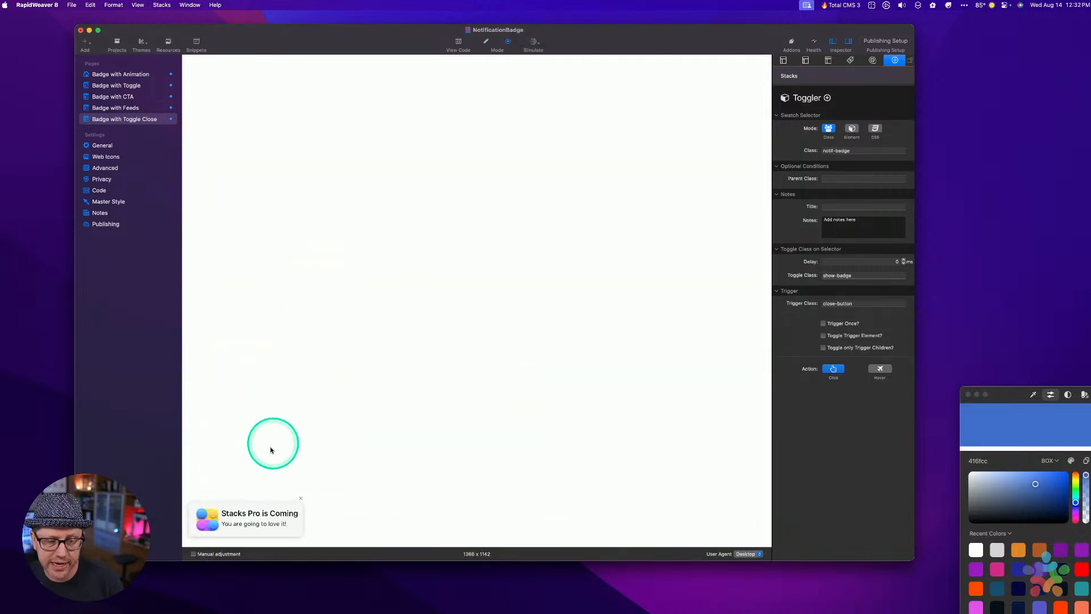
left_click(280, 497)
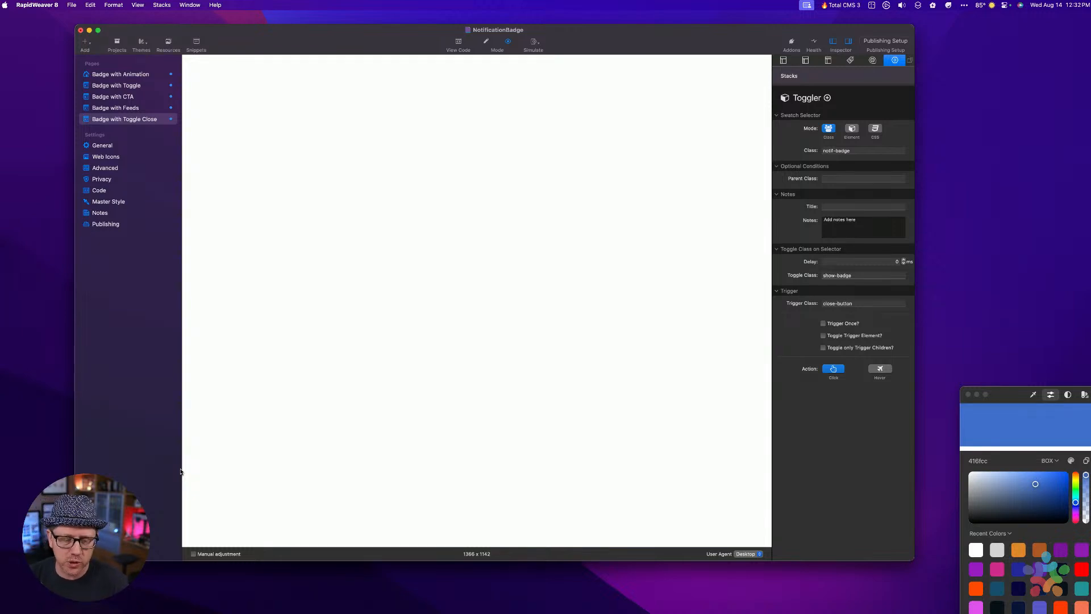
Return to edit mode, select the Toggle Animation pen and save the NotificationBadge project.
left_click(333, 397)
key("super+r")
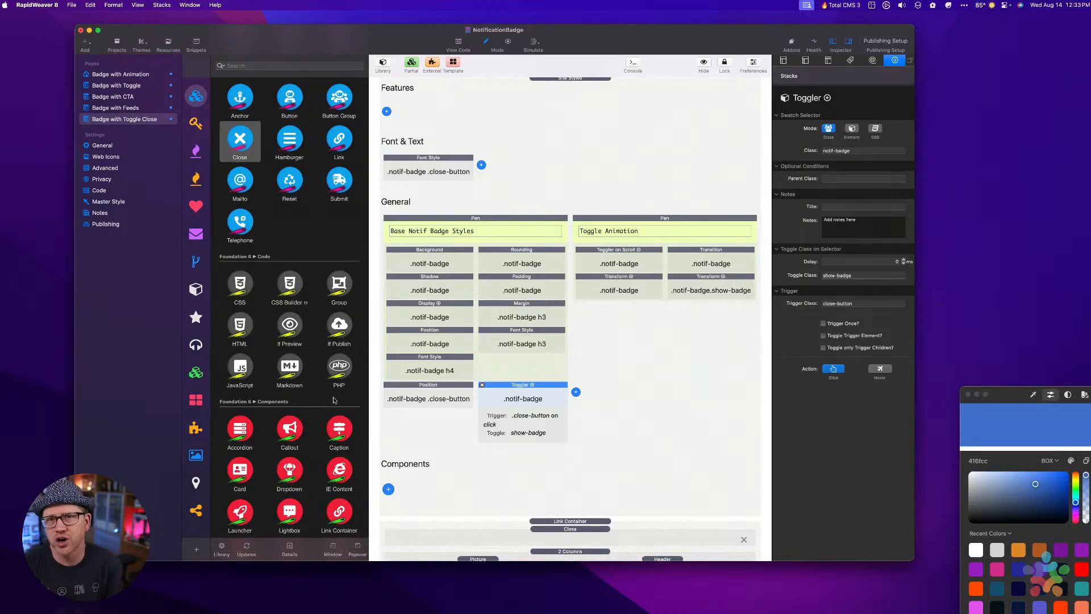
left_click(691, 349)
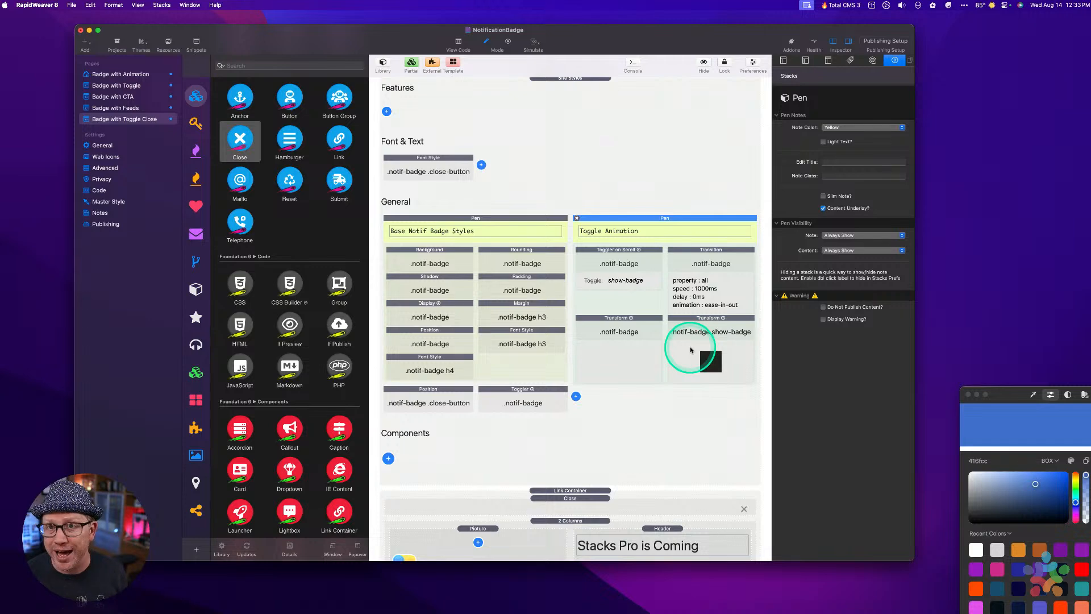
key("super+s")
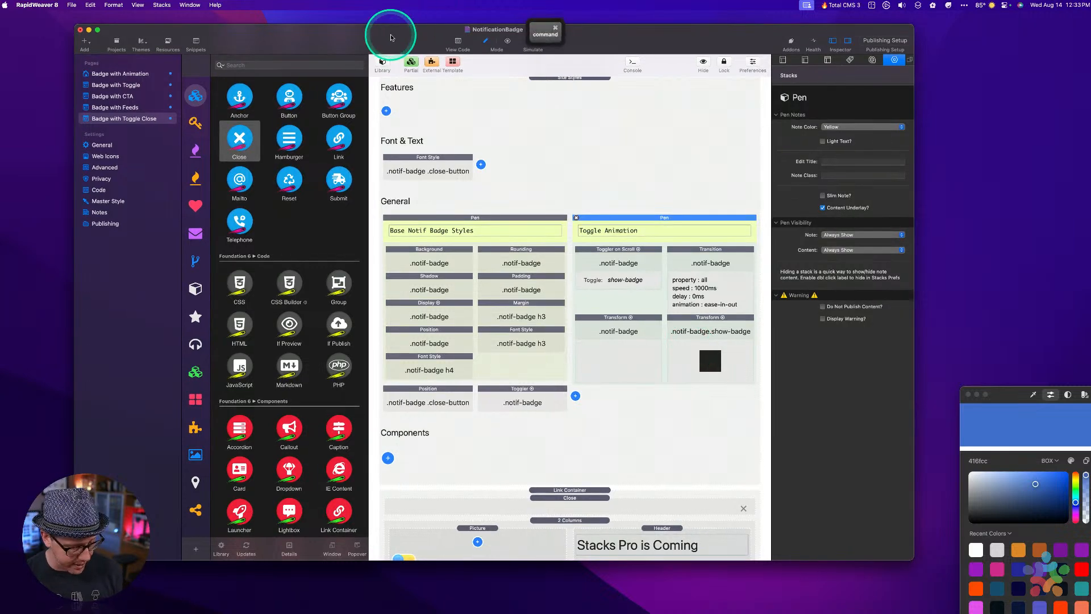